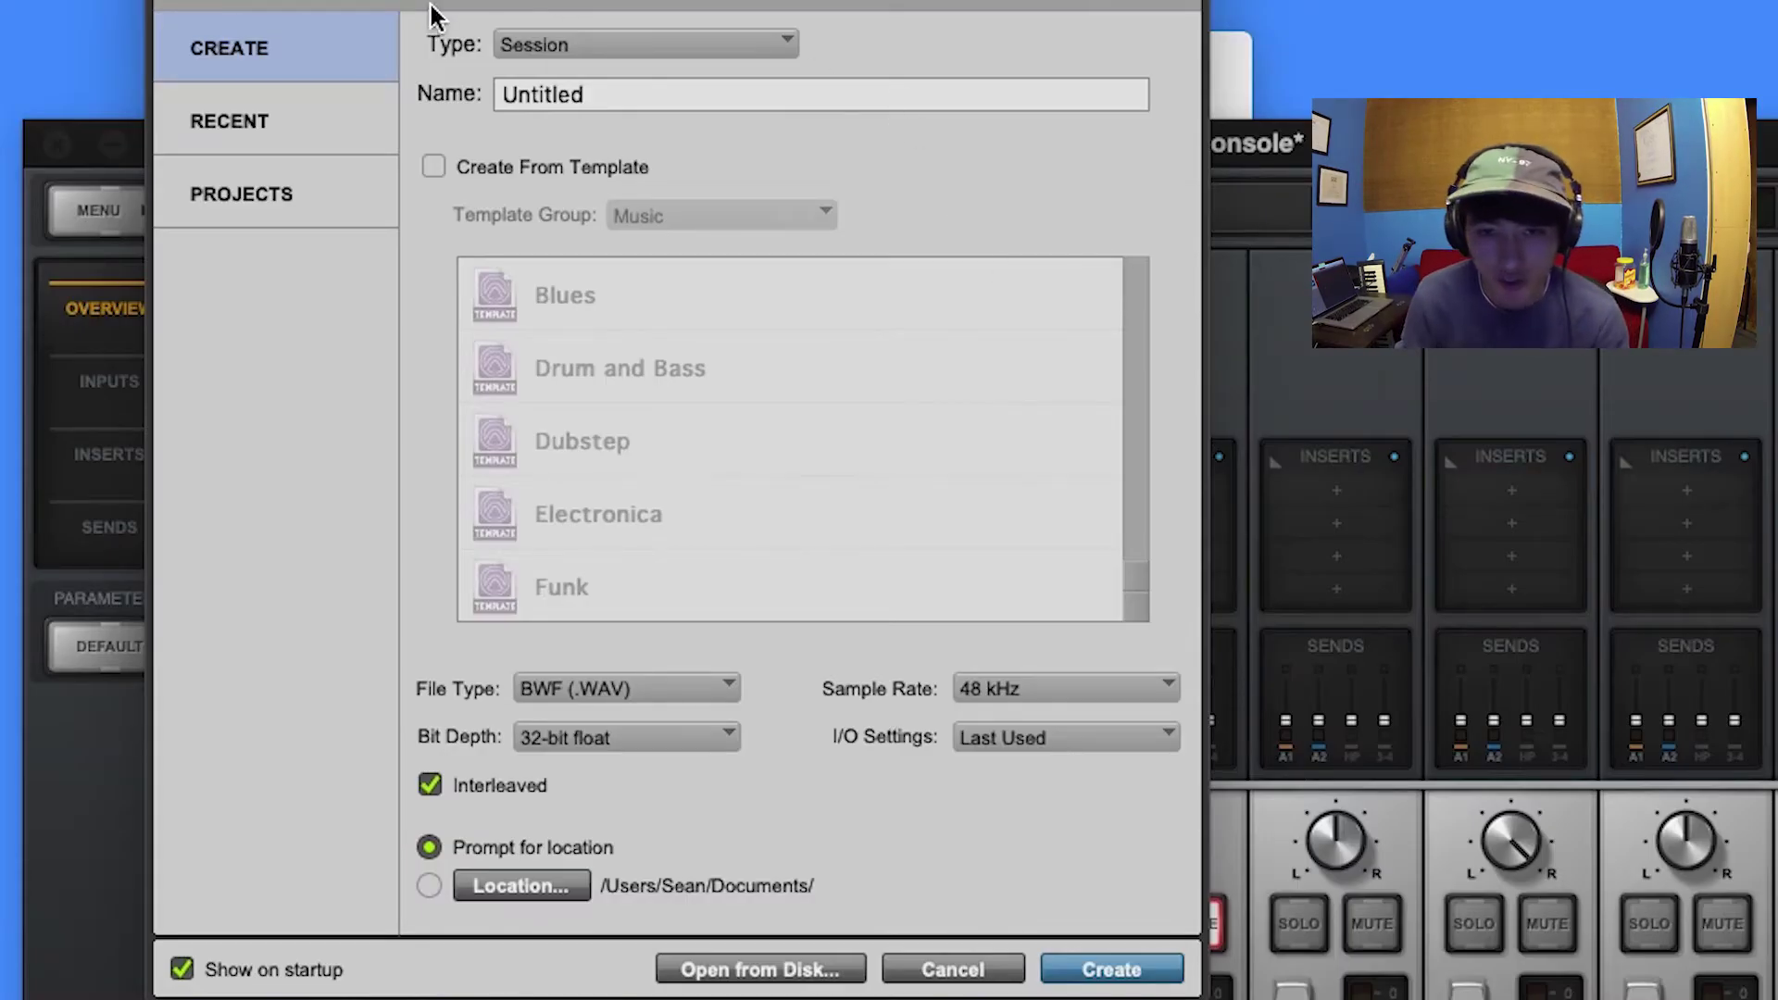
- Name the new session with the owner's first name in possessive form followed by "Vox Template"
{"action": "key", "text": "super+a"}
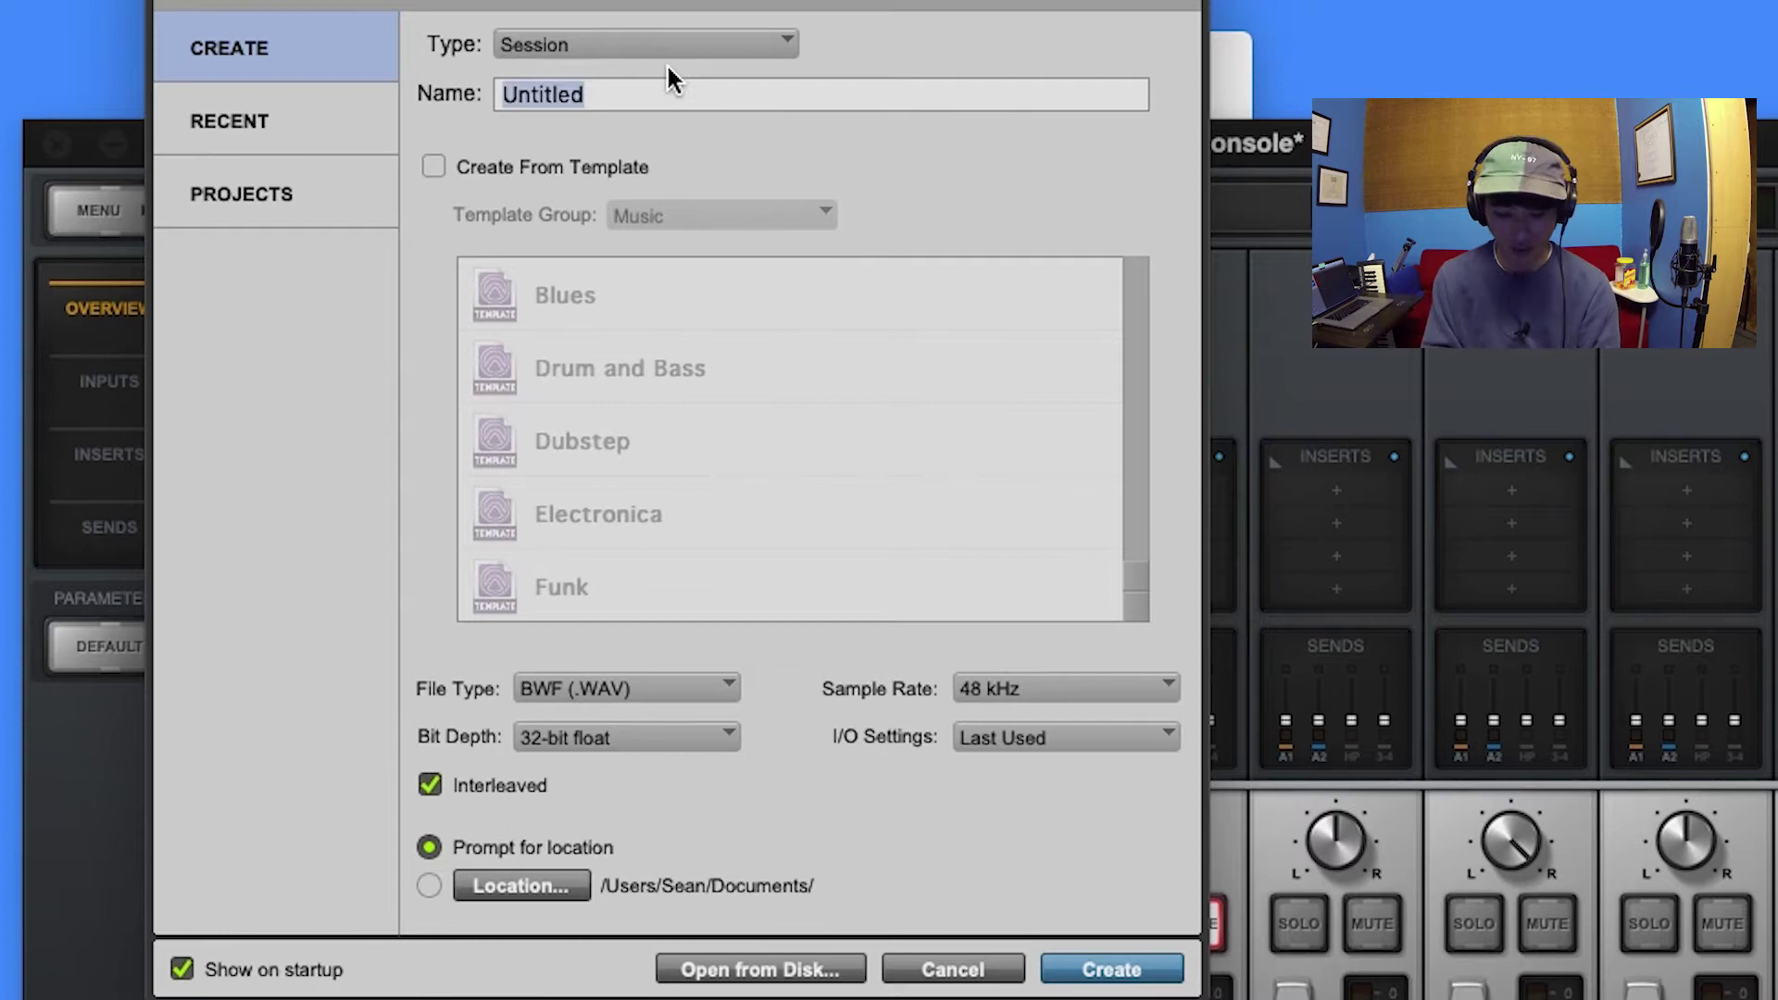
{"action": "type", "text": "Seansa"}
{"action": "key", "text": "BackSpace"}
{"action": "type", "text": "Vox Template"}
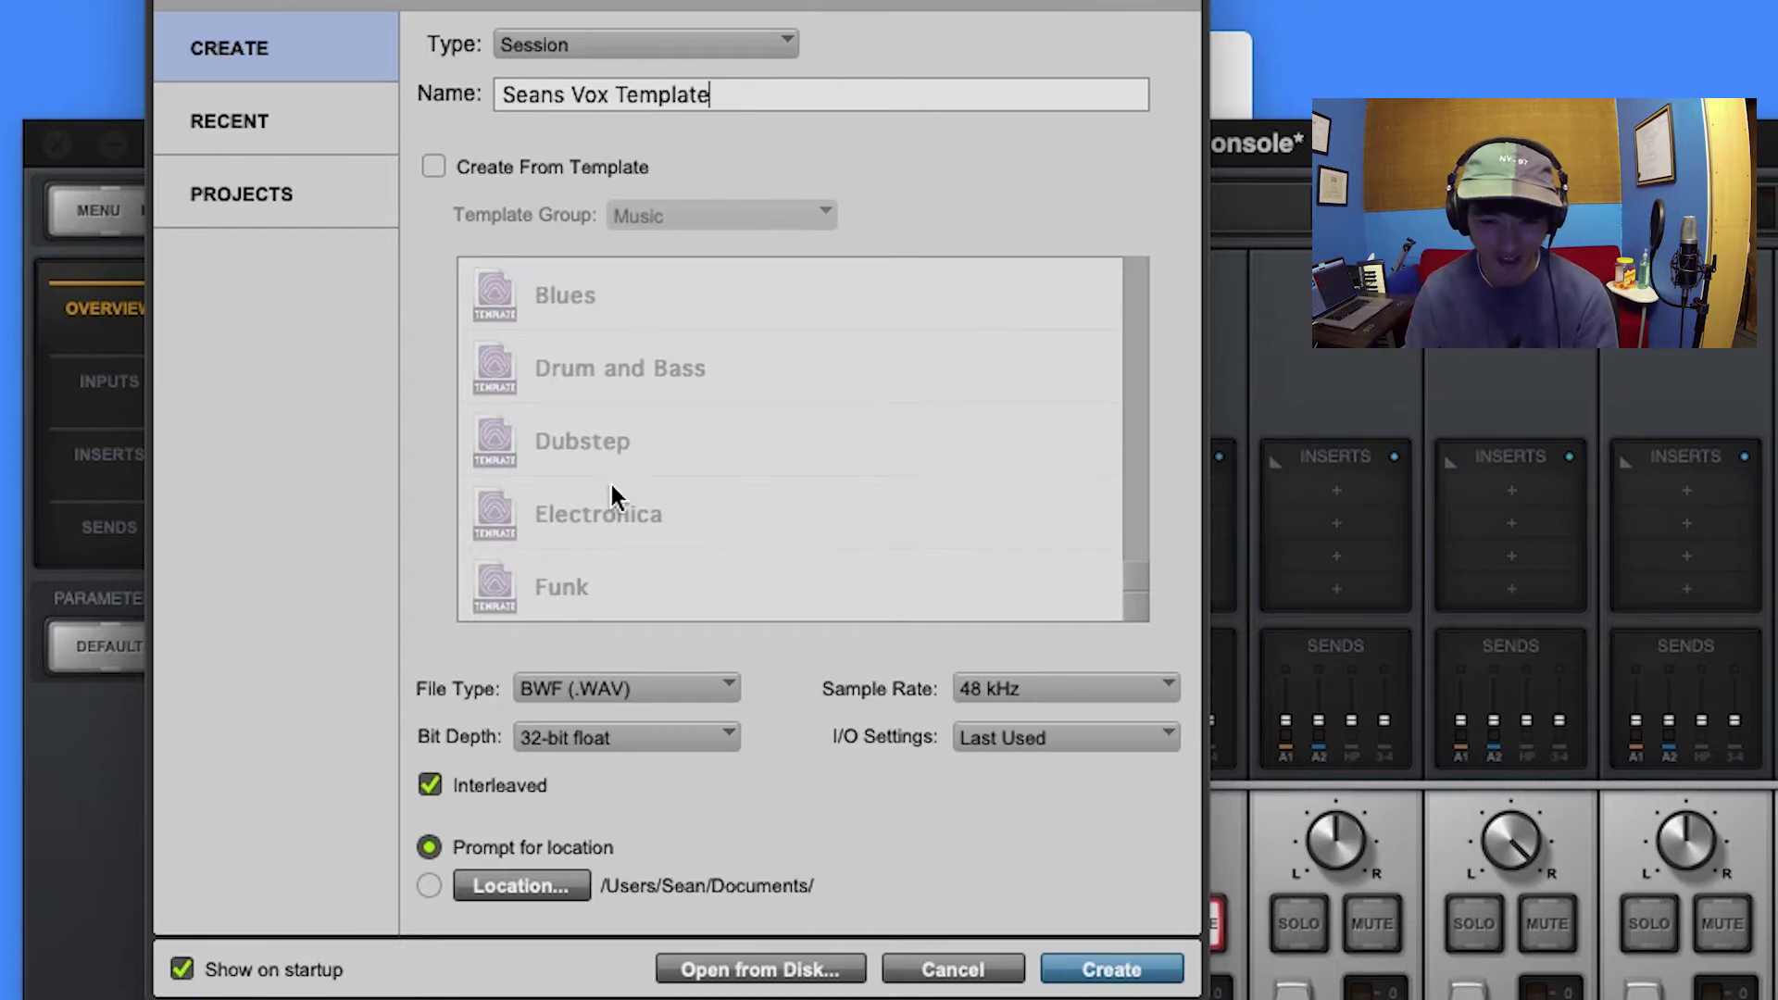
- Review the available file types and sample rates, keeping BWF (.WAV) and 48 kHz
{"action": "left_click", "coordinate": [642, 686]}
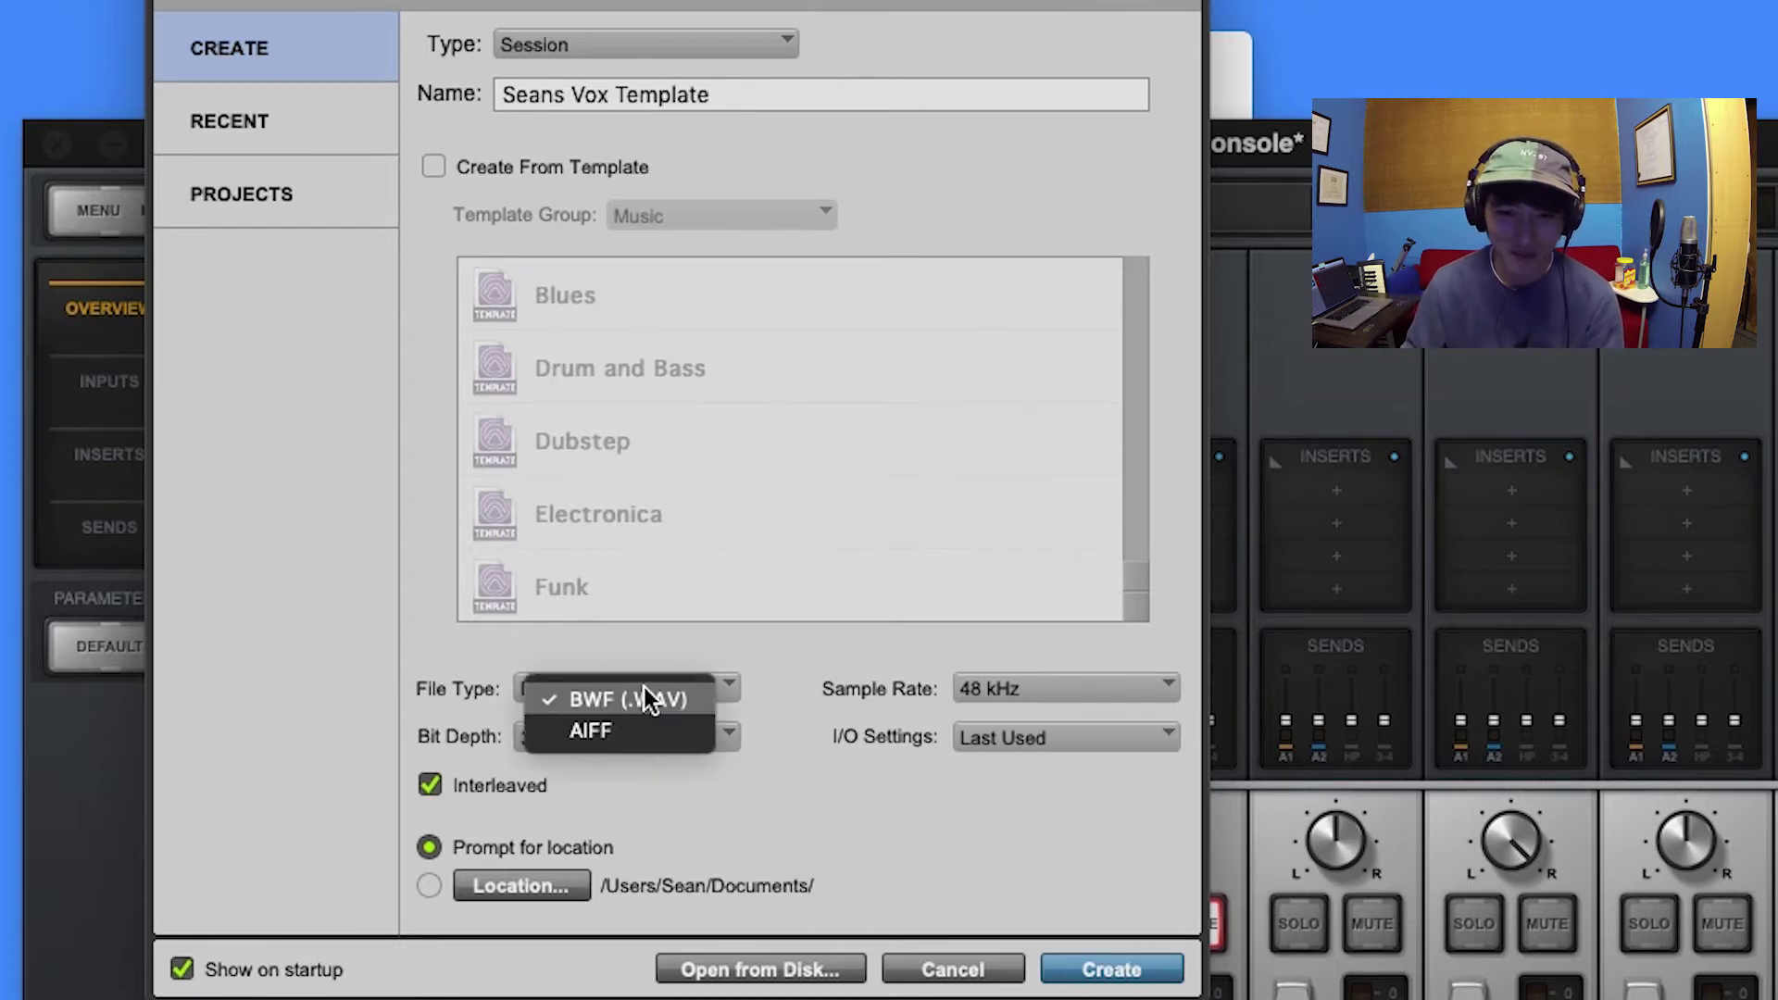
{"action": "left_click", "coordinate": [702, 624]}
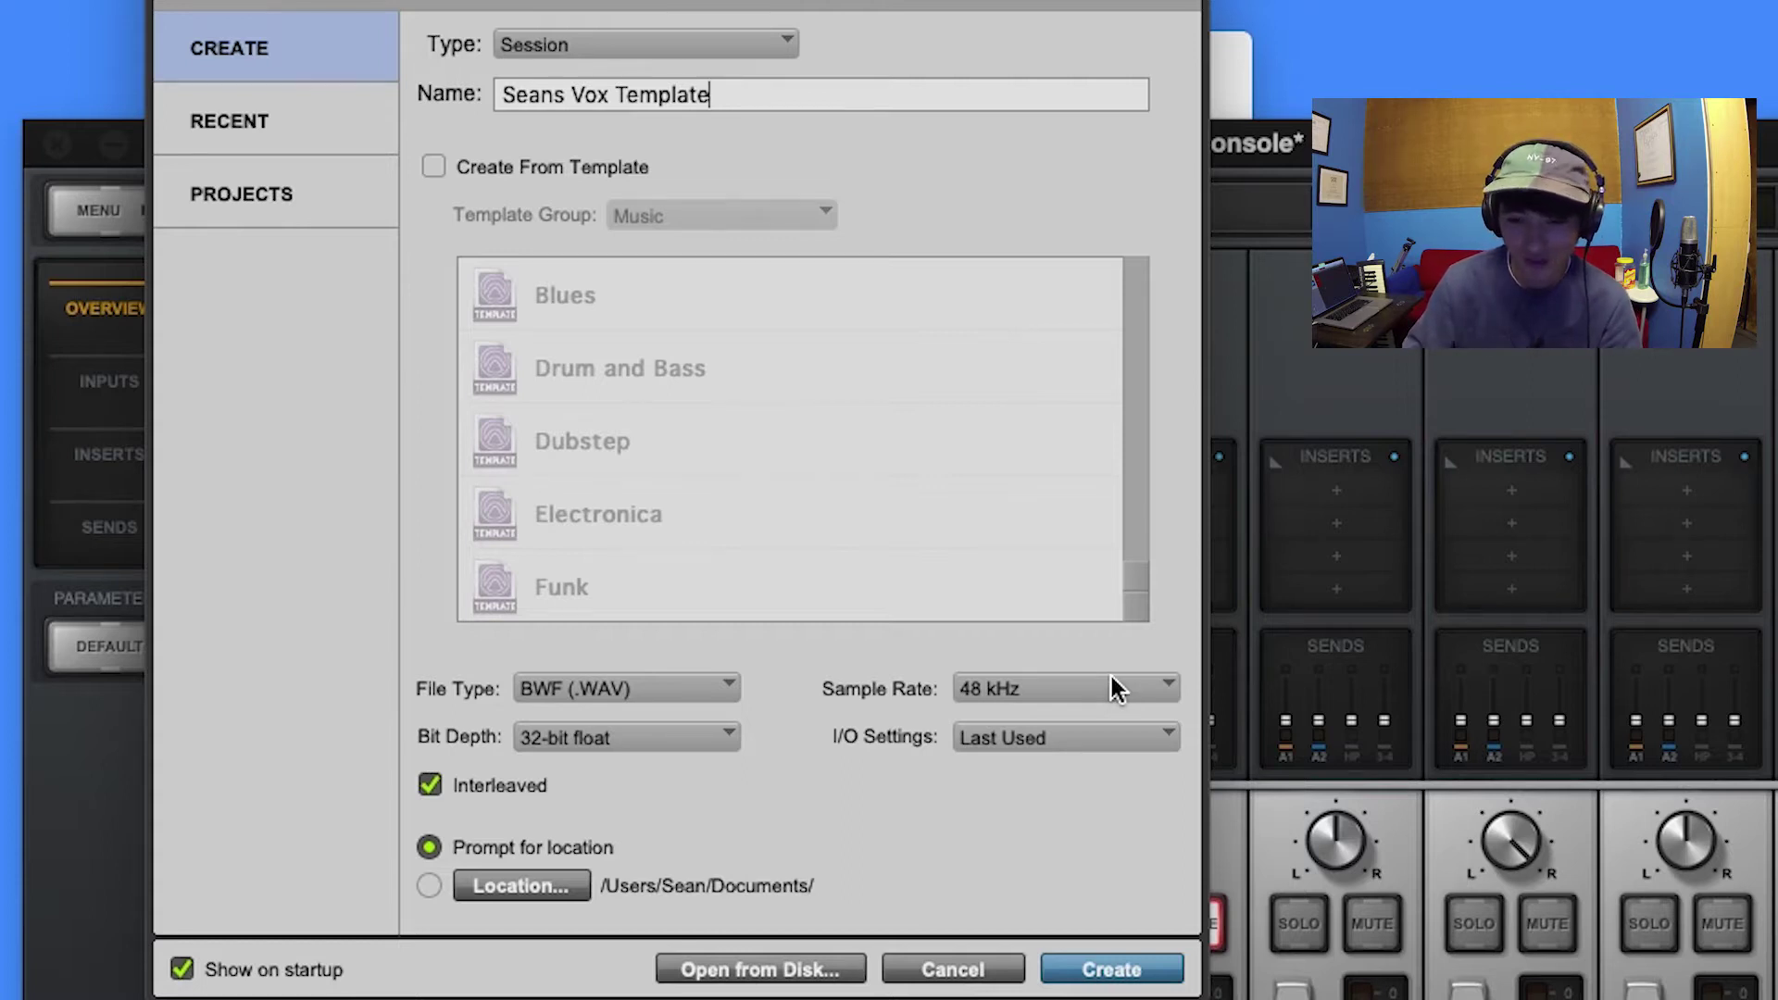
{"action": "left_click", "coordinate": [1111, 687]}
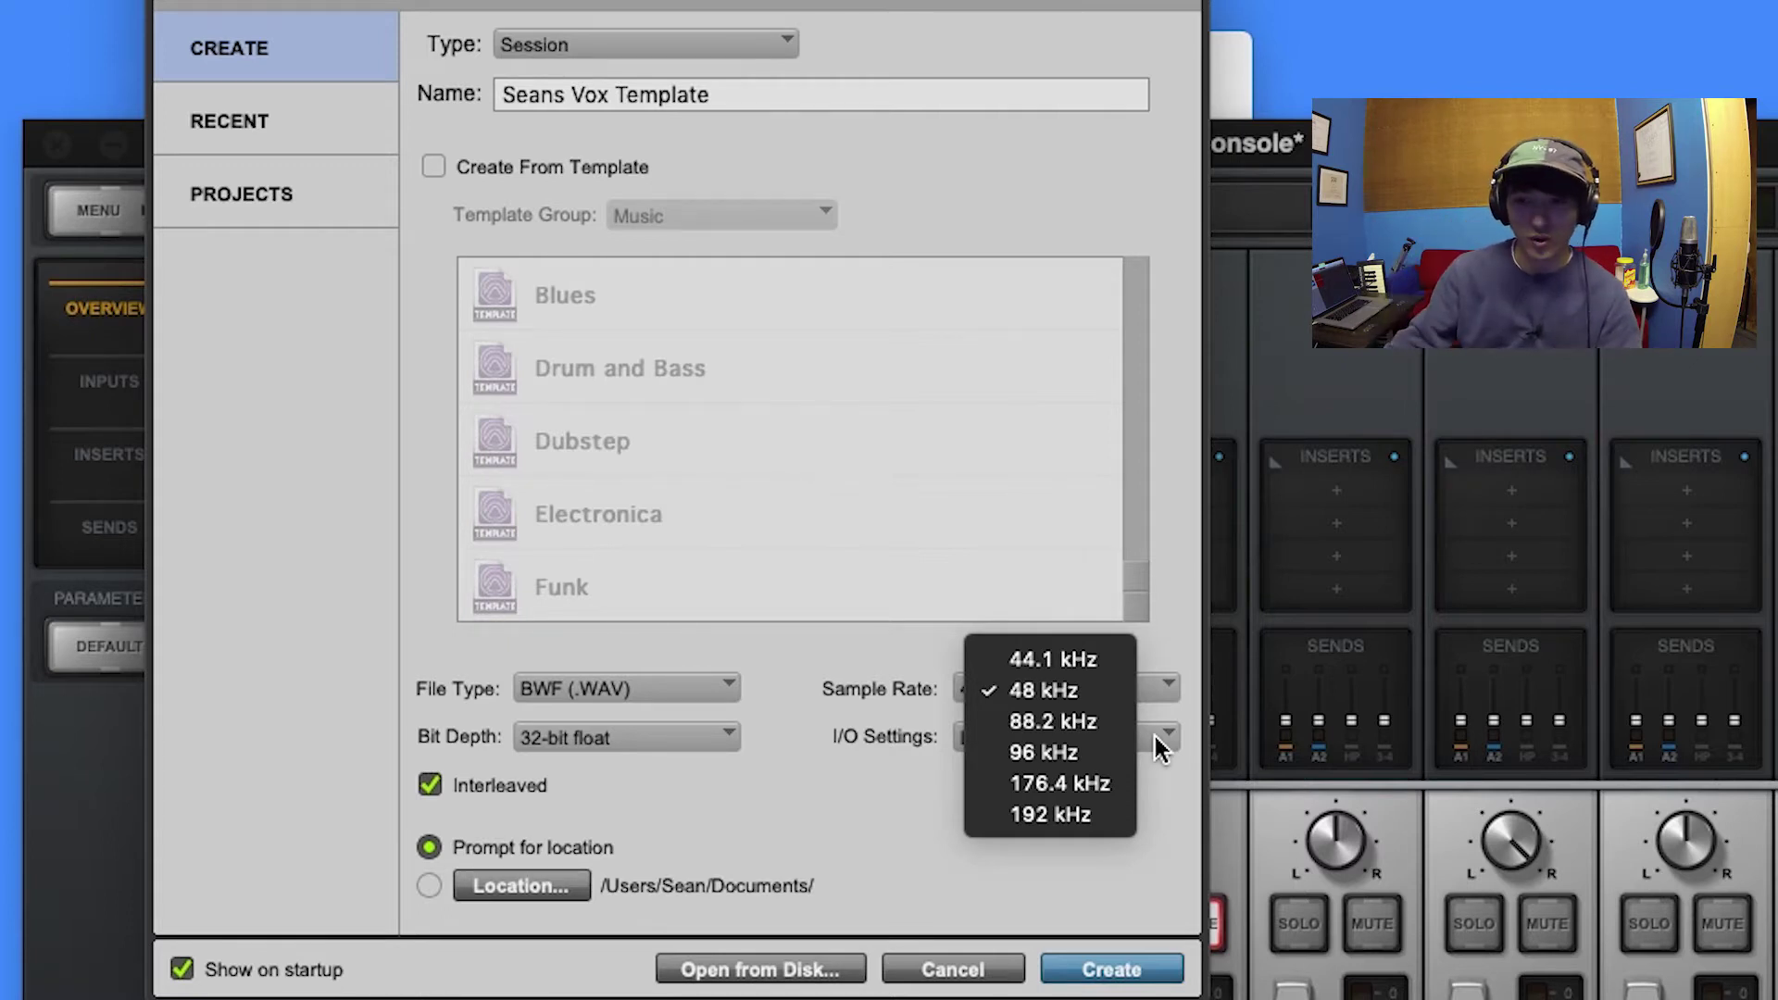
{"action": "left_click", "coordinate": [719, 737]}
{"action": "left_click", "coordinate": [997, 690]}
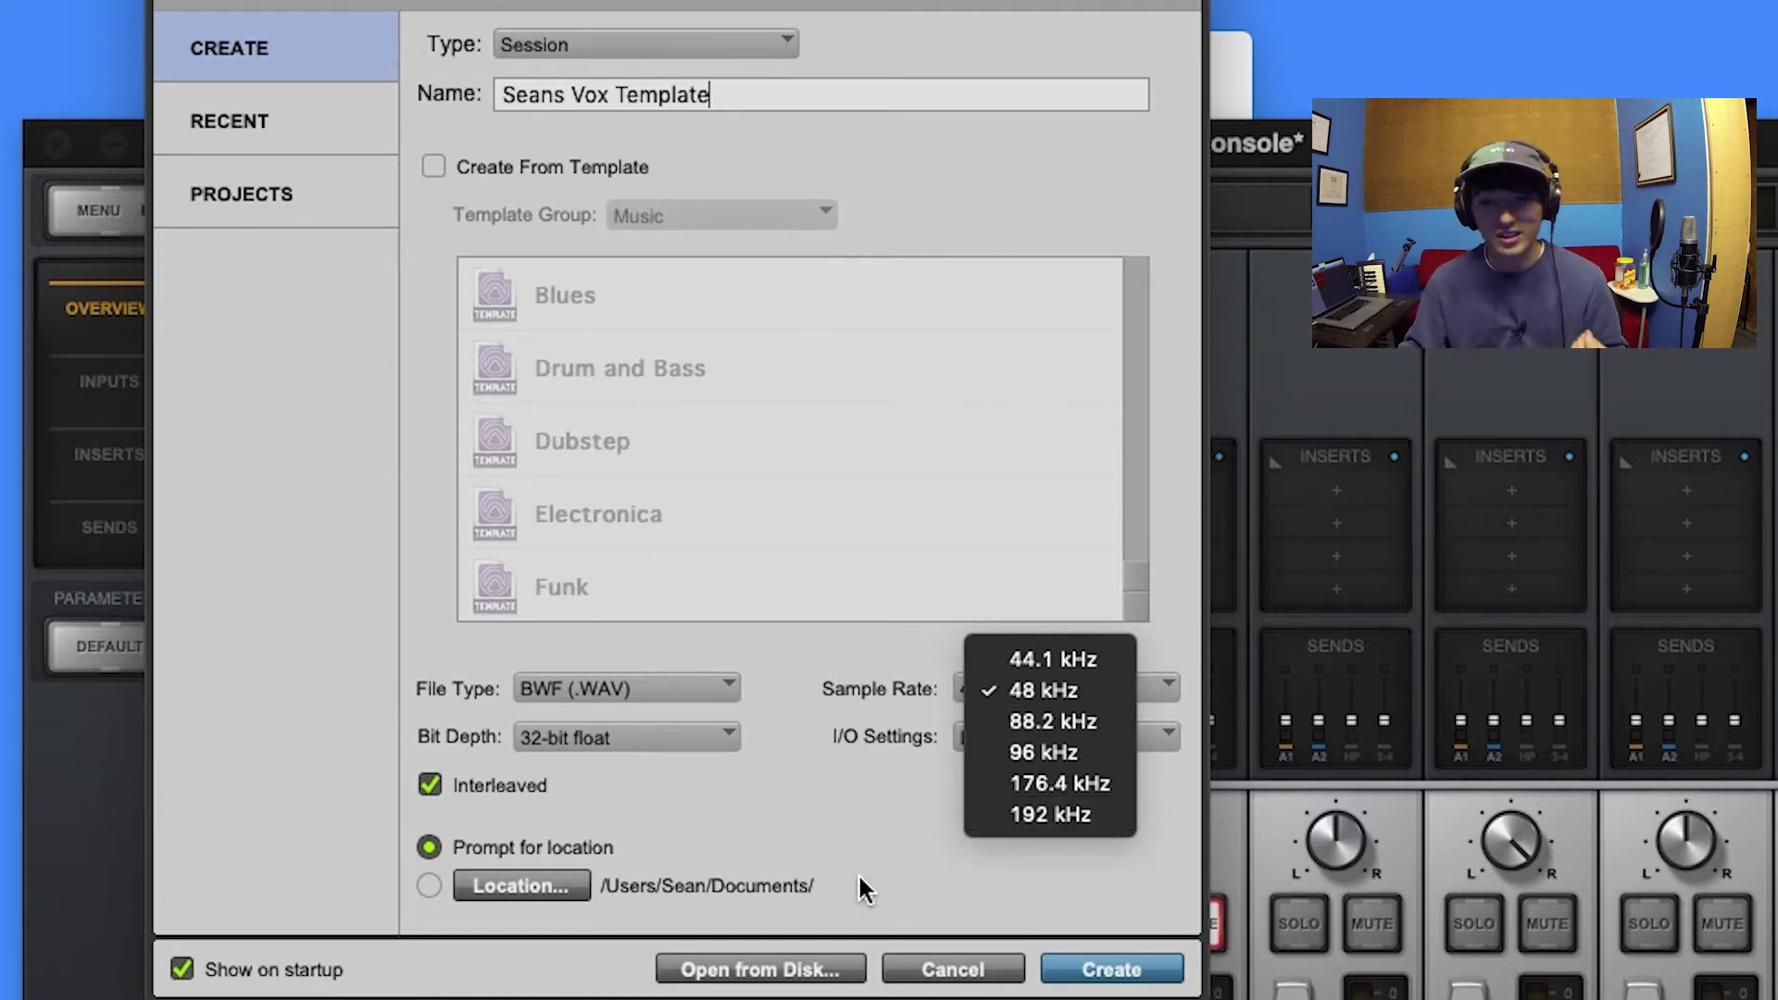
{"action": "left_click", "coordinate": [870, 716]}
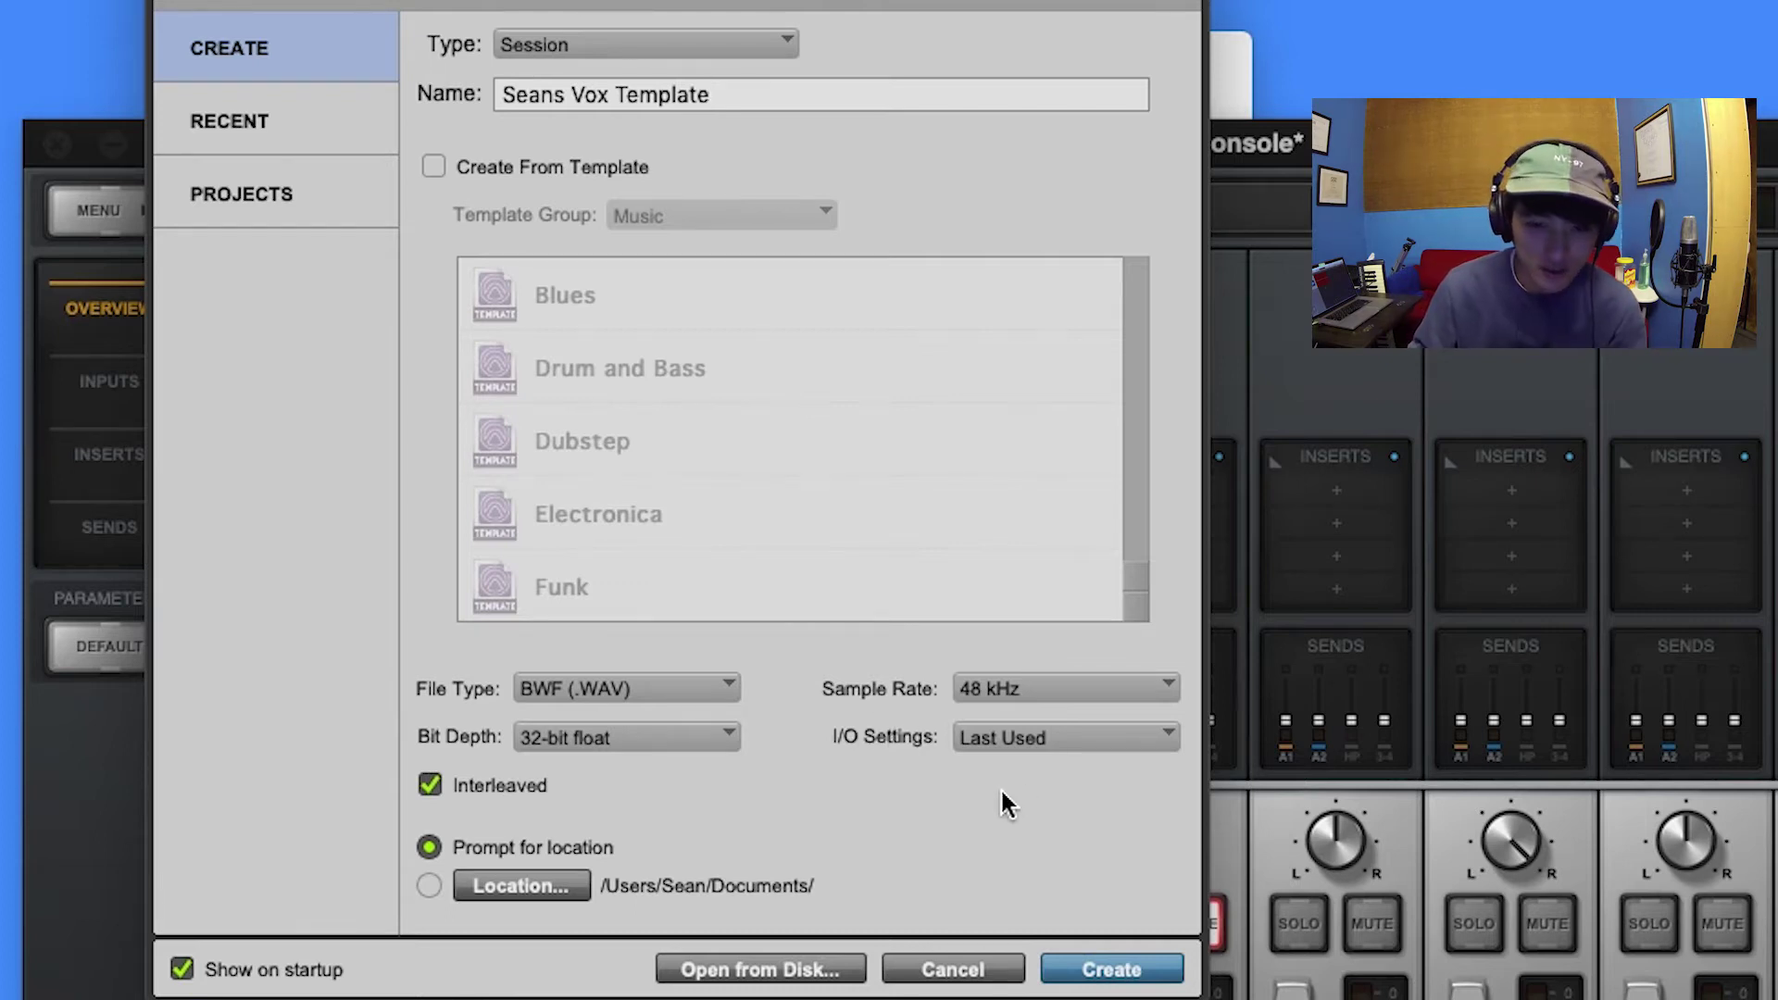
- Review the bit depth options and the Interleaved setting, keeping 32-bit float with Interleaved enabled
{"action": "left_click", "coordinate": [629, 740]}
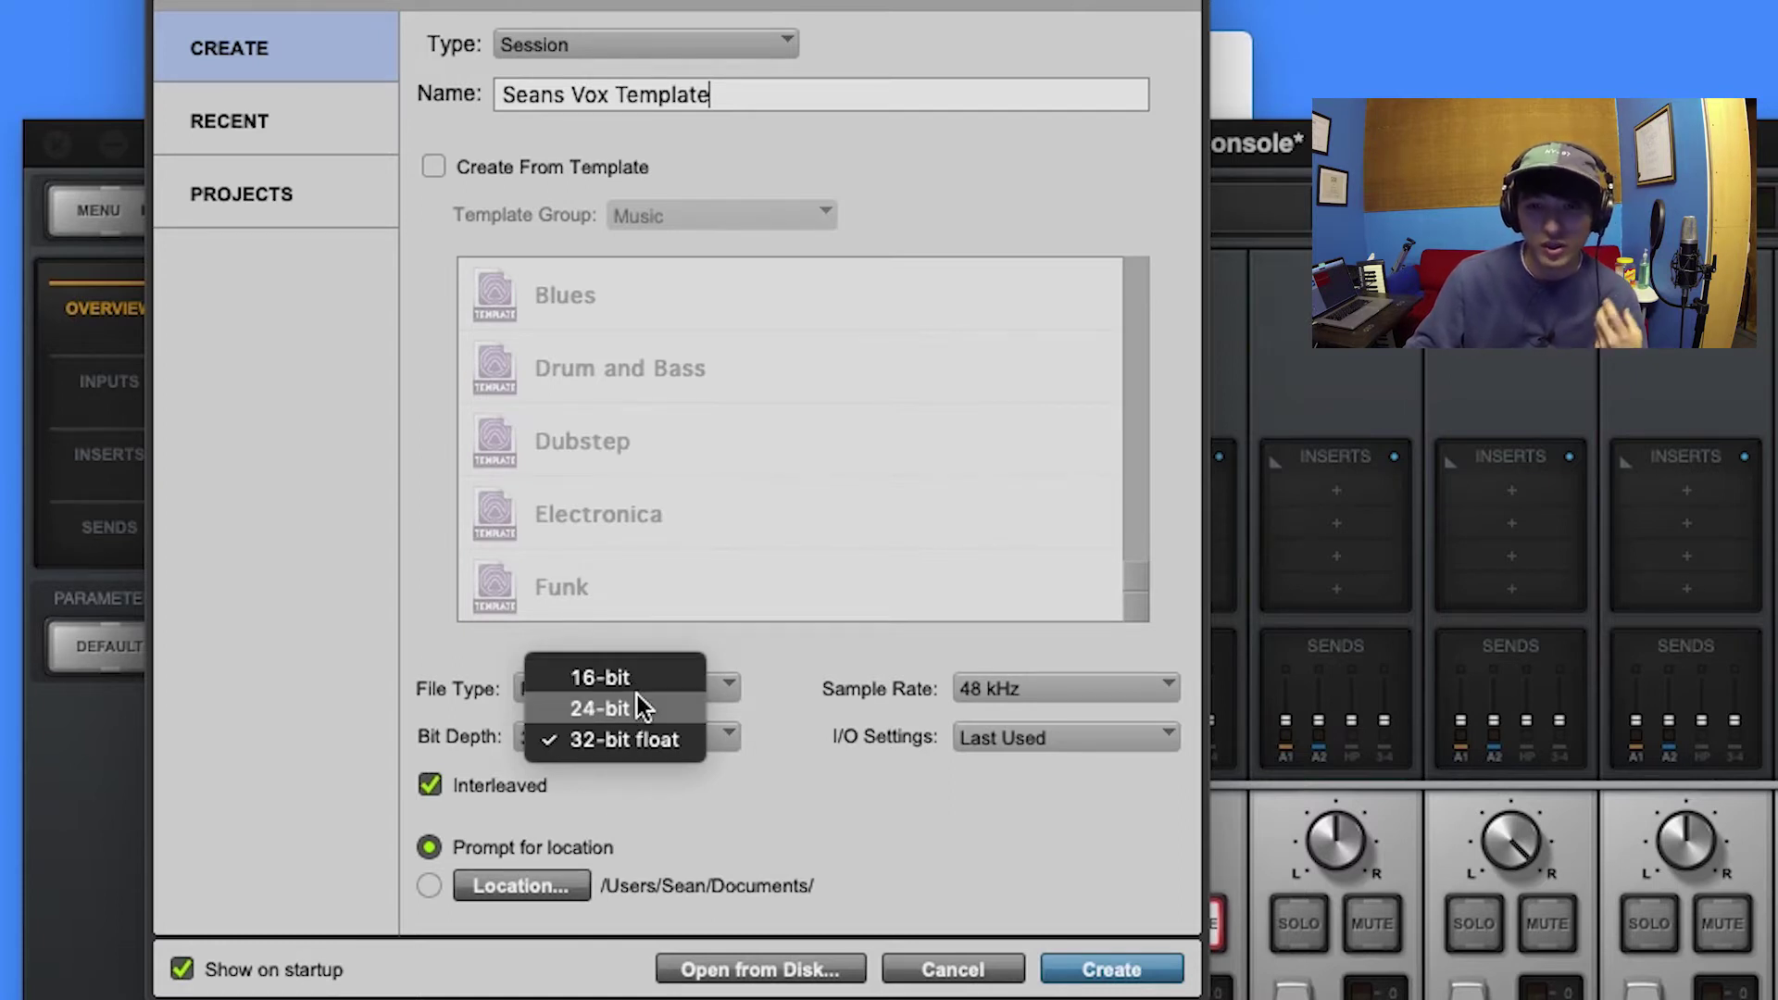
{"action": "left_click", "coordinate": [604, 779]}
{"action": "left_click", "coordinate": [628, 736]}
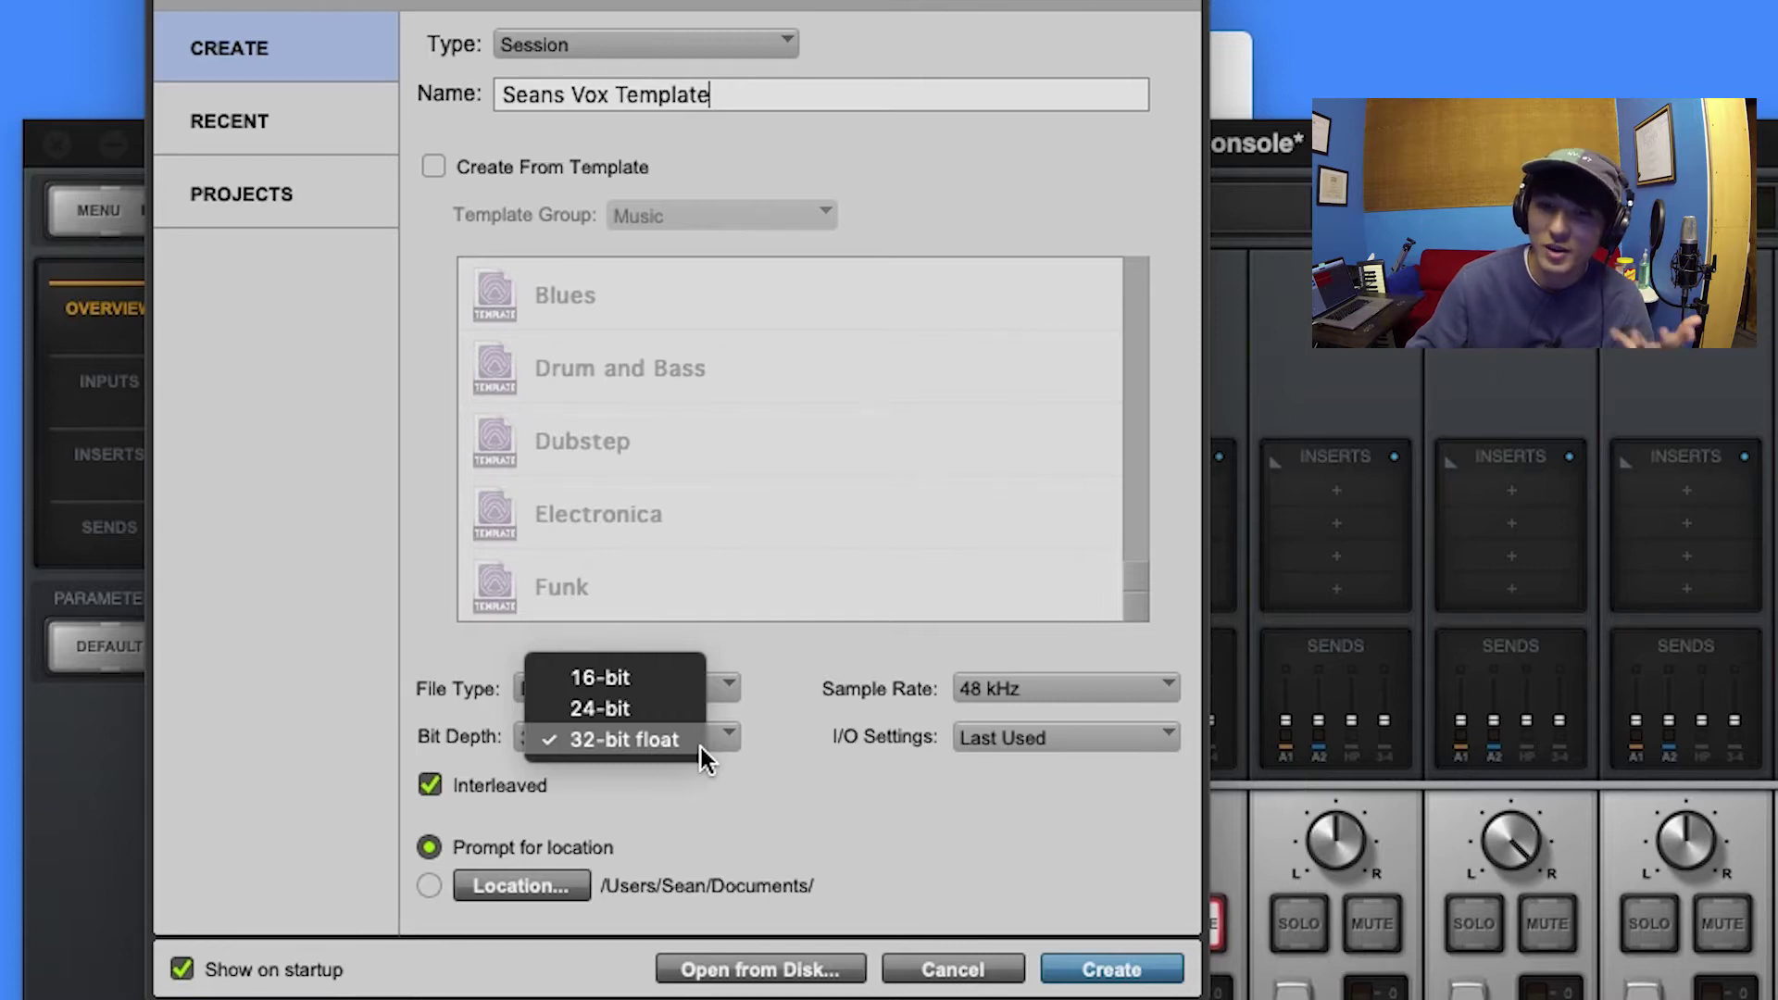
{"action": "left_click", "coordinate": [807, 778]}
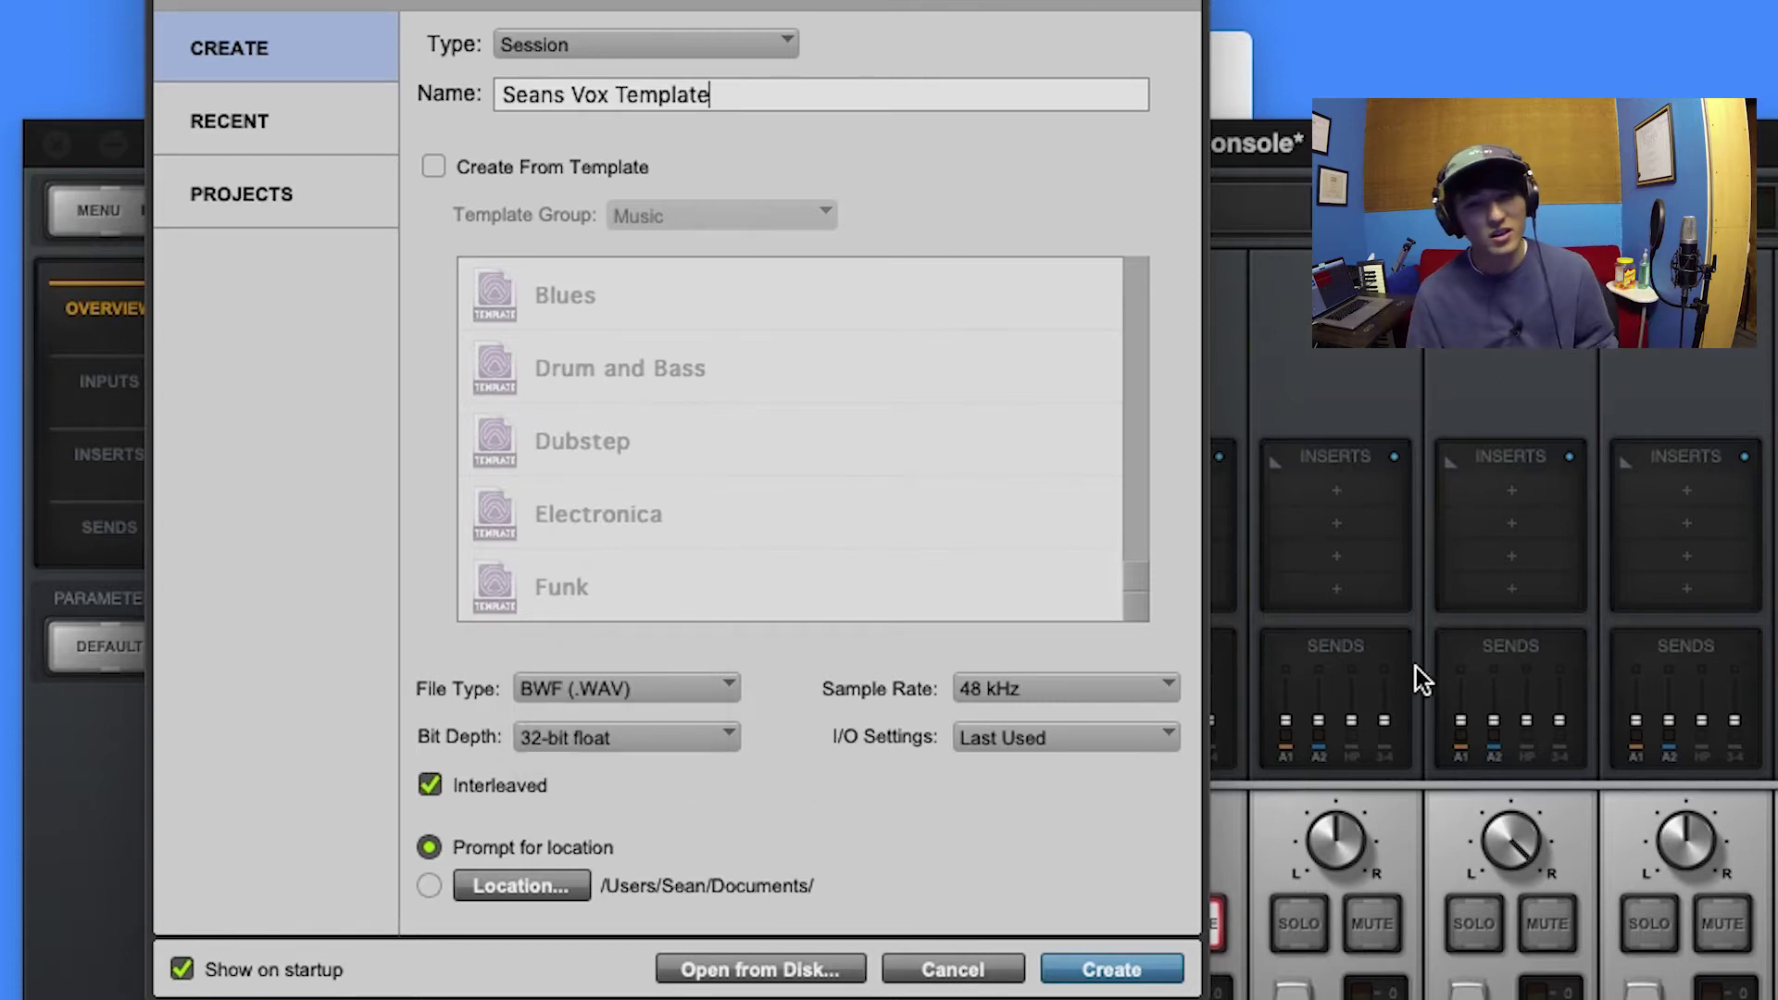
{"action": "left_click", "coordinate": [437, 784]}
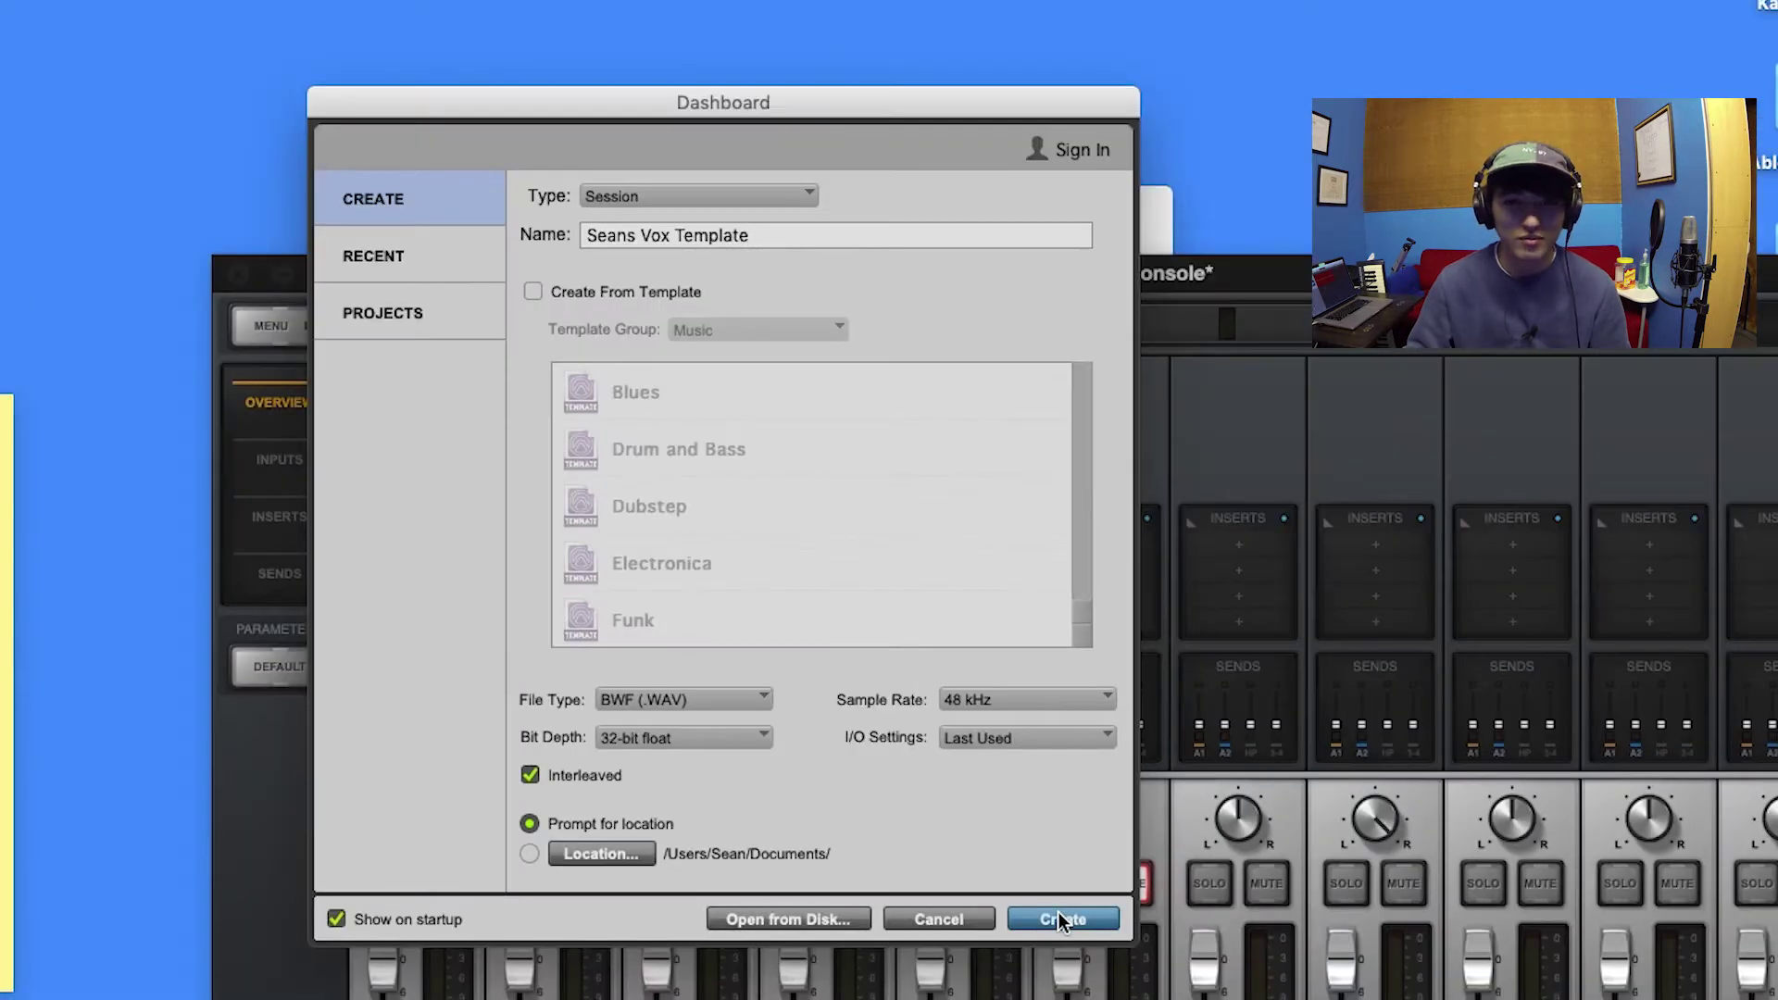
- Create the session and save it on the Desktop, adding "2" to the end of its name
{"action": "left_click", "coordinate": [1061, 917]}
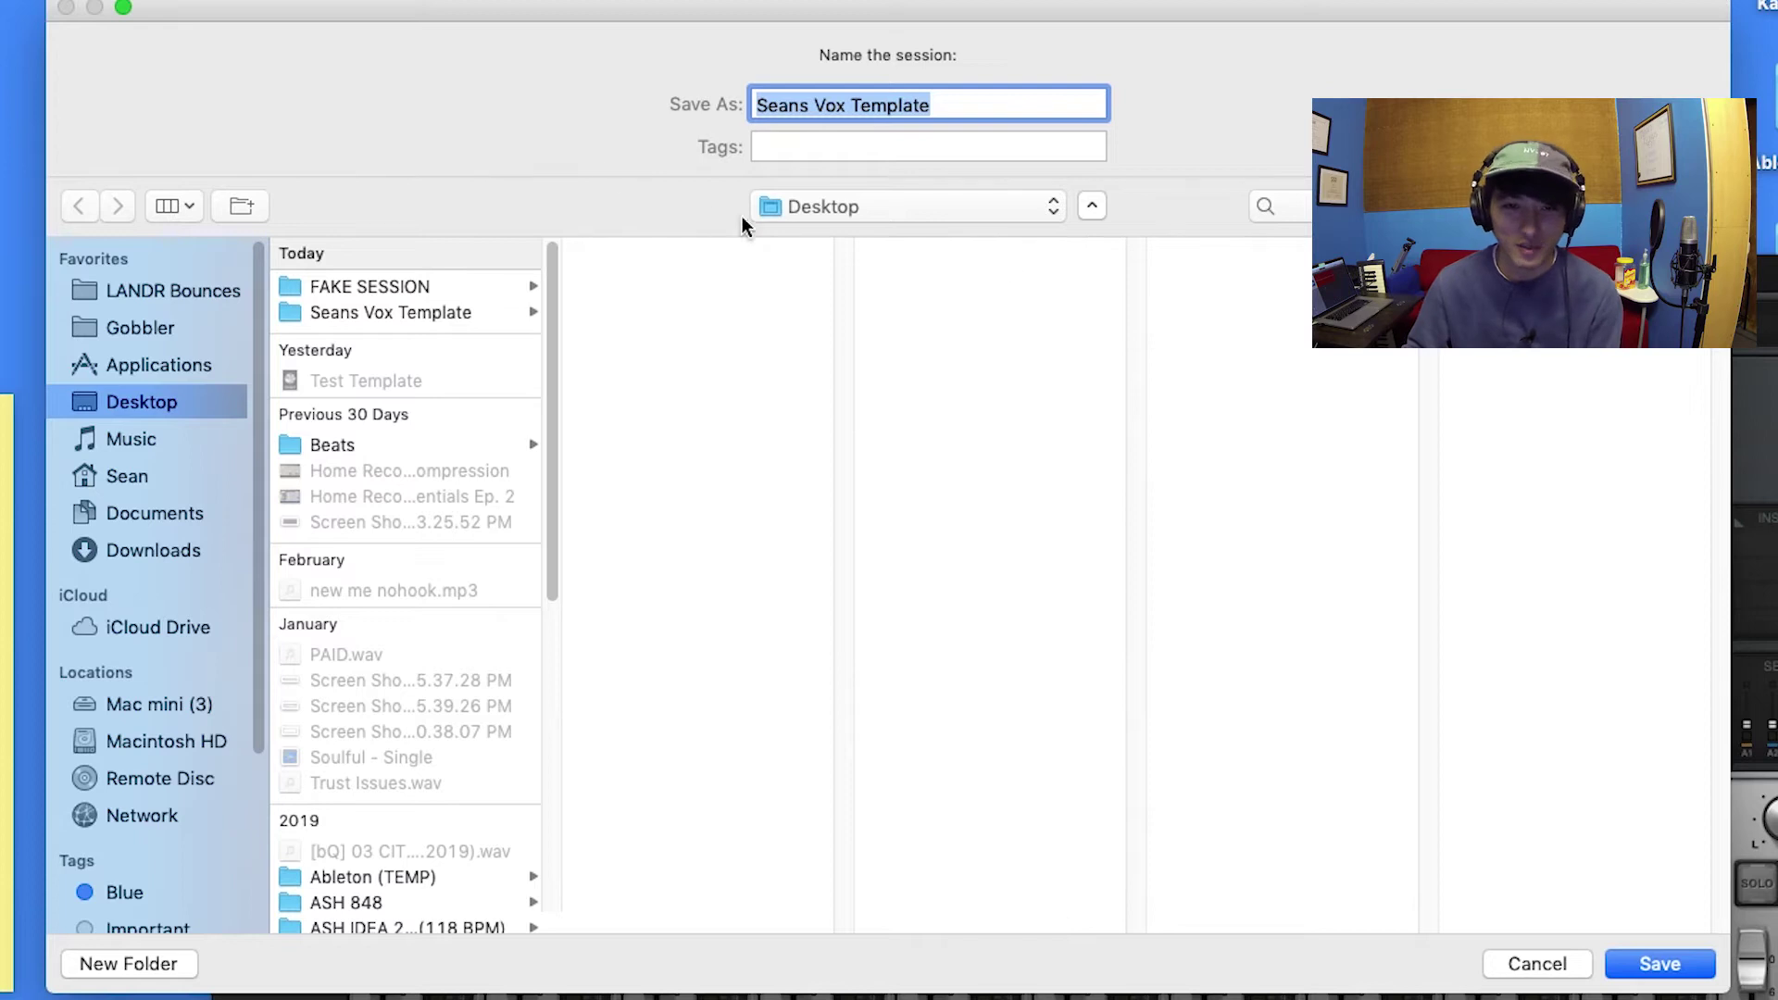
{"action": "key", "text": "Return"}
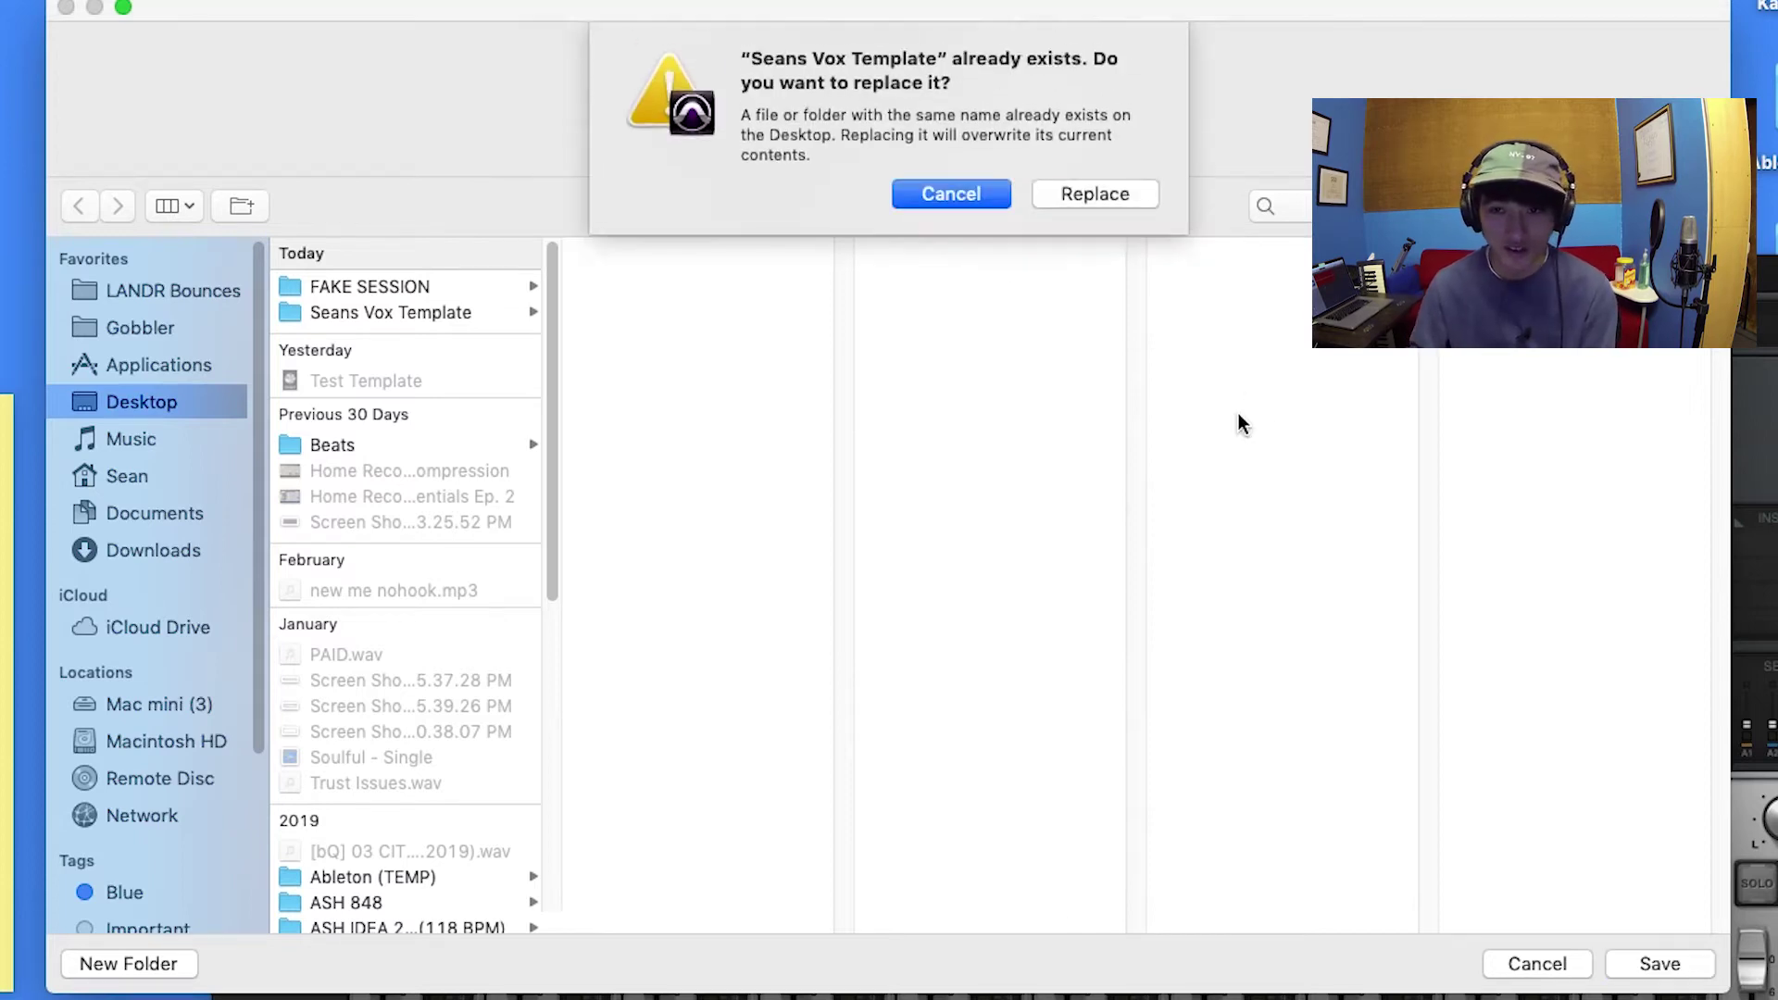
{"action": "left_click", "coordinate": [1115, 199]}
{"action": "left_click", "coordinate": [1122, 483]}
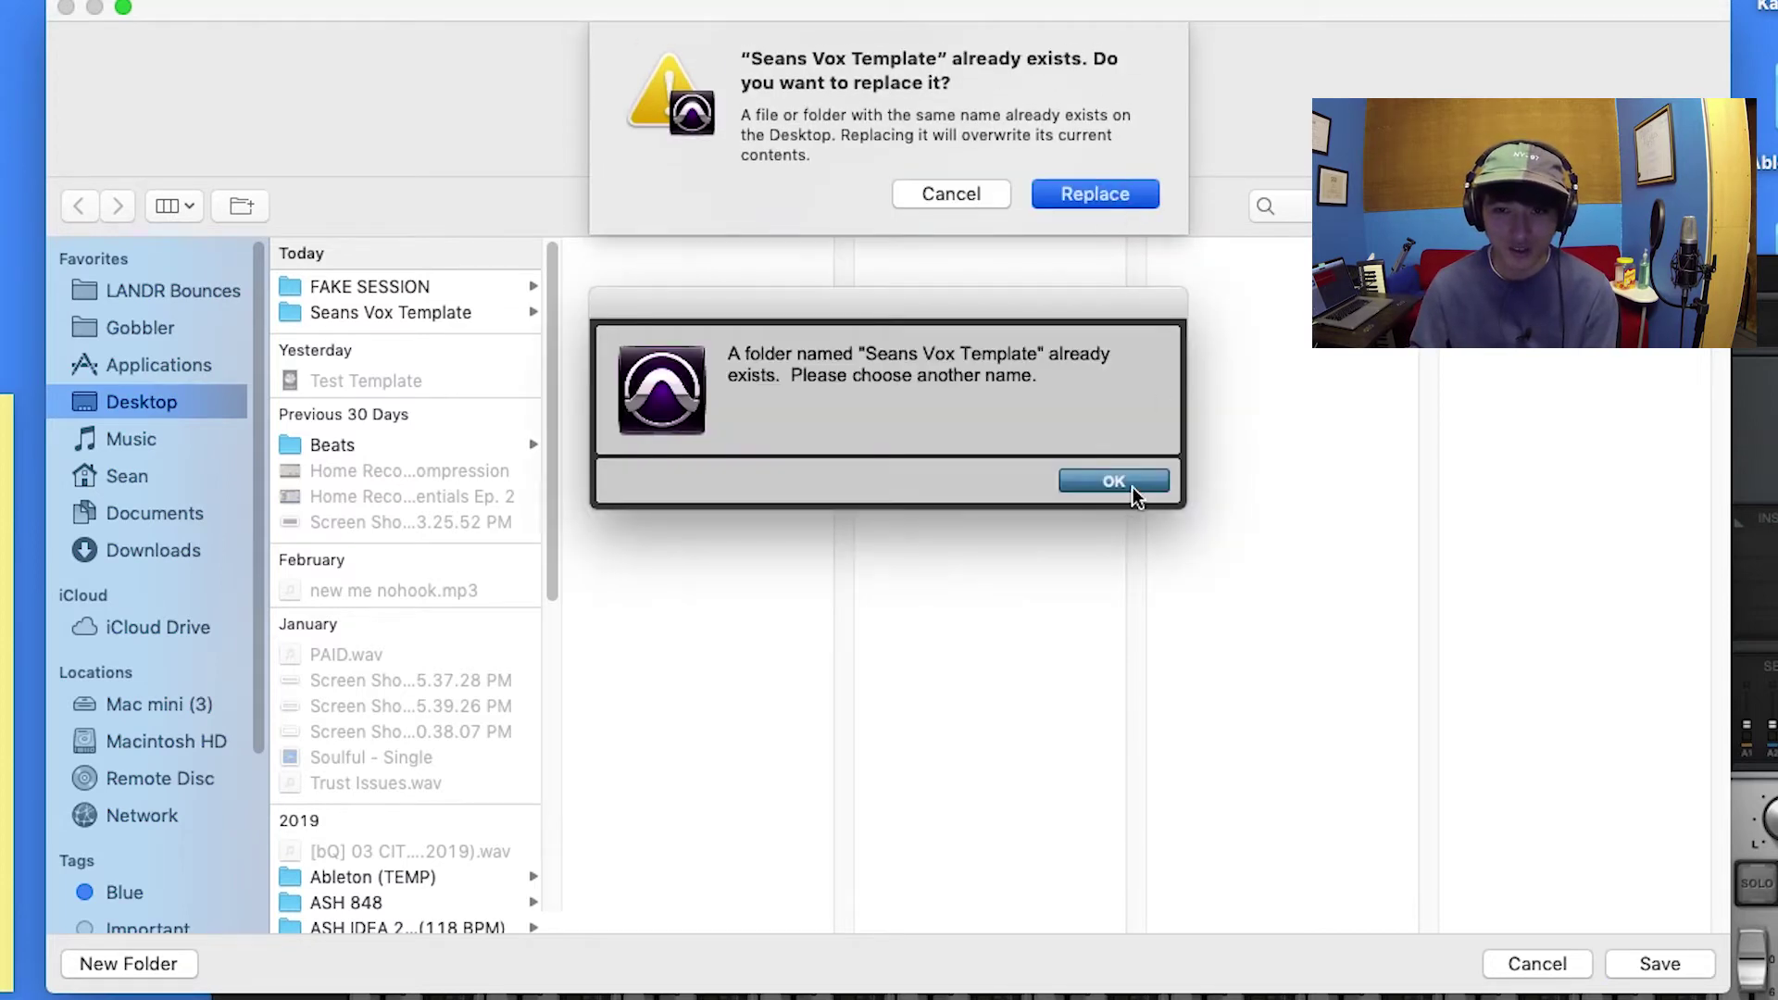
{"action": "left_click", "coordinate": [949, 93]}
{"action": "type", "text": "2"}
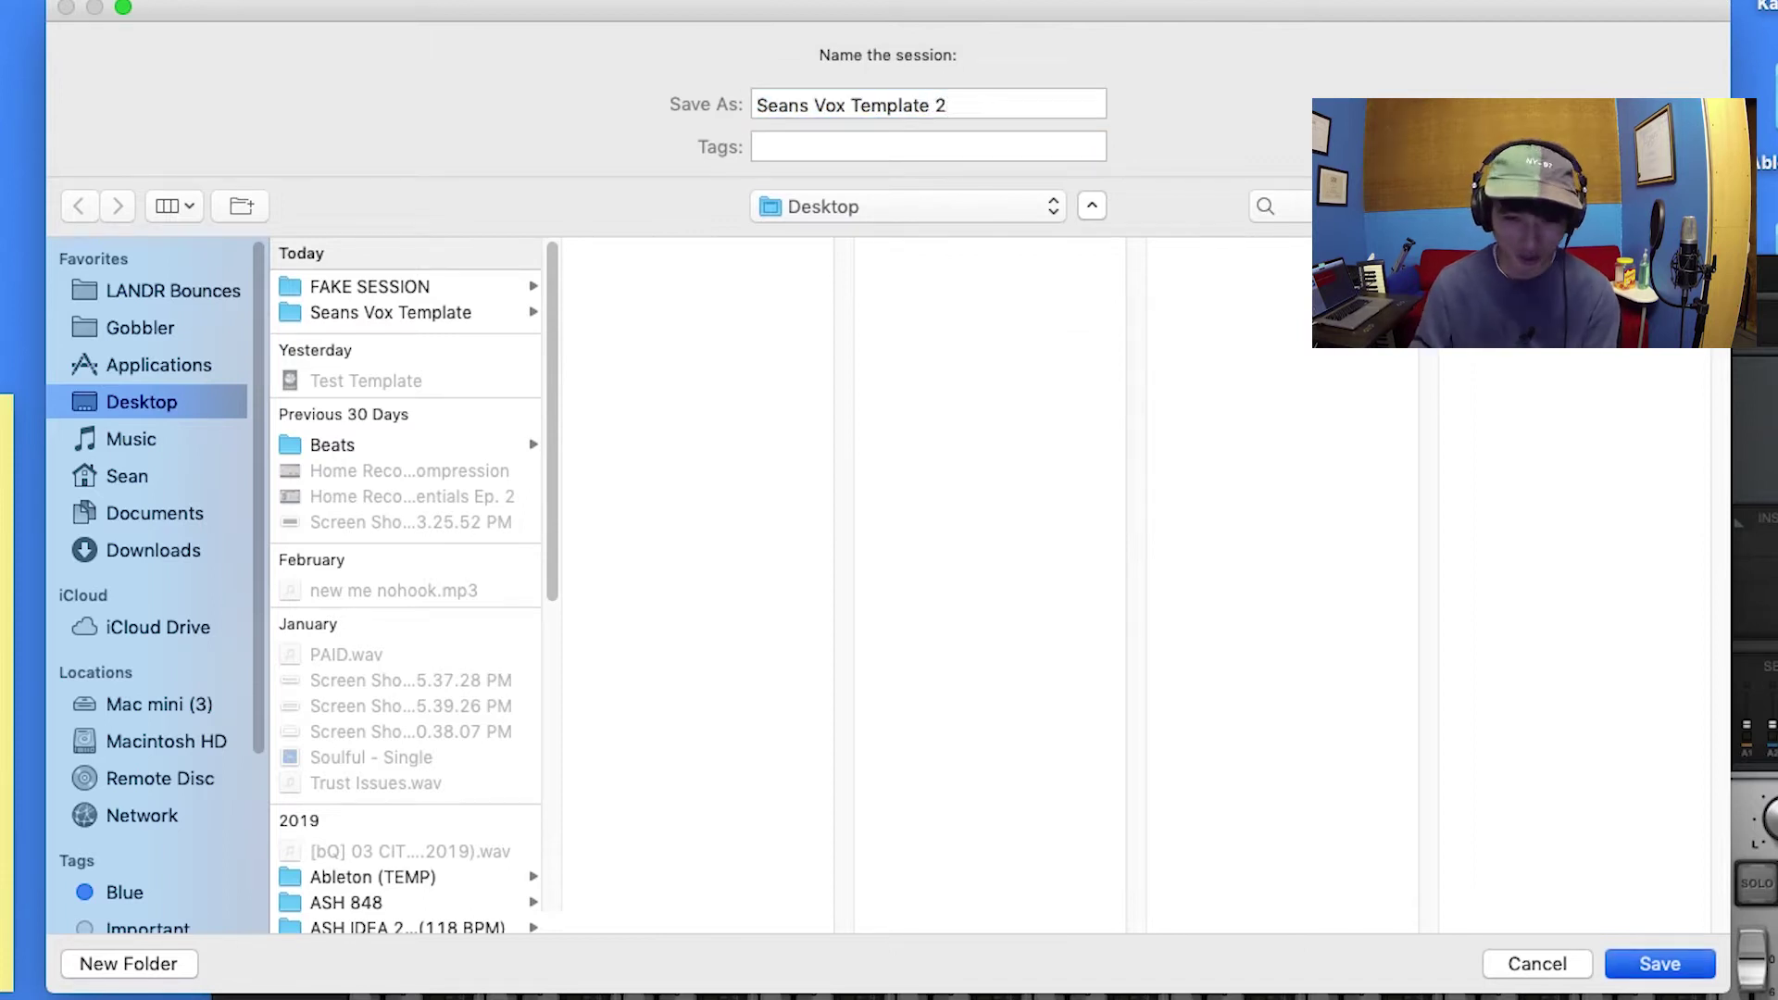
{"action": "key", "text": "Return"}
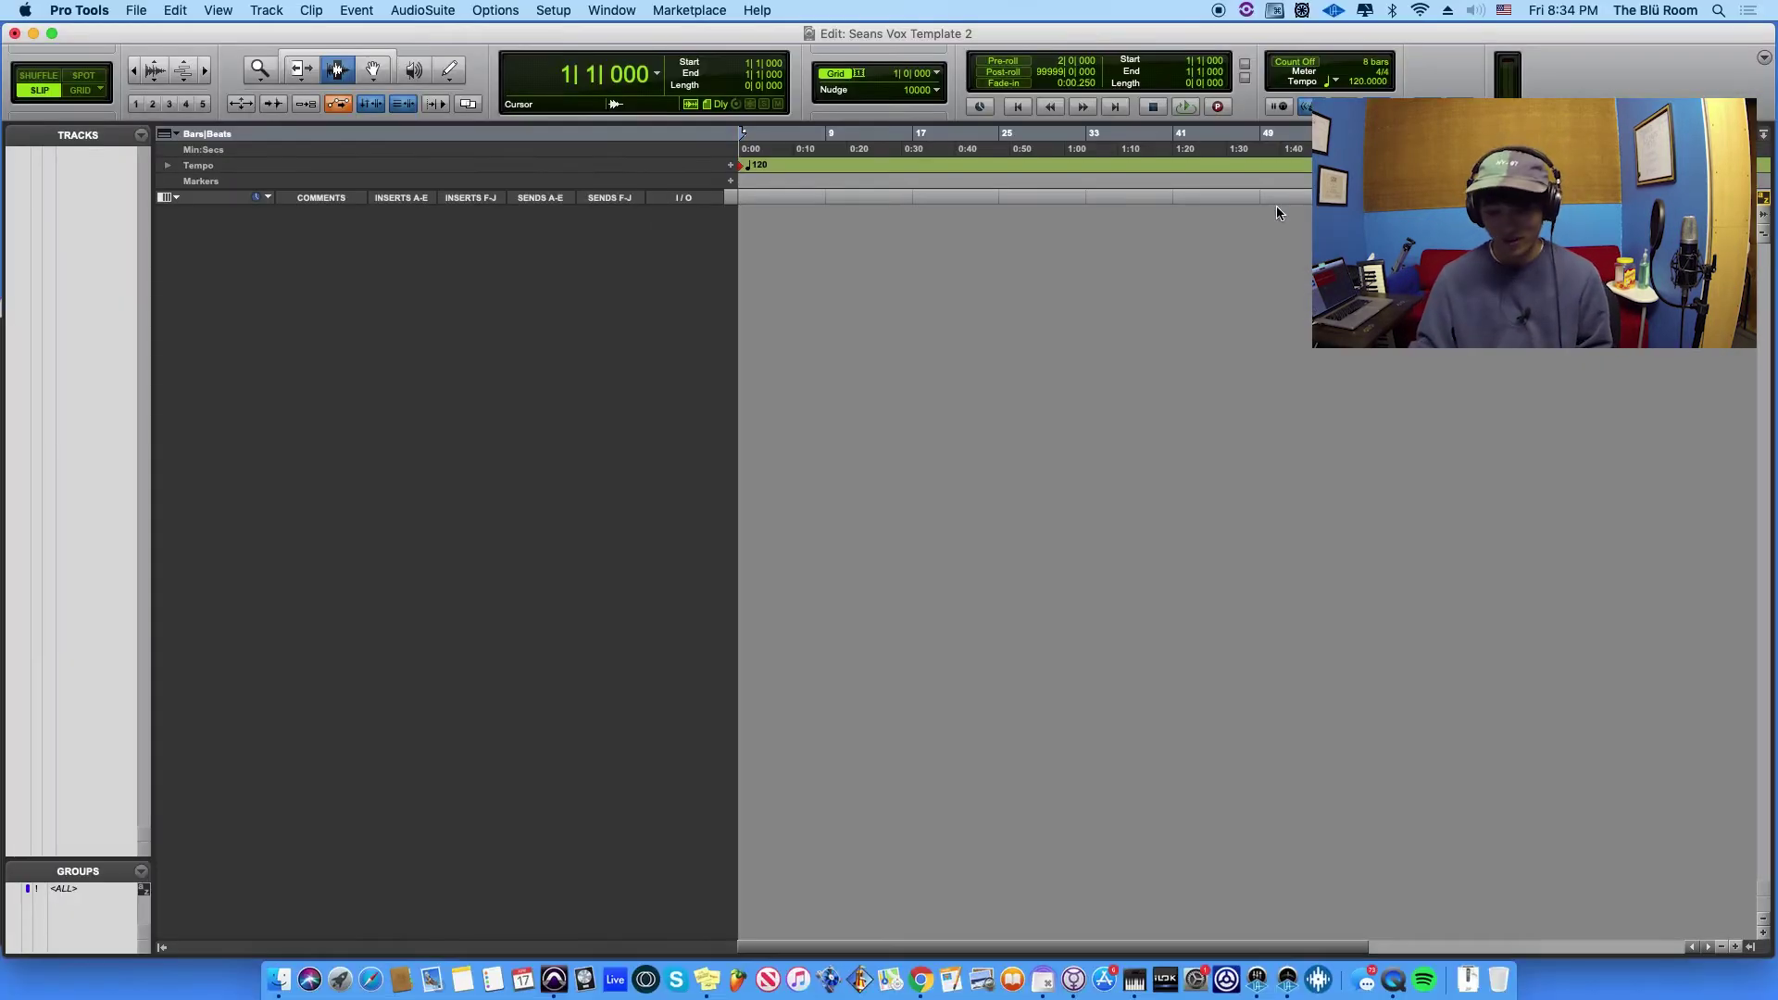
- Create one mono audio track, one stereo aux input and one stereo master fader
{"action": "key", "text": "super+shift+n"}
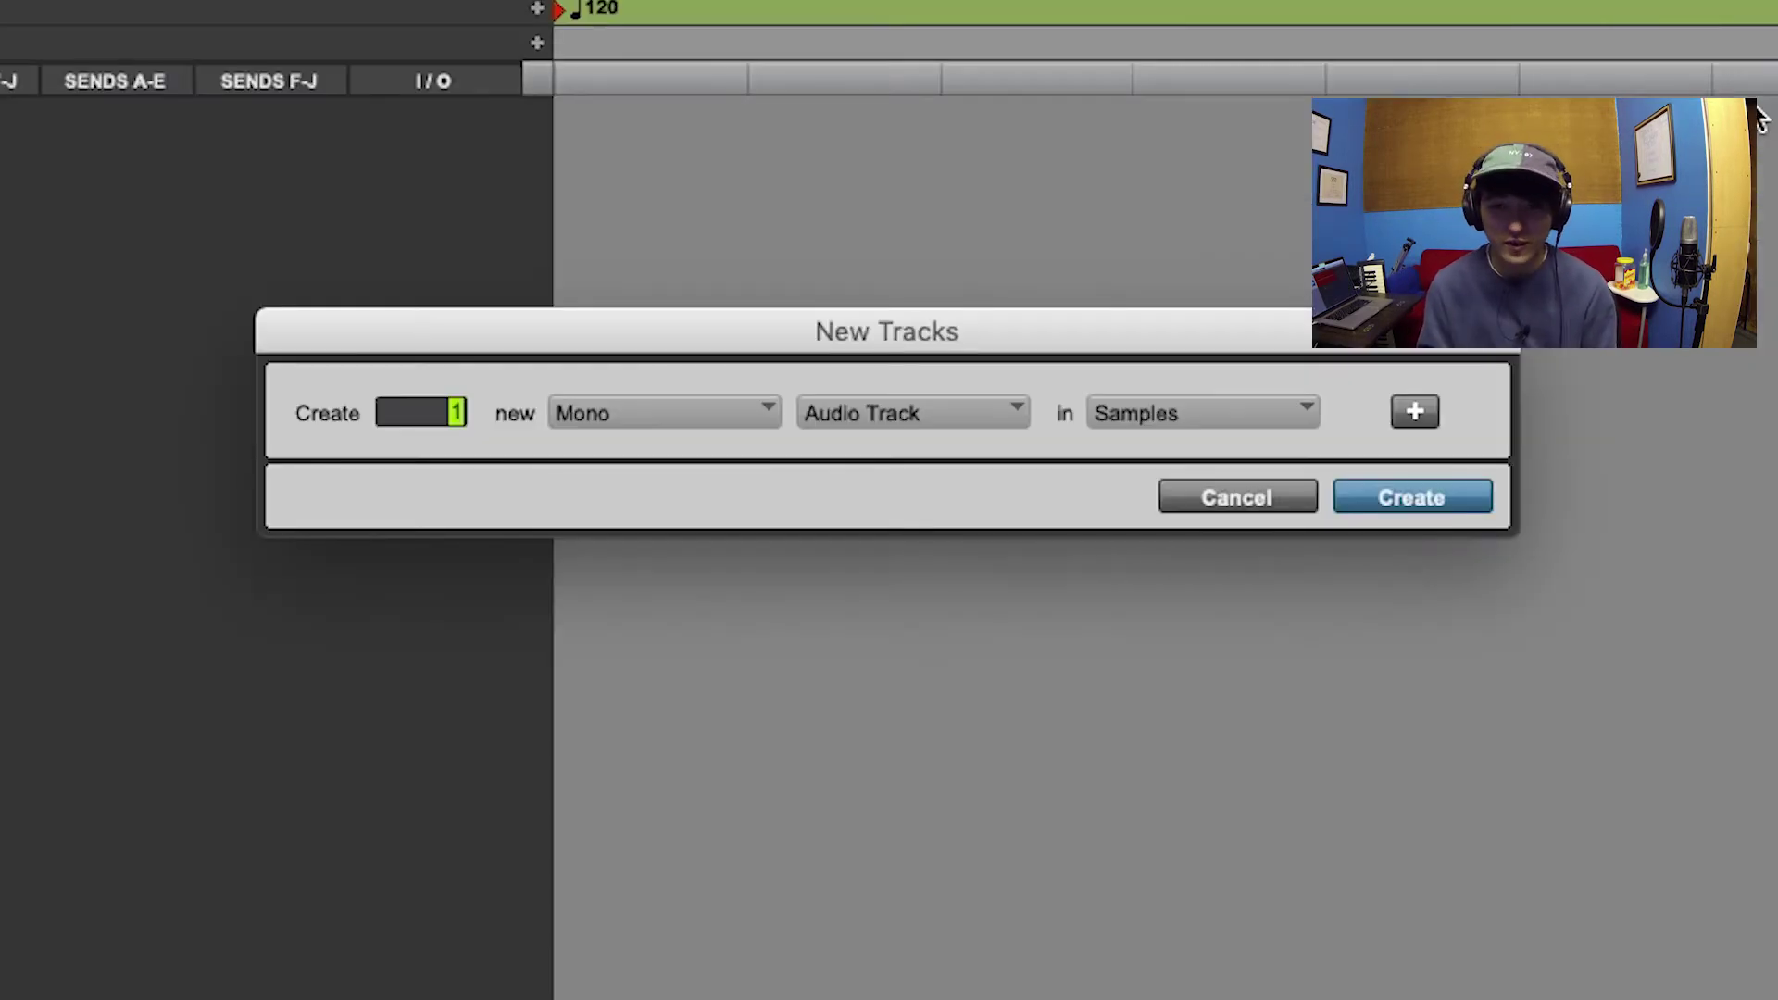
{"action": "key", "text": "super+shift+Down"}
{"action": "key", "text": "super+Right"}
{"action": "key", "text": "super+Down"}
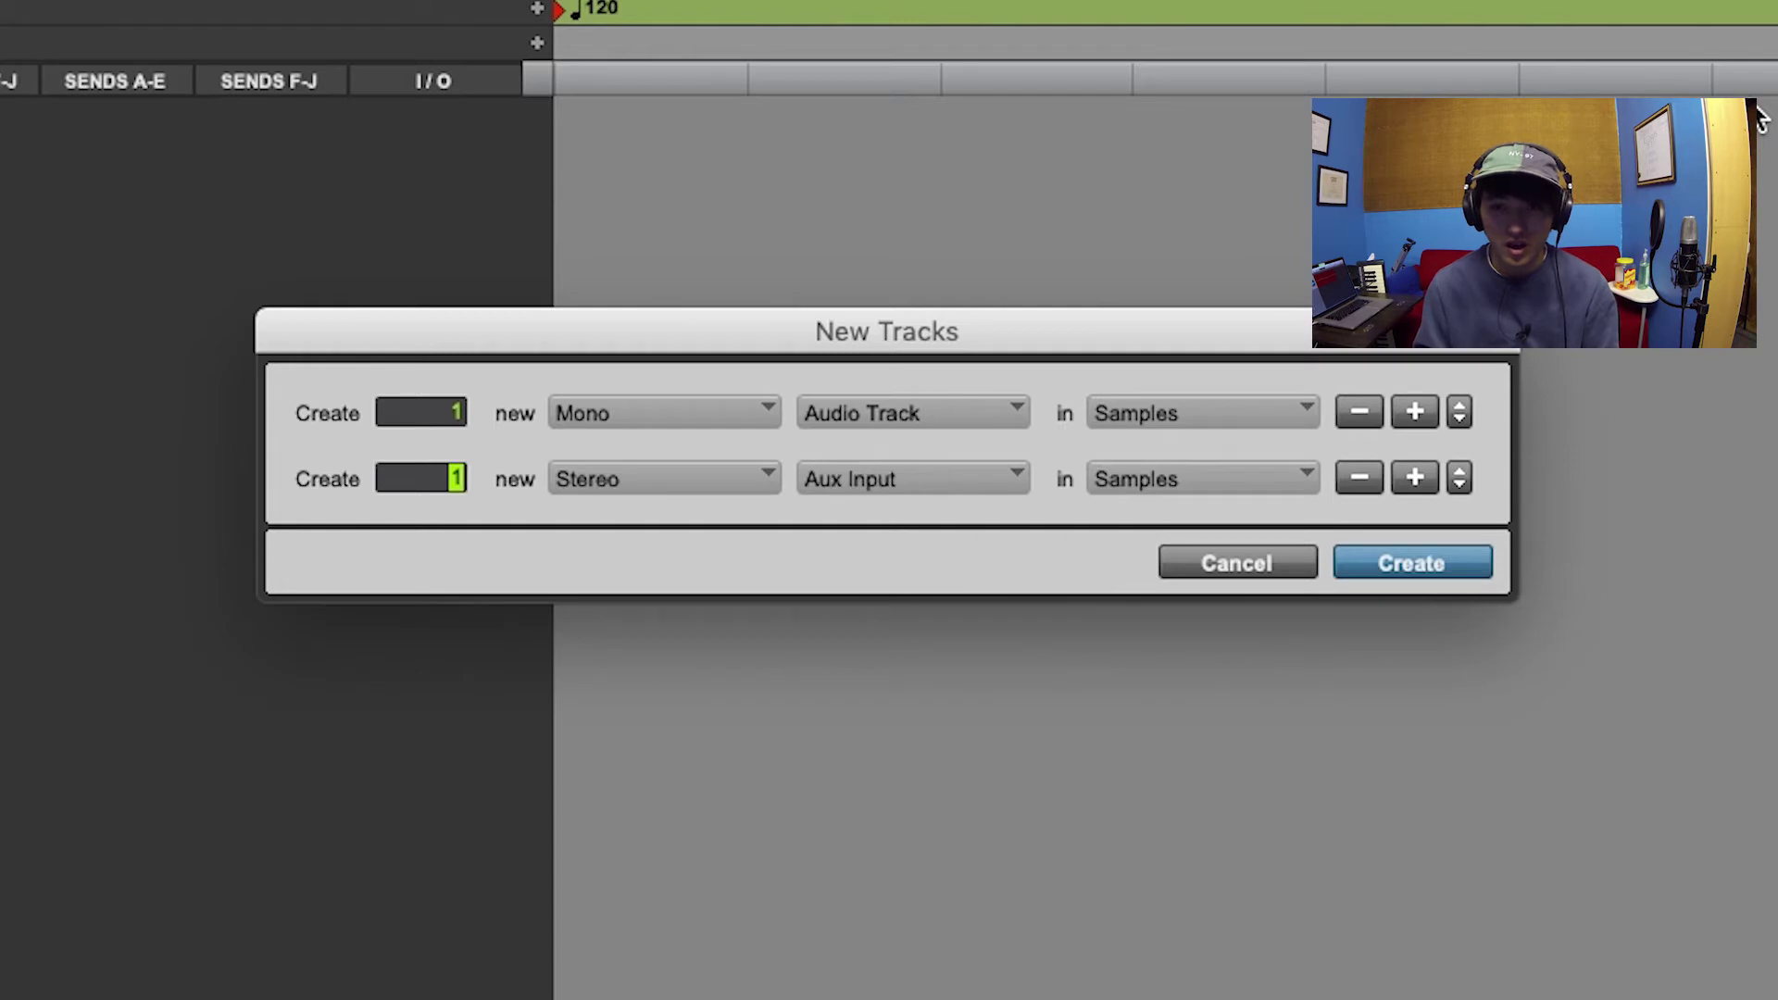
{"action": "key", "text": "super+shift+Down"}
{"action": "key", "text": "super+Right"}
{"action": "key", "text": "super+Down"}
{"action": "key", "text": "super+Down"}
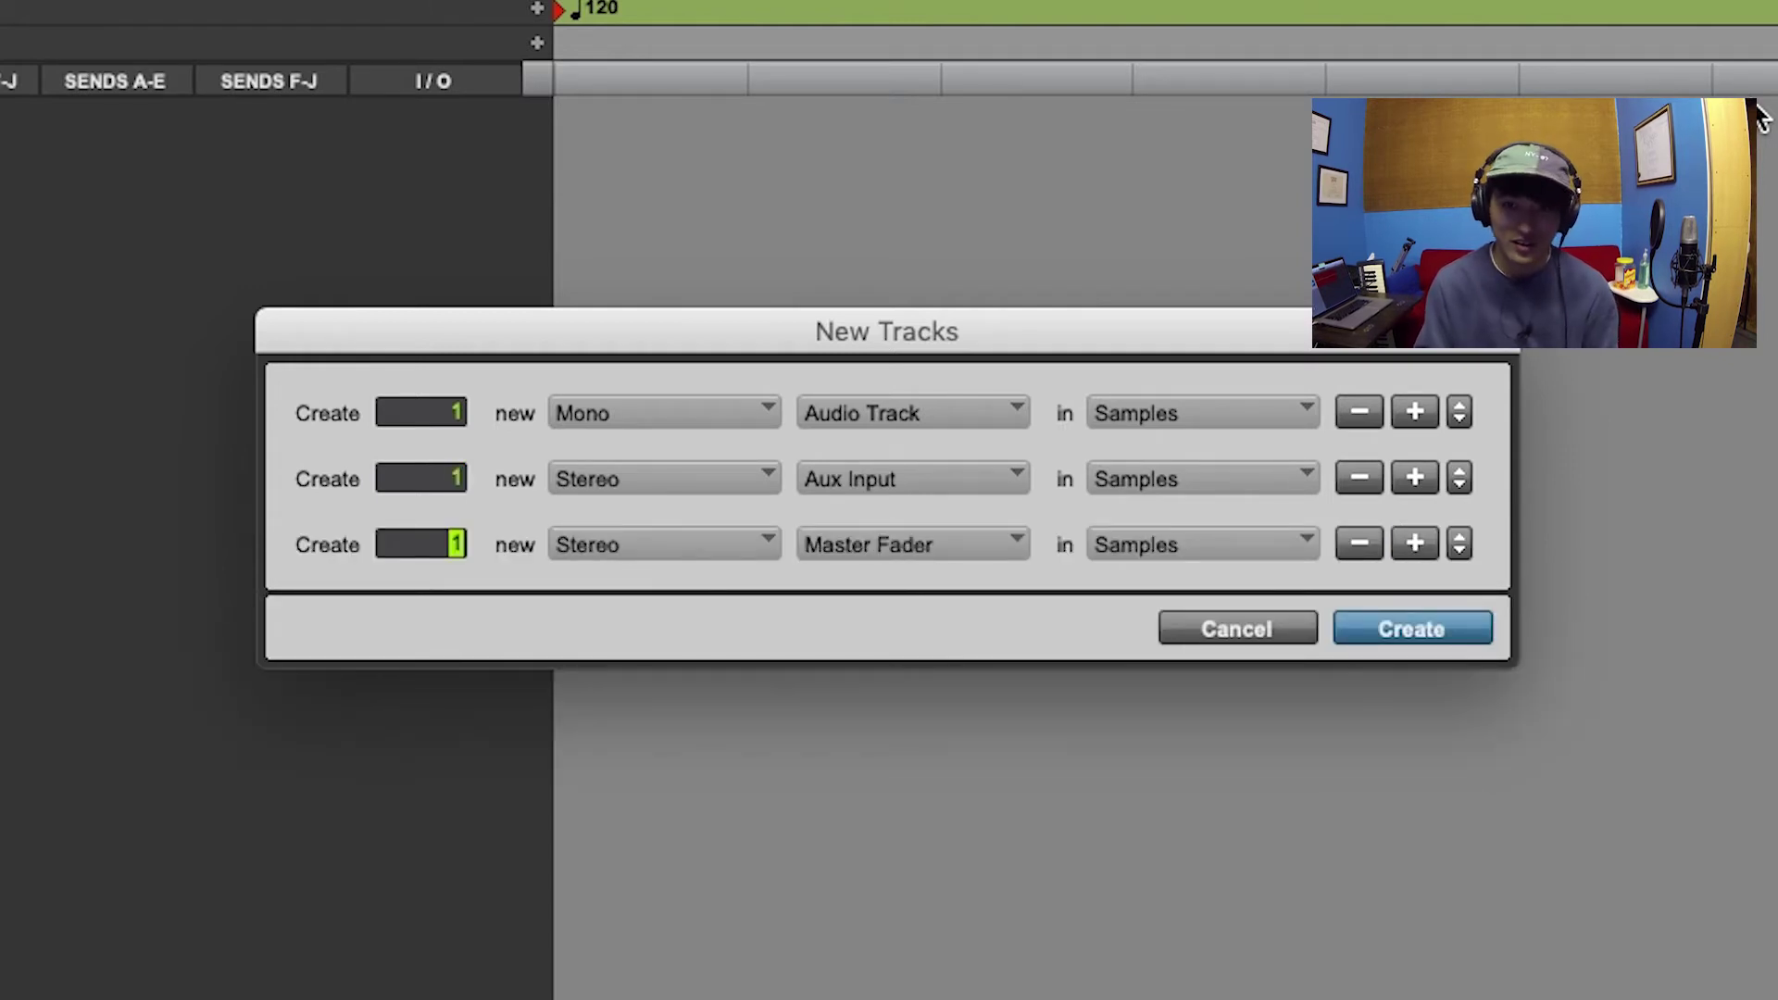
{"action": "key", "text": "Return"}
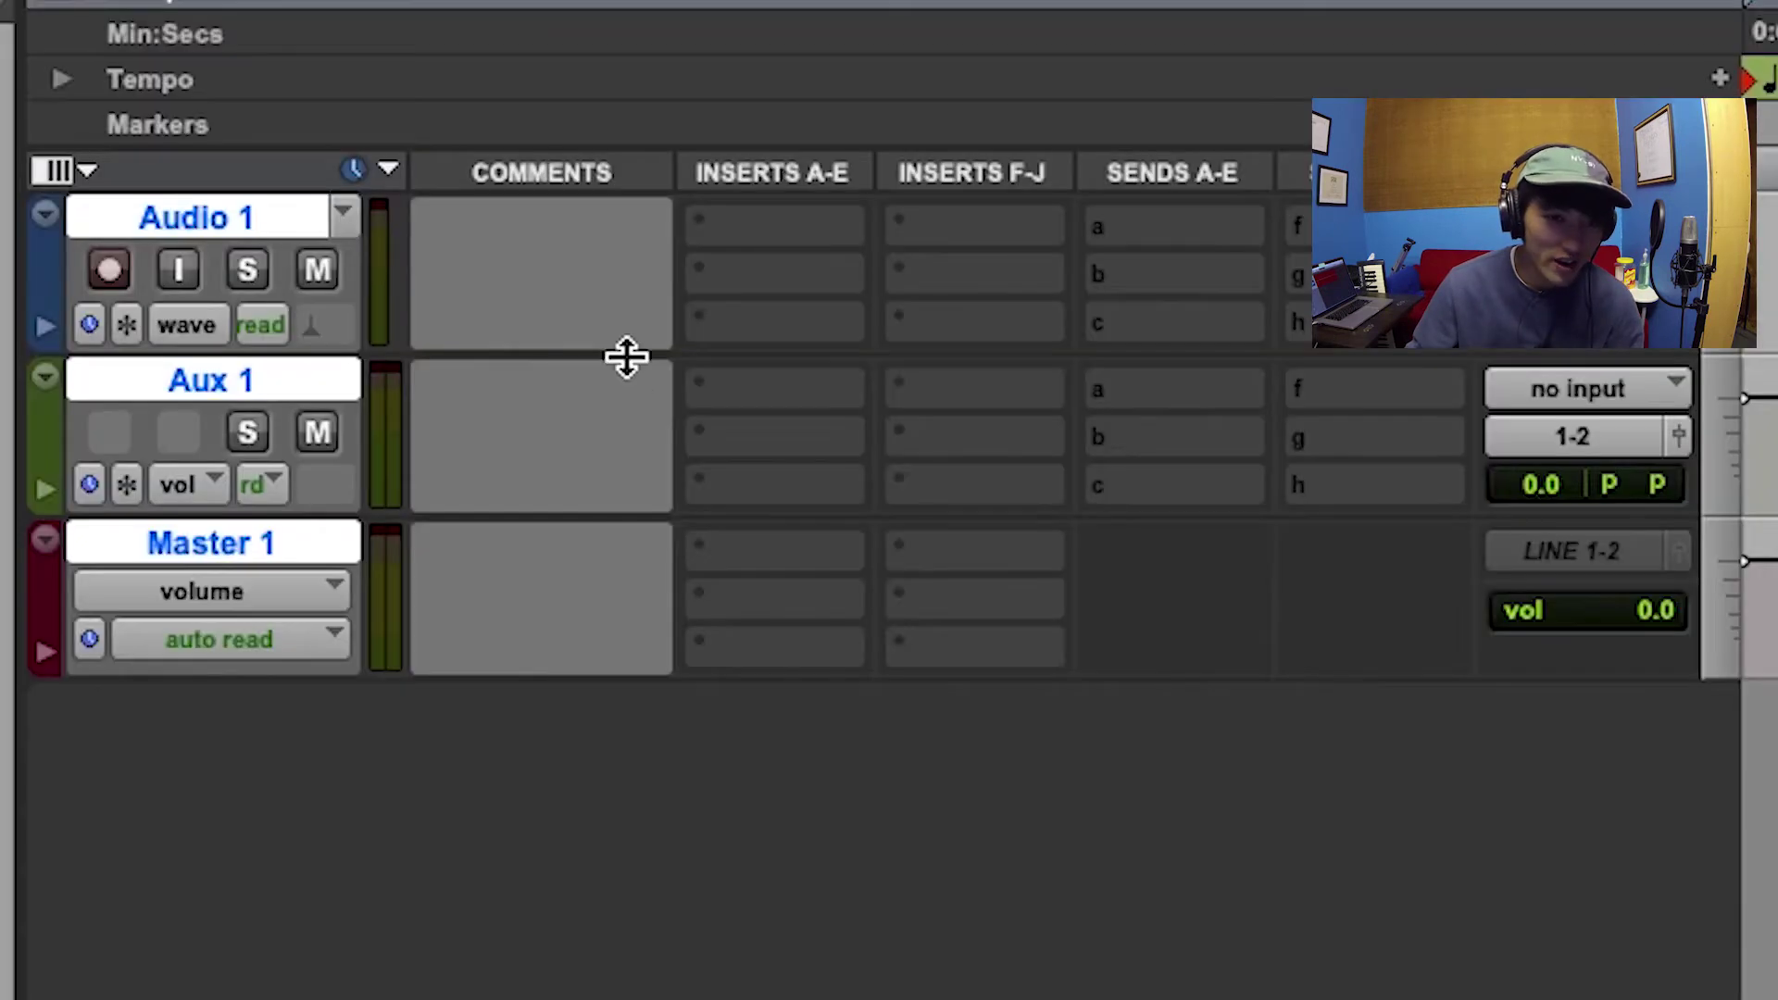
- Increase the height of all three tracks and enable input monitoring and record on Audio 1
{"action": "left_click_drag", "start_coordinate": [623, 358], "coordinate": [623, 452]}
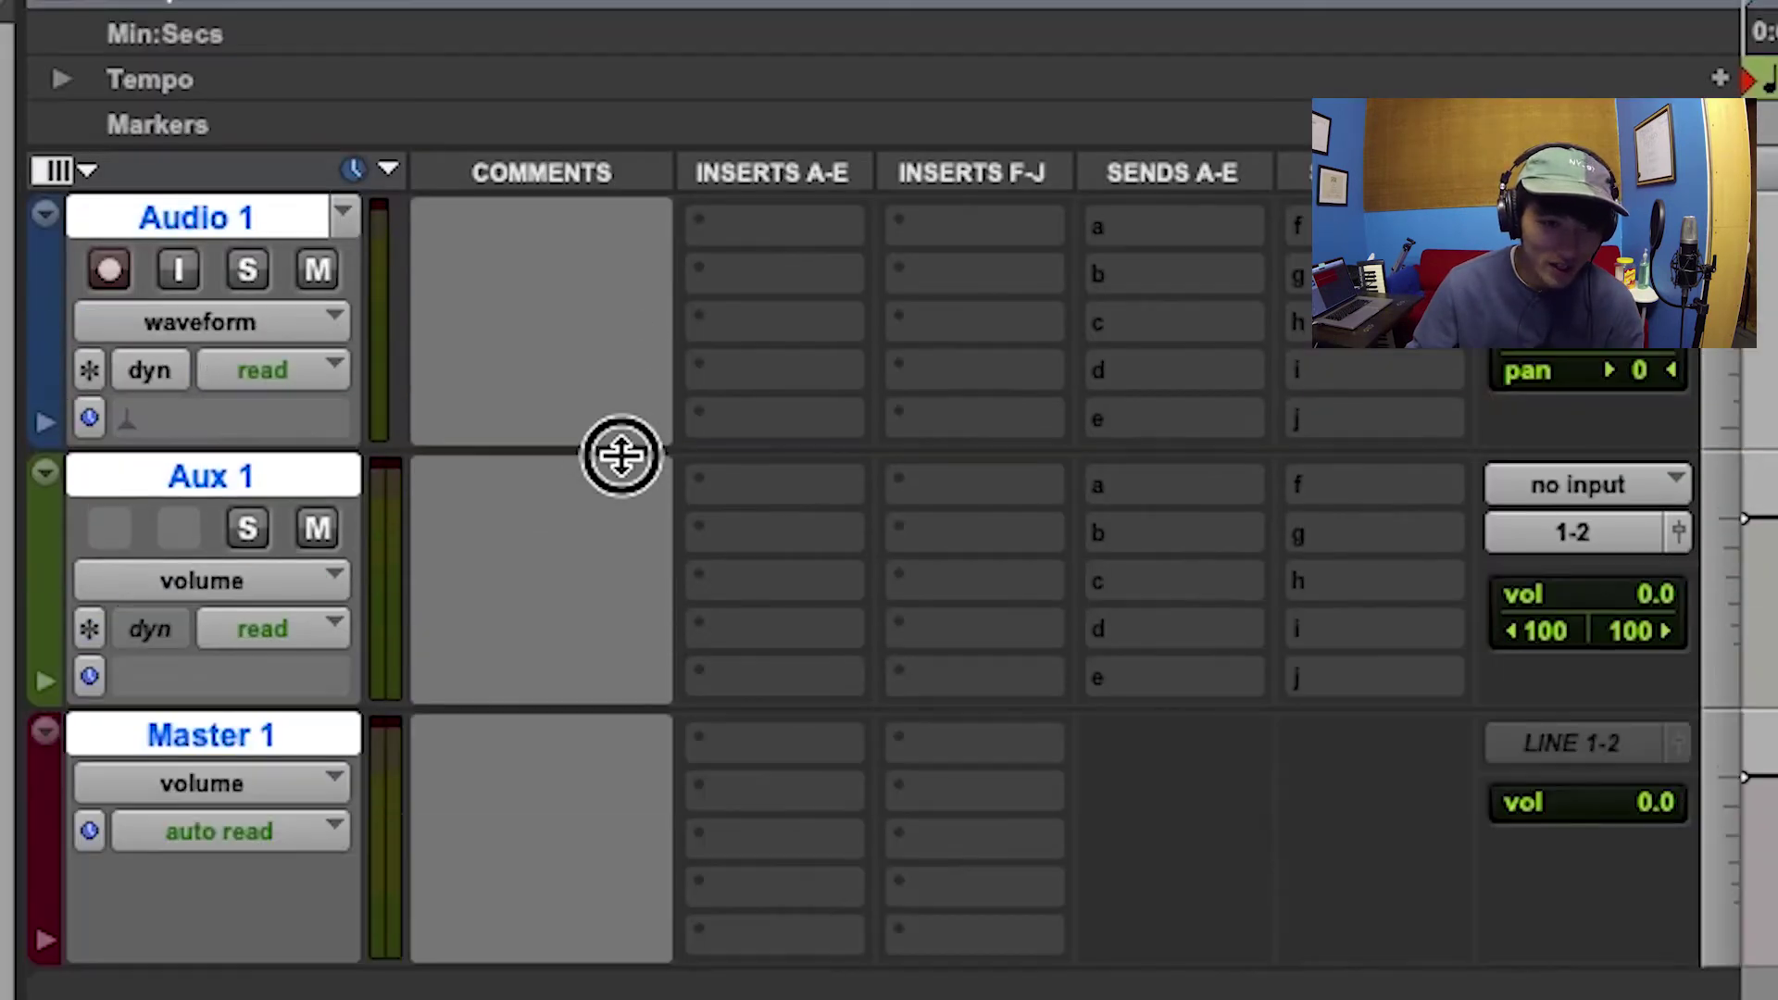
{"action": "left_click", "coordinate": [227, 215]}
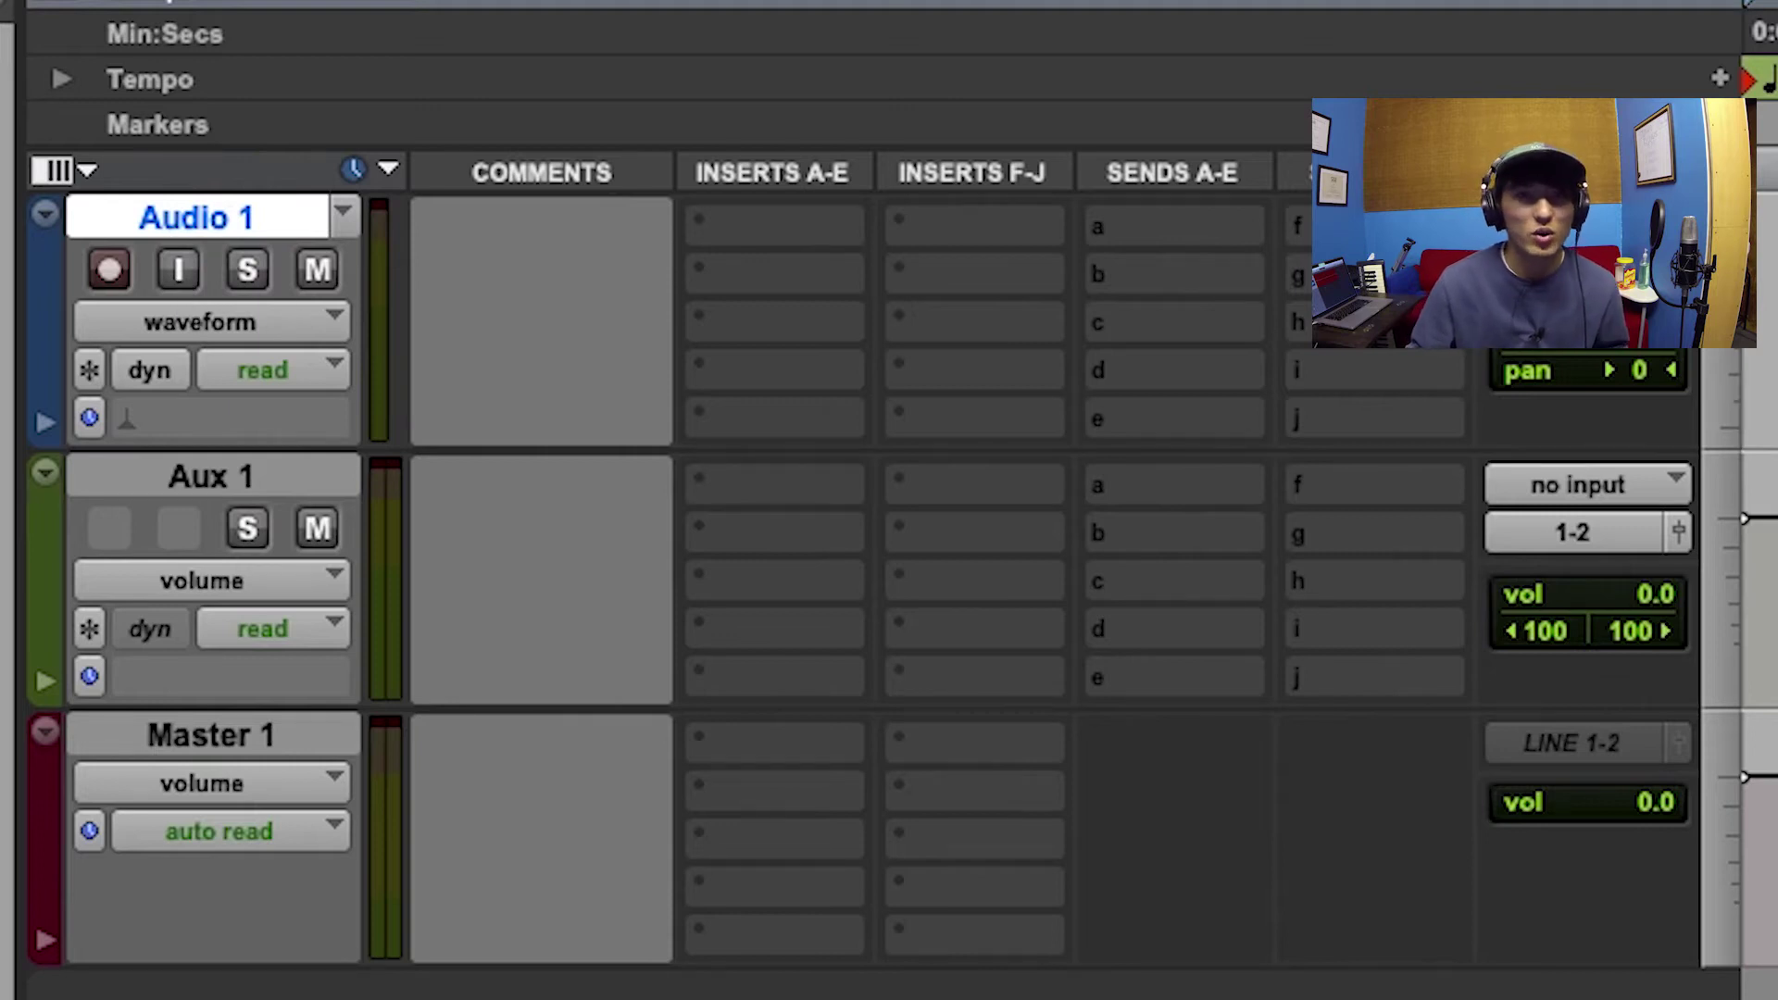
{"action": "left_click", "coordinate": [174, 267]}
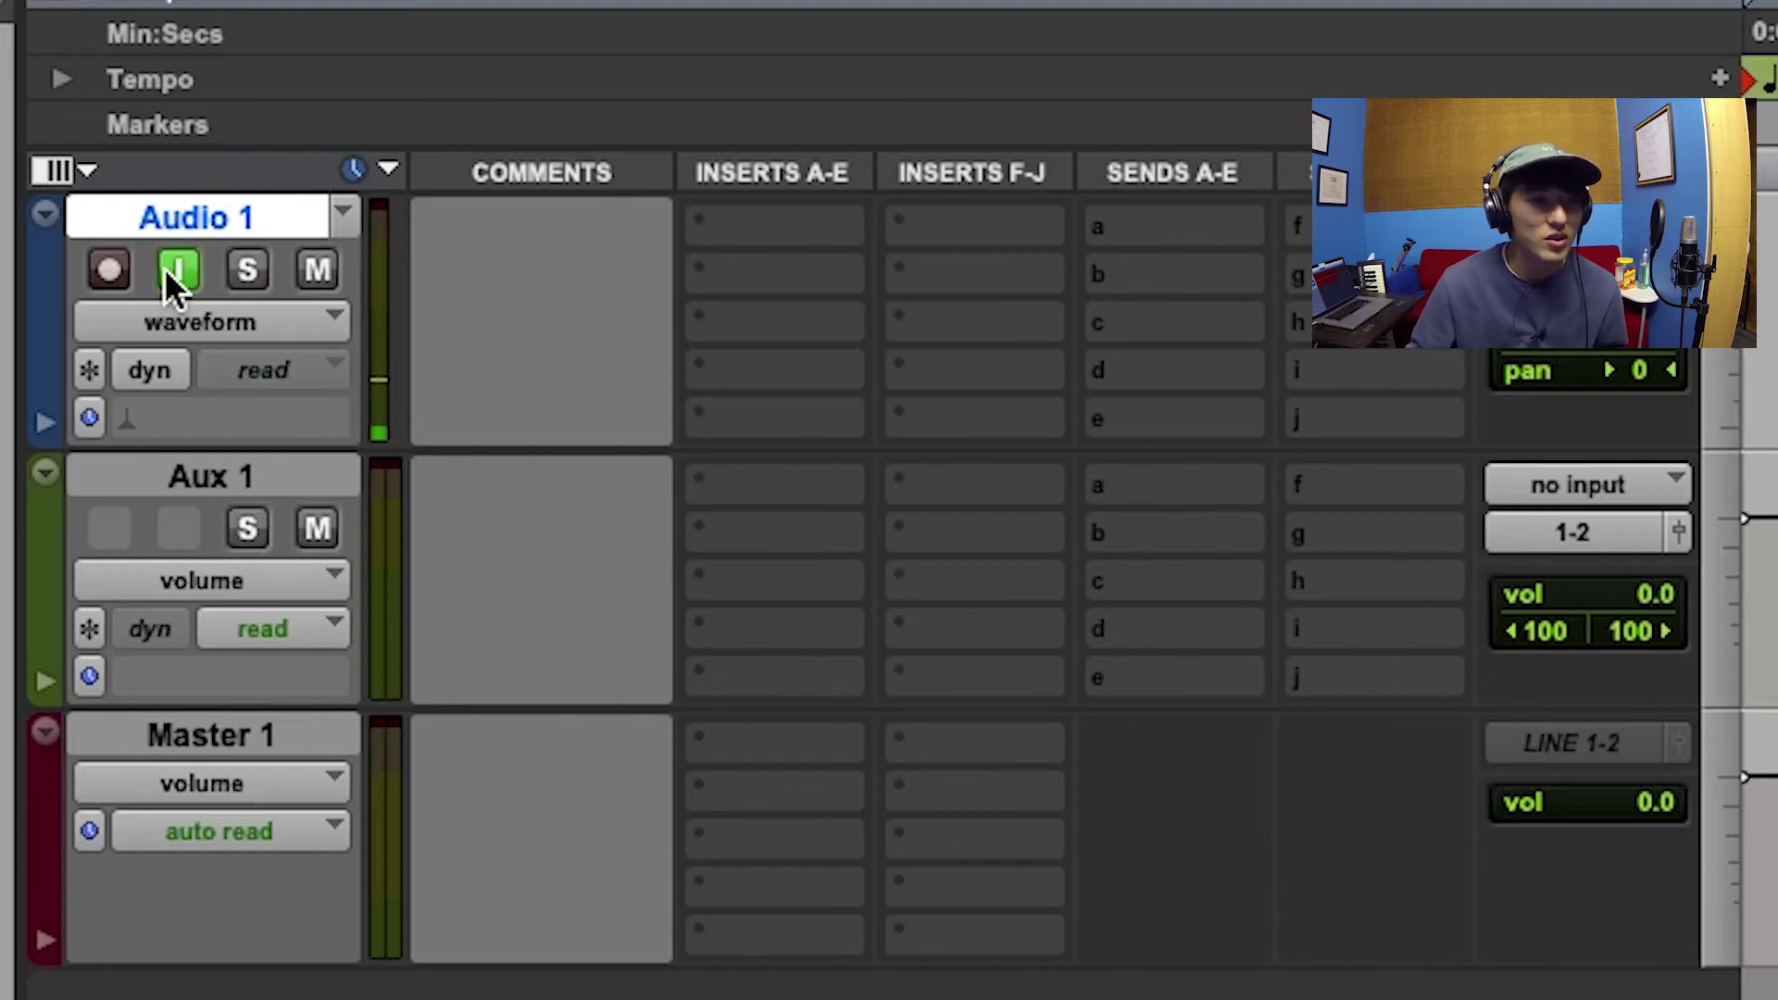
{"action": "left_click", "coordinate": [117, 270]}
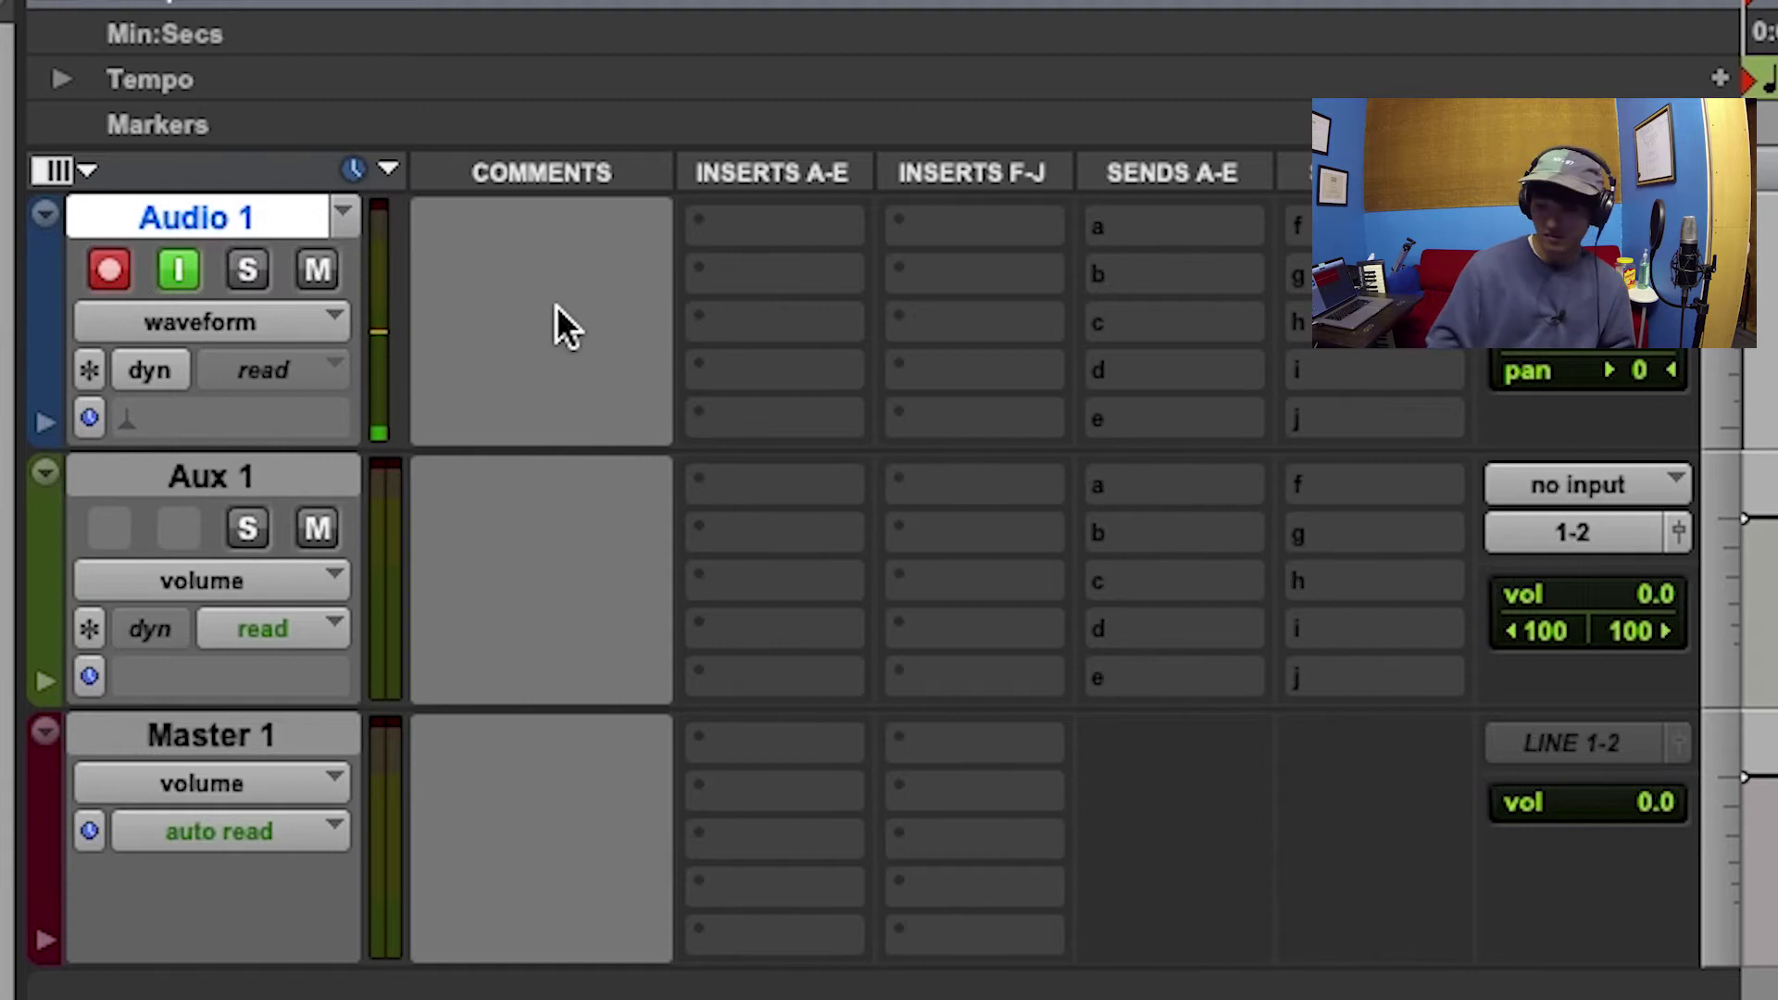
- Record a short test take on Audio 1 from the start of the session
{"action": "key", "text": "F12"}
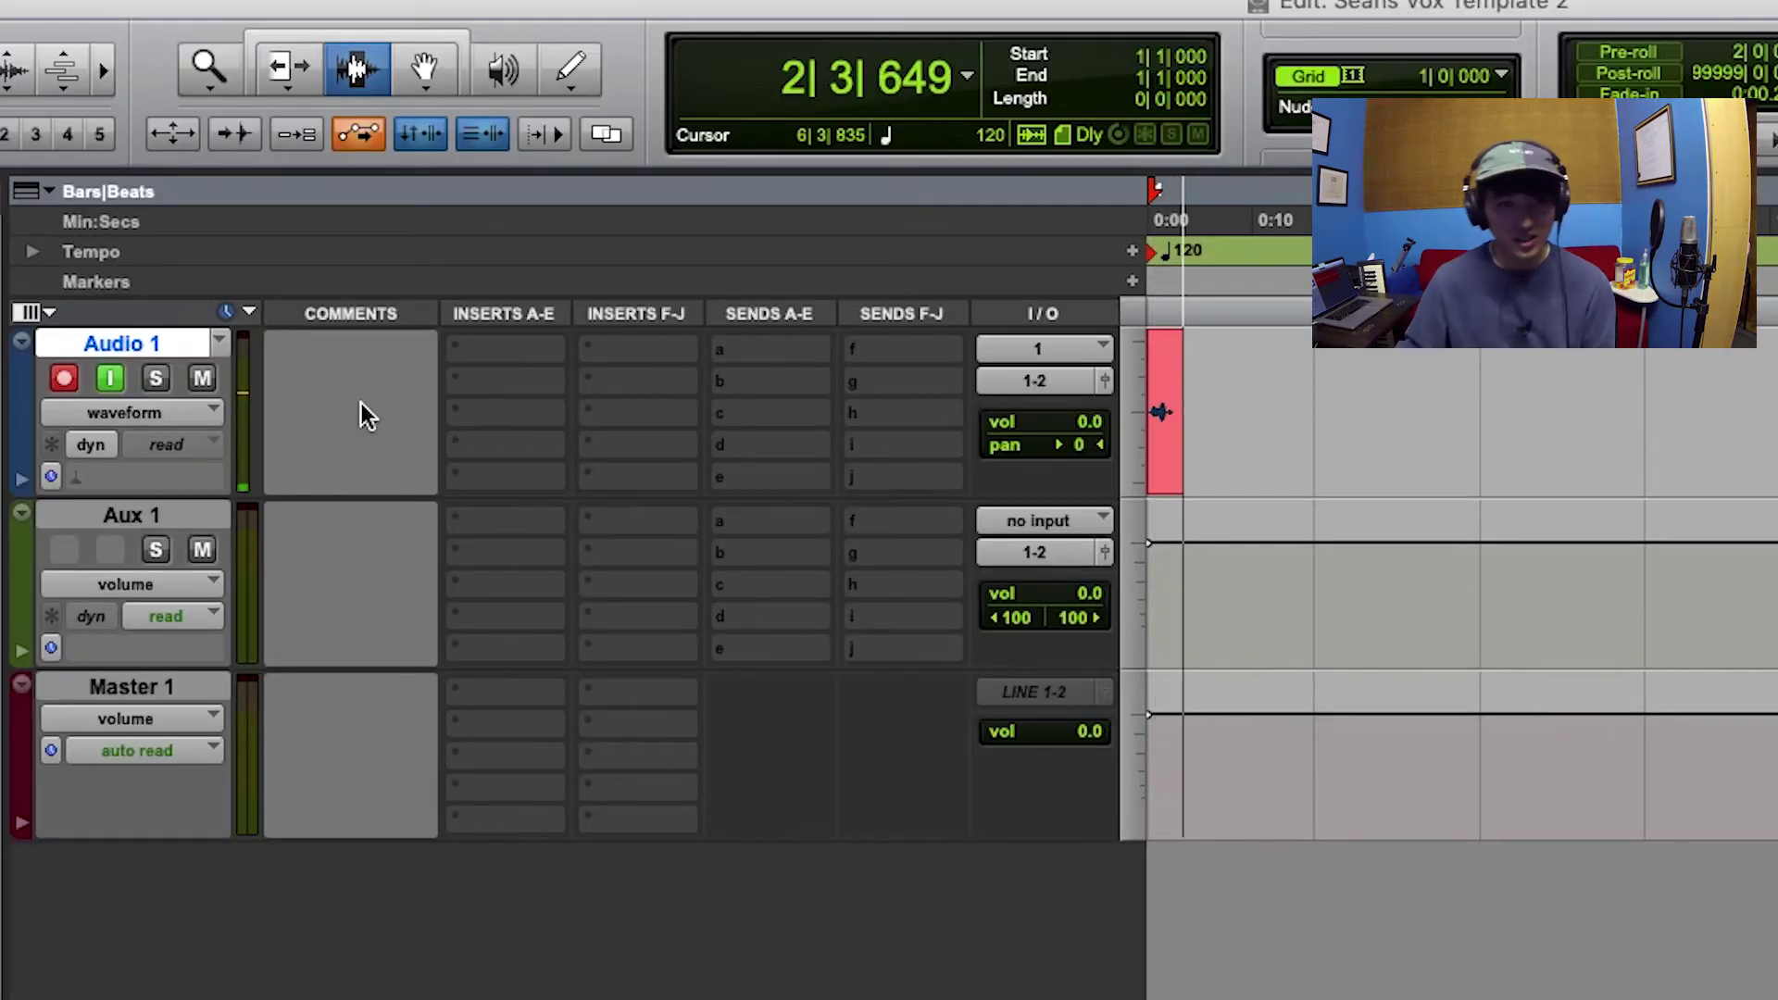
{"action": "key", "text": "space"}
{"action": "key", "text": "space"}
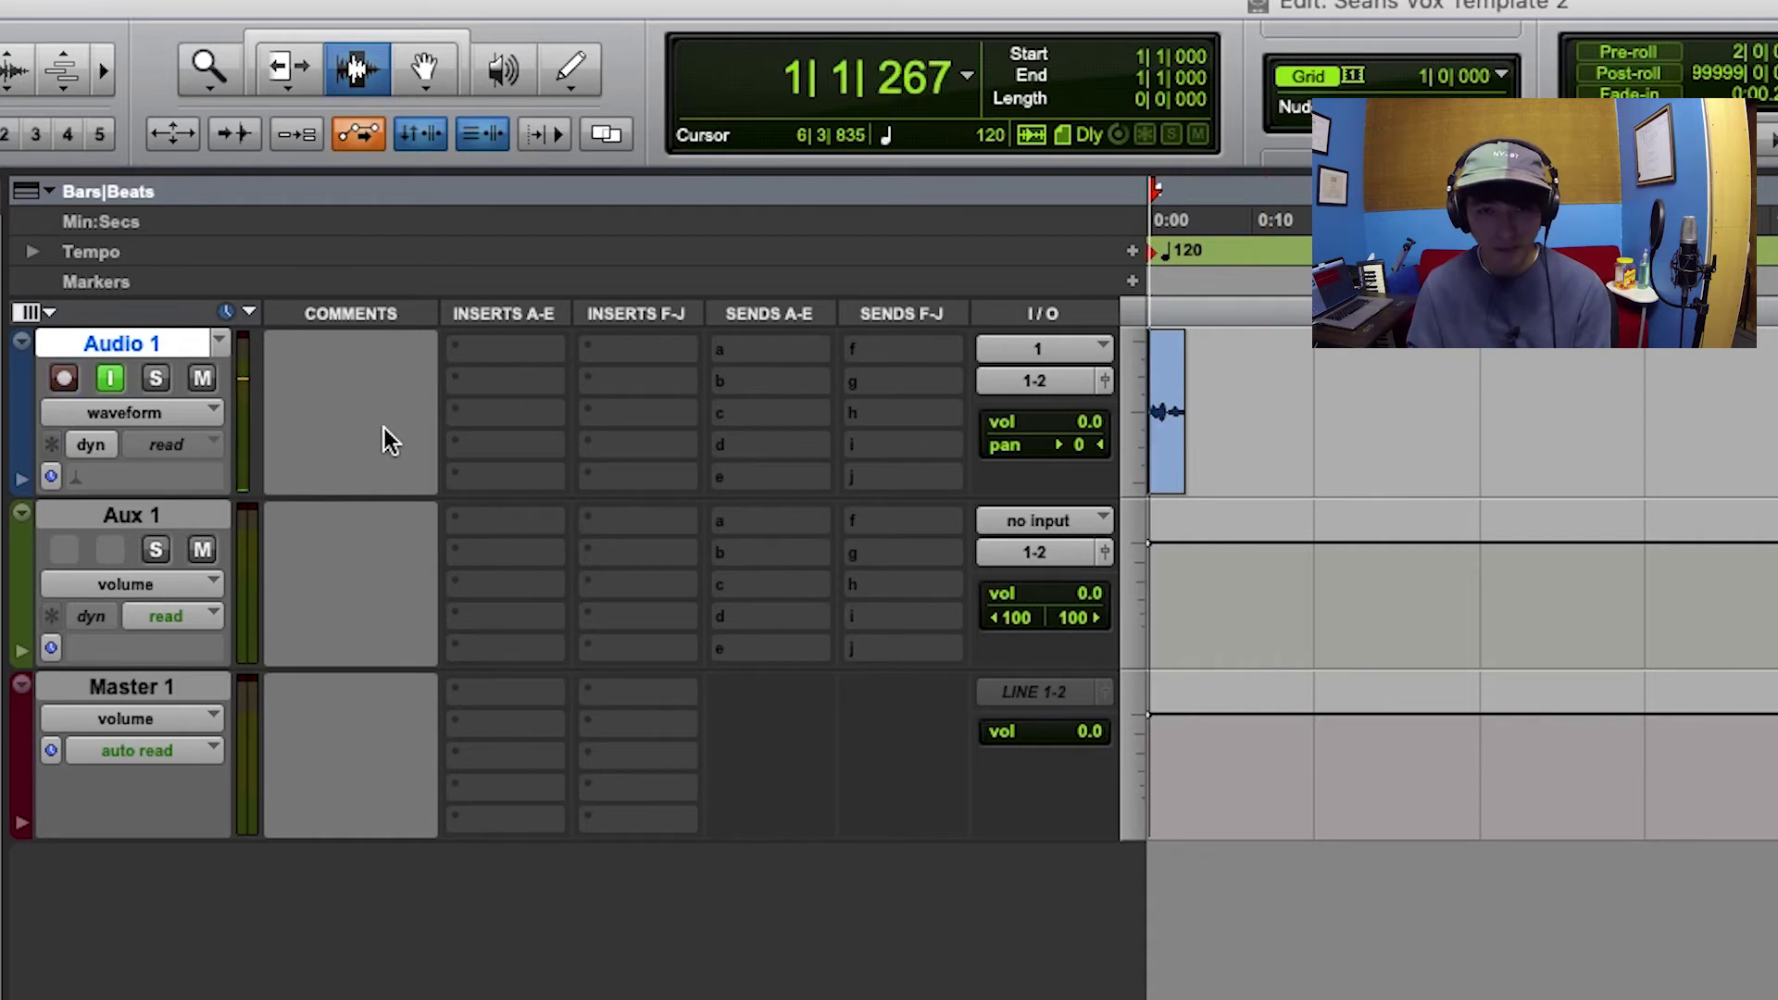
{"action": "key", "text": "t"}
{"action": "key", "text": "t"}
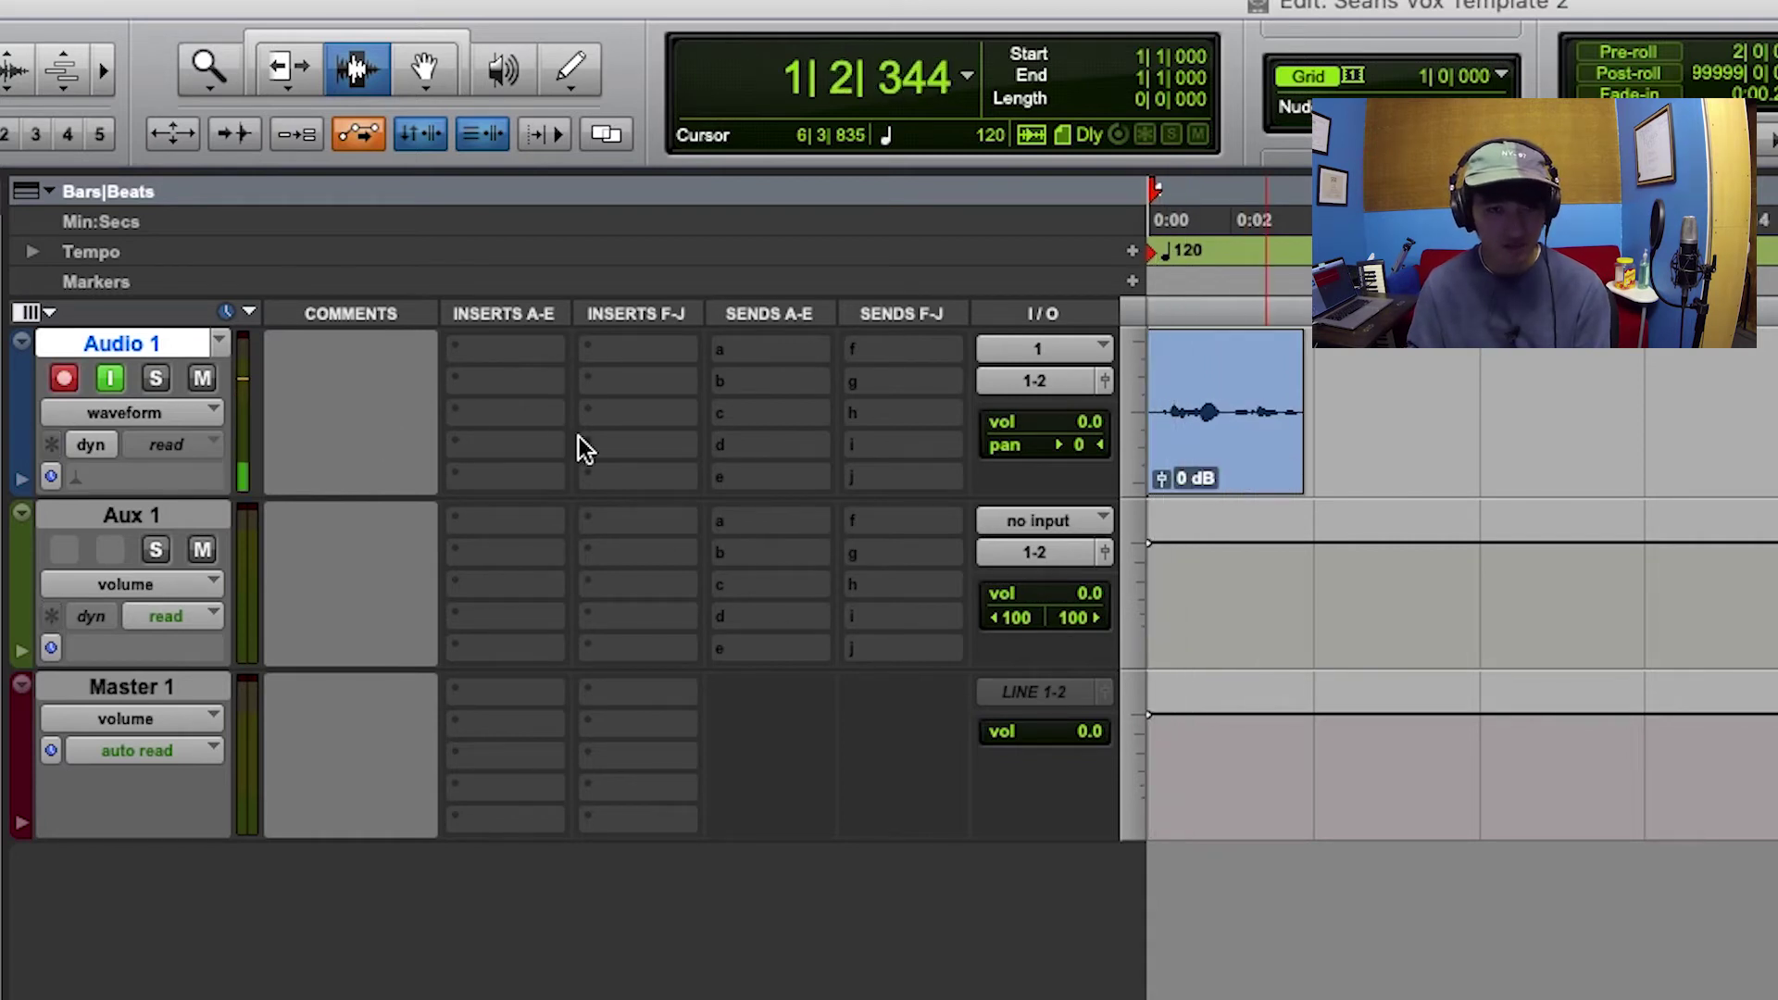
- Turn off record and input monitoring on Audio 1 and play back the test take
{"action": "key", "text": "space"}
{"action": "key", "text": "shift+r"}
{"action": "key", "text": "space"}
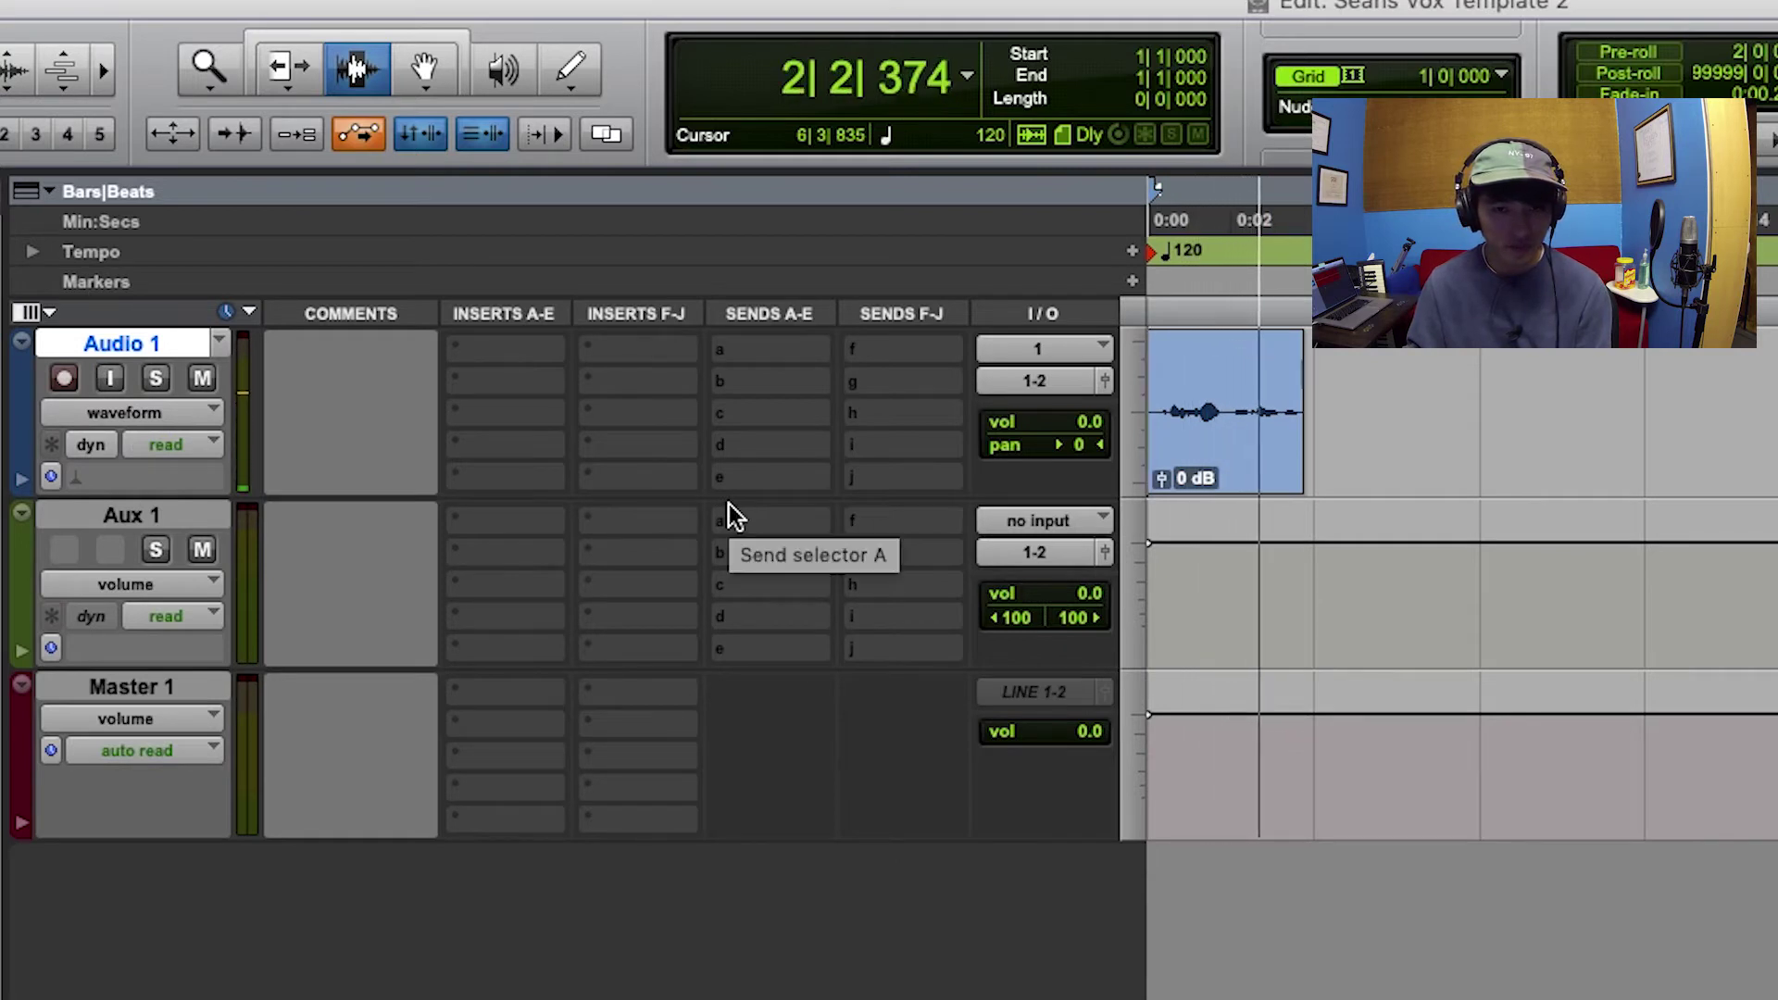
{"action": "key", "text": "space"}
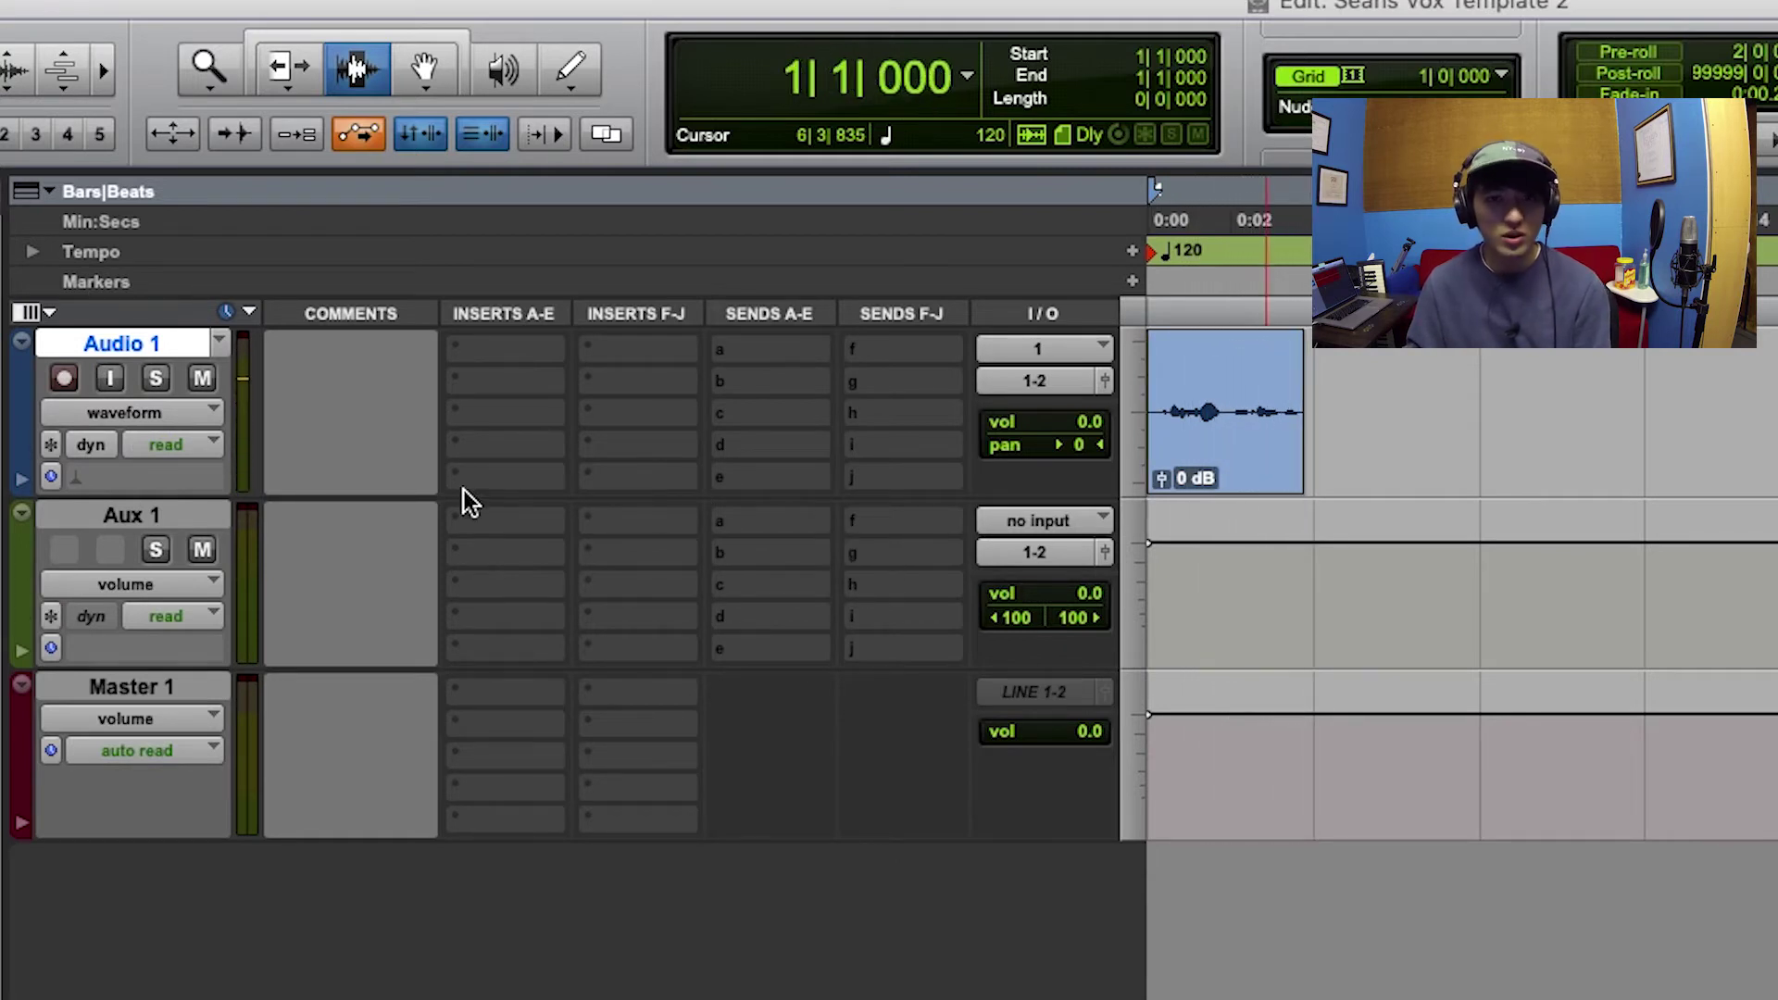
- Make 4 duplicates of Audio 1 without its active playlist, and select Audio 1 together with the duplicates
{"action": "left_click", "coordinate": [1244, 570]}
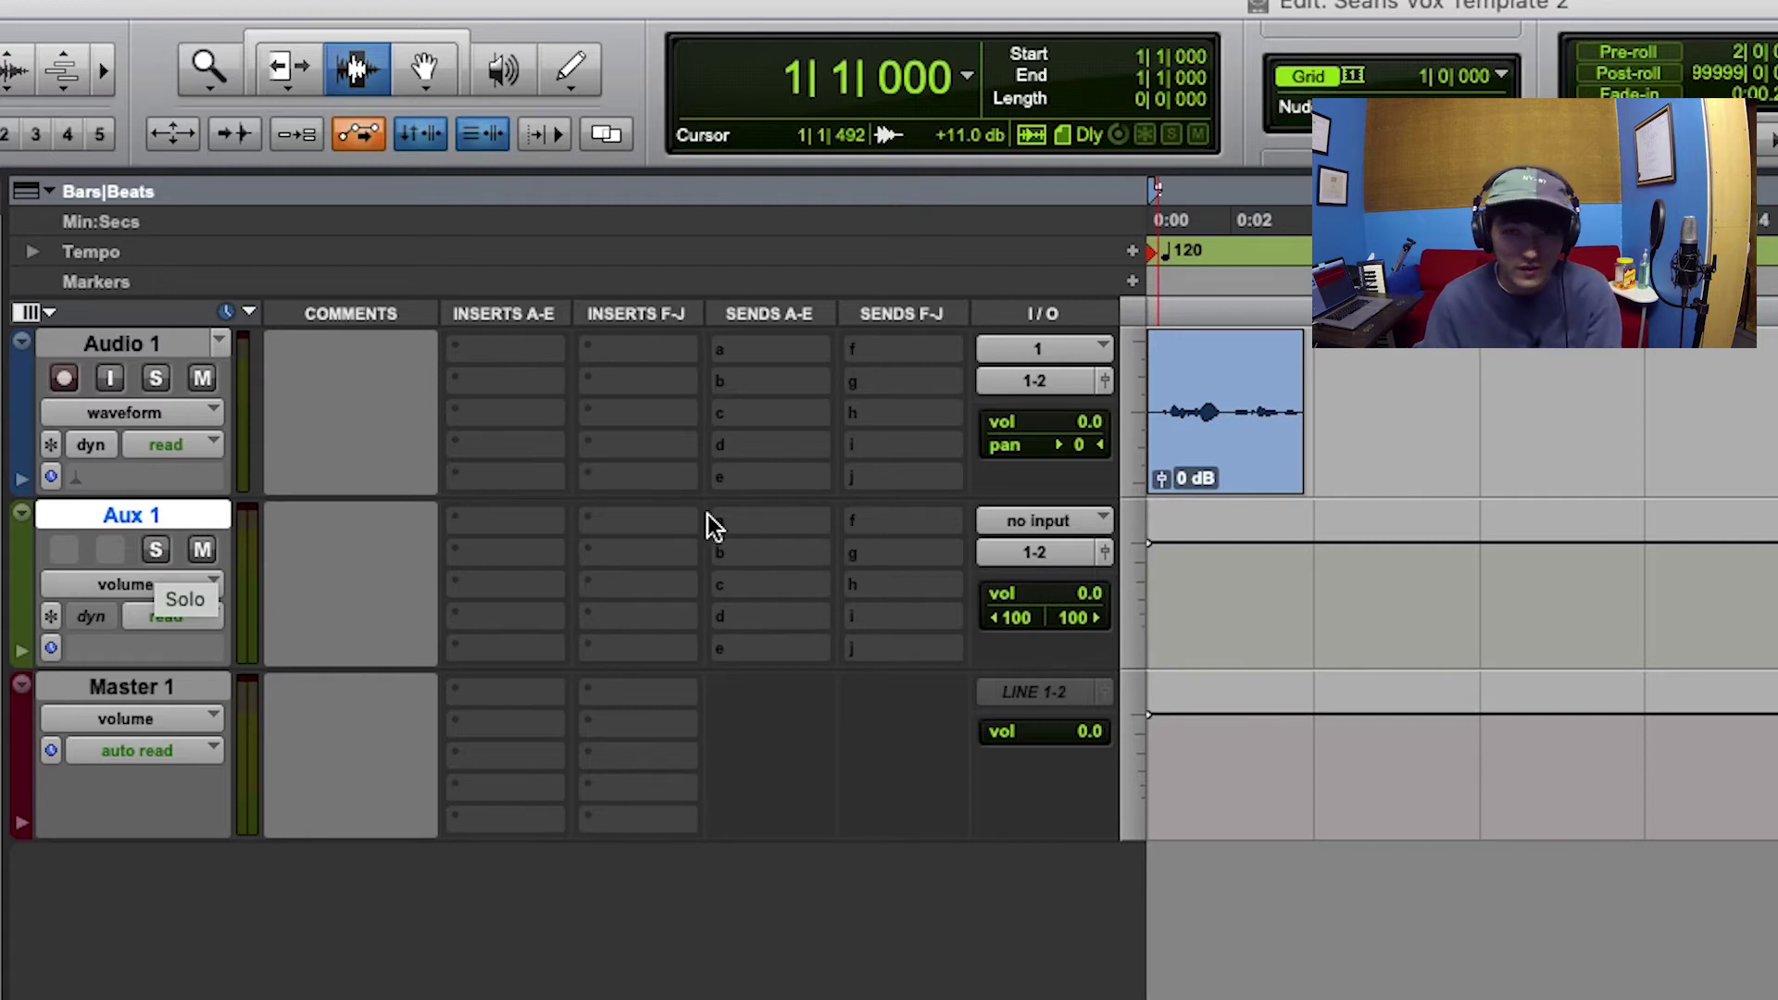
{"action": "left_click", "coordinate": [1176, 412]}
{"action": "key", "text": "alt+shift+d"}
{"action": "left_click", "coordinate": [1301, 607]}
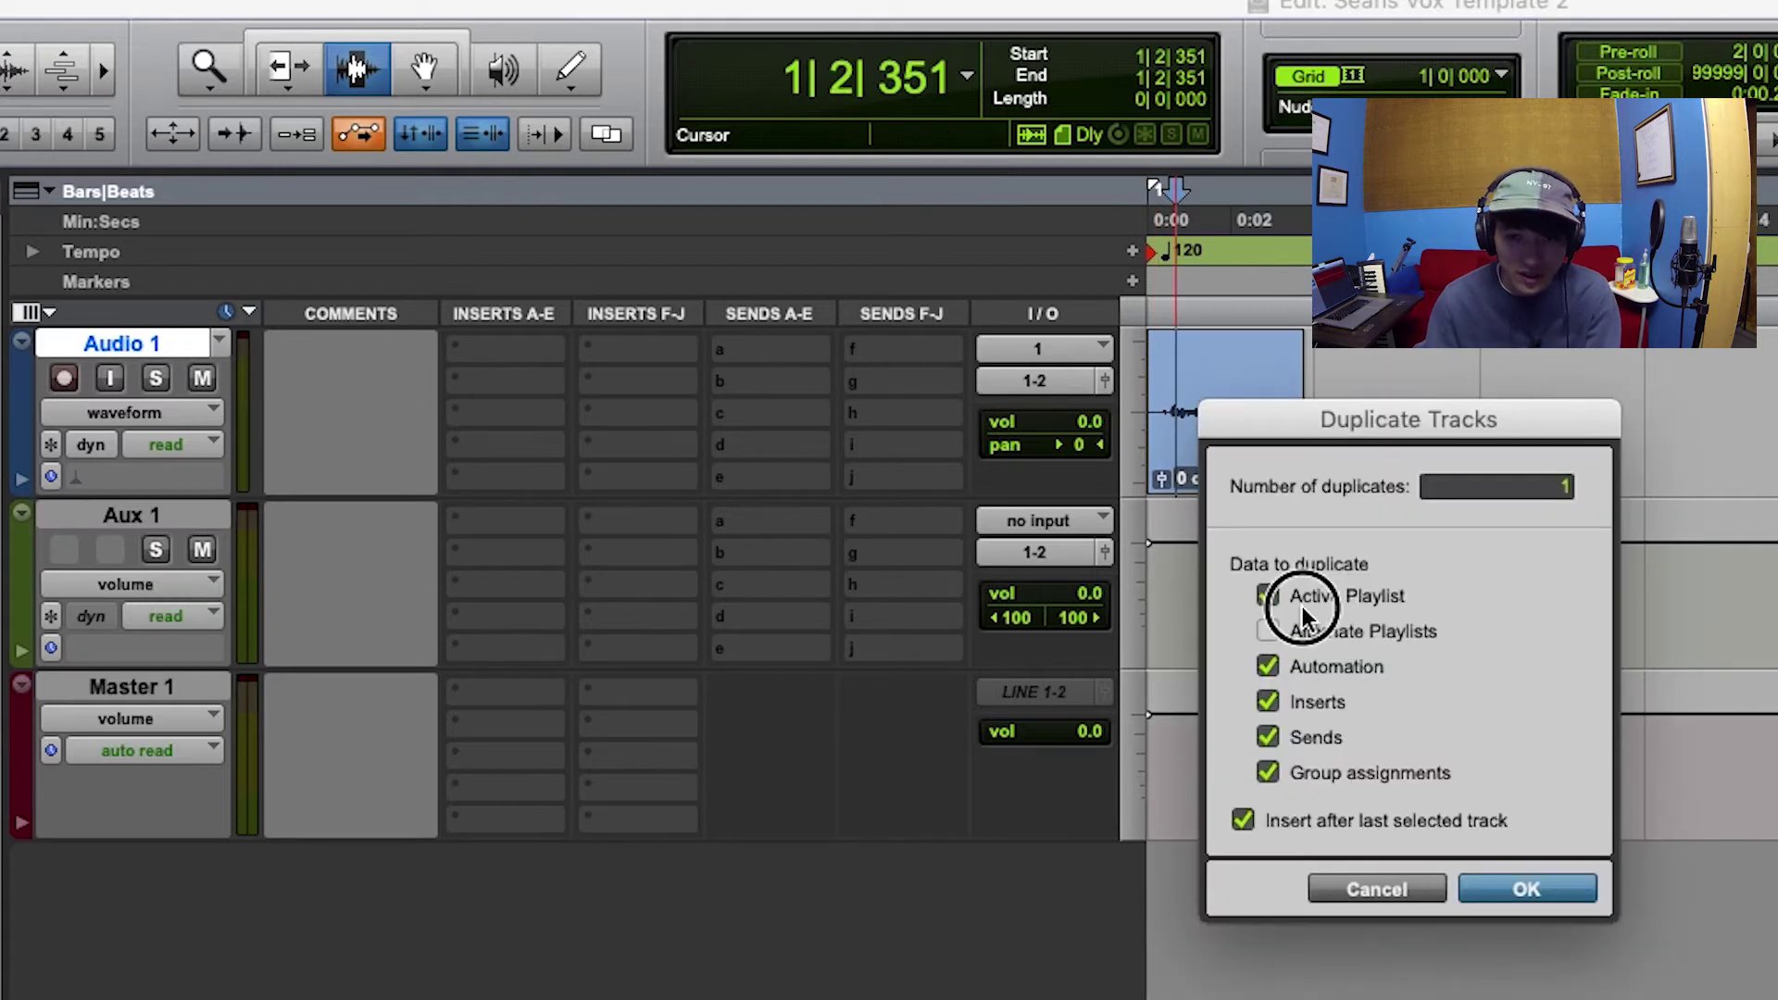
{"action": "type", "text": "4"}
{"action": "left_click", "coordinate": [1526, 889]}
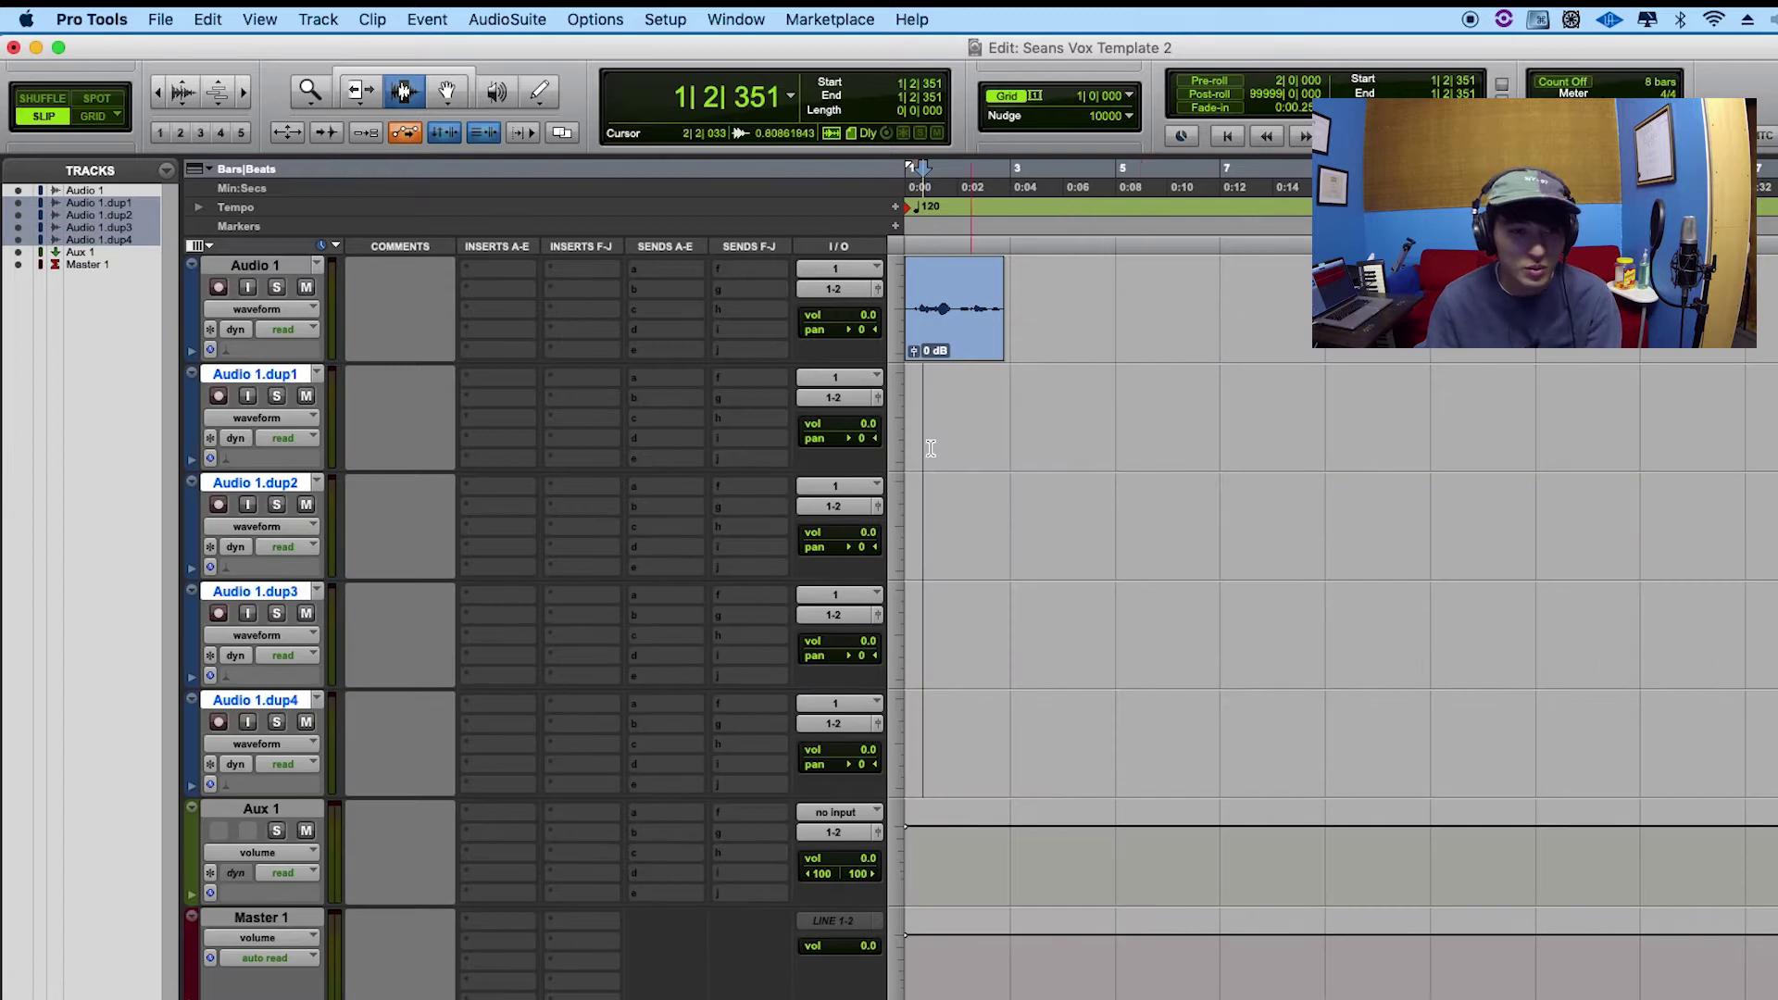
{"action": "left_click", "coordinate": [272, 266], "text": "shift"}
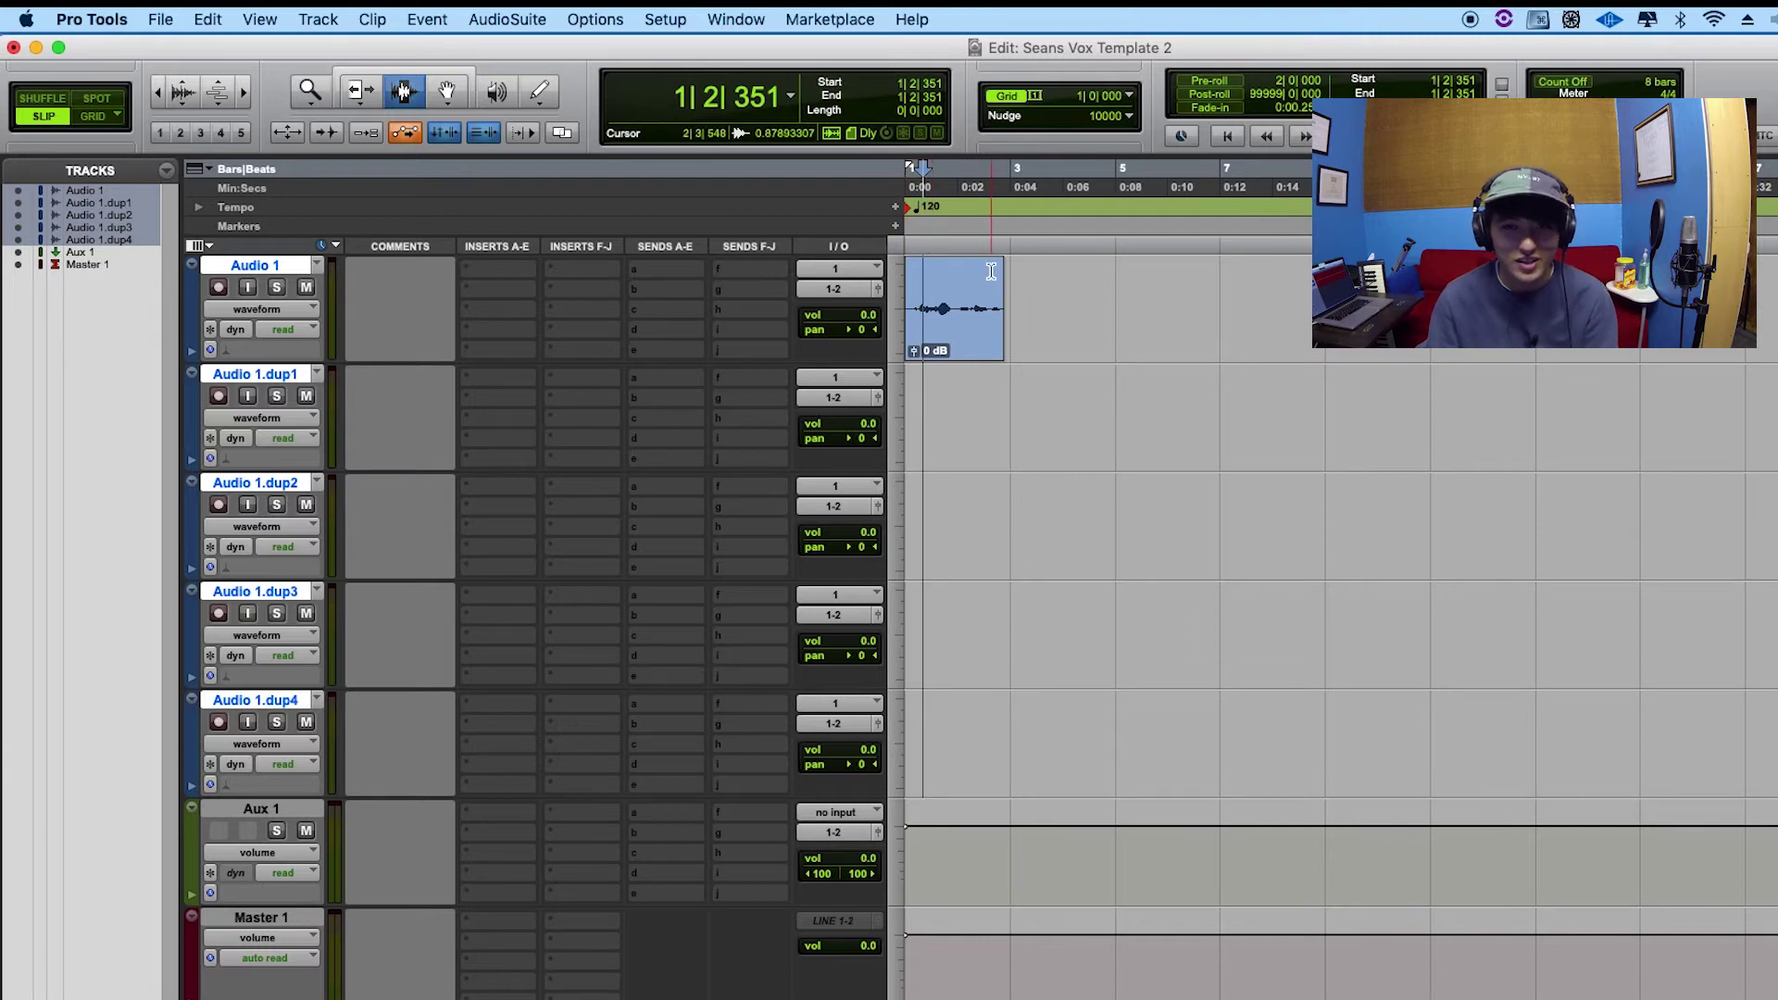
- Delete the test clip from Audio 1 and return the cursor to the session start
{"action": "left_click", "coordinate": [976, 311]}
{"action": "double_click", "coordinate": [977, 313]}
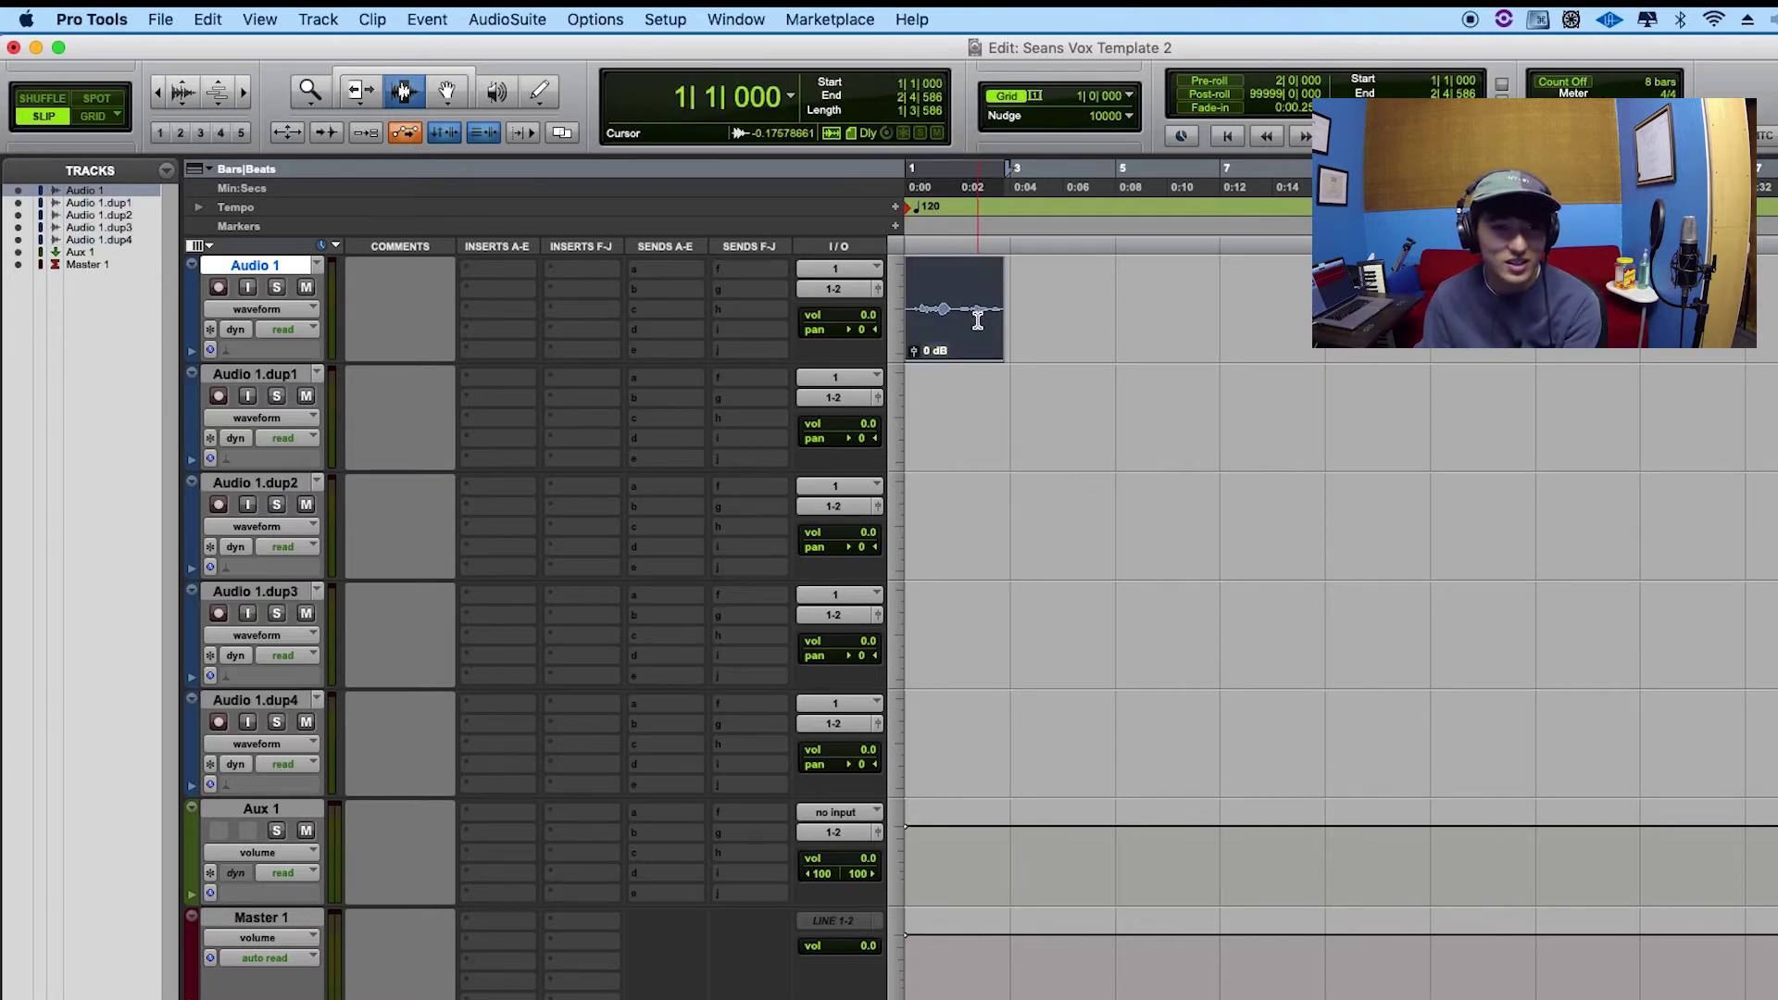
{"action": "key", "text": "Delete"}
{"action": "left_click", "coordinate": [976, 317]}
{"action": "key", "text": "Return"}
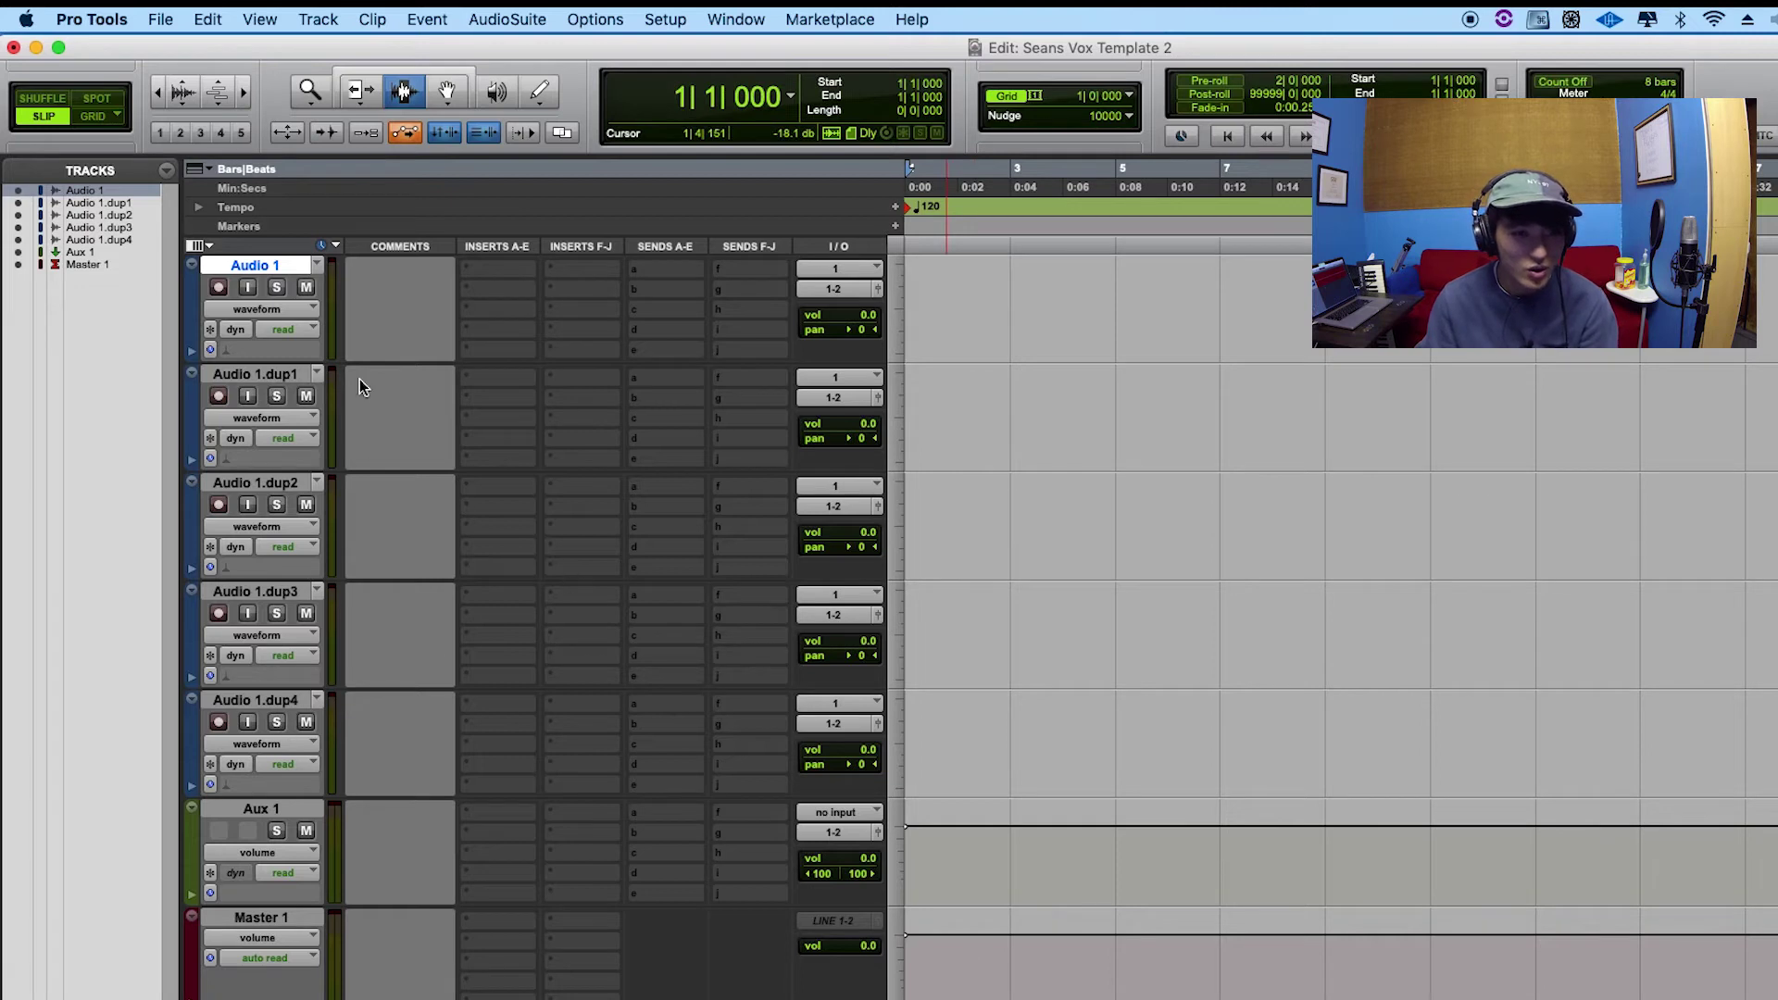
- Rename the Audio 1 track as REC LV
{"action": "double_click", "coordinate": [274, 267]}
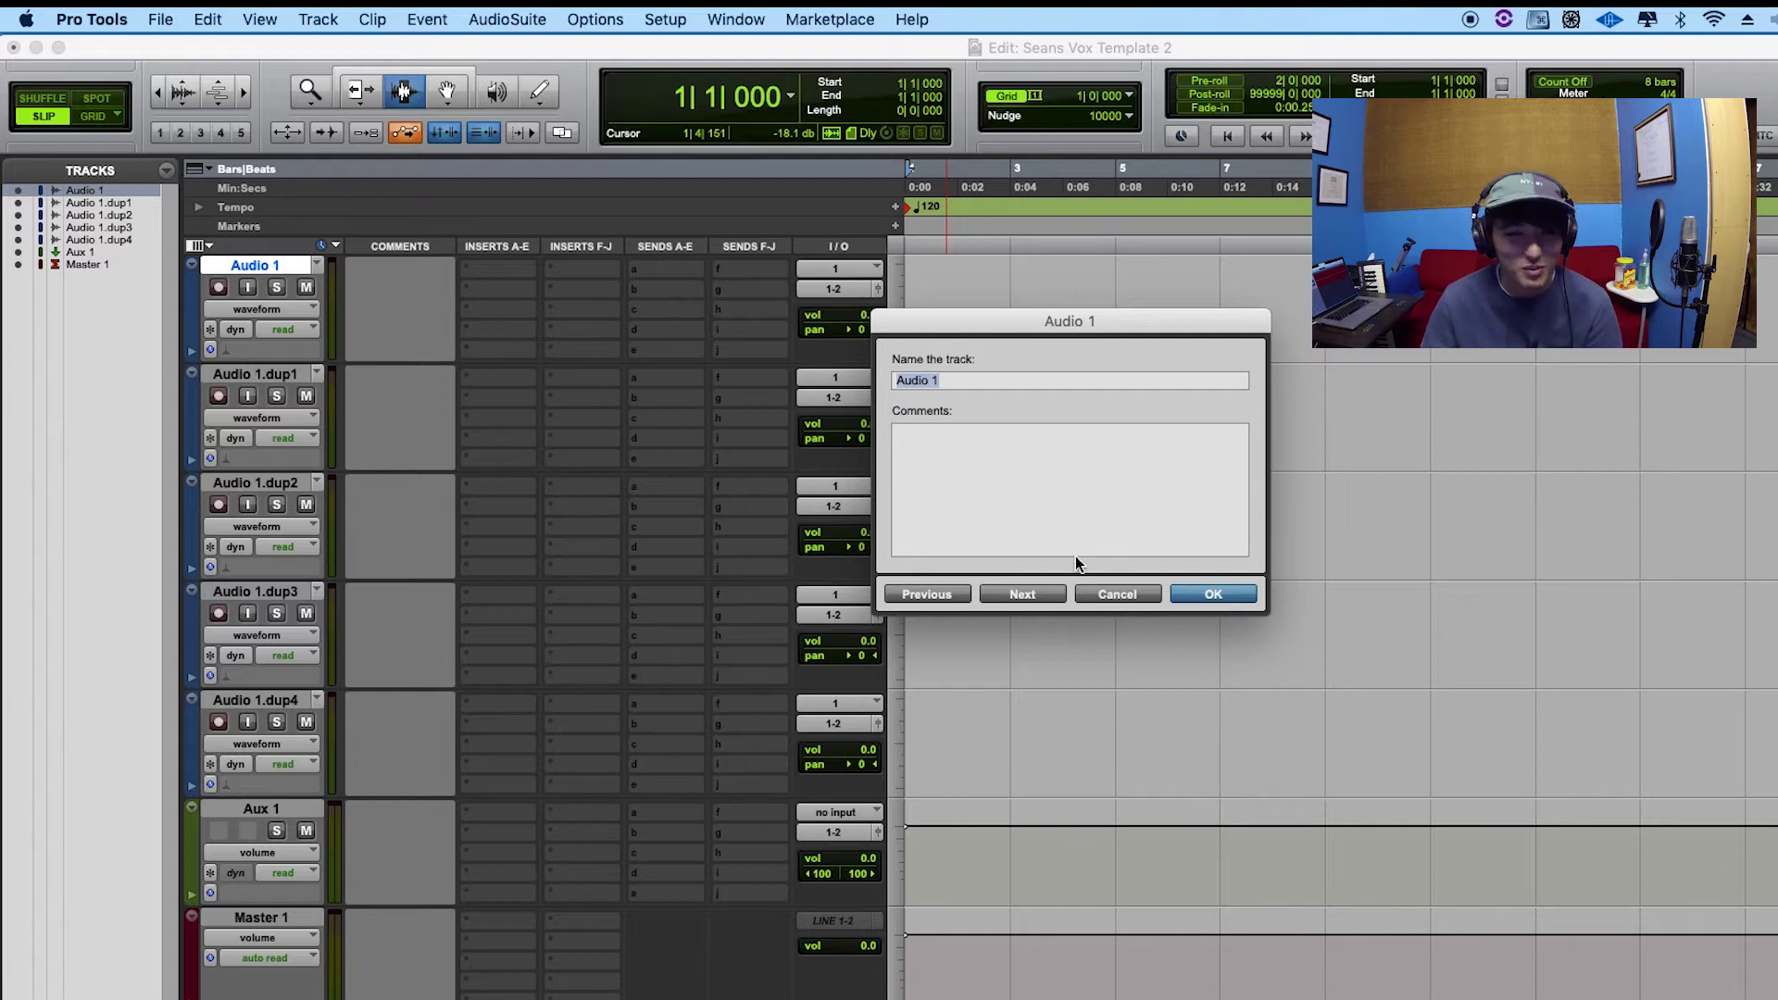
{"action": "left_click", "coordinate": [1115, 593]}
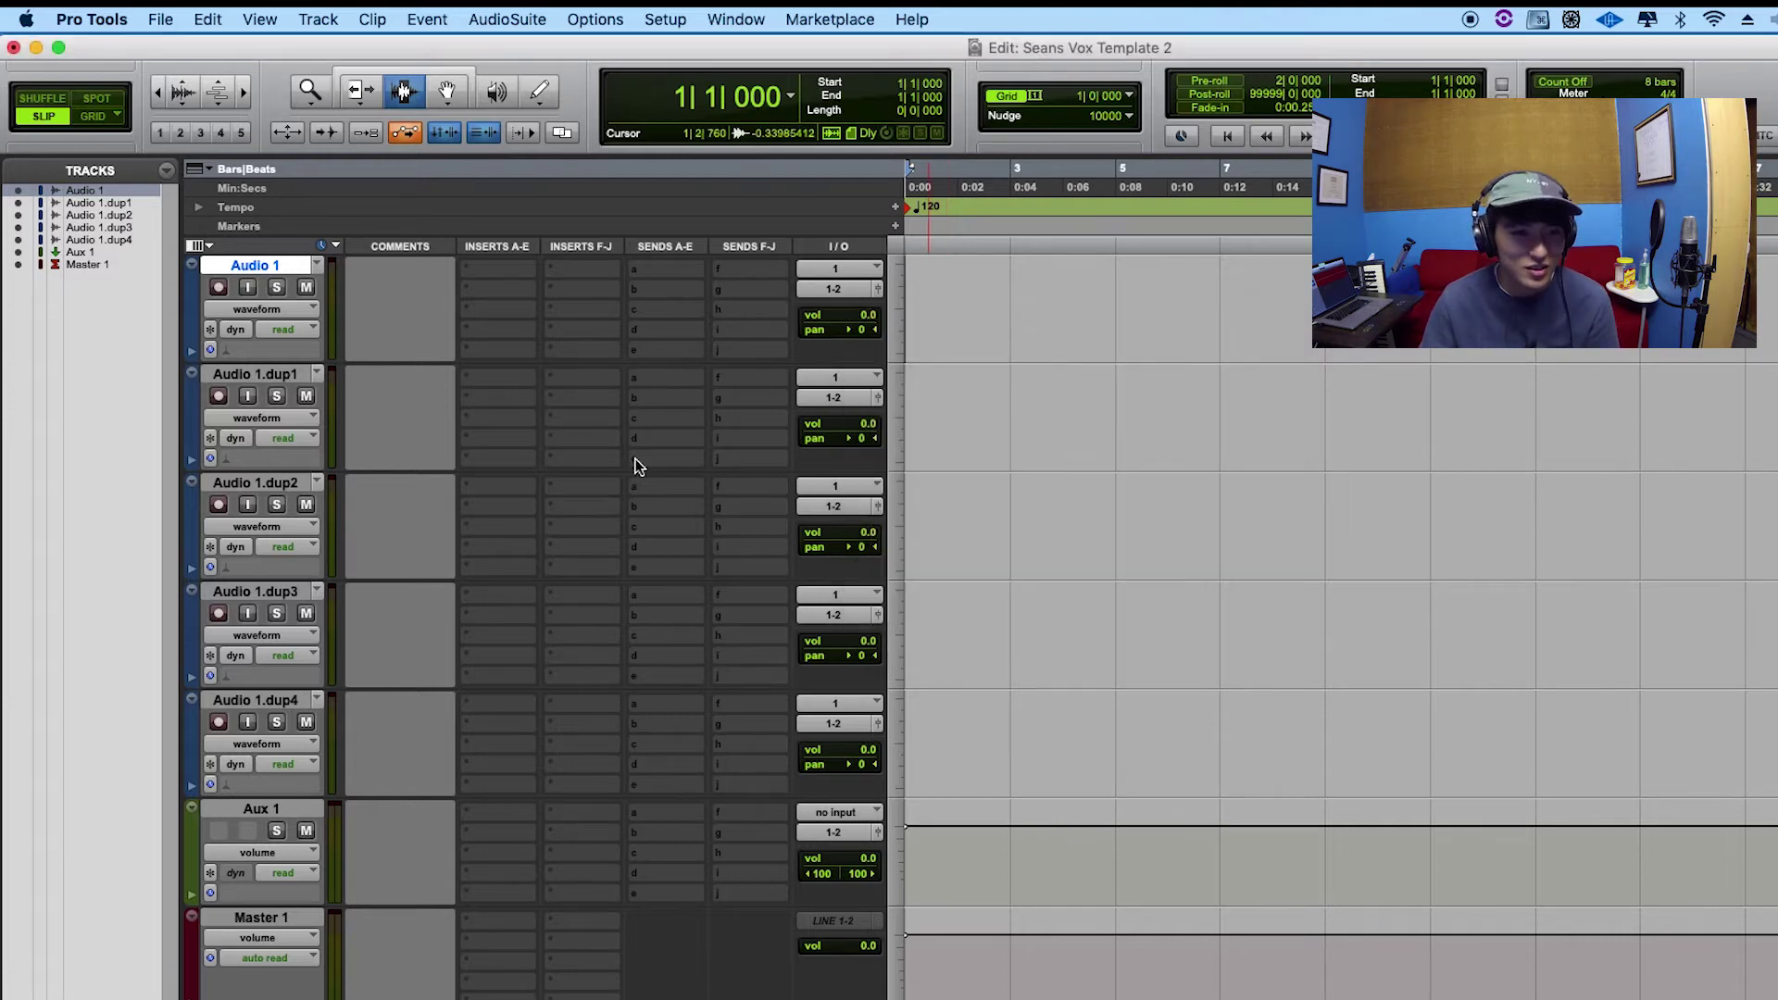
{"action": "double_click", "coordinate": [262, 265]}
{"action": "type", "text": "REC LV"}
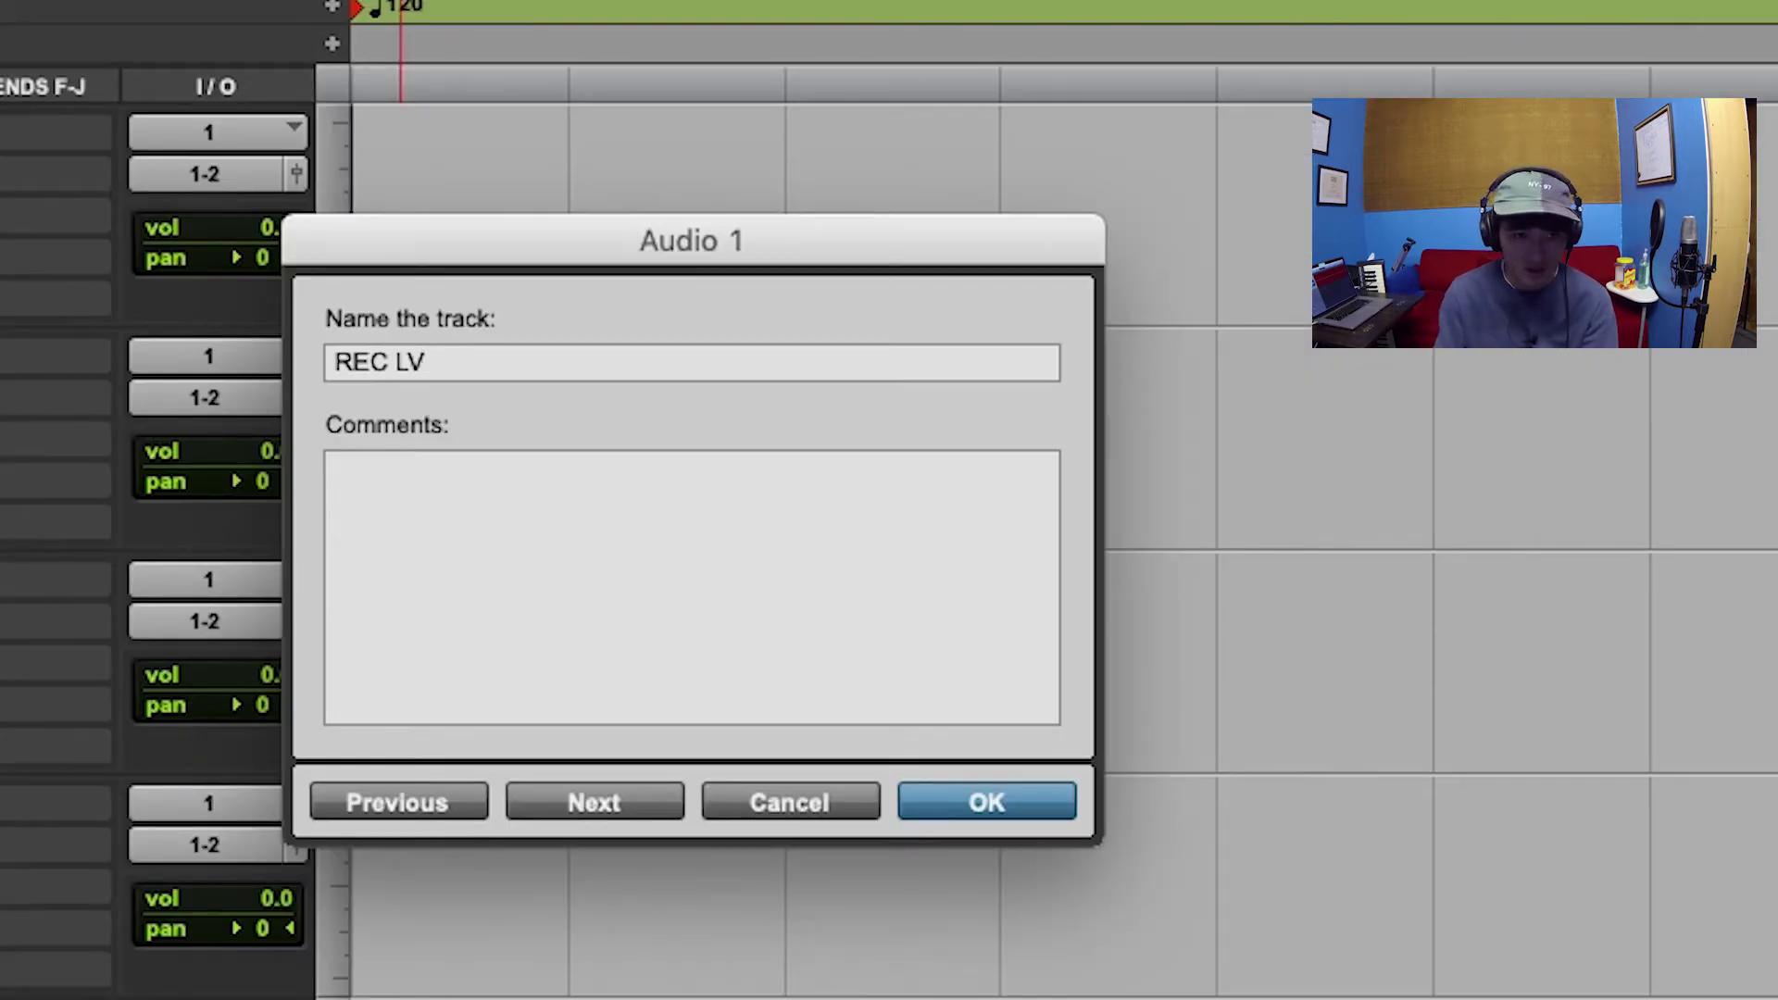
{"action": "key", "text": "Return"}
{"action": "key", "text": "semicolon"}
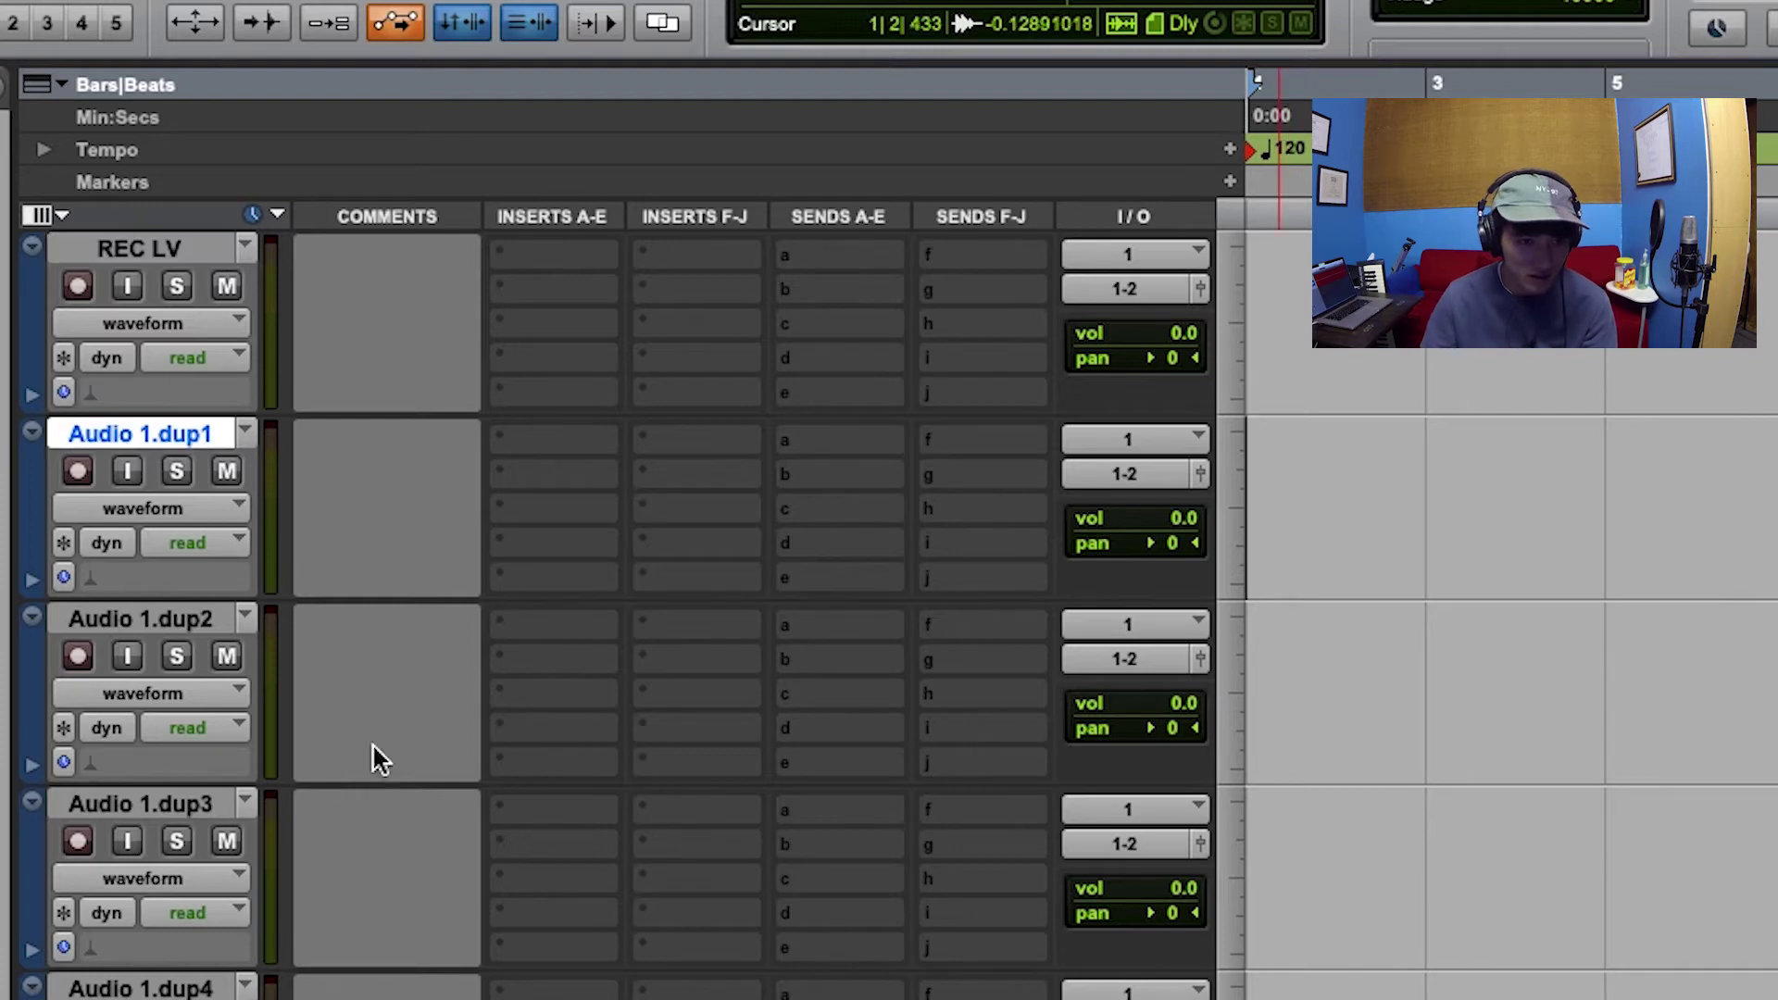
- Rename the four duplicate audio tracks in order as LV 1, LV 2, LV 3 and LV 4
{"action": "double_click", "coordinate": [176, 437]}
{"action": "type", "text": "LV"}
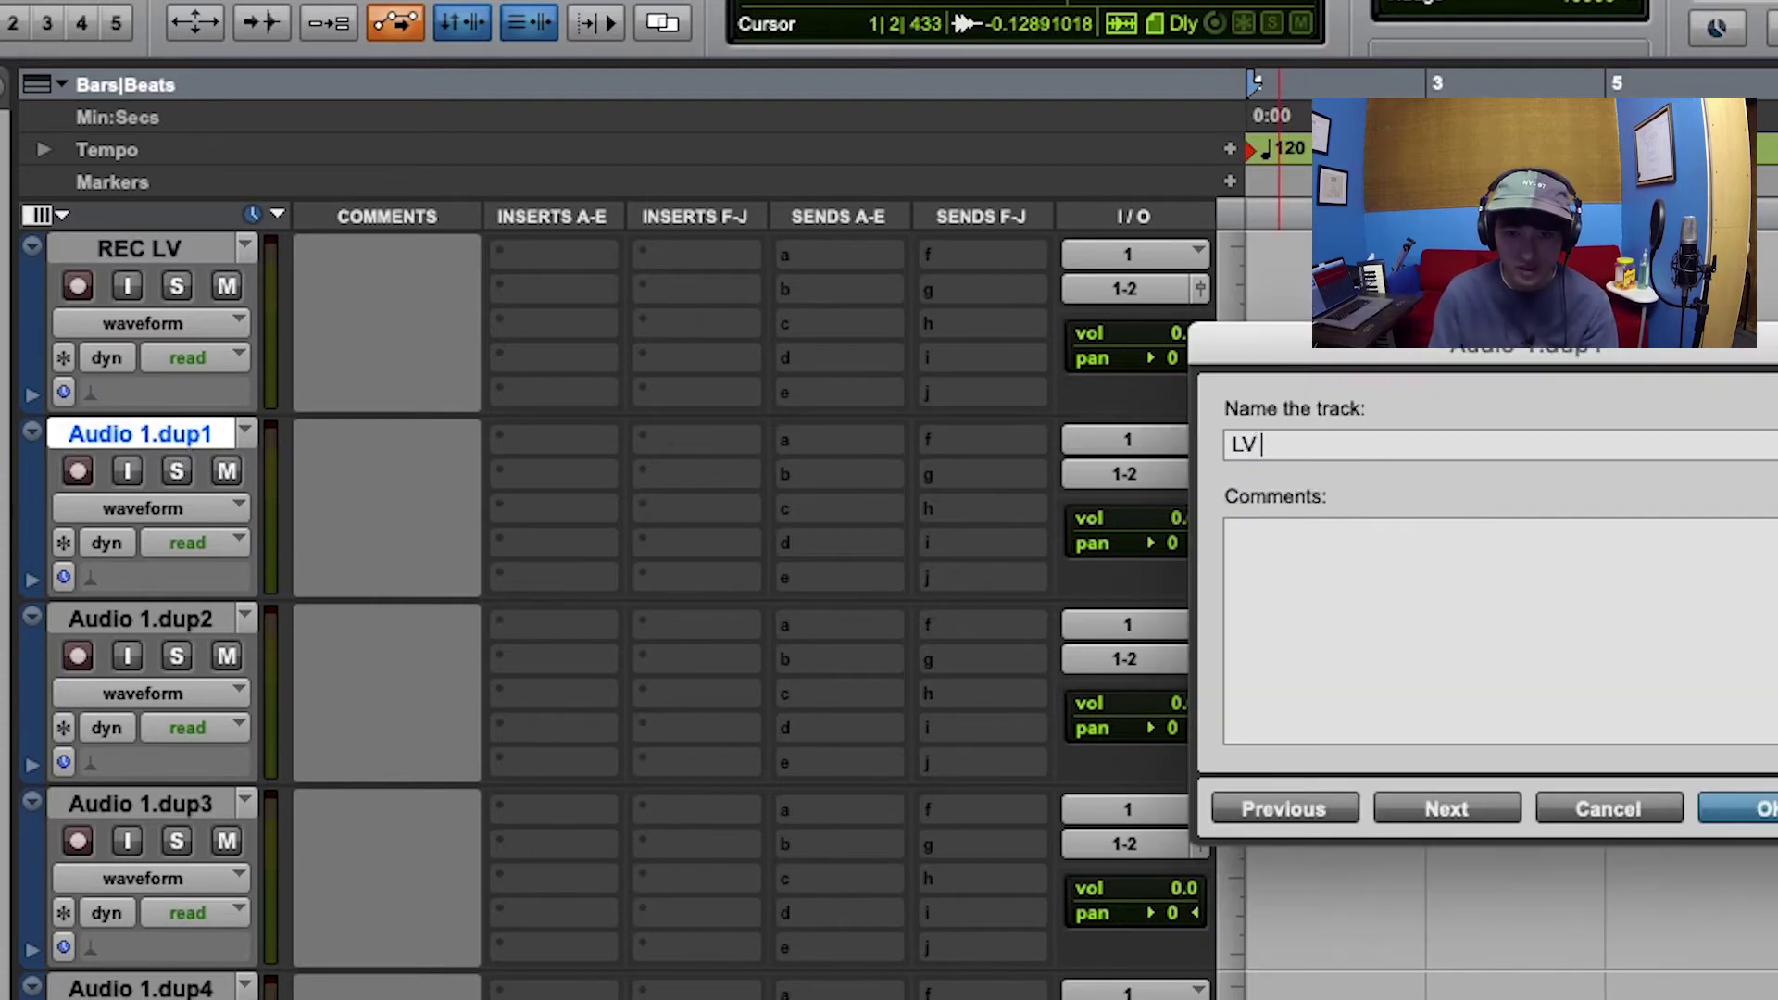
{"action": "type", "text": " 1"}
{"action": "key", "text": "cmd+a"}
{"action": "key", "text": "cmd+c"}
{"action": "key", "text": "cmd+Right"}
{"action": "key", "text": "cmd+v"}
{"action": "key", "text": "BackSpace"}
{"action": "type", "text": "2"}
{"action": "key", "text": "cmd+Right"}
{"action": "key", "text": "cmd+v"}
{"action": "key", "text": "BackSpace"}
{"action": "type", "text": "3"}
{"action": "key", "text": "cmd+Right"}
{"action": "key", "text": "cmd+v"}
{"action": "key", "text": "BackSpace"}
{"action": "type", "text": "4"}
{"action": "key", "text": "Return"}
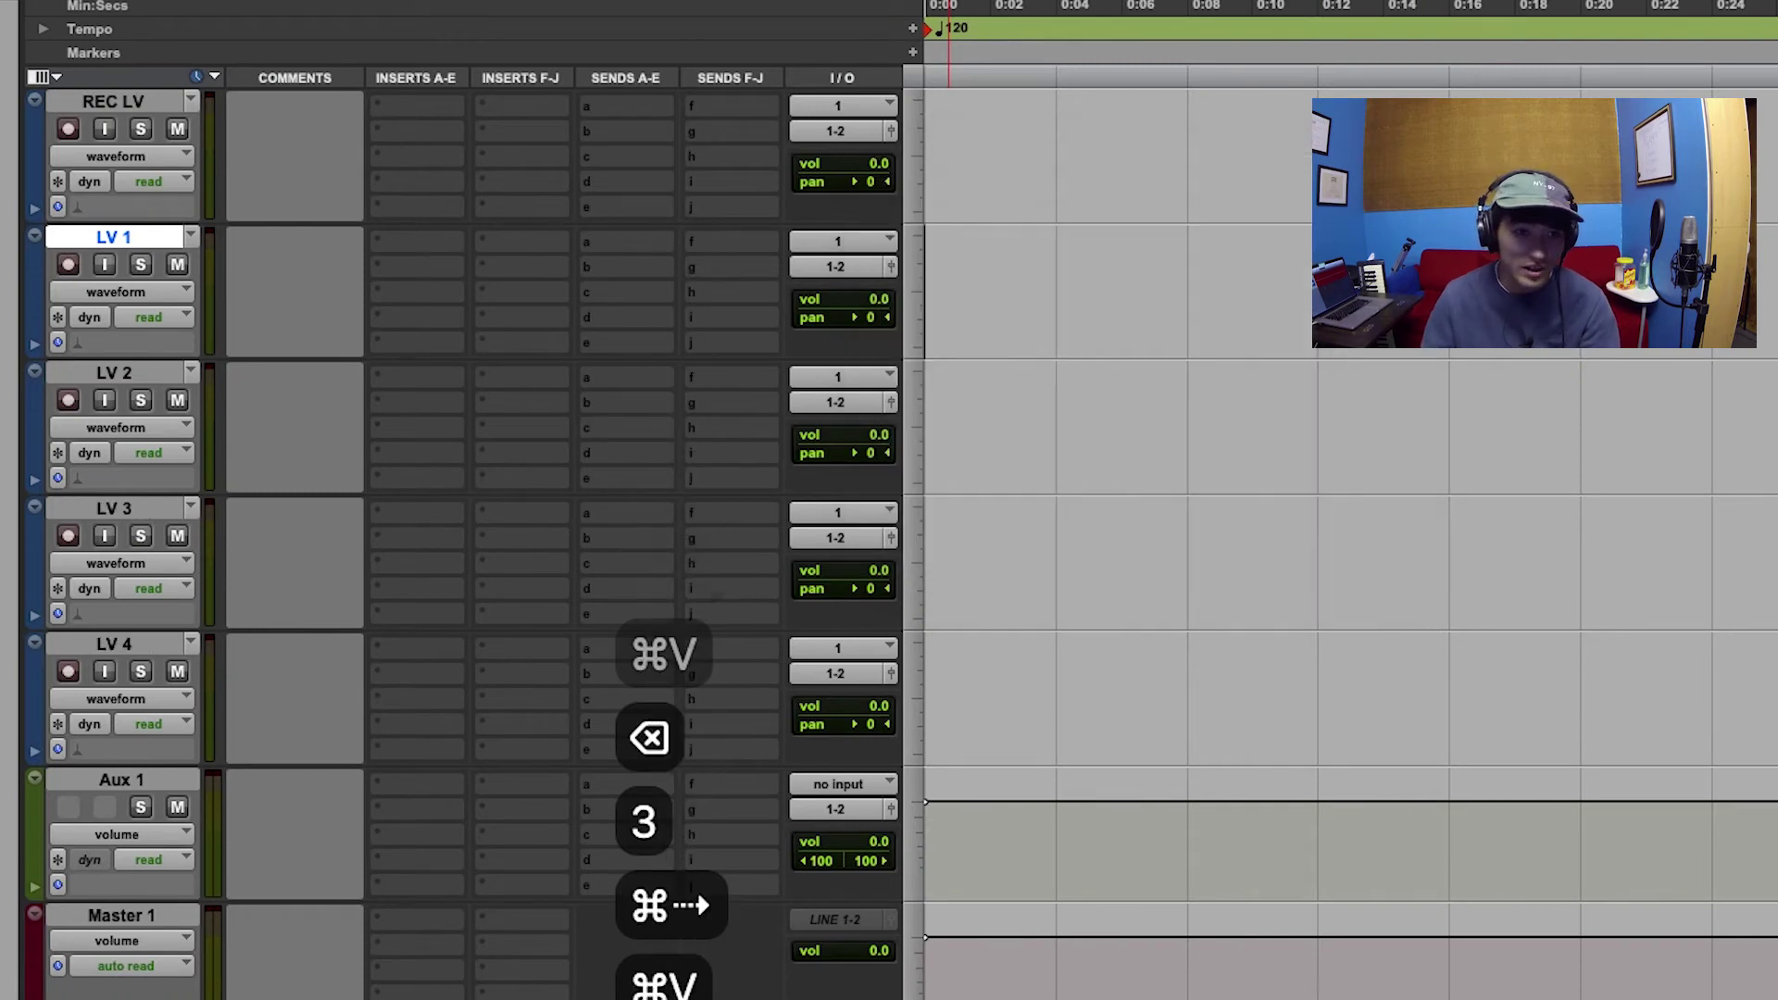
{"action": "left_click", "coordinate": [150, 649], "text": "shift"}
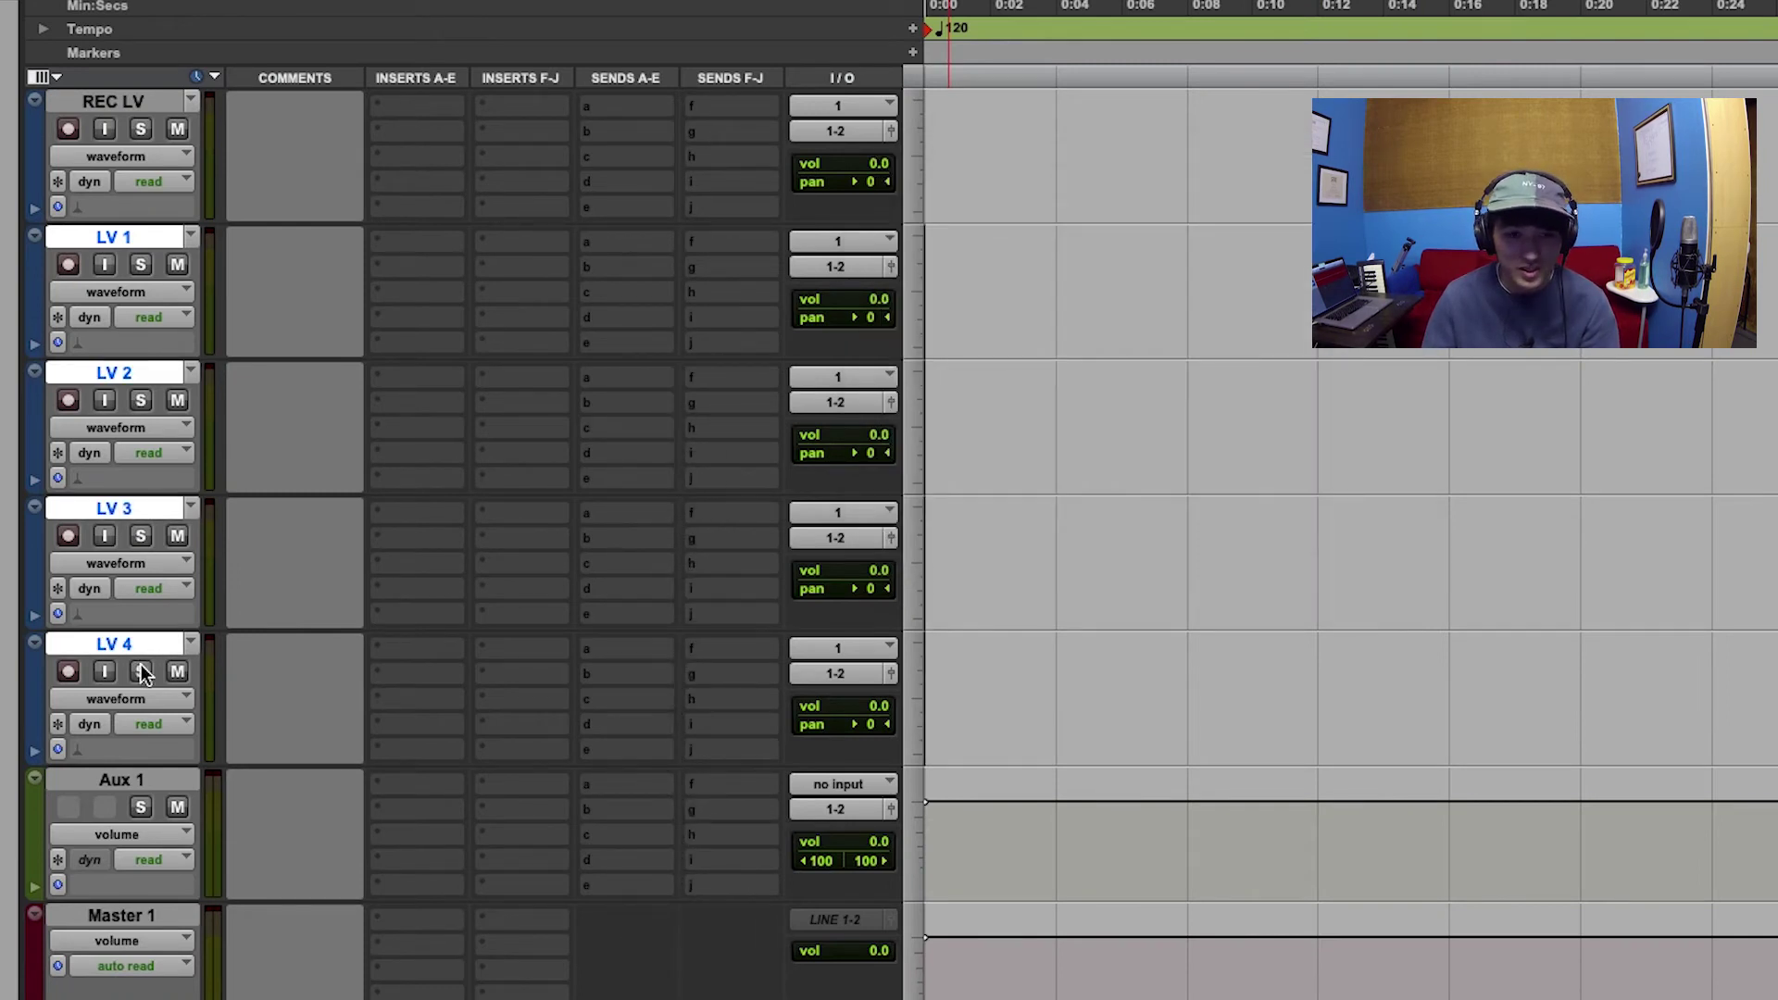
{"action": "left_click", "coordinate": [309, 153]}
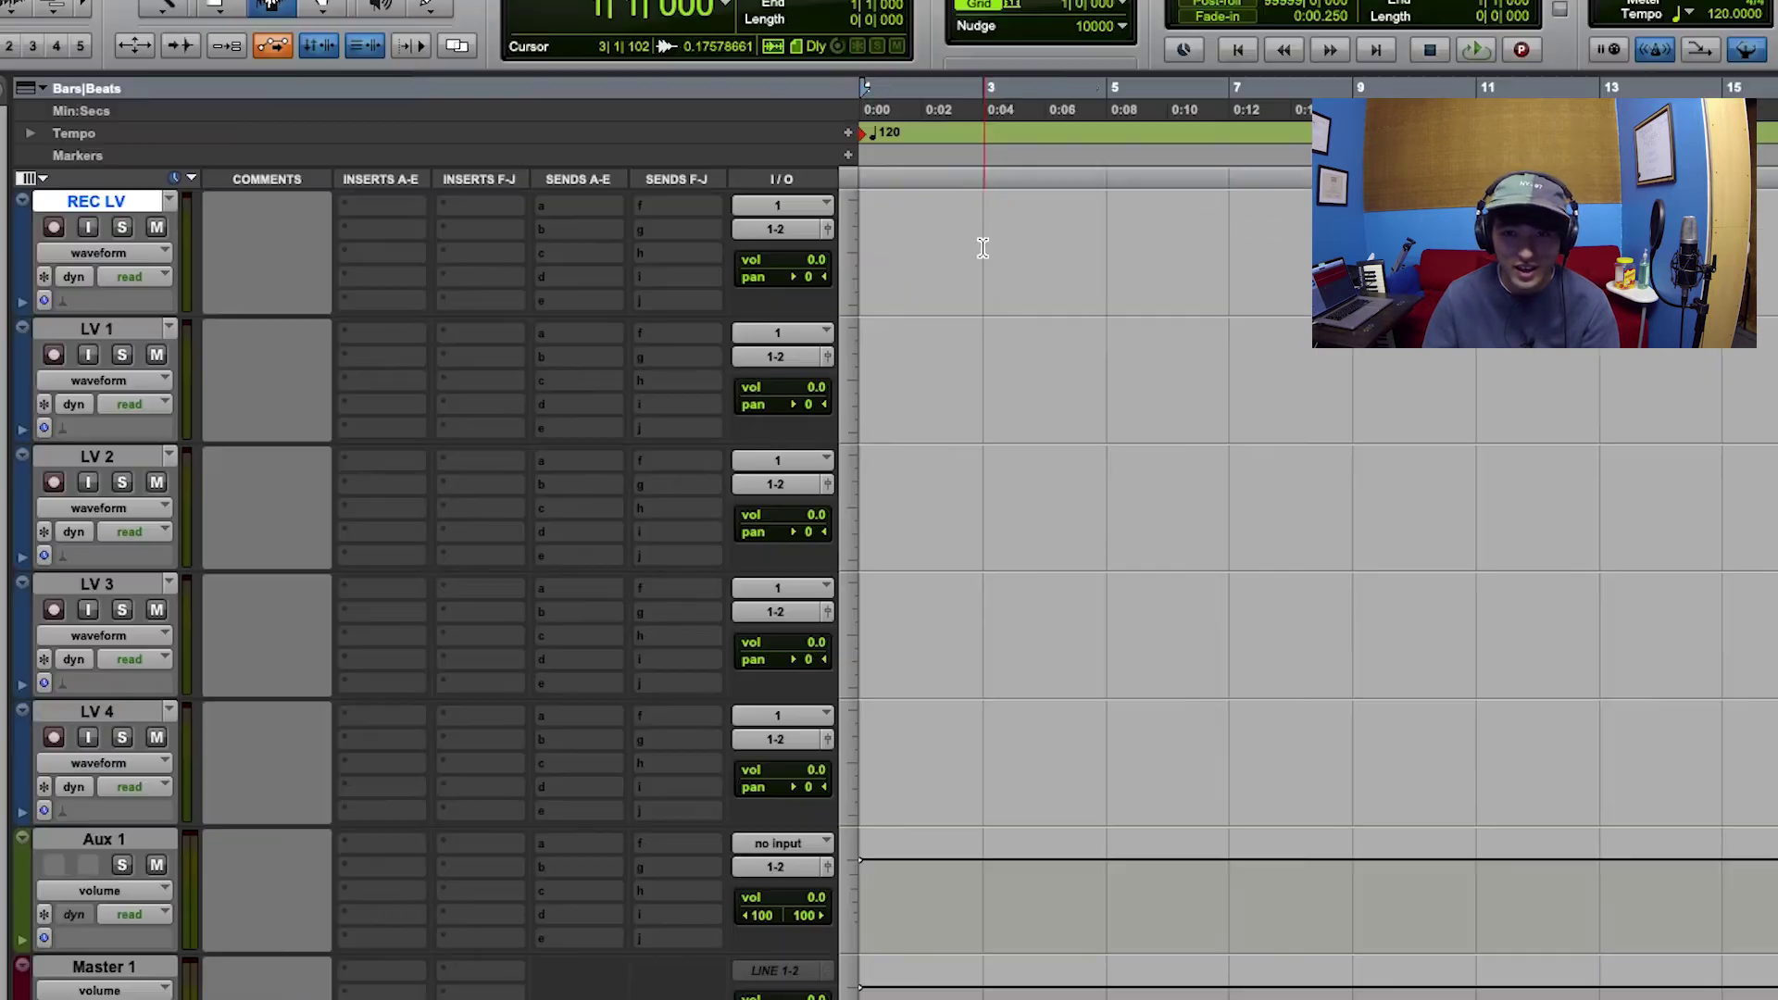
{"action": "left_click_drag", "start_coordinate": [980, 246], "coordinate": [1084, 278]}
{"action": "left_click", "coordinate": [971, 398]}
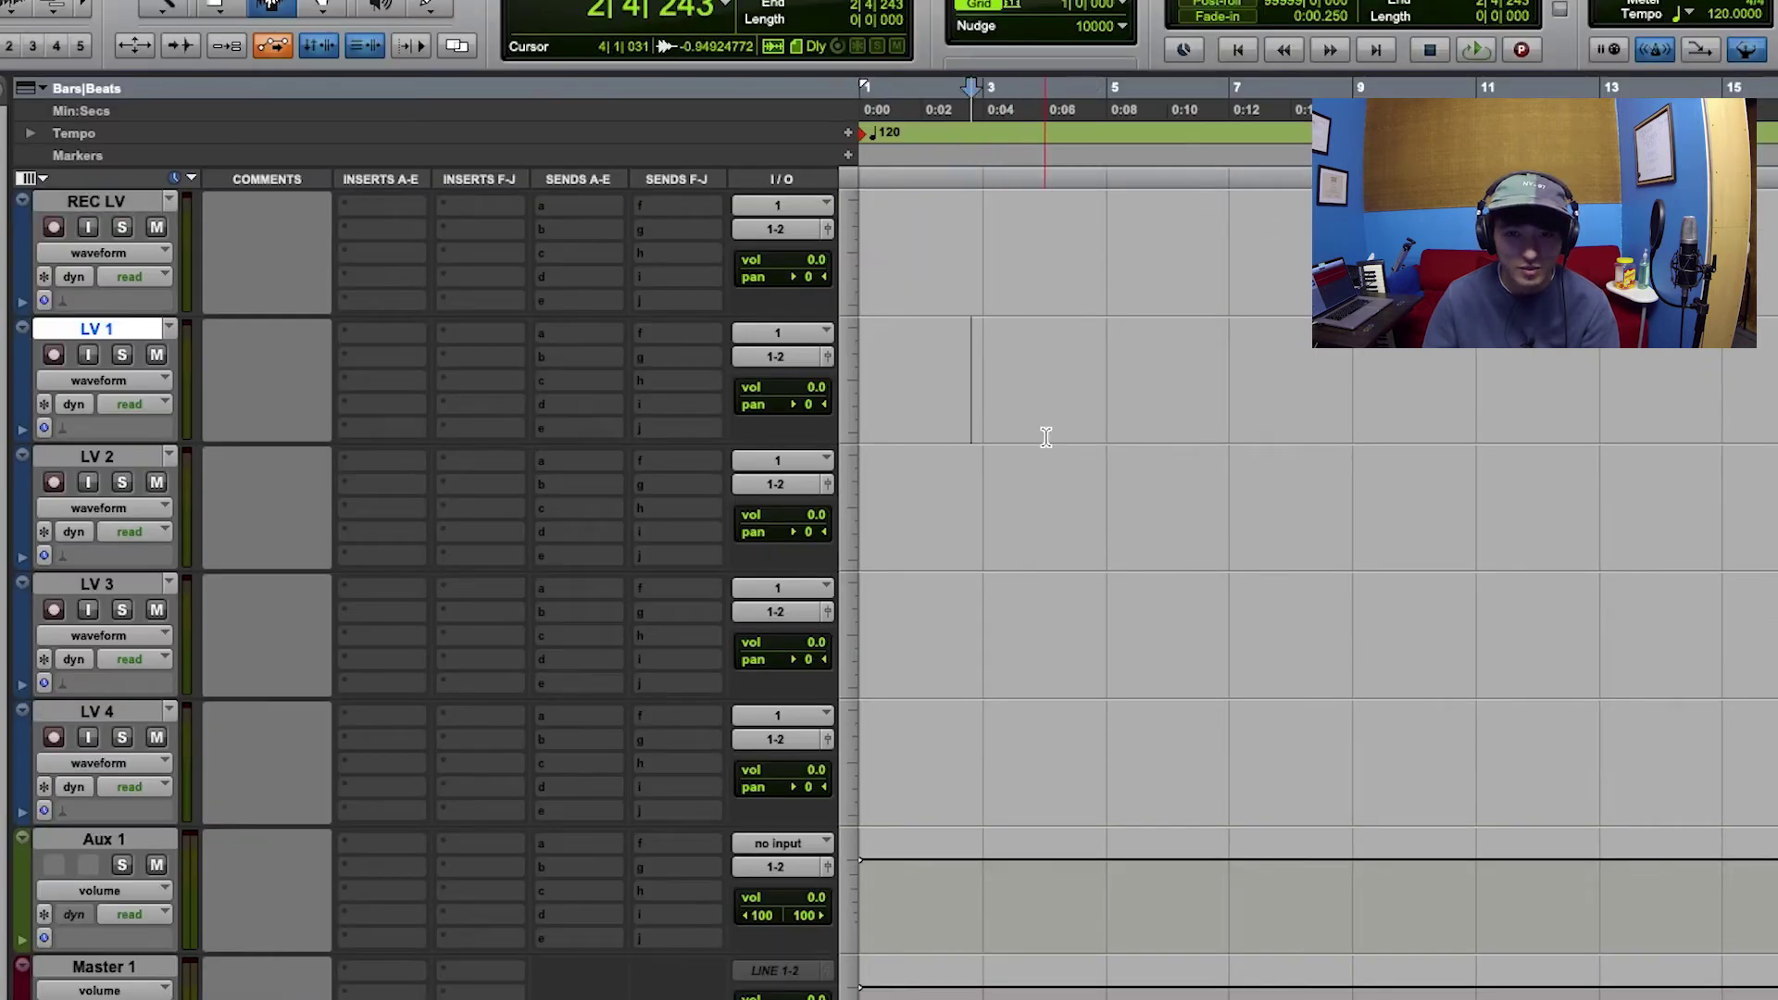
{"action": "left_click", "coordinate": [1059, 504]}
{"action": "left_click_drag", "start_coordinate": [986, 505], "coordinate": [1105, 519]}
{"action": "left_click_drag", "start_coordinate": [1118, 583], "coordinate": [1171, 614]}
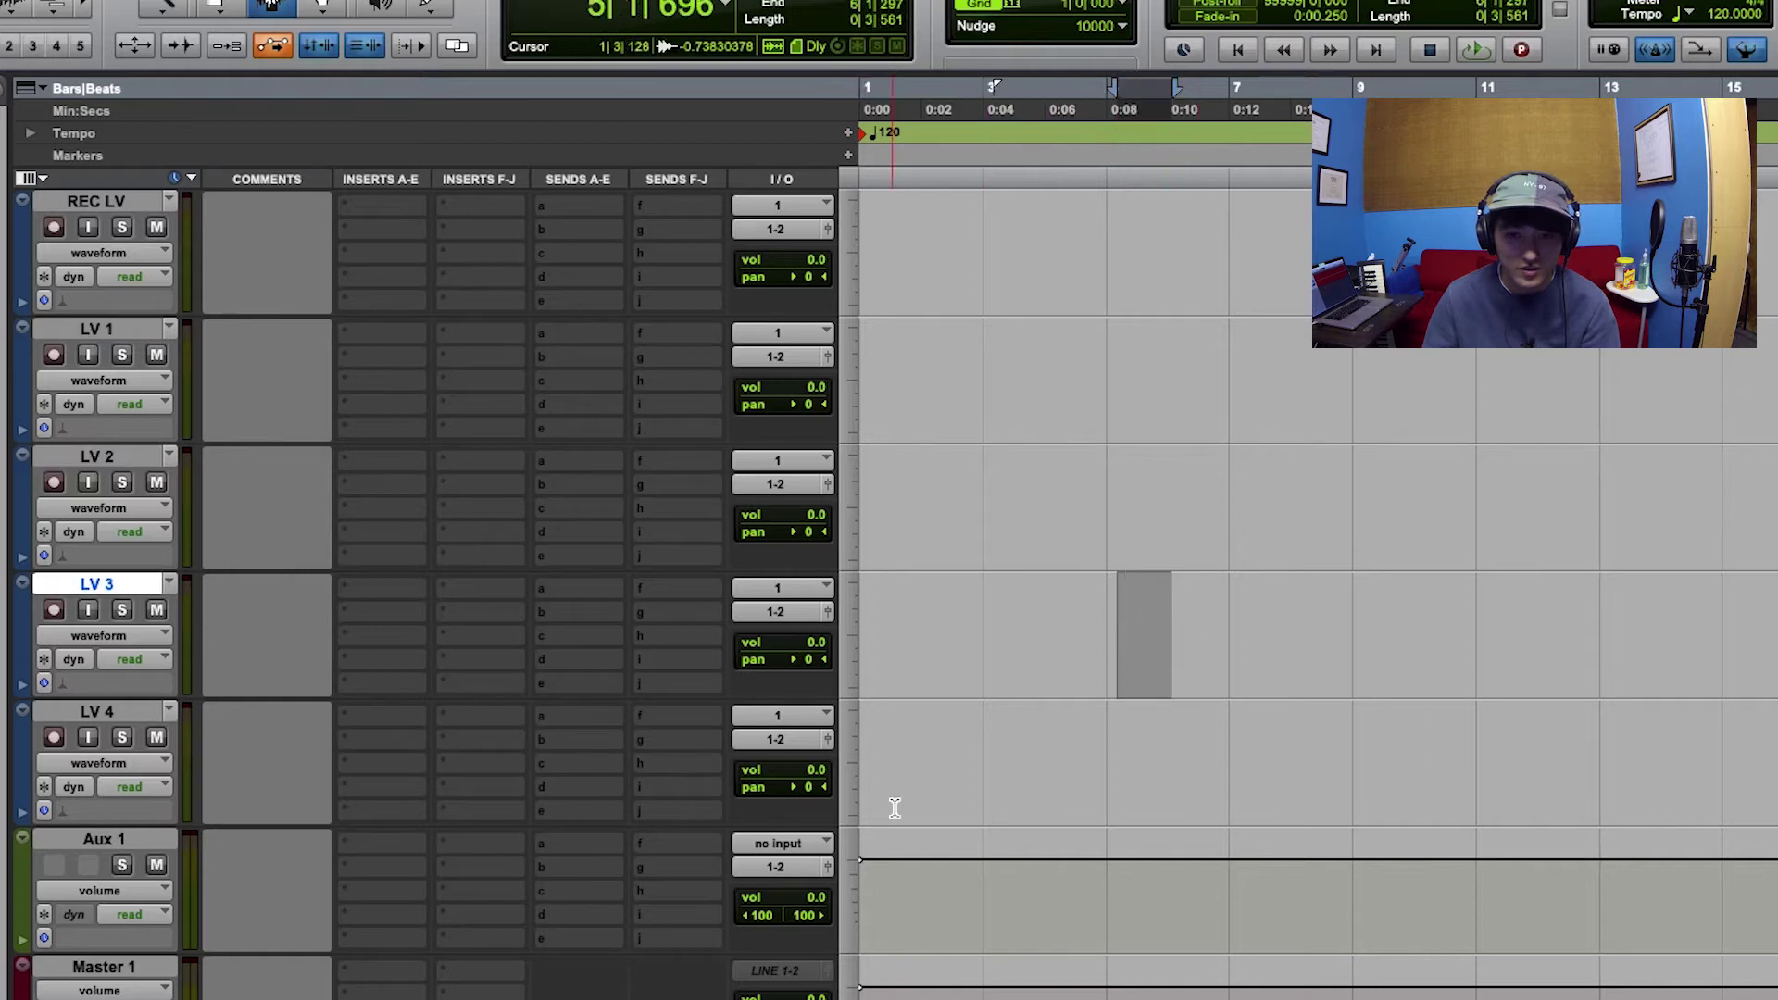
{"action": "left_click_drag", "start_coordinate": [894, 807], "coordinate": [951, 808]}
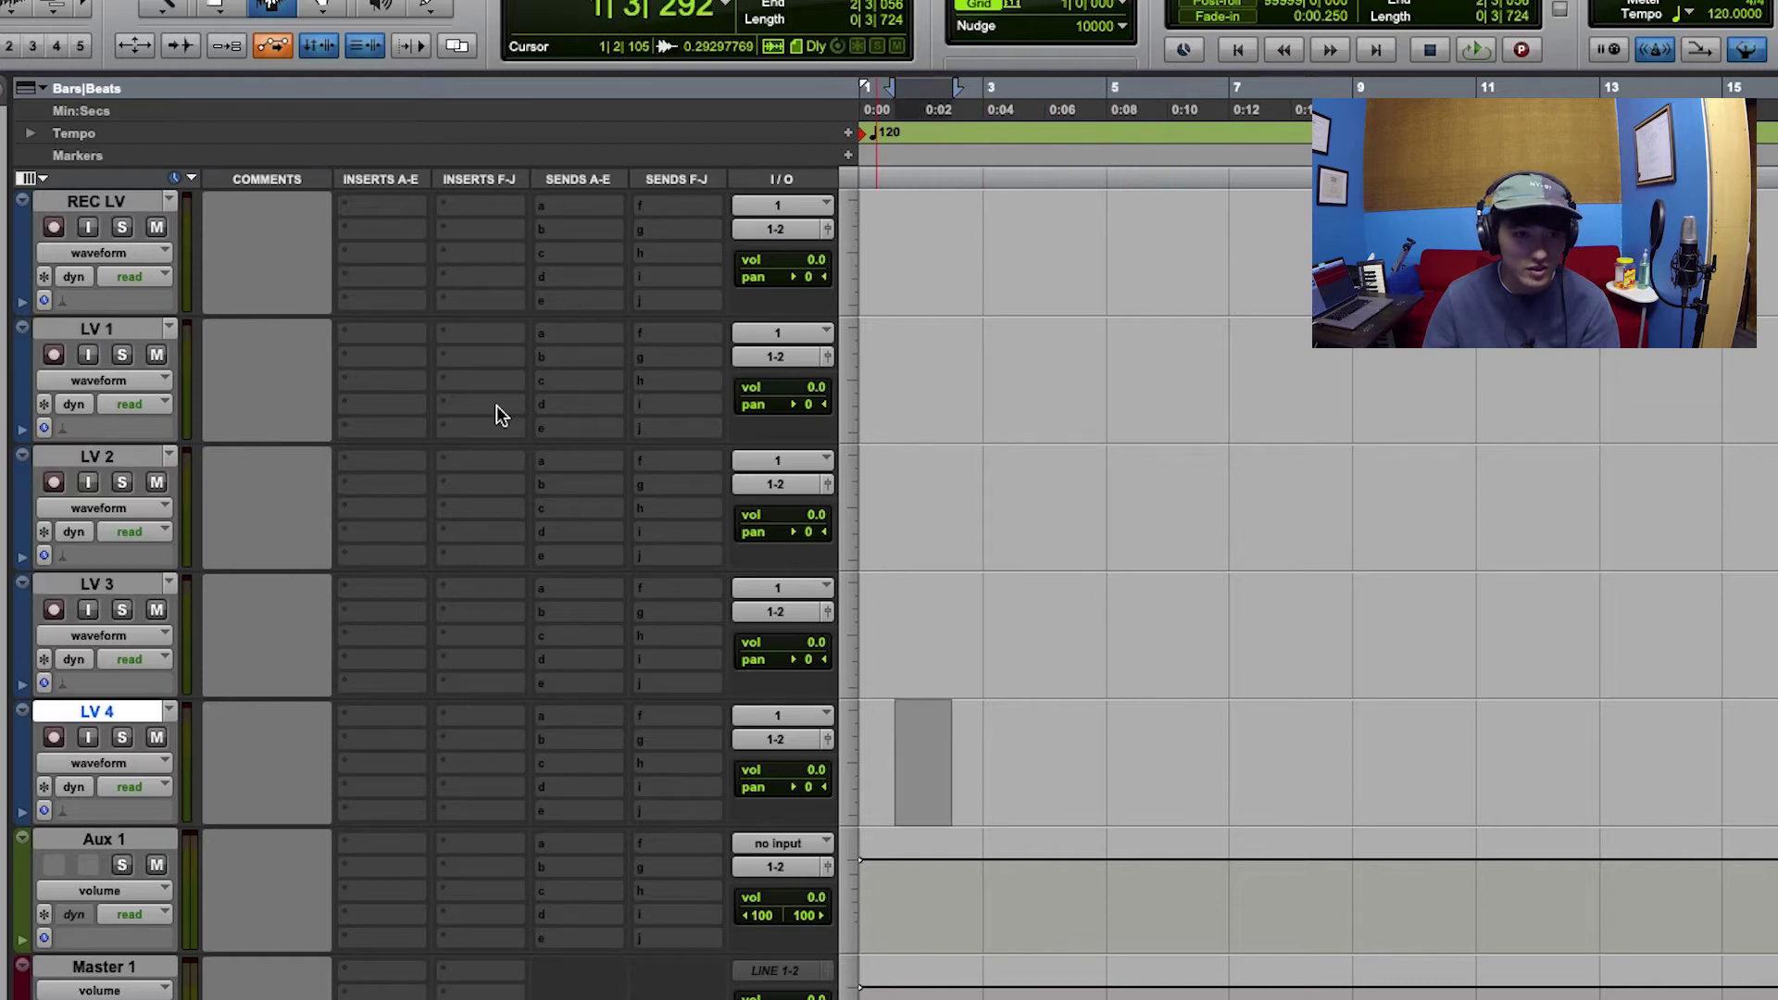
- Color the tracks LV 1 through LV 4 bright yellow
{"action": "left_click", "coordinate": [86, 329], "text": "shift"}
{"action": "double_click", "coordinate": [22, 379]}
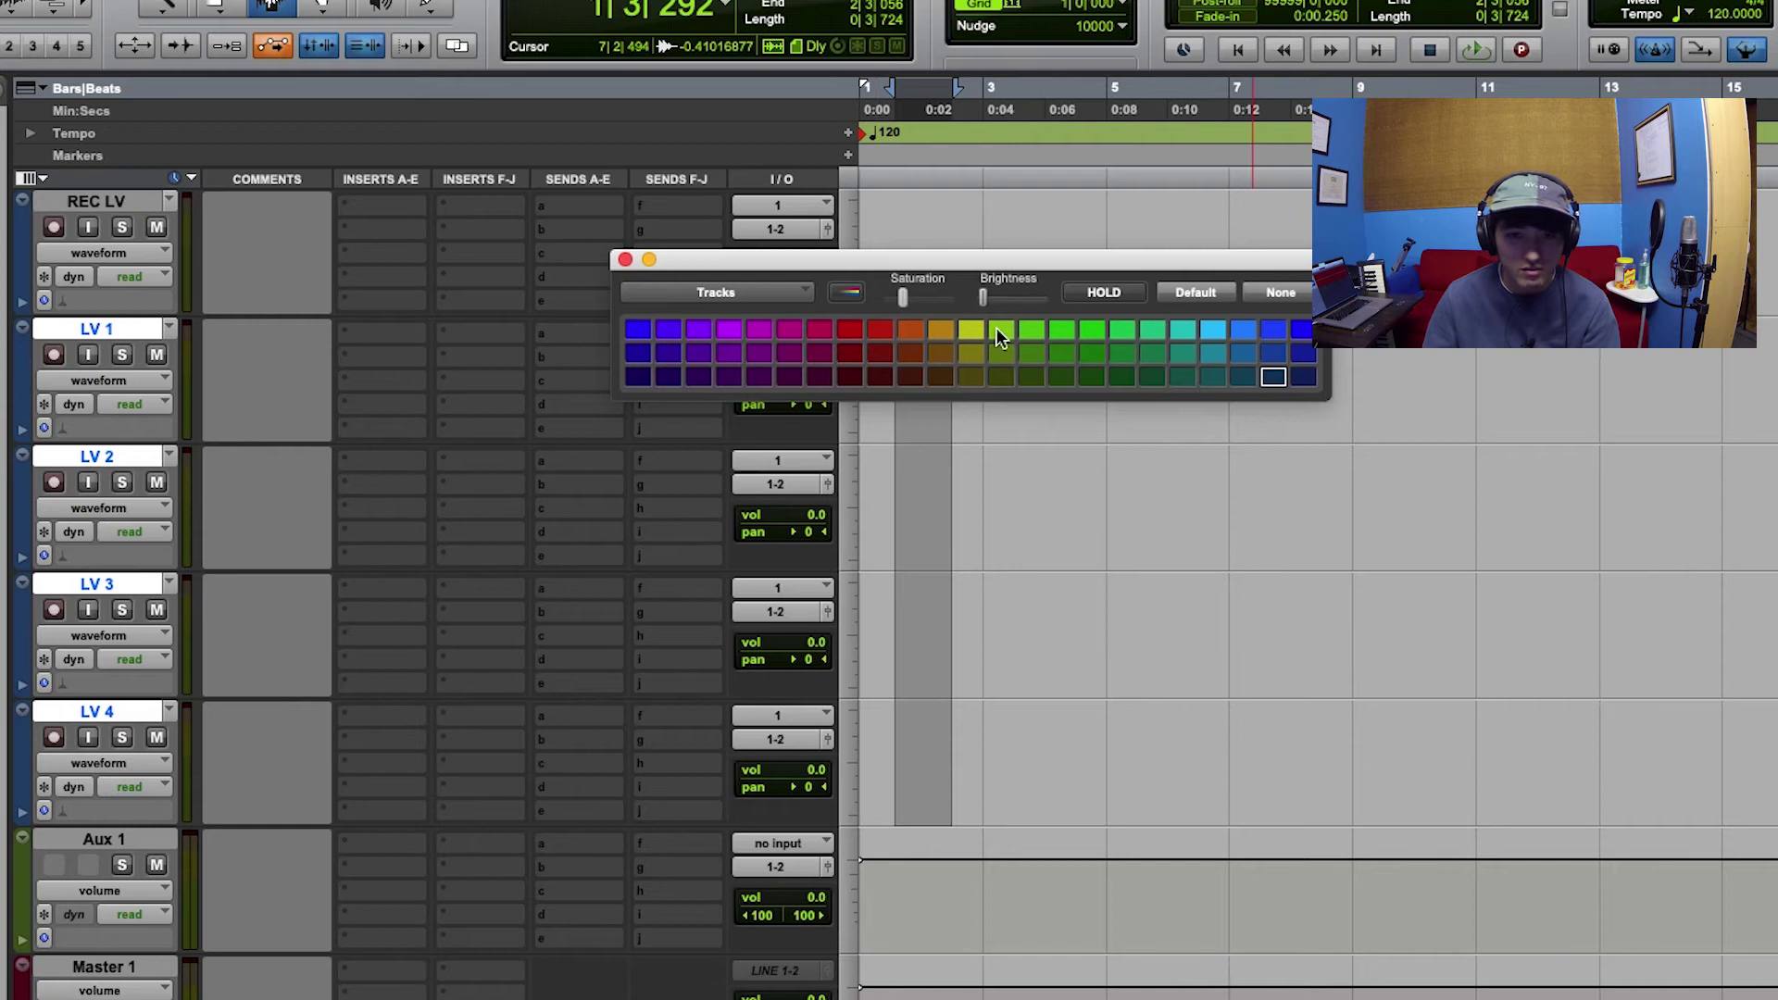
{"action": "left_click", "coordinate": [970, 329]}
- Color the REC LV track red and close the color palette
{"action": "left_click", "coordinate": [100, 201]}
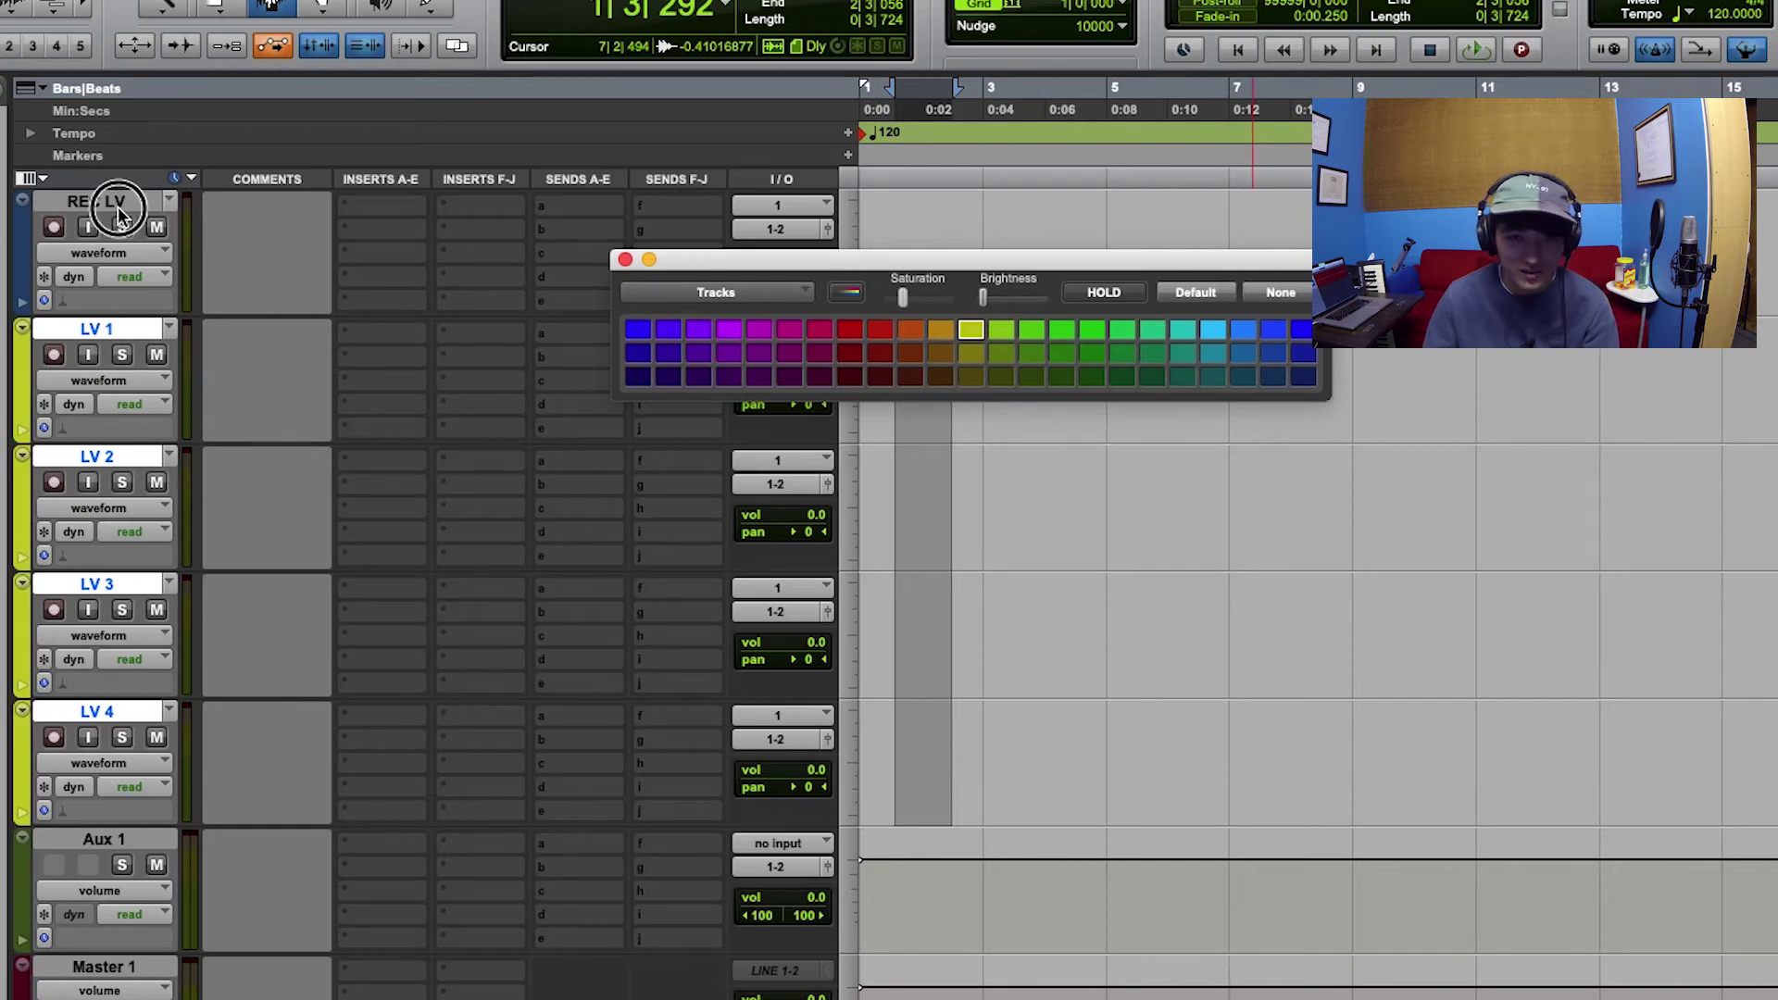
{"action": "left_click", "coordinate": [904, 330]}
{"action": "left_click", "coordinate": [879, 332]}
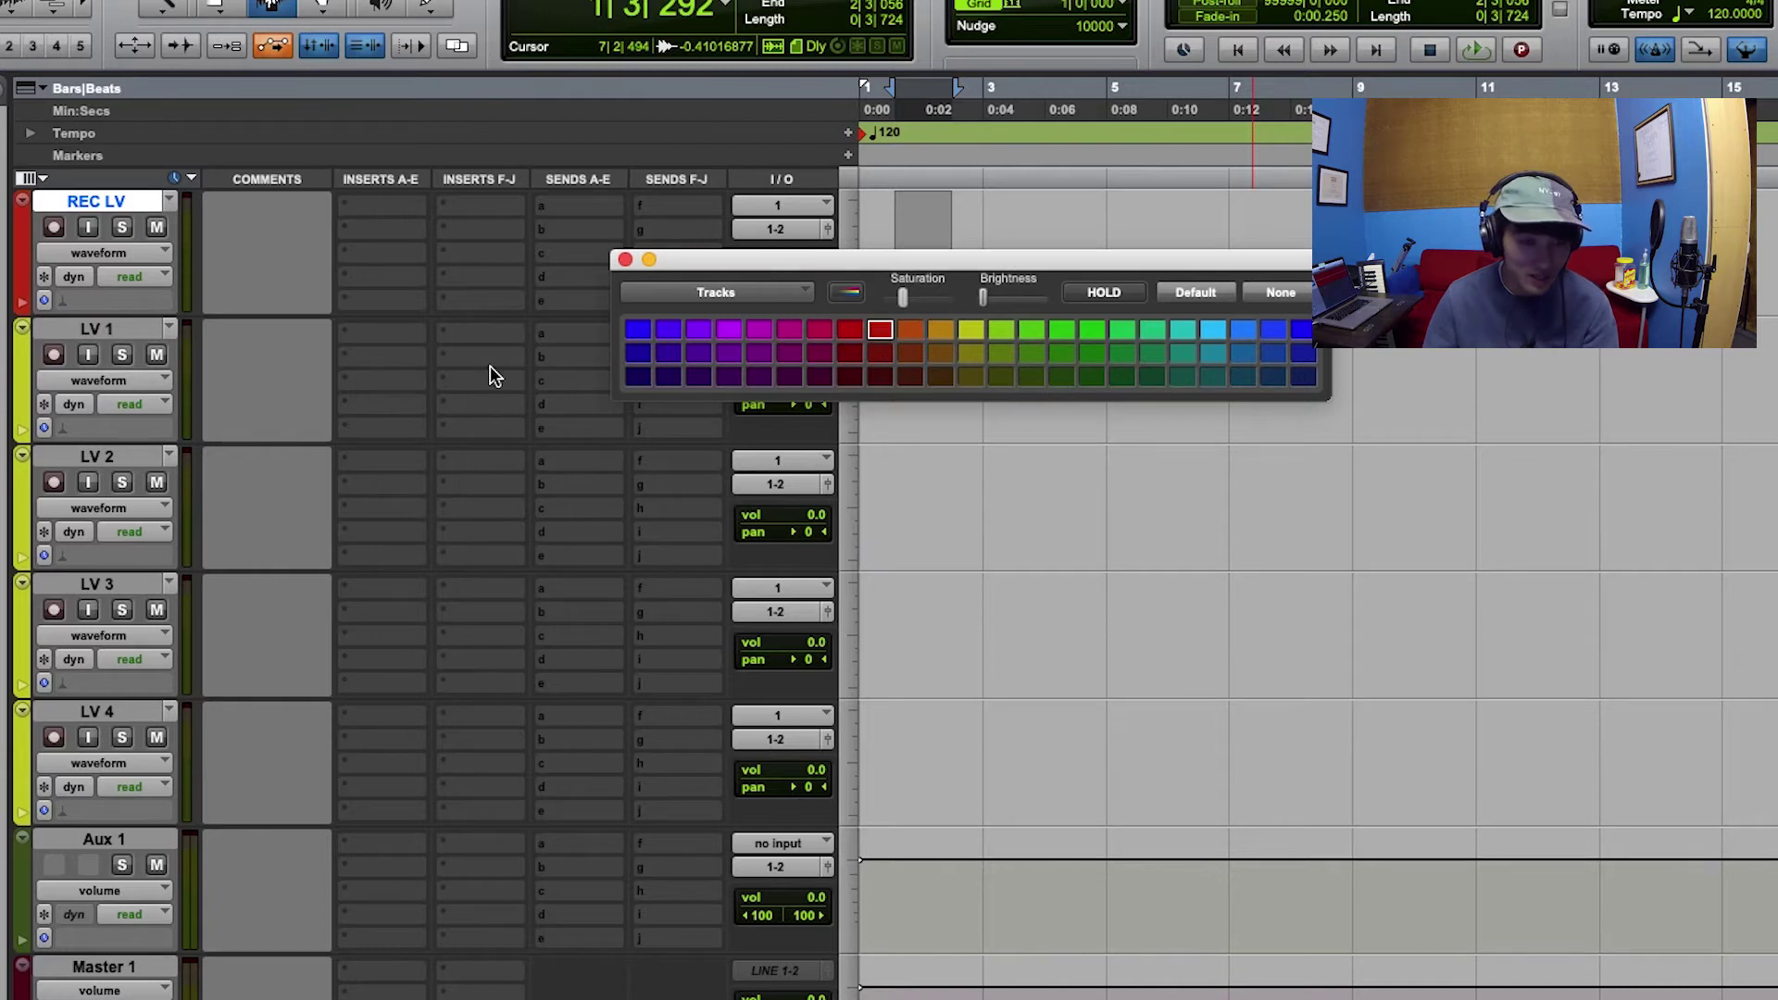
{"action": "left_click", "coordinate": [625, 260]}
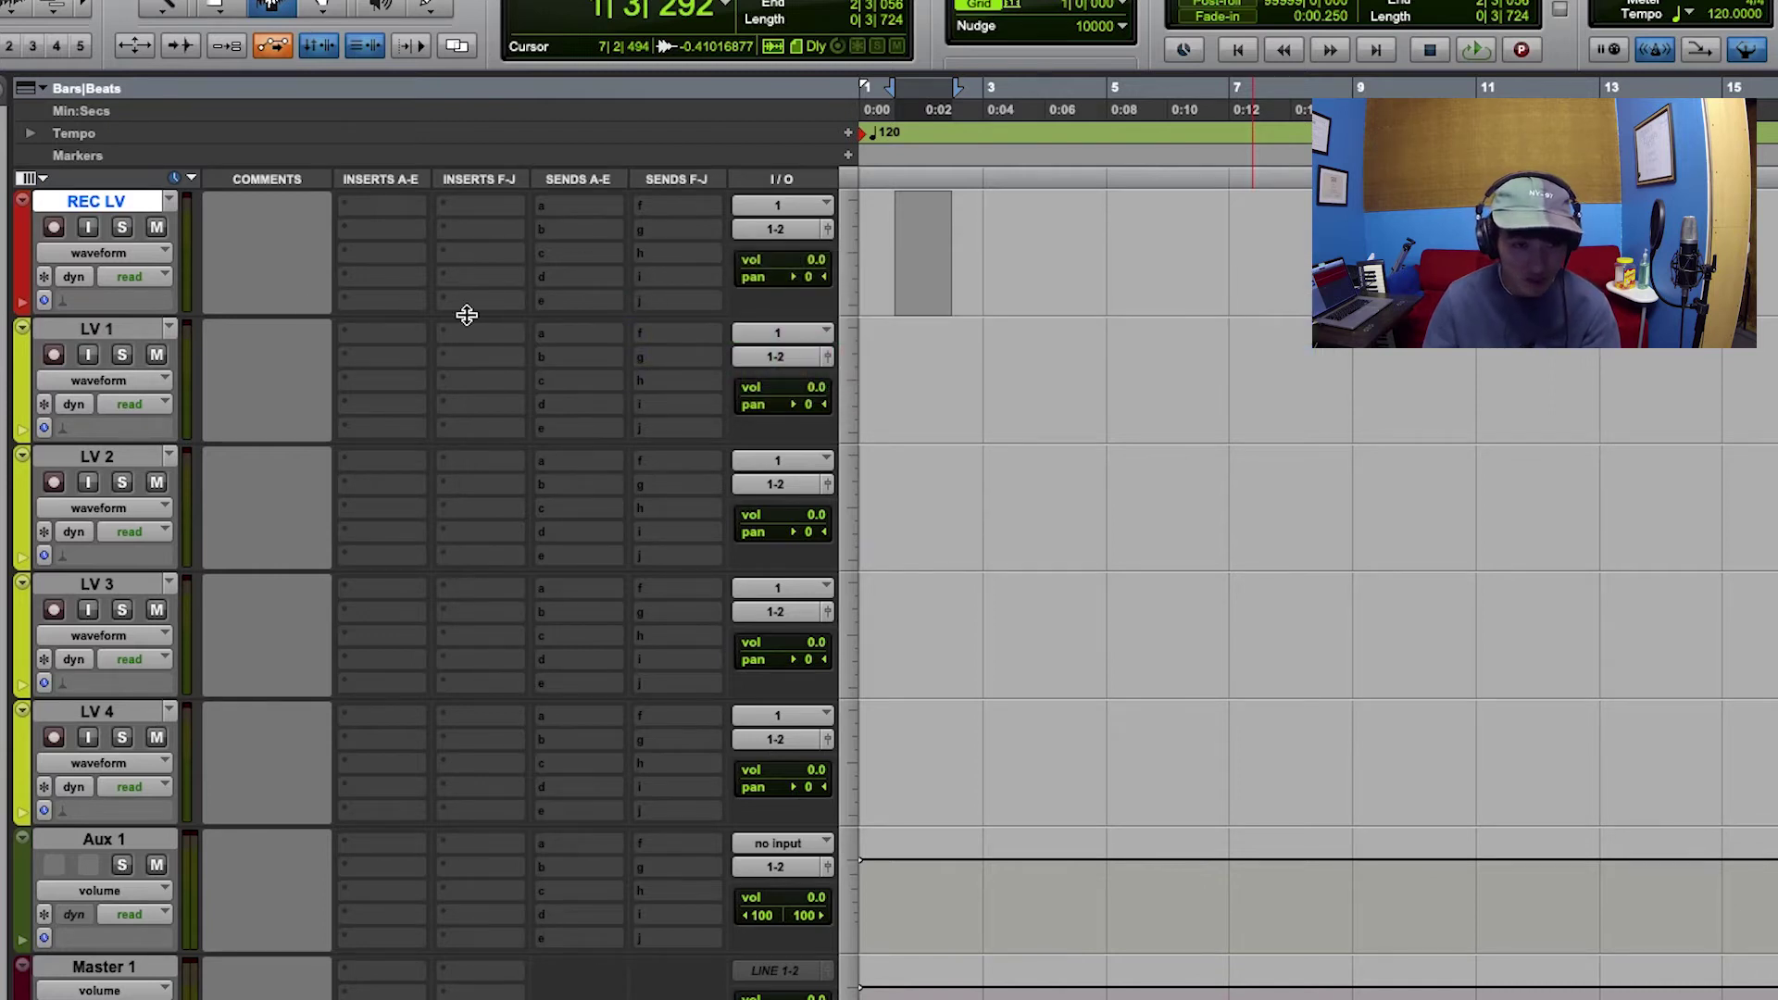
- Route the outputs of tracks LV 1 through LV 4 to Bus 3-4 (Stereo)
{"action": "left_click", "coordinate": [121, 331]}
{"action": "left_click", "coordinate": [116, 713], "text": "shift"}
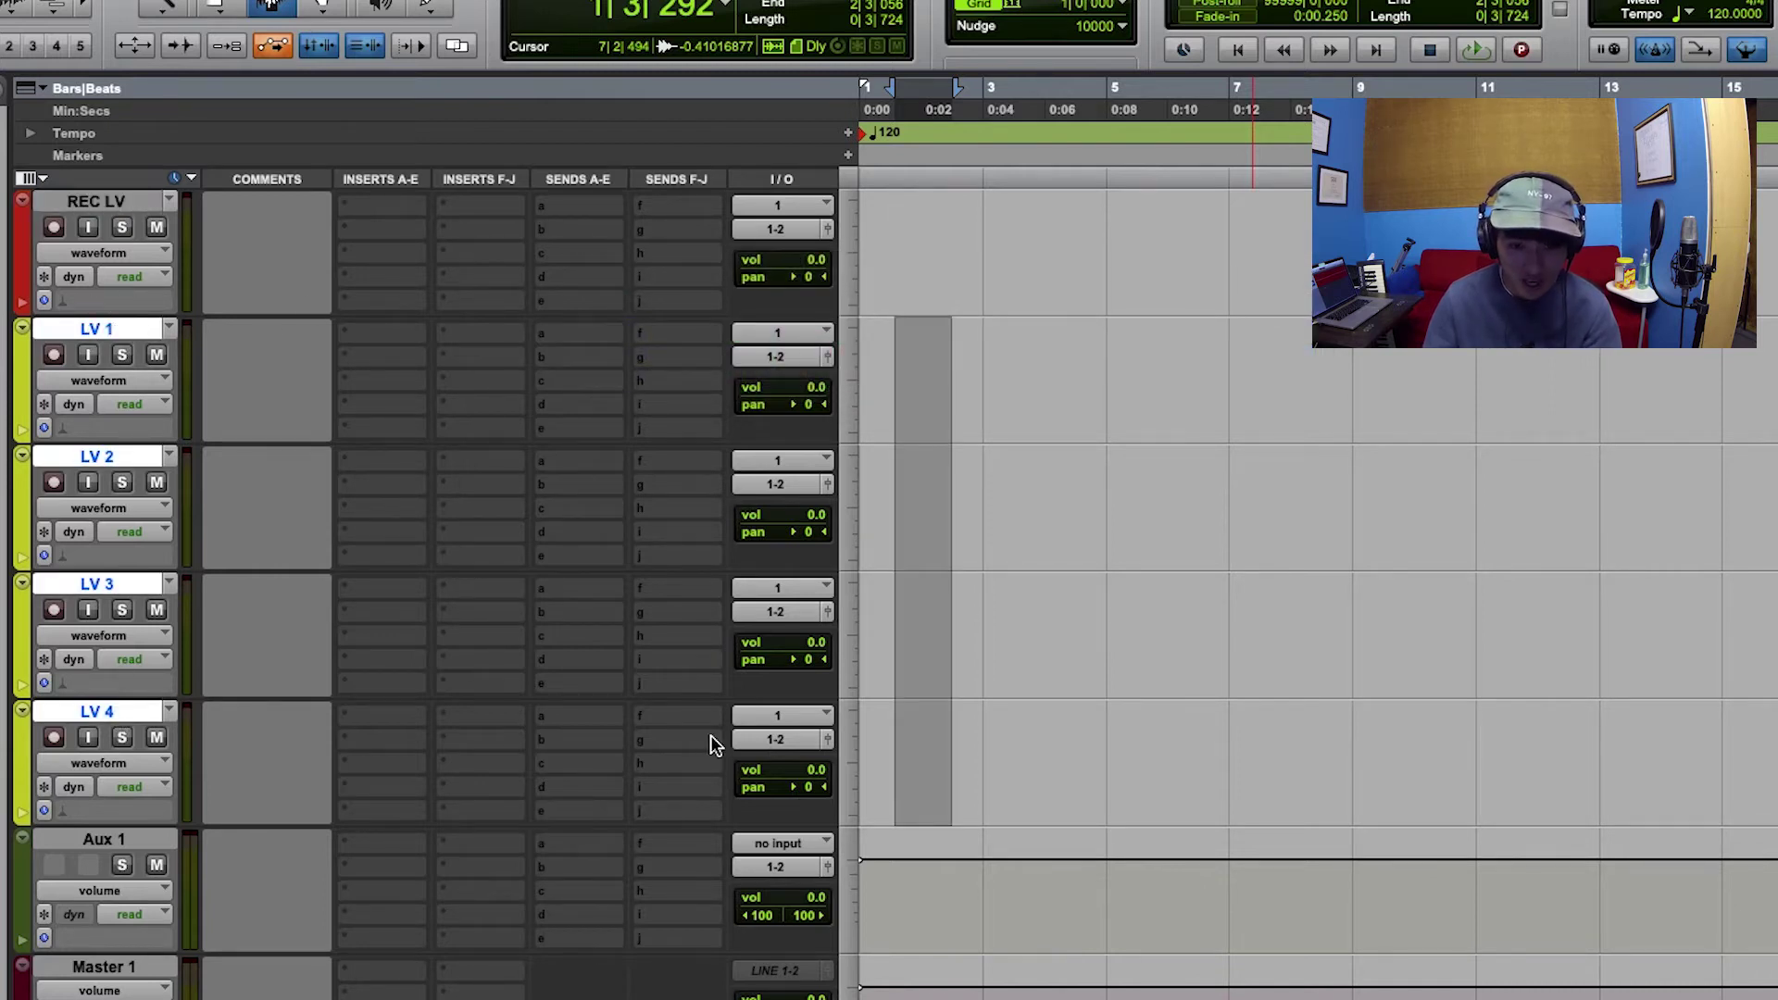
{"action": "left_click", "coordinate": [740, 739]}
{"action": "mouse_move", "coordinate": [797, 764]}
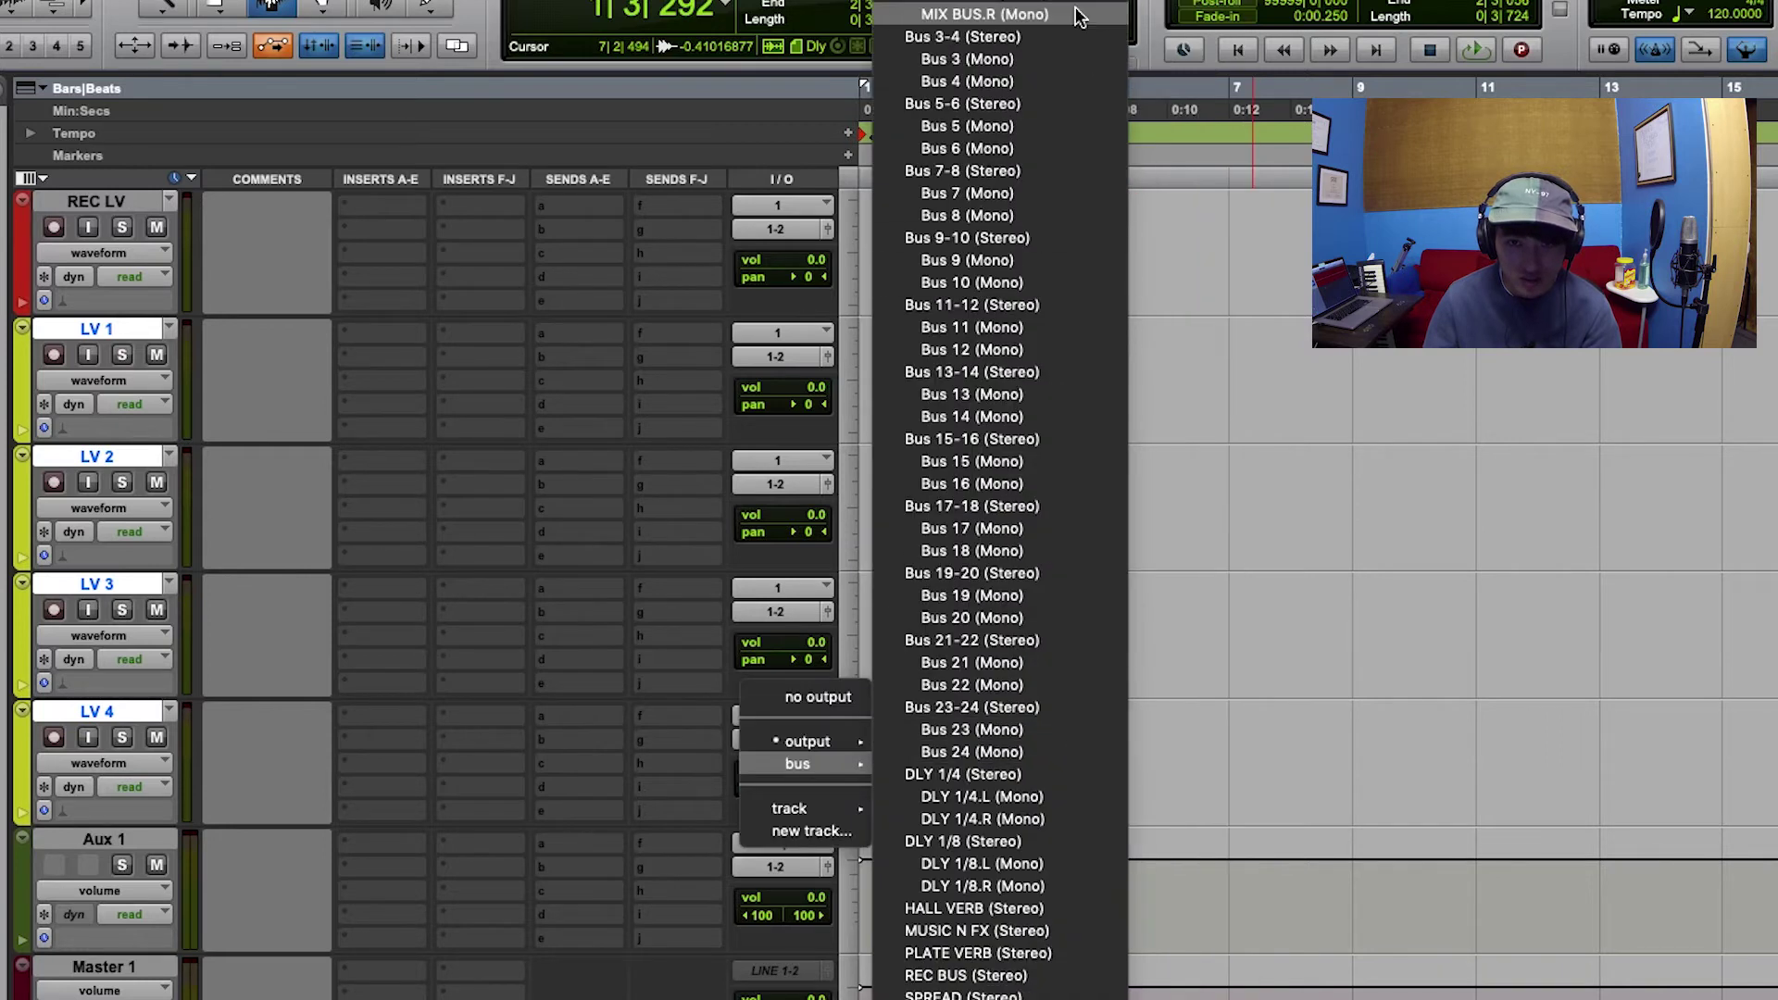
{"action": "left_click", "coordinate": [1062, 36]}
- Route the output of the REC LV track to Bus 3-4 (Stereo)
{"action": "left_click", "coordinate": [100, 204]}
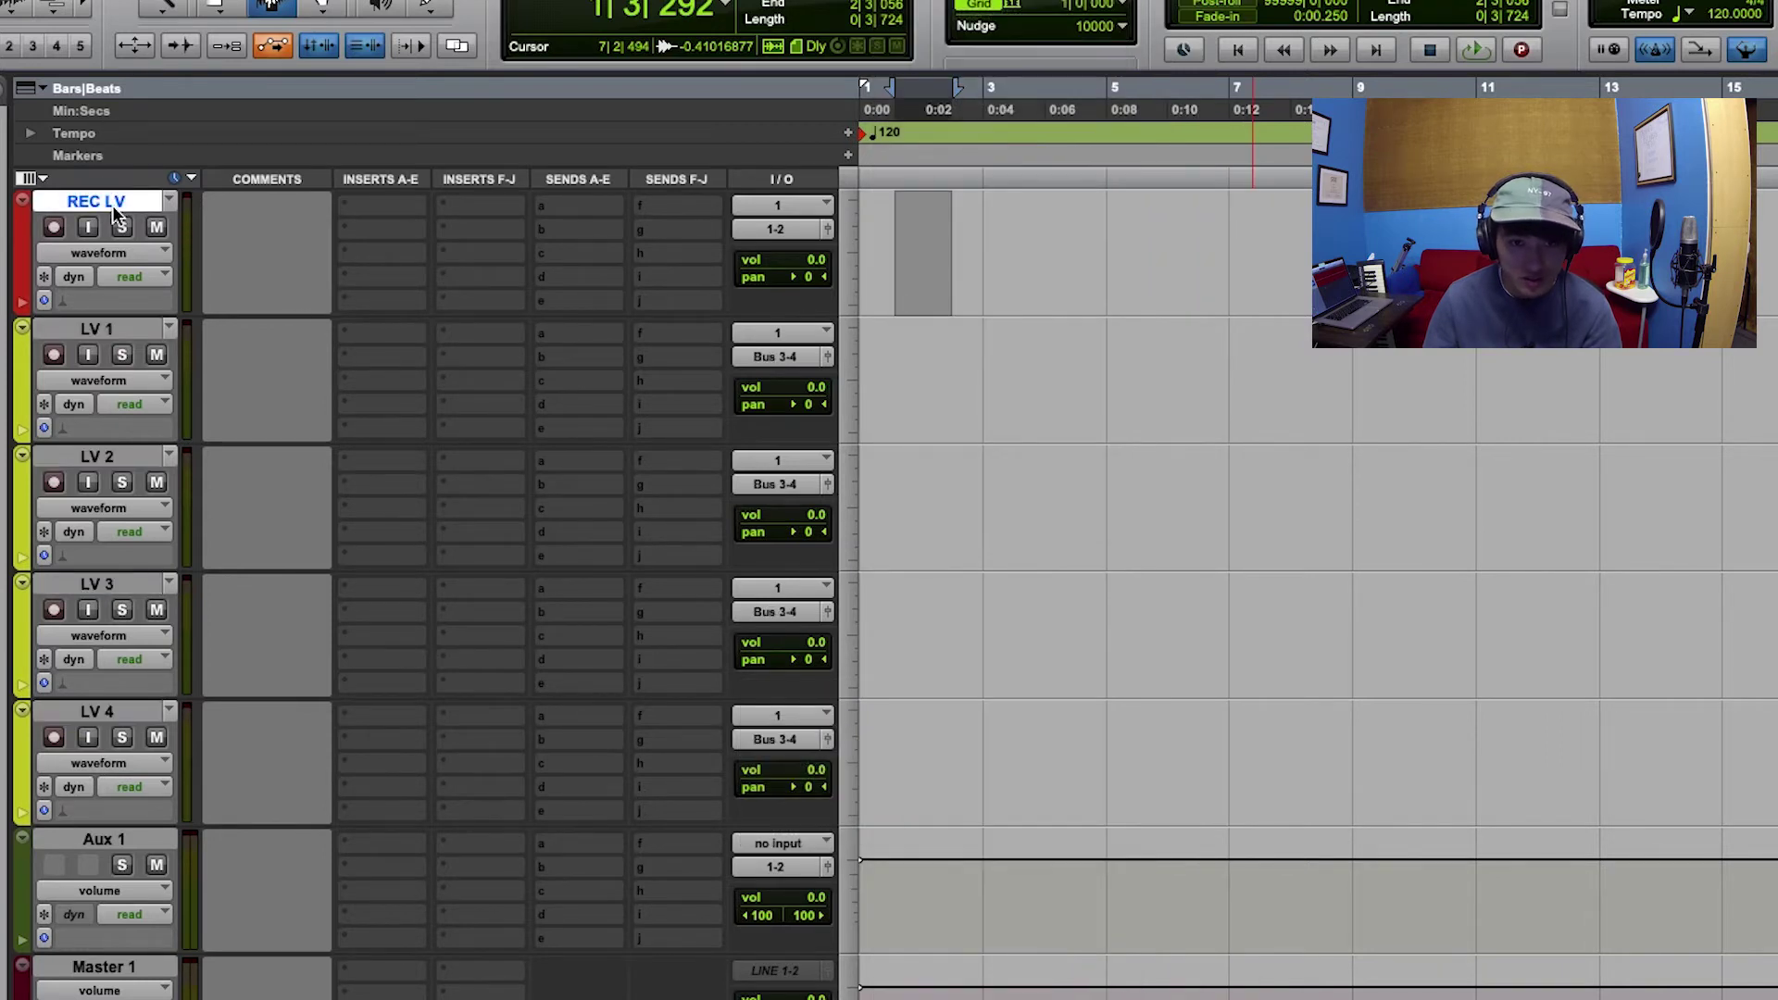
{"action": "left_click", "coordinate": [774, 228]}
{"action": "mouse_move", "coordinate": [797, 253]}
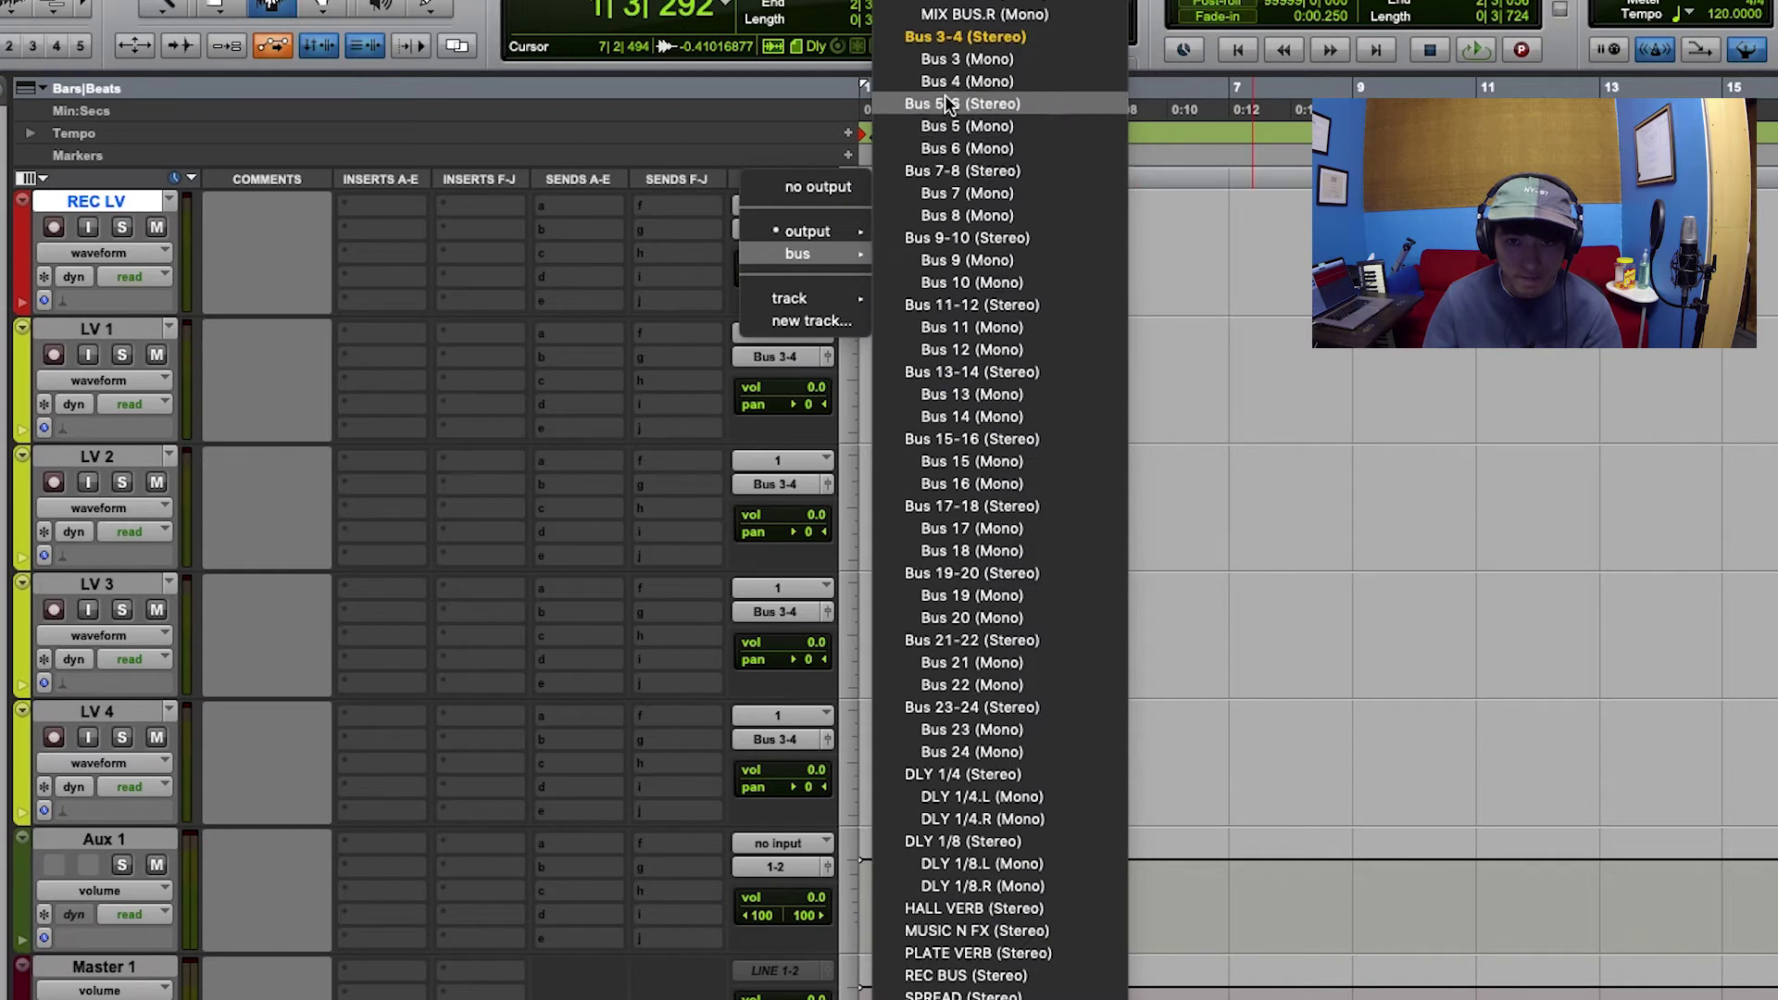
{"action": "key", "text": "Escape"}
- Set the input of Aux 1 to Bus 3-4 (Stereo)
{"action": "left_click", "coordinate": [85, 840]}
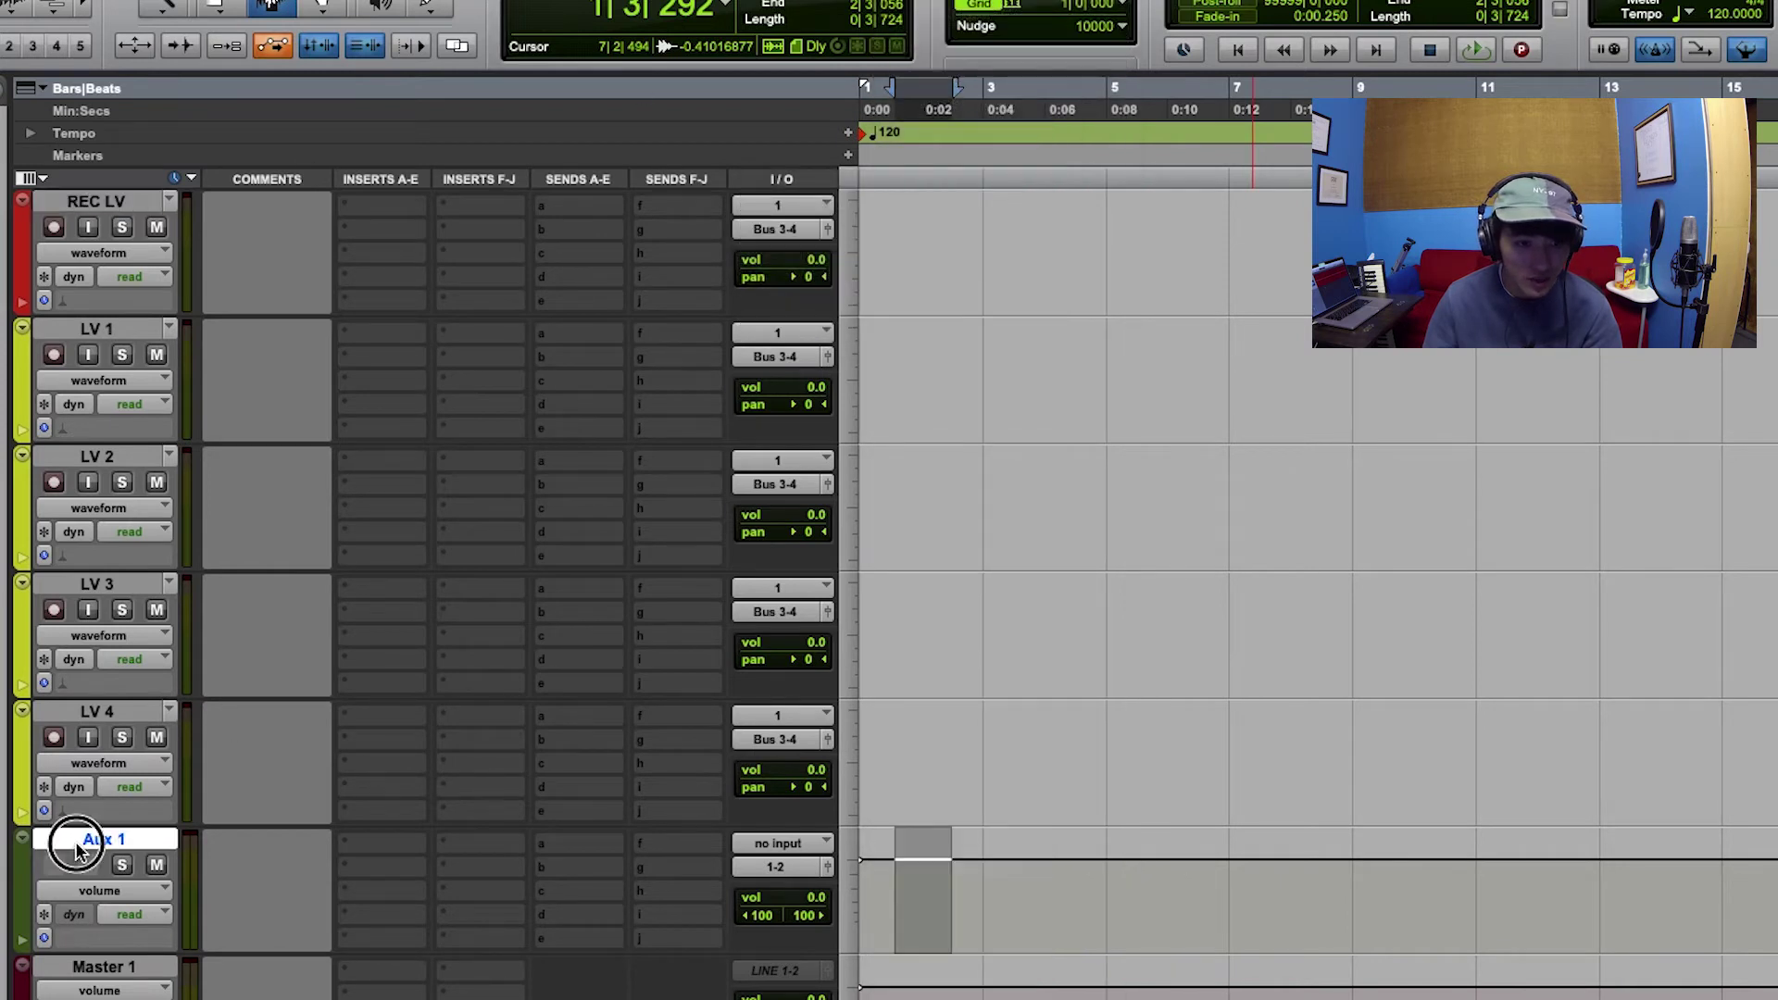
{"action": "left_click", "coordinate": [807, 851]}
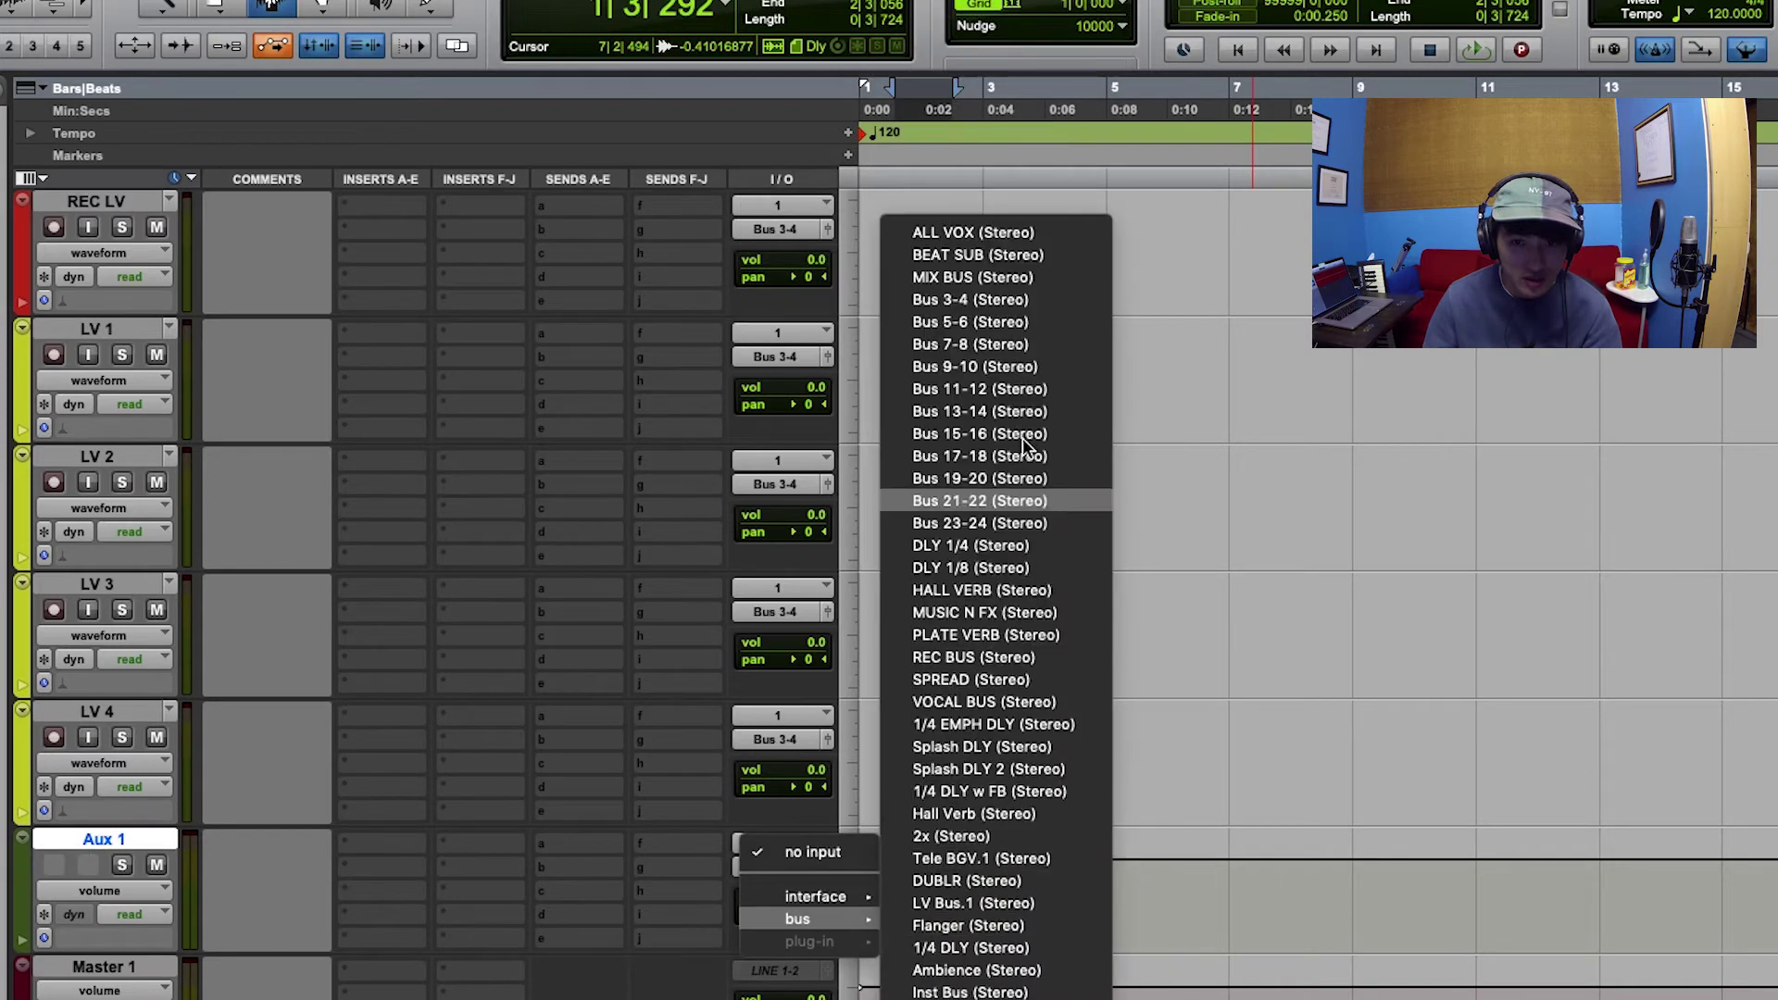
{"action": "key", "text": "Escape"}
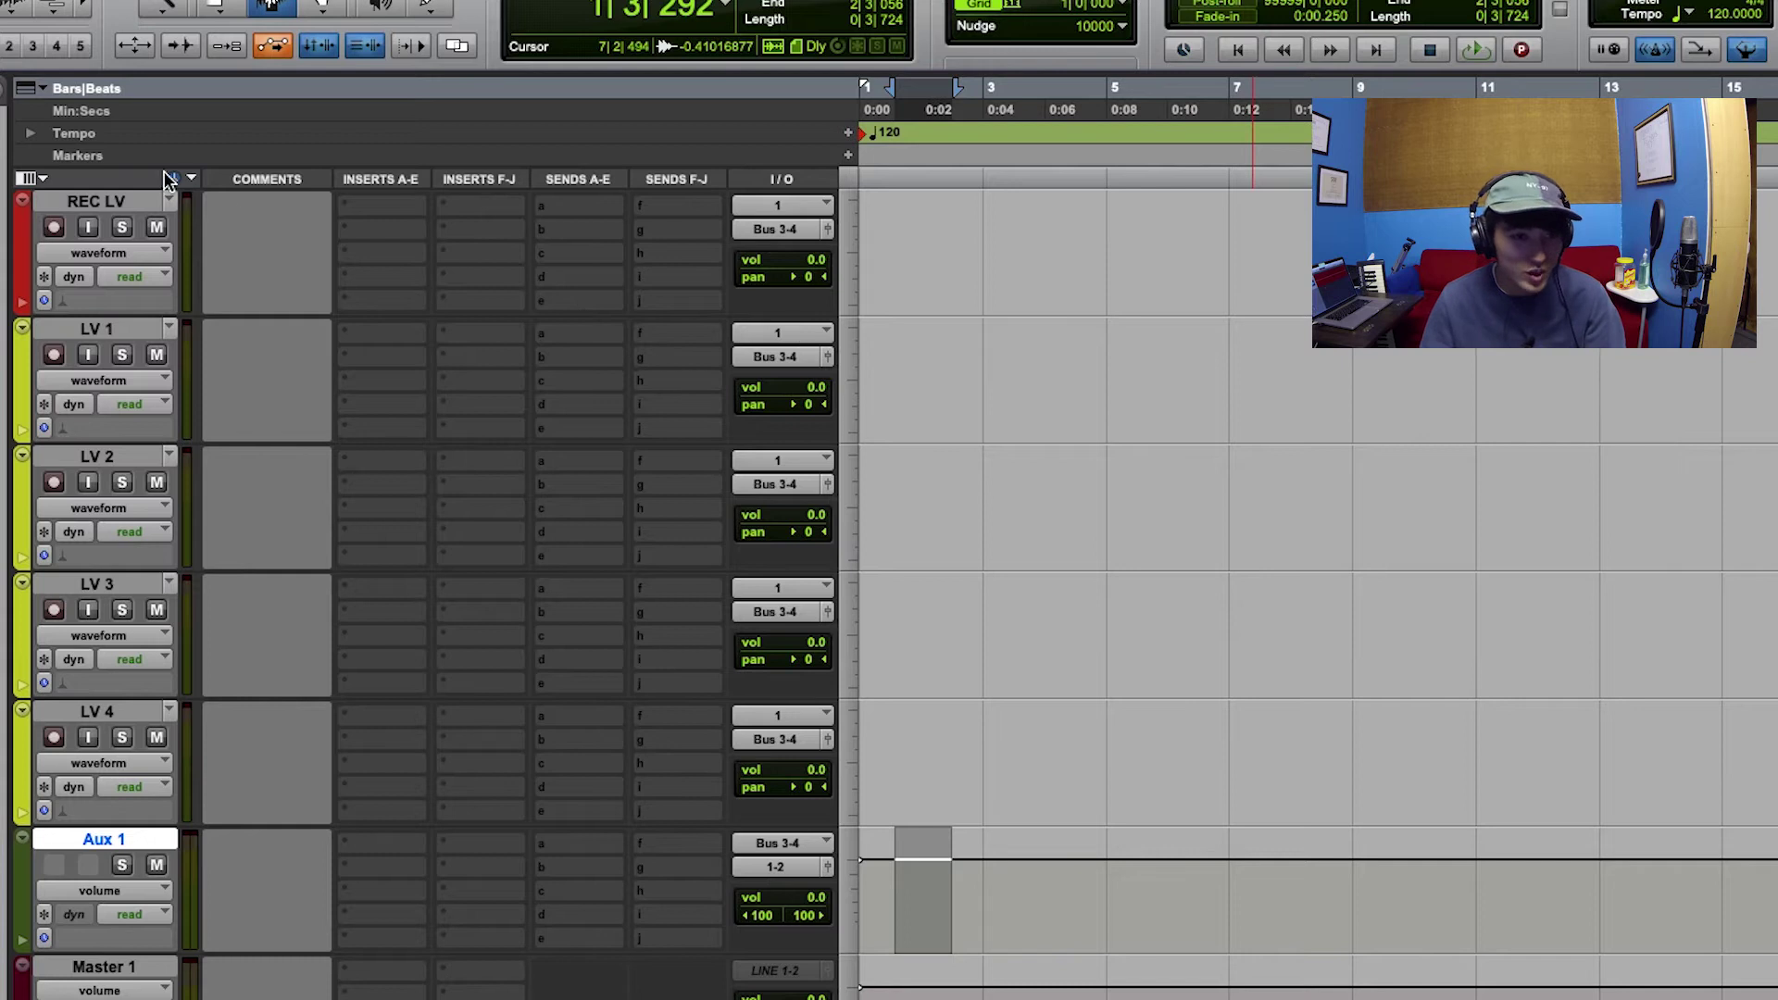
{"action": "left_click", "coordinate": [130, 202]}
{"action": "left_click", "coordinate": [99, 713], "text": "shift"}
{"action": "left_click_drag", "start_coordinate": [1356, 213], "coordinate": [859, 787]}
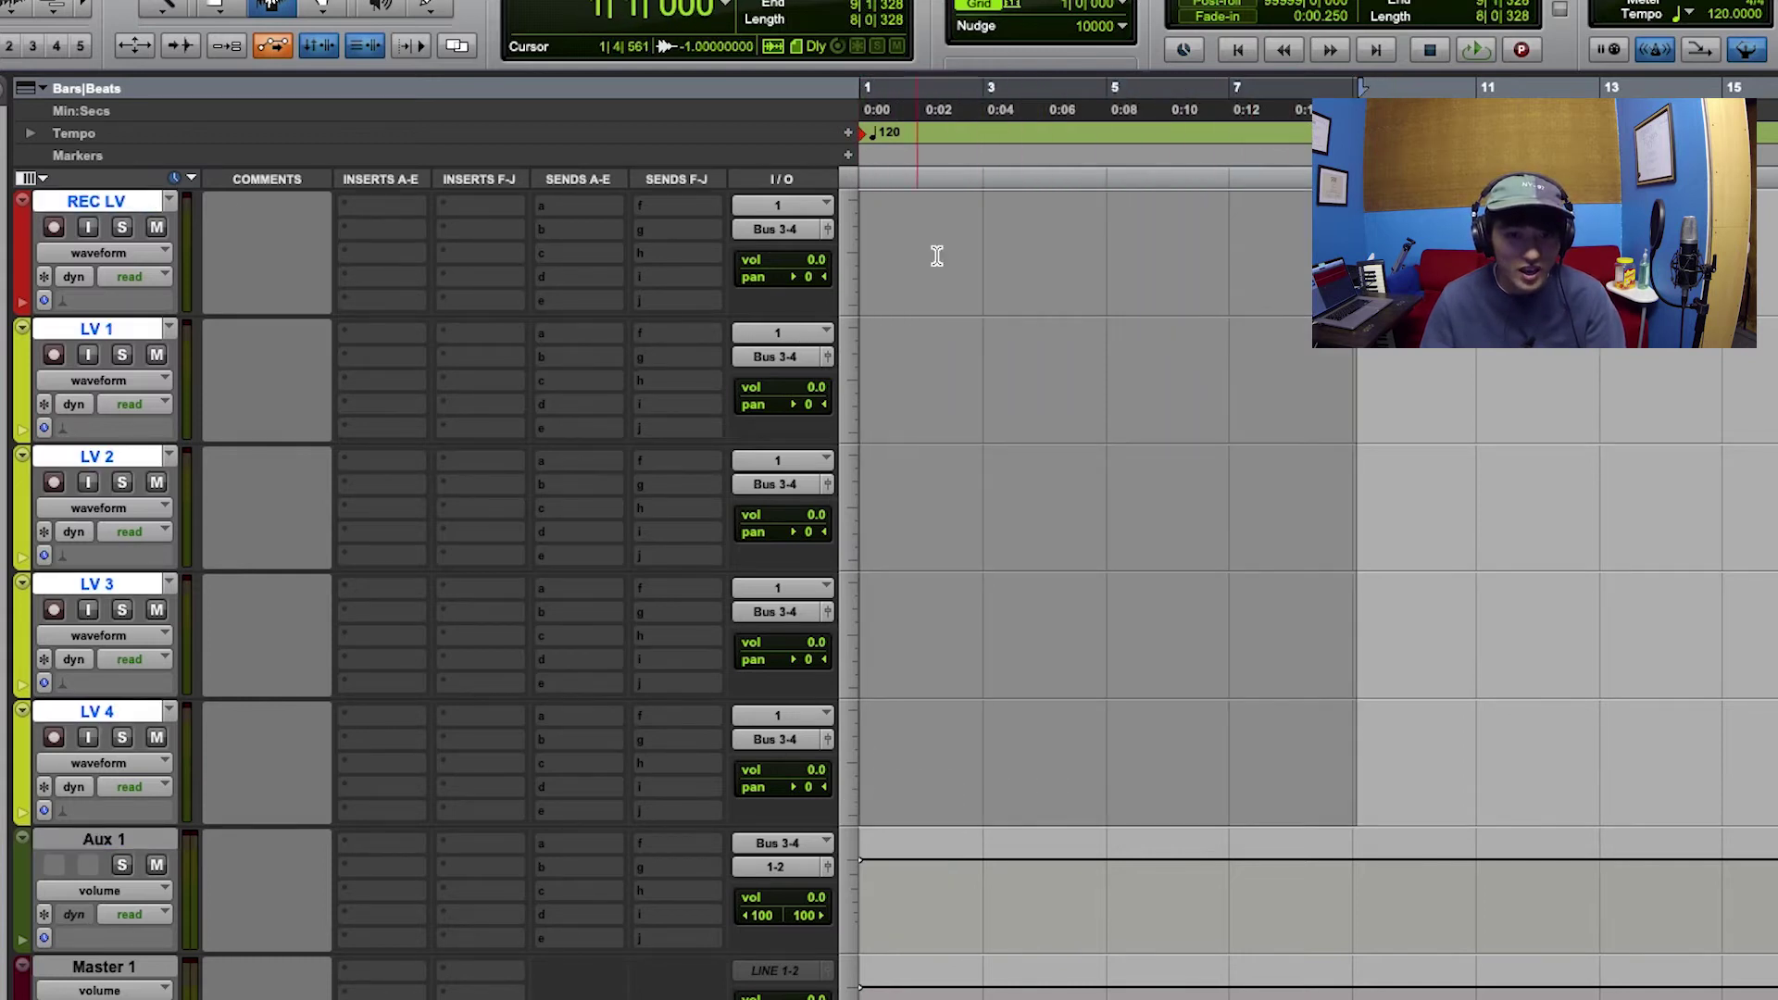
{"action": "left_click_drag", "start_coordinate": [1150, 296], "coordinate": [843, 760]}
{"action": "left_click_drag", "start_coordinate": [928, 857], "coordinate": [1371, 851]}
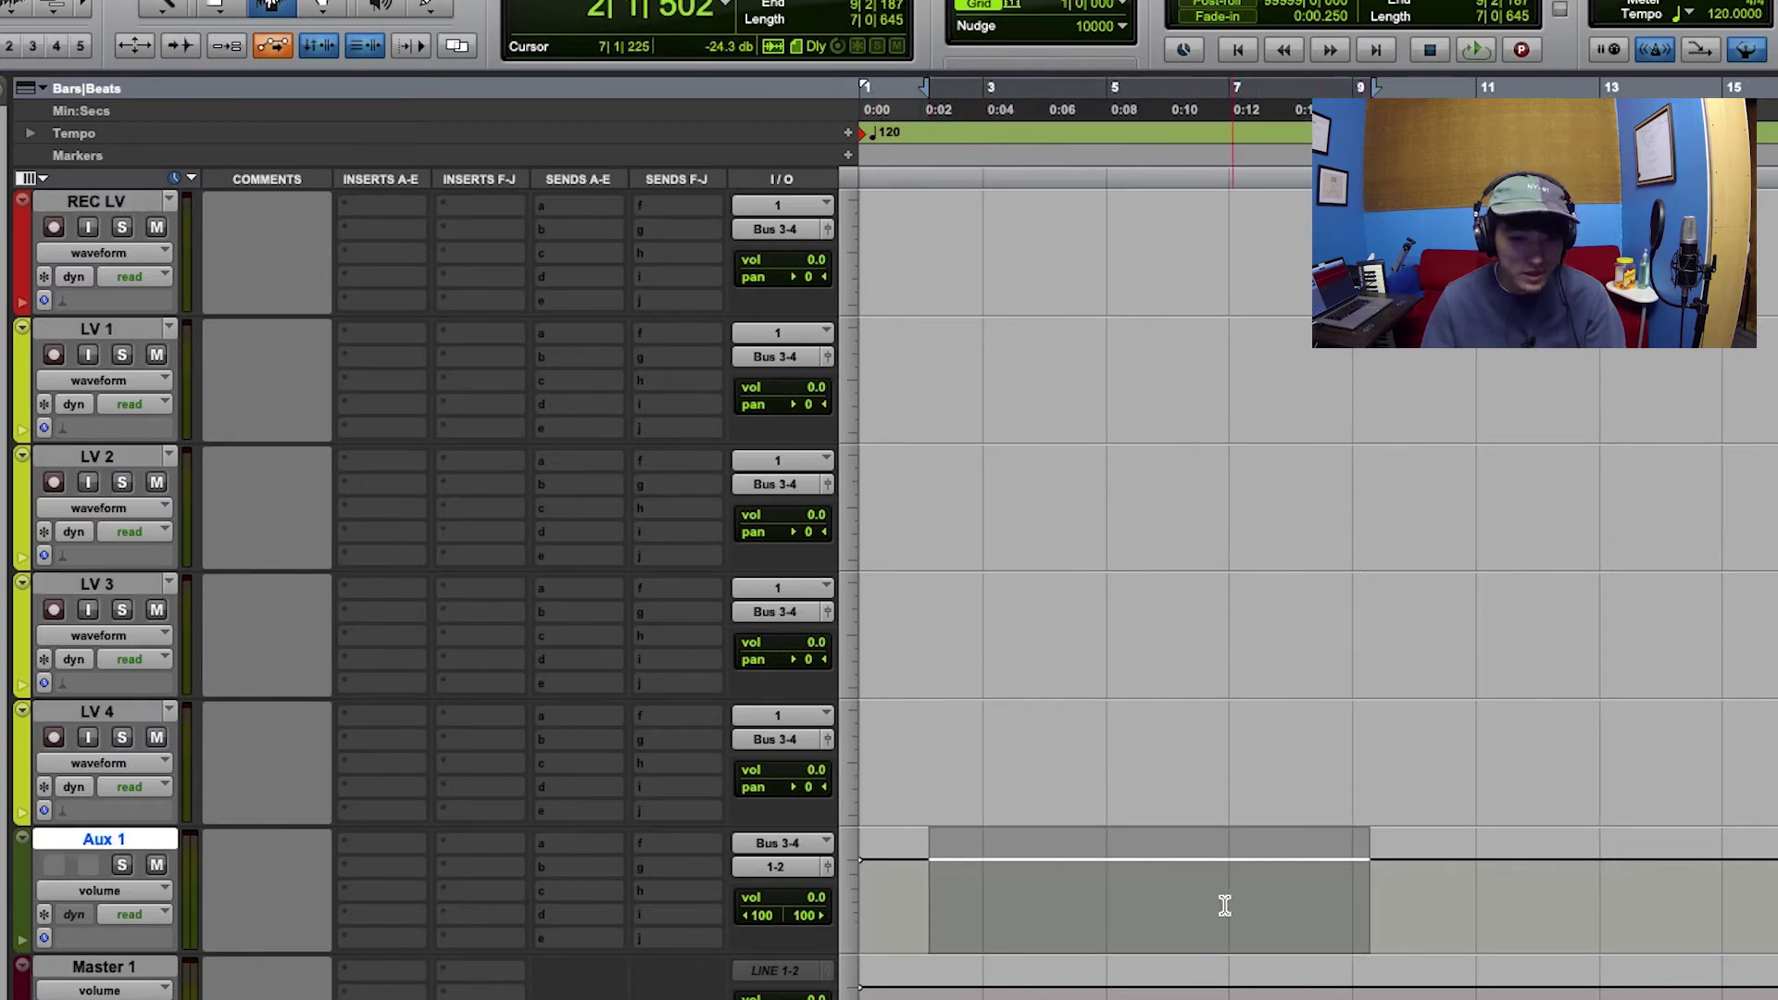
{"action": "left_click_drag", "start_coordinate": [1182, 880], "coordinate": [1161, 879]}
- Rename the Aux 1 track as LV Subgroup
{"action": "left_click", "coordinate": [117, 865], "text": "super"}
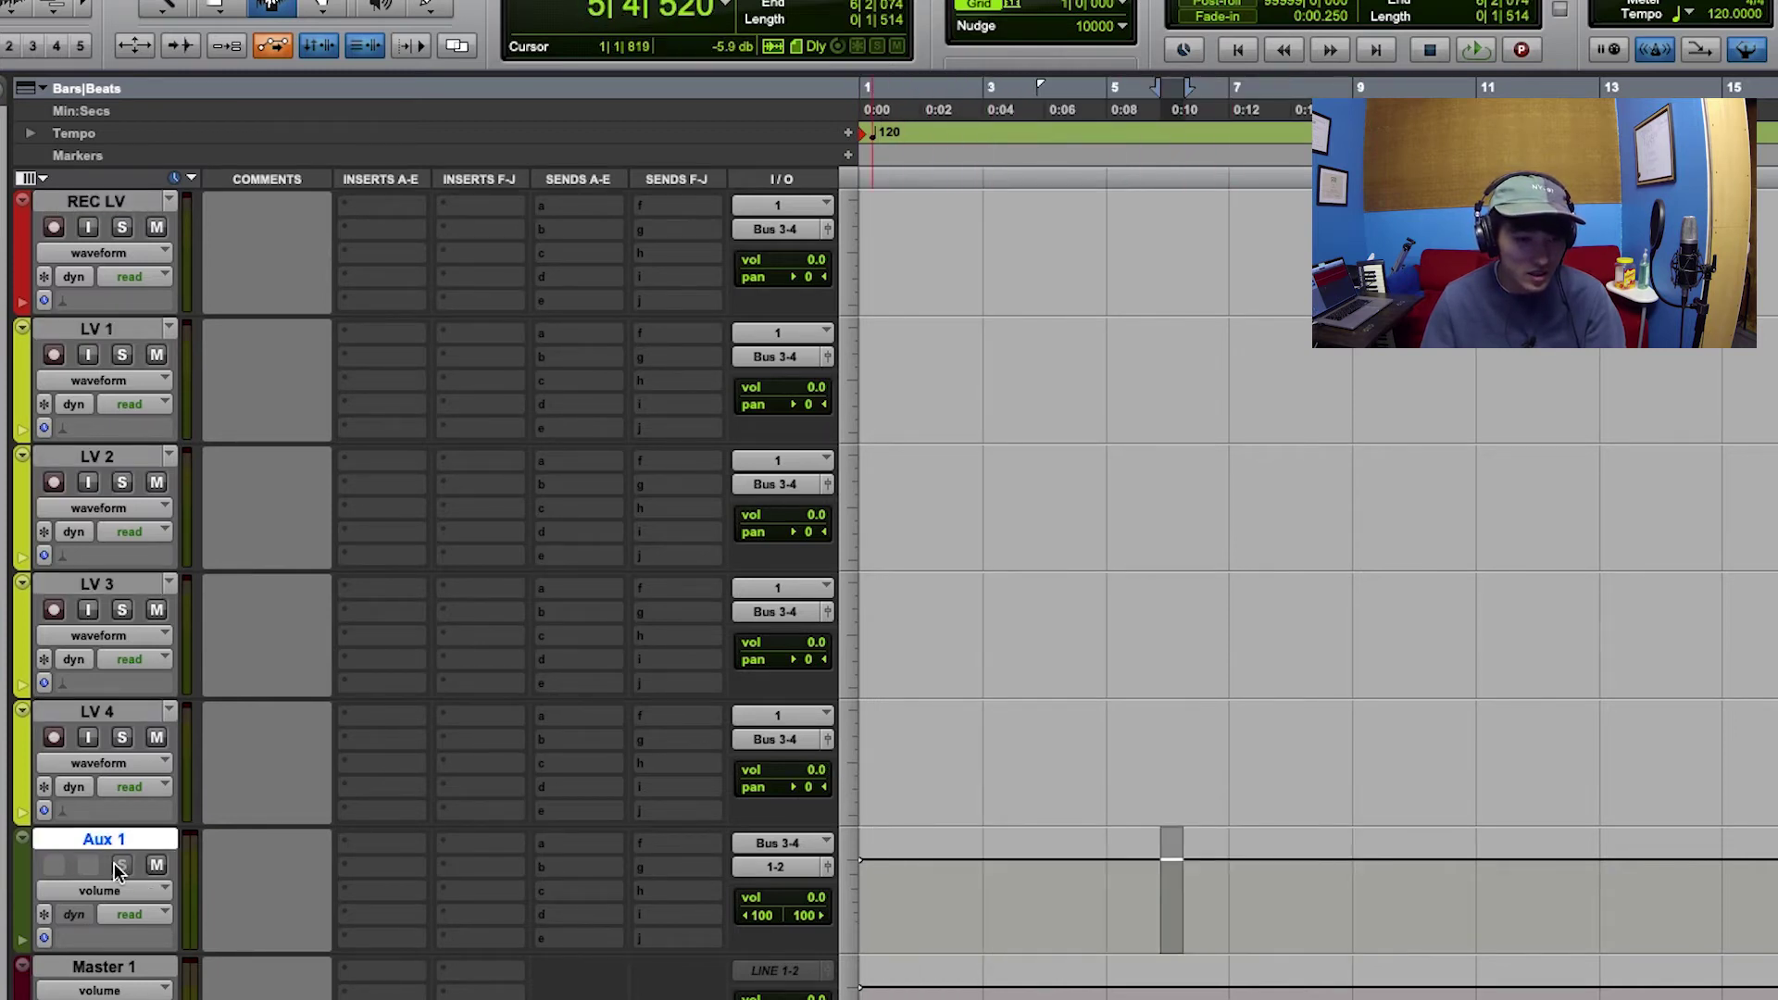
{"action": "double_click", "coordinate": [122, 840]}
{"action": "type", "text": "LV Su"}
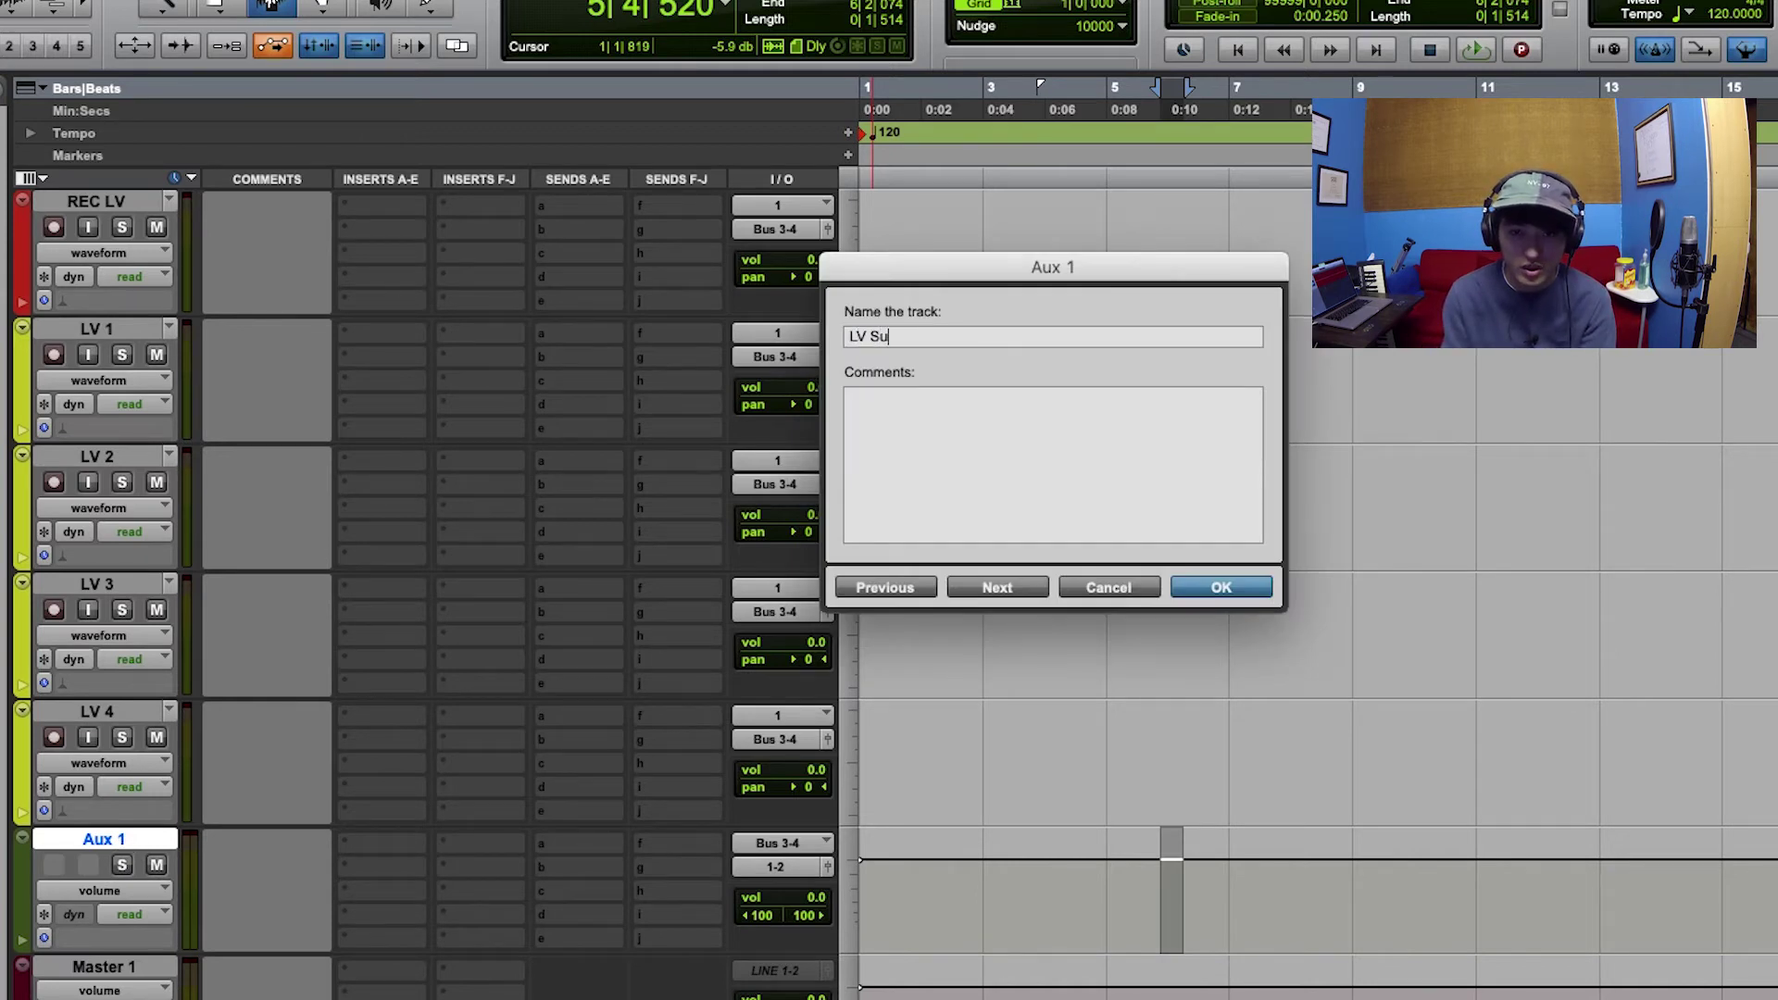
{"action": "type", "text": "bgroup"}
{"action": "key", "text": "Return"}
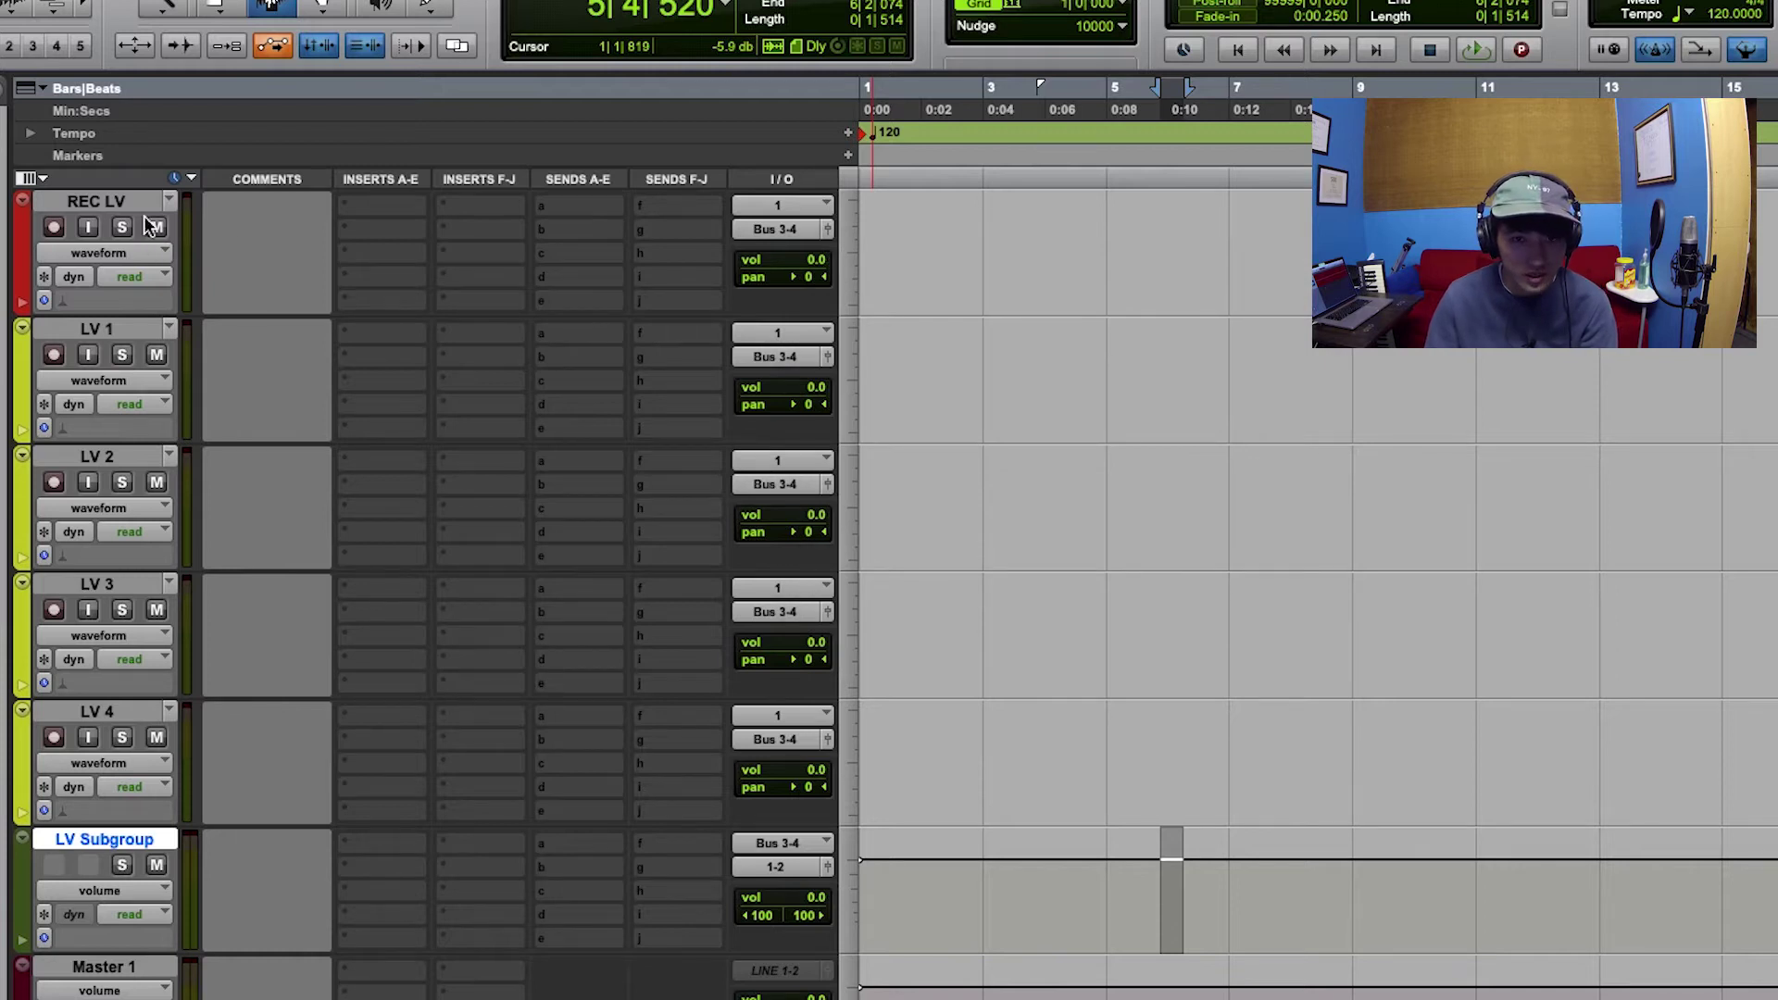
{"action": "left_click_drag", "start_coordinate": [1024, 238], "coordinate": [900, 860]}
{"action": "left_click", "coordinate": [899, 859]}
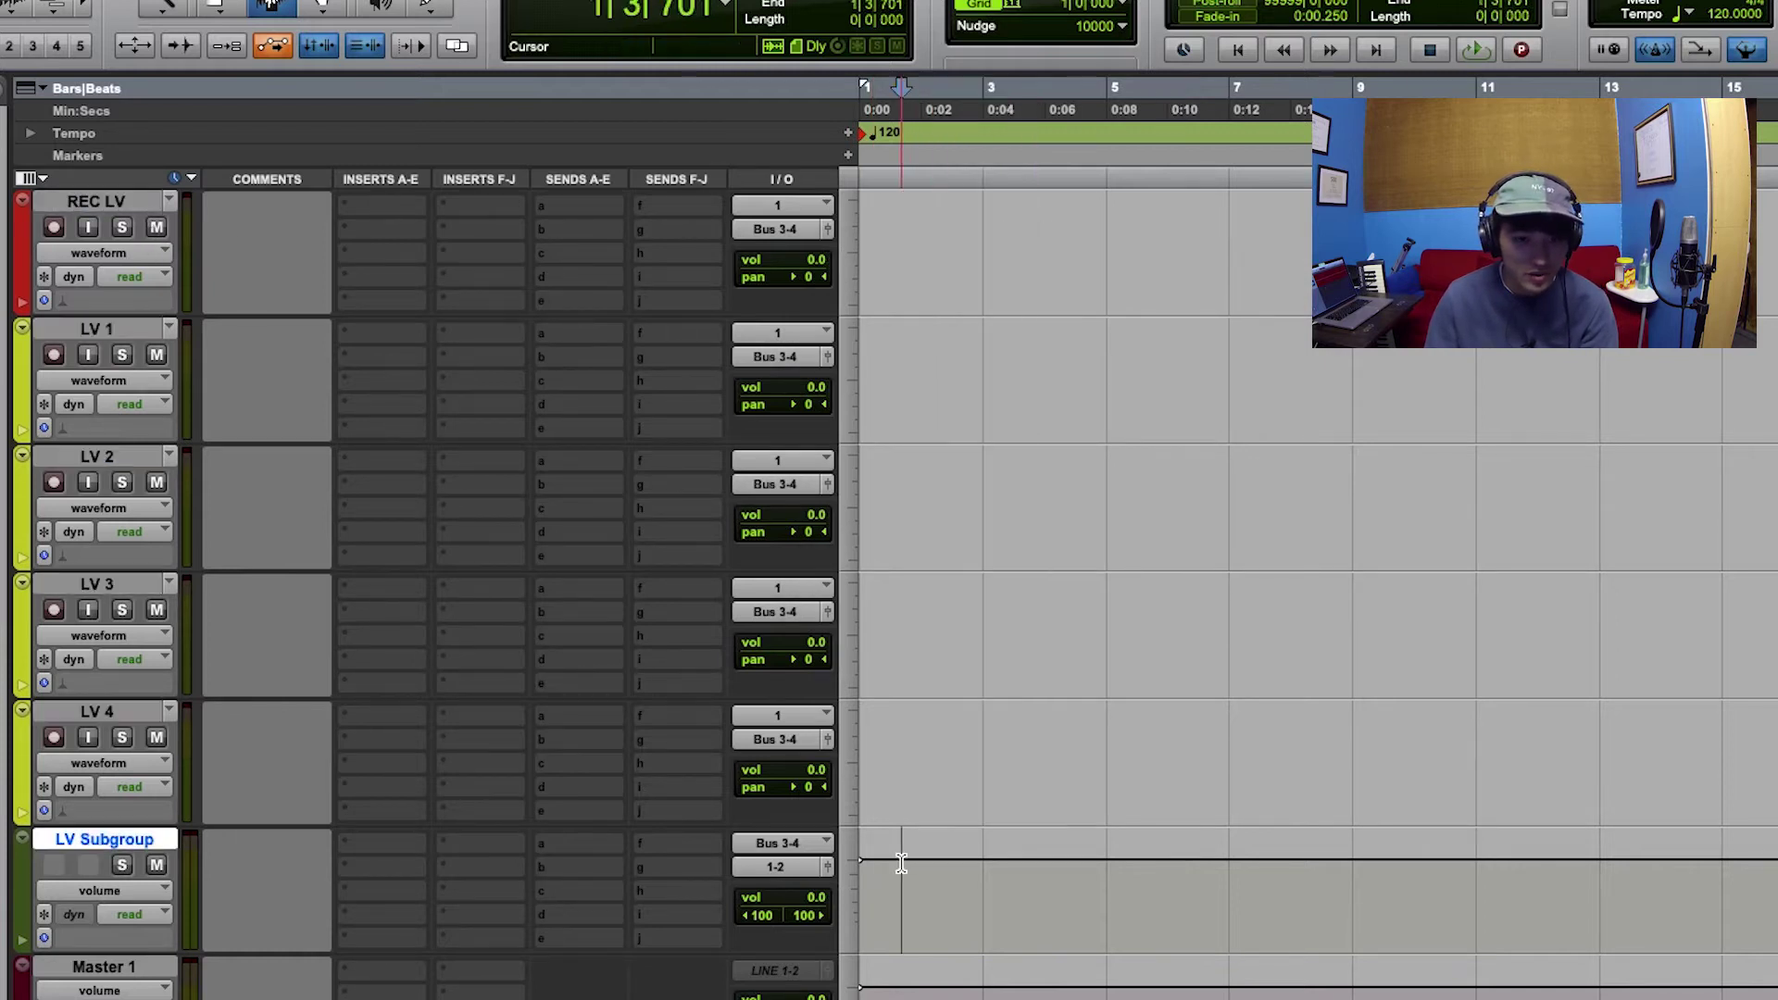
- Insert RCompressor on LV Subgroup's second insert slot, with threshold -16.9 and ratio 1.52
{"action": "left_click", "coordinate": [347, 870]}
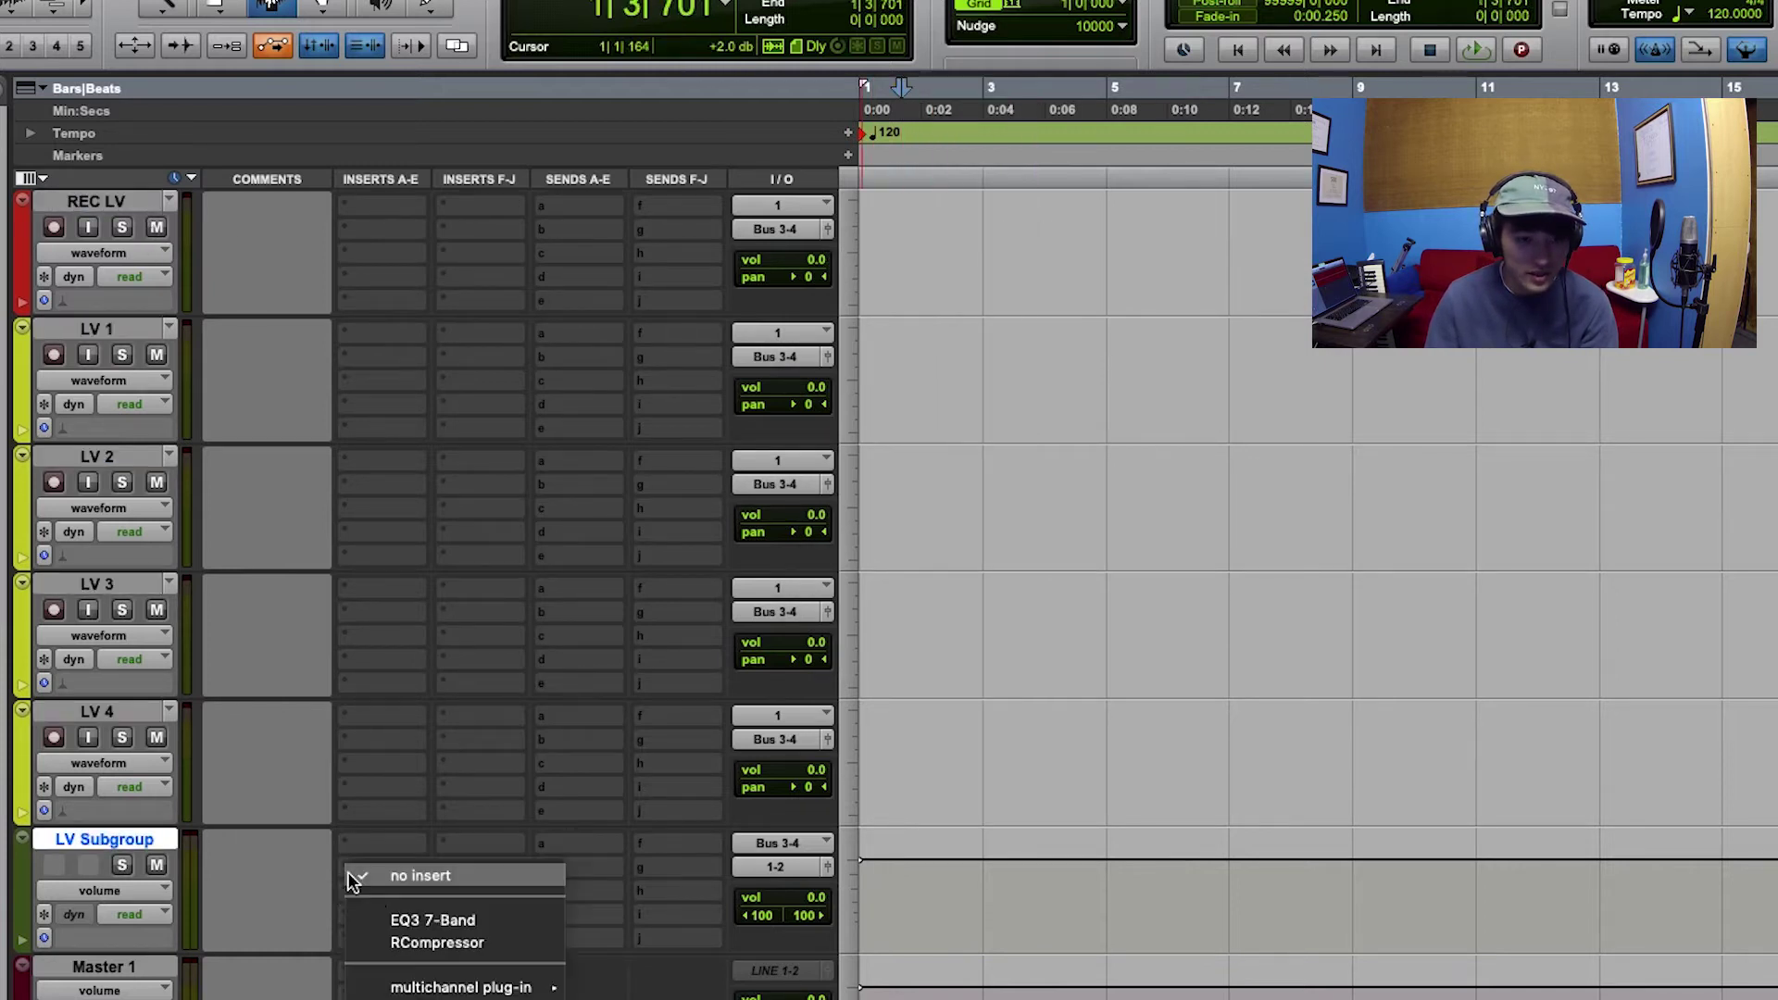
{"action": "left_click", "coordinate": [438, 952]}
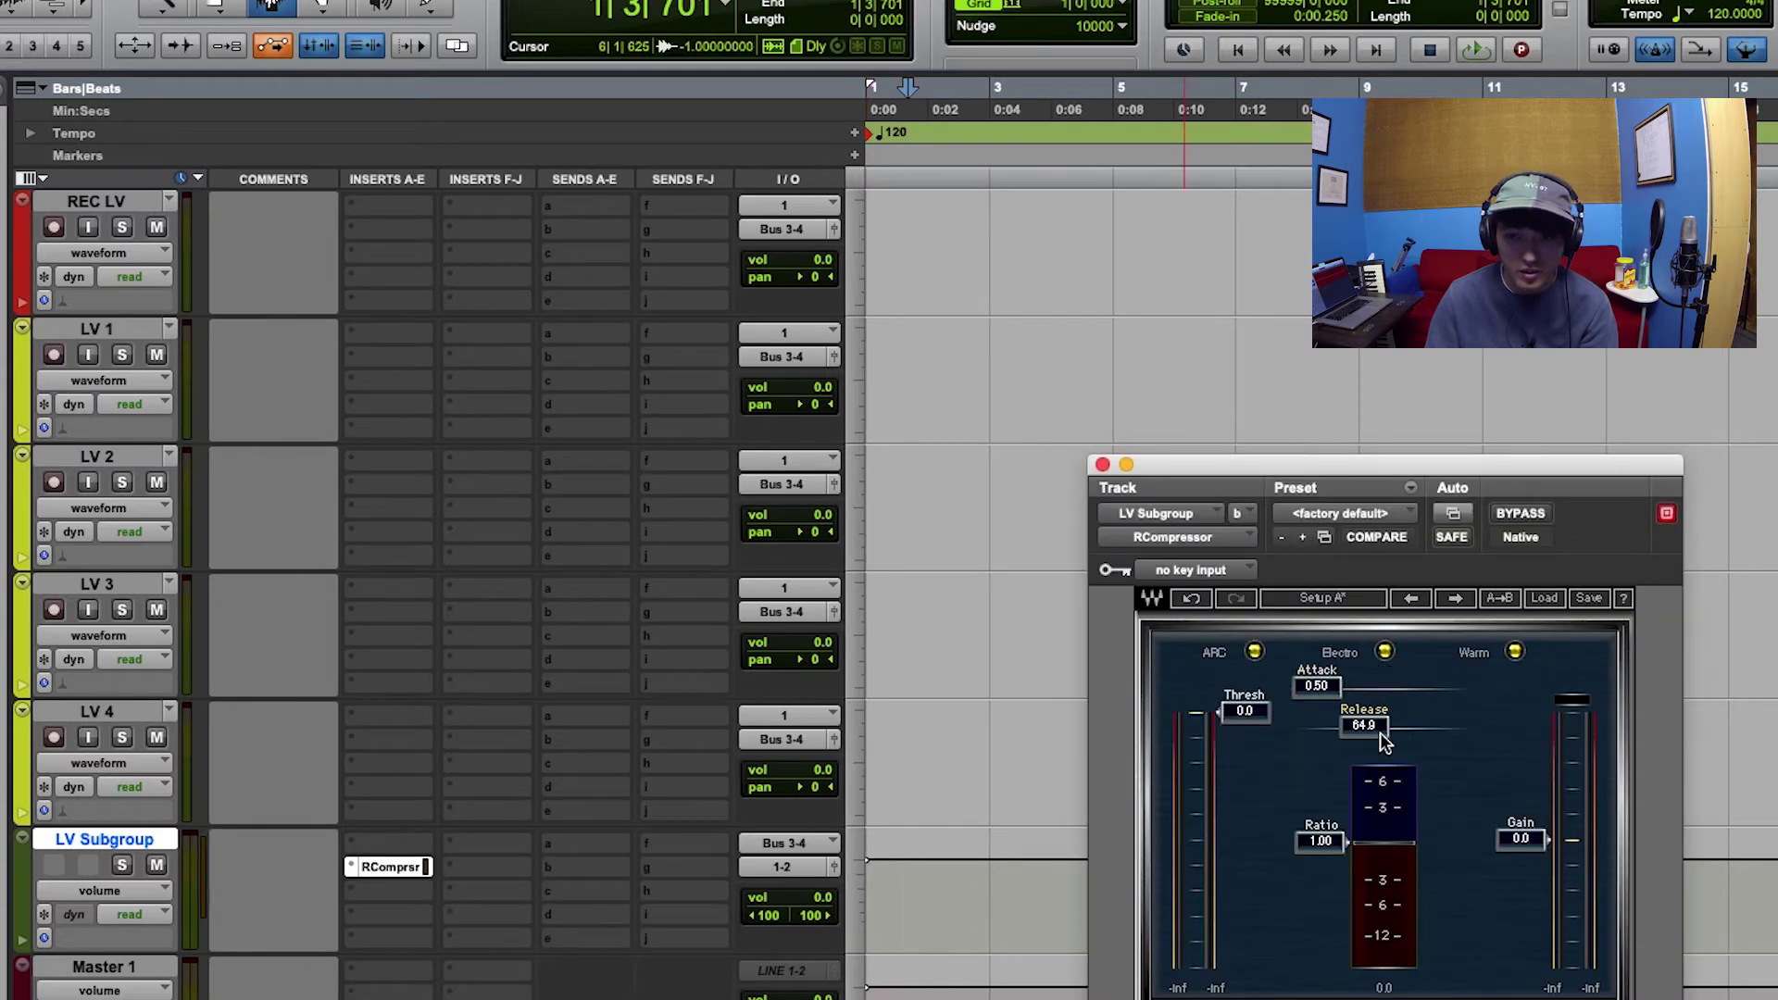
{"action": "left_click_drag", "start_coordinate": [1245, 711], "coordinate": [1245, 782]}
{"action": "left_click_drag", "start_coordinate": [1320, 841], "coordinate": [1320, 856]}
{"action": "left_click", "coordinate": [820, 898]}
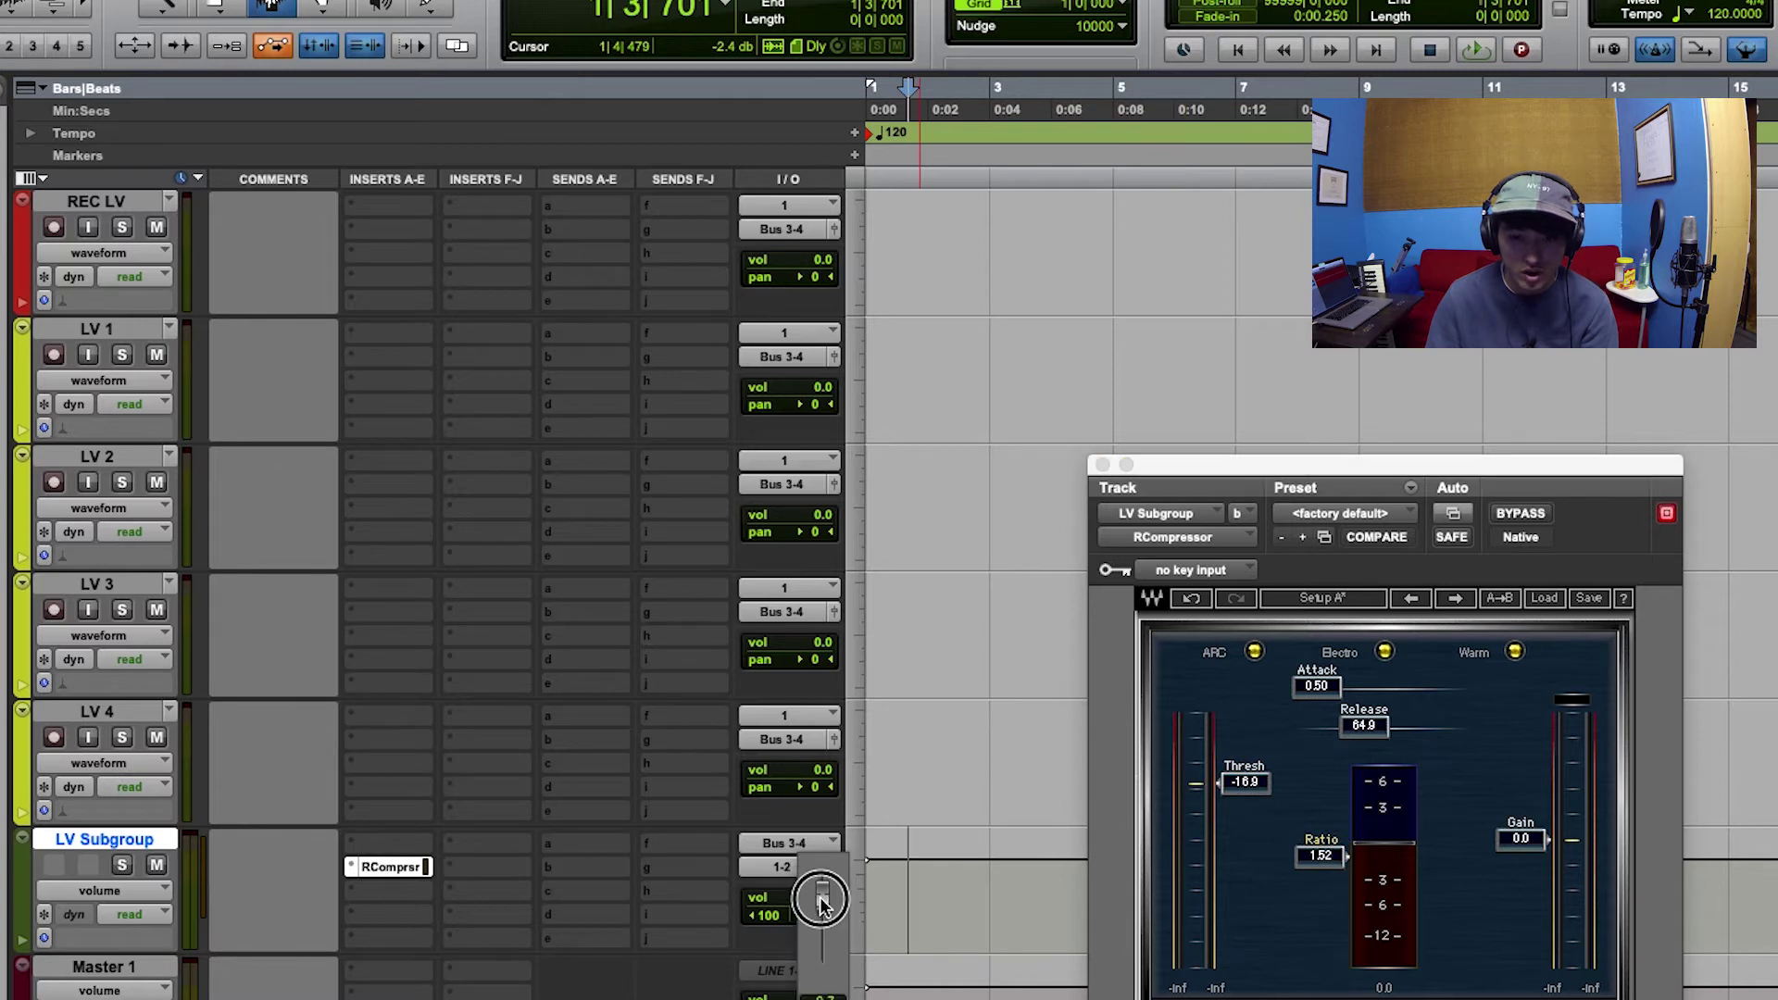
{"action": "left_click_drag", "start_coordinate": [820, 896], "coordinate": [825, 902]}
{"action": "left_click", "coordinate": [825, 903], "text": "alt"}
- Switch the LV Subgroup compressor from ARC to Manual release and set its gain to 3.7
{"action": "left_click", "coordinate": [1253, 651]}
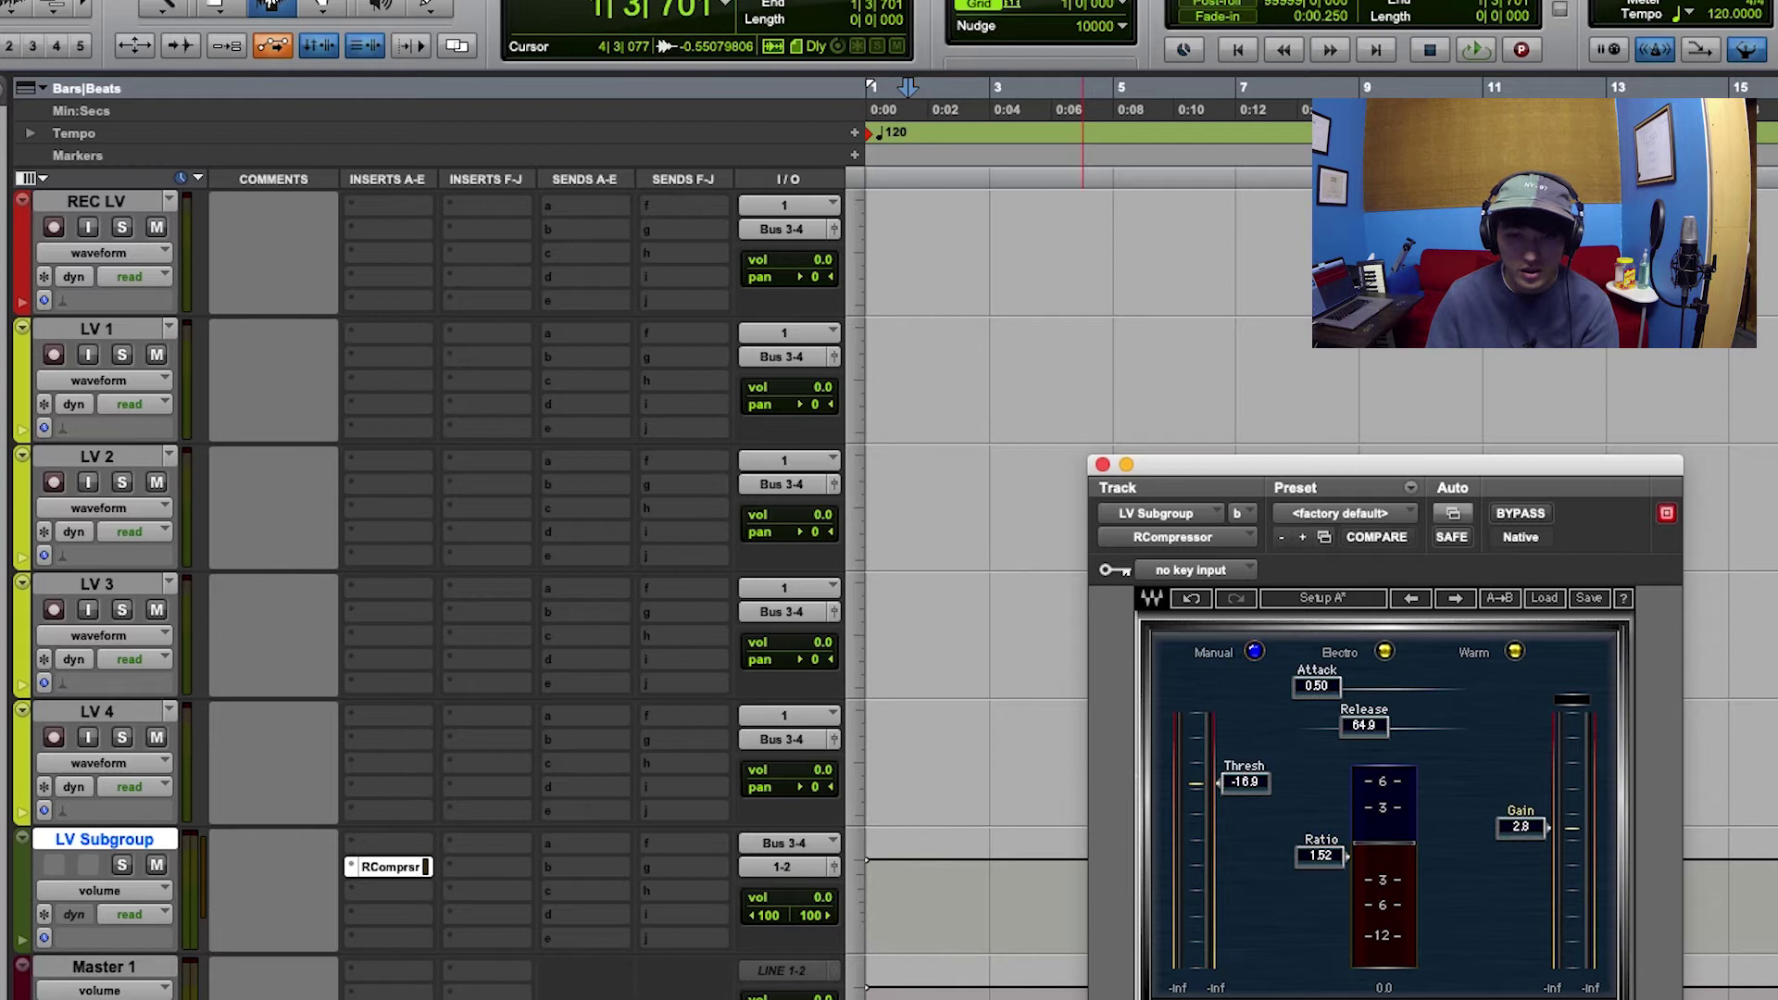
- Enable record and input monitoring on REC LV and start recording a test take through the subgroup
{"action": "left_click", "coordinate": [126, 199]}
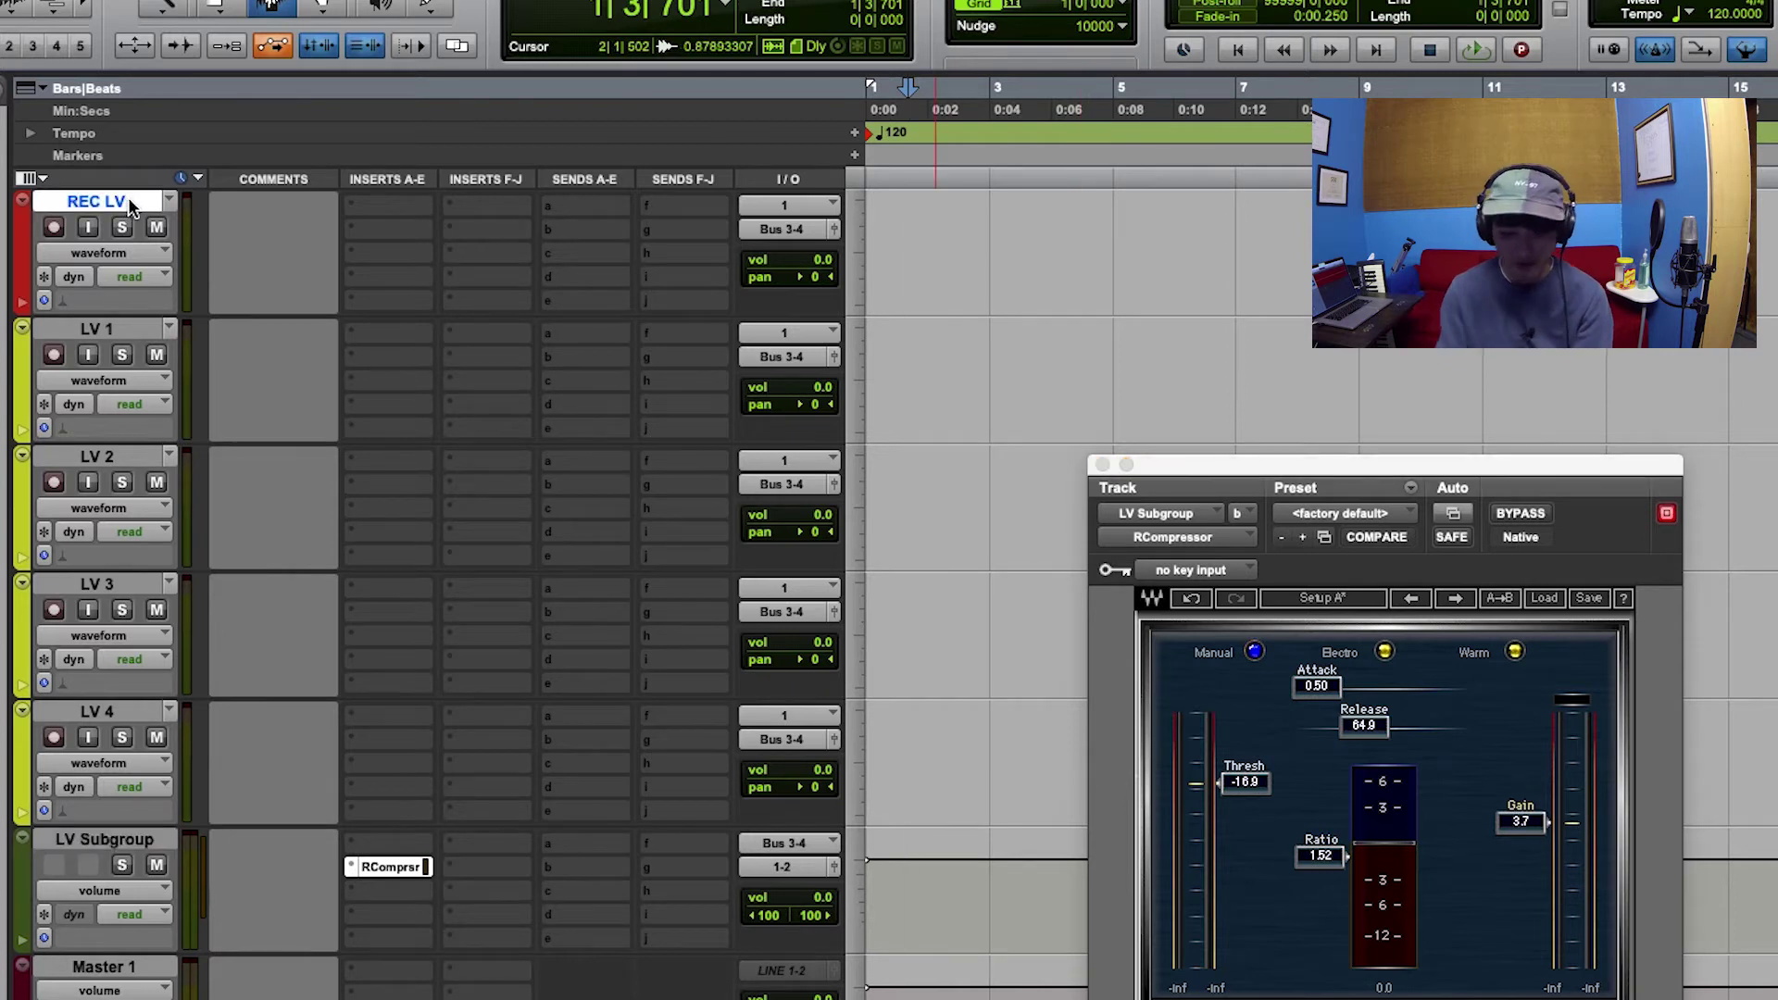
{"action": "key", "text": "shift+i"}
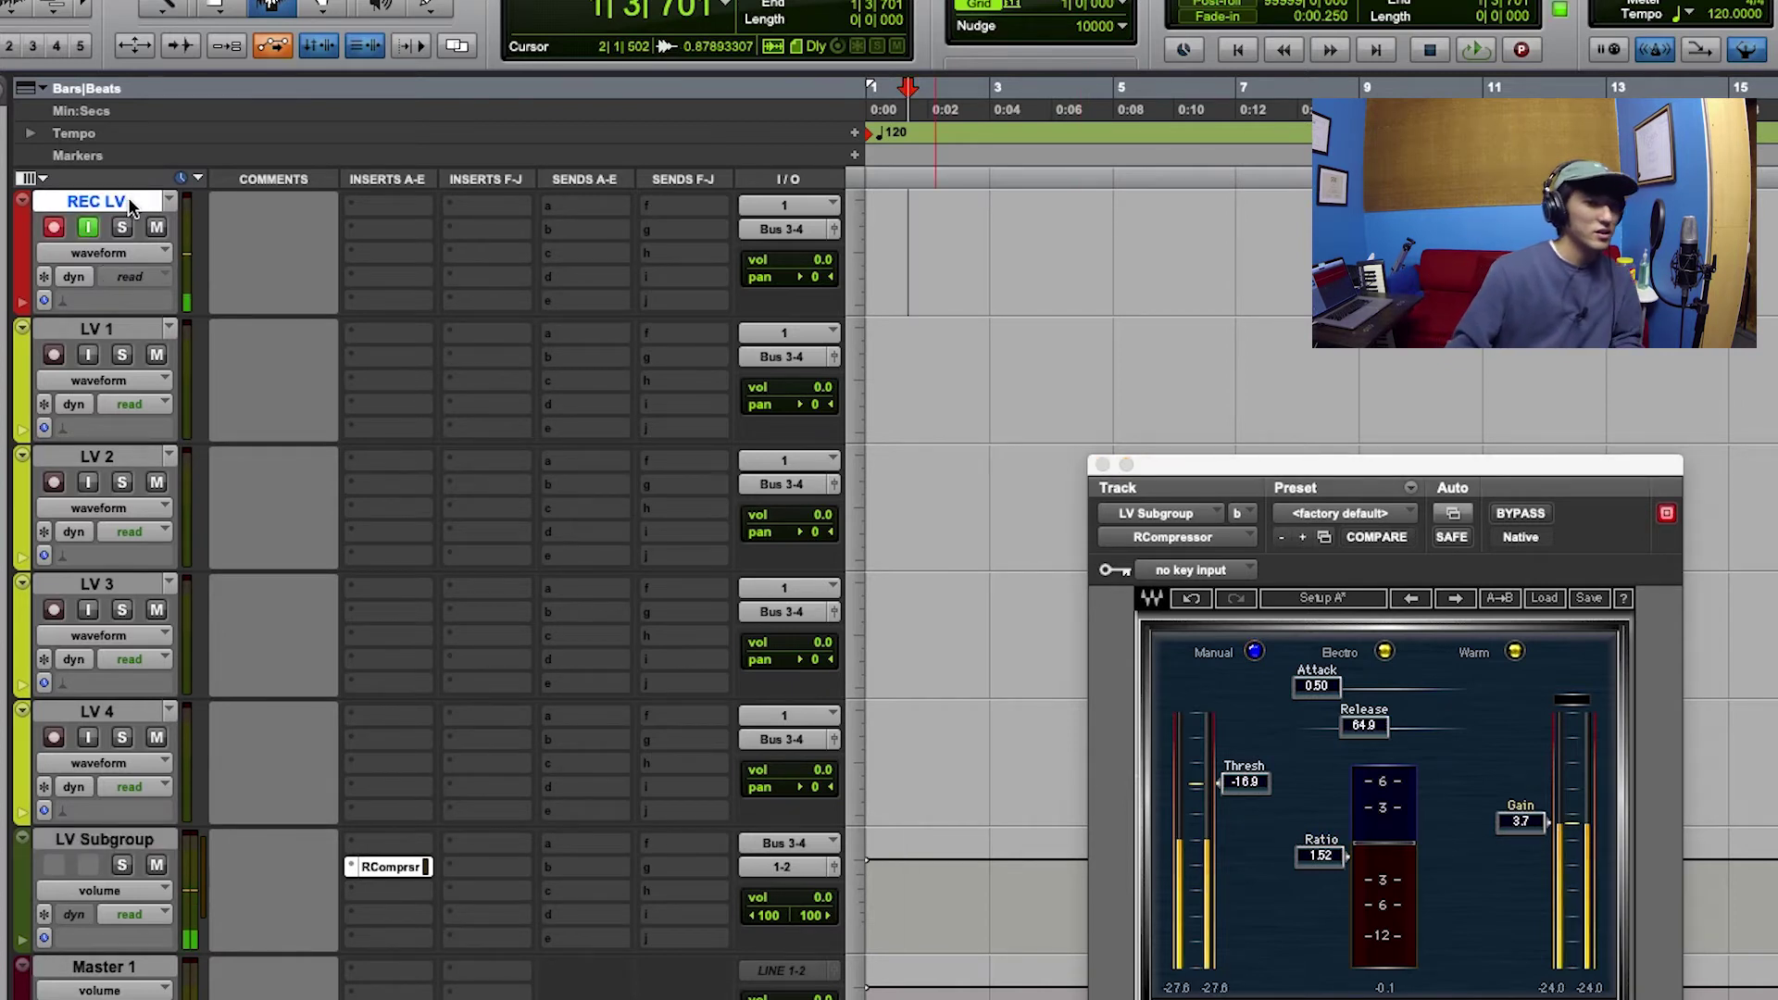
{"action": "key", "text": "super+space"}
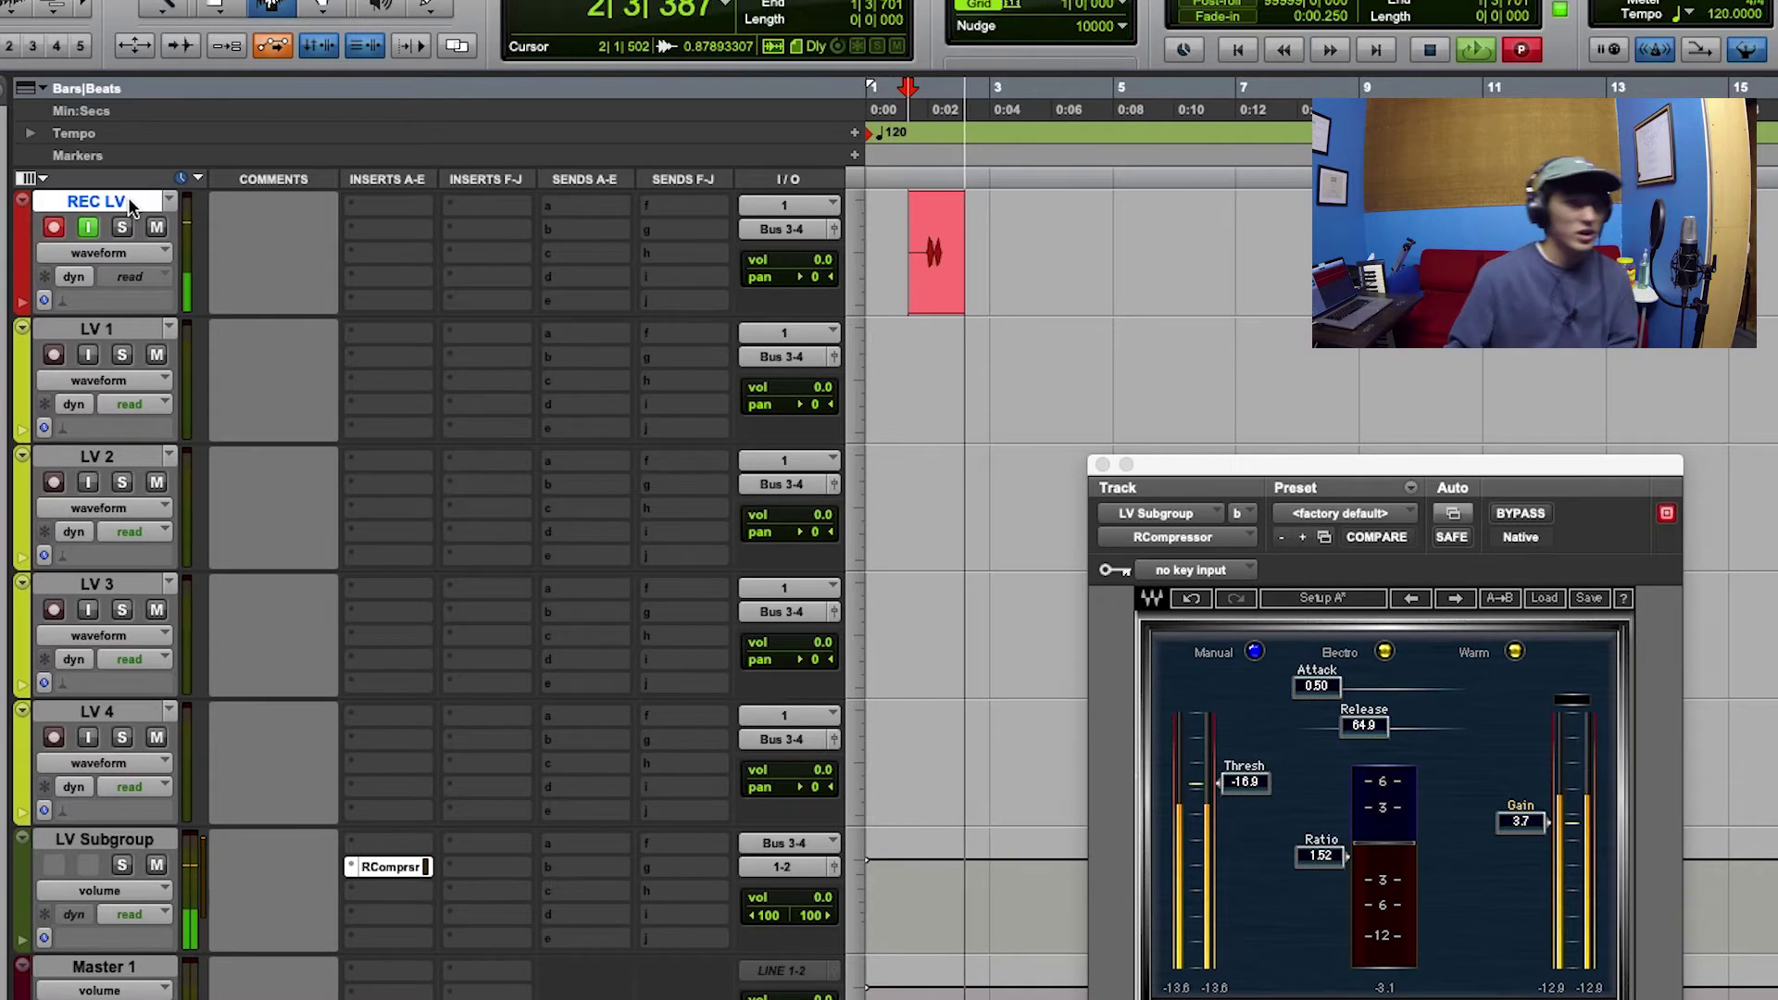
- Stop the take, copy its clip from REC LV to LV 1, and give REC LV a new empty playlist
{"action": "key", "text": "space"}
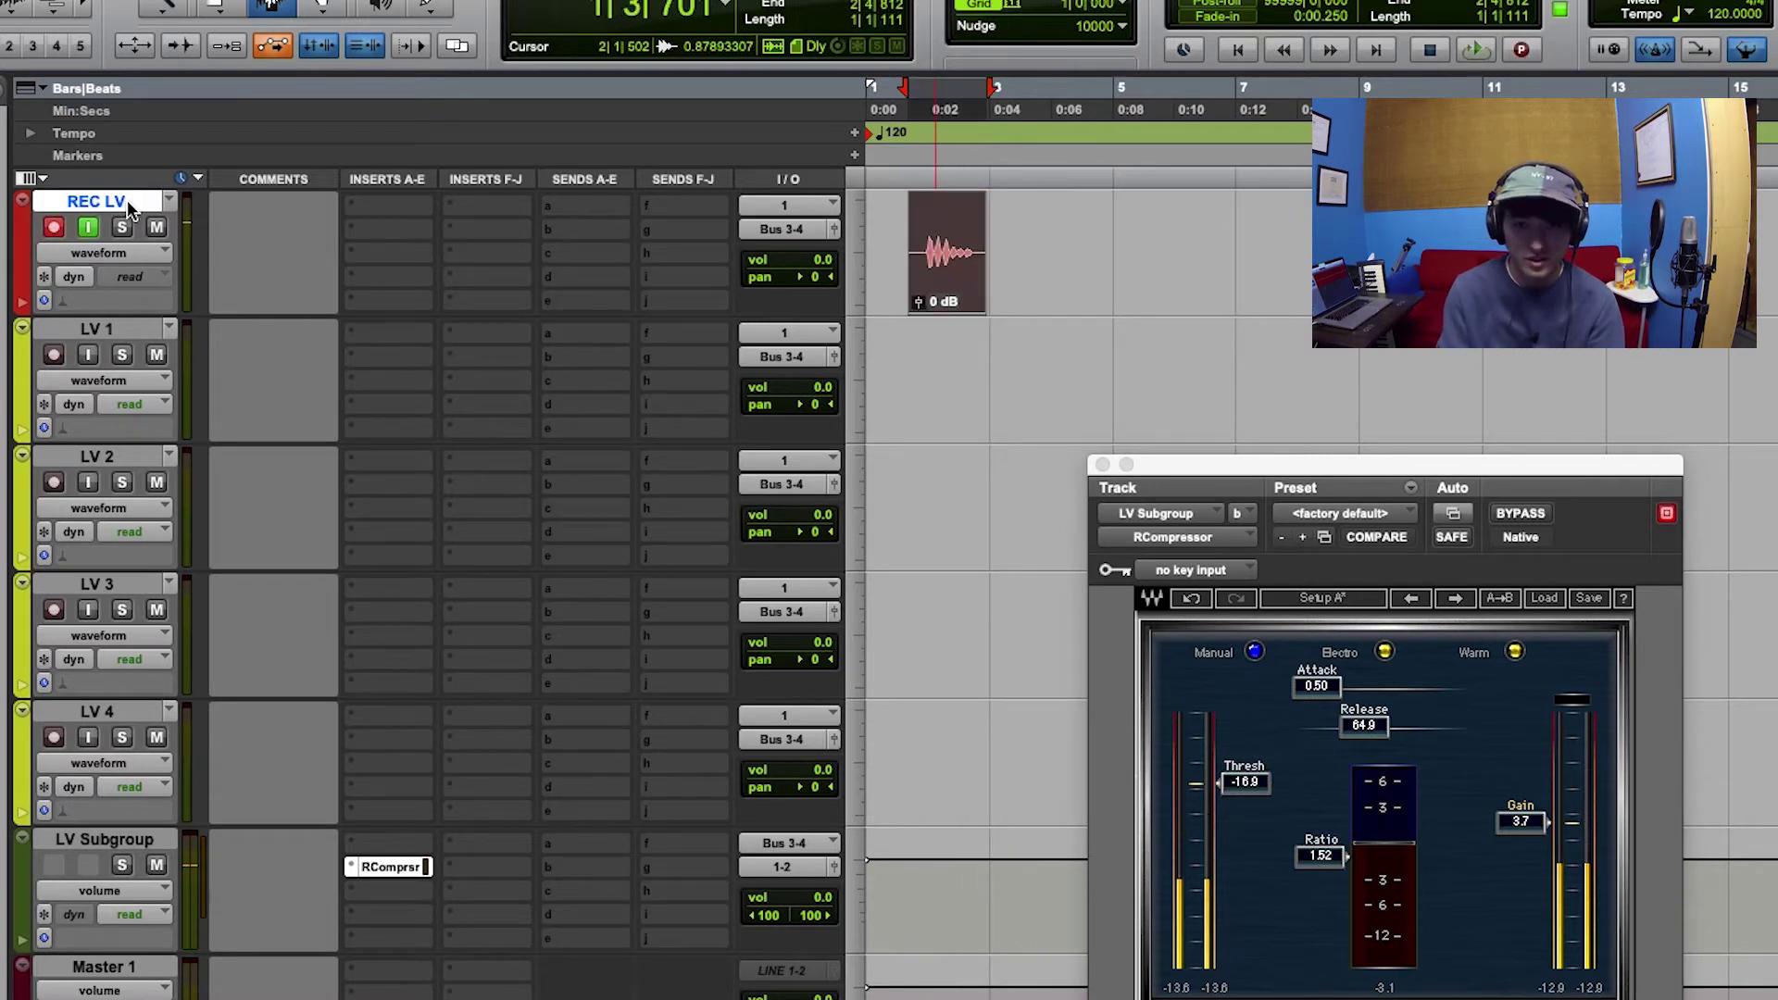
{"action": "key", "text": "super+c"}
{"action": "key", "text": "semicolon"}
{"action": "key", "text": "super+v"}
{"action": "key", "text": "p"}
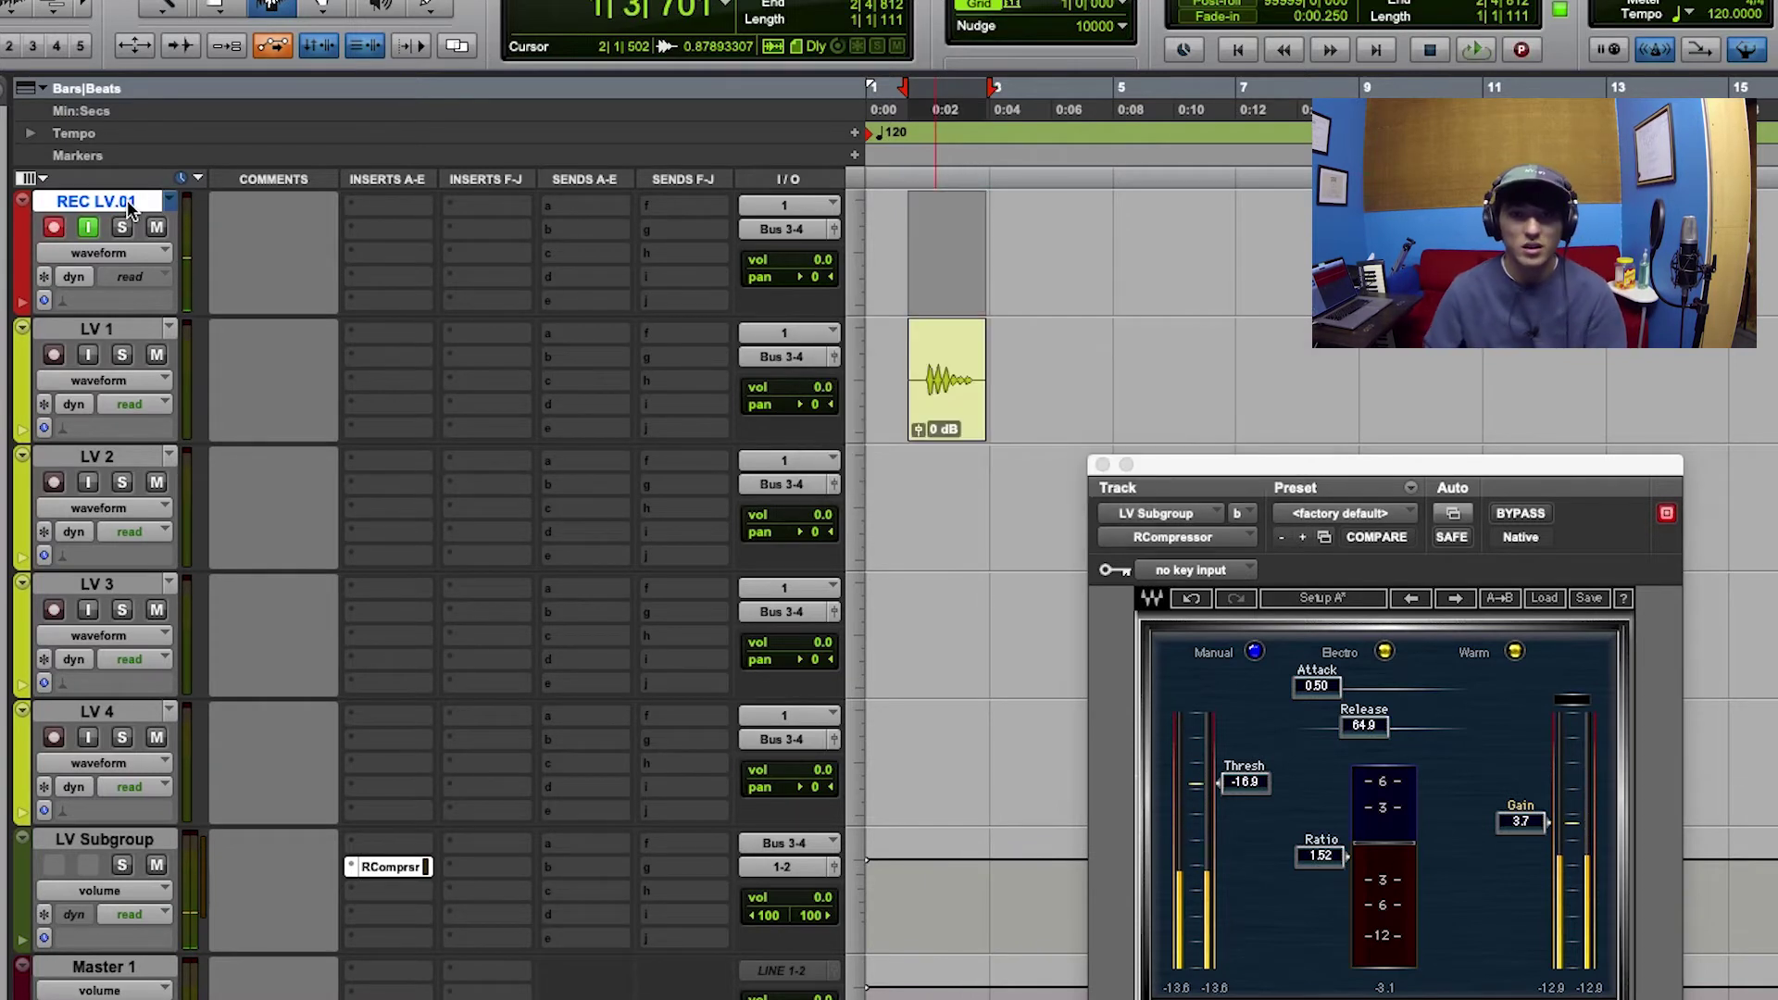
{"action": "key", "text": "Delete"}
- Record a second take on REC LV at the same position and copy its clip to LV 2
{"action": "key", "text": "super+space"}
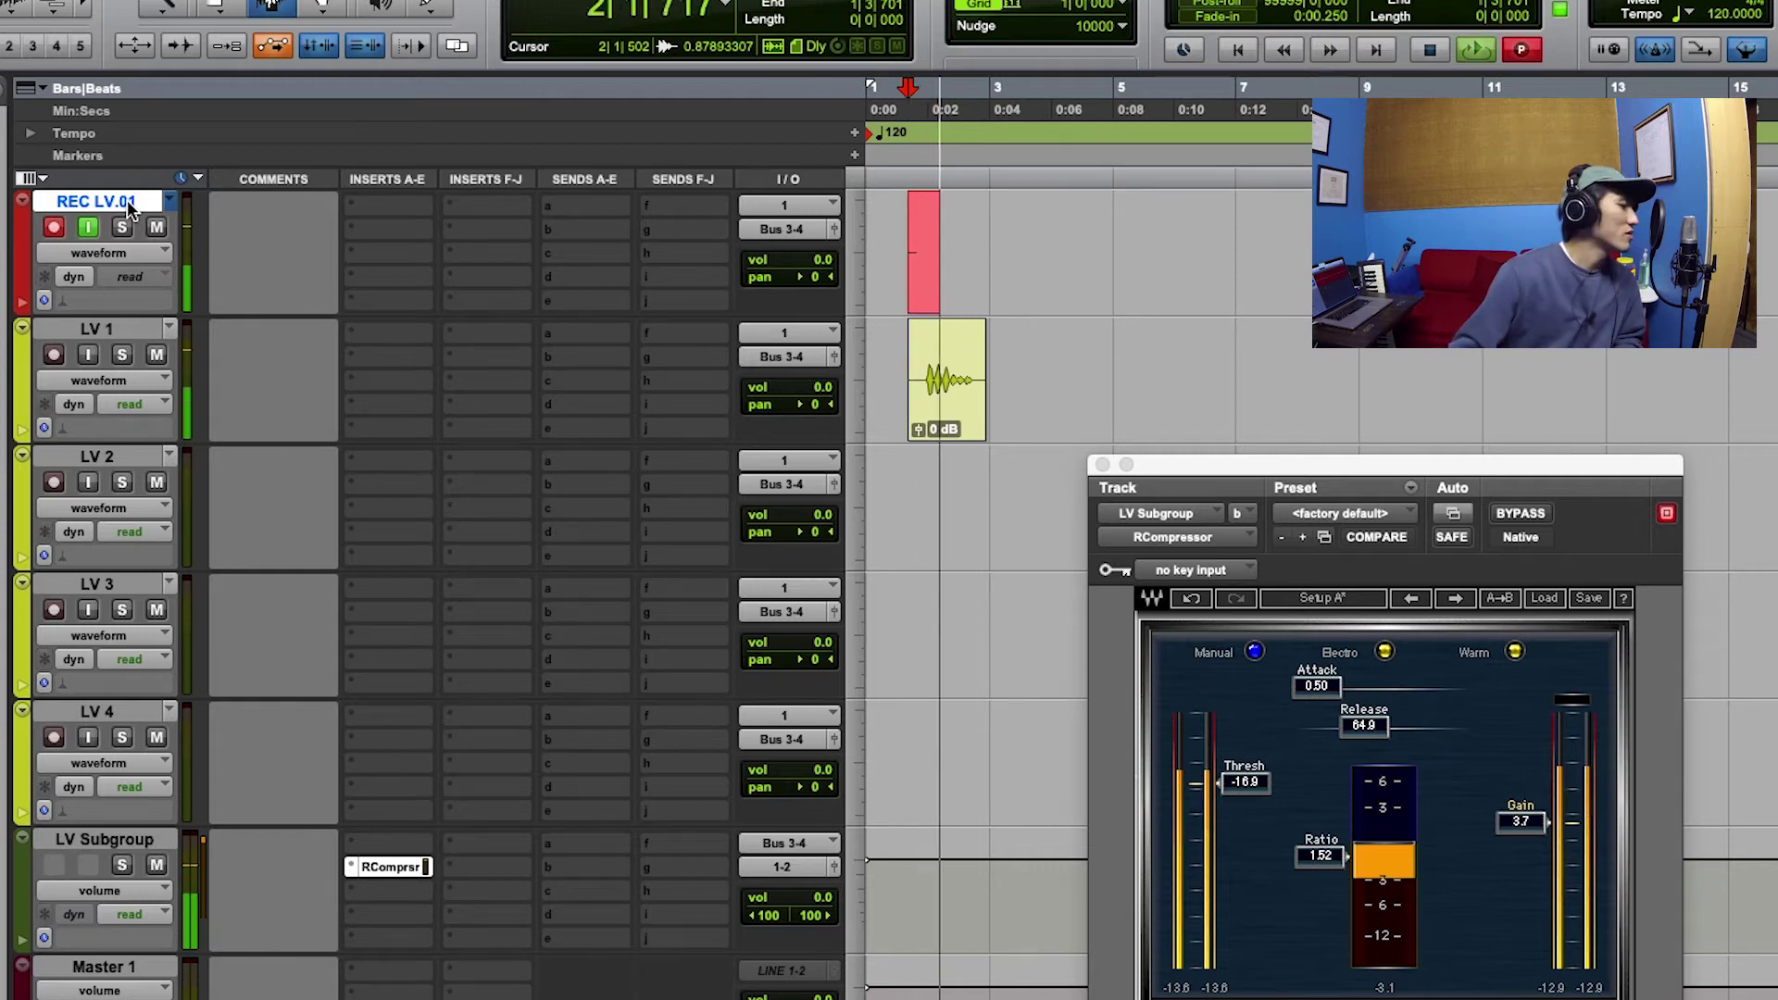
{"action": "key", "text": "space"}
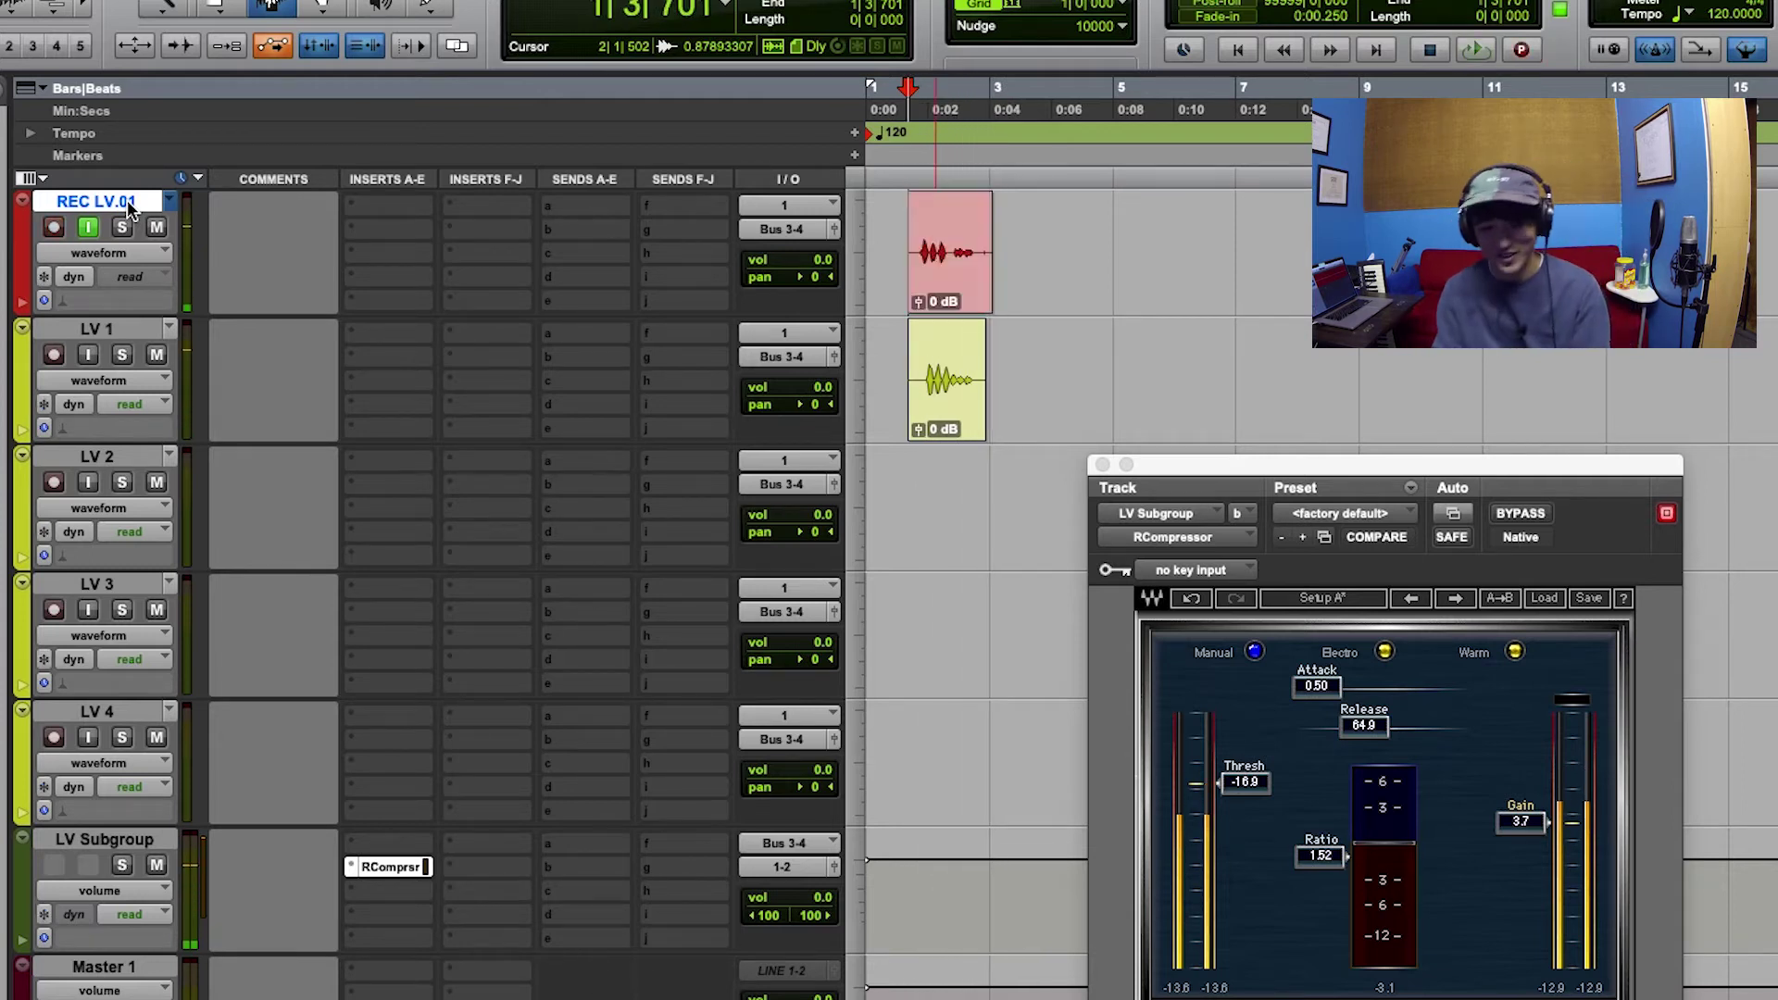
{"action": "key", "text": "semicolon"}
{"action": "key", "text": "semicolon"}
{"action": "key", "text": "super+v"}
{"action": "key", "text": "p"}
{"action": "key", "text": "p"}
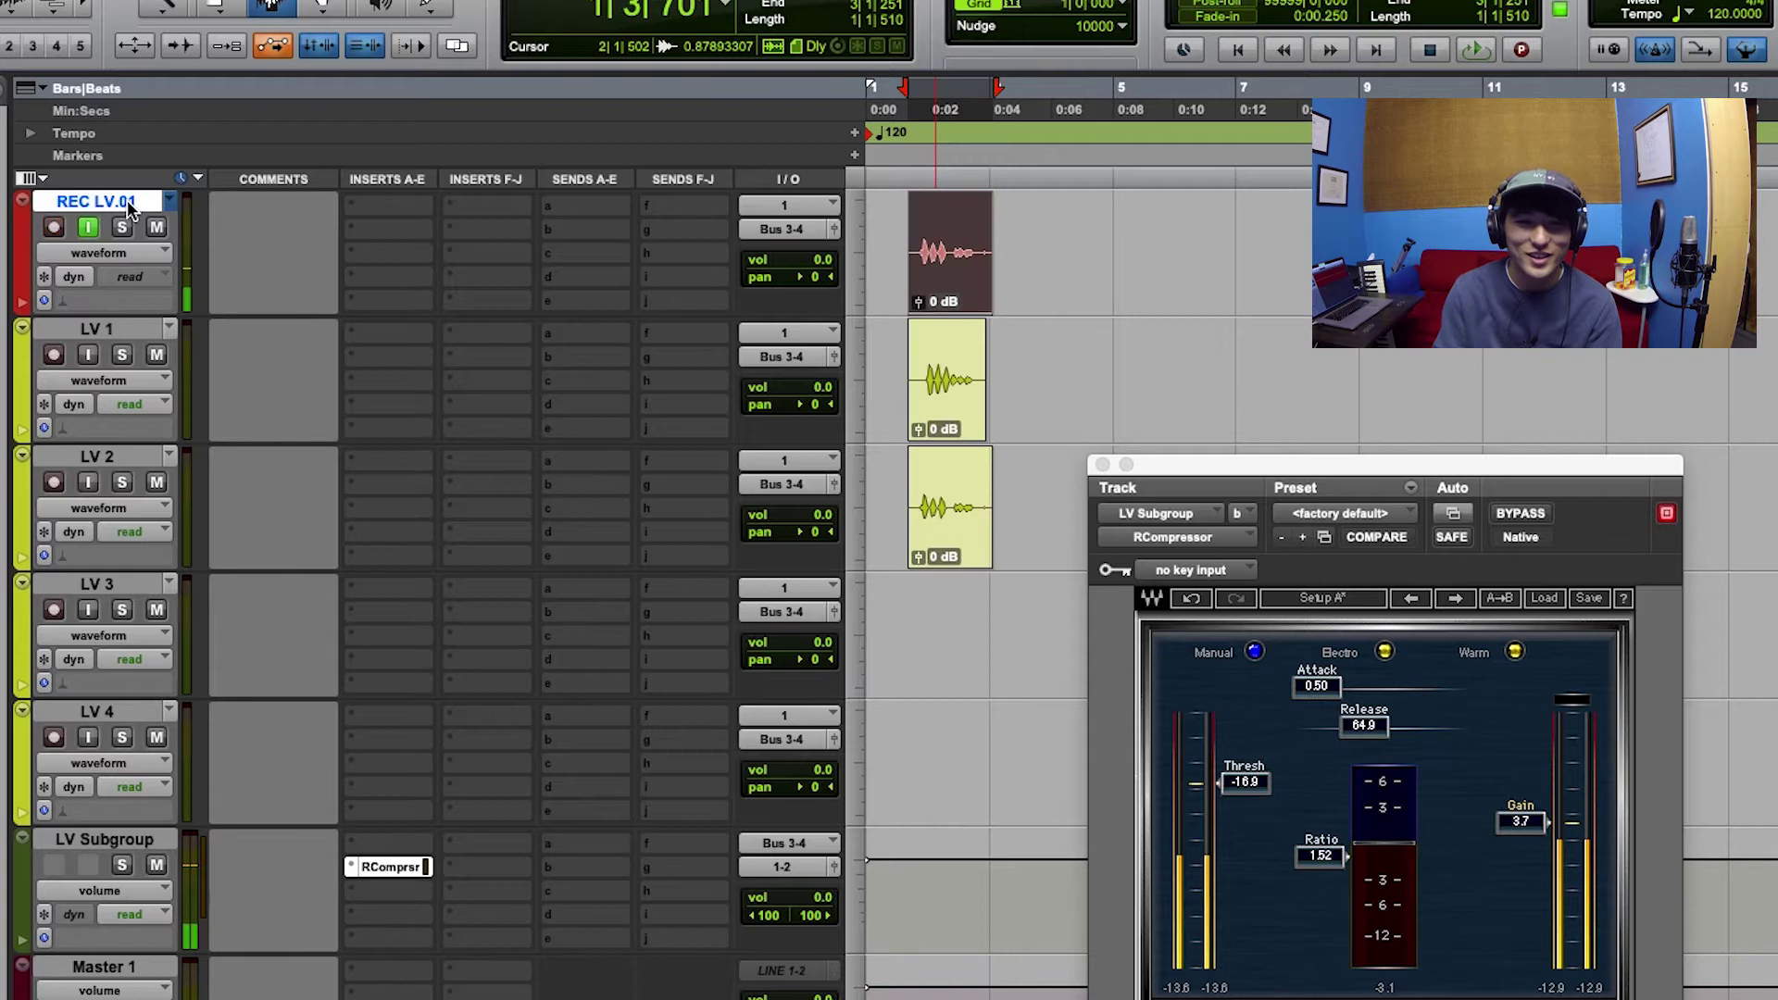
- Create another empty playlist on REC LV, keeping the copied takes on LV 1 and LV 2
{"action": "key", "text": "ctrl+backslash"}
{"action": "key", "text": "Return"}
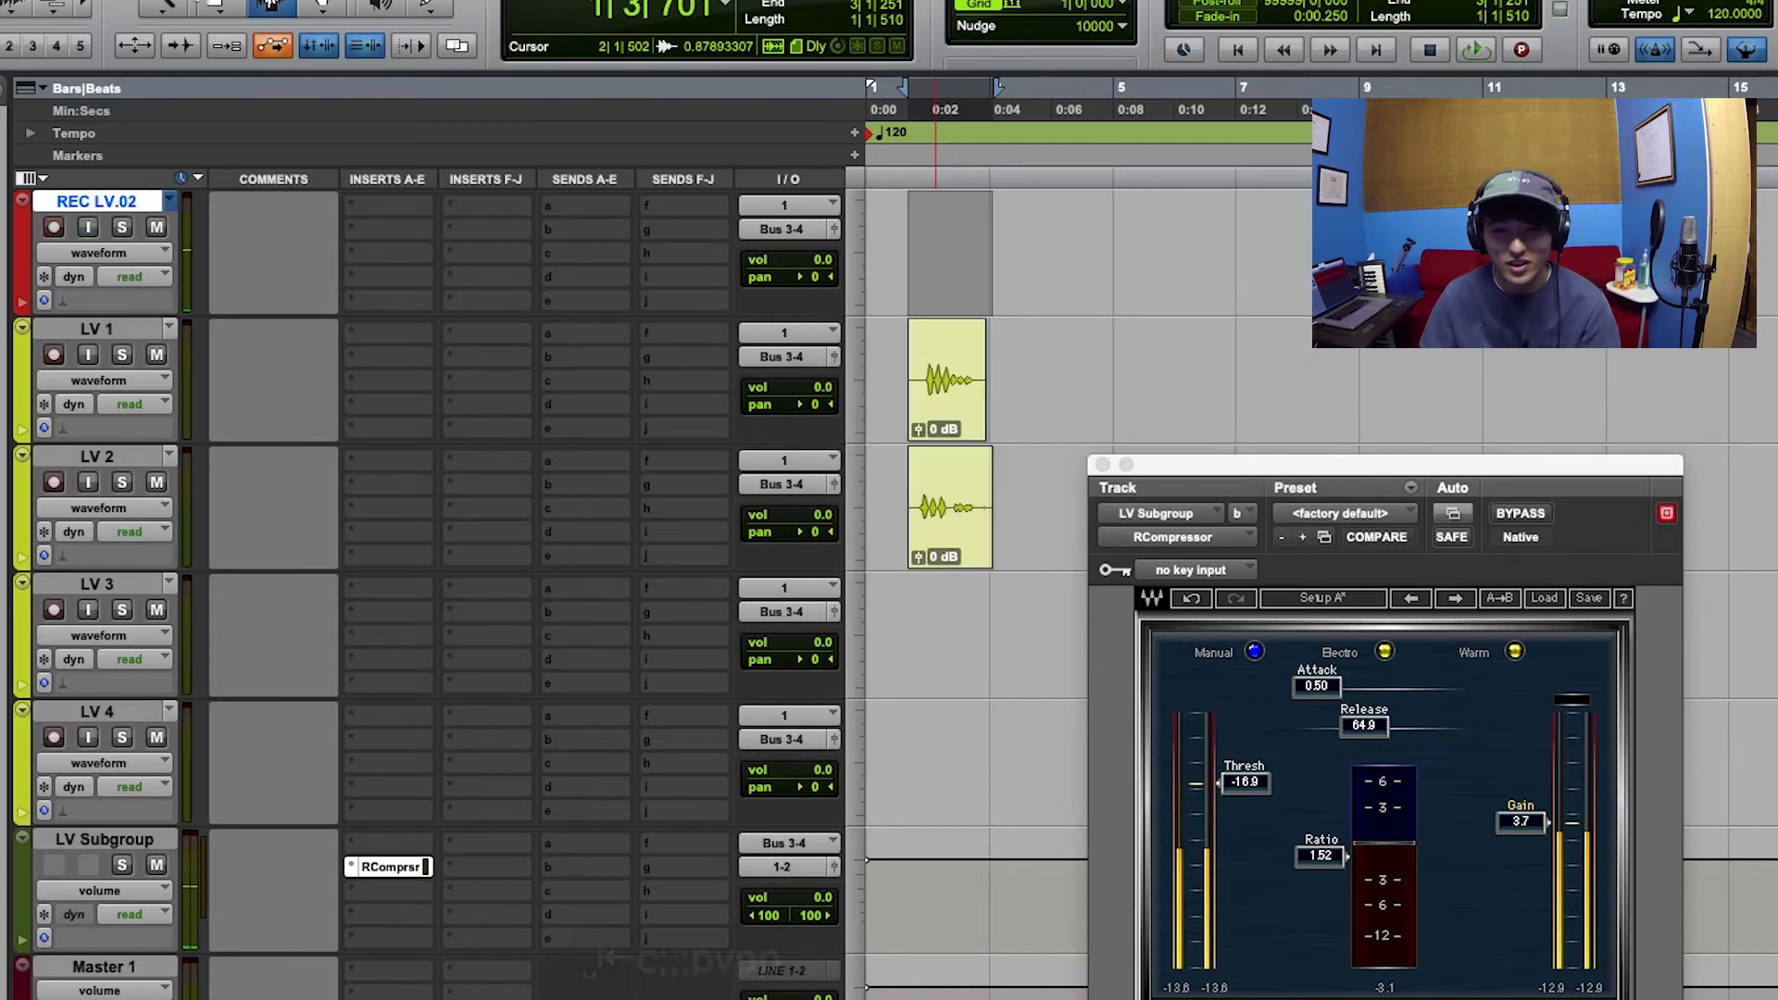
{"action": "key", "text": "p"}
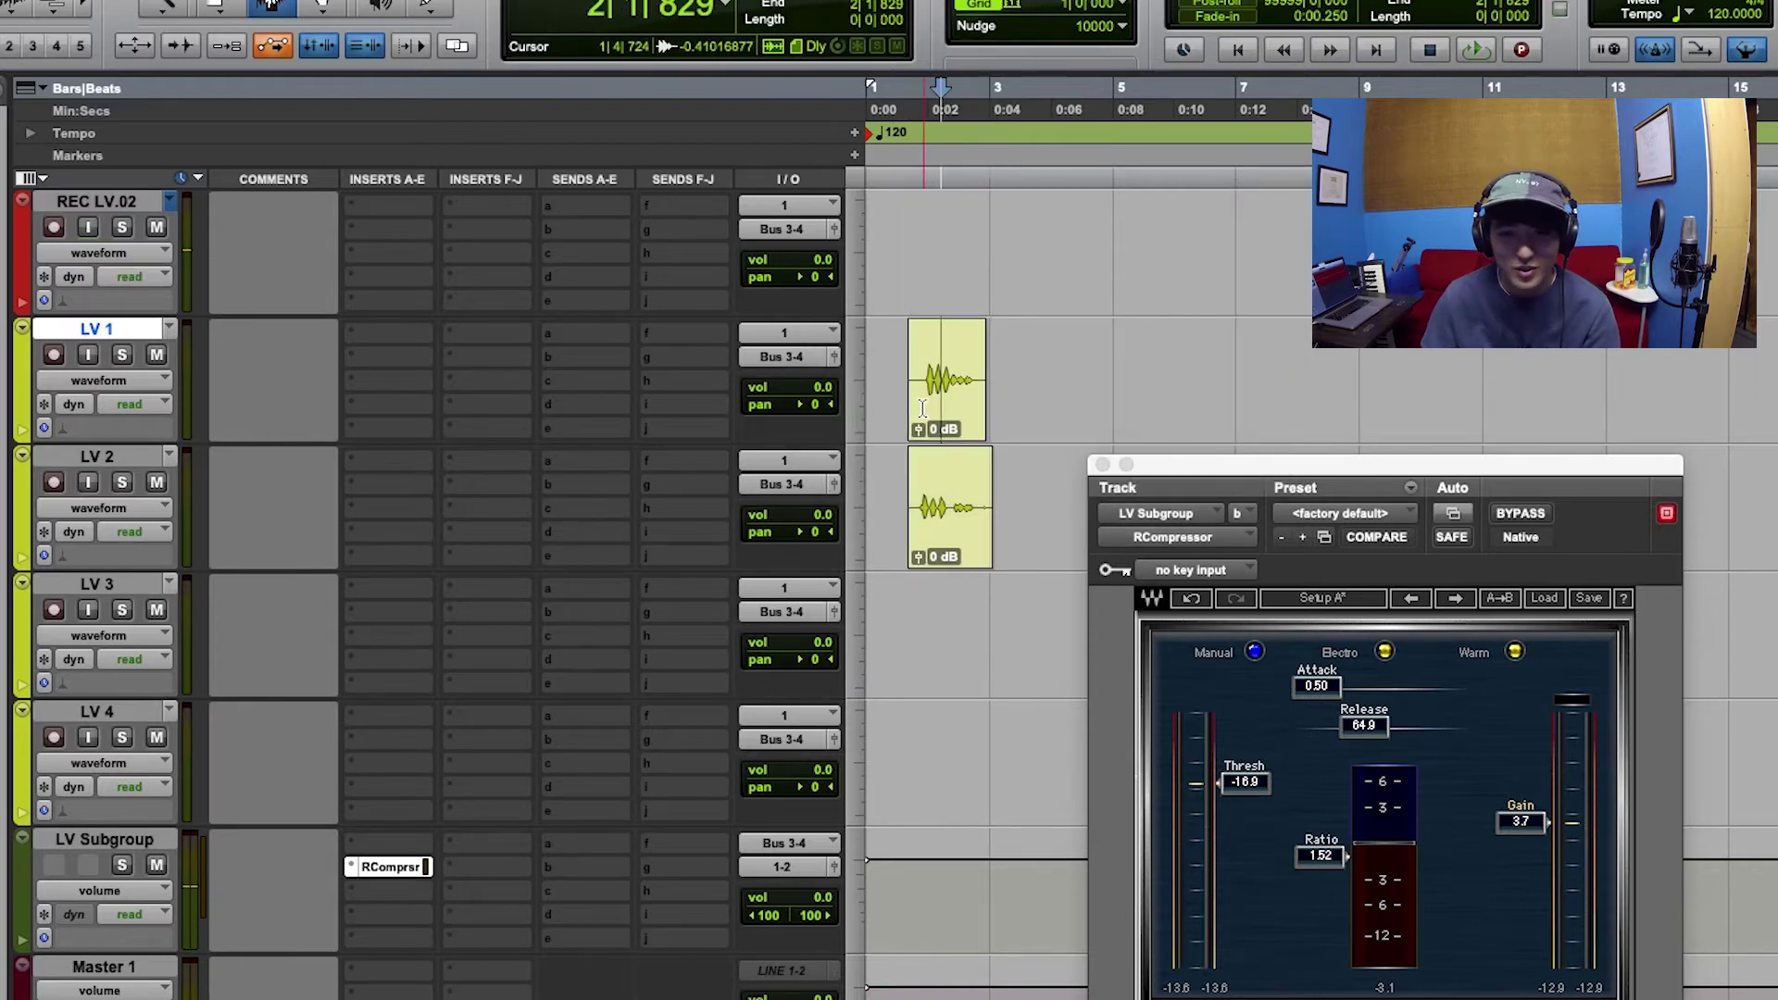
- Move the compressor window clear of the clips and play the LV 1 and LV 2 takes together from just before the vocals
{"action": "key", "text": "super+bracketright"}
{"action": "key", "text": "super+bracketright"}
{"action": "key", "text": "super+bracketright"}
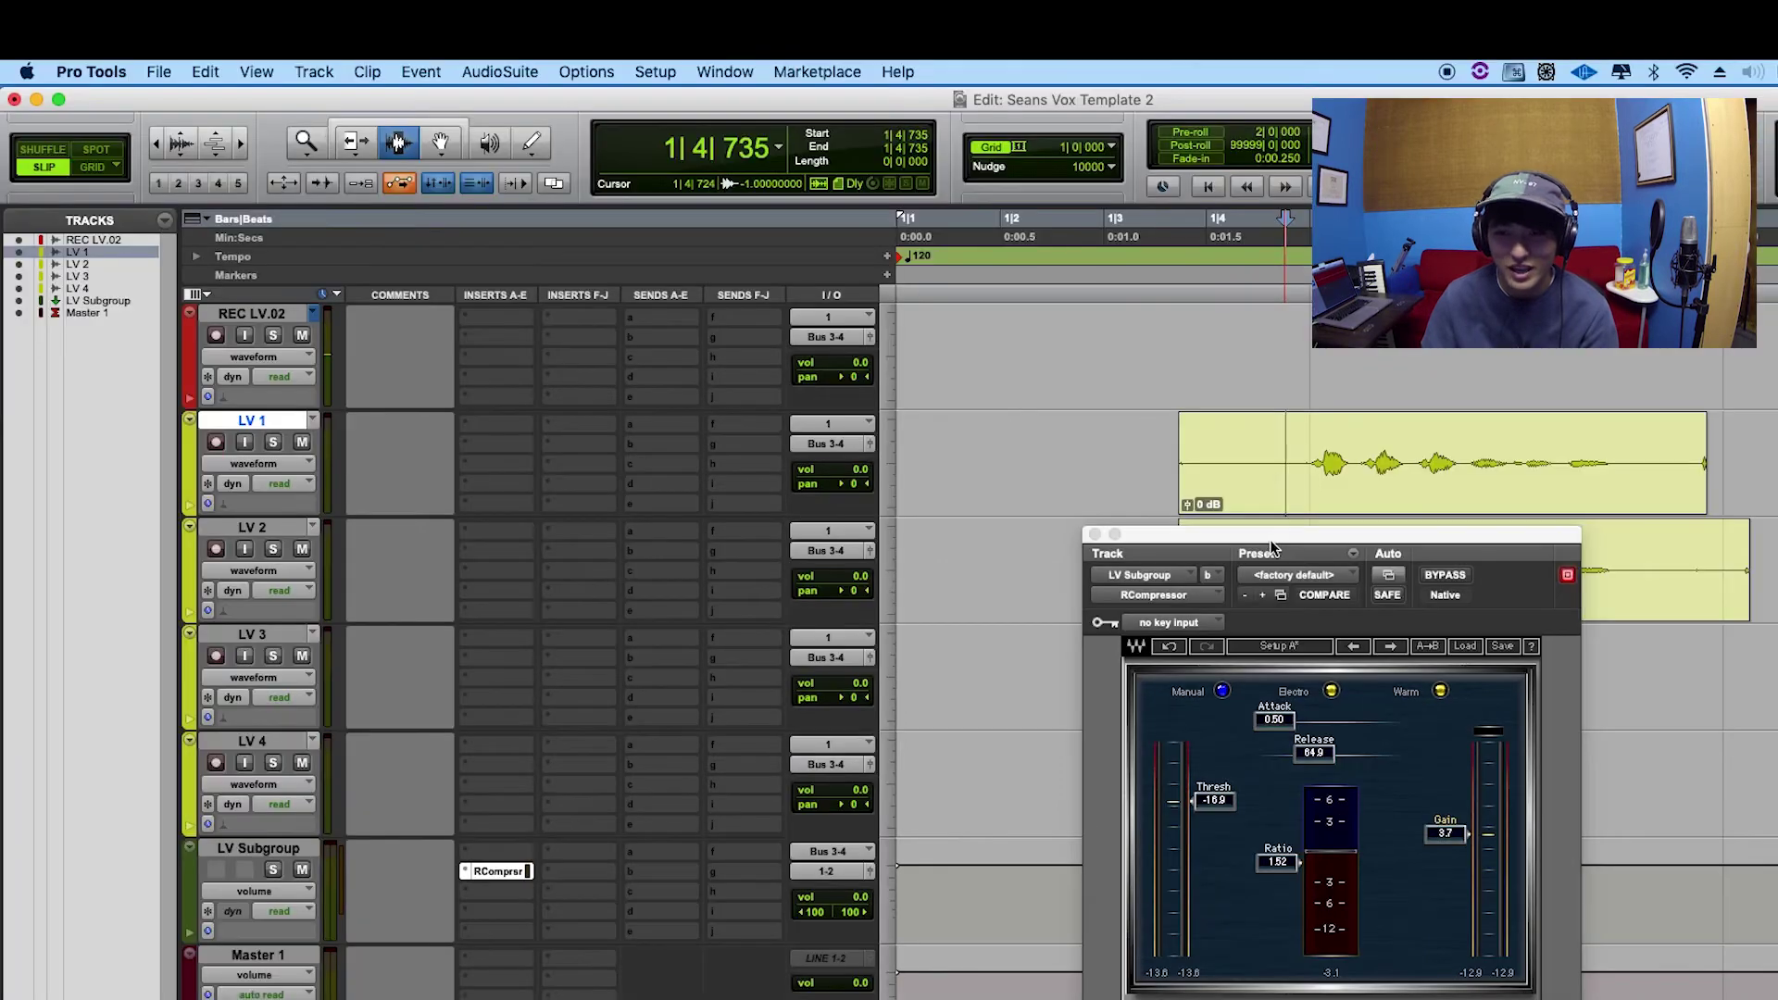
{"action": "key", "text": "semicolon"}
{"action": "left_click_drag", "start_coordinate": [1262, 527], "coordinate": [1372, 696]}
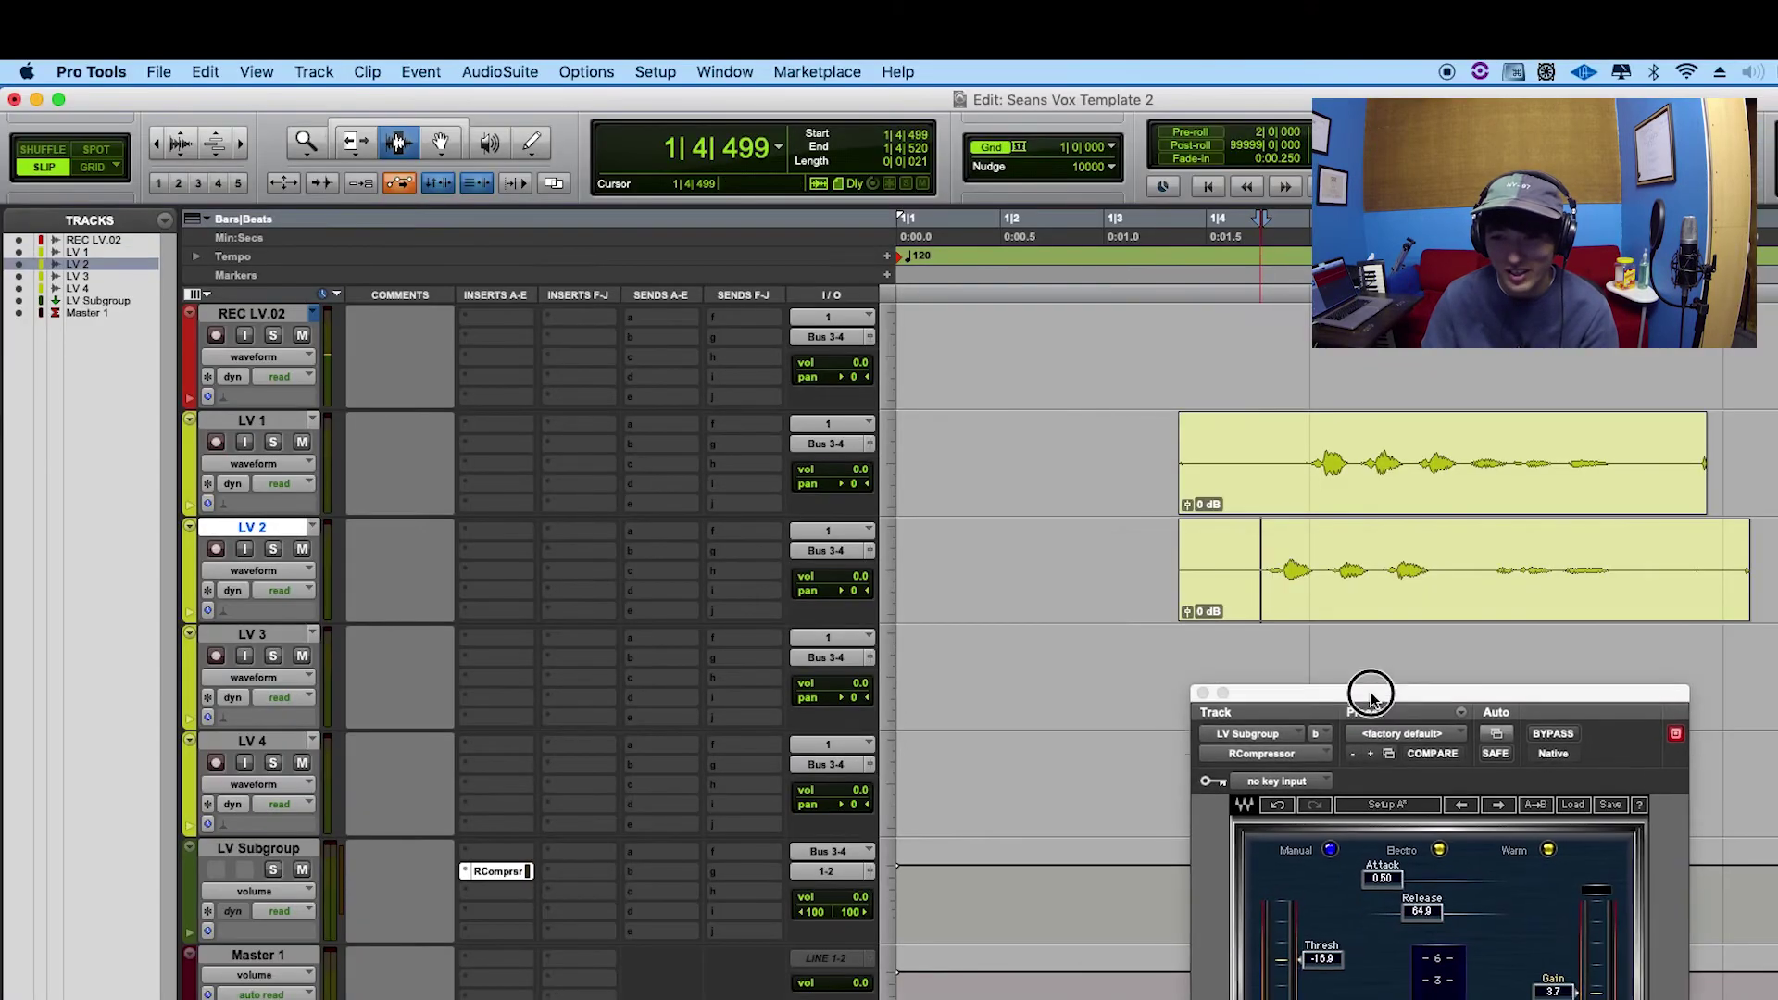
{"action": "double_click", "coordinate": [1277, 583]}
{"action": "left_click", "coordinate": [1223, 604]}
{"action": "key", "text": "space"}
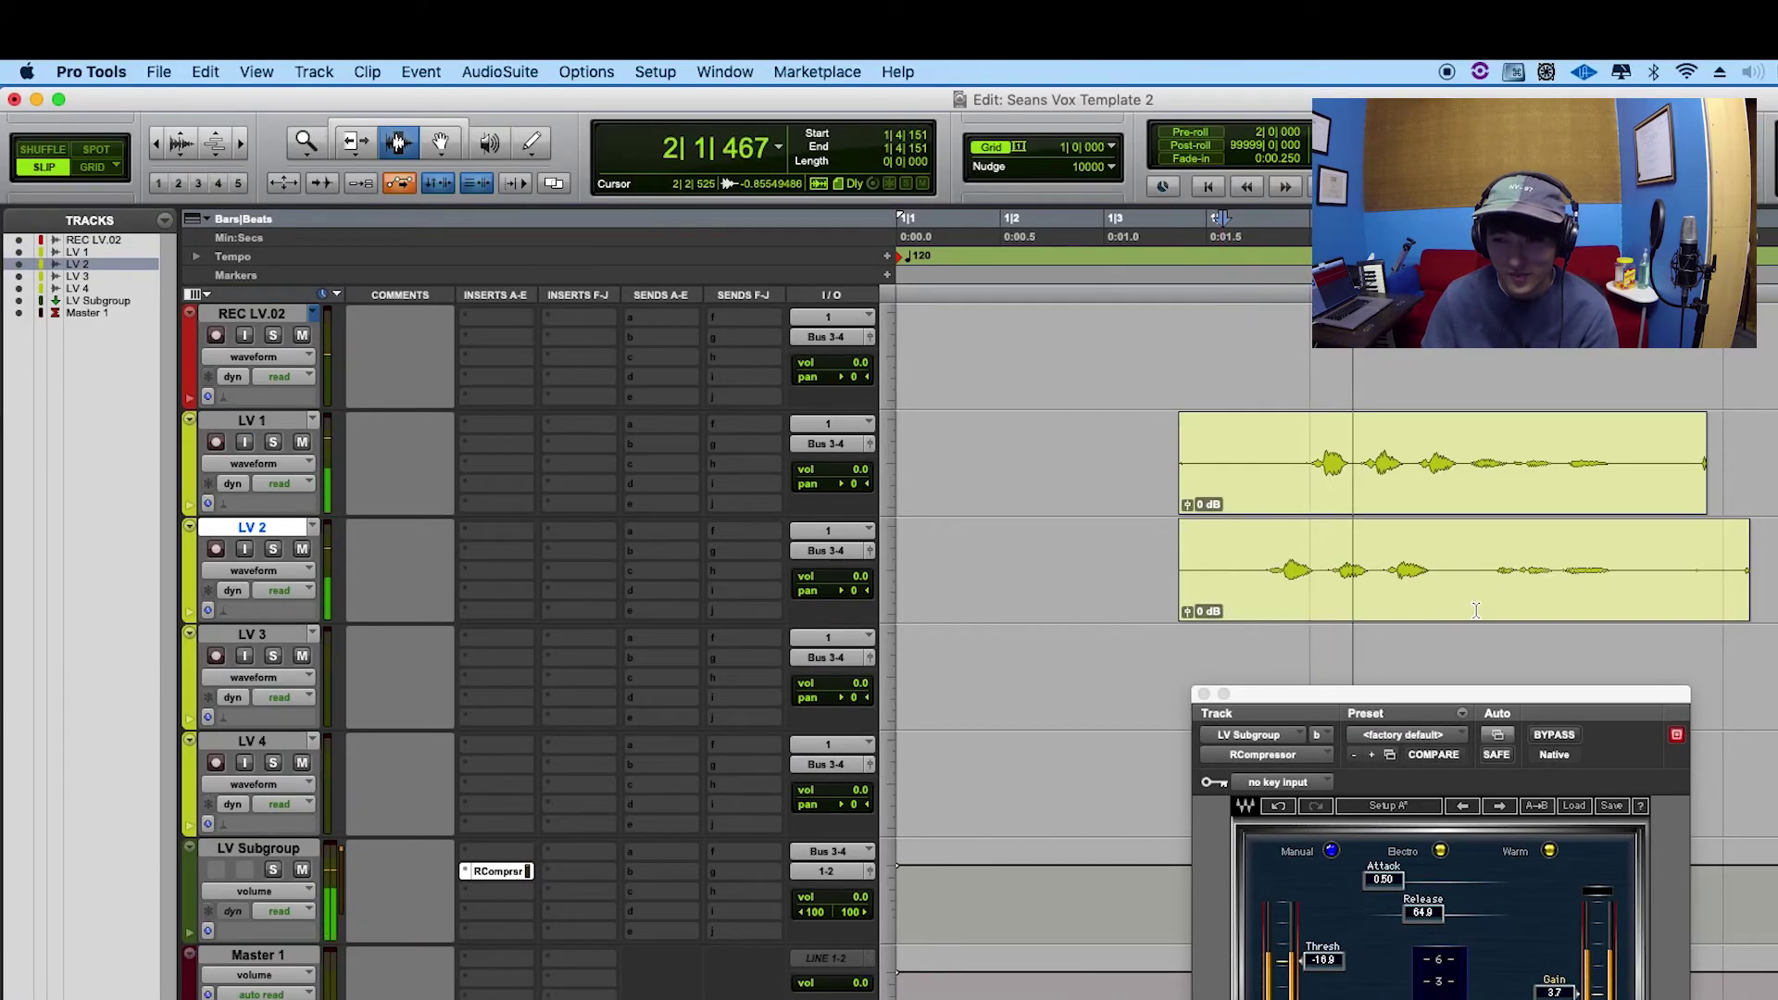
{"action": "key", "text": "r"}
{"action": "key", "text": "space"}
{"action": "key", "text": "space"}
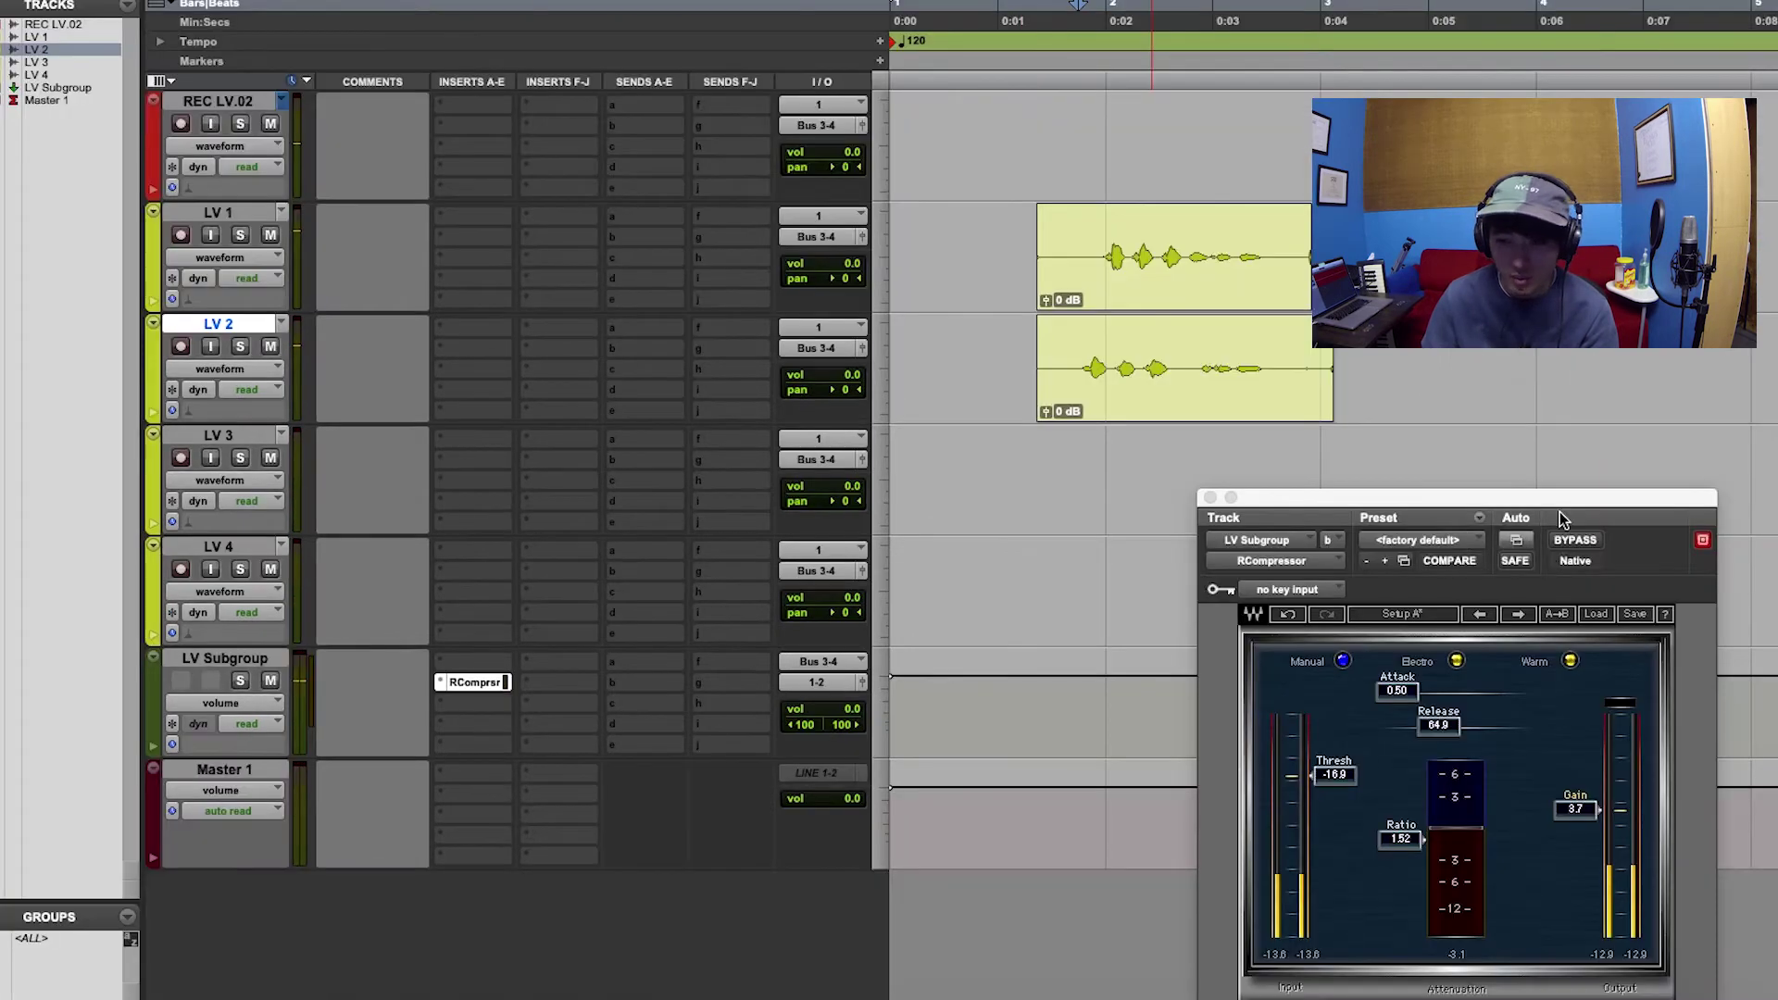
- Set the LV Subgroup compressor to threshold -18.7, ratio 3.01 and release 57.3
{"action": "left_click_drag", "start_coordinate": [1335, 774], "coordinate": [1334, 780]}
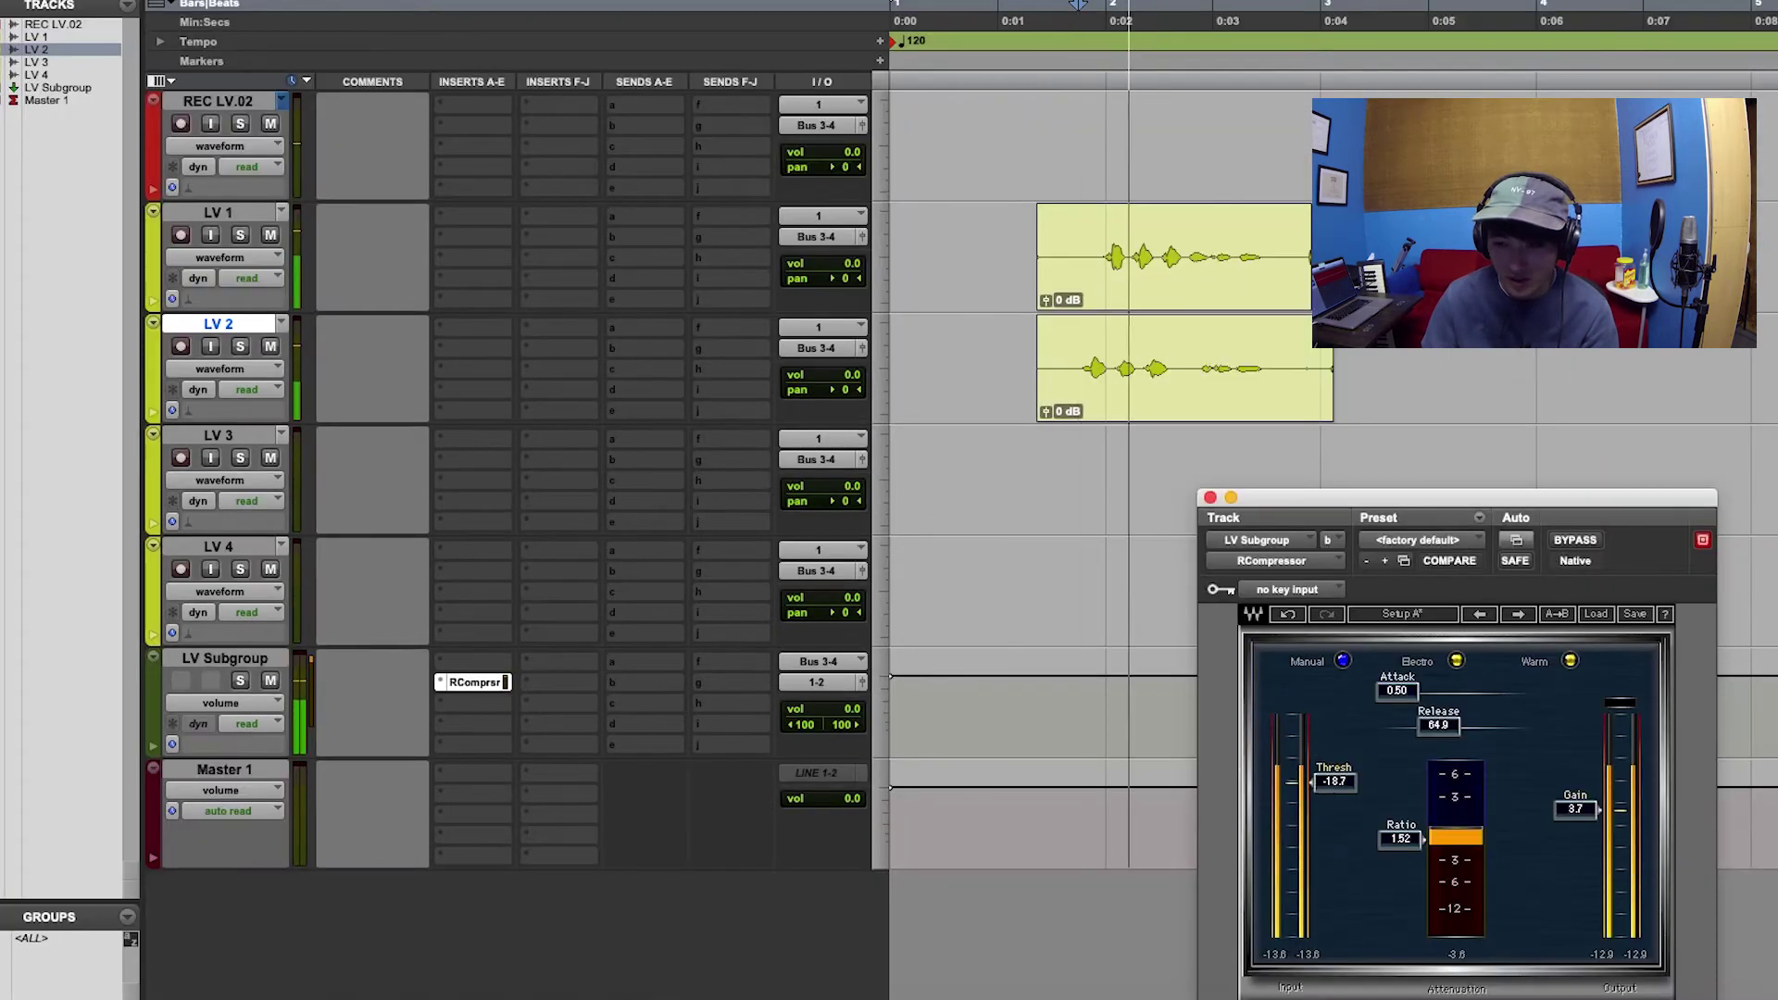
{"action": "left_click_drag", "start_coordinate": [1400, 837], "coordinate": [1400, 857]}
{"action": "left_click_drag", "start_coordinate": [1437, 725], "coordinate": [1435, 725]}
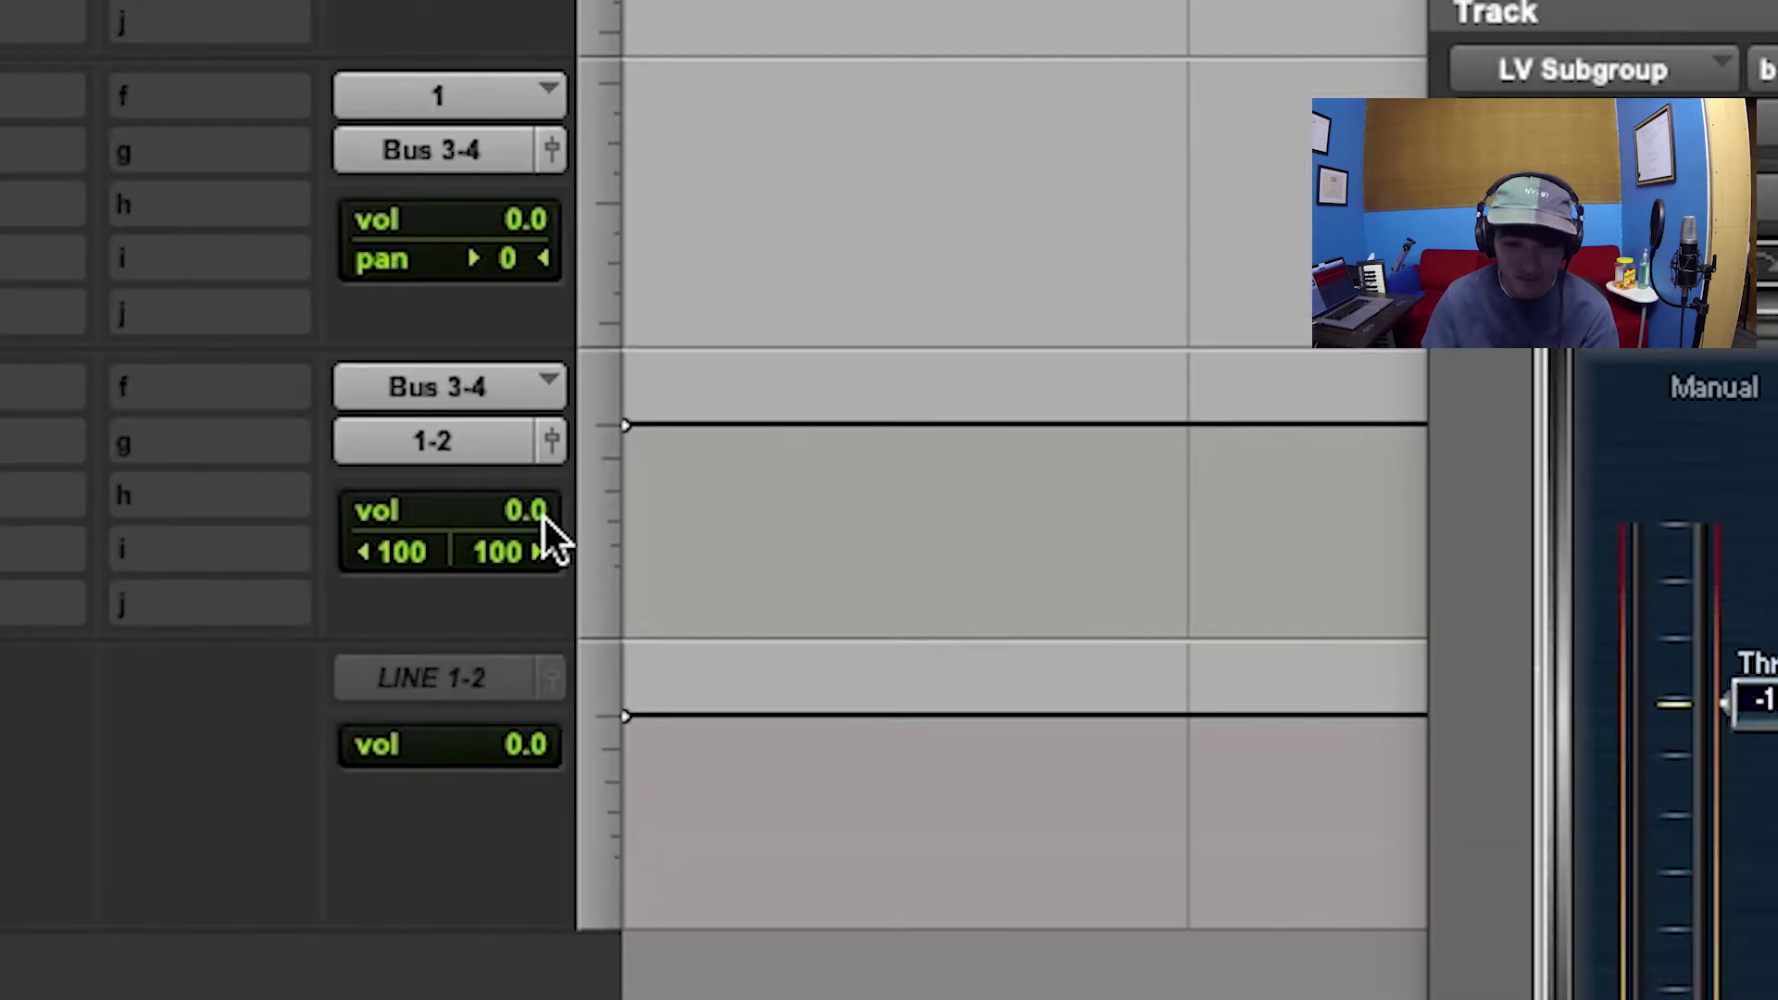
- Lower the LV Subgroup volume to -14.5 and close the RCompressor window after a playback check
{"action": "left_click_drag", "start_coordinate": [858, 711], "coordinate": [853, 736]}
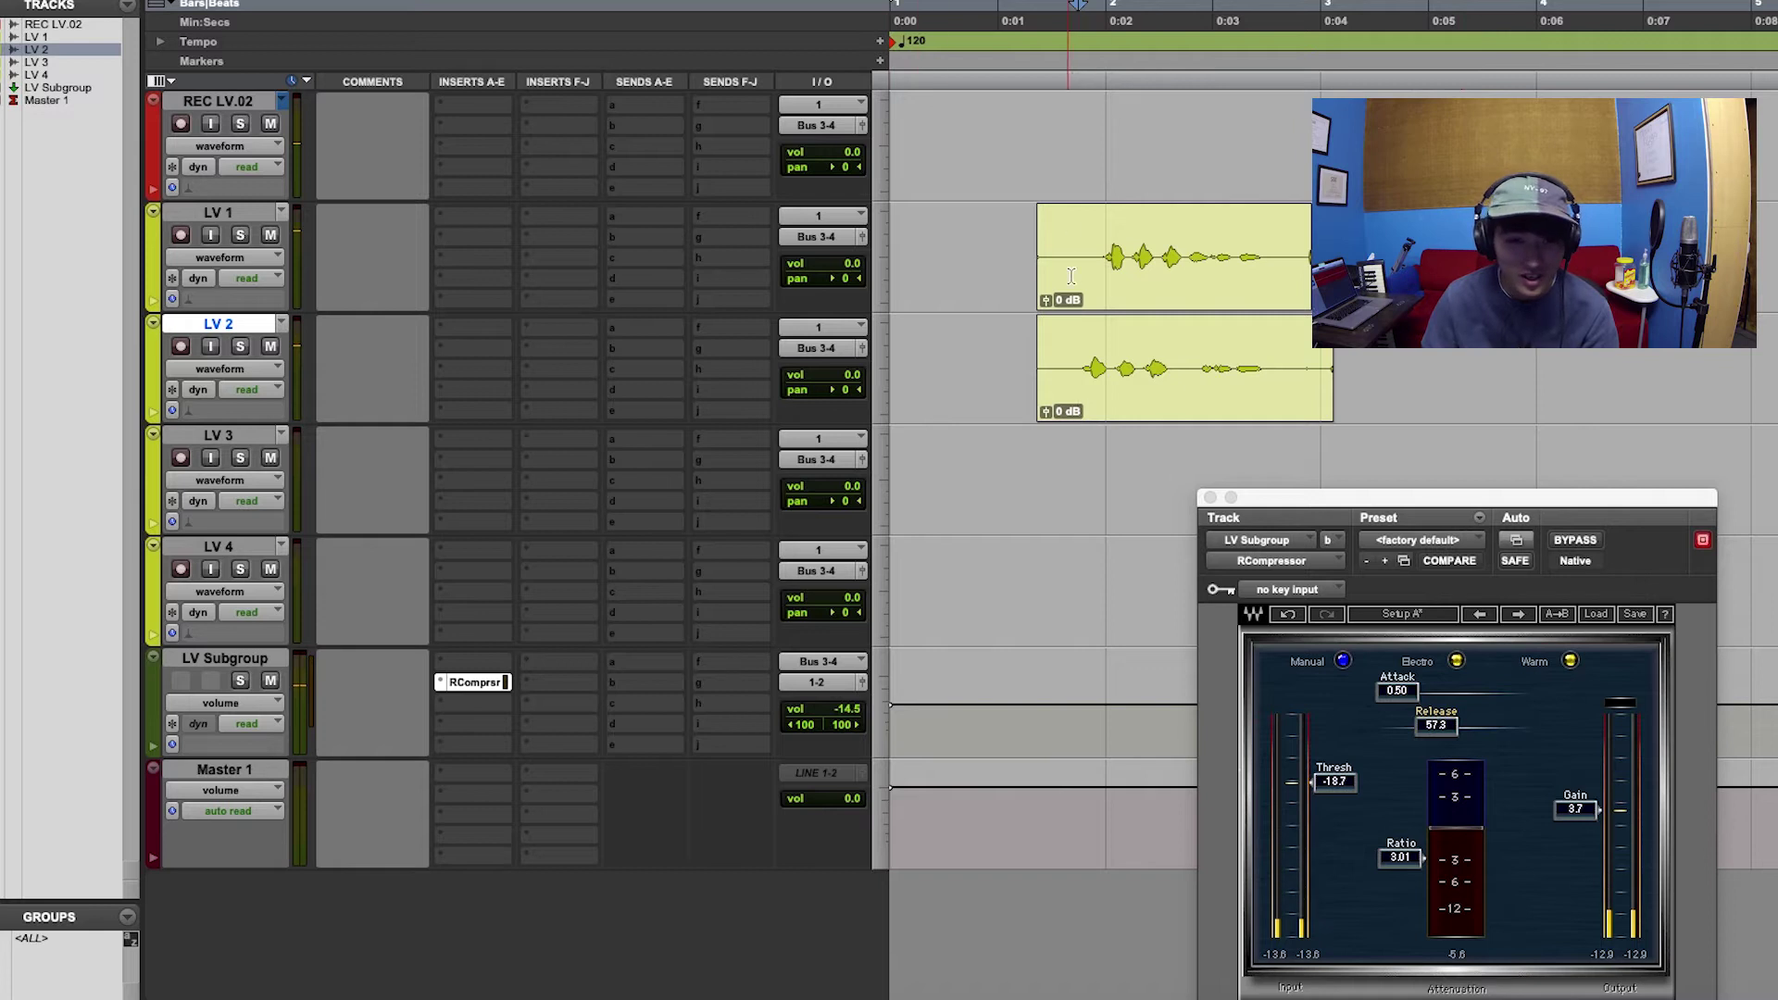
{"action": "key", "text": "space"}
{"action": "left_click", "coordinate": [1065, 360]}
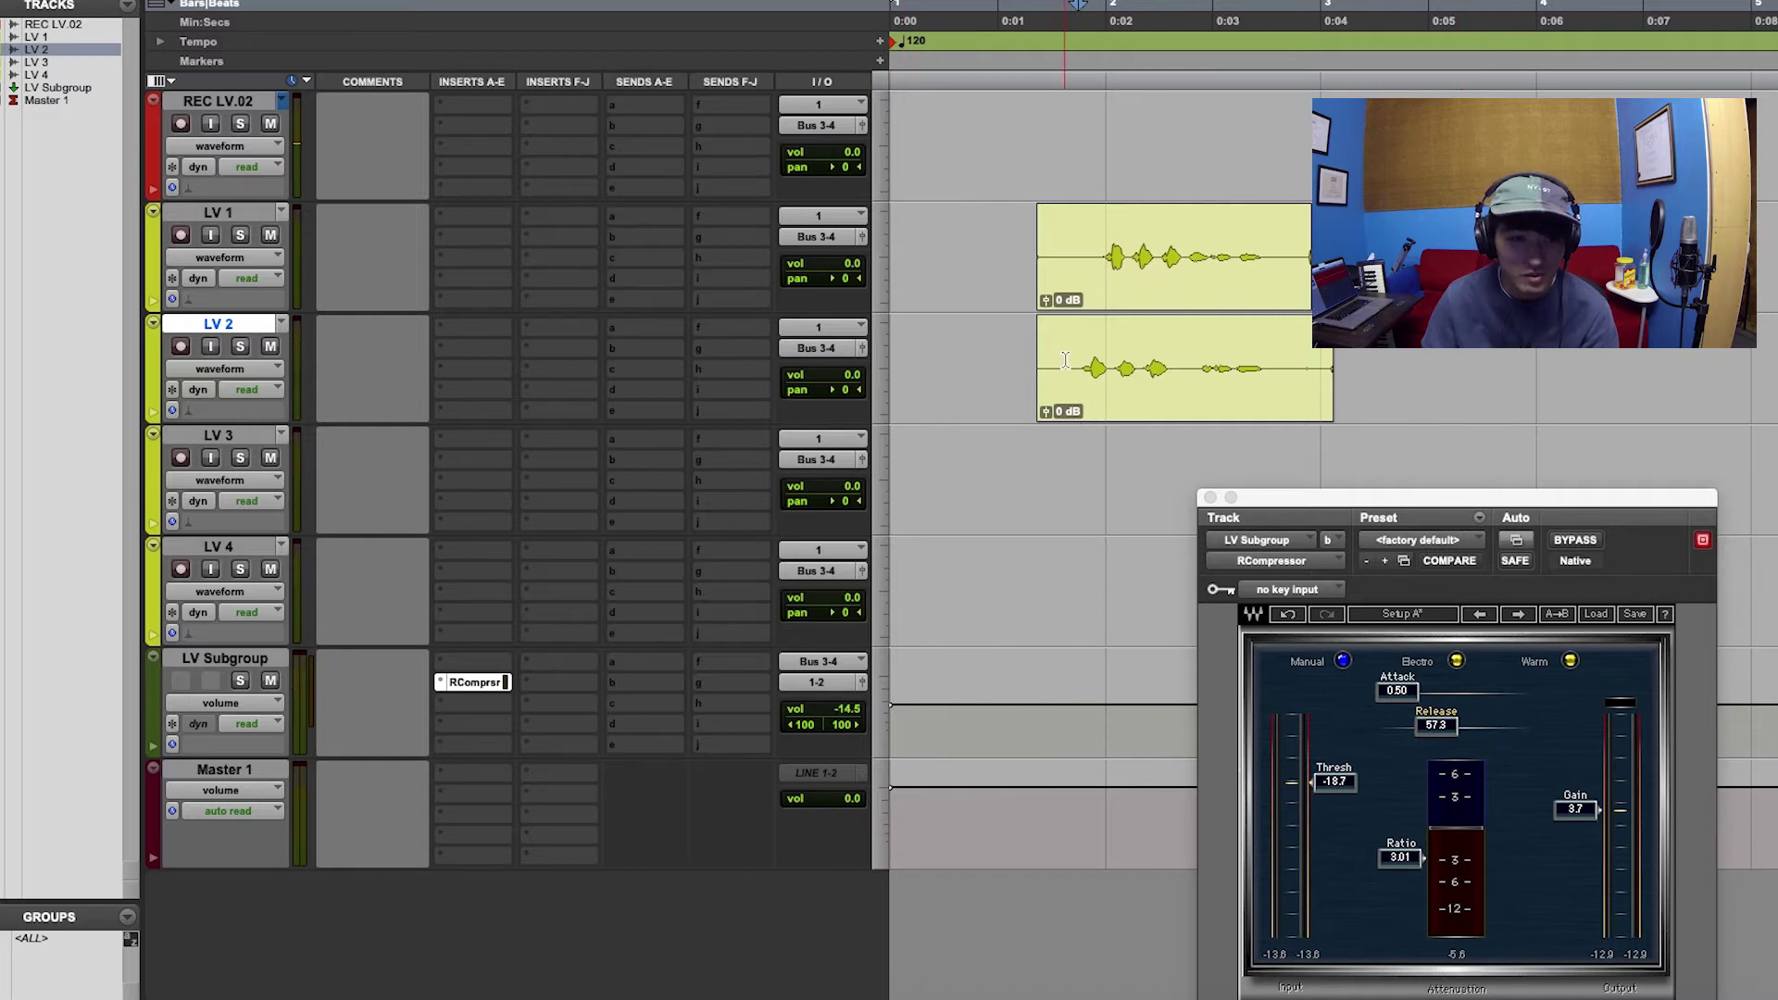
{"action": "key", "text": "super+w"}
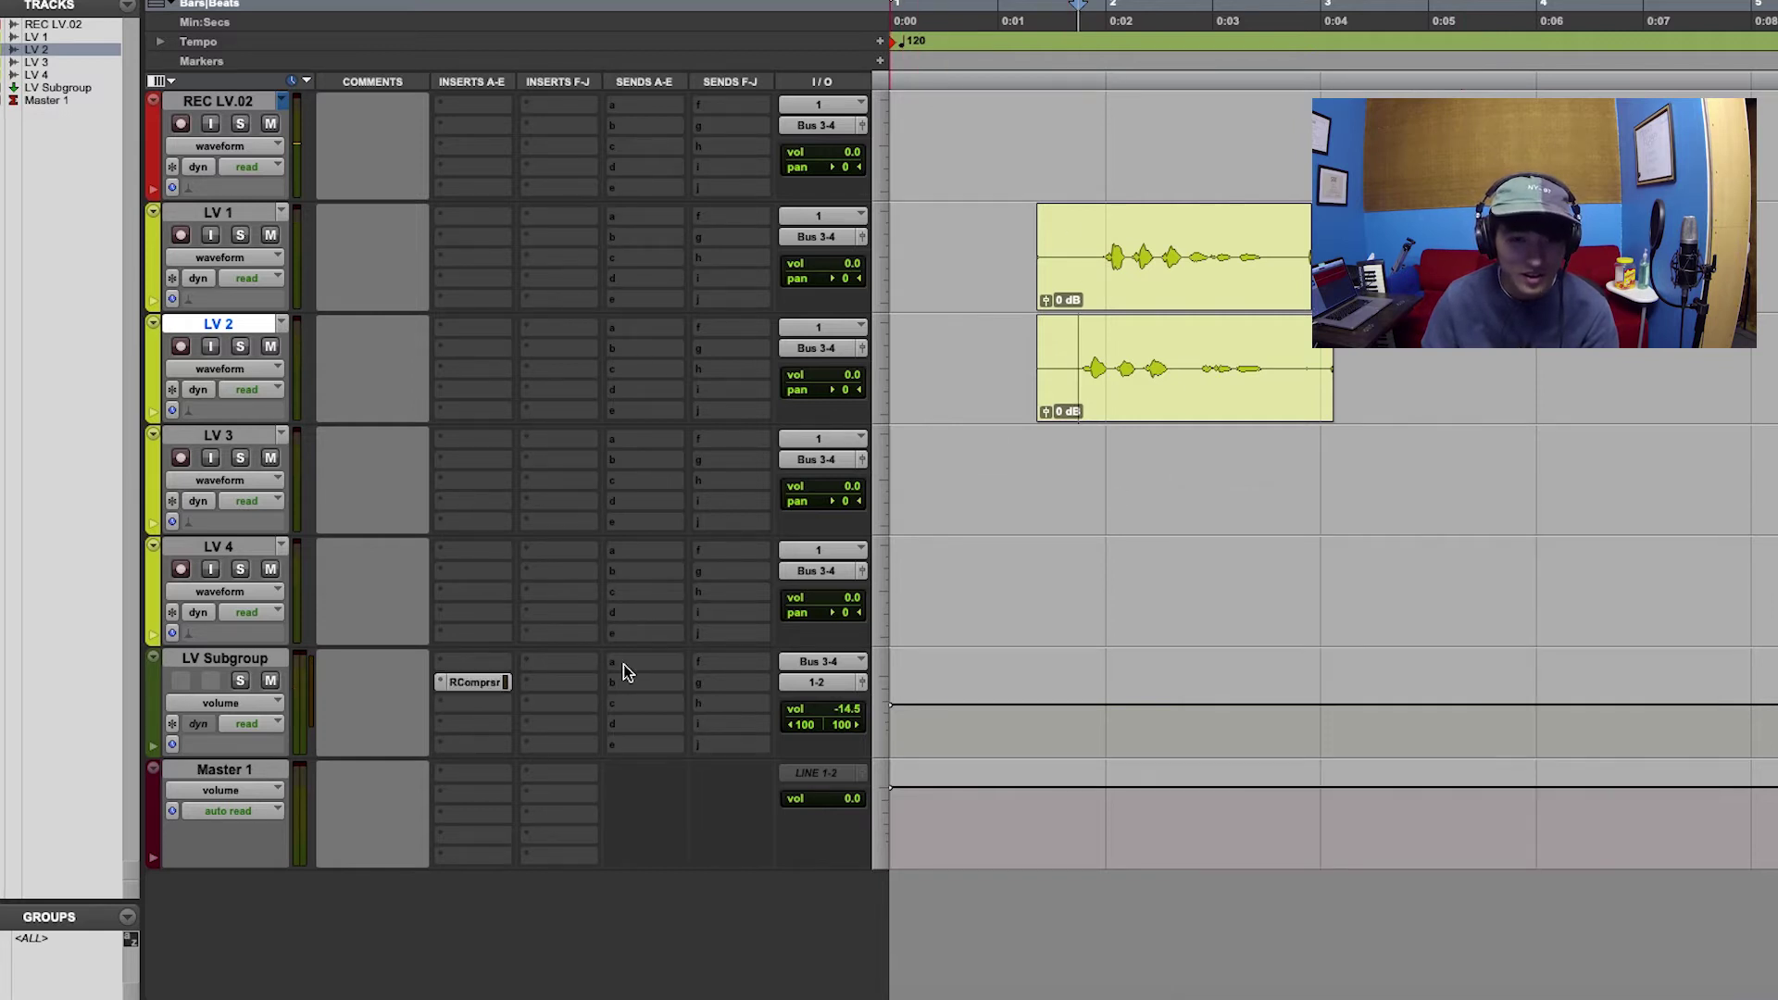
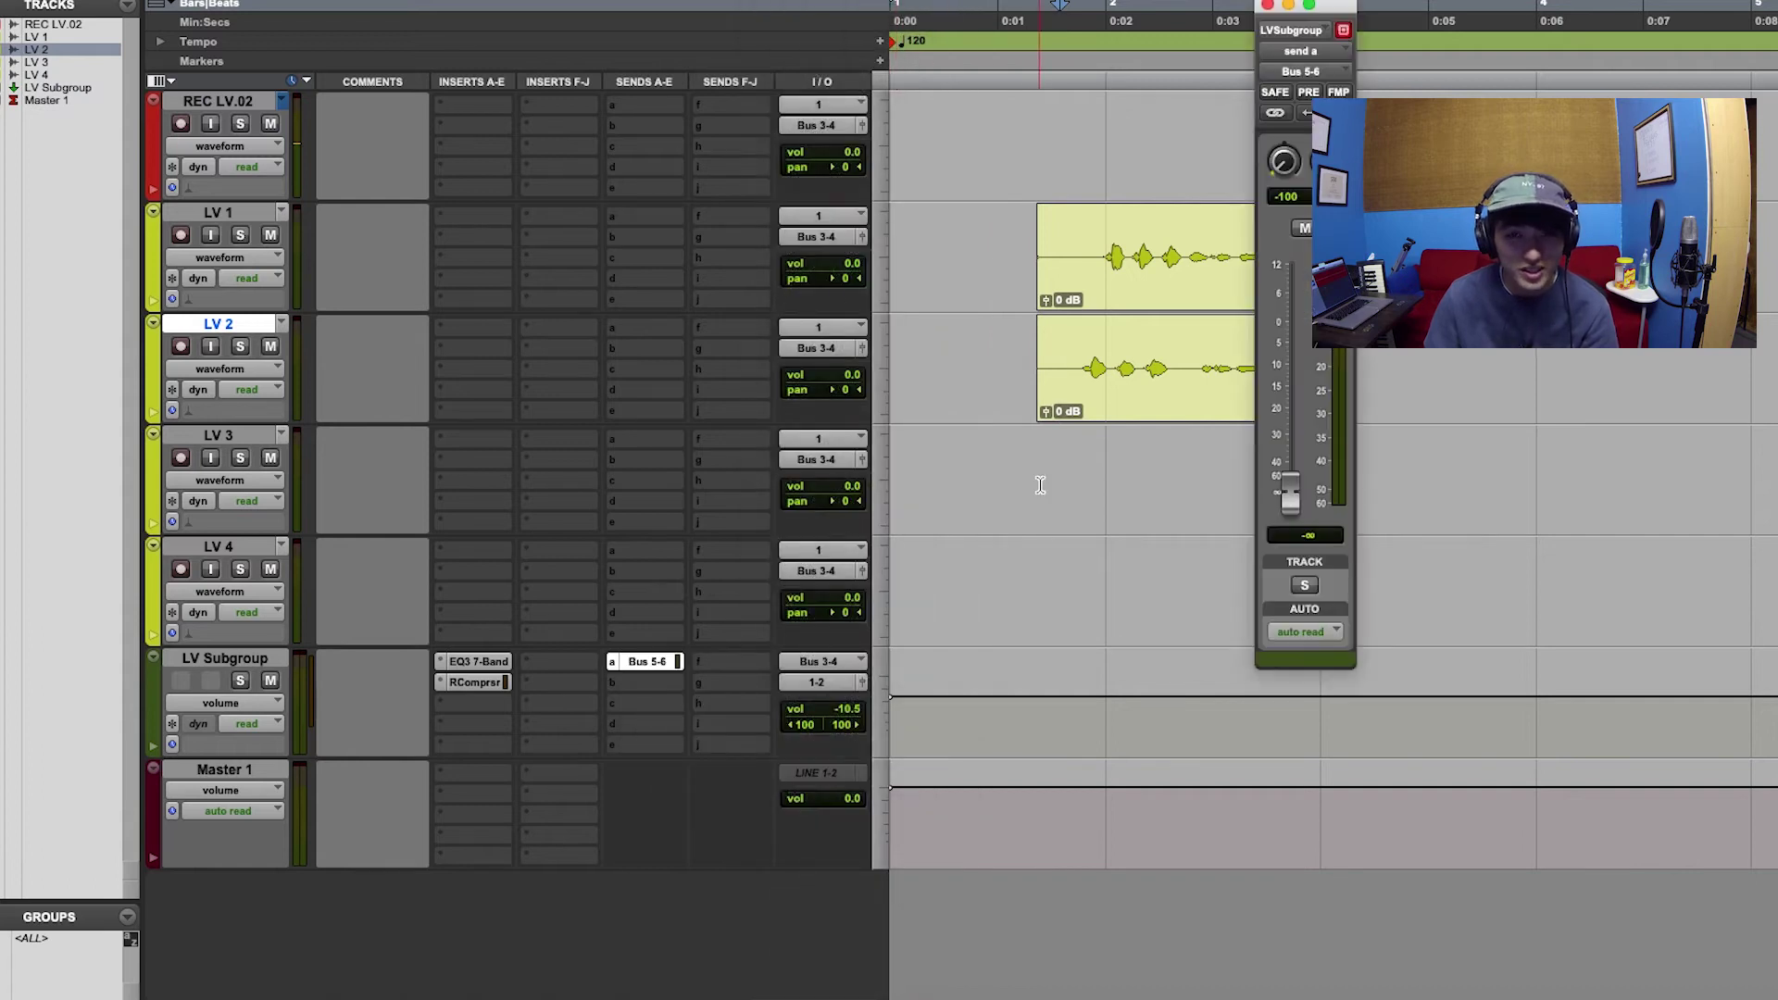
- Assign the Master 1 output to 1-2, matching the output of LV Subgroup
{"action": "left_click", "coordinate": [199, 217]}
{"action": "left_click", "coordinate": [245, 544], "text": "shift"}
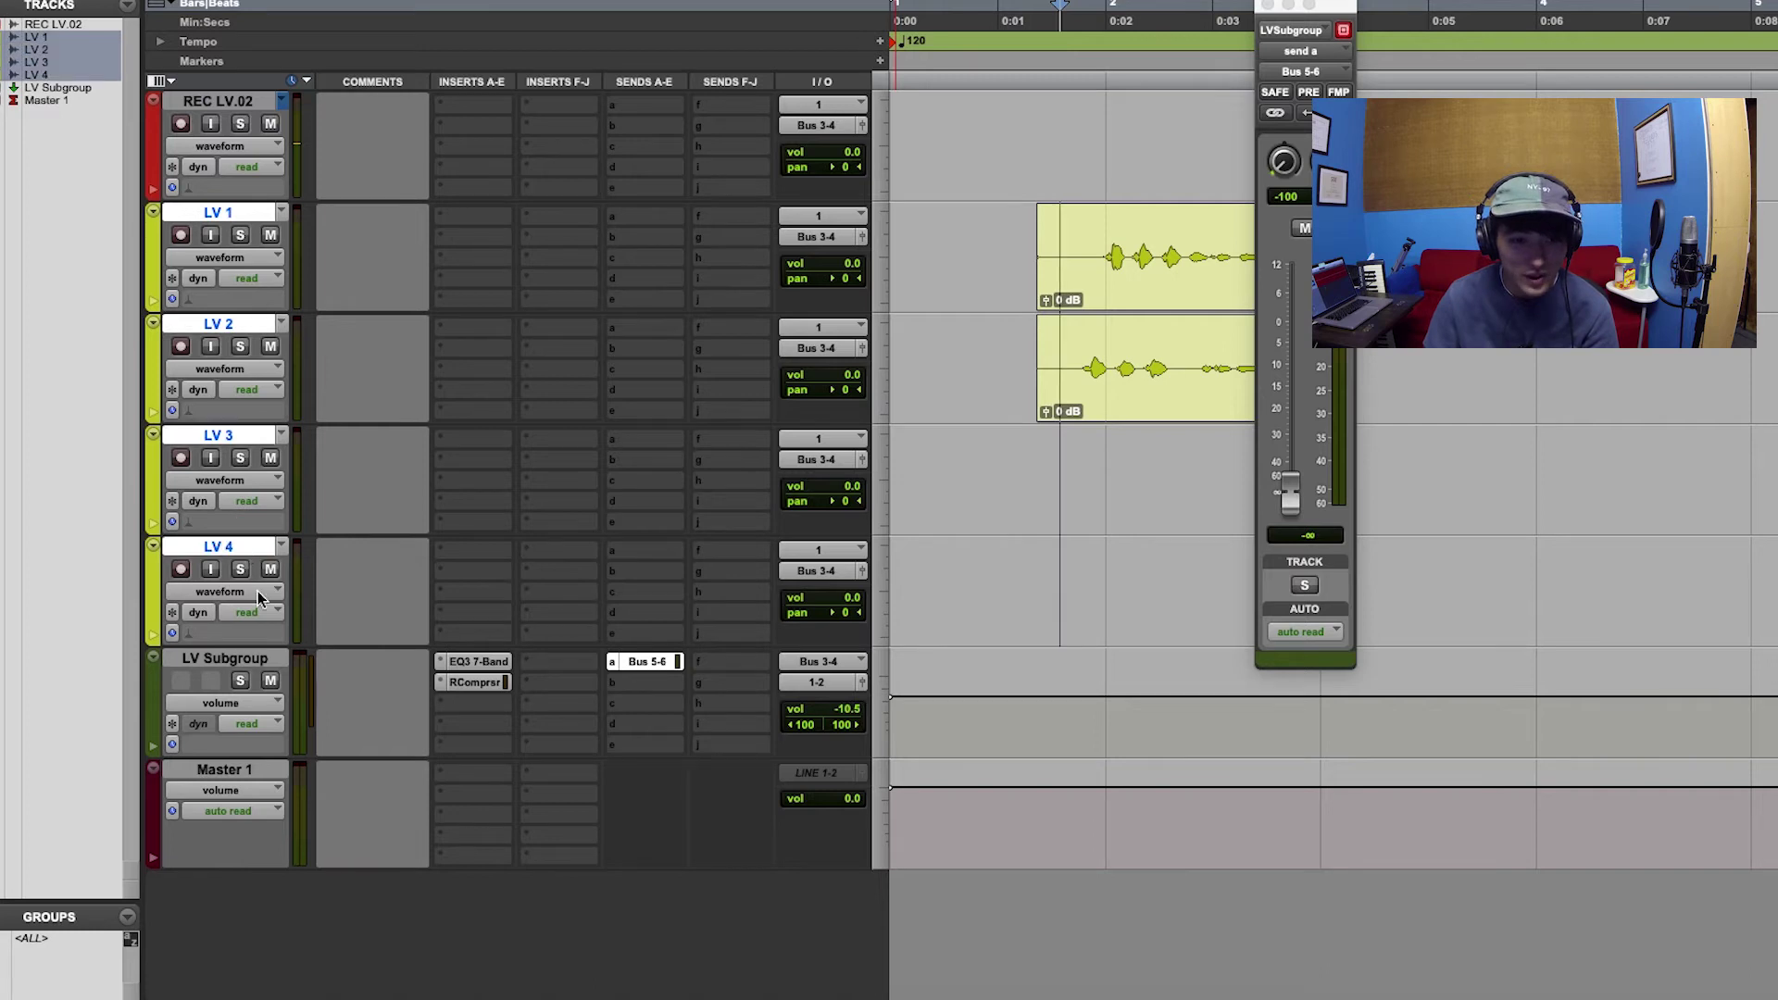
{"action": "left_click", "coordinate": [243, 658]}
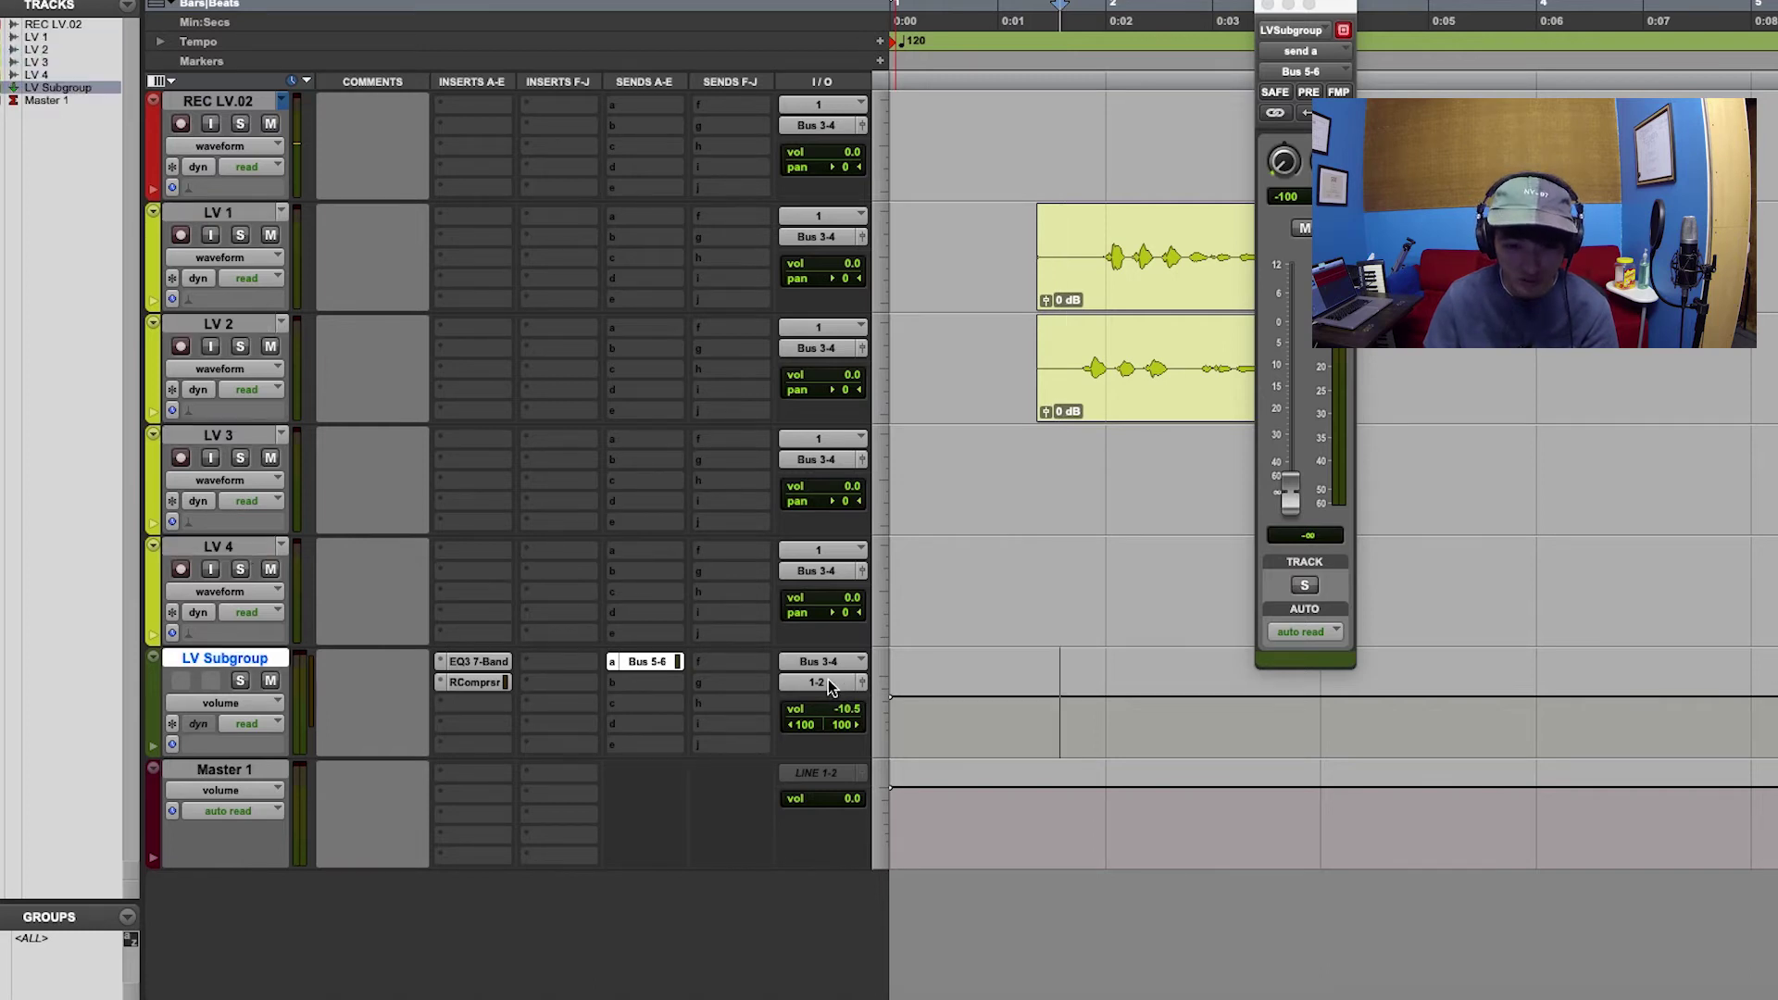
{"action": "left_click", "coordinate": [833, 771]}
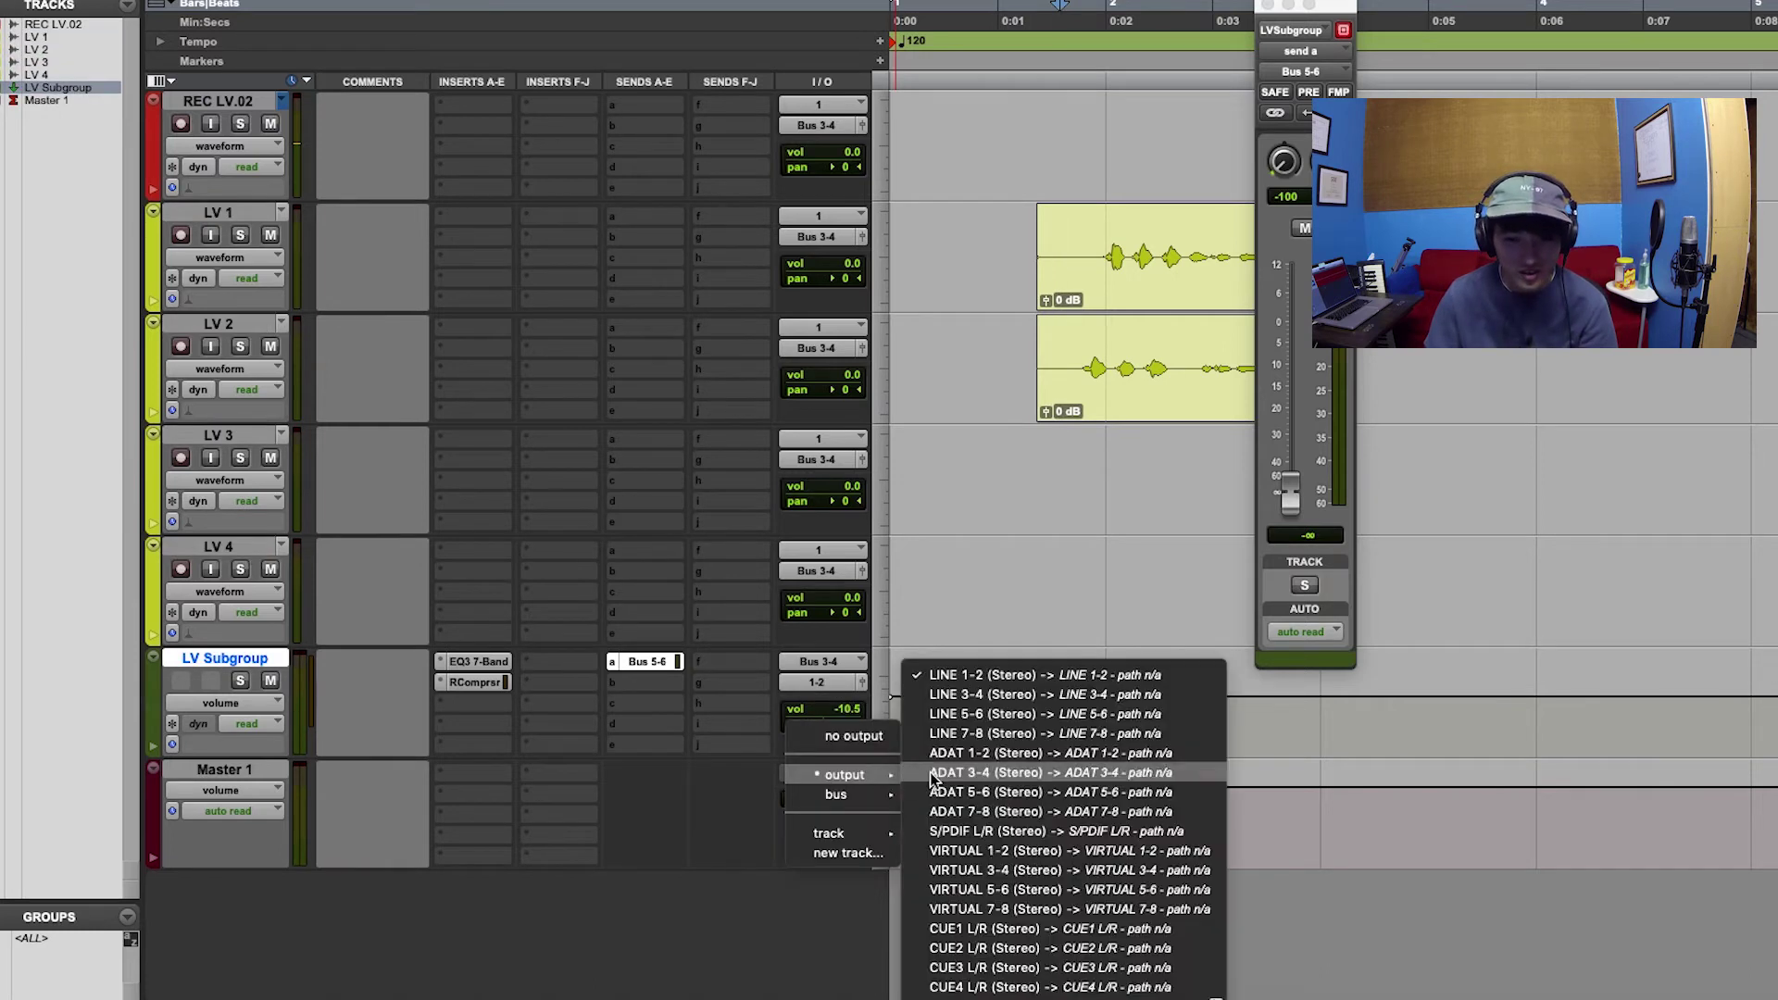
{"action": "left_click", "coordinate": [1046, 867]}
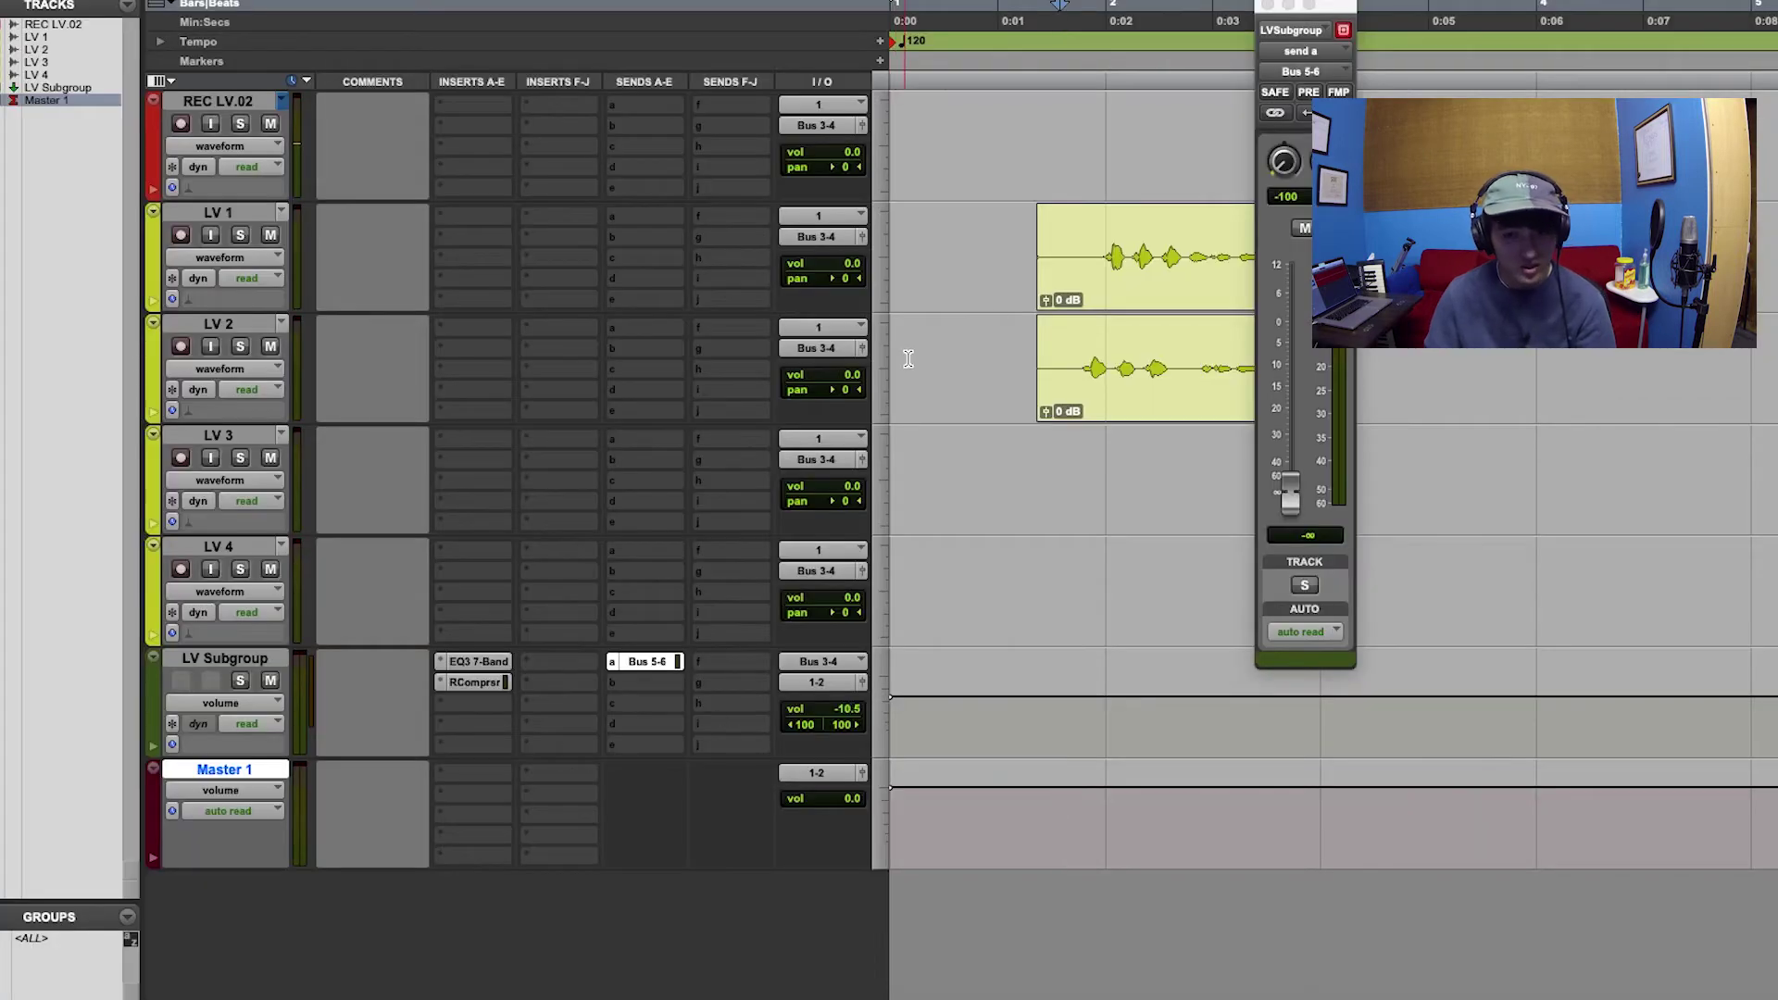
- Play the LV 1 and LV 2 takes to check that their signal passes through LV Subgroup to Master 1
{"action": "left_click", "coordinate": [1067, 322]}
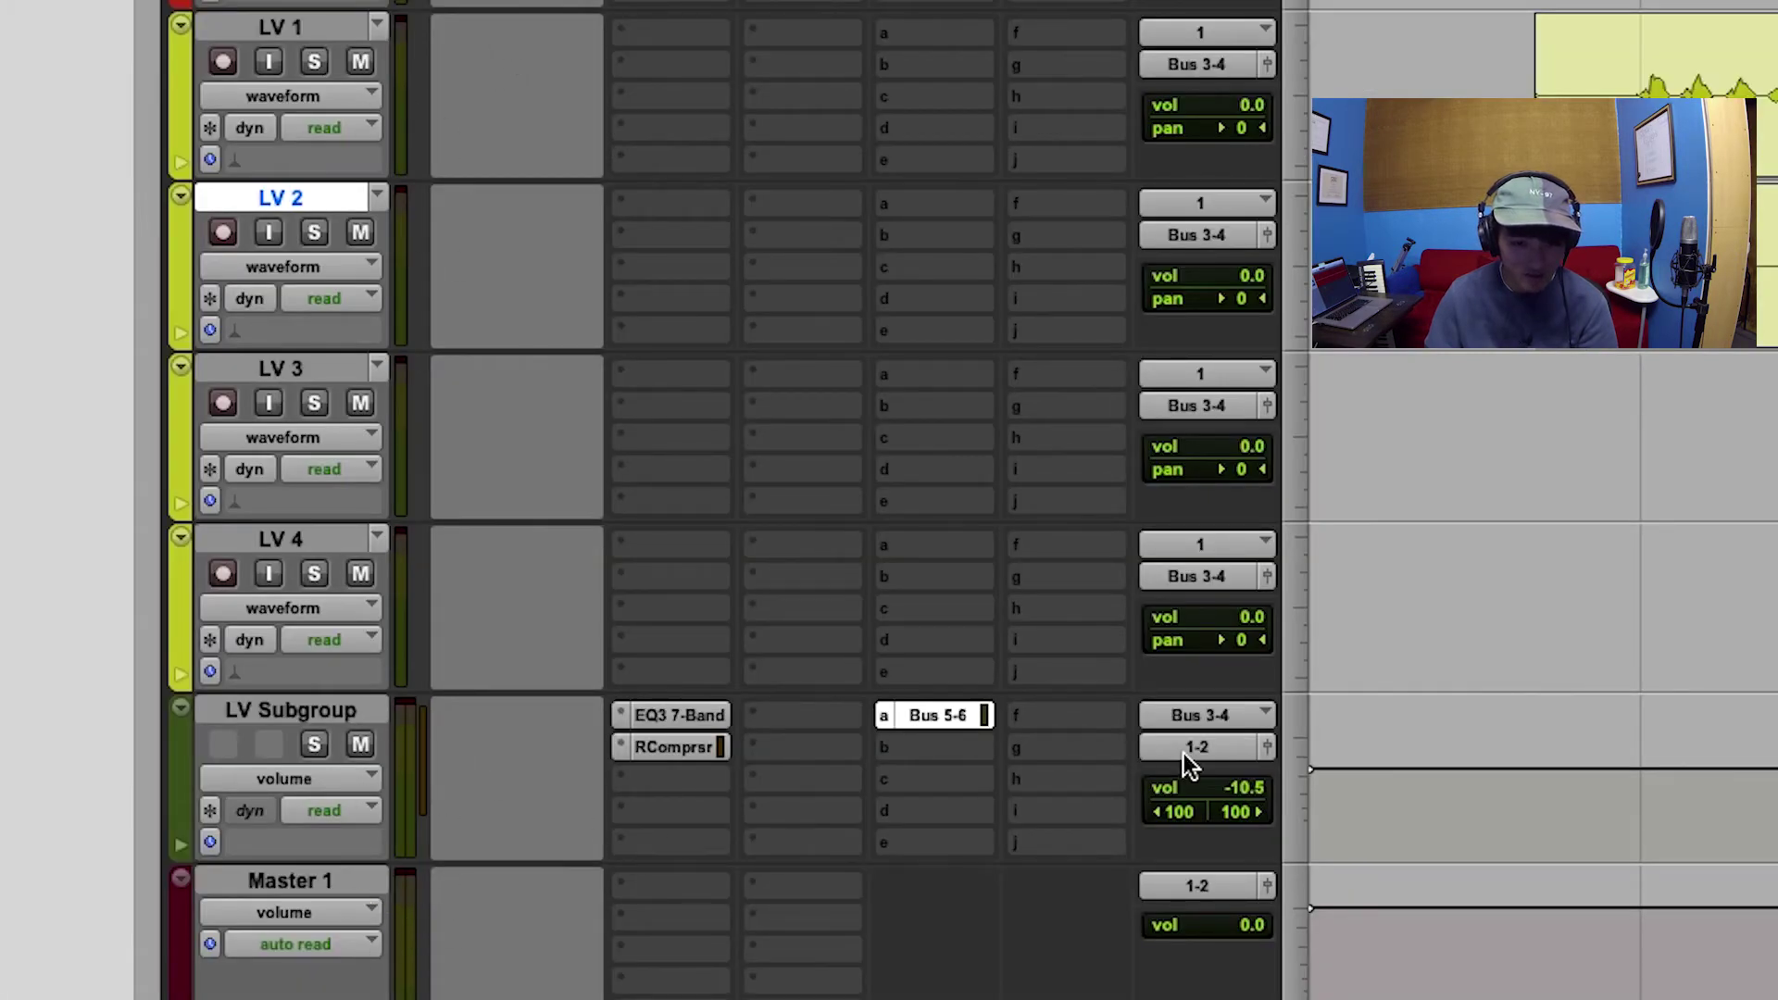
{"action": "key", "text": "space"}
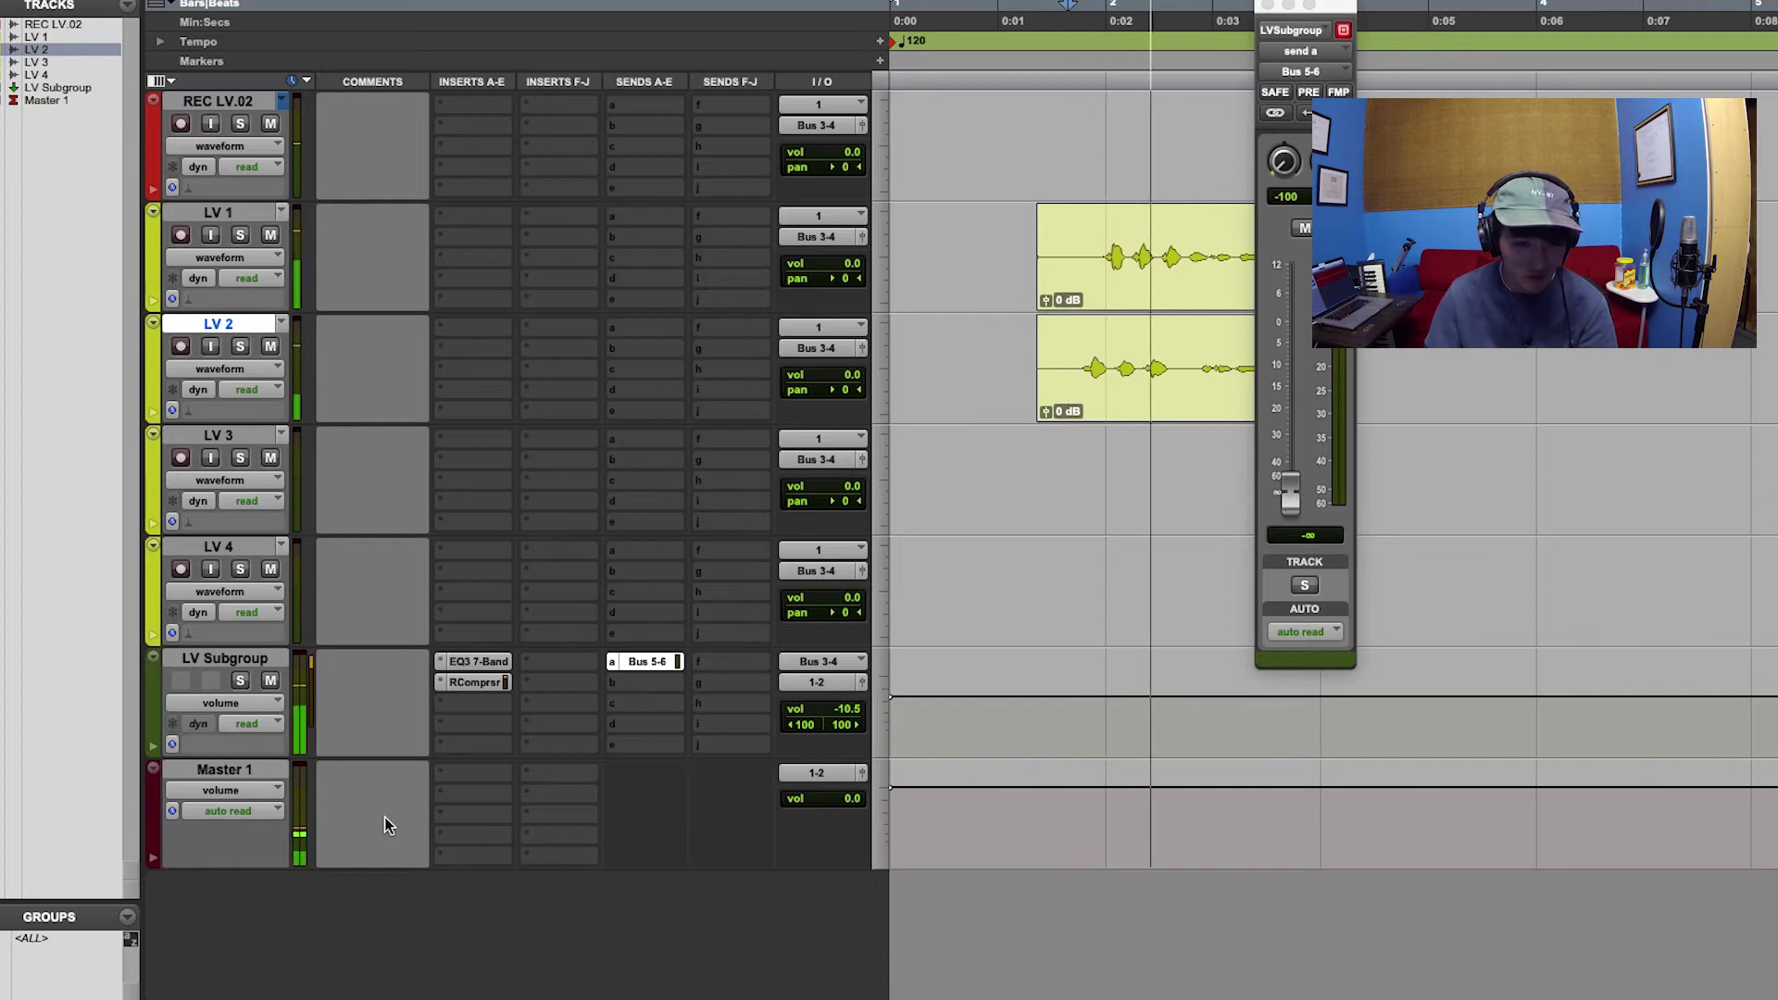
{"action": "key", "text": "space"}
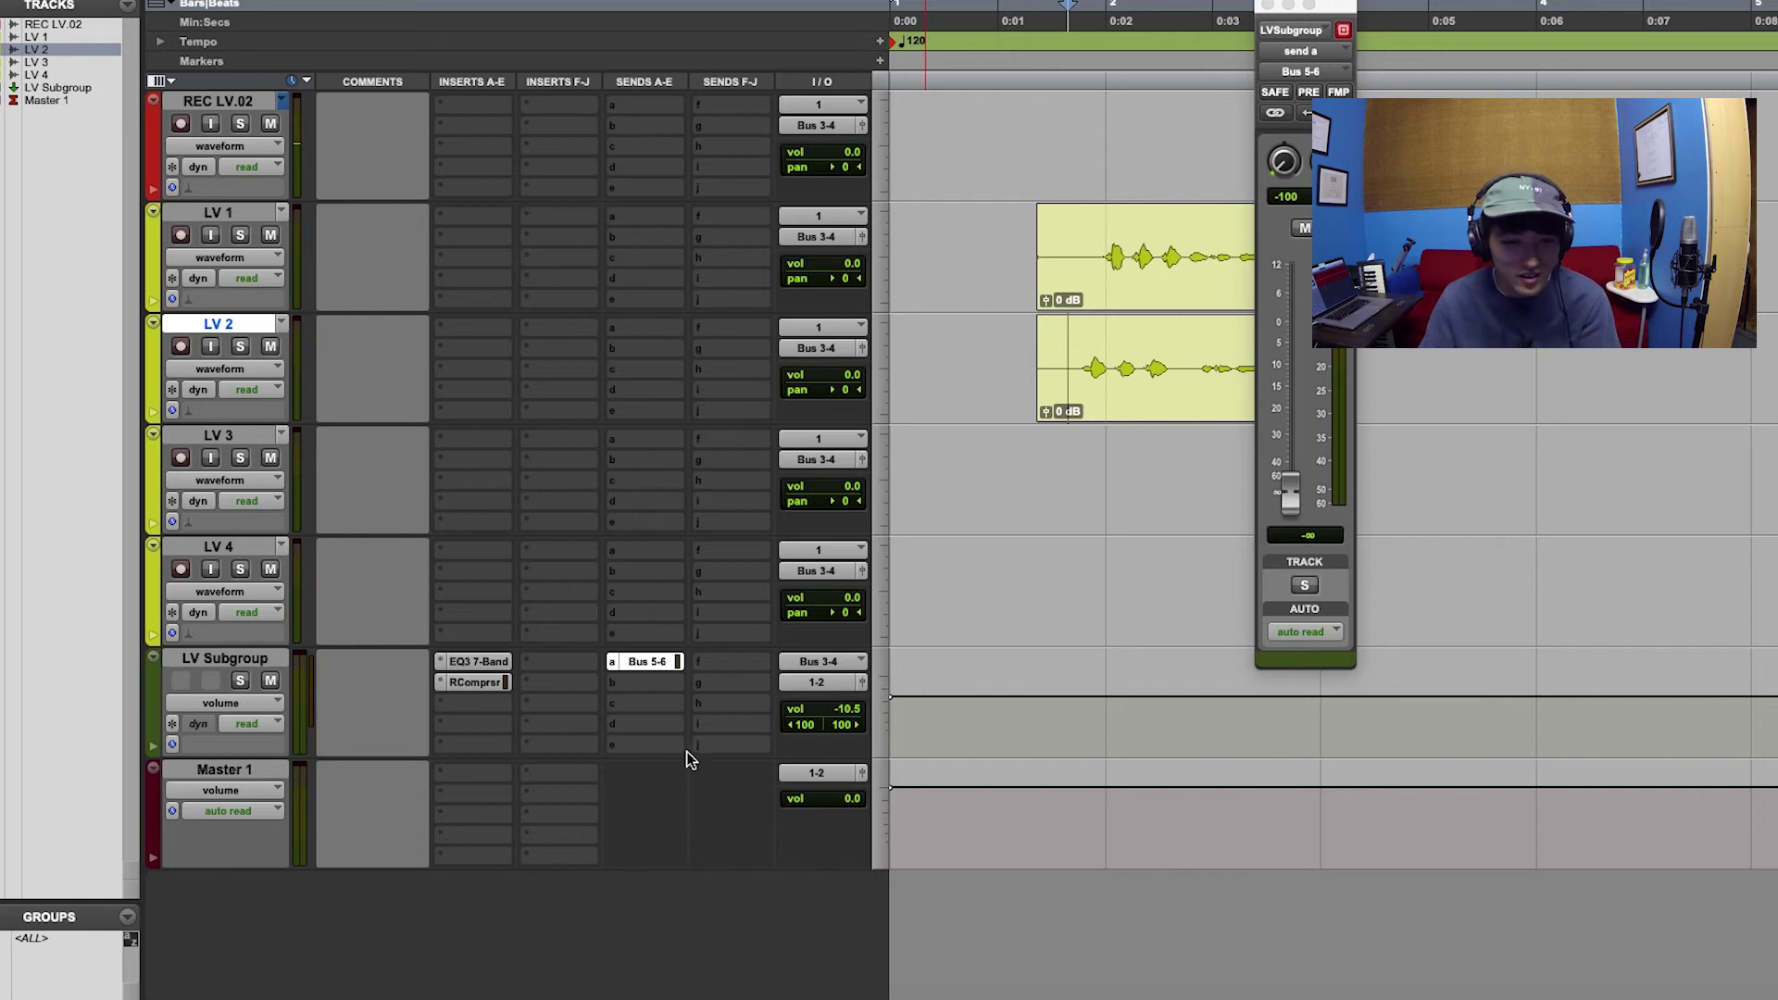
- Insert the multichannel L2007 limiter on insert slot h of Master 1
{"action": "left_click", "coordinate": [574, 838]}
{"action": "mouse_move", "coordinate": [611, 917]}
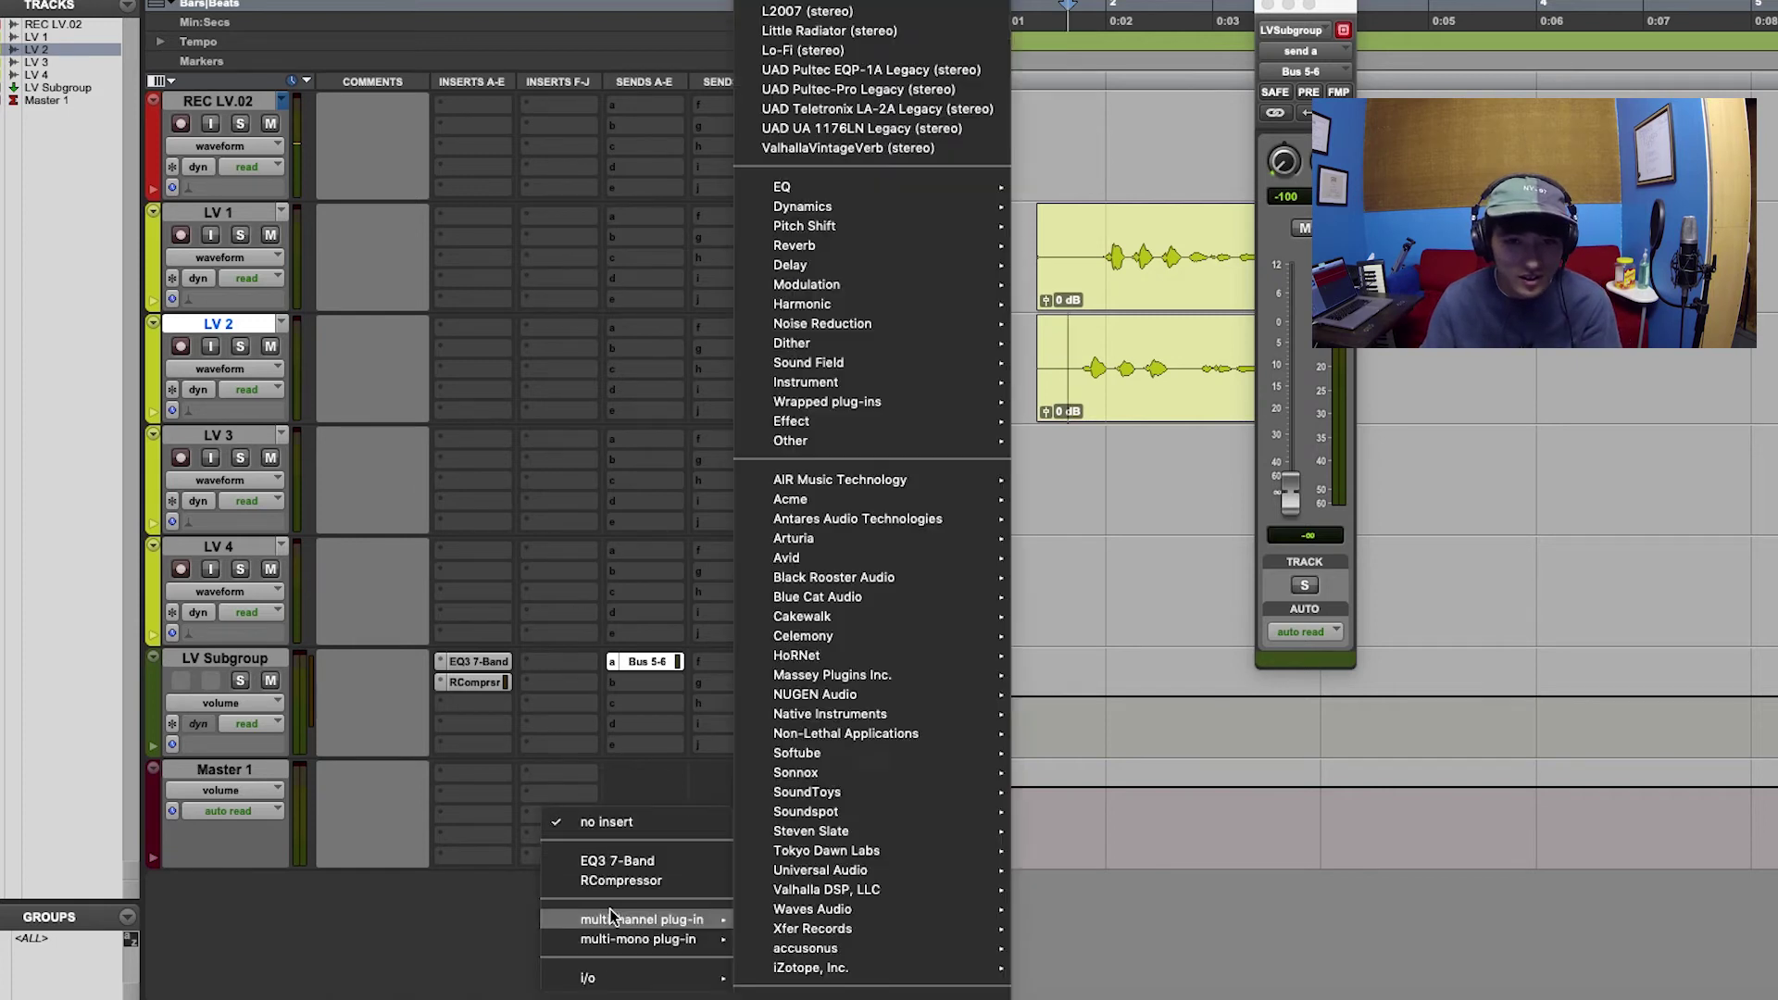
{"action": "left_click", "coordinate": [875, 11]}
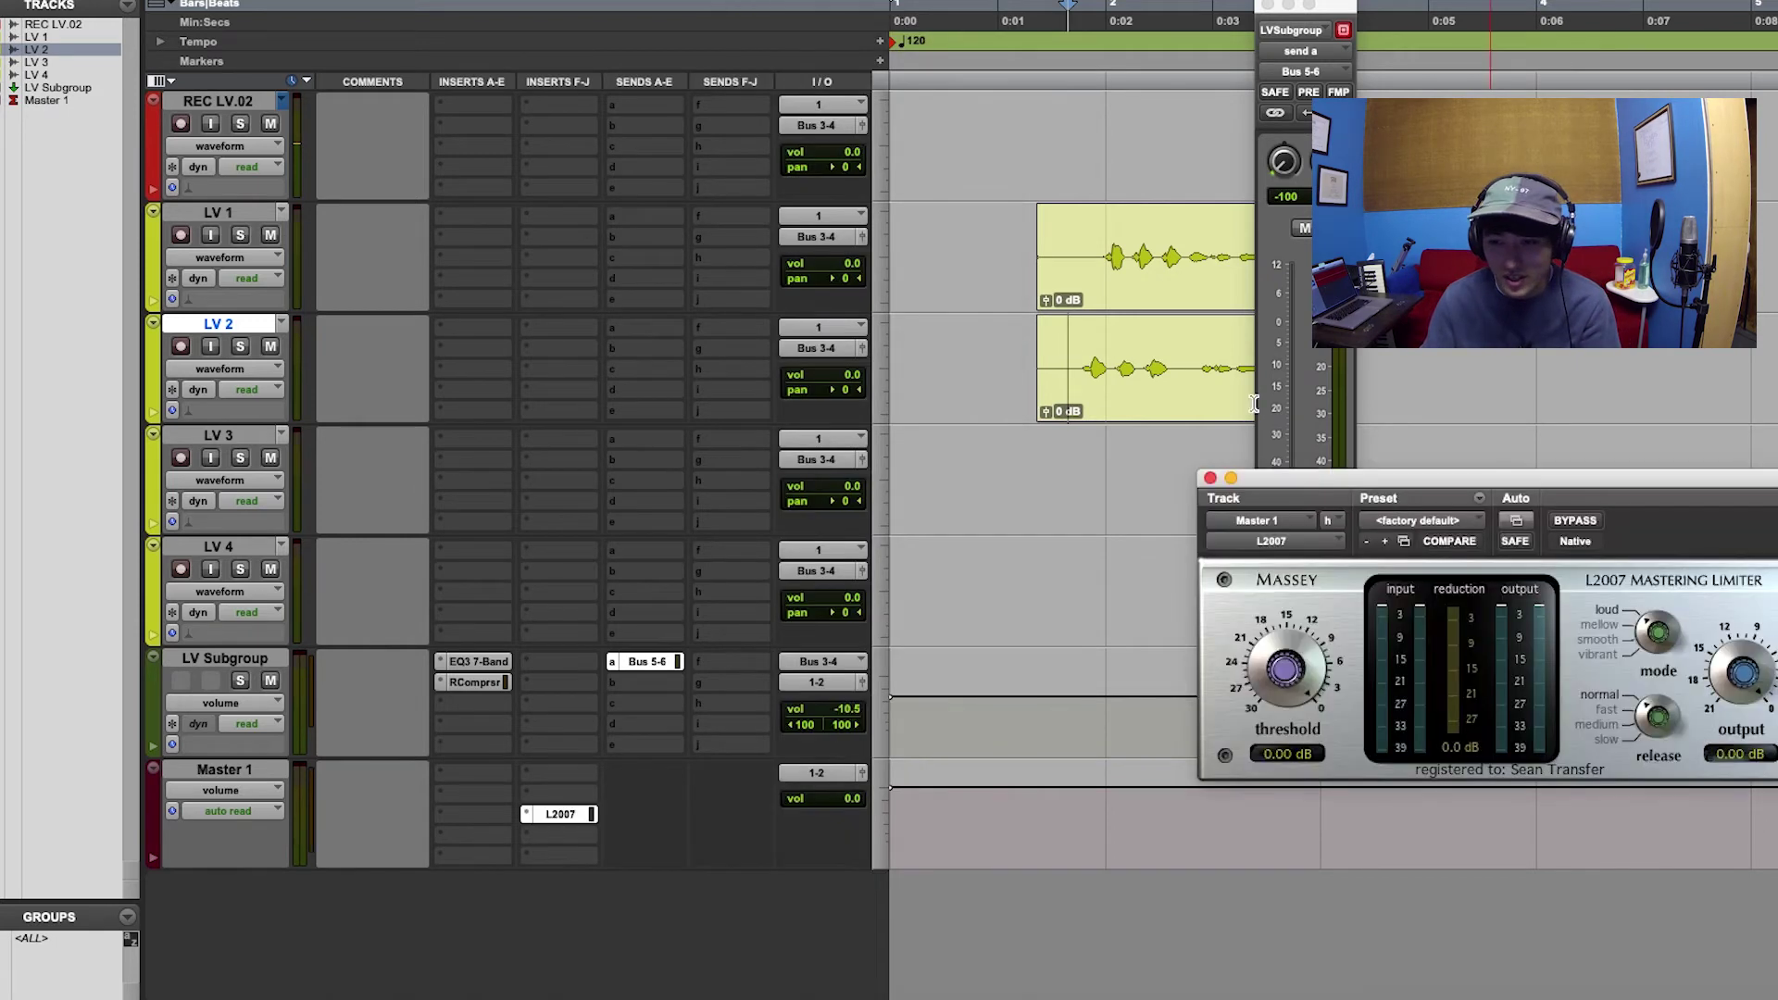
- Set the L2007 limiter's output to -0.50 dB and its threshold to -9.64 dB
{"action": "left_click", "coordinate": [1745, 758]}
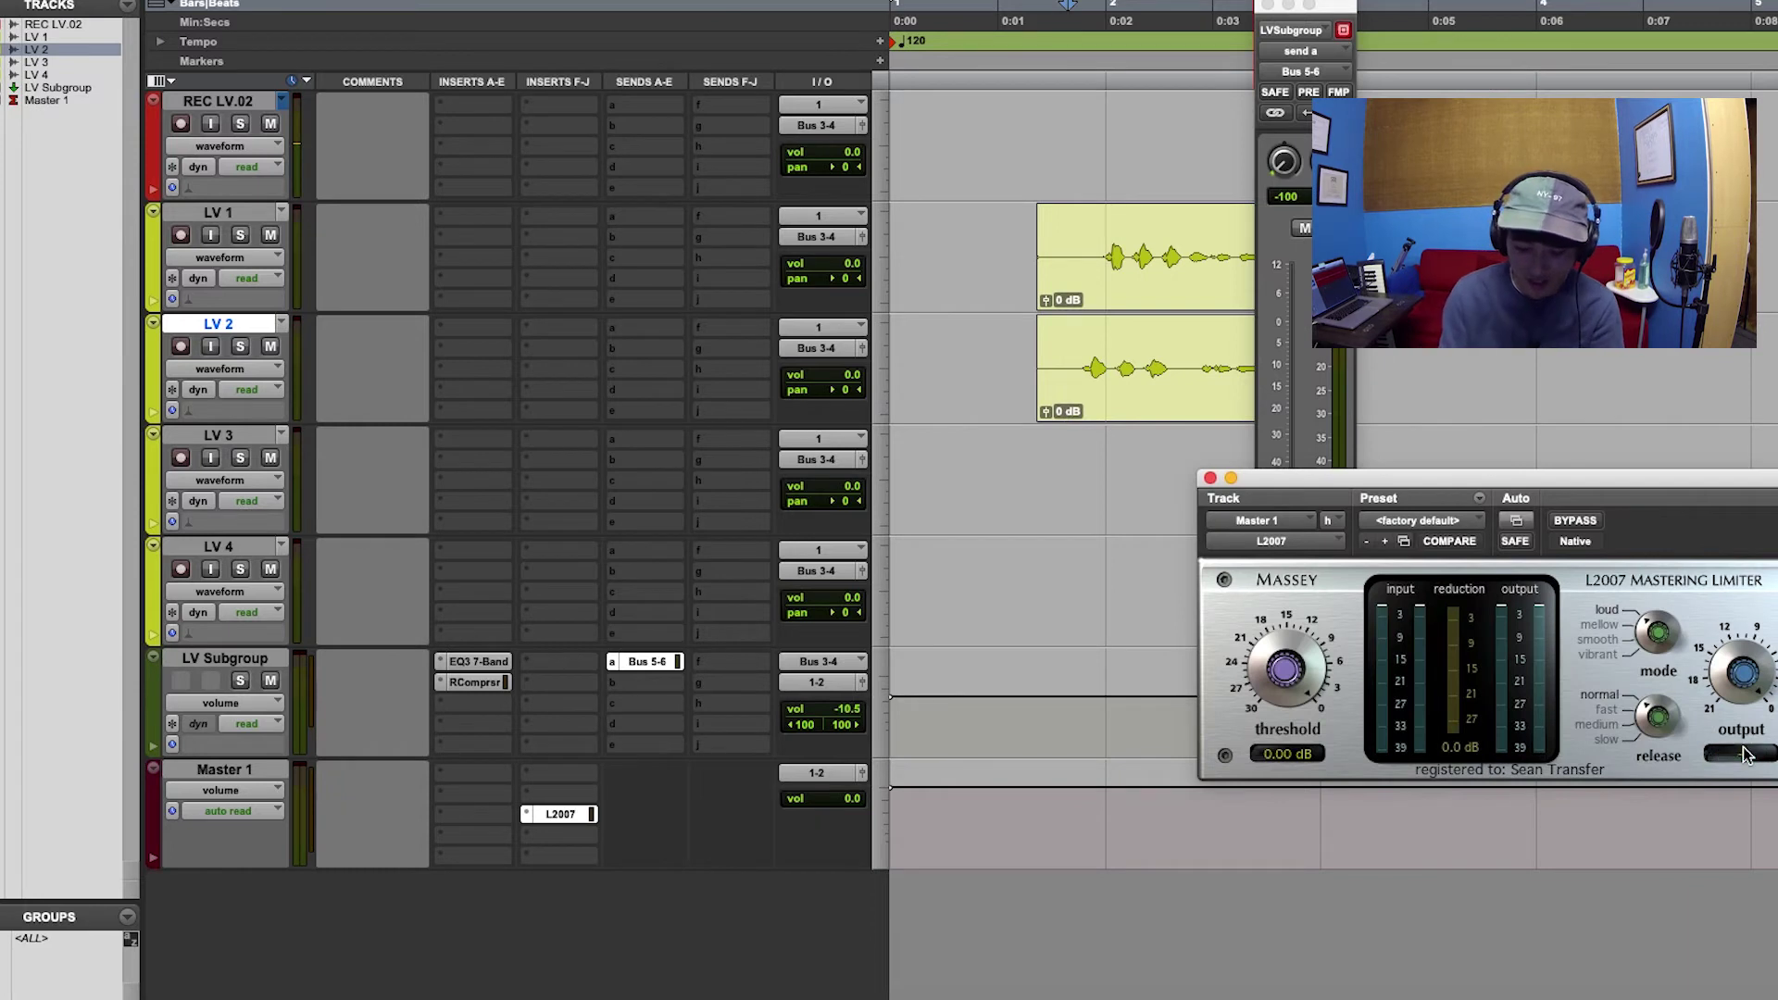
{"action": "type", "text": "-0.50 dB"}
{"action": "key", "text": "Return"}
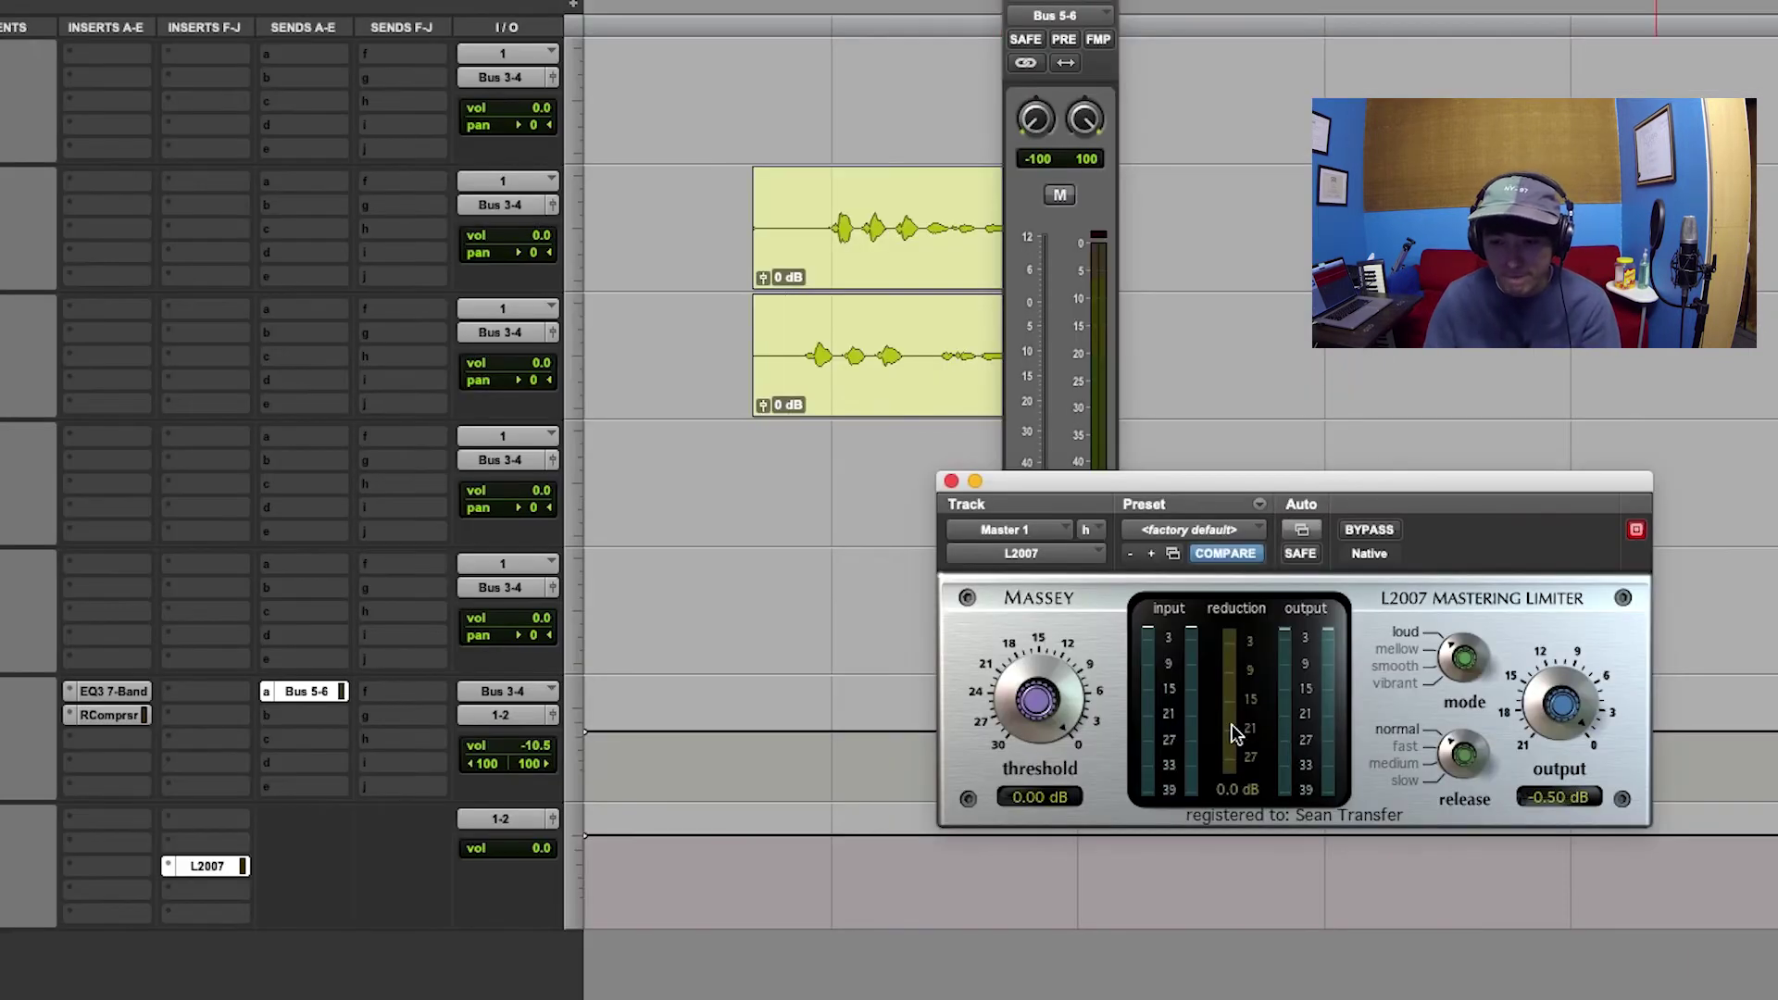
{"action": "left_click_drag", "start_coordinate": [1034, 709], "coordinate": [1024, 787]}
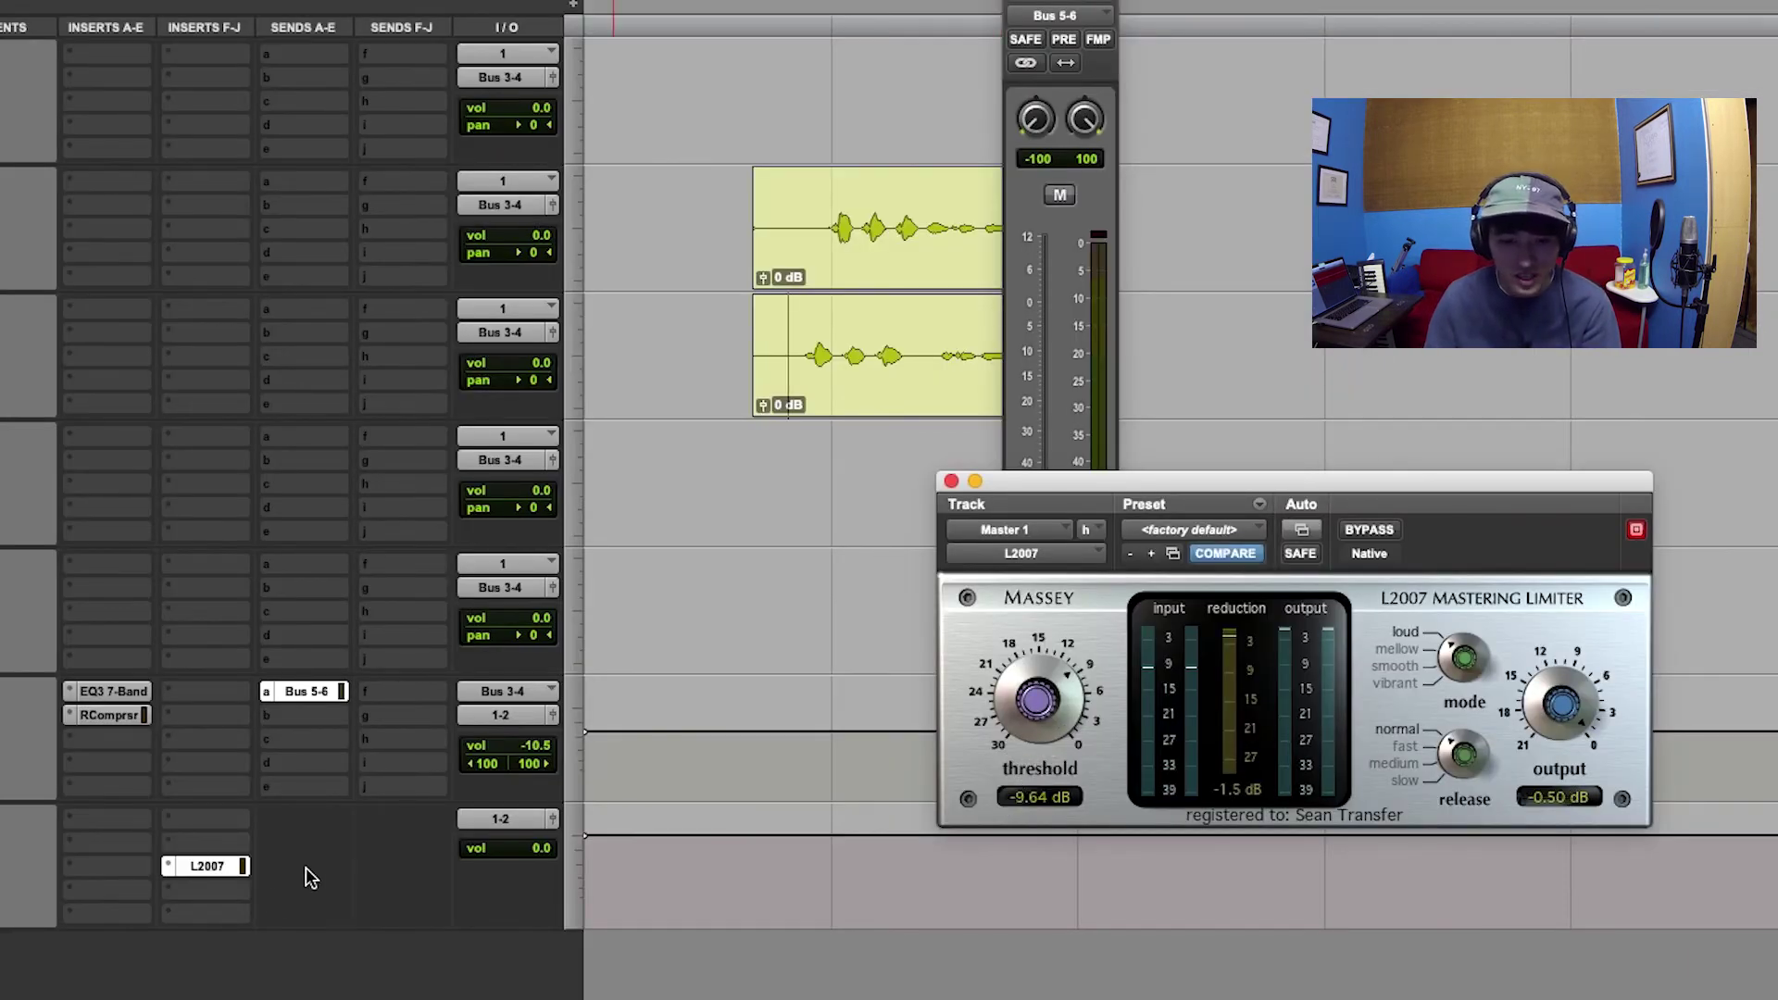
- Toggle the L2007 insert on Master 1 through its inactive and bypassed states and back to active
{"action": "left_click", "coordinate": [227, 862], "text": "ctrl+super"}
{"action": "left_click", "coordinate": [227, 856], "text": "ctrl+super"}
{"action": "left_click", "coordinate": [230, 861], "text": "super"}
{"action": "left_click", "coordinate": [230, 867], "text": "super"}
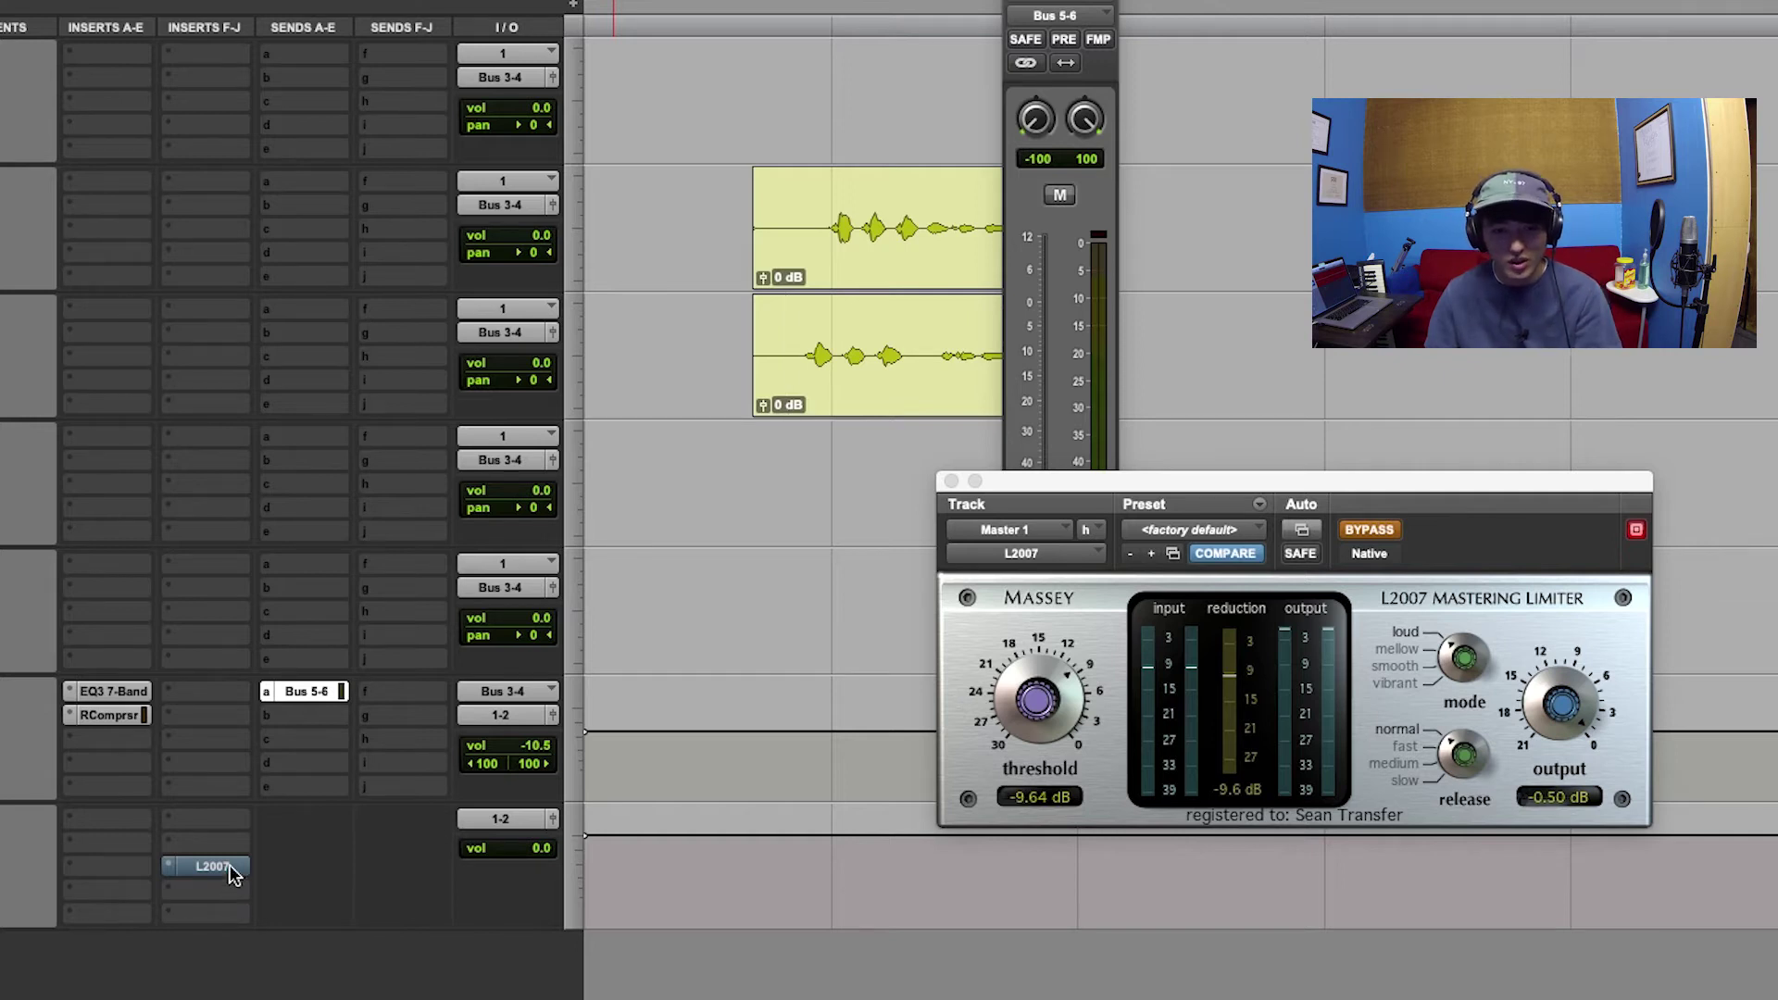
{"action": "left_click", "coordinate": [232, 866], "text": "super"}
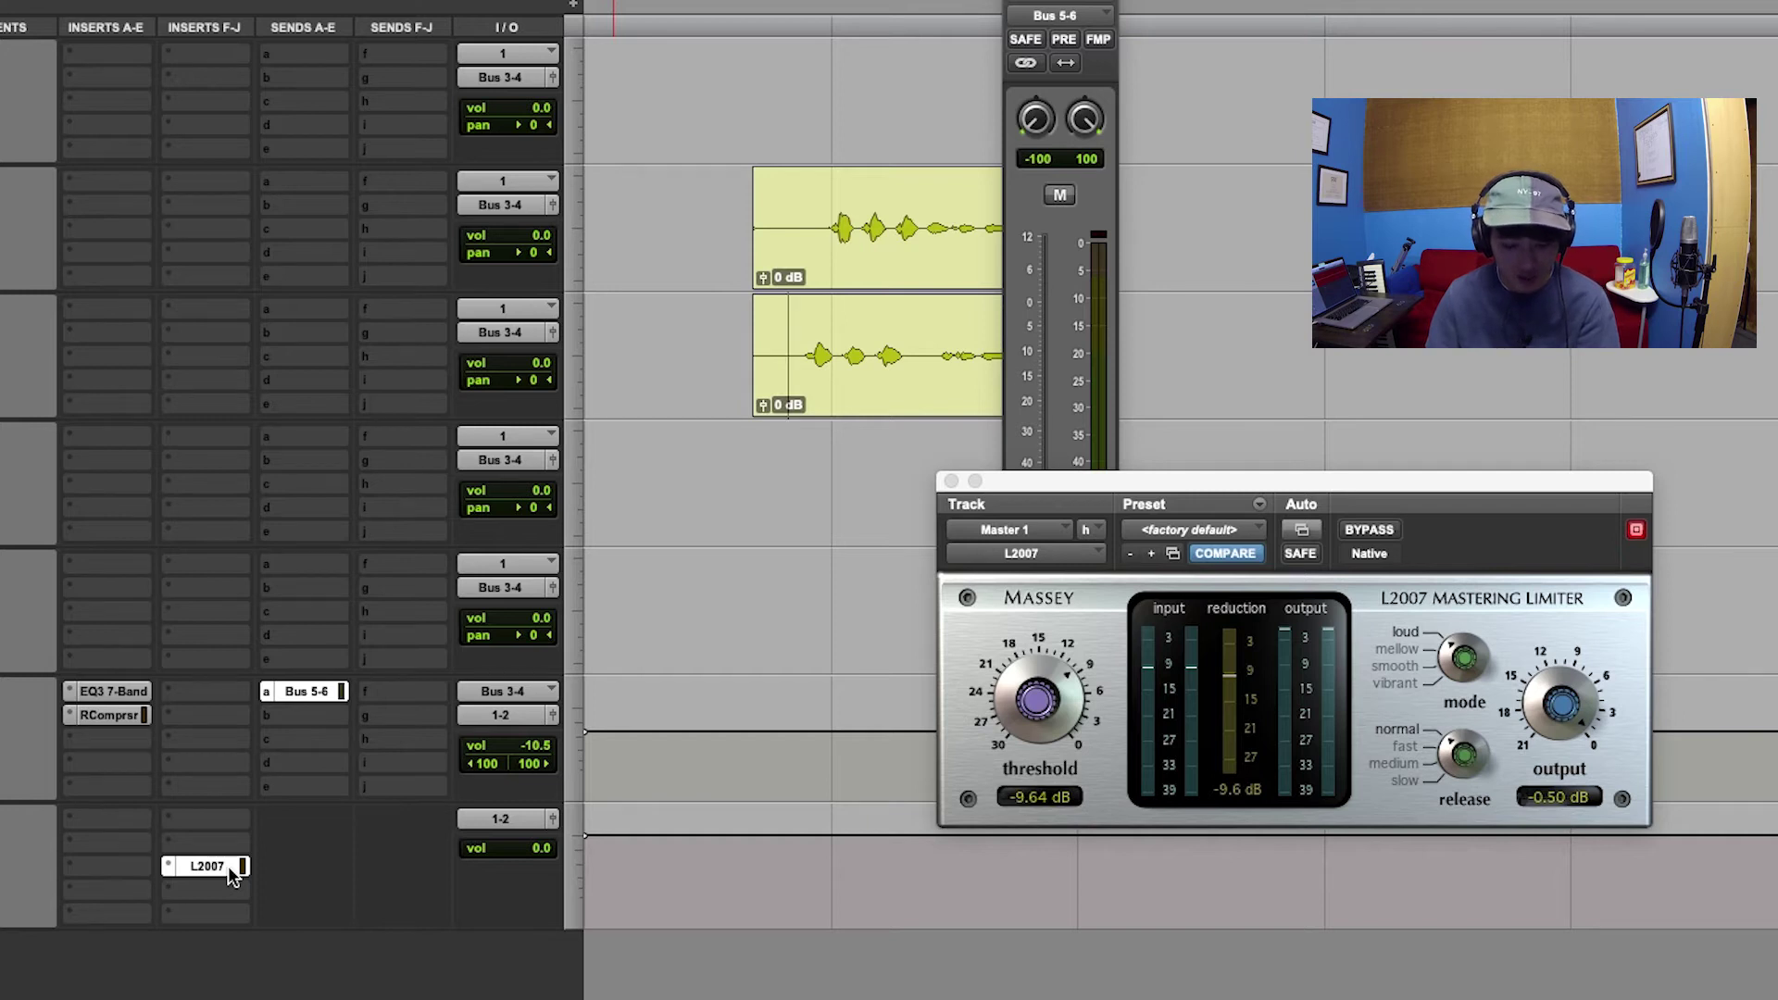
- Make the L2007 insert on Master 1 inactive and close the open plug-in and send windows
{"action": "left_click", "coordinate": [228, 865], "text": "ctrl+super"}
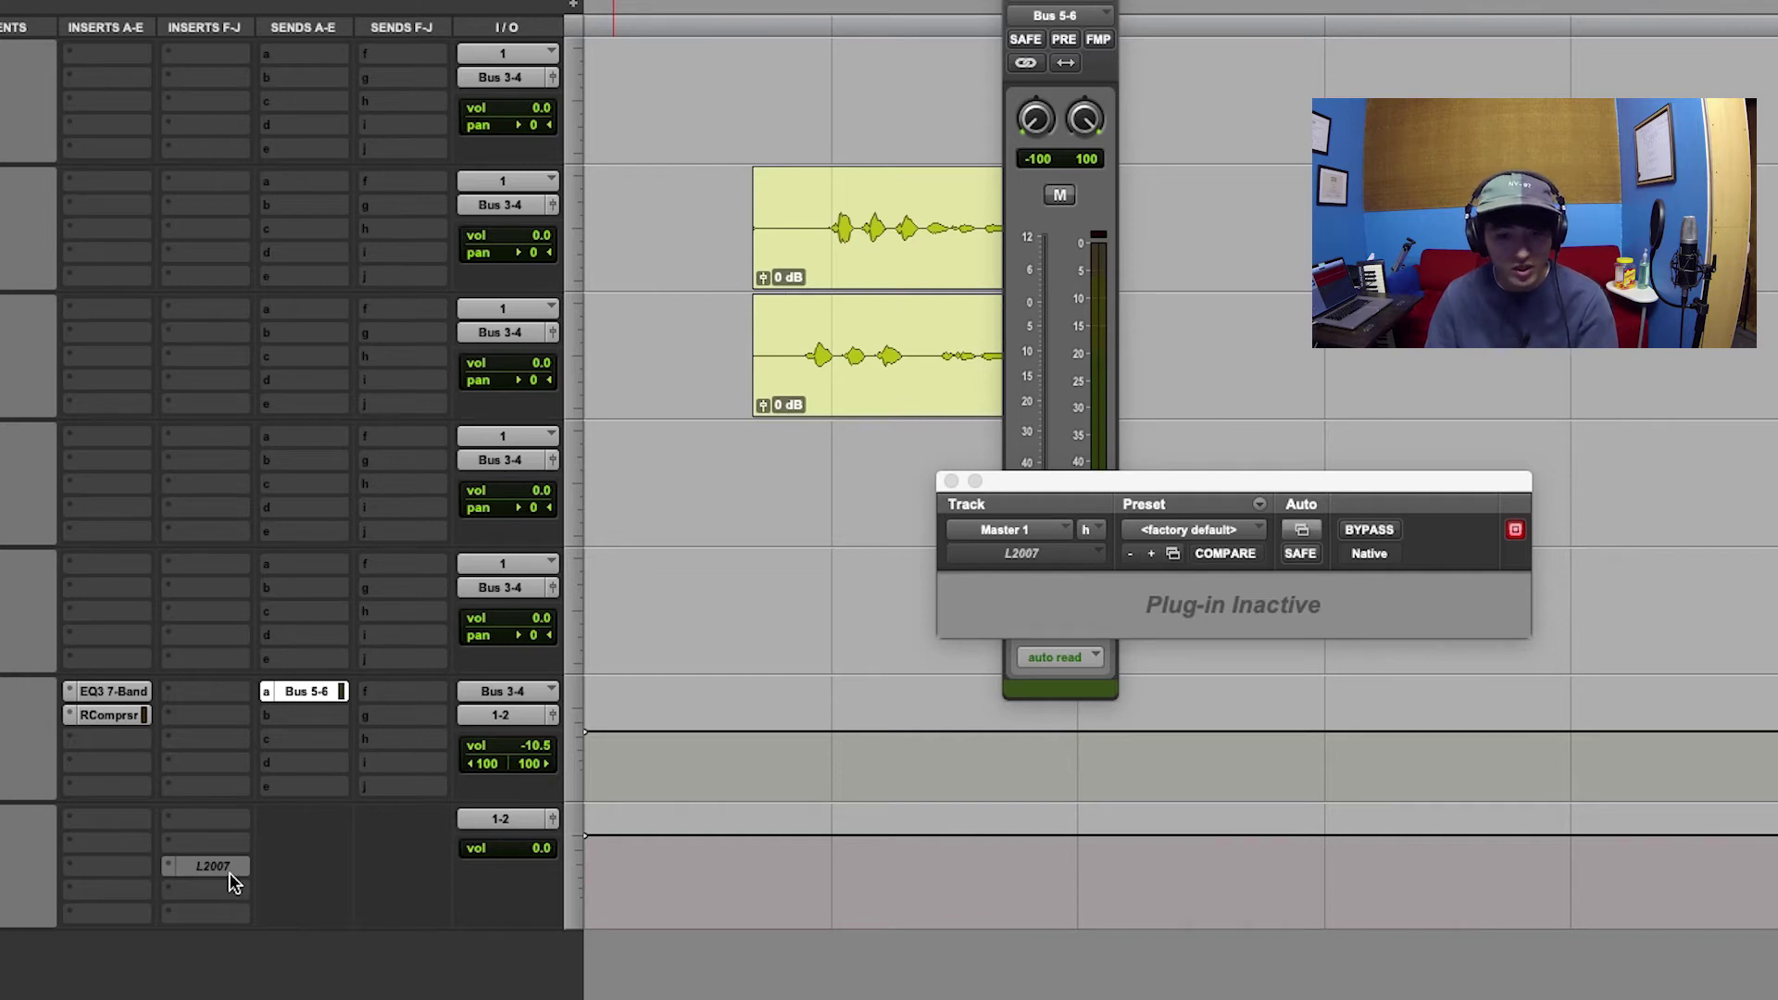
{"action": "left_click", "coordinate": [229, 872], "text": "ctrl+super"}
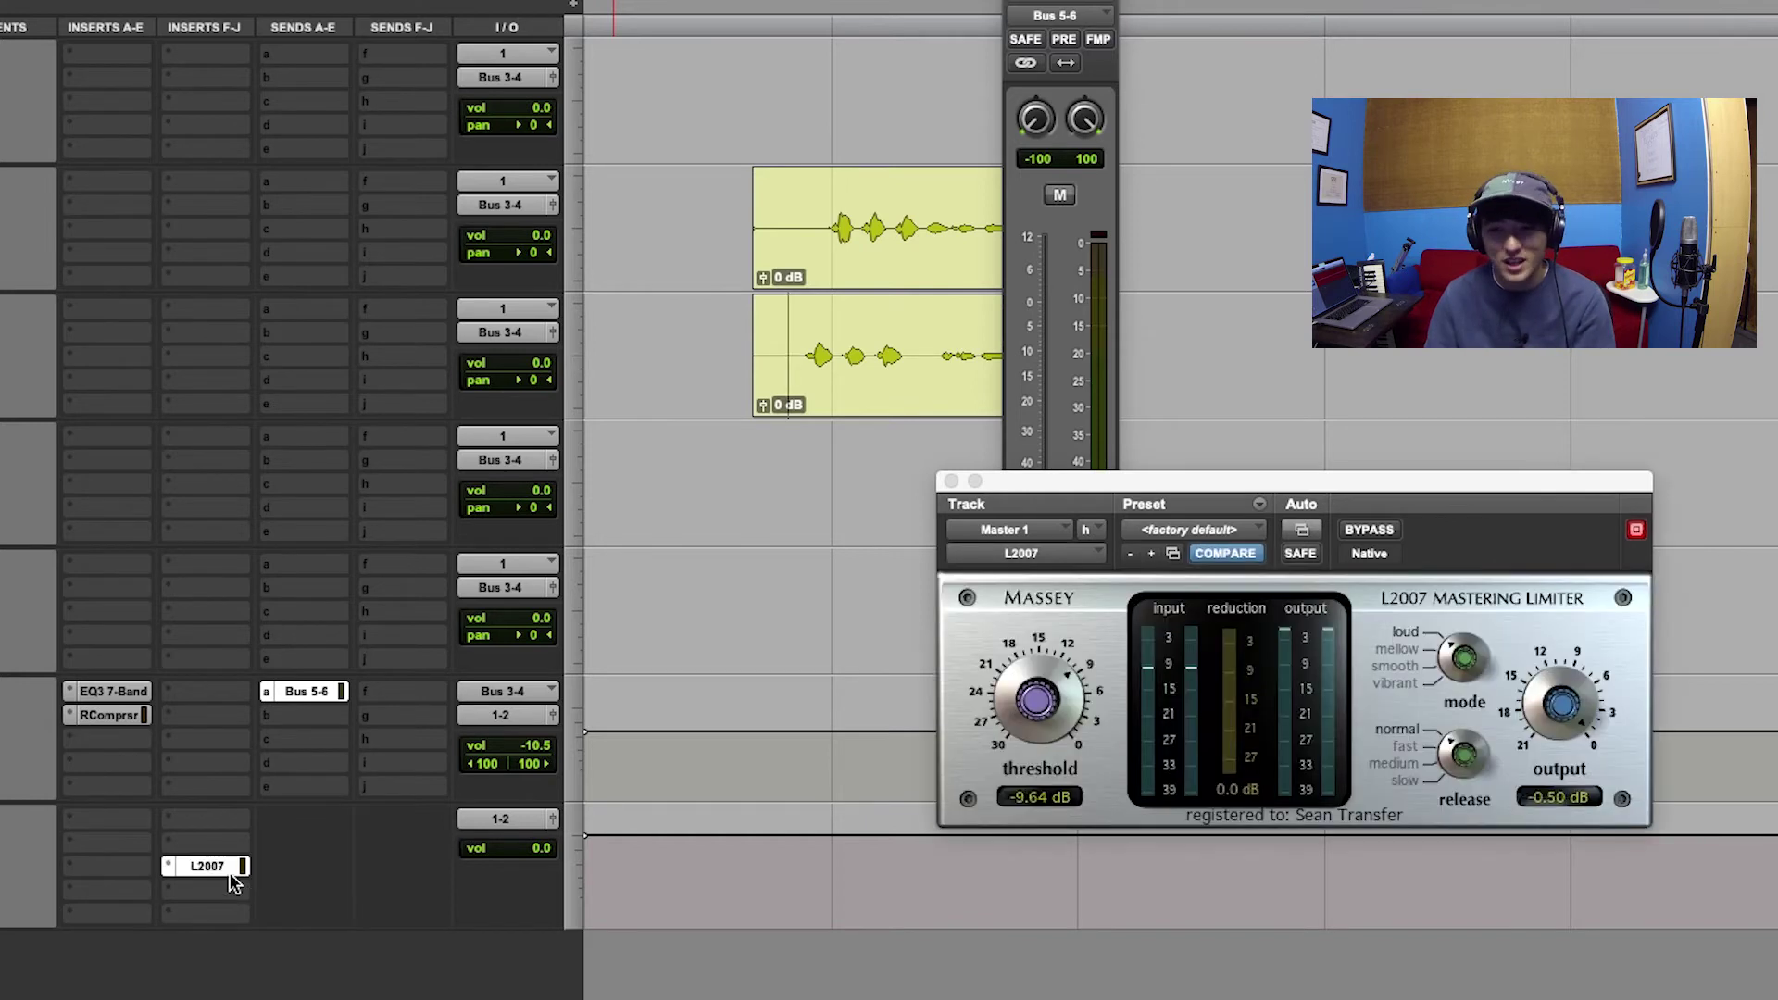
{"action": "left_click", "coordinate": [230, 867], "text": "ctrl+super"}
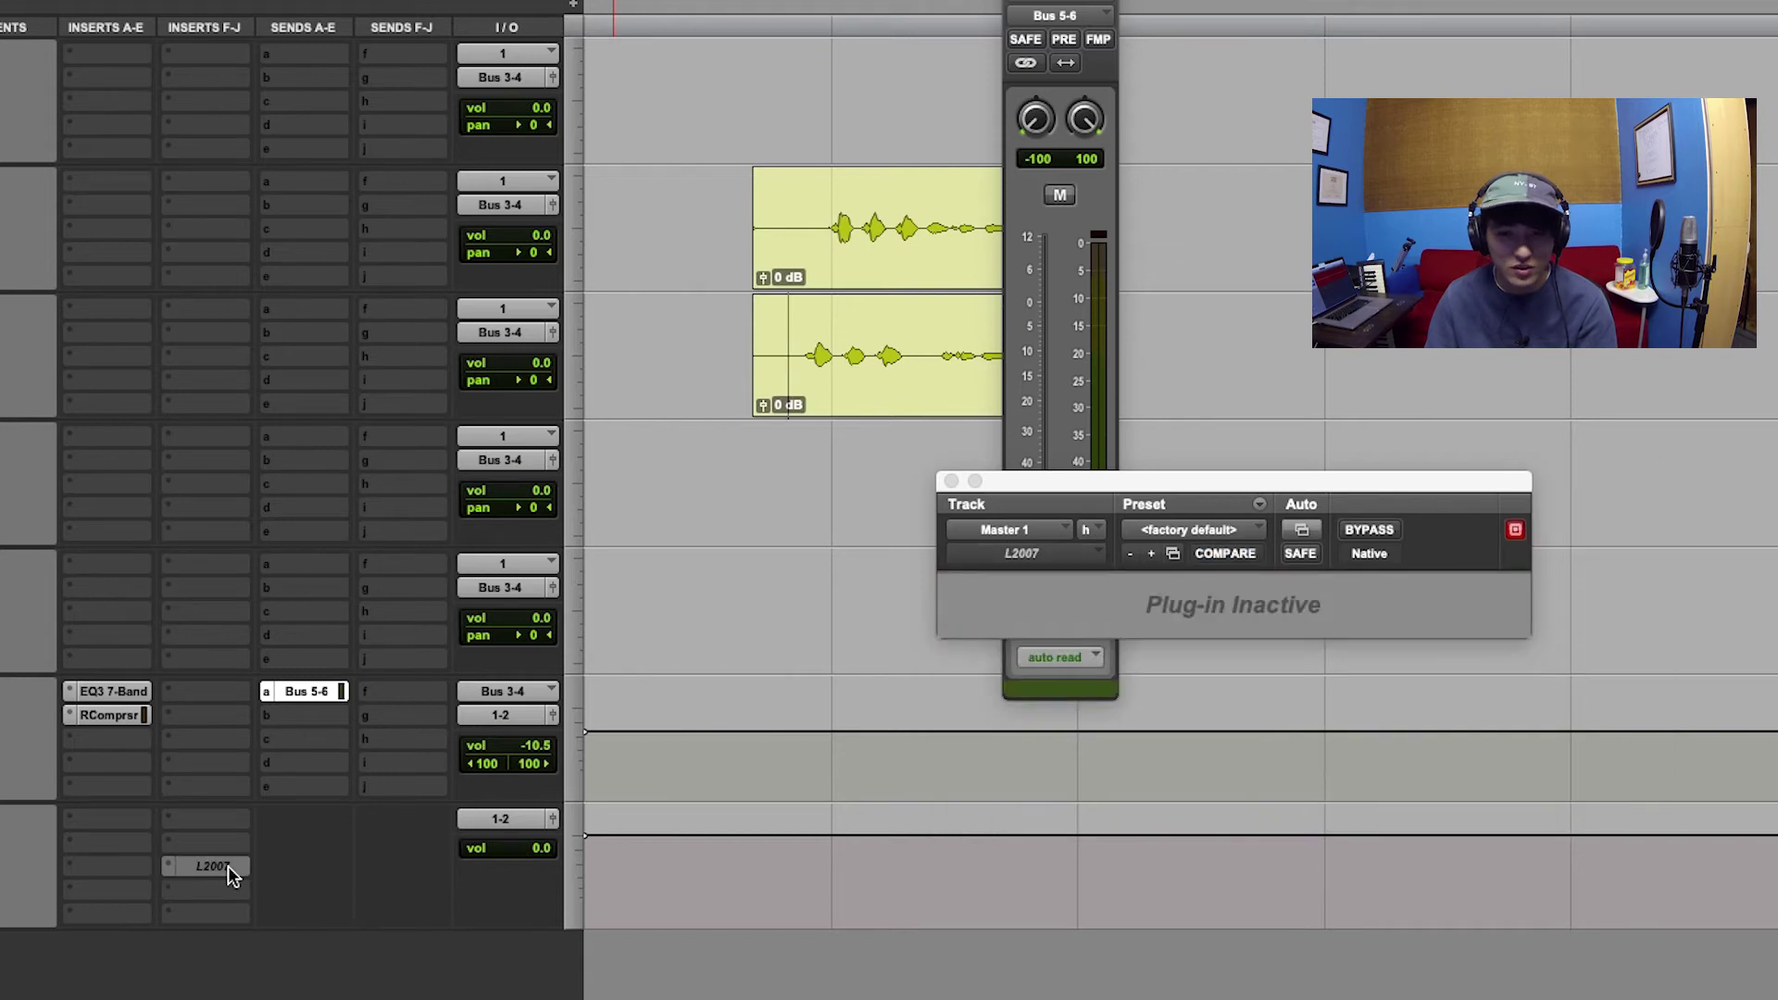
{"action": "left_click", "coordinate": [227, 875]}
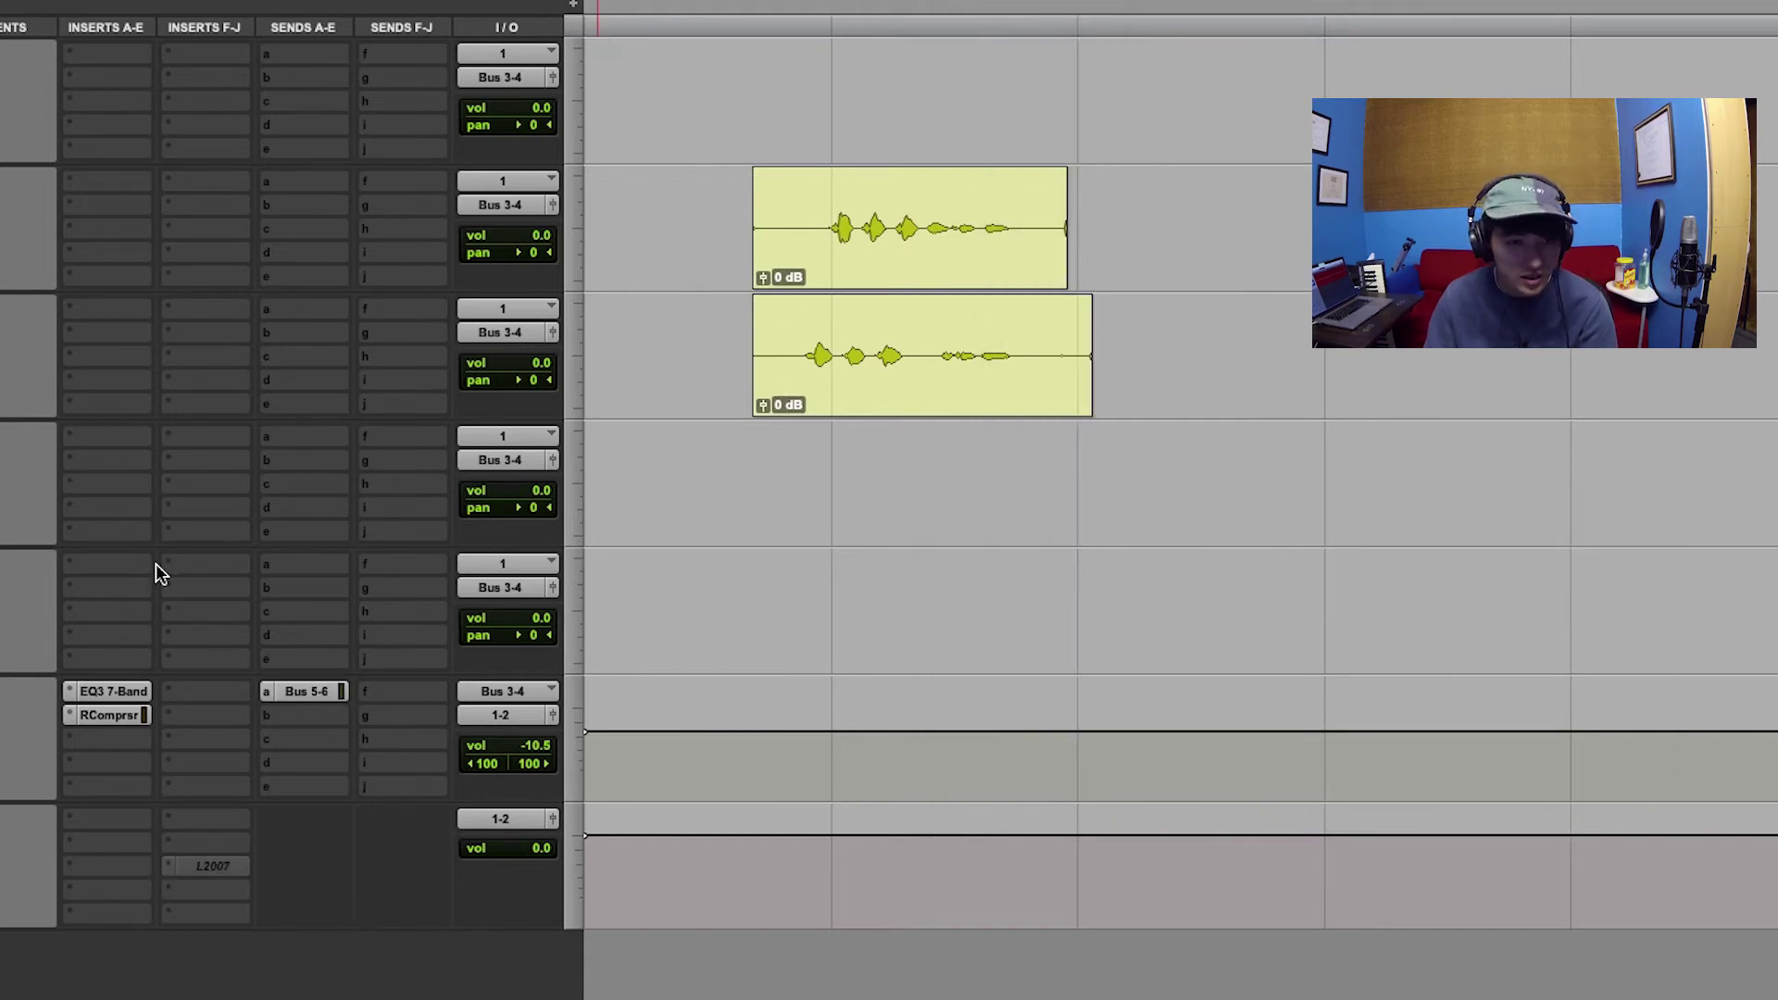
- Play back the lead vocal clips and open the fader window of LV Subgroup's Bus 5-6 send
{"action": "key", "text": "space"}
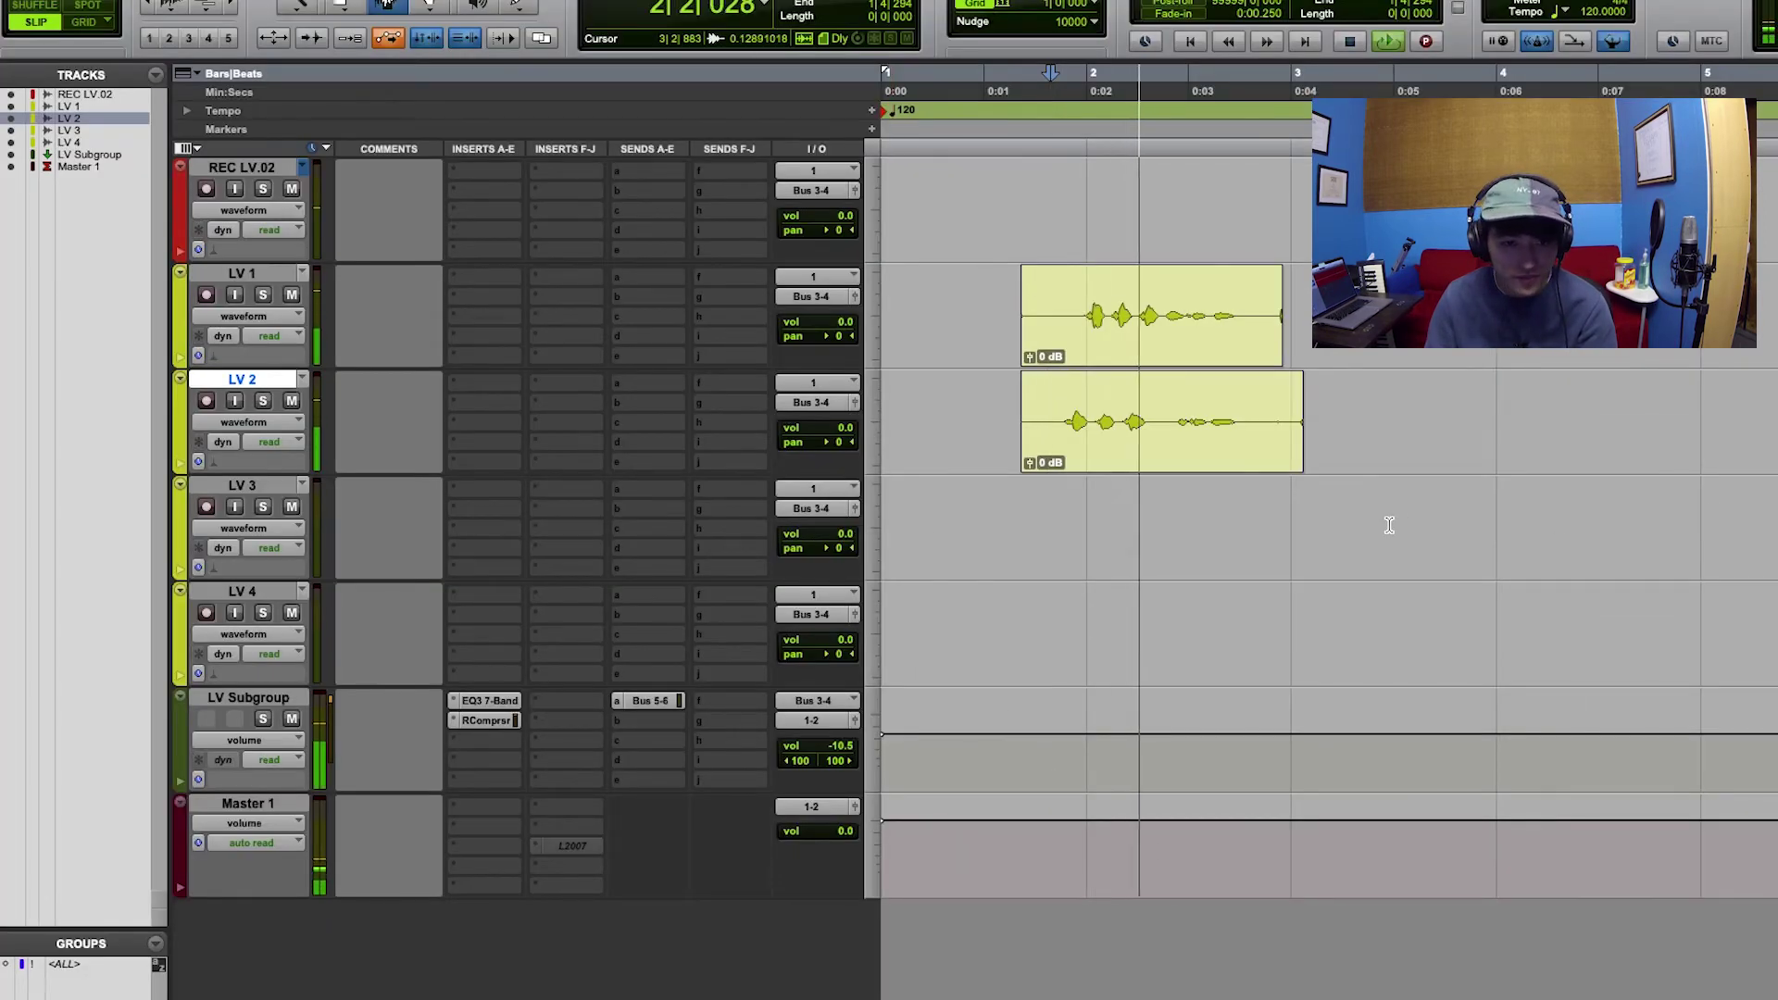
{"action": "key", "text": "space"}
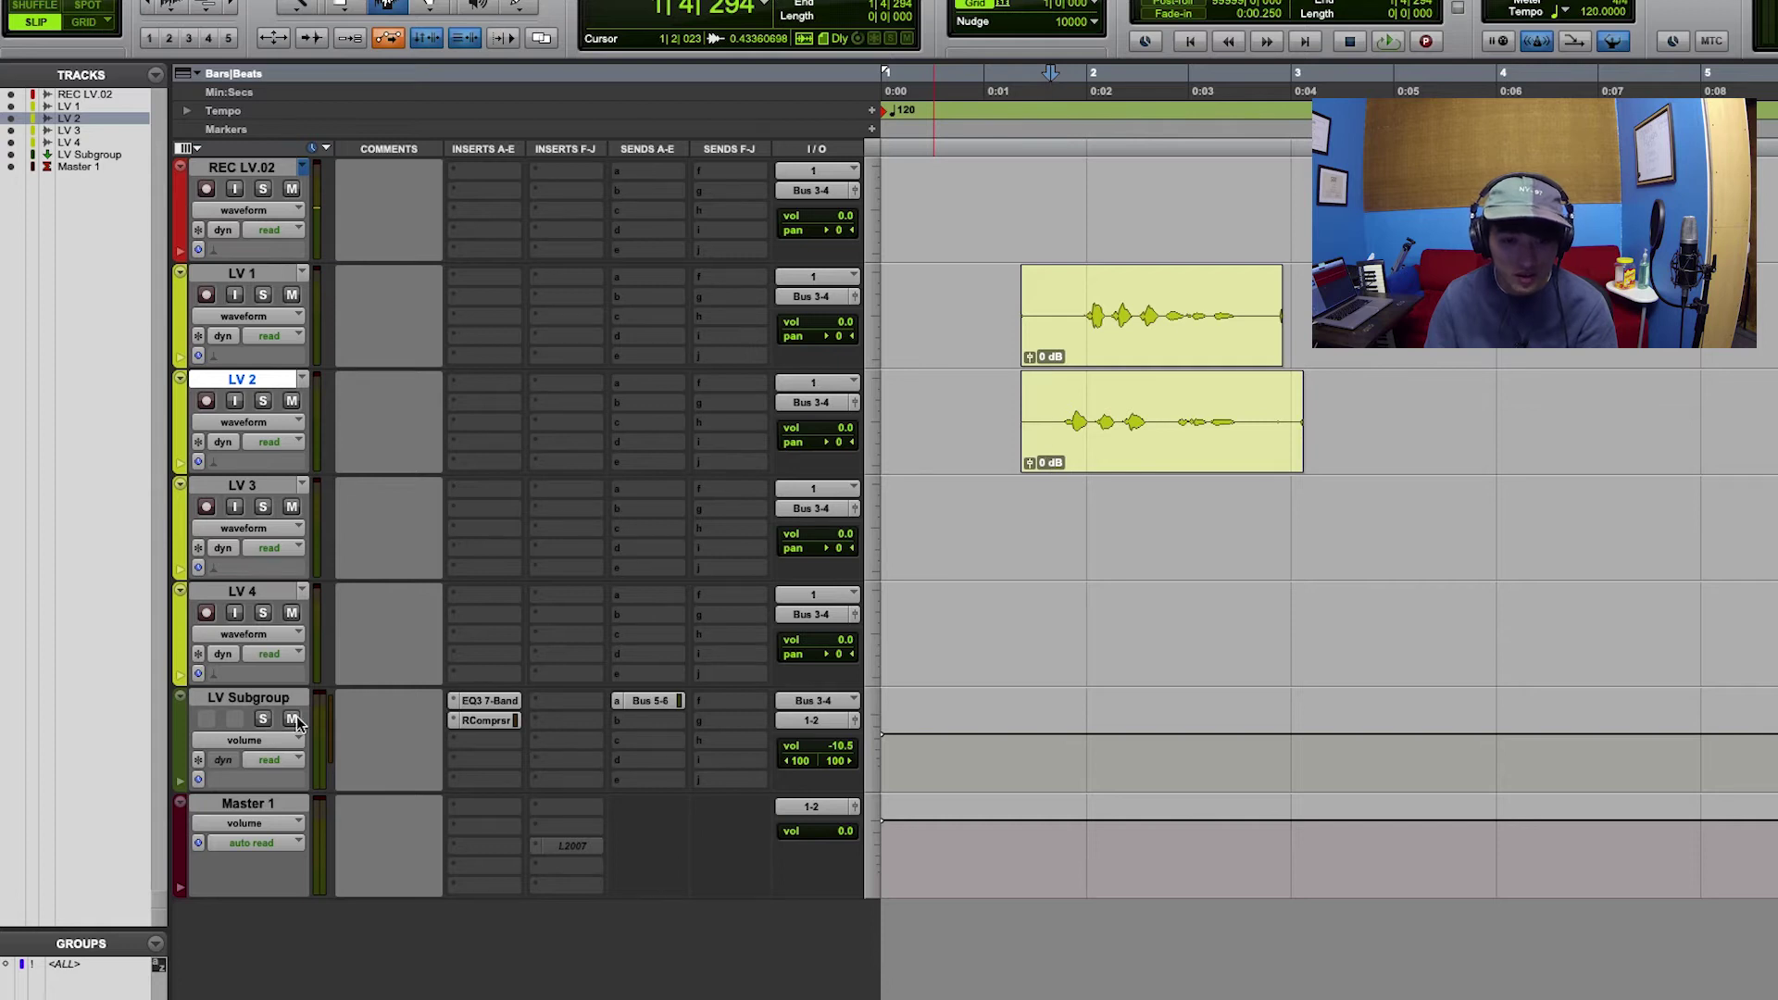
{"action": "left_click", "coordinate": [684, 701]}
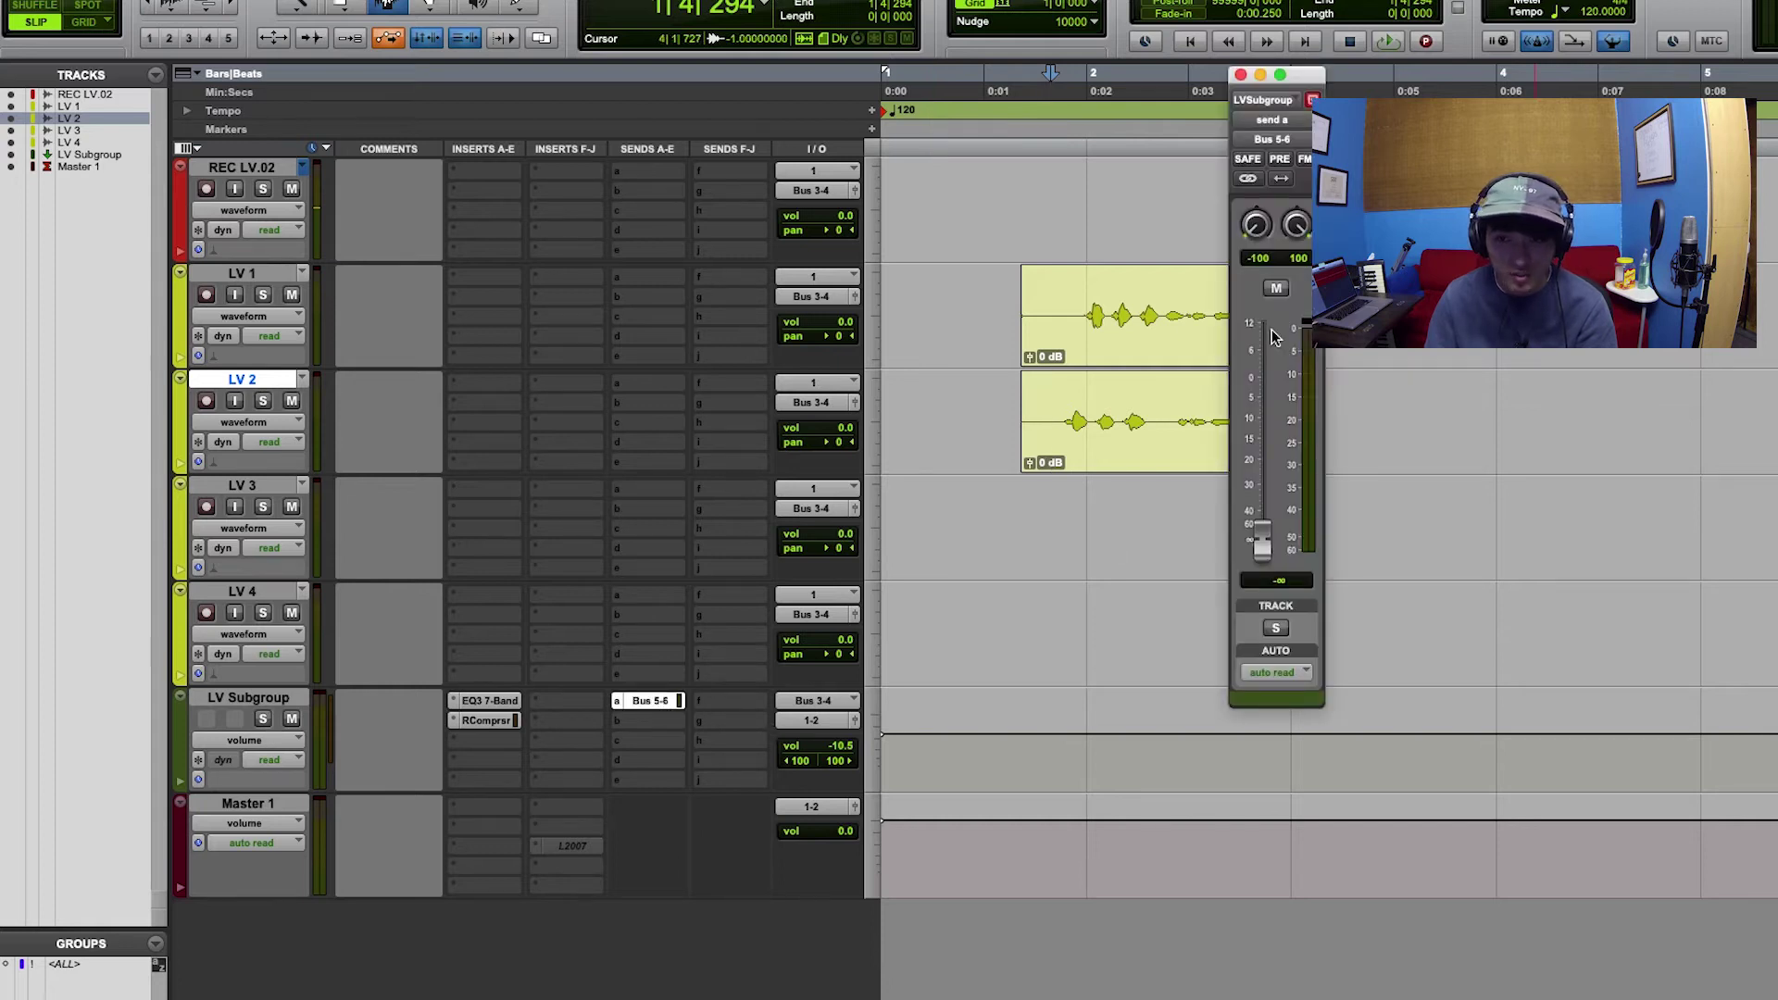
{"action": "left_click", "coordinate": [975, 708]}
- Create one new stereo Aux Input track below LV Subgroup
{"action": "key", "text": "super+shift+n"}
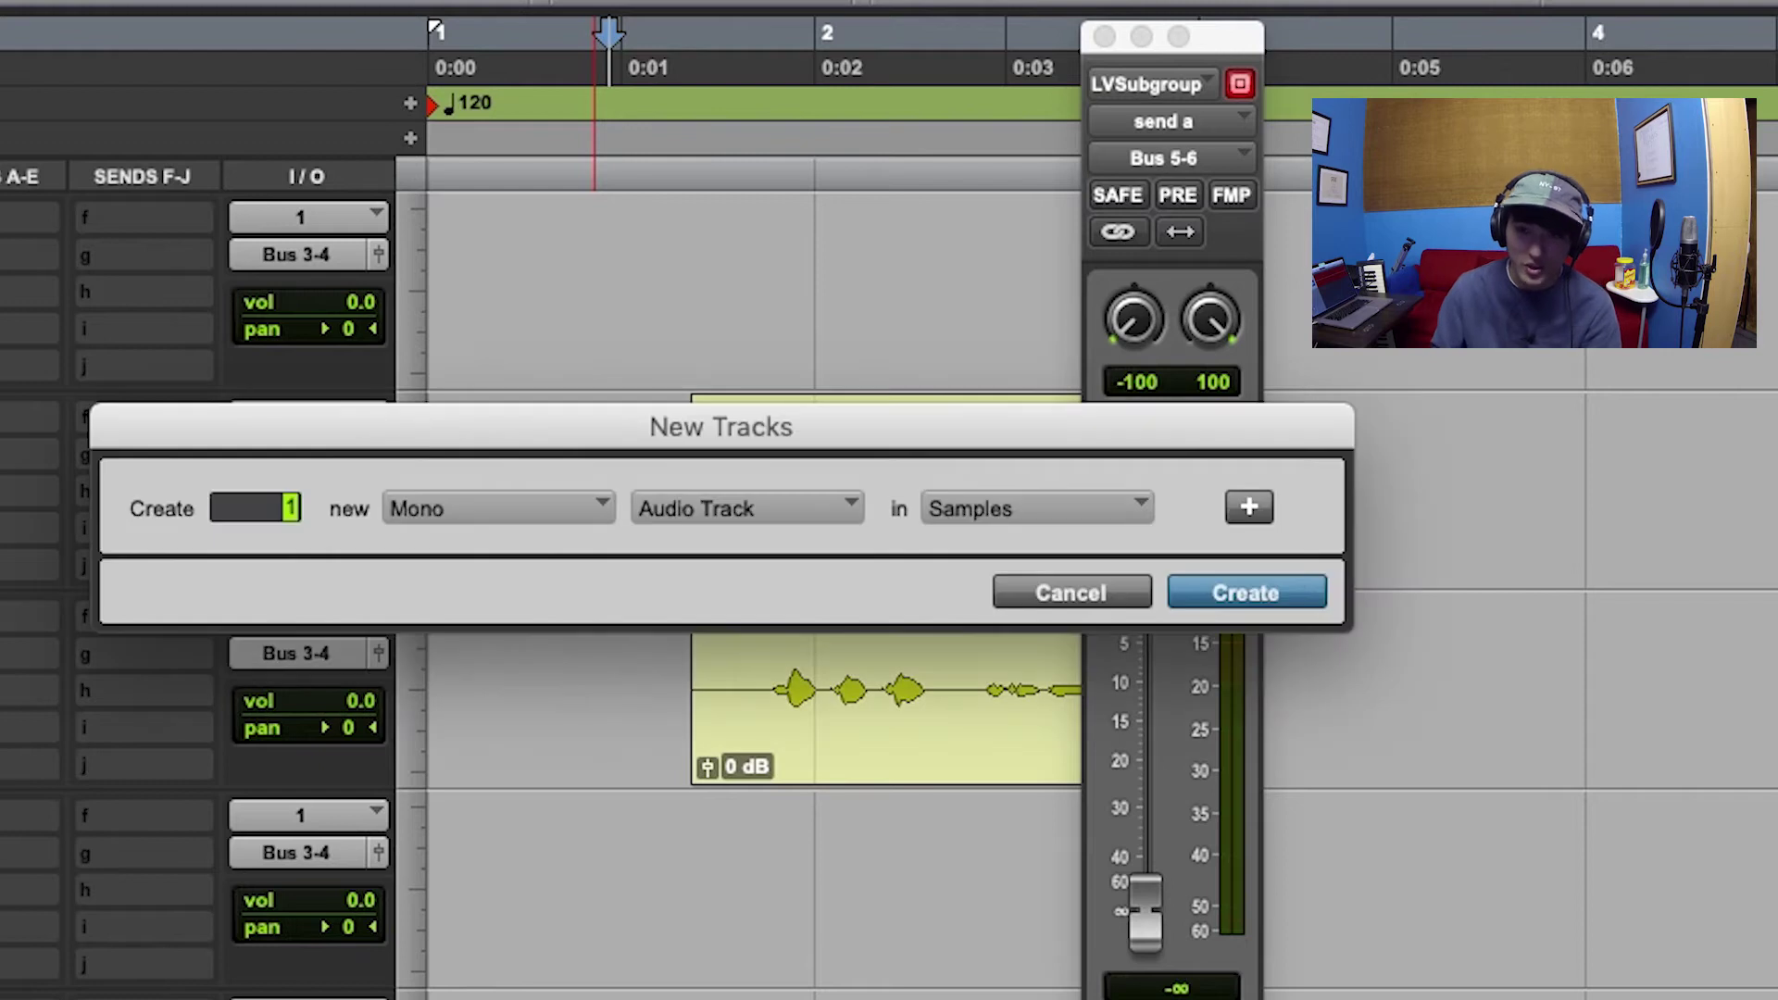
{"action": "key", "text": "super+Right"}
{"action": "key", "text": "super+Down"}
{"action": "key", "text": "Return"}
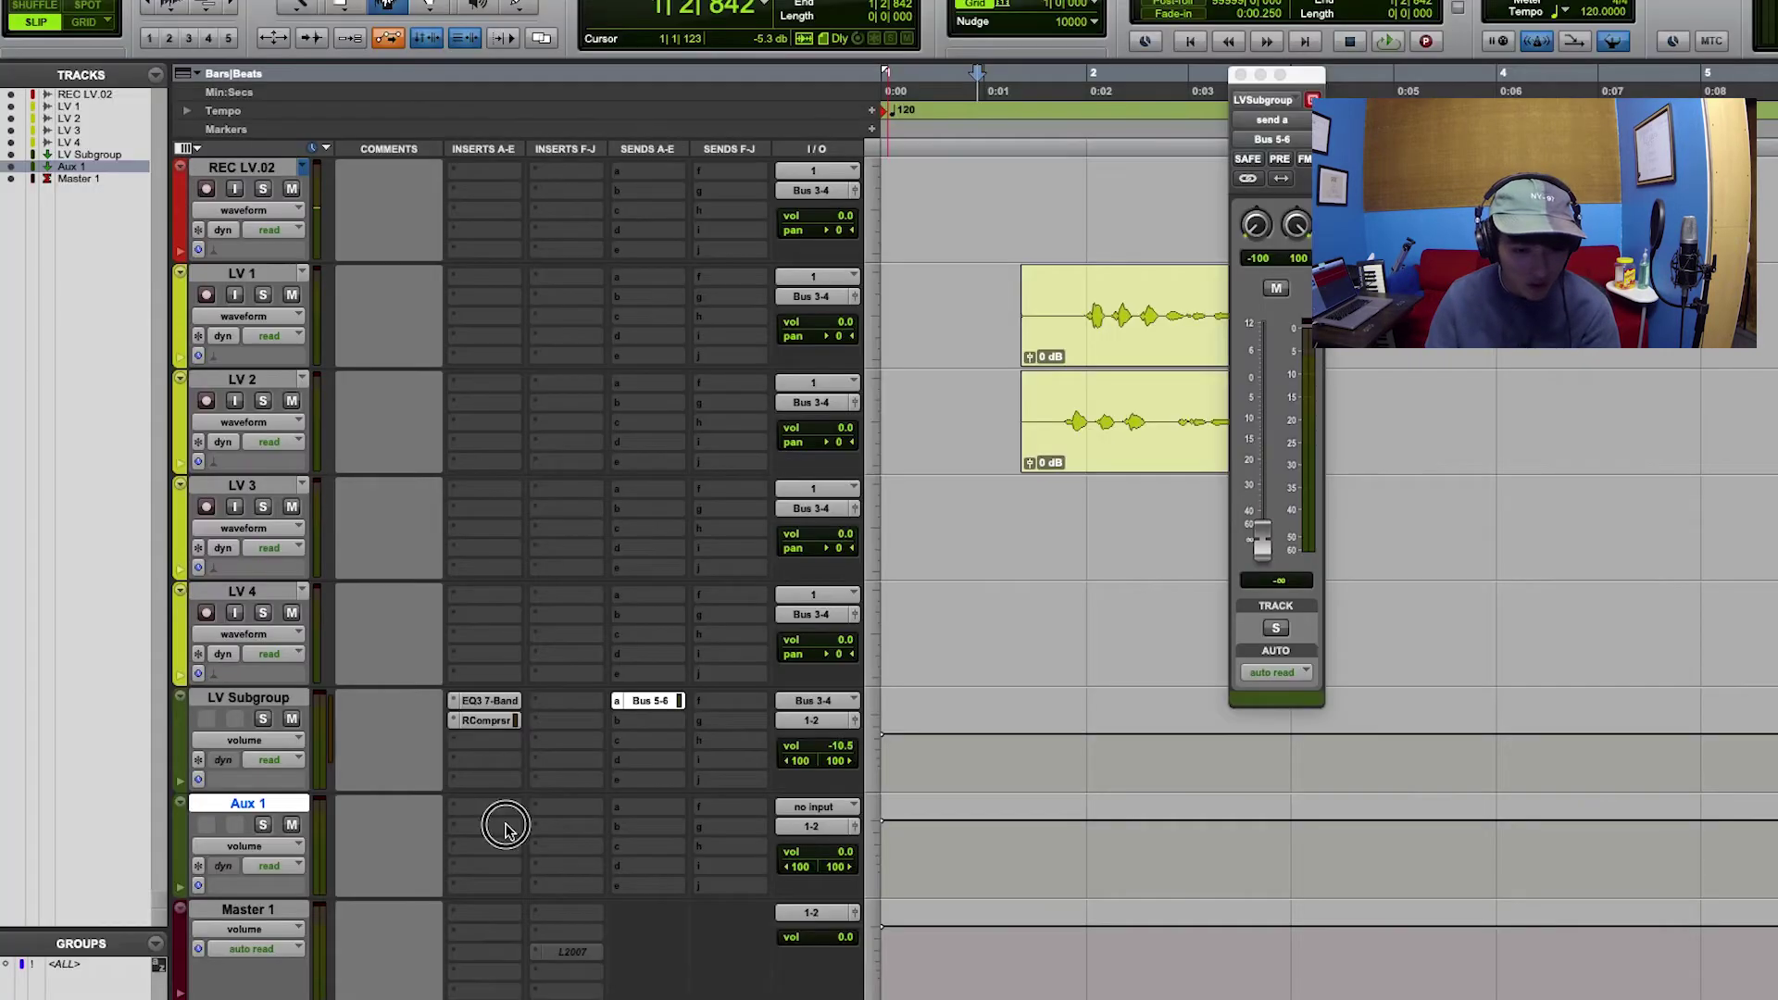
- Insert ValhallaVintageVerb on insert slot b of Aux 1 and set the track's input to Bus 5-6 (Stereo)
{"action": "left_click", "coordinate": [503, 831]}
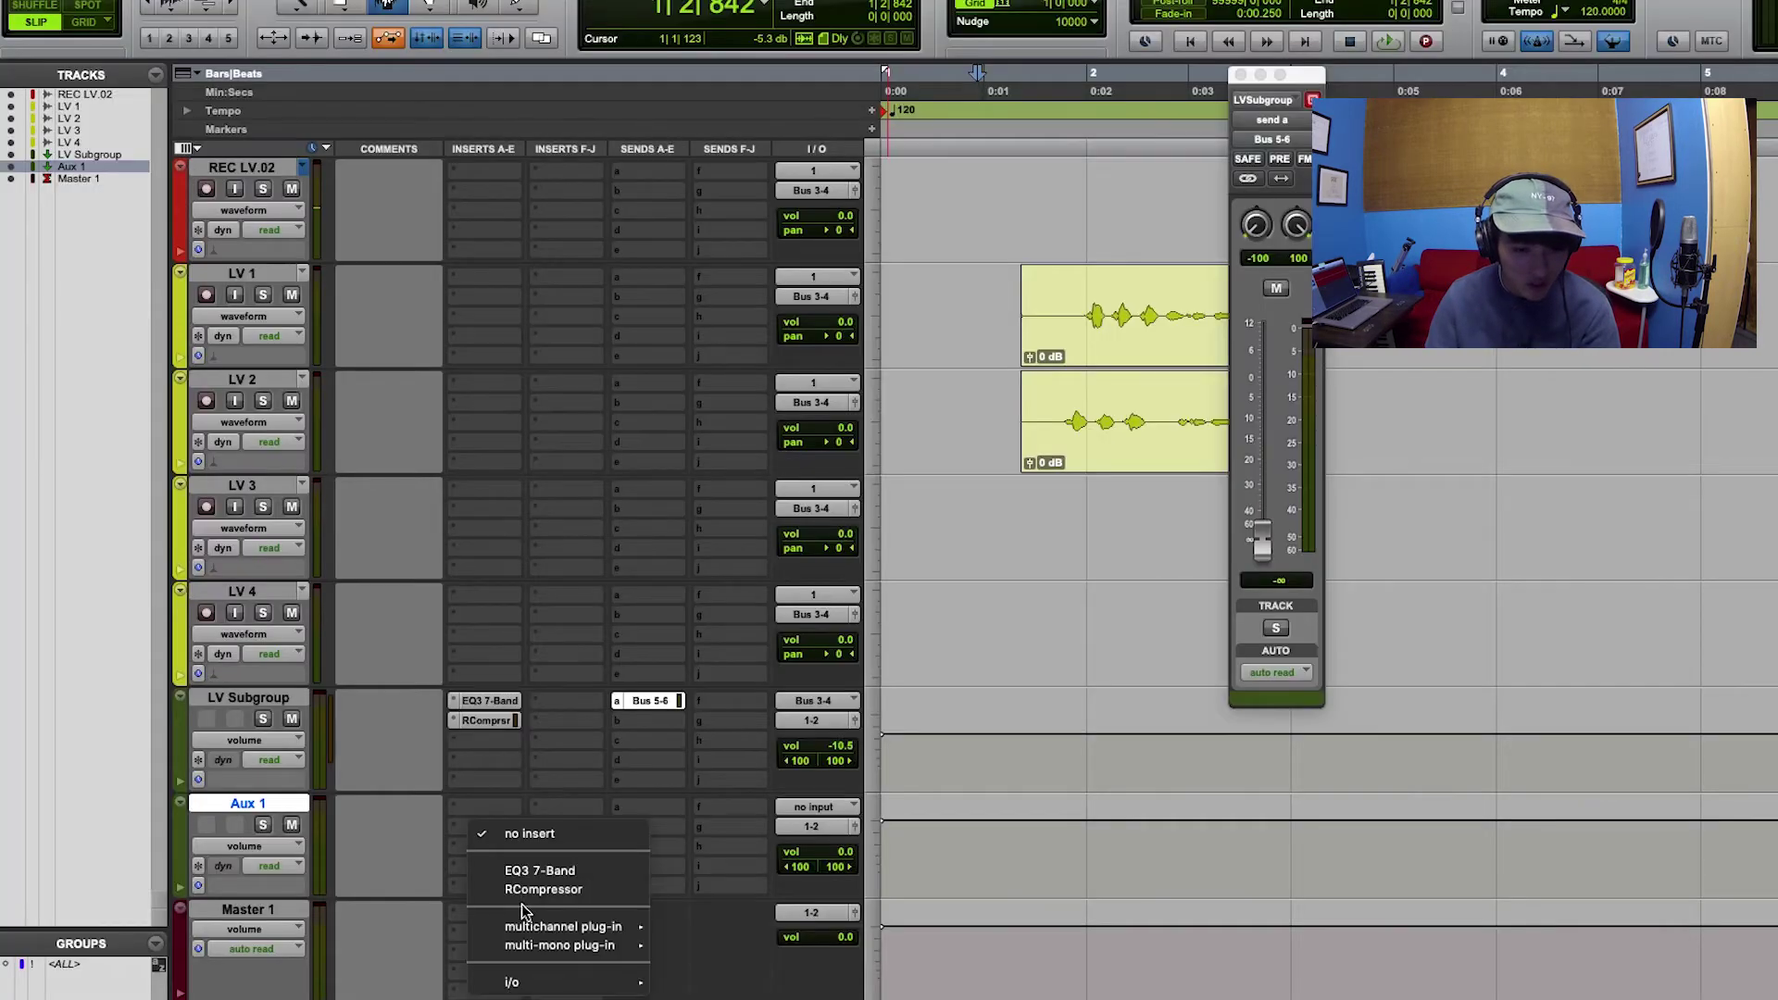
{"action": "mouse_move", "coordinate": [524, 926]}
{"action": "left_click", "coordinate": [754, 212]}
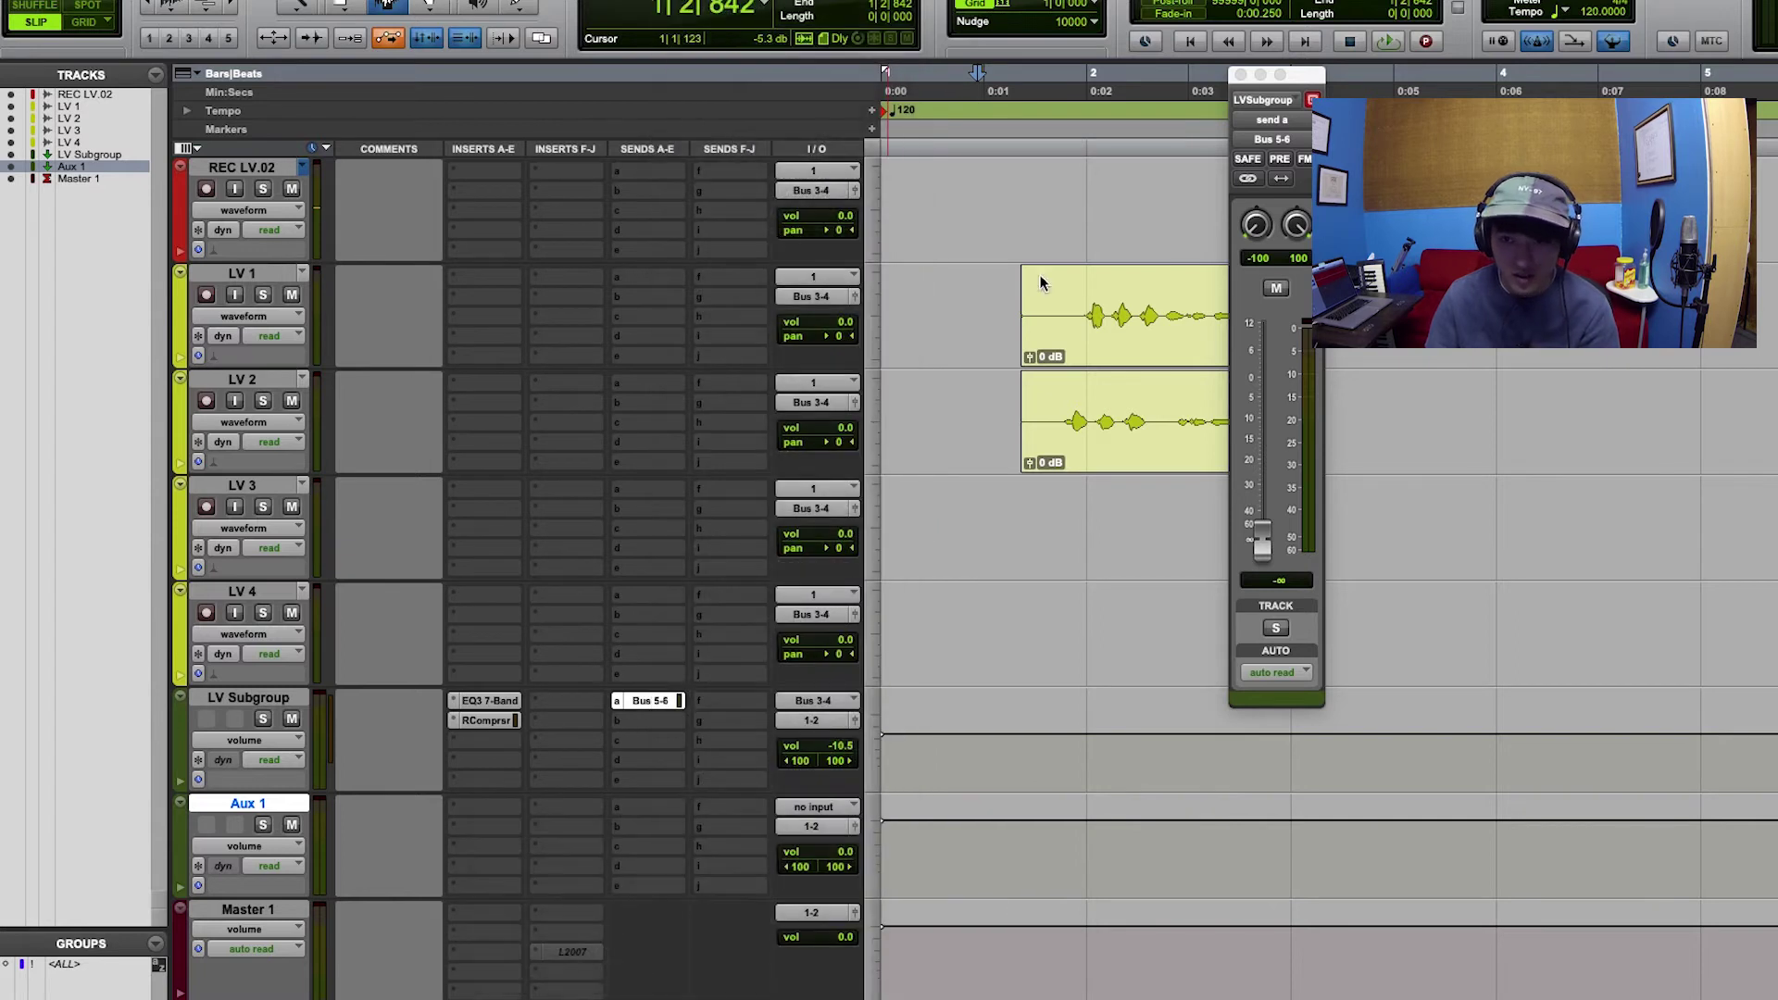
{"action": "left_click", "coordinate": [815, 807]}
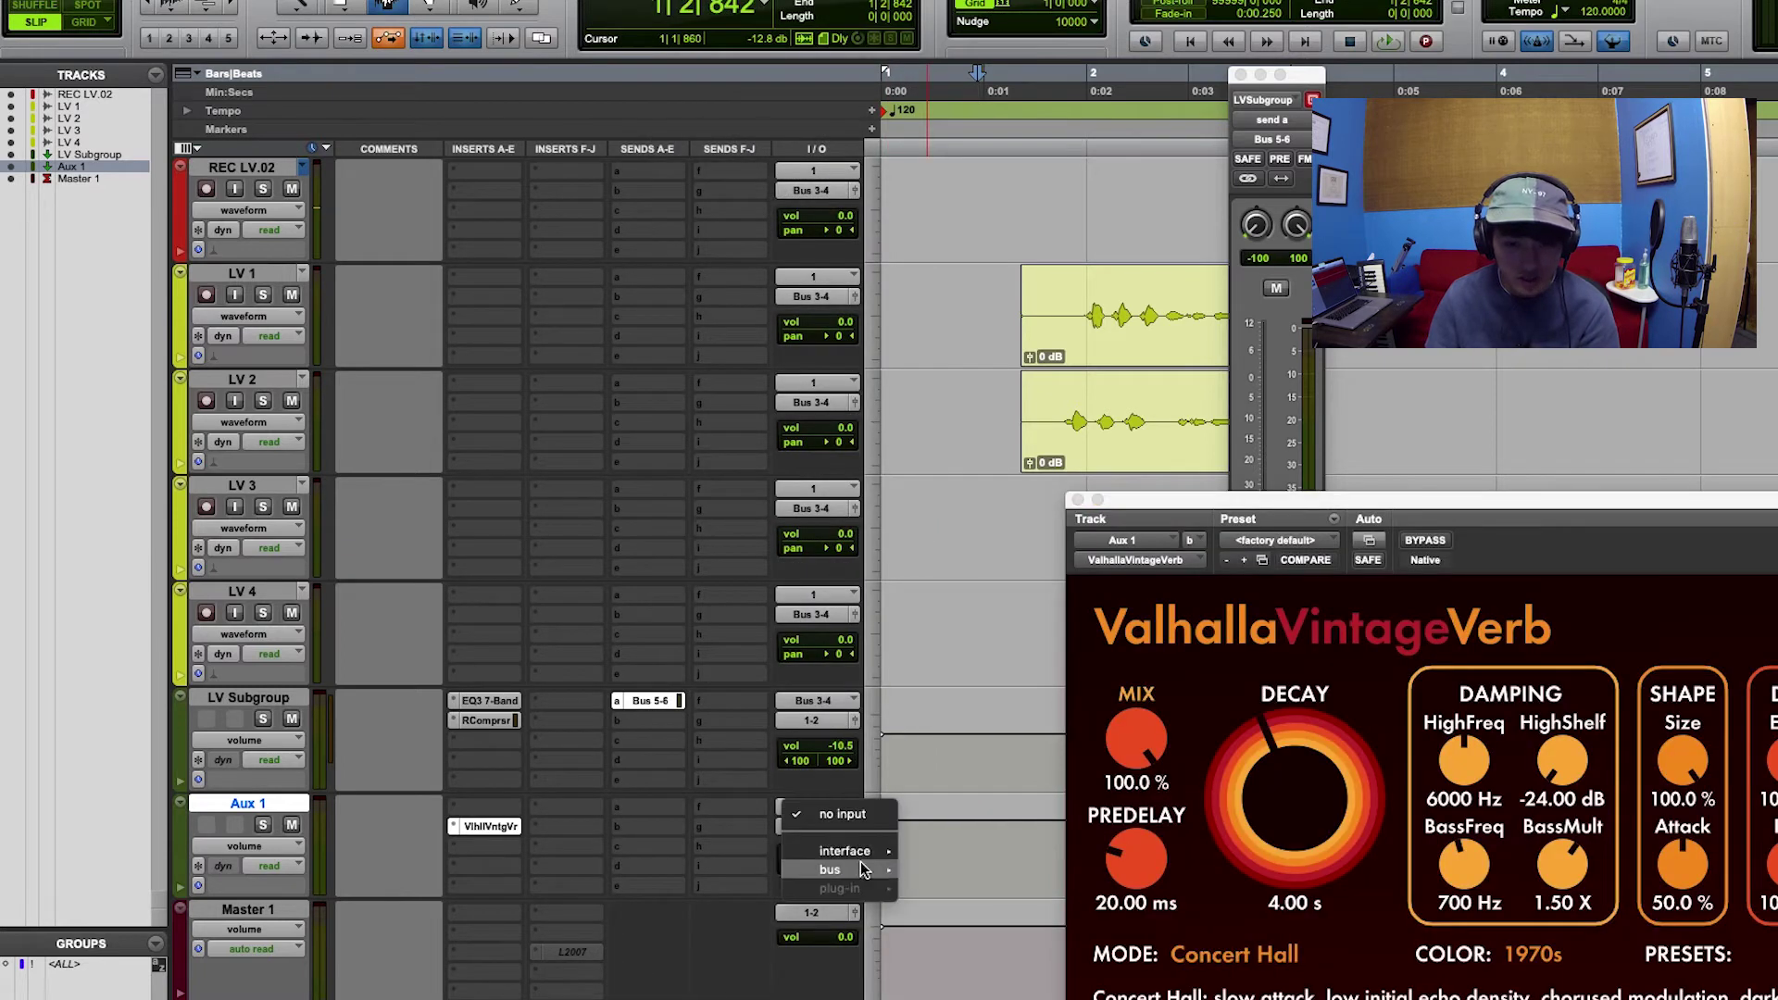
{"action": "mouse_move", "coordinate": [861, 871]}
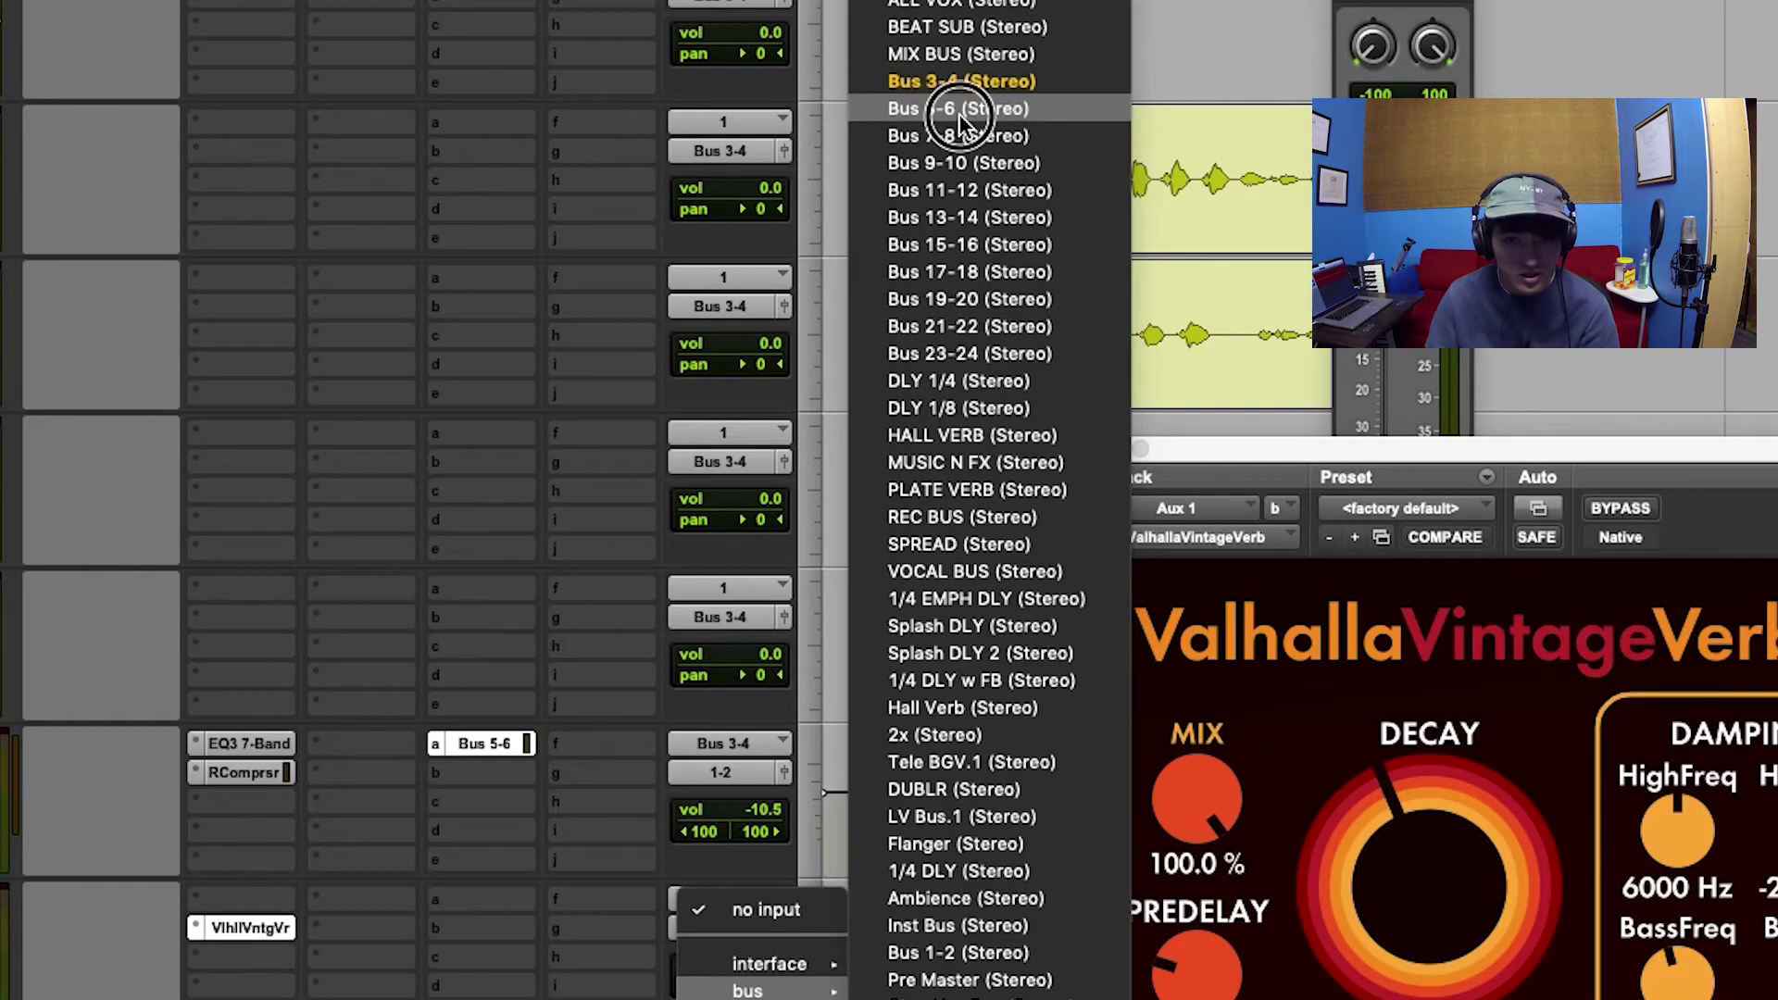
{"action": "left_click", "coordinate": [958, 109]}
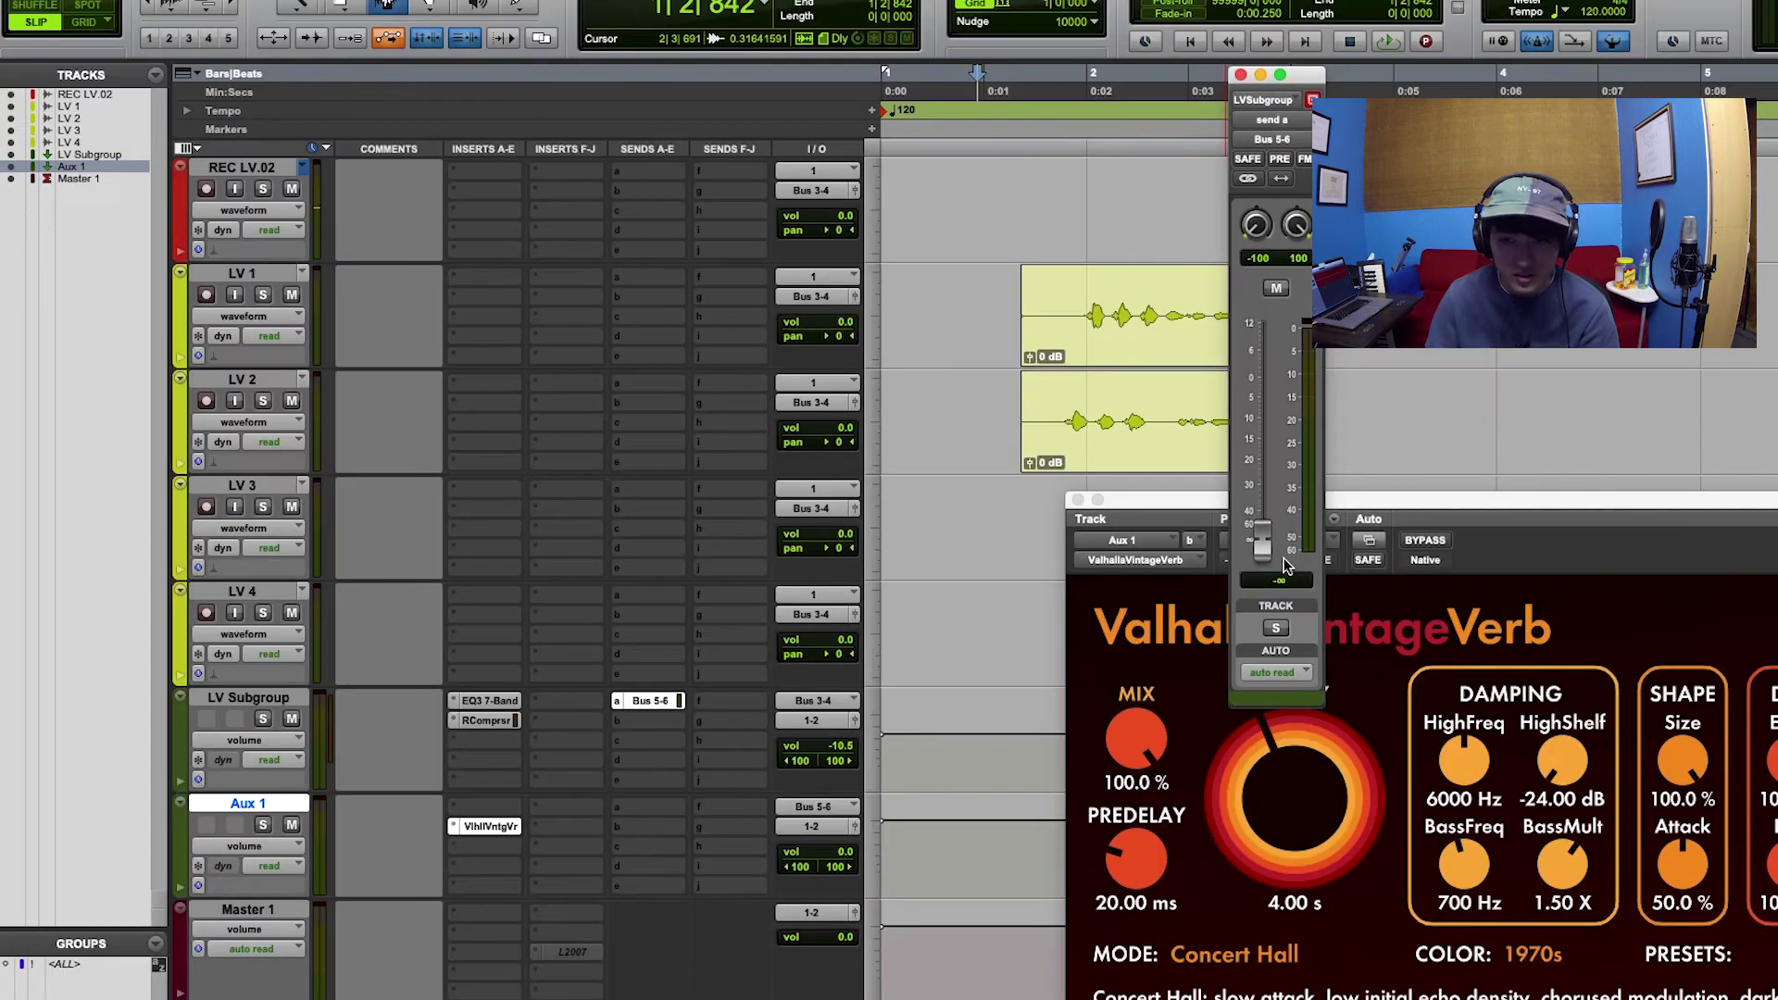
- Try LV Subgroup's Bus 5-6 send at -12.3 dB, return it to minus infinity and close the floating windows
{"action": "left_click_drag", "start_coordinate": [1261, 550], "coordinate": [1263, 447]}
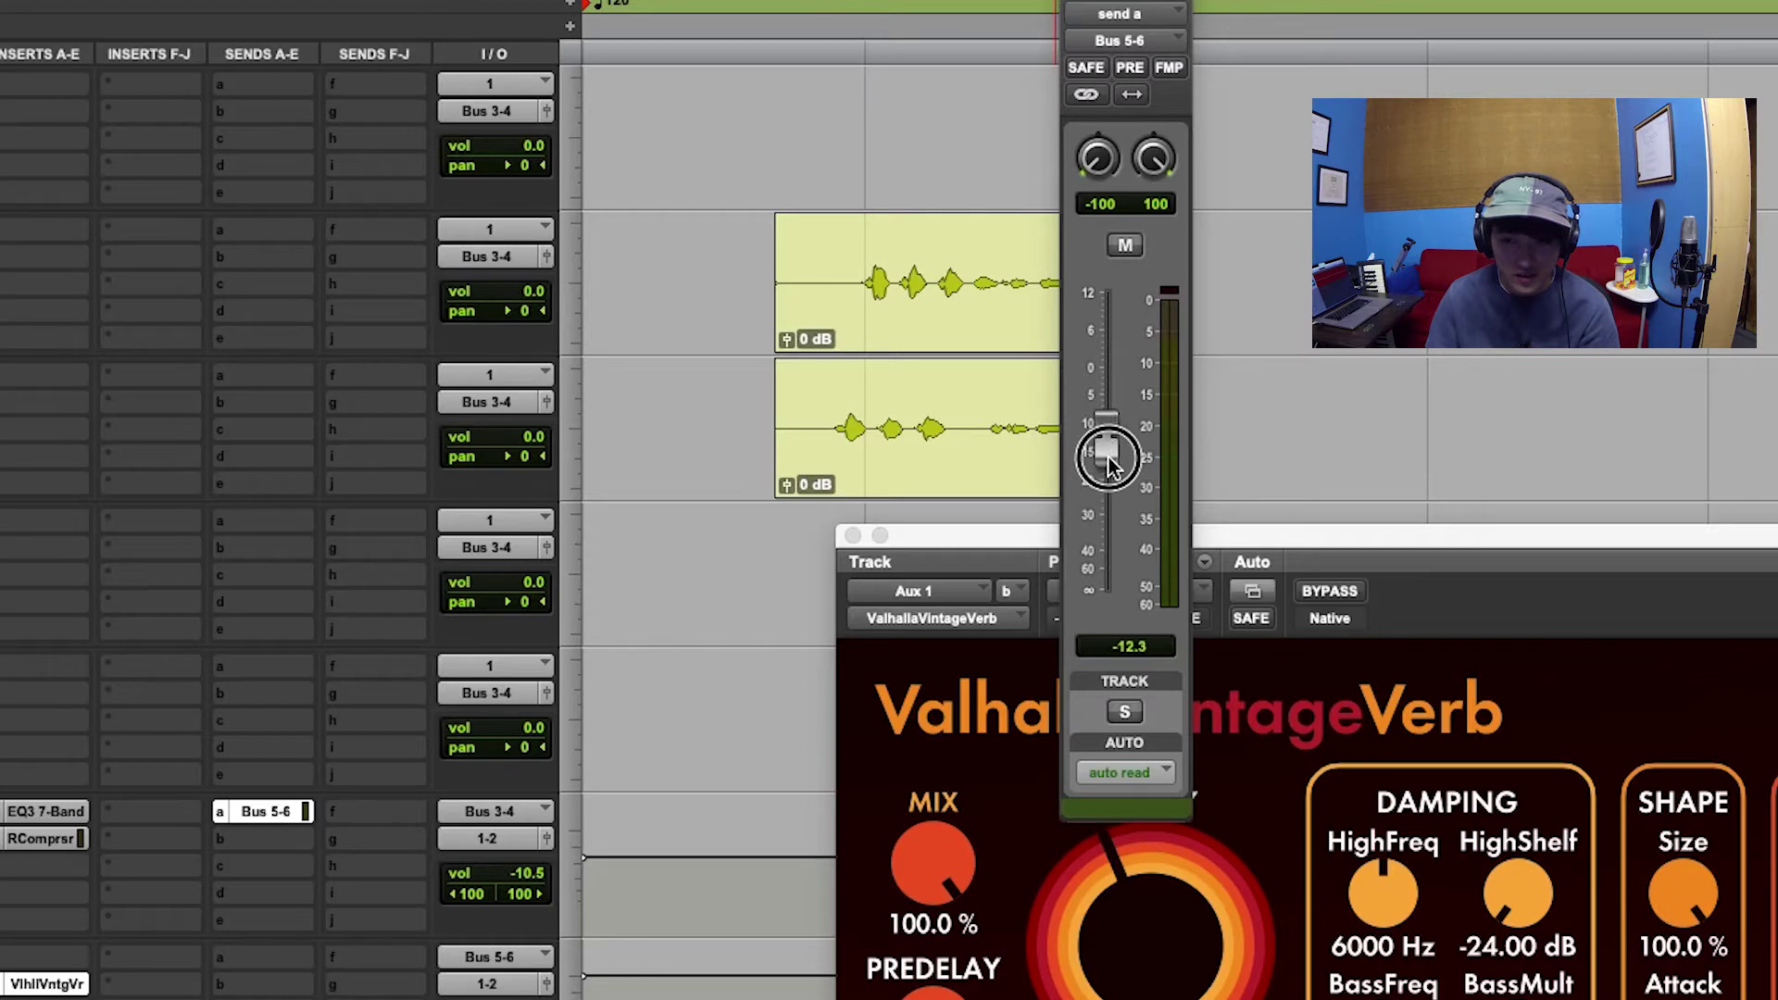
{"action": "left_click_drag", "start_coordinate": [1108, 463], "coordinate": [1107, 602]}
{"action": "left_click", "coordinate": [263, 856]}
{"action": "left_click", "coordinate": [262, 859]}
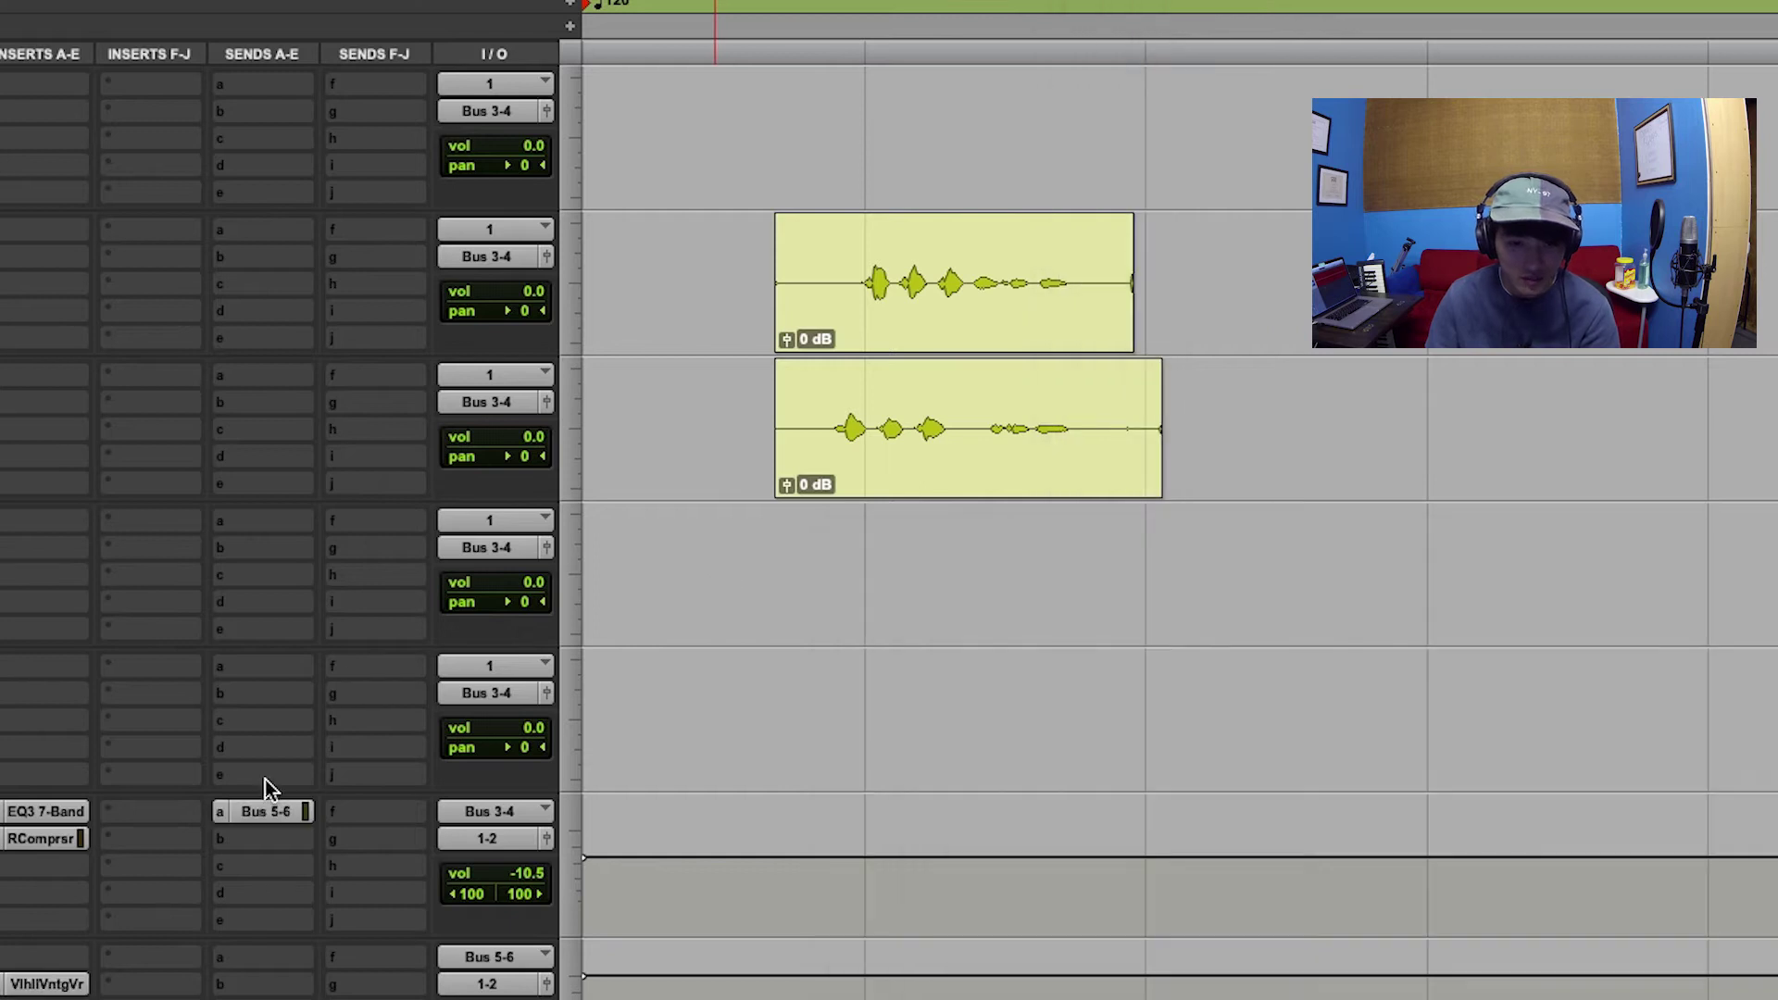
- Raise LV Subgroup's Bus 5-6 send level to -11.0 dB with the ValhallaVintageVerb window open
{"action": "left_click", "coordinate": [268, 812]}
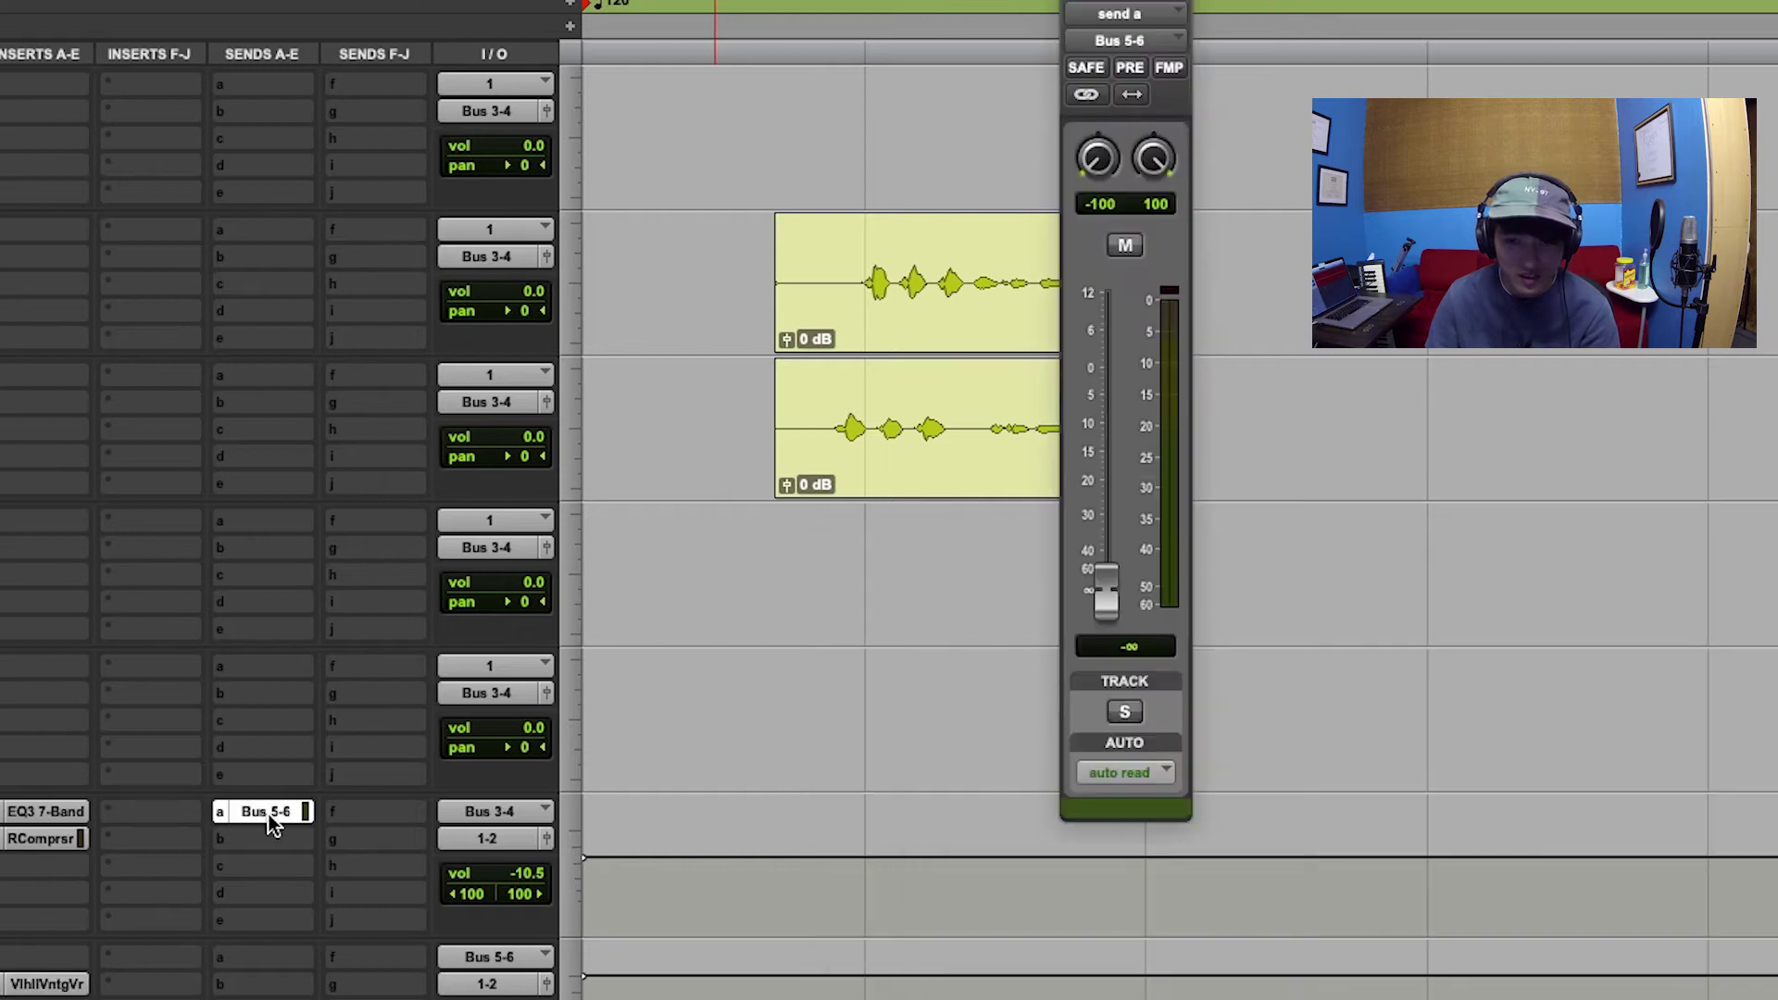
{"action": "left_click_drag", "start_coordinate": [1106, 598], "coordinate": [1137, 467]}
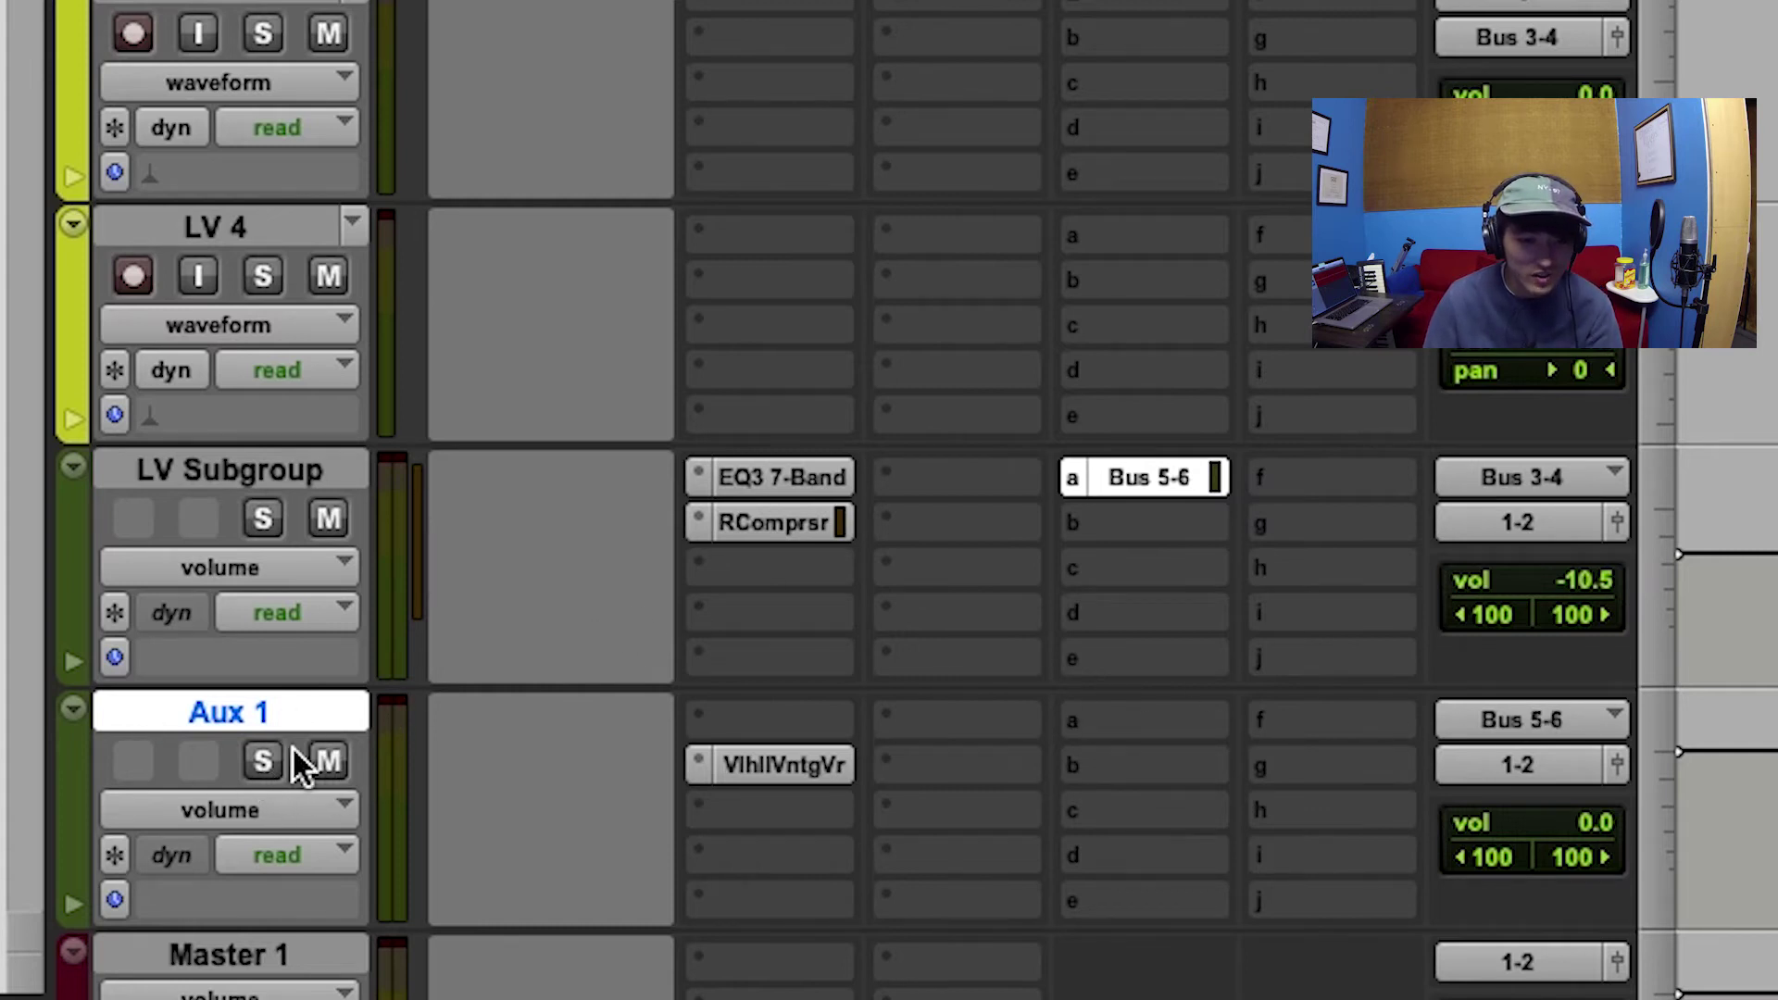
{"action": "left_click", "coordinate": [768, 764]}
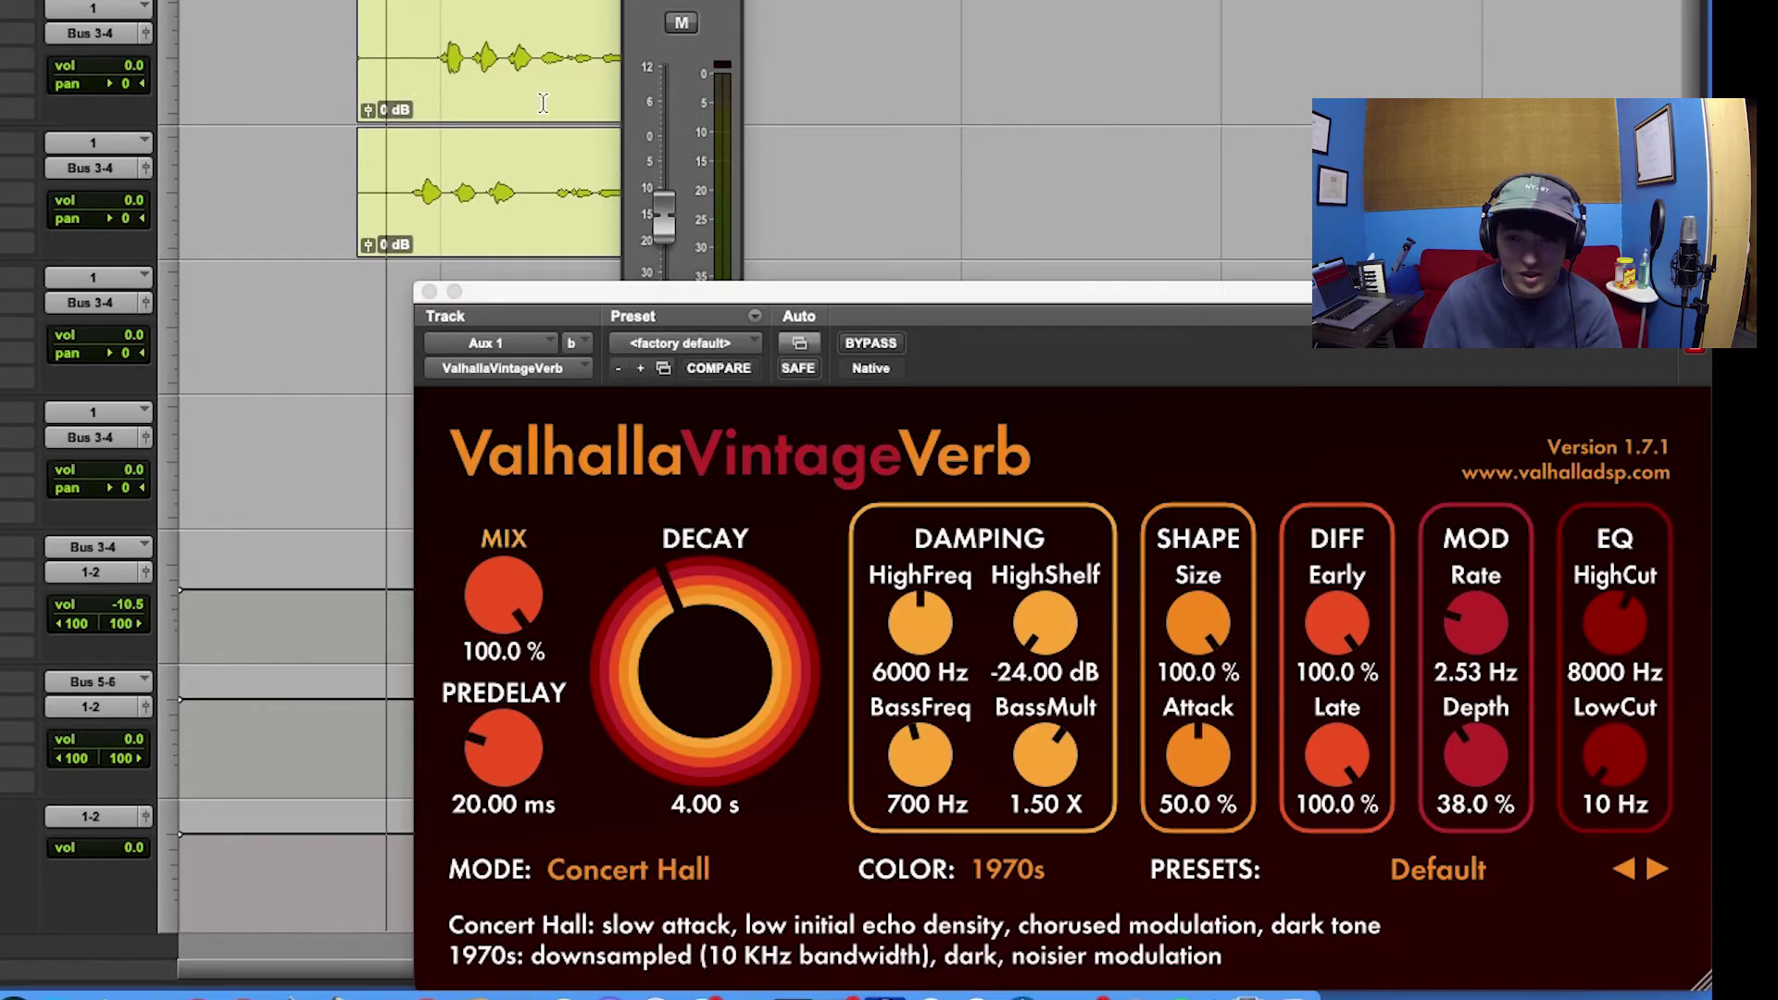
{"action": "left_click_drag", "start_coordinate": [663, 219], "coordinate": [671, 202]}
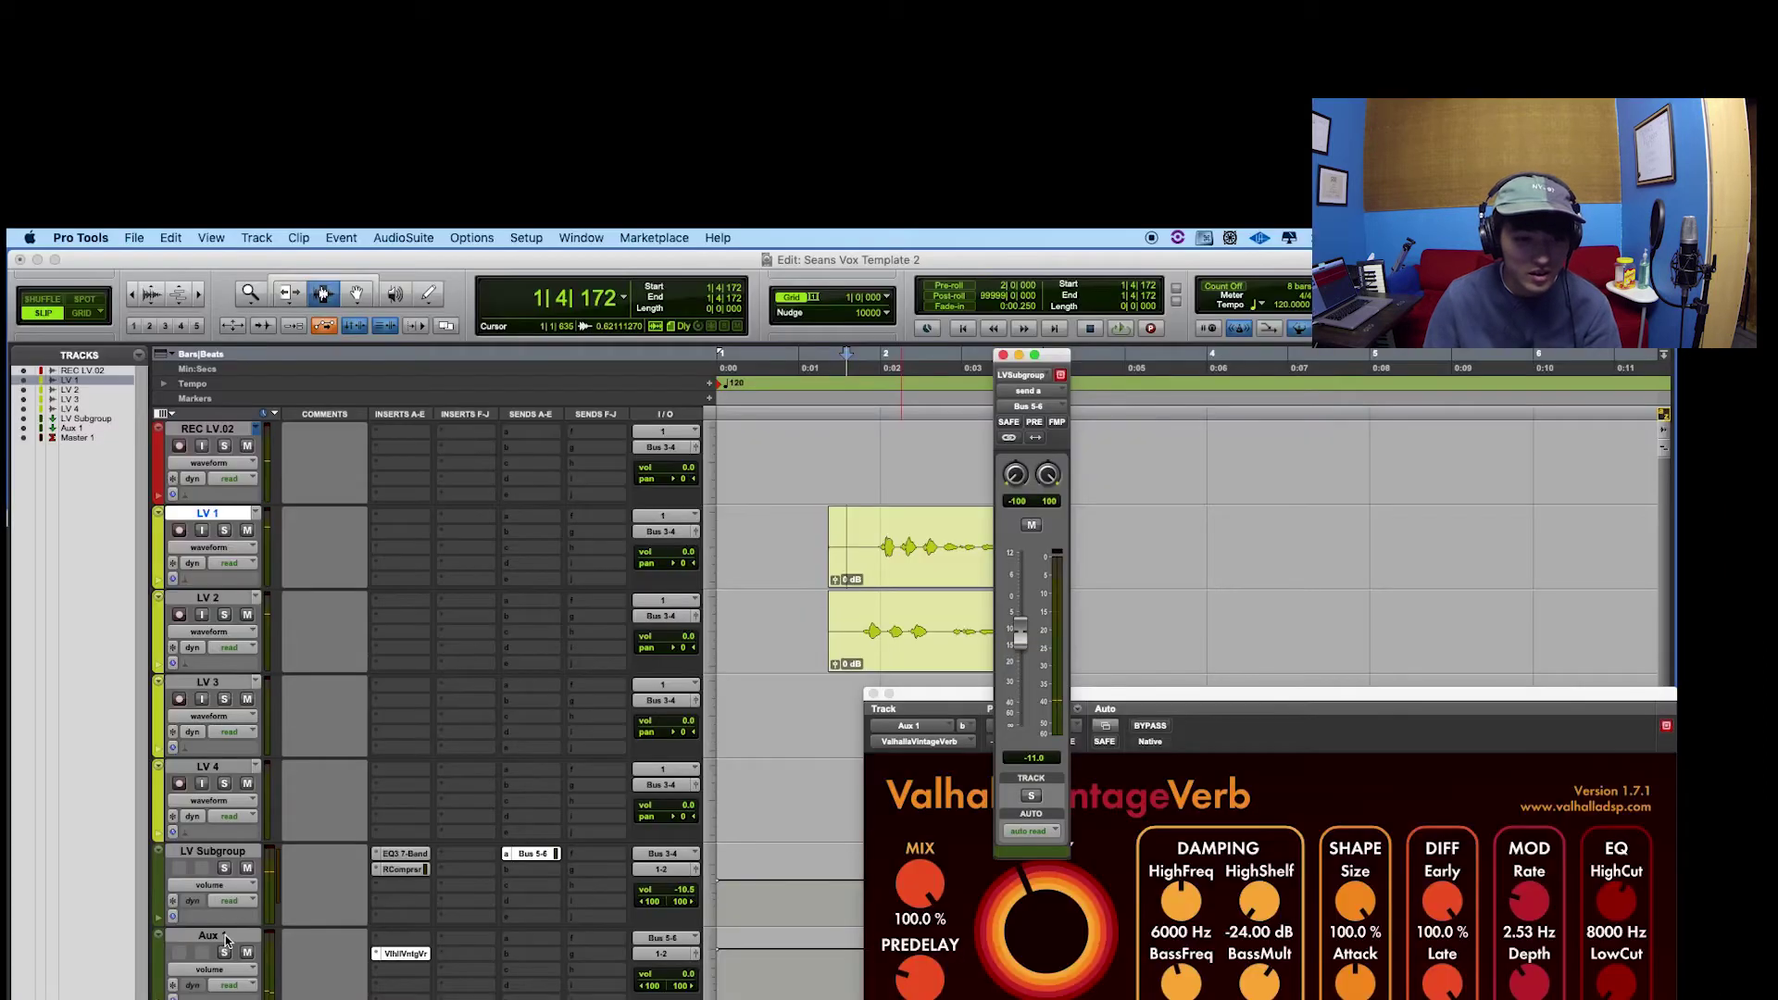
- Rename the Aux 1 track as Reverb and close the plug-in and send windows
{"action": "double_click", "coordinate": [211, 936]}
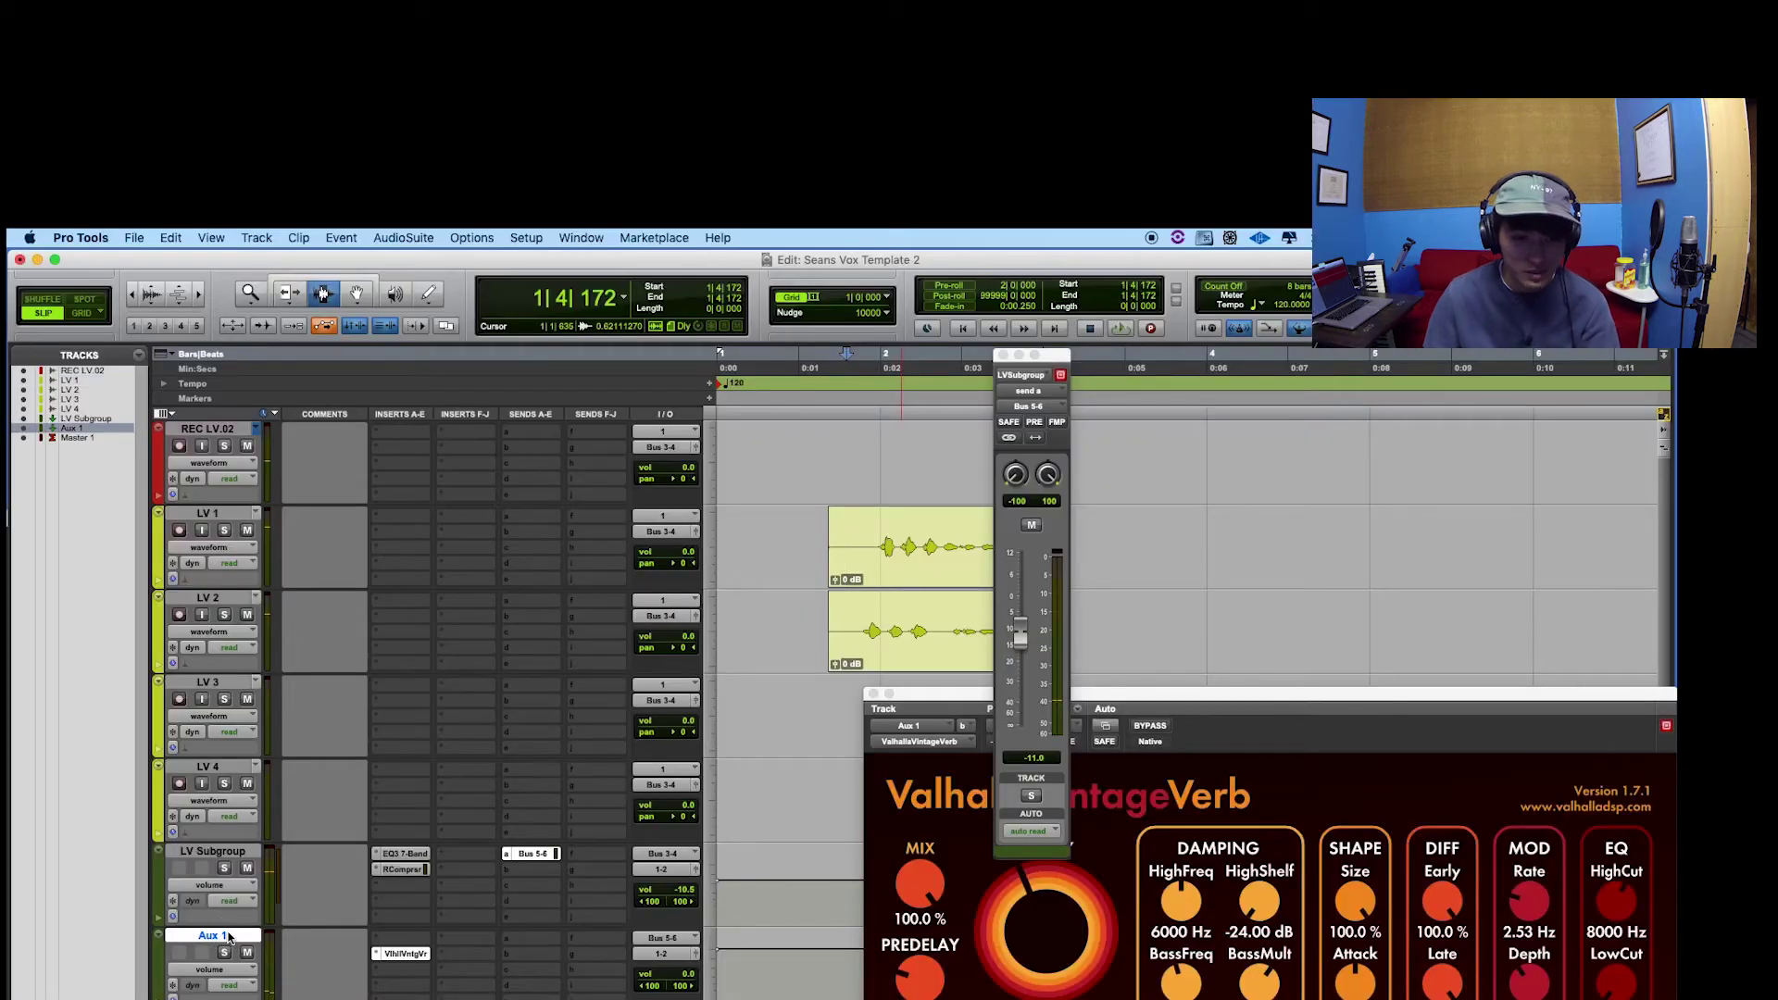
{"action": "type", "text": "Reverb"}
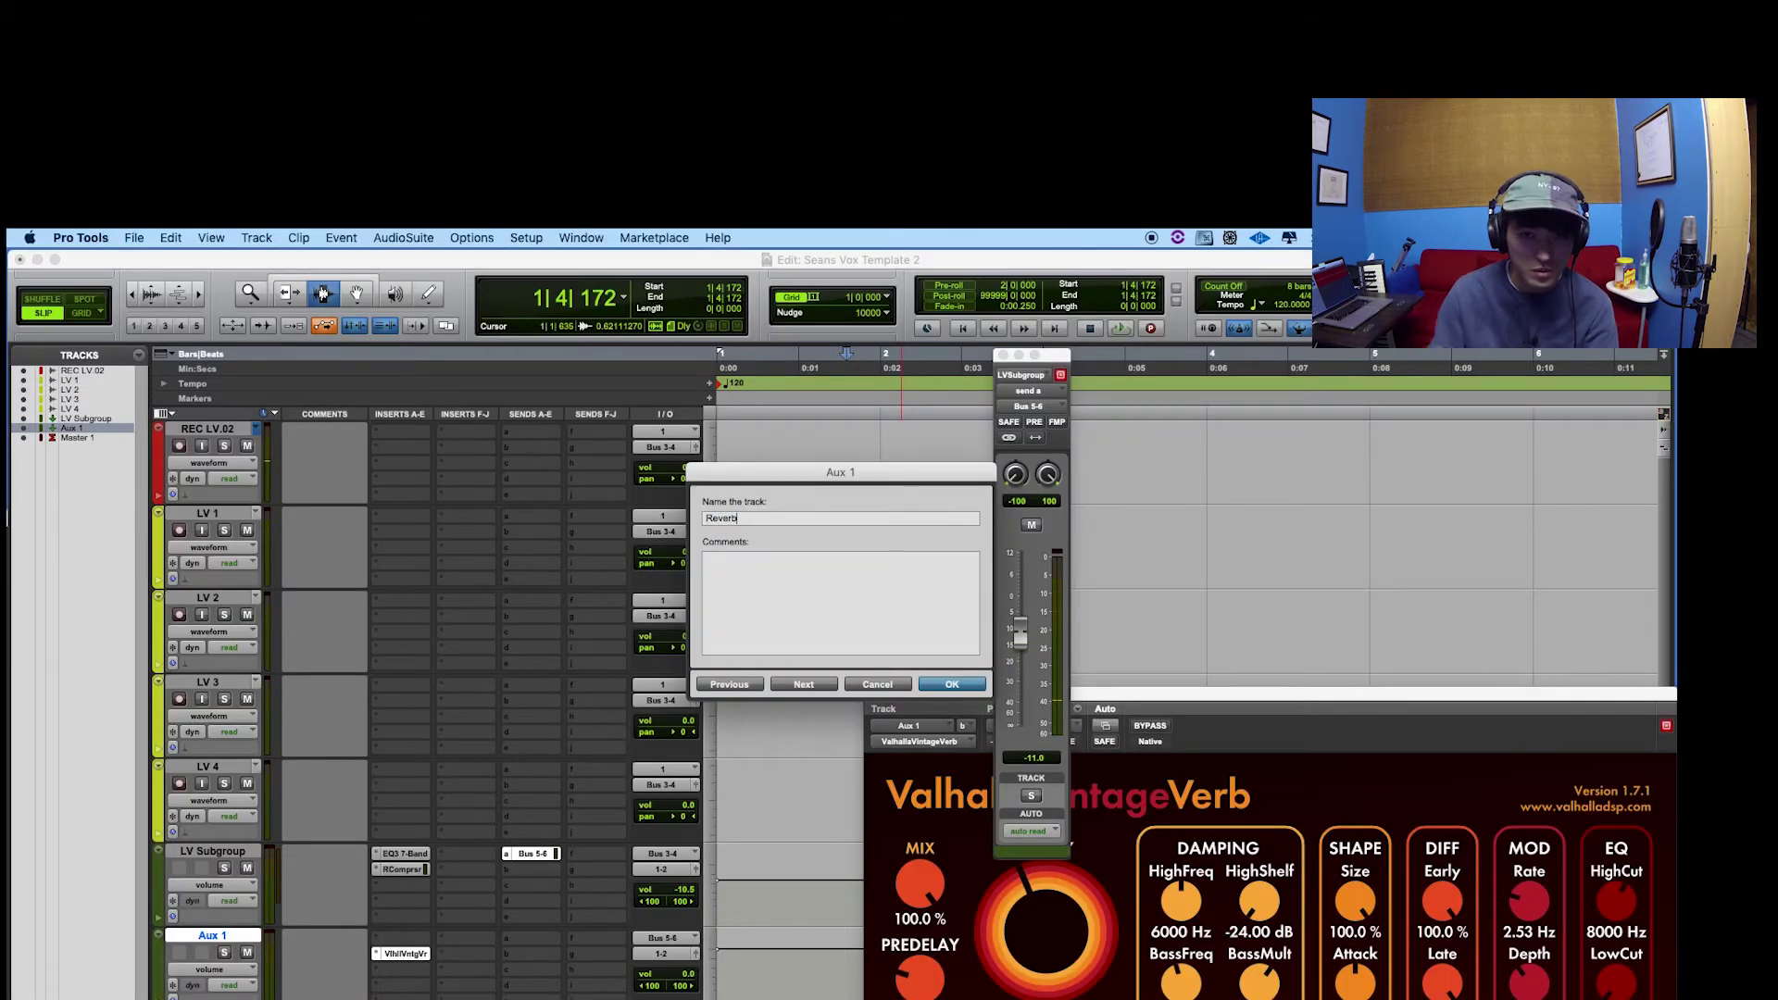
{"action": "key", "text": "Return"}
{"action": "key", "text": "ctrl+alt+super+w"}
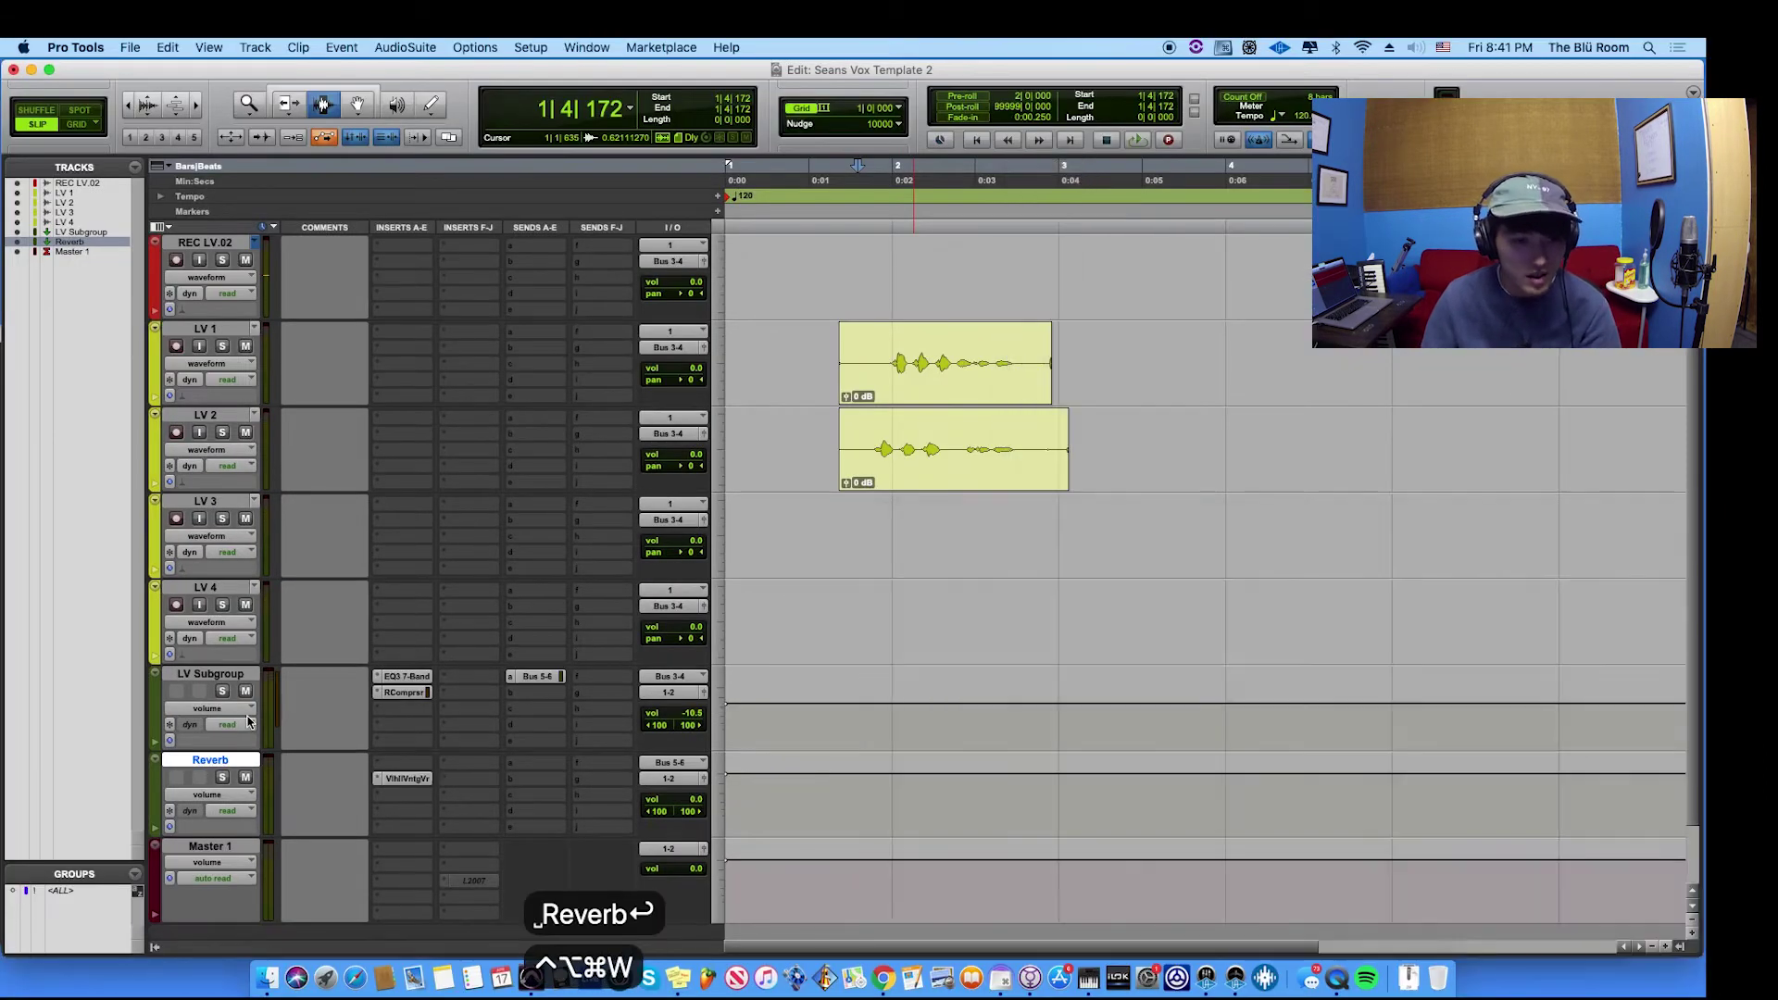
- Color the LV Subgroup and Reverb tracks light blue
{"action": "left_click", "coordinate": [225, 681], "text": "shift"}
{"action": "double_click", "coordinate": [154, 695]}
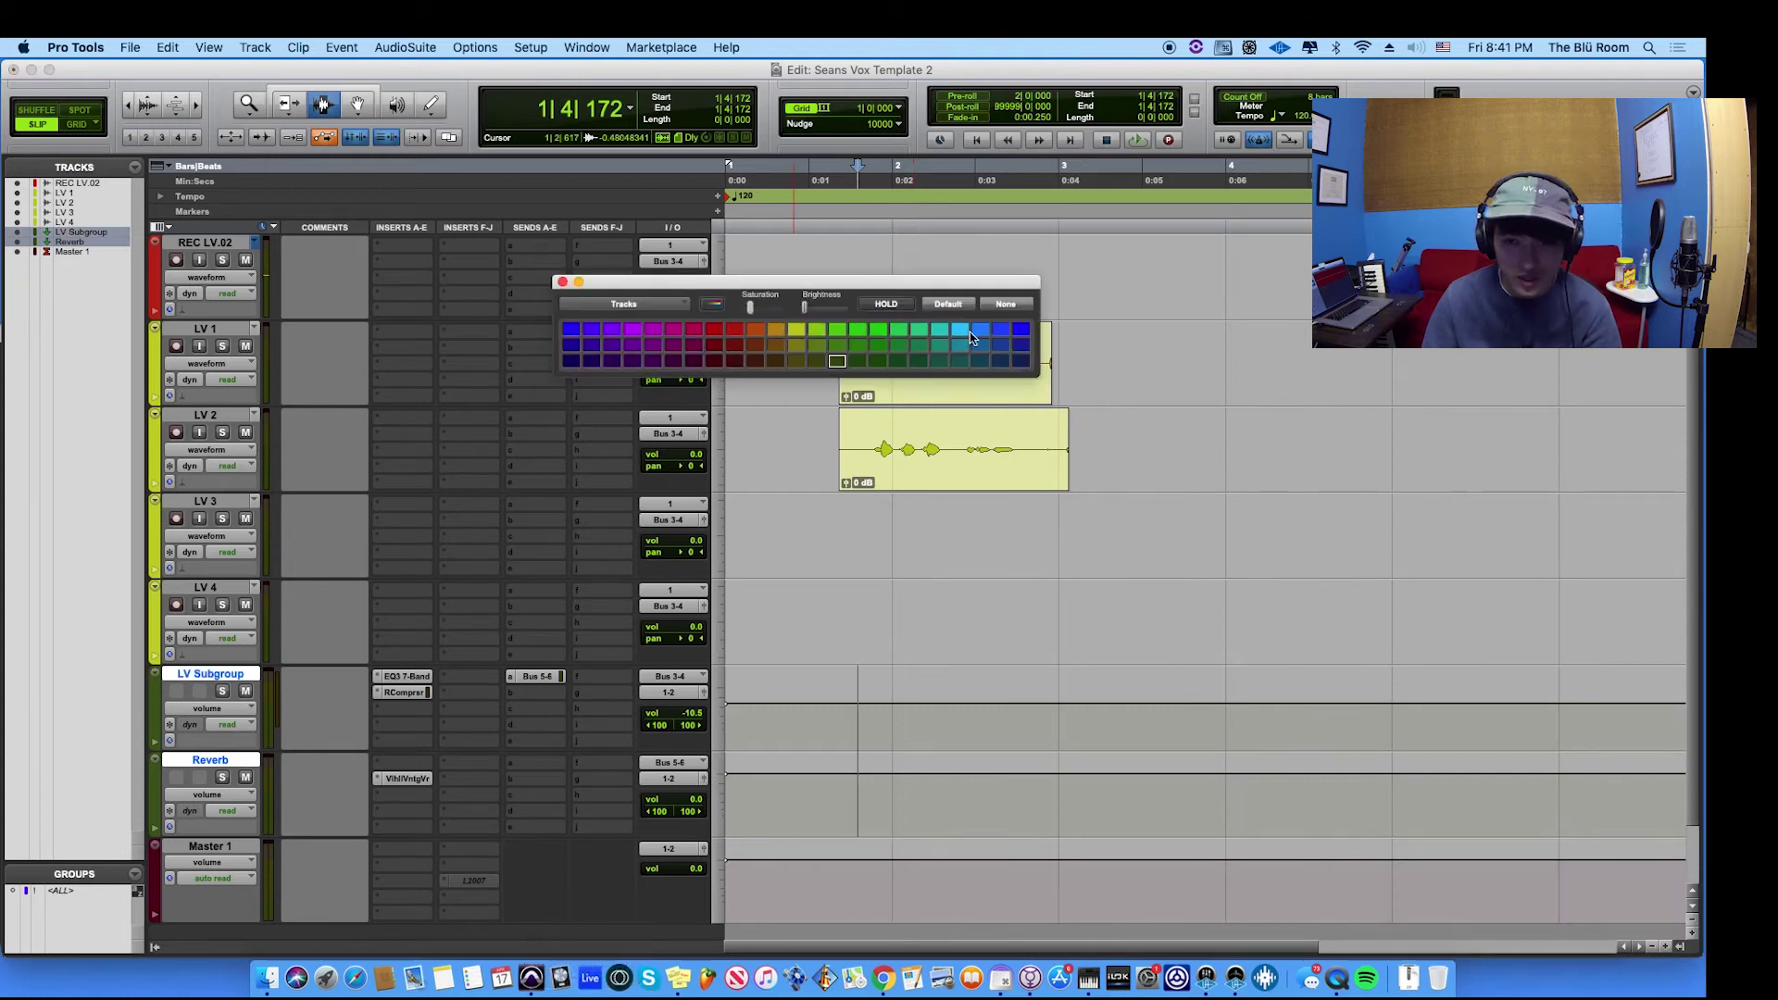
{"action": "left_click", "coordinate": [979, 331]}
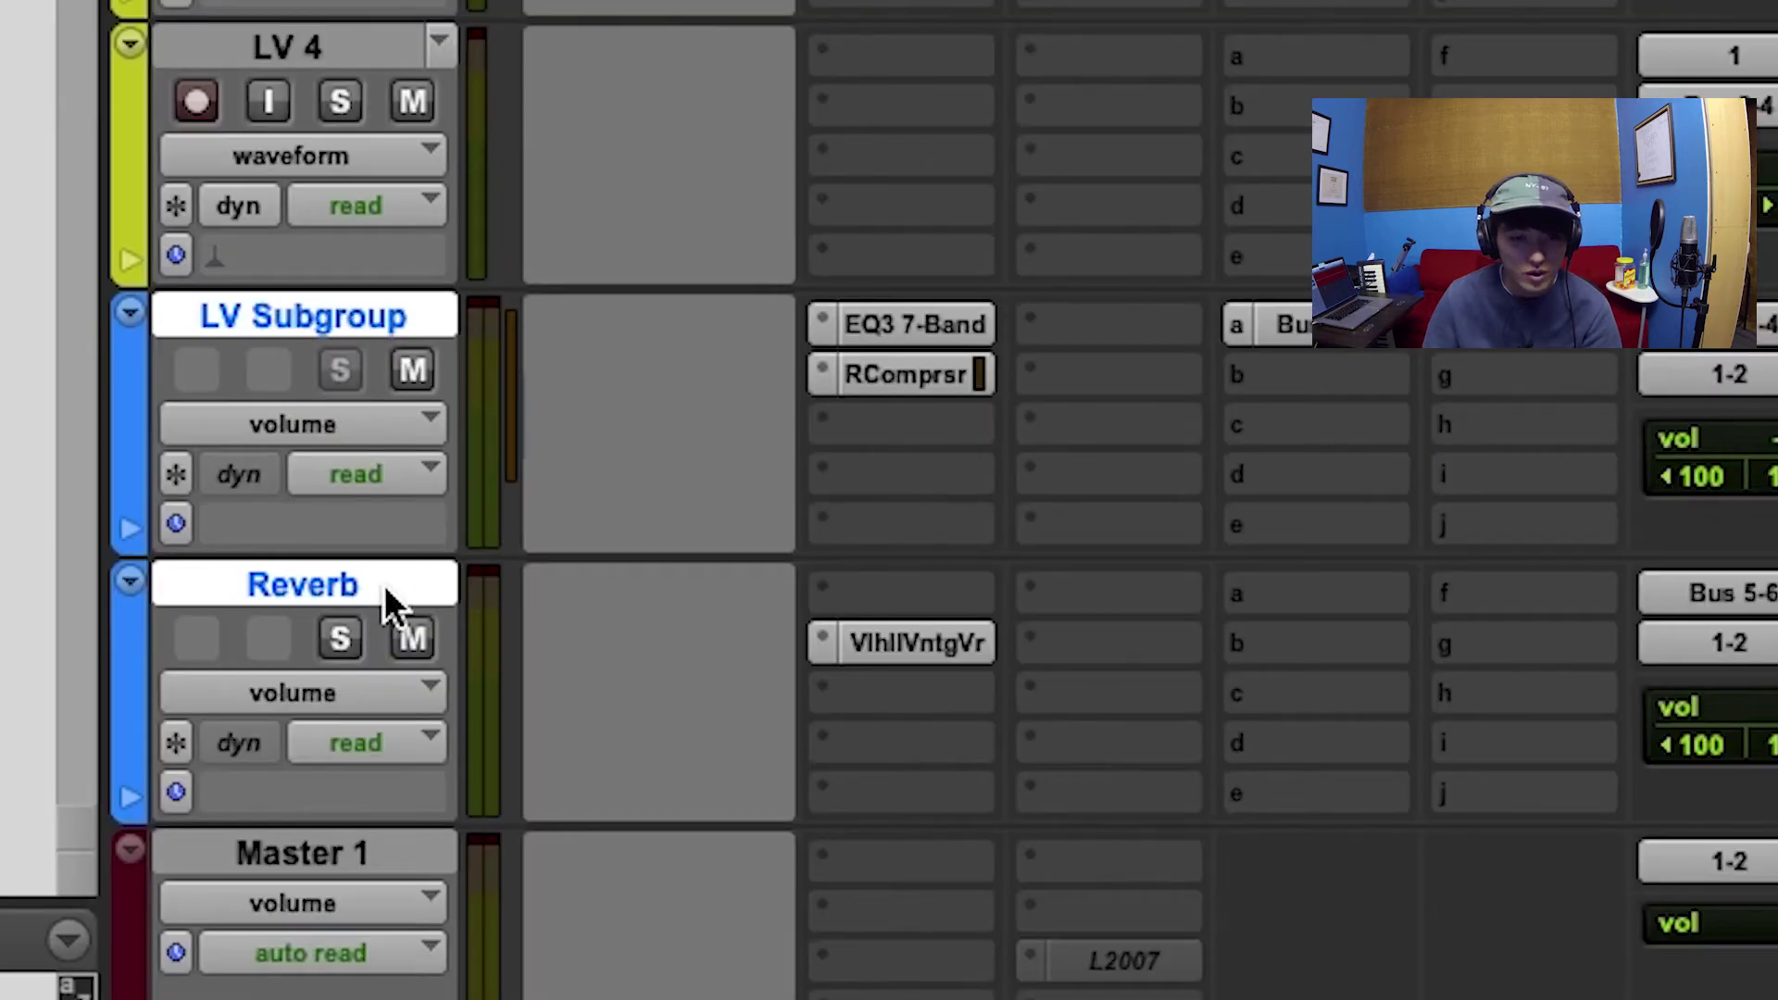
- Try solo safe on the Reverb track and close the color palette
{"action": "left_click", "coordinate": [357, 625], "text": "super"}
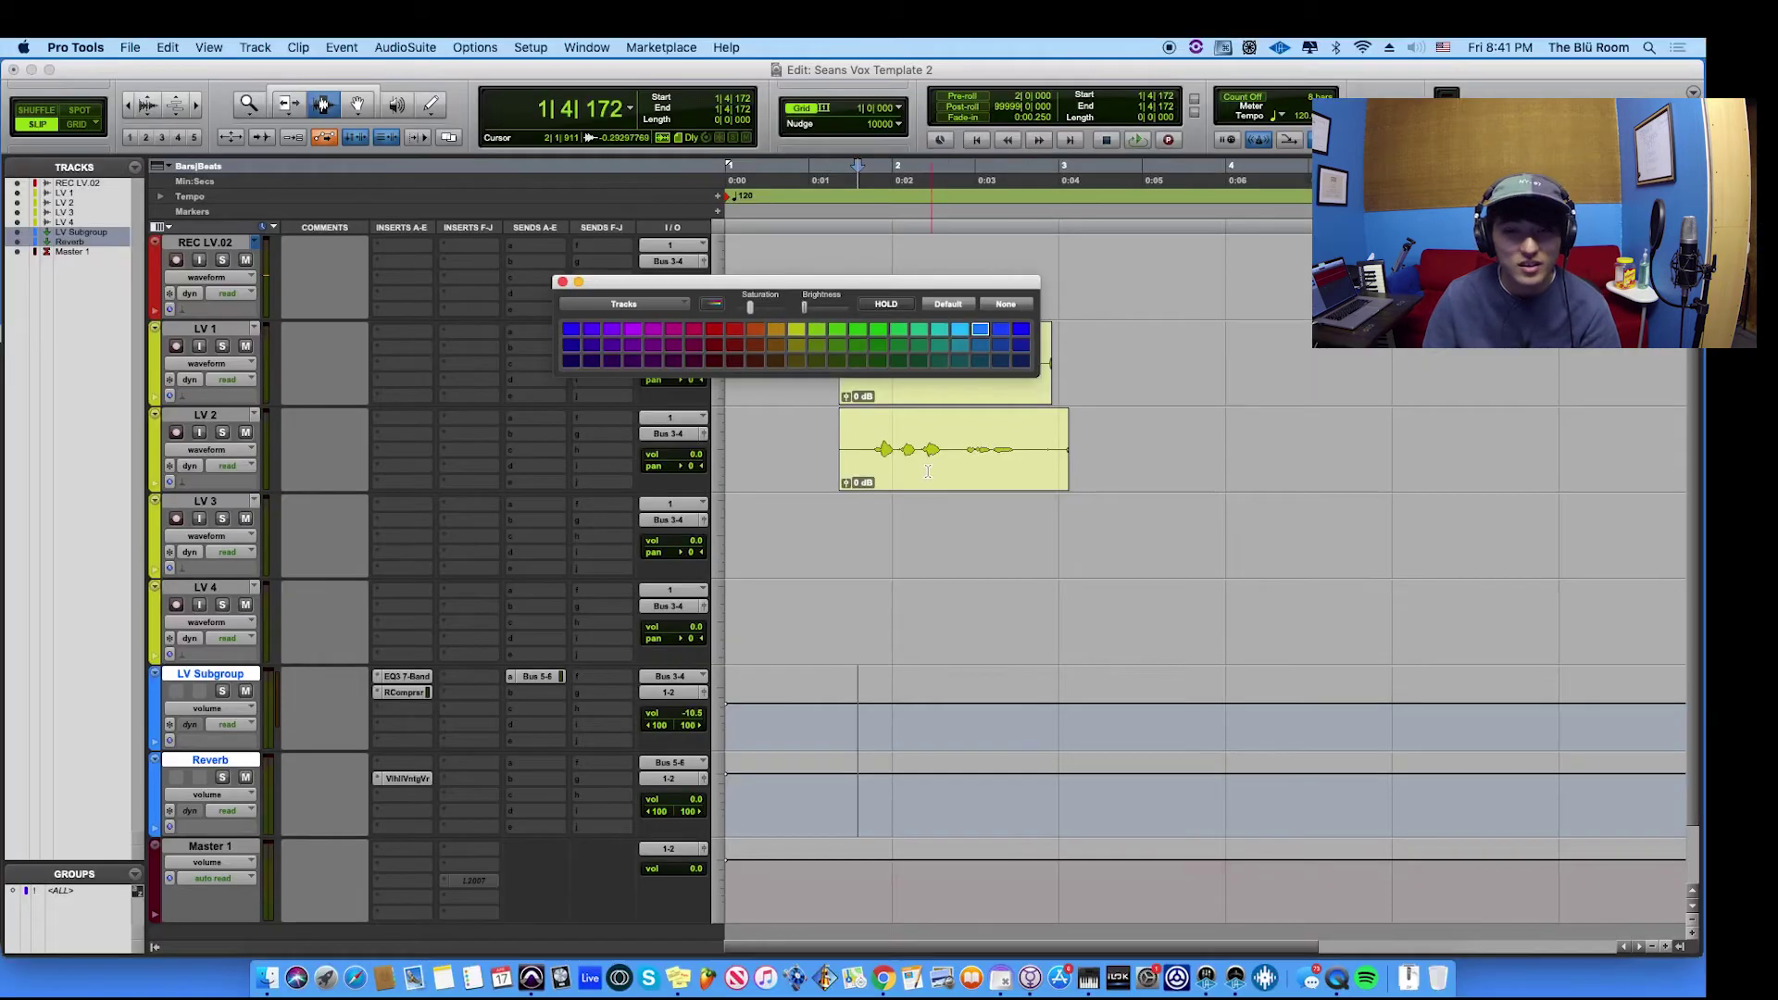
{"action": "left_click", "coordinate": [858, 412]}
{"action": "key", "text": "ctrl+alt+super+w"}
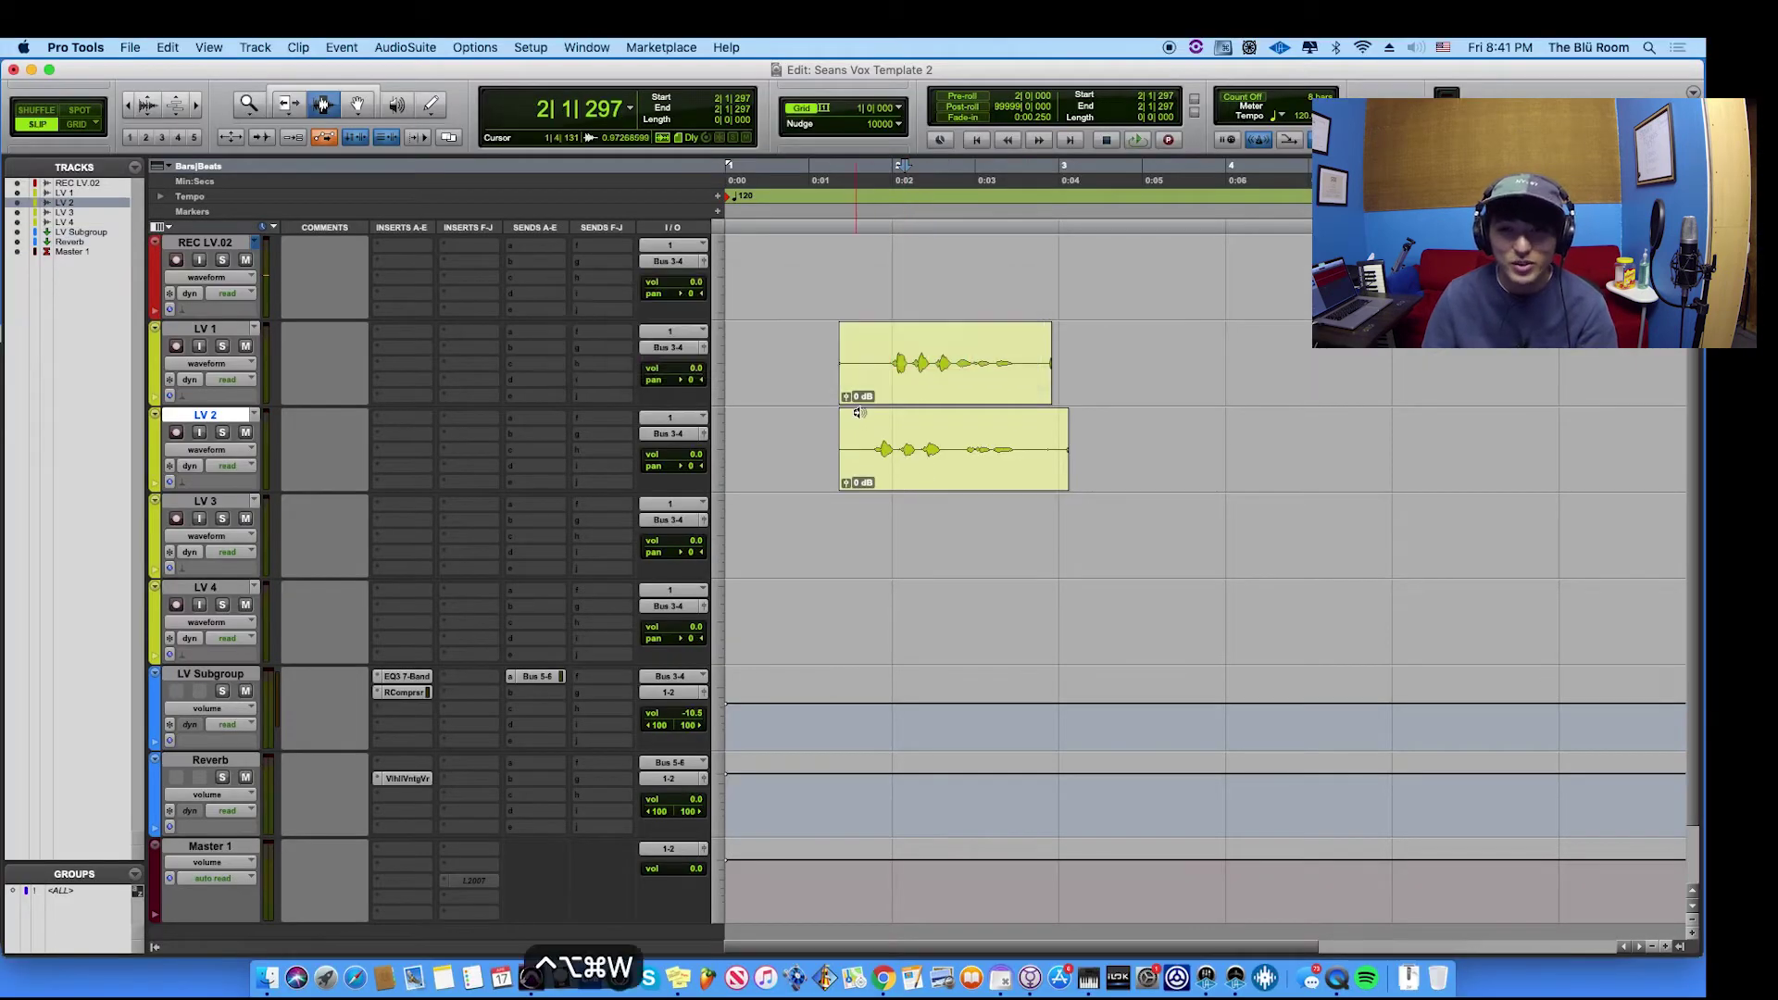
- Solo the LV 1 track and play back its vocal clip
{"action": "left_click", "coordinate": [863, 375]}
{"action": "key", "text": "shift+s"}
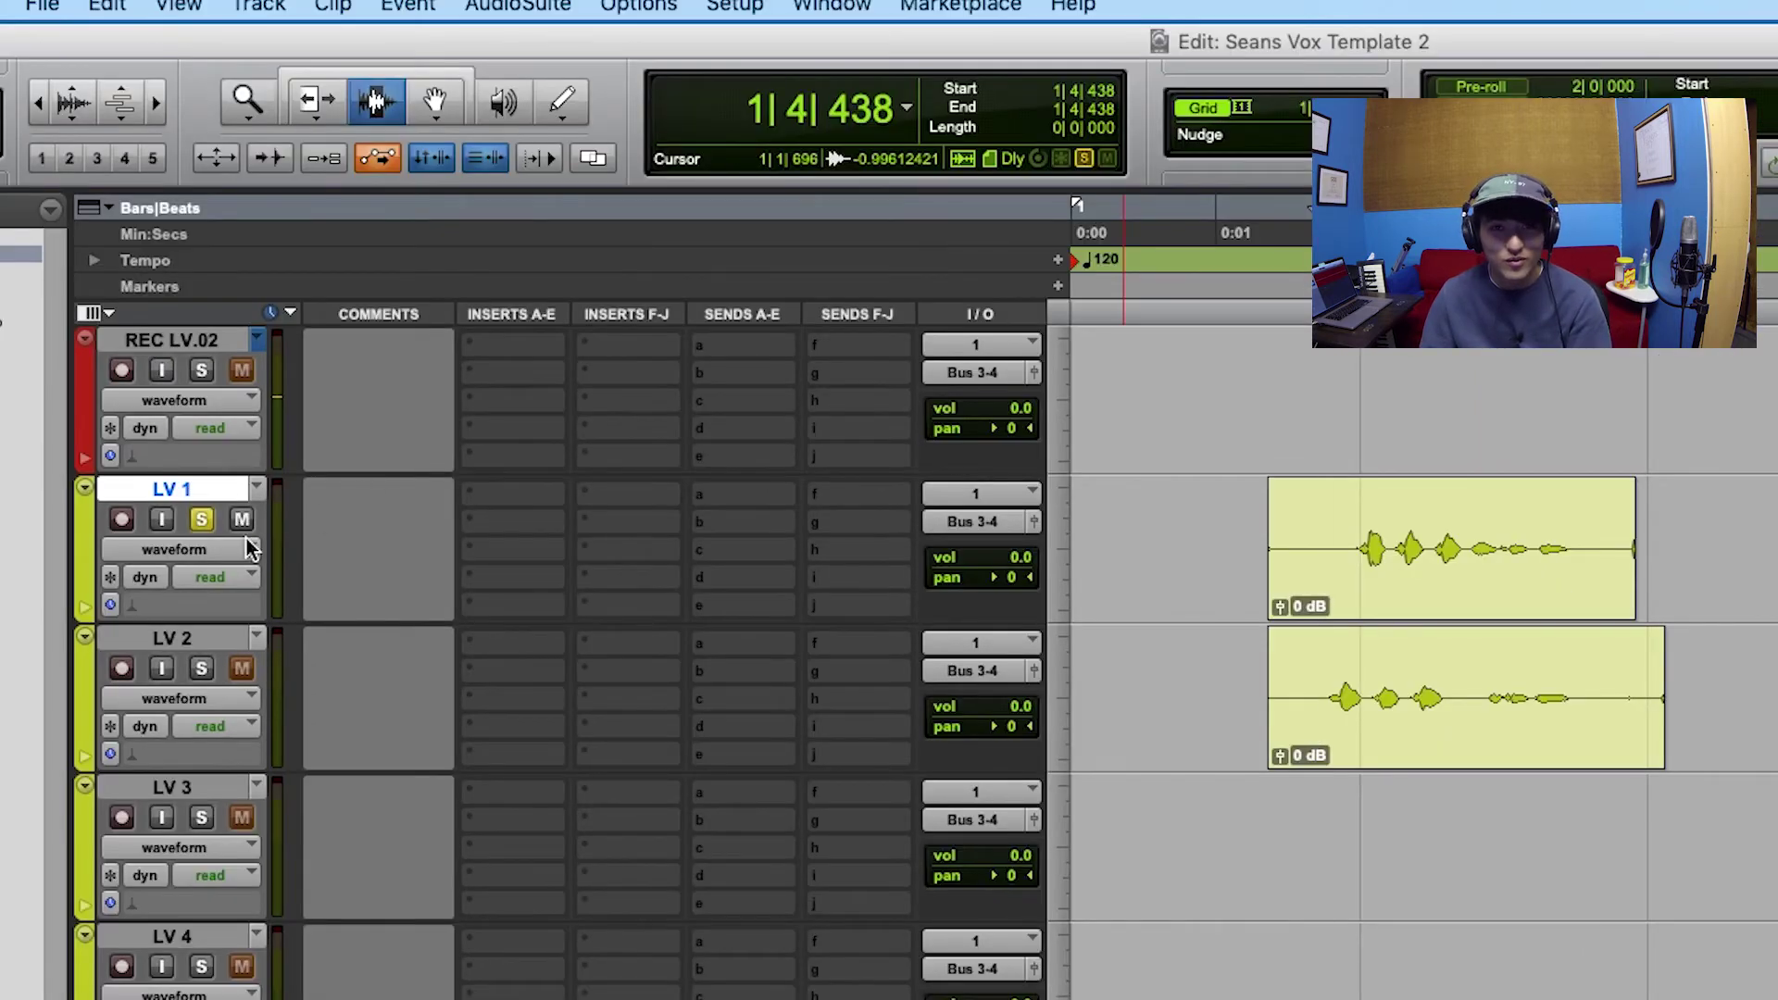
{"action": "key", "text": "space"}
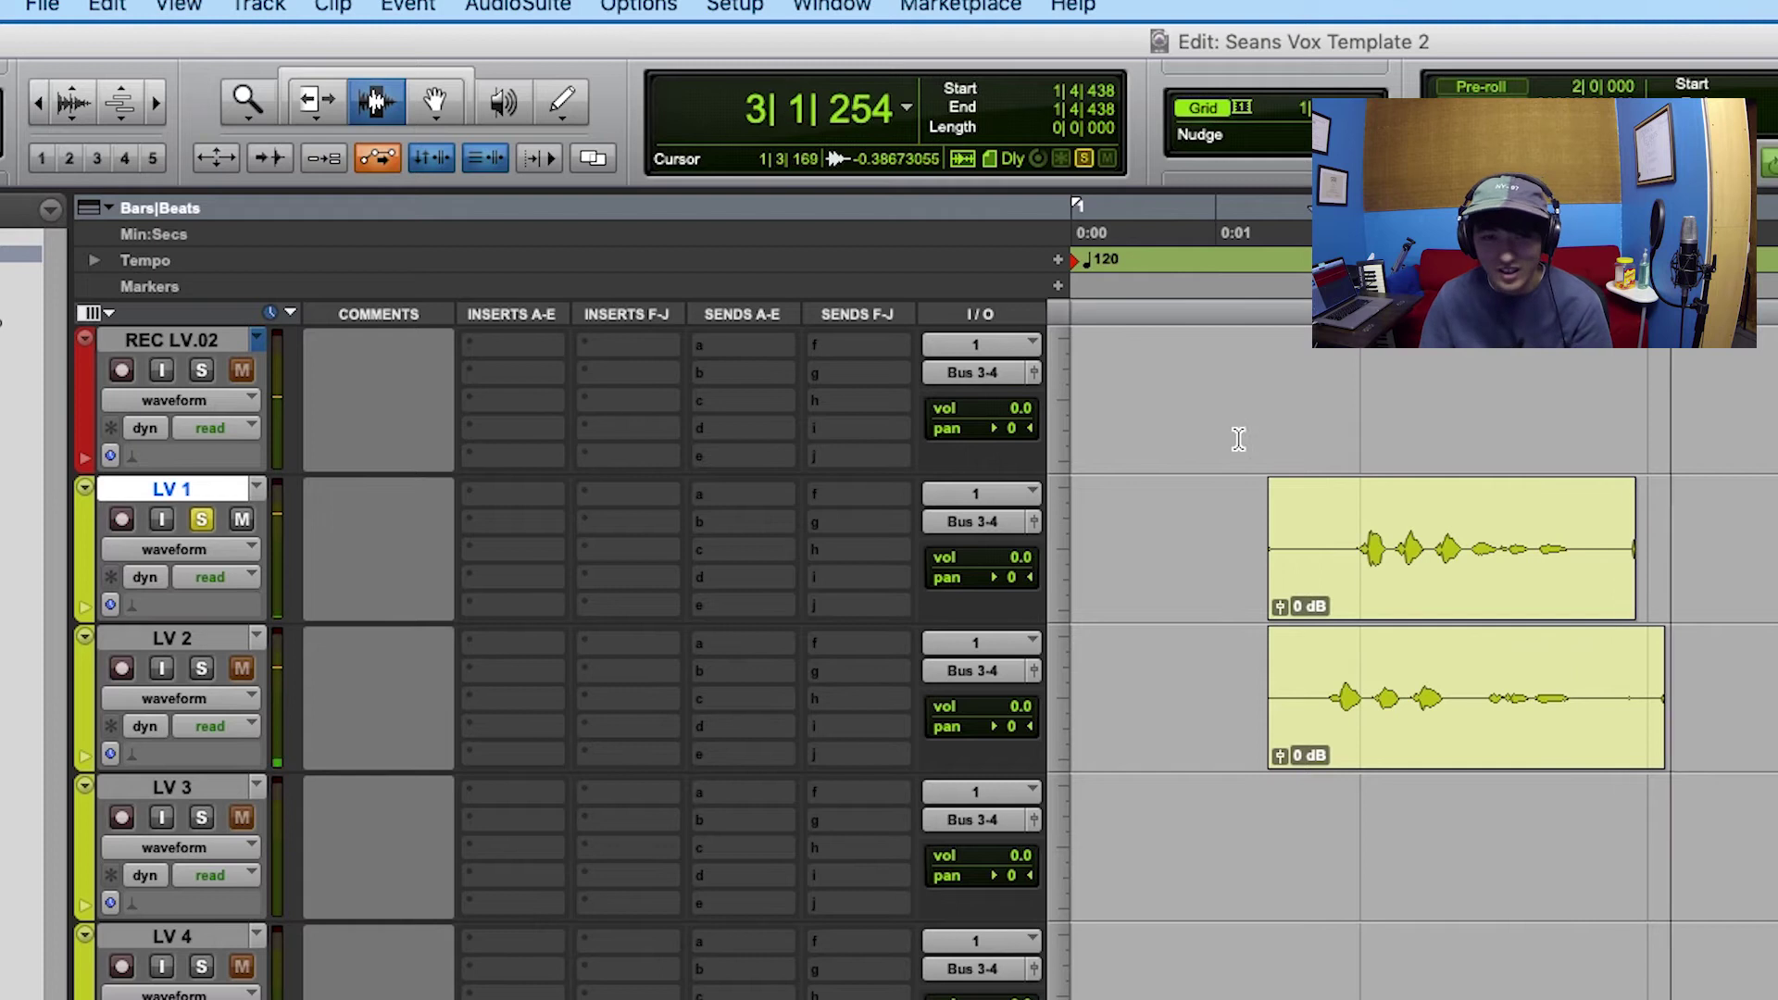
{"action": "key", "text": "space"}
- Play the vocals with LV Subgroup, Reverb and LV 2 also soloed, and clear all solos
{"action": "left_click", "coordinate": [22, 320]}
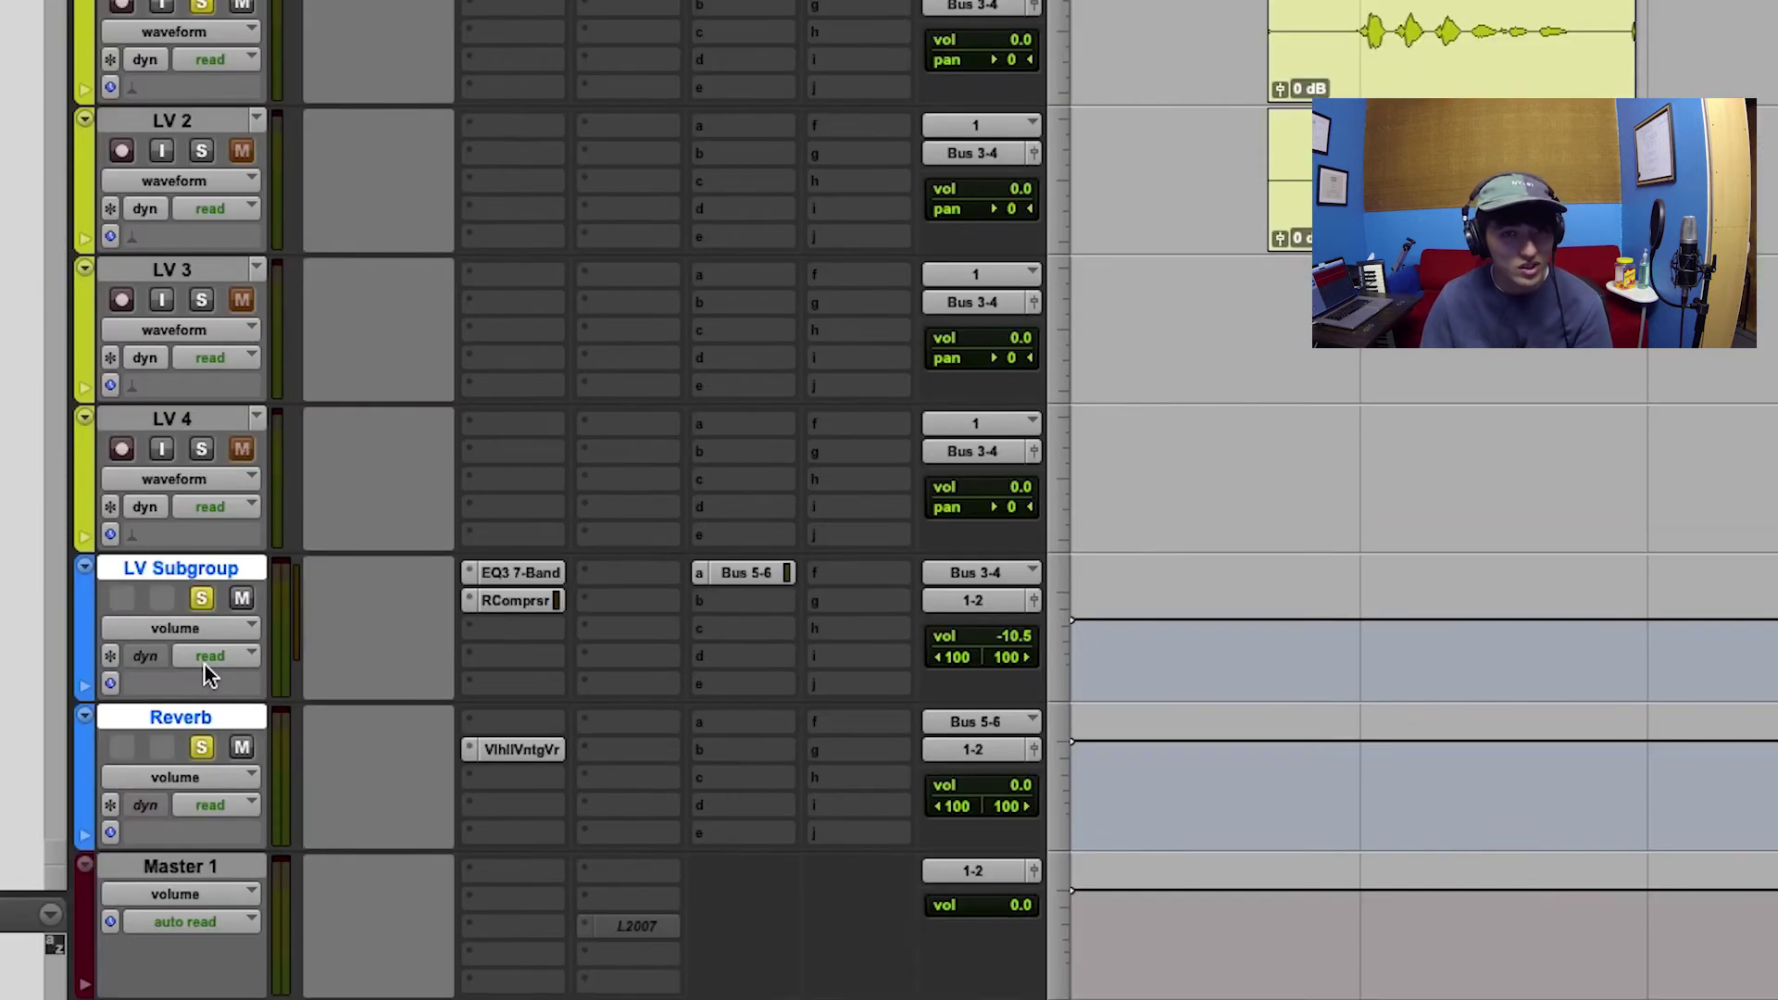
{"action": "key", "text": "space"}
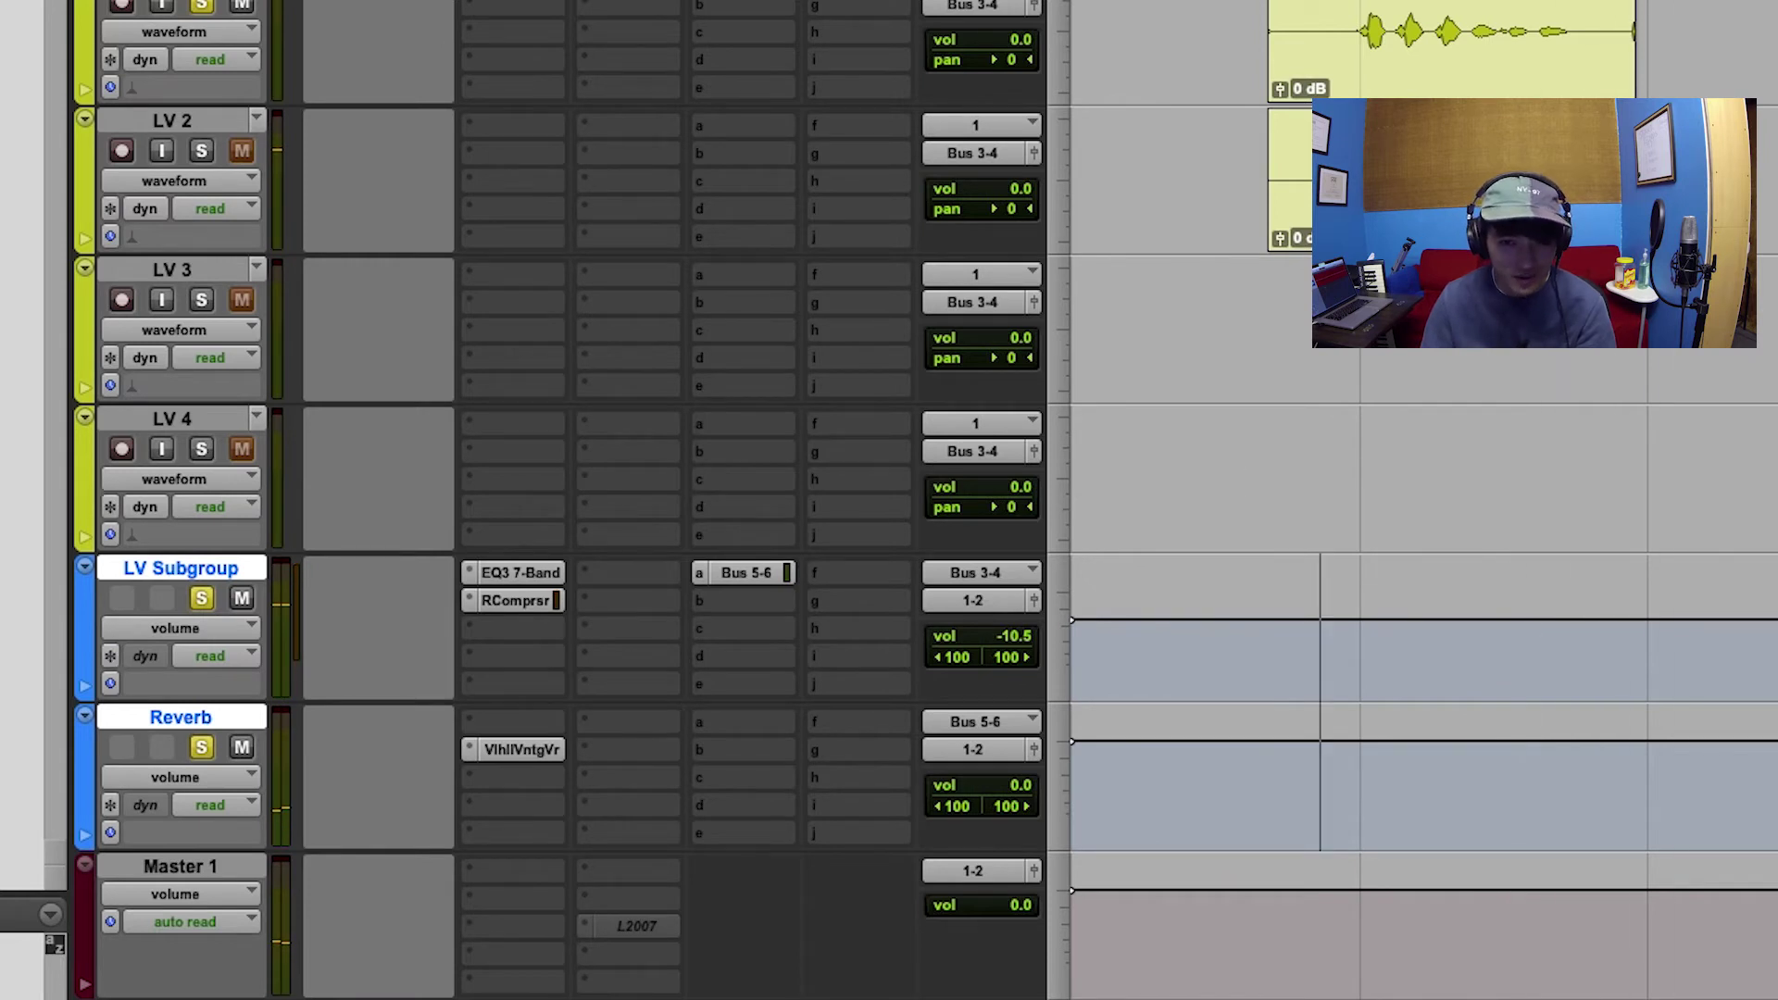
{"action": "left_click", "coordinate": [172, 120]}
{"action": "key", "text": "shift+s"}
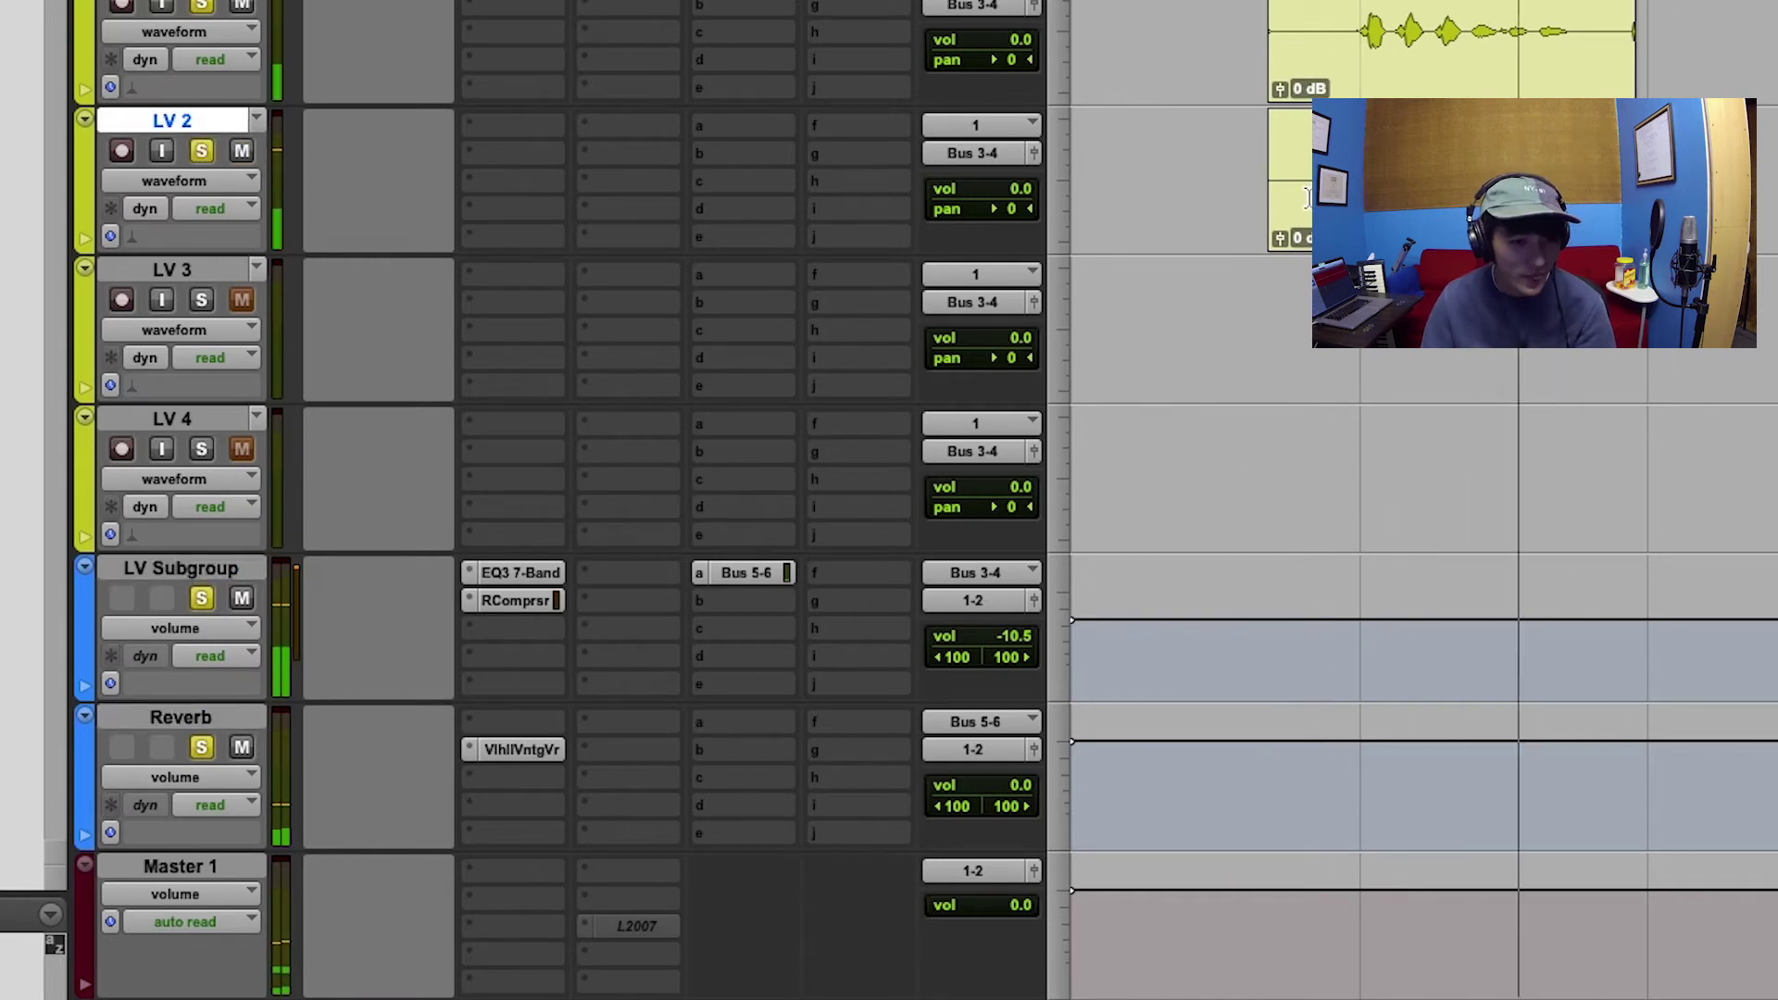
{"action": "left_click", "coordinate": [200, 153], "text": "alt"}
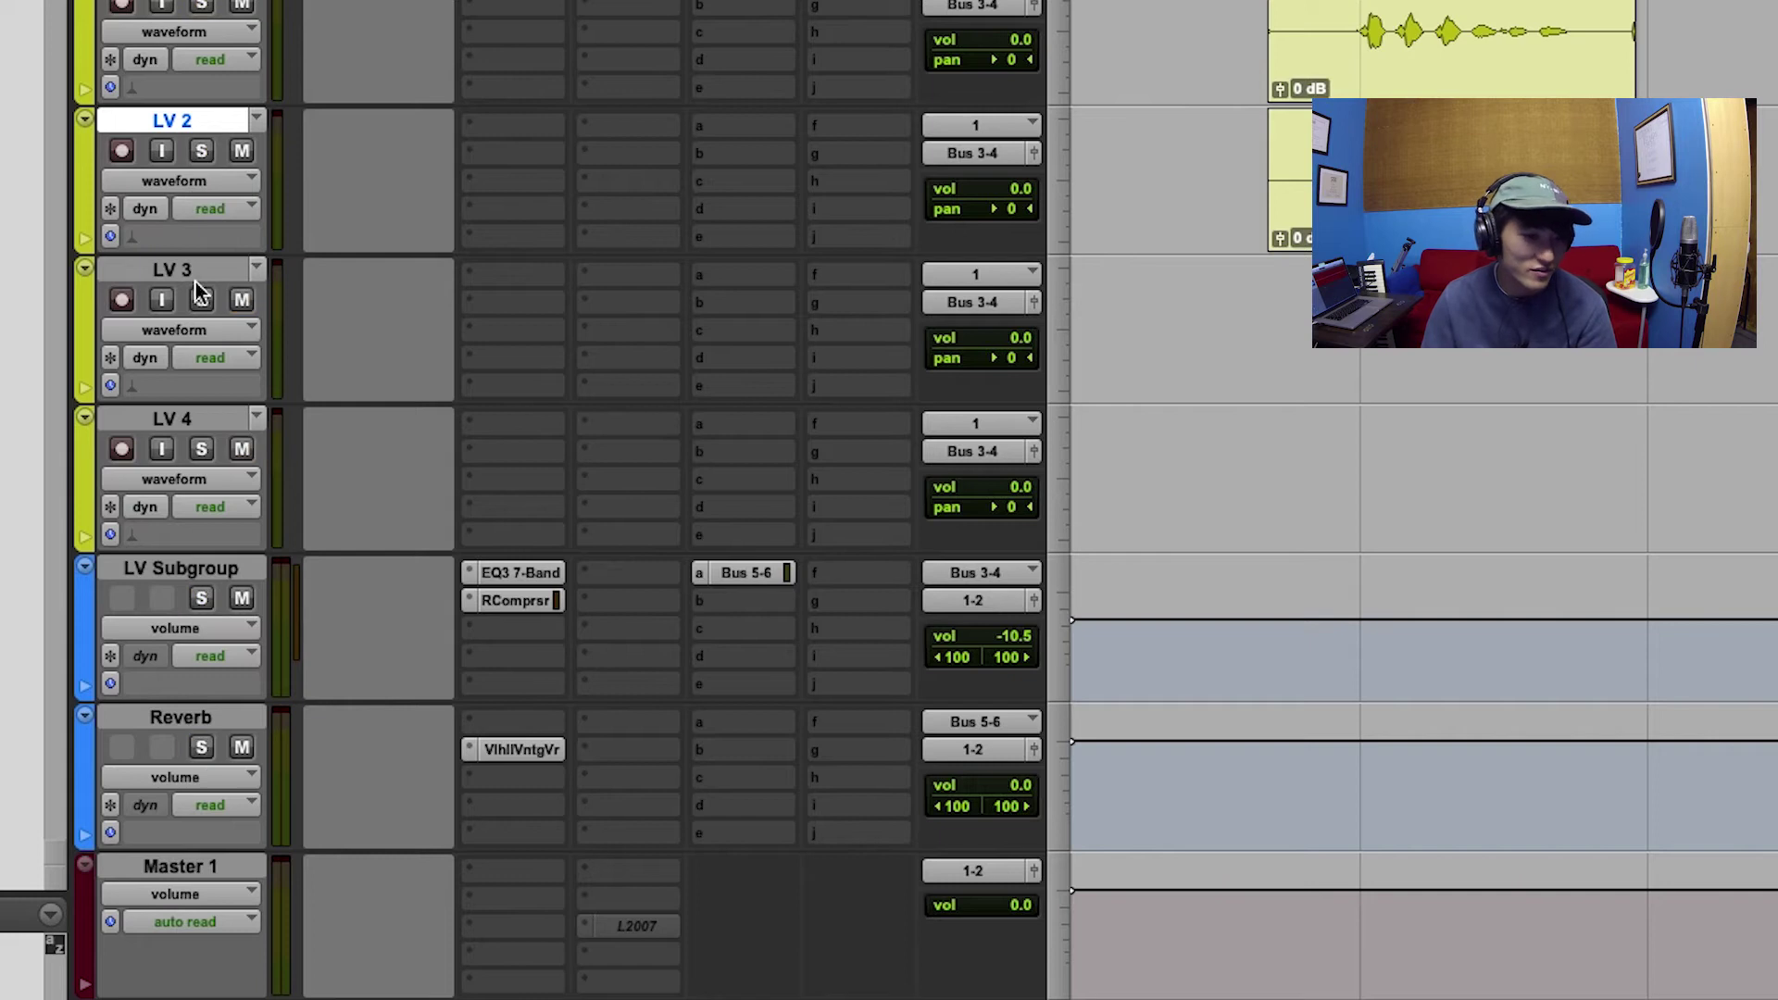
- Solo safe the LV Subgroup and Reverb tracks and test them by briefly playing LV 1 soloed
{"action": "left_click", "coordinate": [202, 599], "text": "super"}
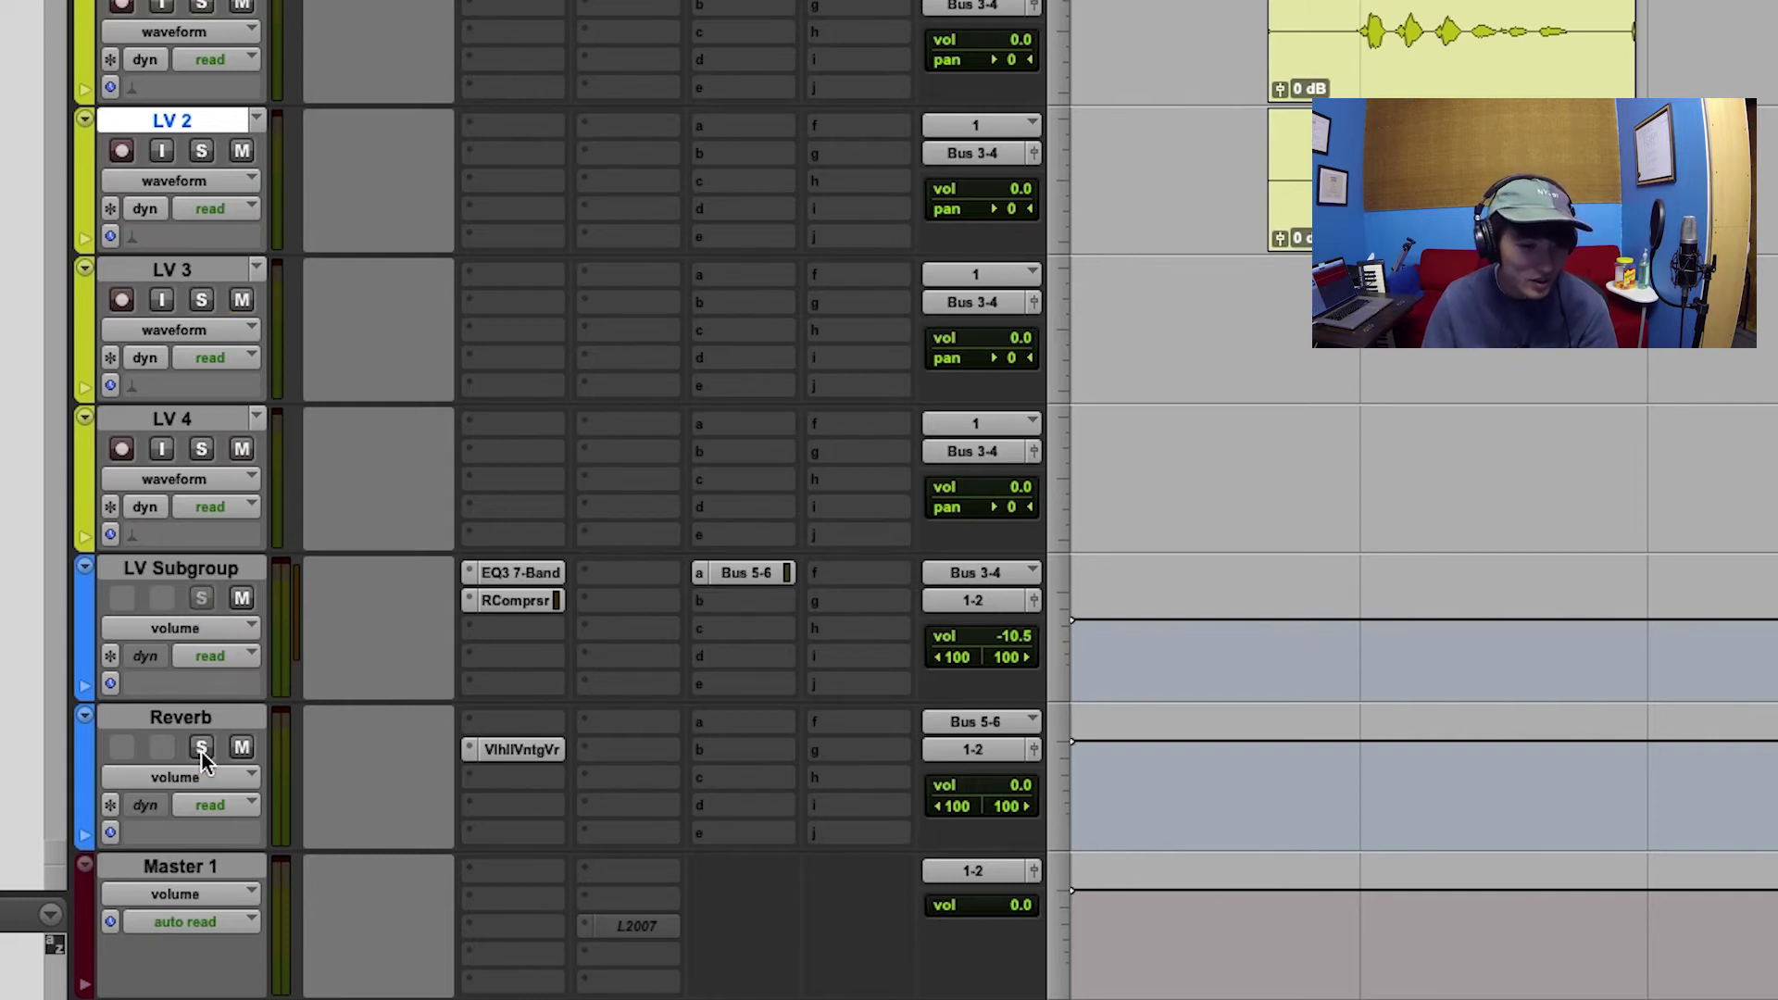
{"action": "left_click", "coordinate": [202, 748], "text": "super"}
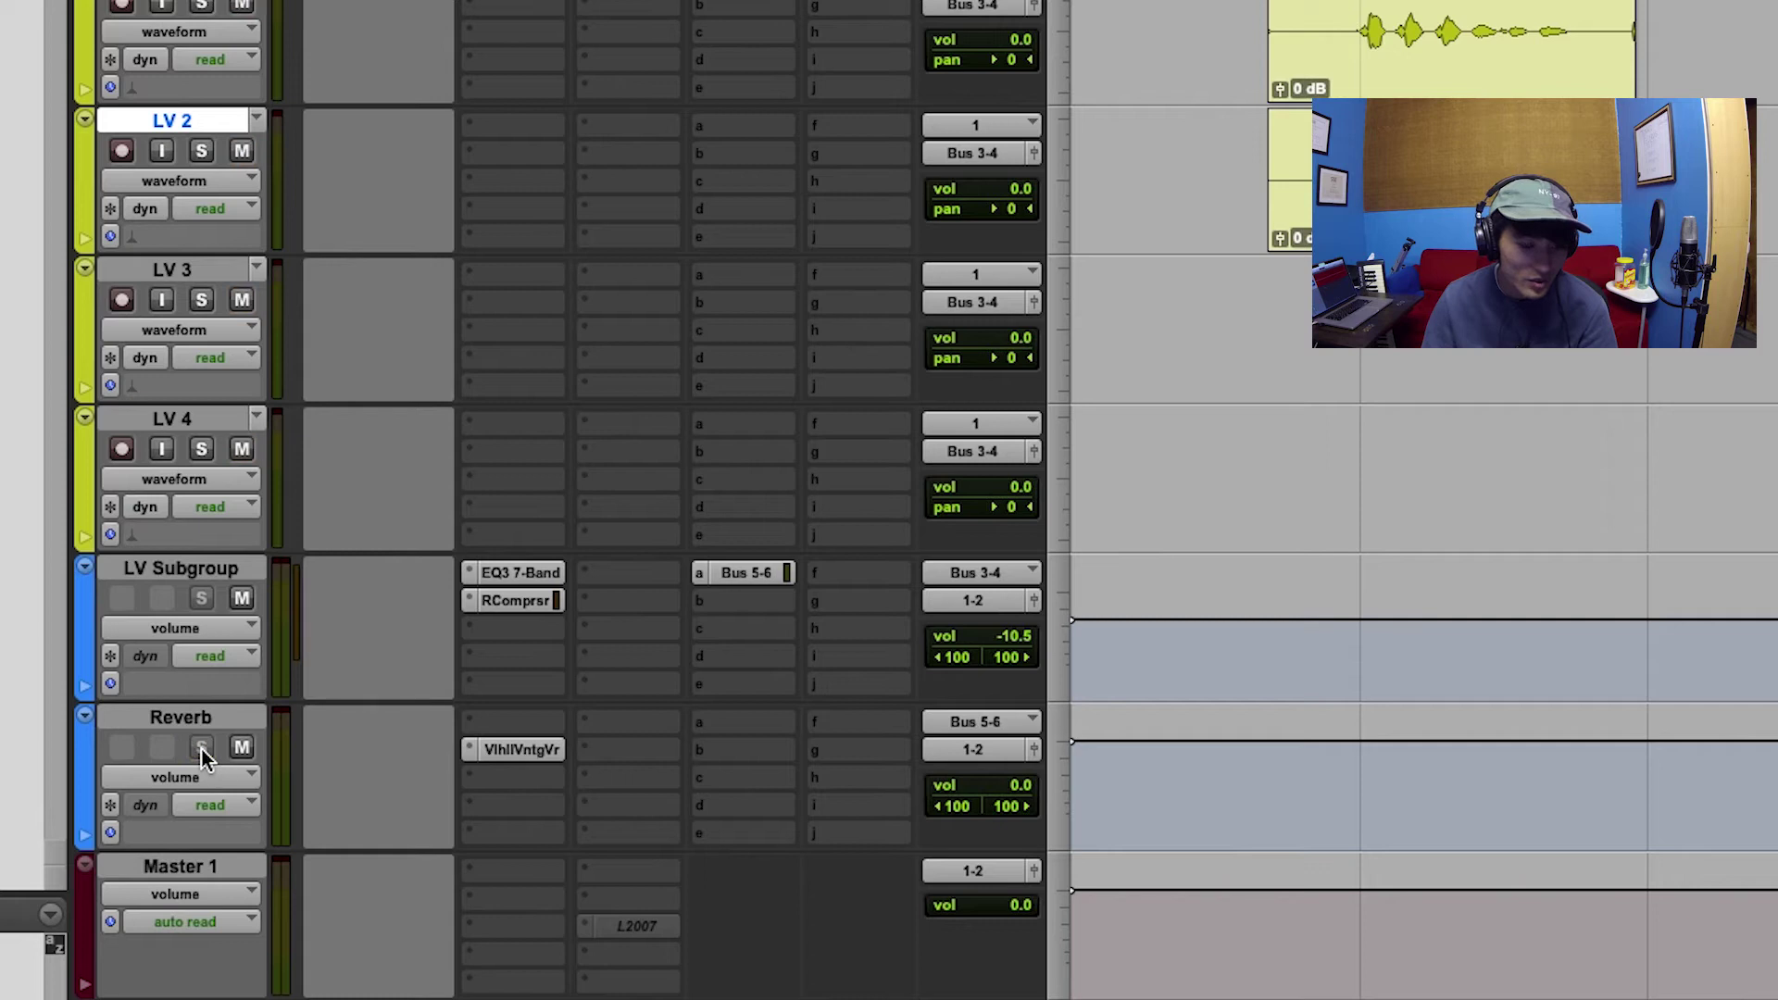
{"action": "left_click", "coordinate": [1334, 18]}
{"action": "key", "text": "shift+s"}
{"action": "key", "text": "space"}
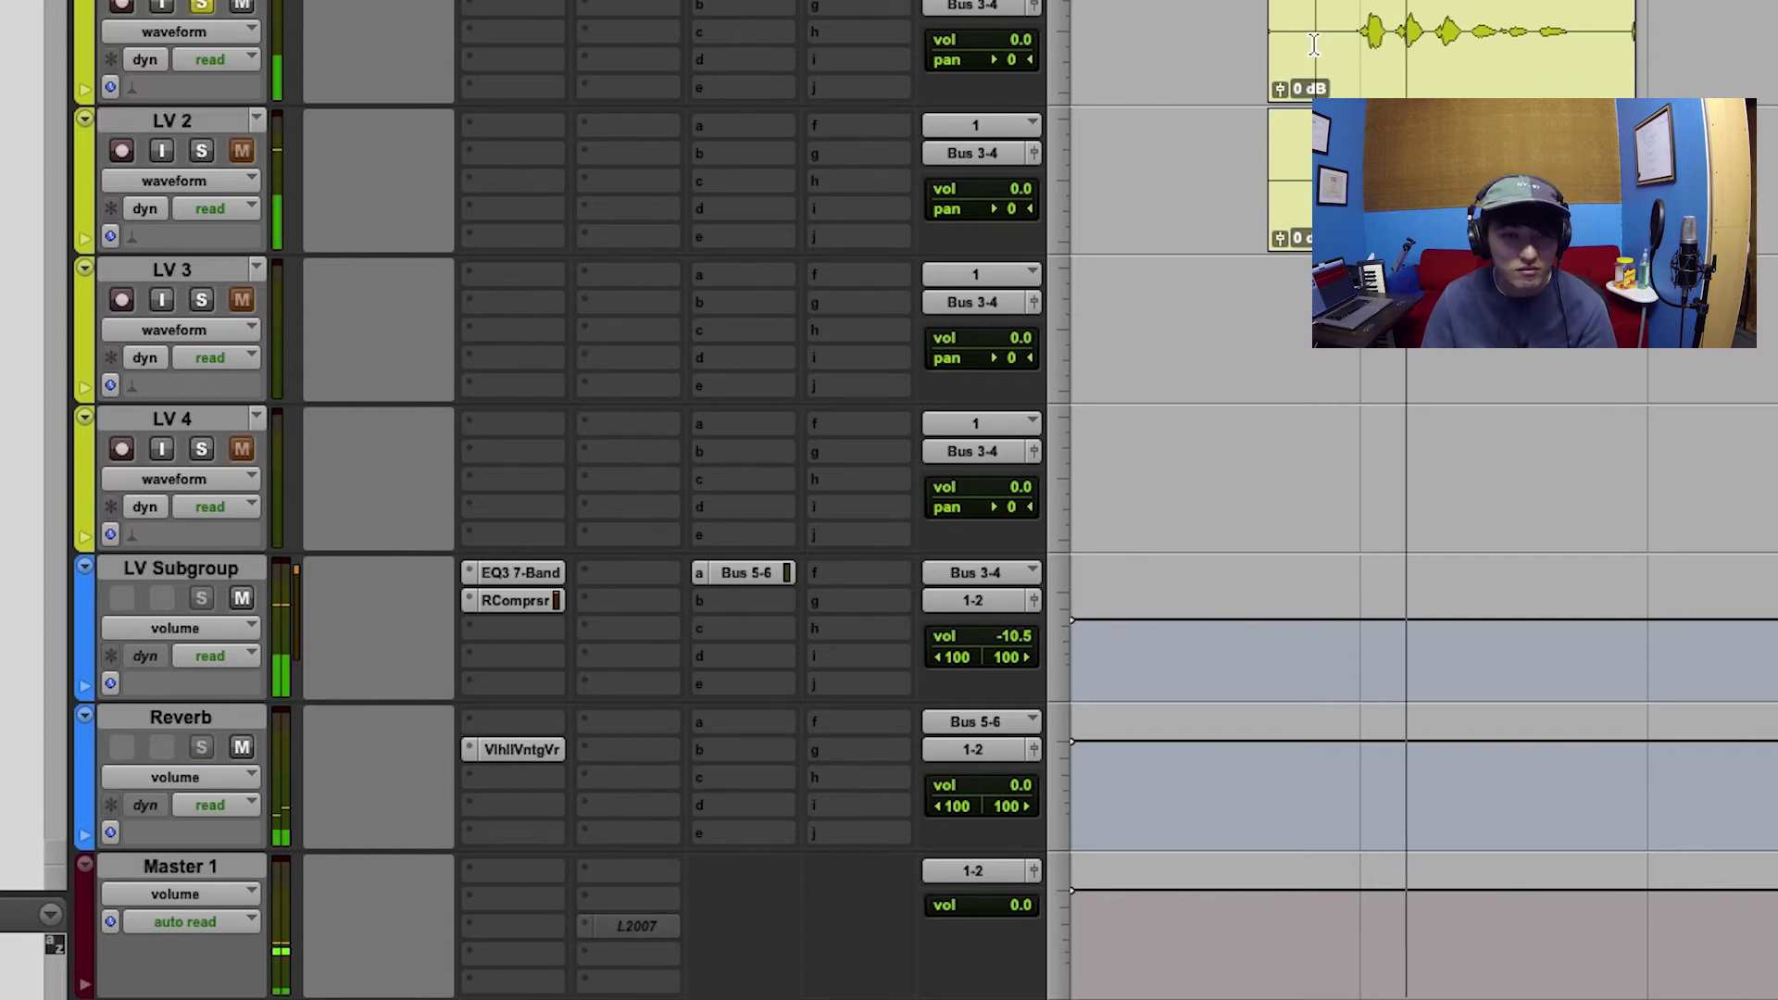
{"action": "key", "text": "space"}
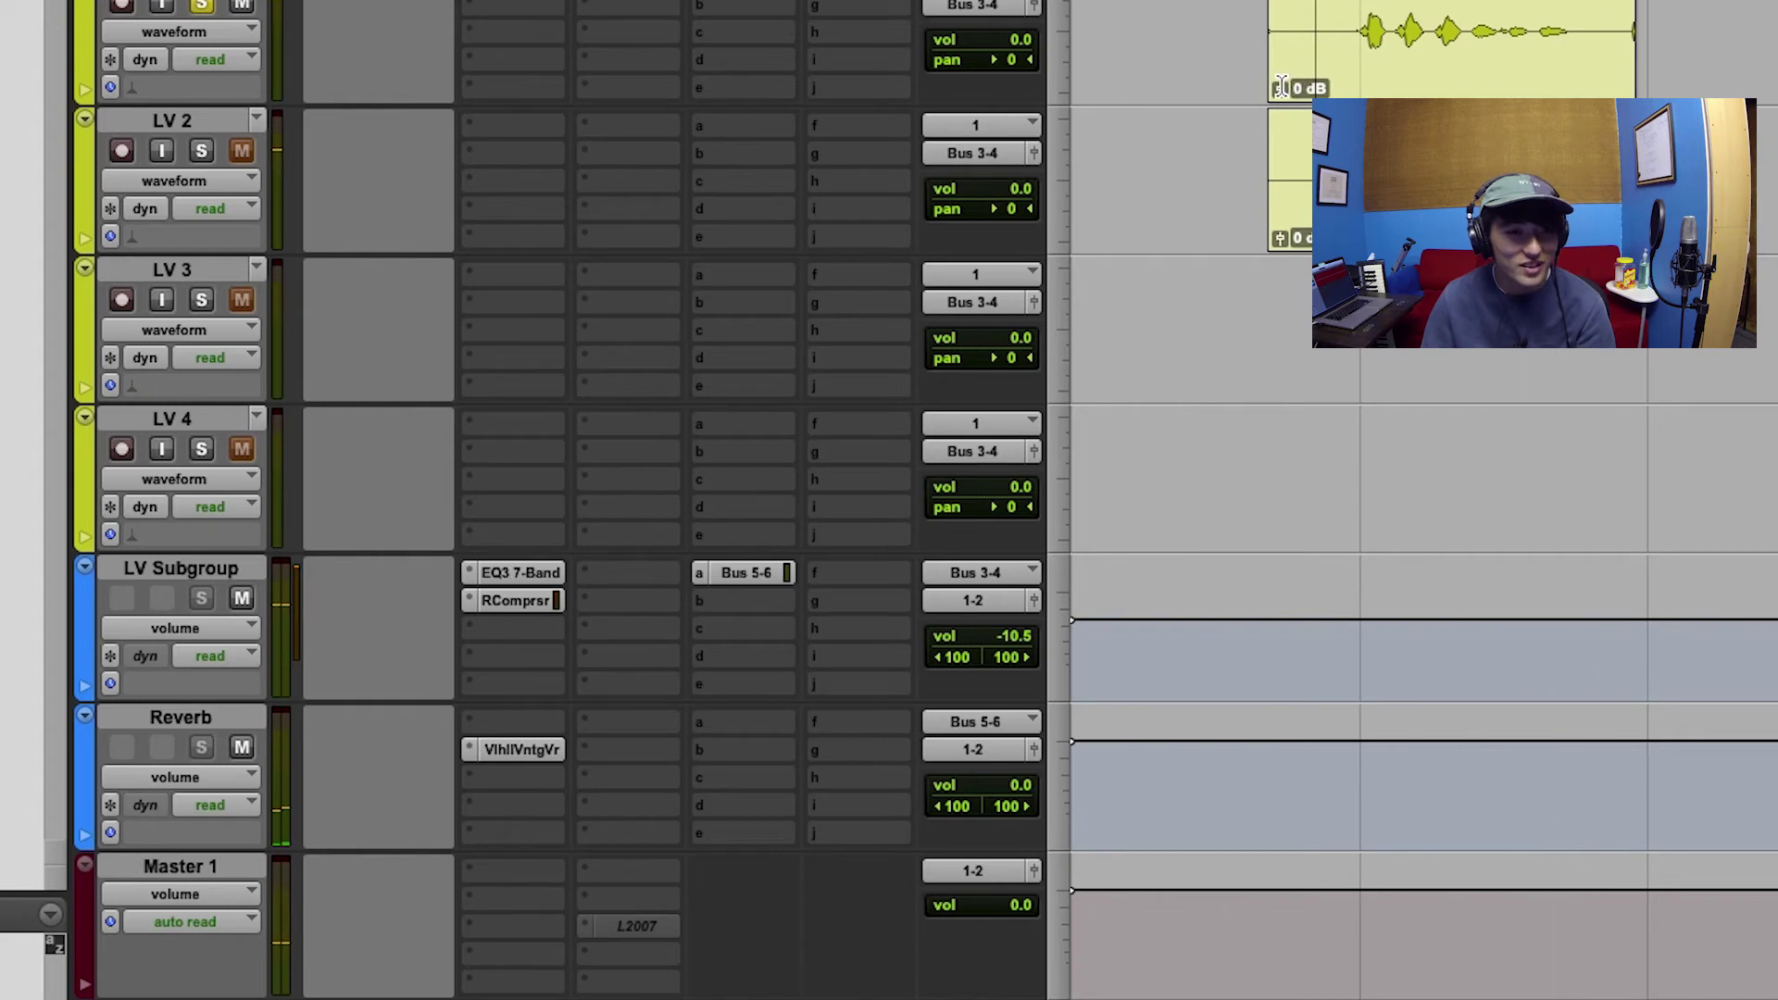
{"action": "key", "text": "shift+s"}
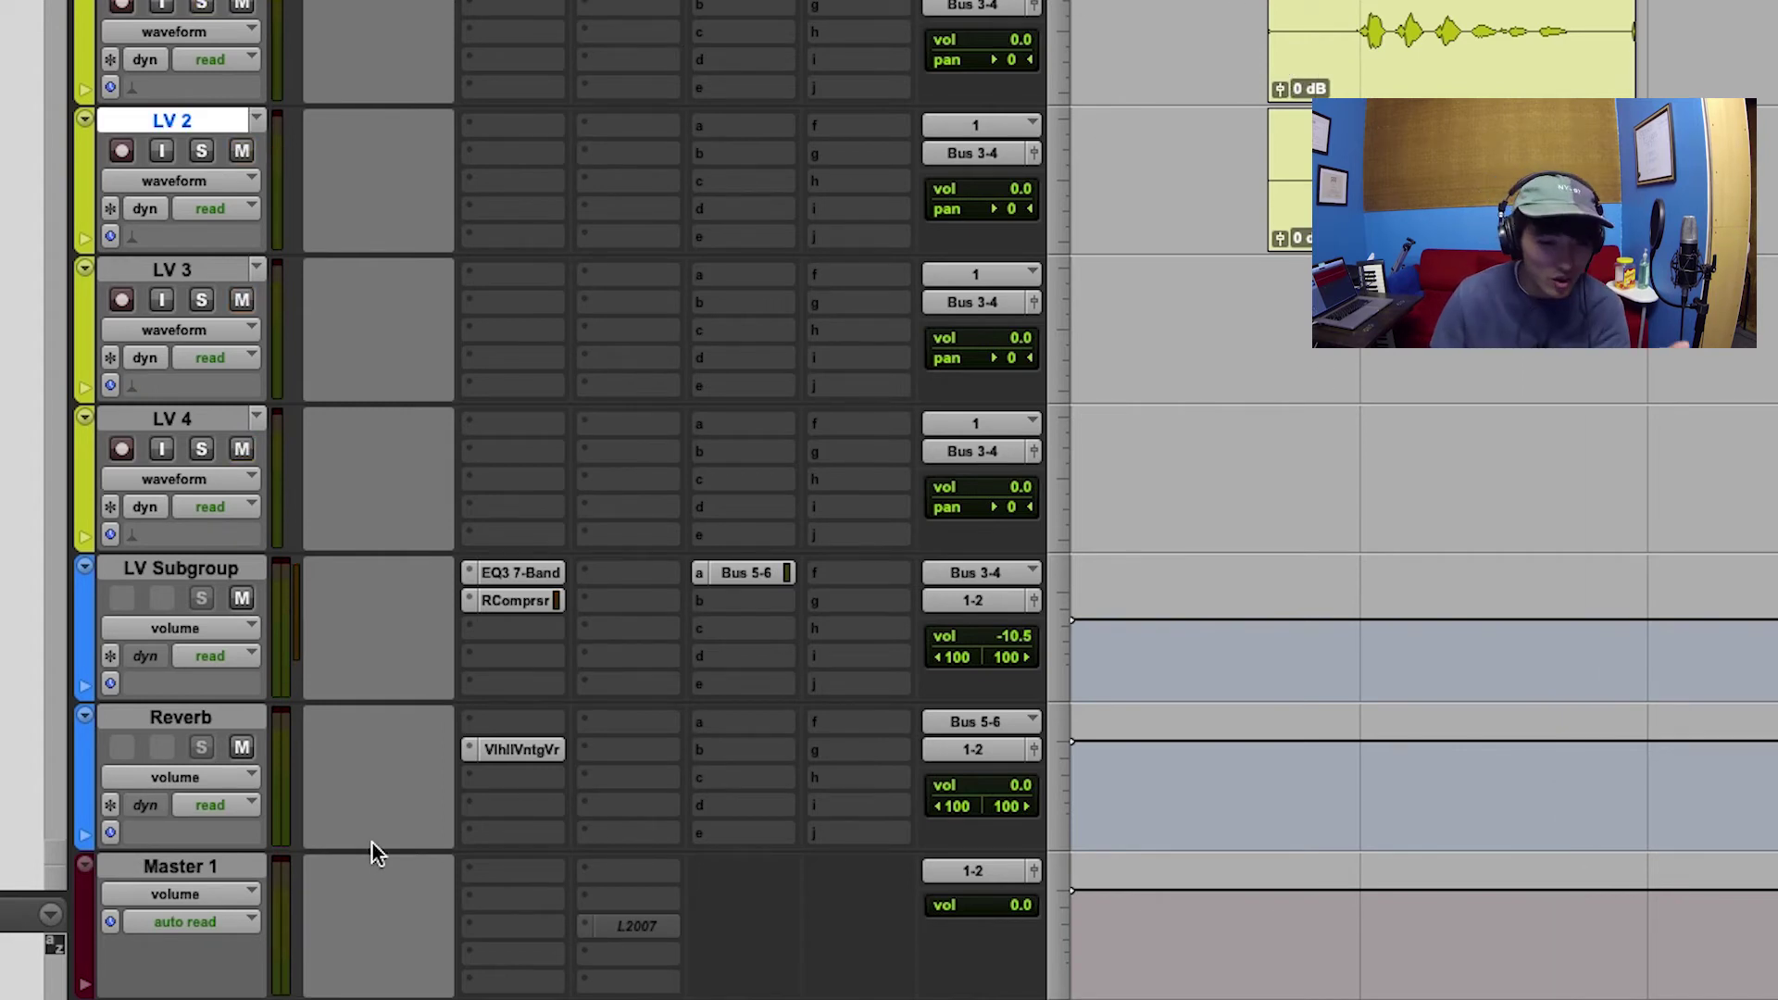
- Copy the Reverb track's ValhallaVintageVerb insert onto LV Subgroup and lower the copy's mix to 14.8%
{"action": "left_click", "coordinate": [533, 748]}
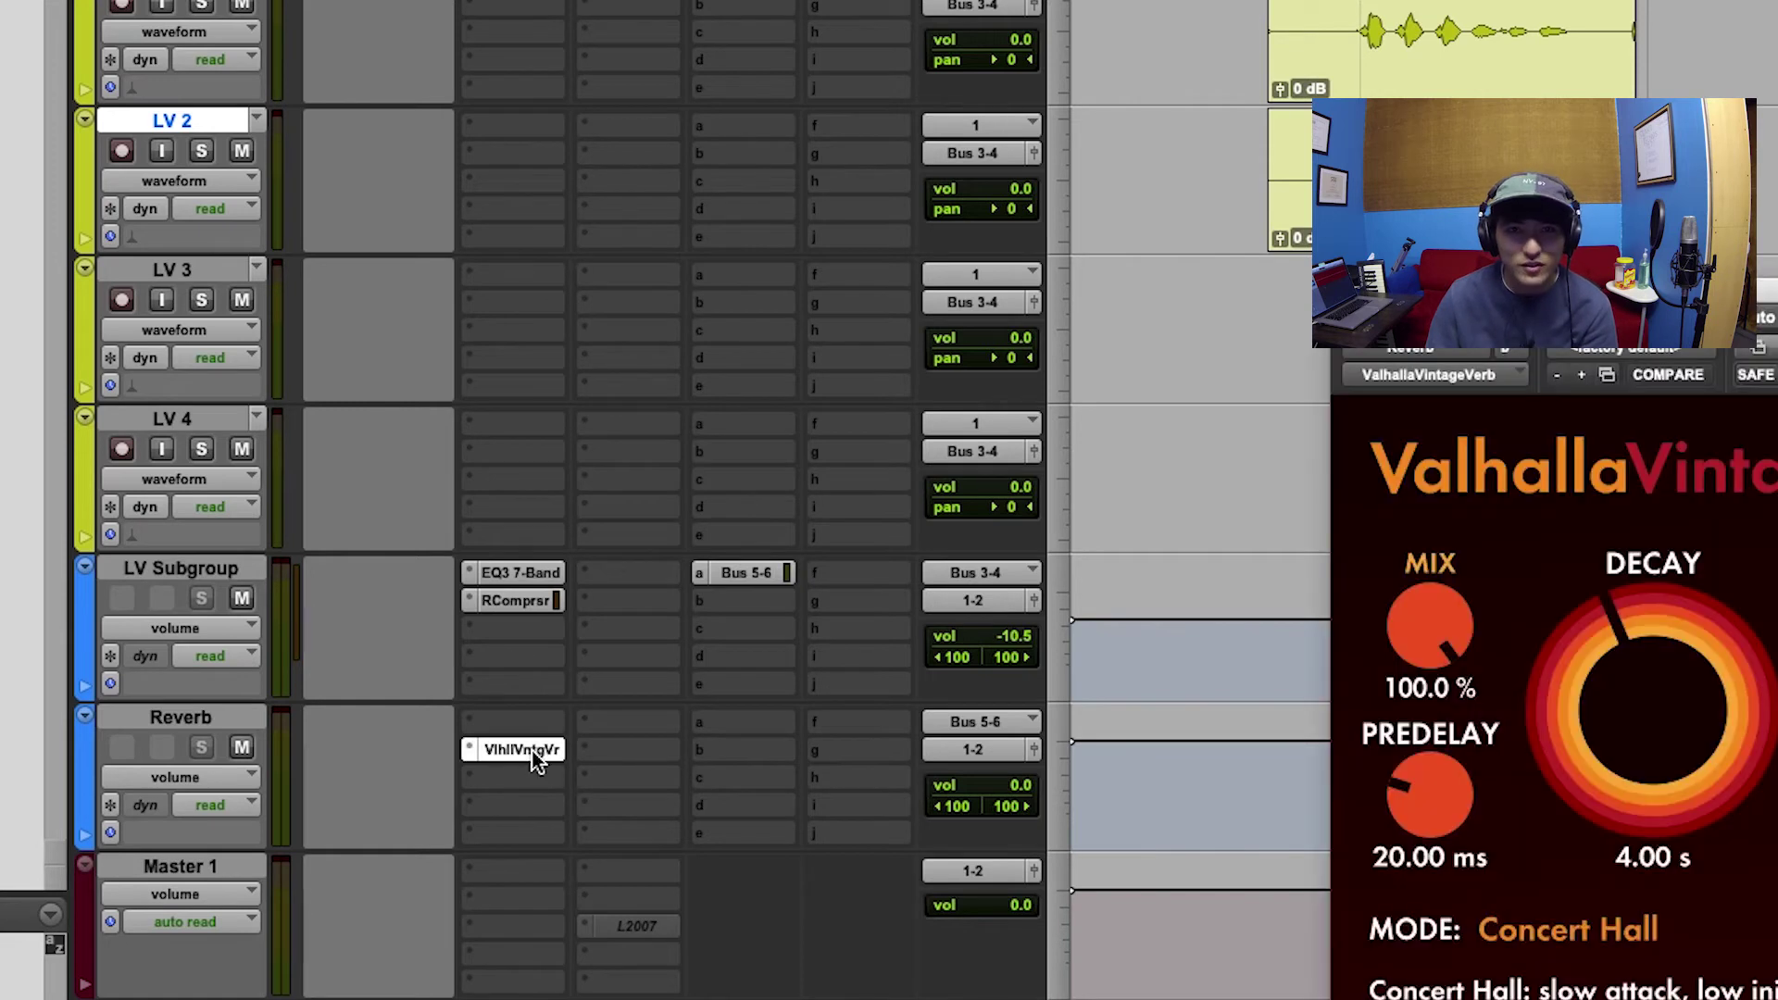
{"action": "left_click", "coordinate": [633, 667]}
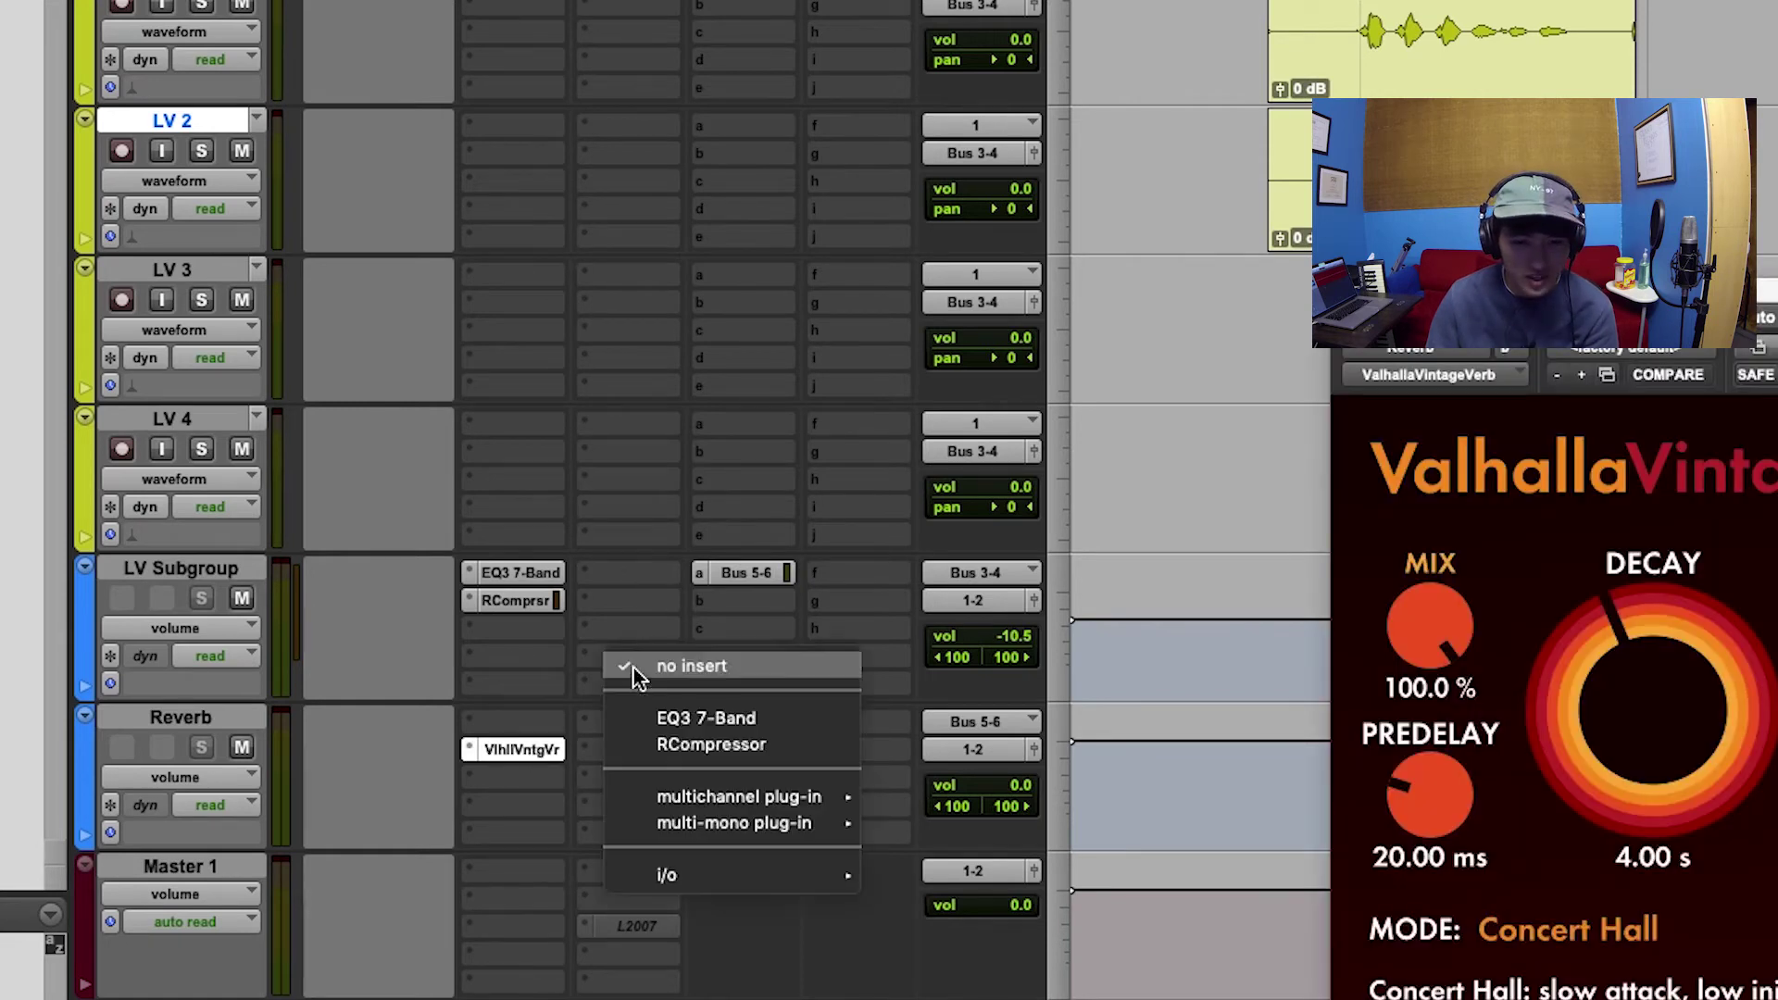
{"action": "mouse_move", "coordinate": [724, 795]}
{"action": "key", "text": "Escape"}
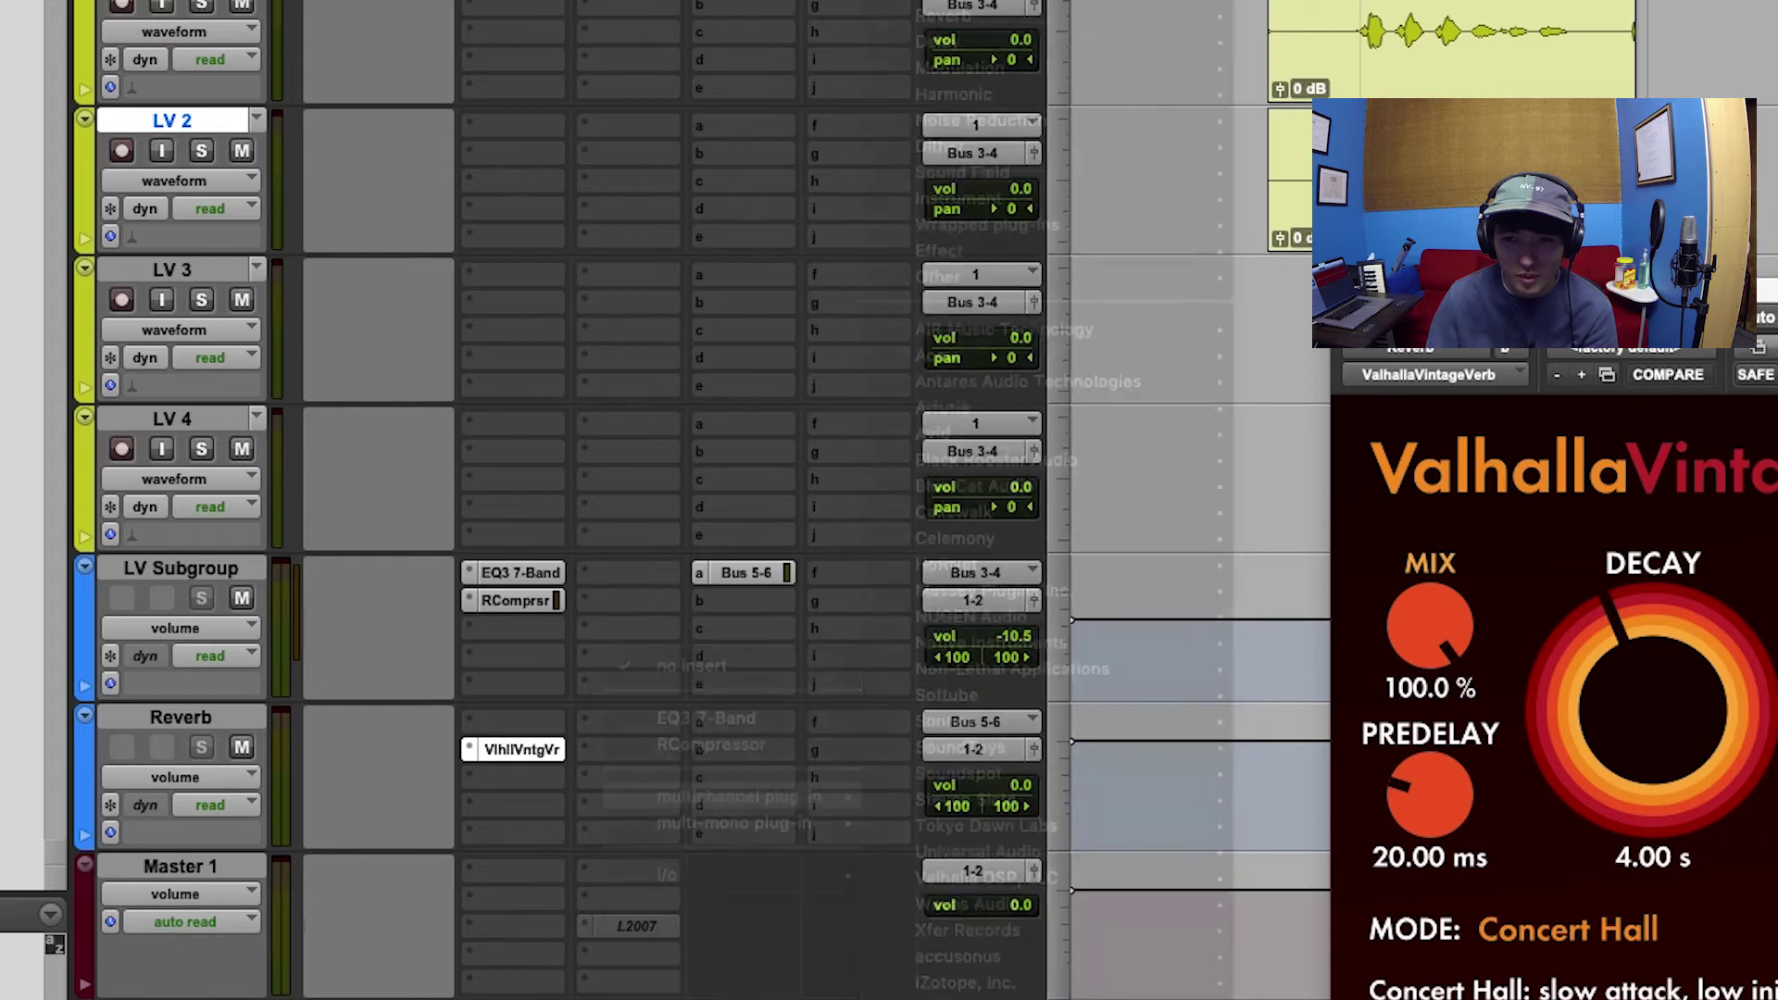
{"action": "left_click_drag", "start_coordinate": [522, 748], "coordinate": [628, 656]}
{"action": "left_click_drag", "start_coordinate": [1458, 648], "coordinate": [1389, 936]}
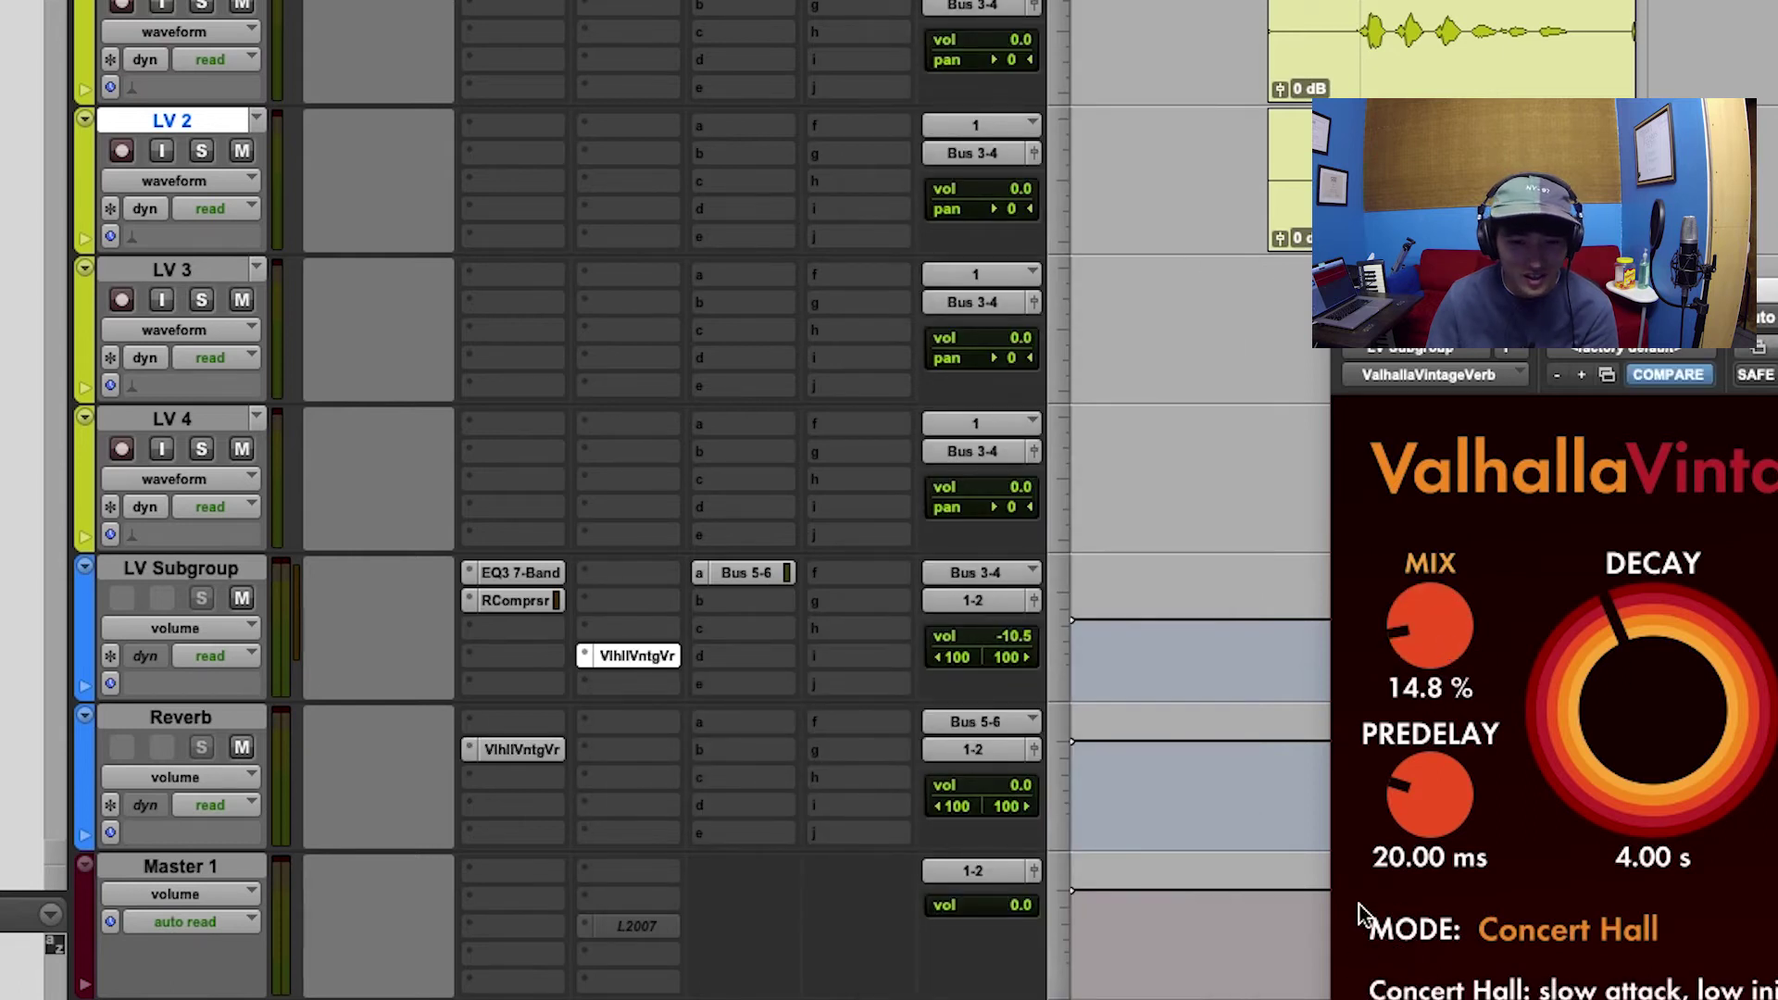
- Mute LV Subgroup's Bus 5-6 send, audition its reverb insert at 18.4% mix, and remove that insert
{"action": "left_click", "coordinate": [752, 572]}
{"action": "left_click_drag", "start_coordinate": [1430, 629], "coordinate": [1340, 664]}
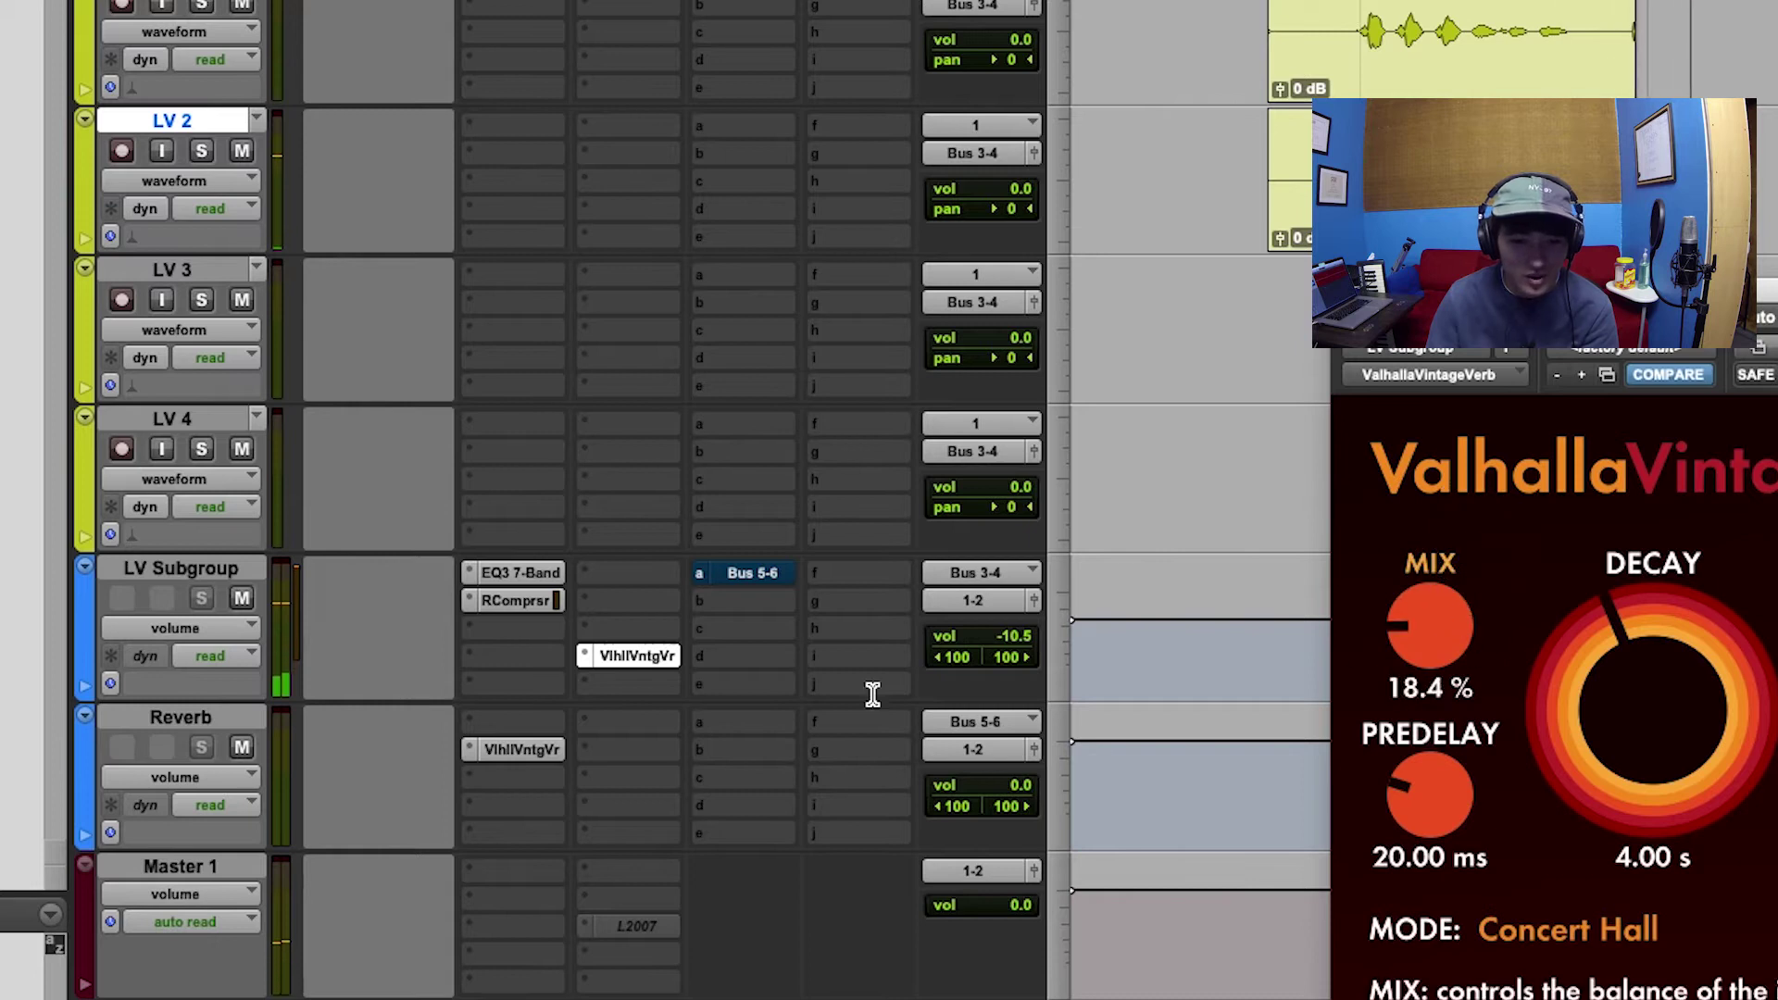
{"action": "left_click", "coordinate": [611, 656]}
{"action": "left_click", "coordinate": [672, 535]}
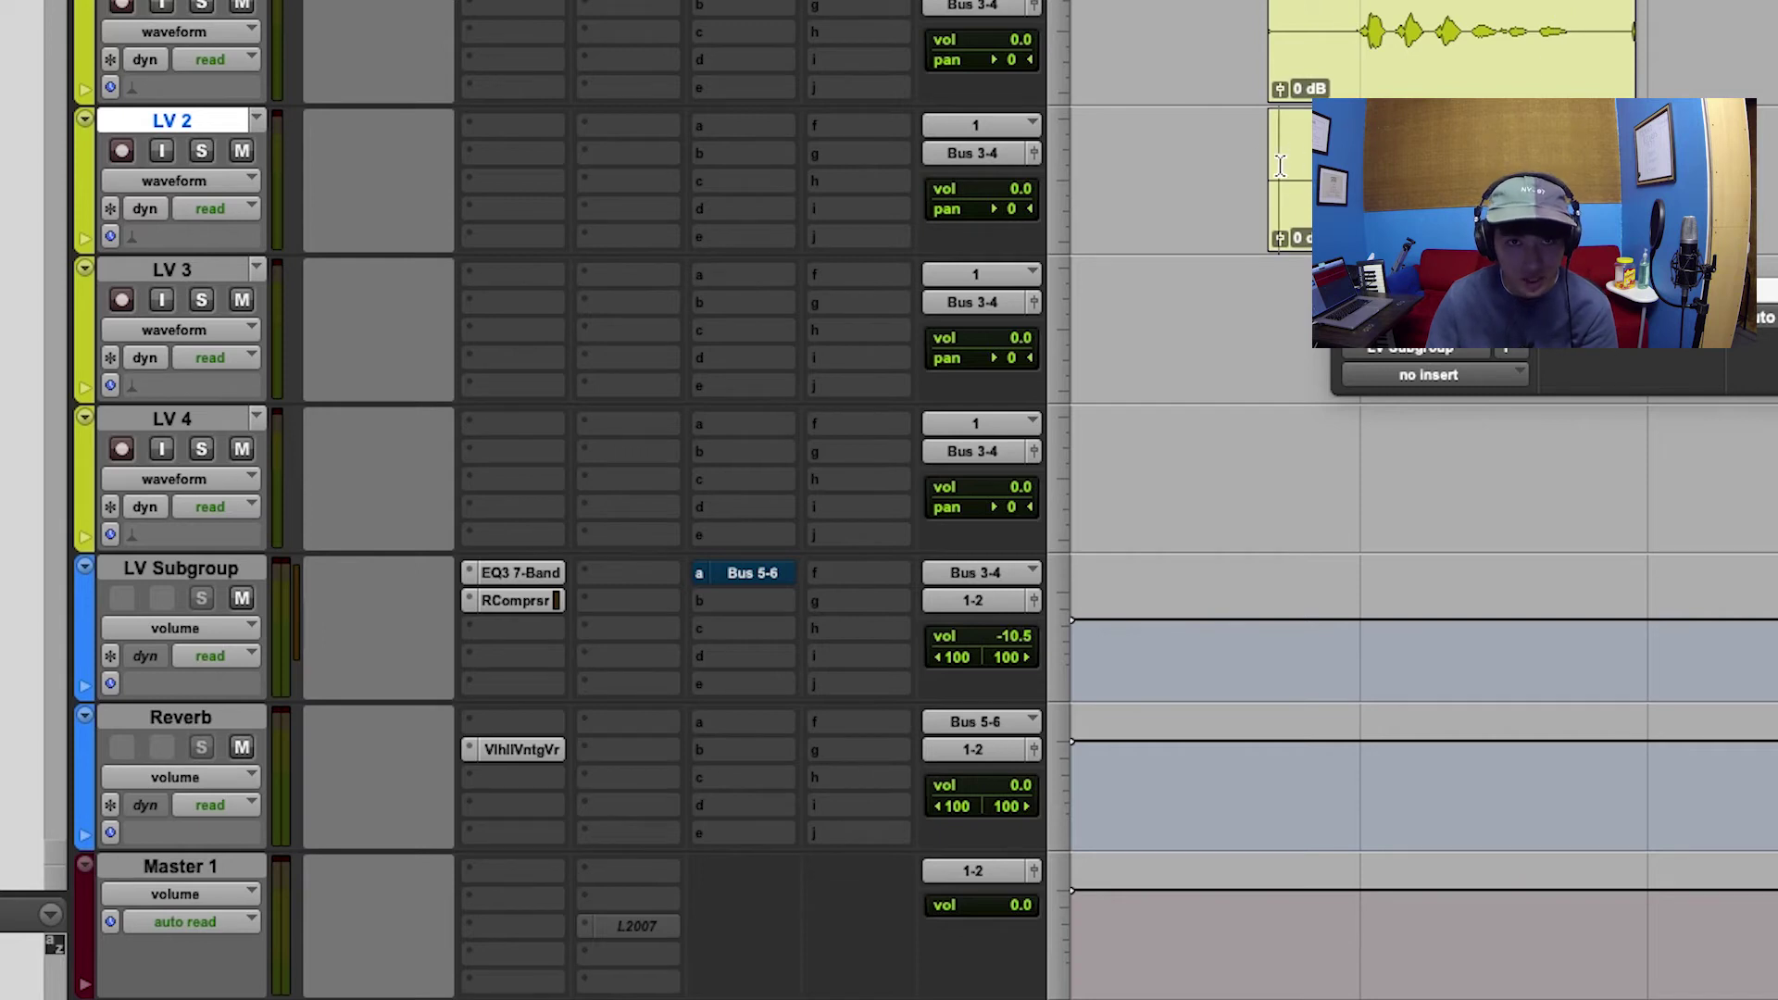
- Insert EQ3 7-Band before the reverb on the Reverb track and enable a 12 dB/oct high-pass filter at 175.5 Hz
{"action": "left_click", "coordinate": [546, 732]}
{"action": "left_click", "coordinate": [613, 785]}
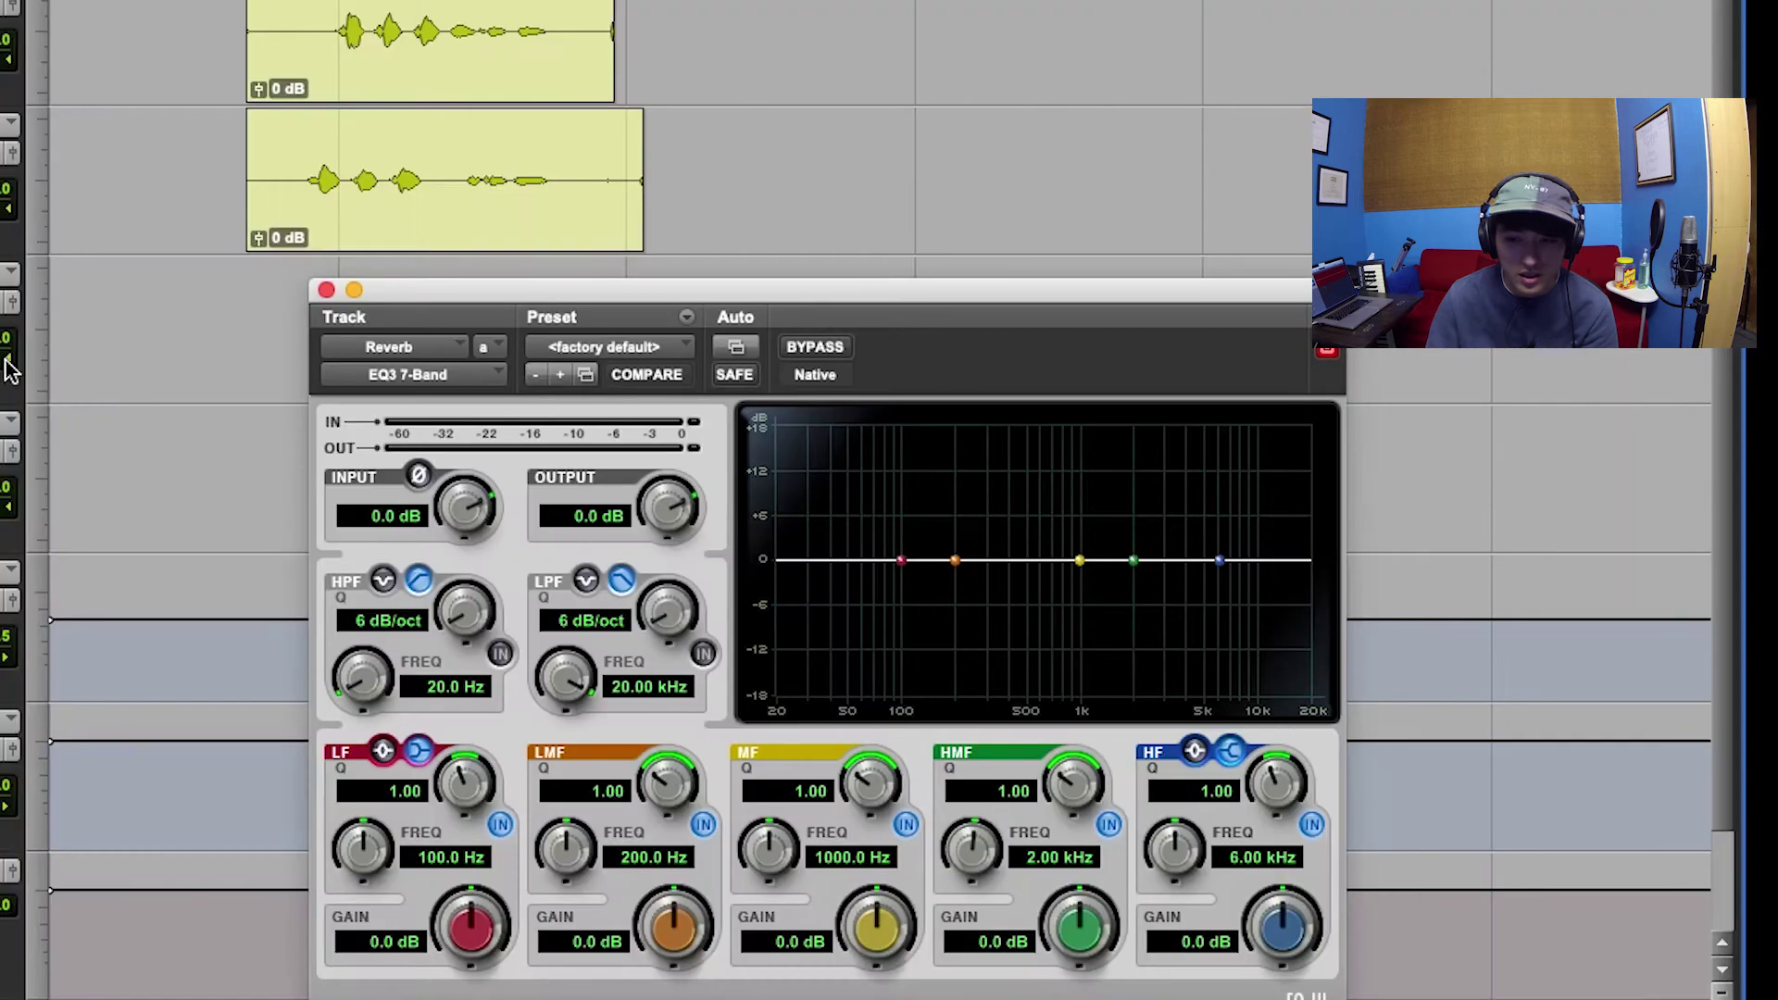
{"action": "left_click", "coordinate": [500, 653]}
{"action": "left_click_drag", "start_coordinate": [468, 600], "coordinate": [477, 509]}
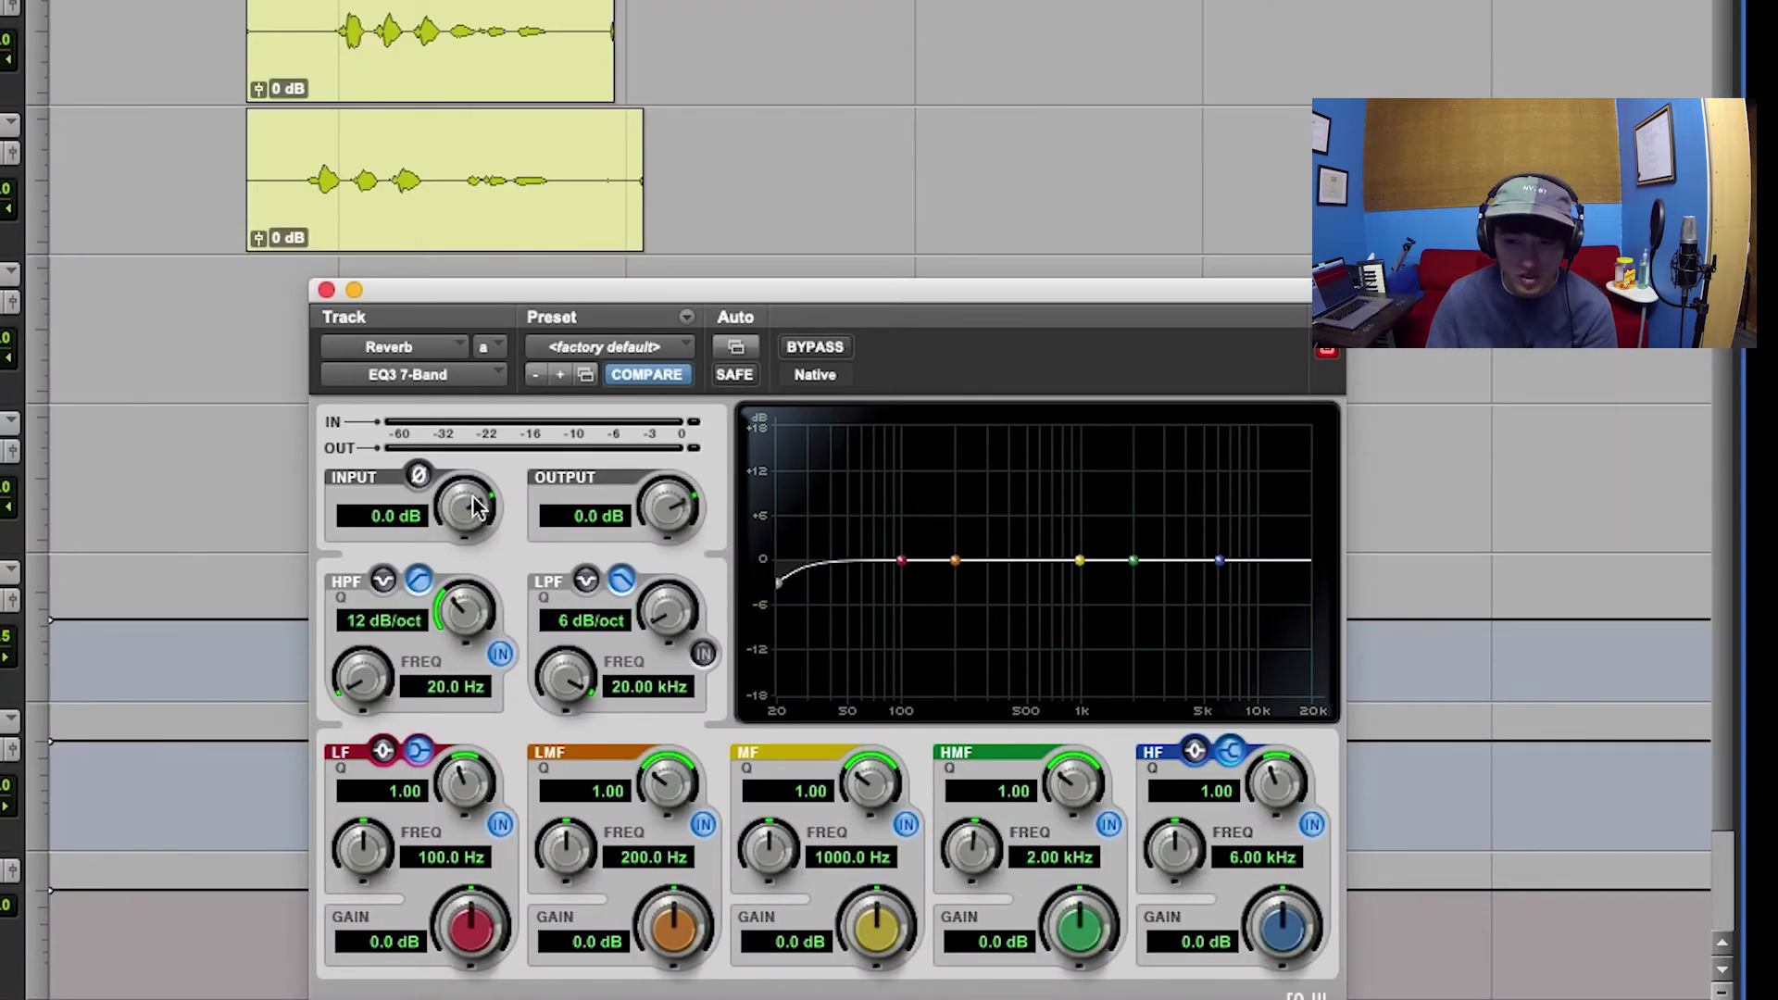
{"action": "left_click_drag", "start_coordinate": [347, 696], "coordinate": [350, 638]}
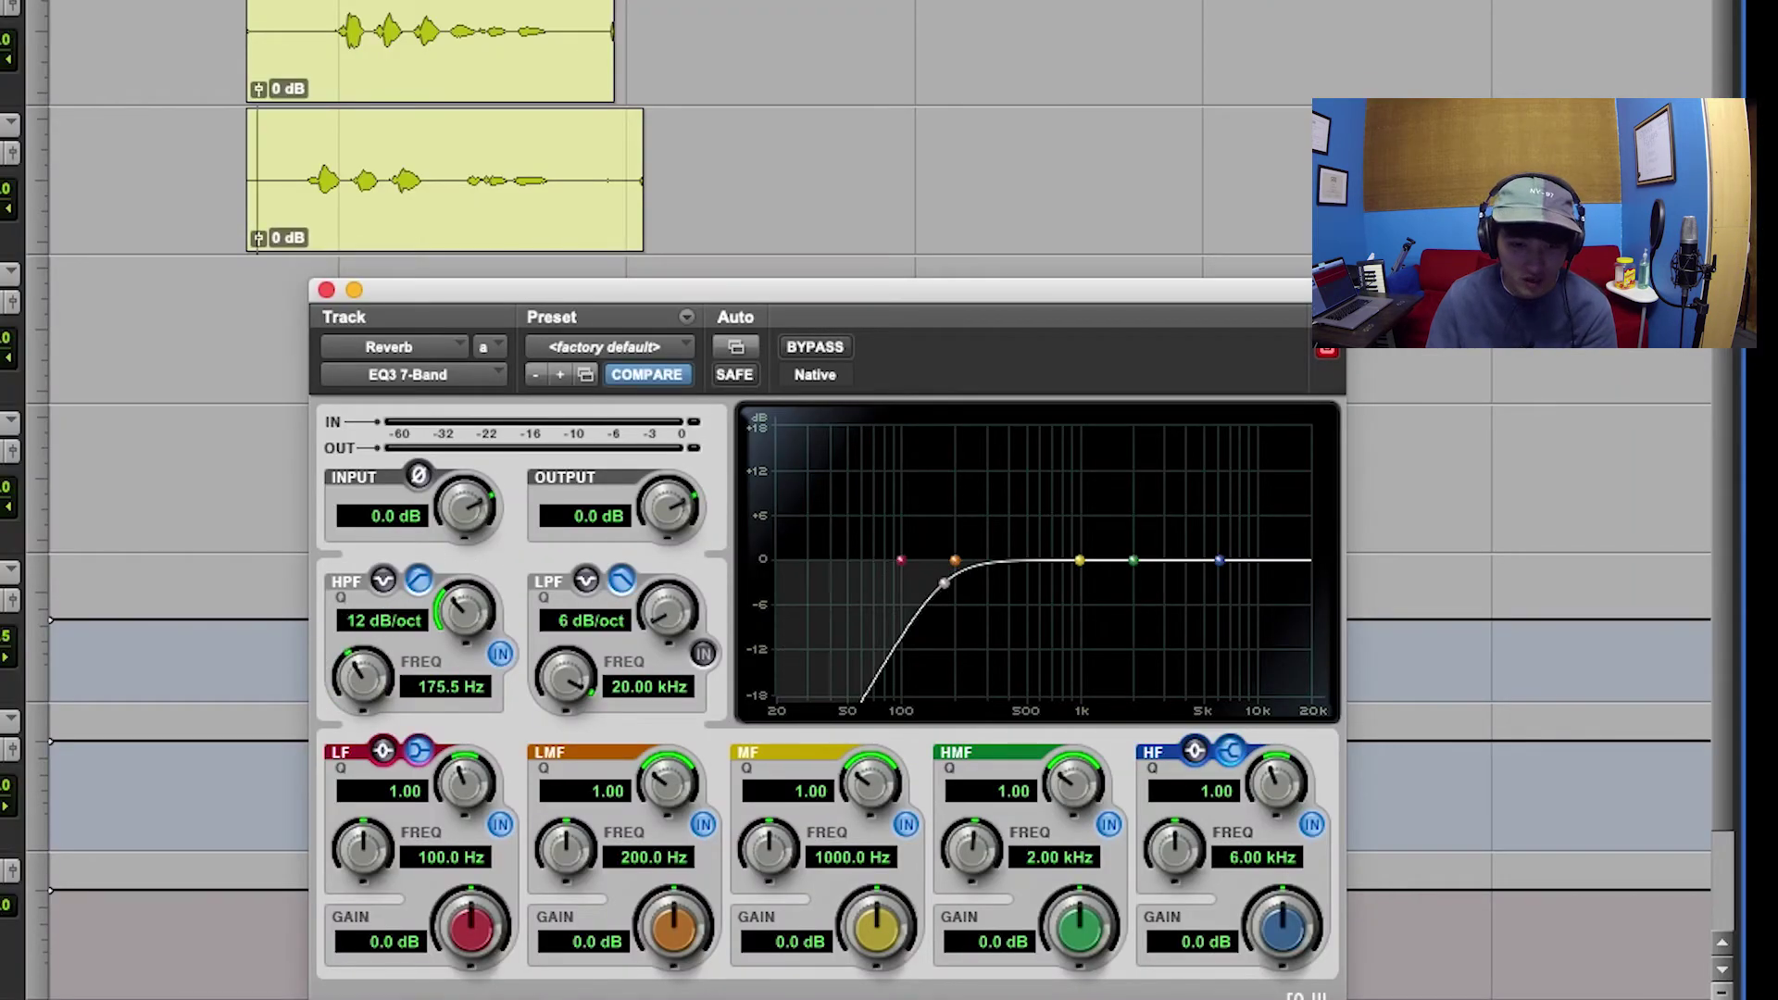
- Enable a 24 dB/oct low-pass filter in the Reverb track's EQ, set it to 10.42 kHz during playback, and close the plug-in
{"action": "left_click", "coordinate": [702, 653]}
{"action": "left_click_drag", "start_coordinate": [667, 611], "coordinate": [670, 386]}
{"action": "mouse_move", "coordinate": [565, 674]}
{"action": "left_mouse_down"}
{"action": "mouse_move", "coordinate": [548, 696]}
{"action": "mouse_move", "coordinate": [550, 676]}
{"action": "left_mouse_up"}
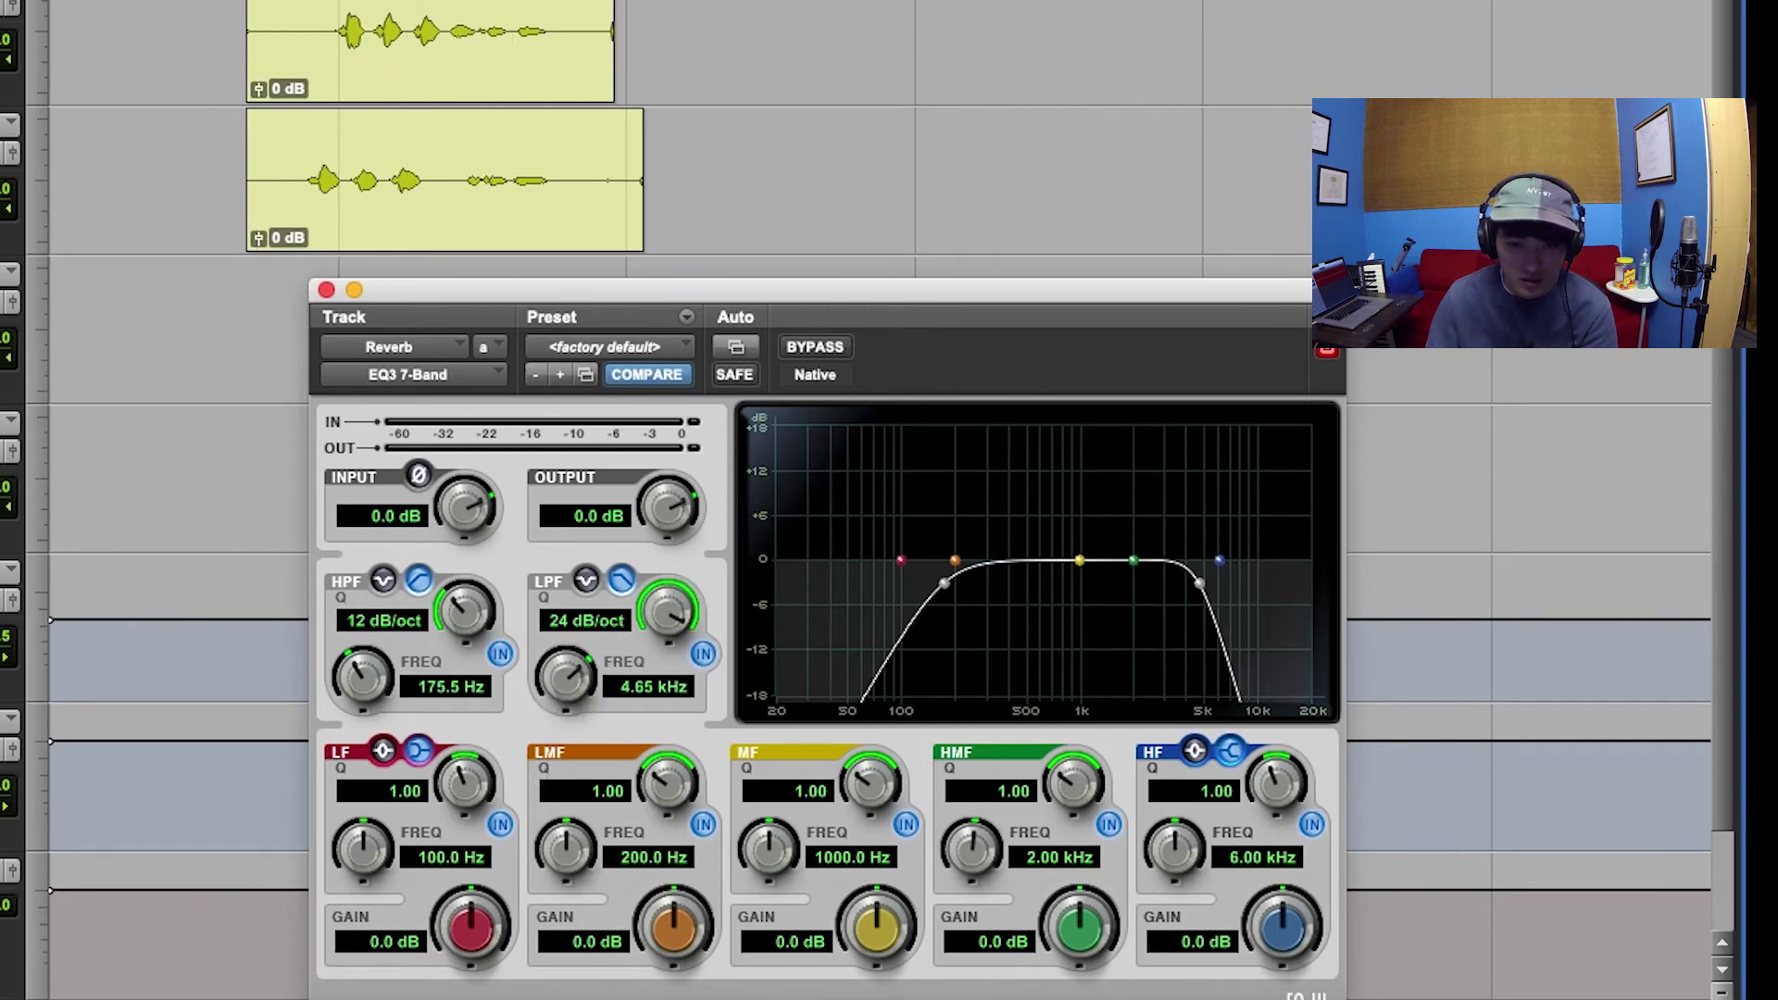
{"action": "key", "text": "space"}
{"action": "left_click_drag", "start_coordinate": [548, 685], "coordinate": [597, 622]}
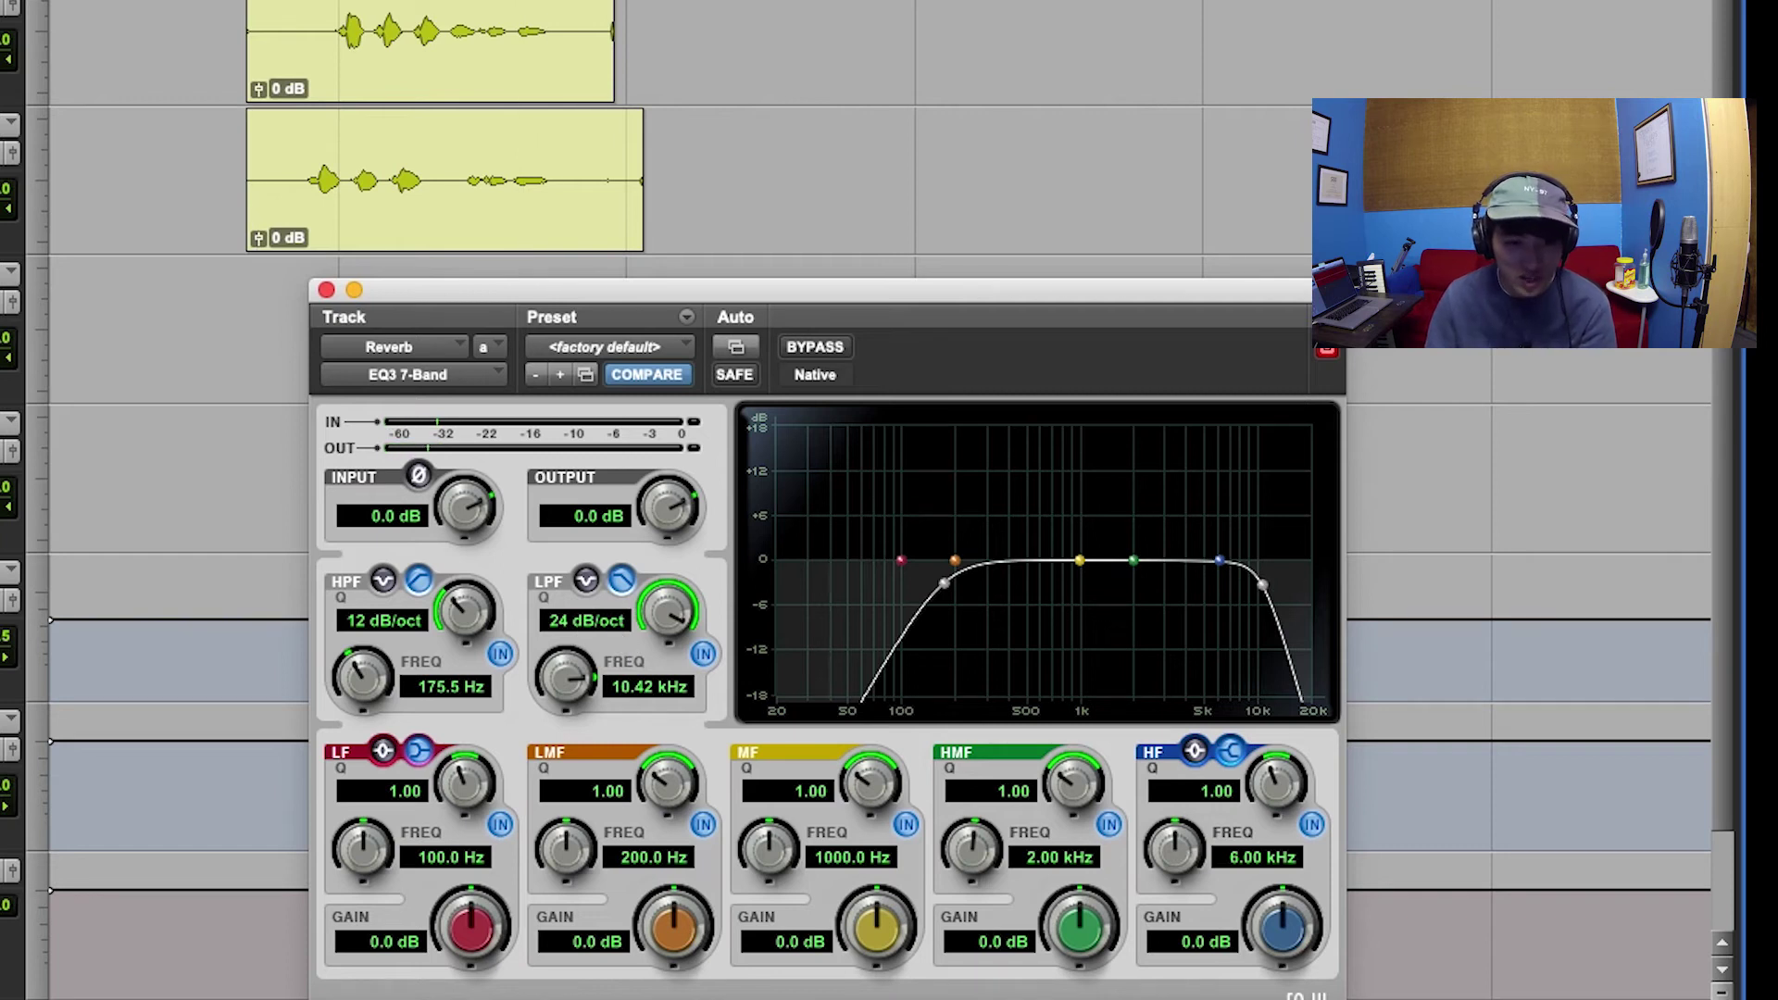
{"action": "key", "text": "ctrl+w"}
{"action": "key", "text": "ctrl+equal"}
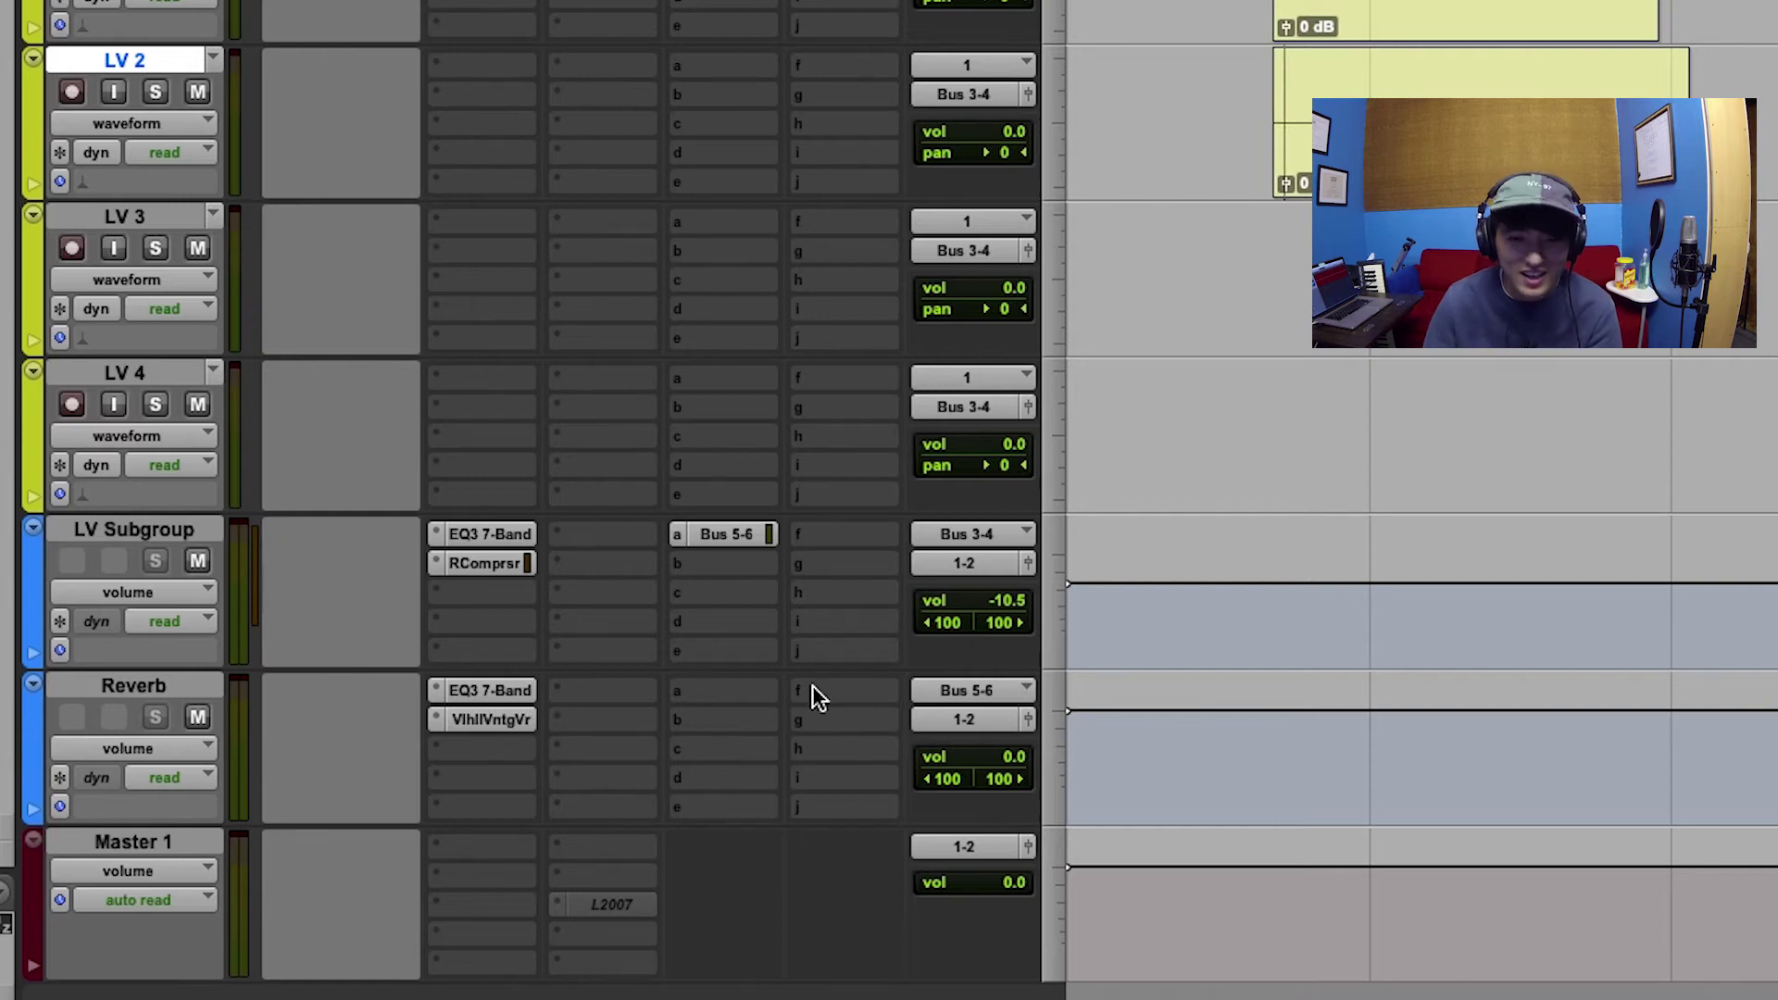
{"action": "left_click", "coordinate": [1007, 726]}
{"action": "left_click", "coordinate": [1277, 488]}
{"action": "left_click_drag", "start_coordinate": [737, 540], "coordinate": [593, 570]}
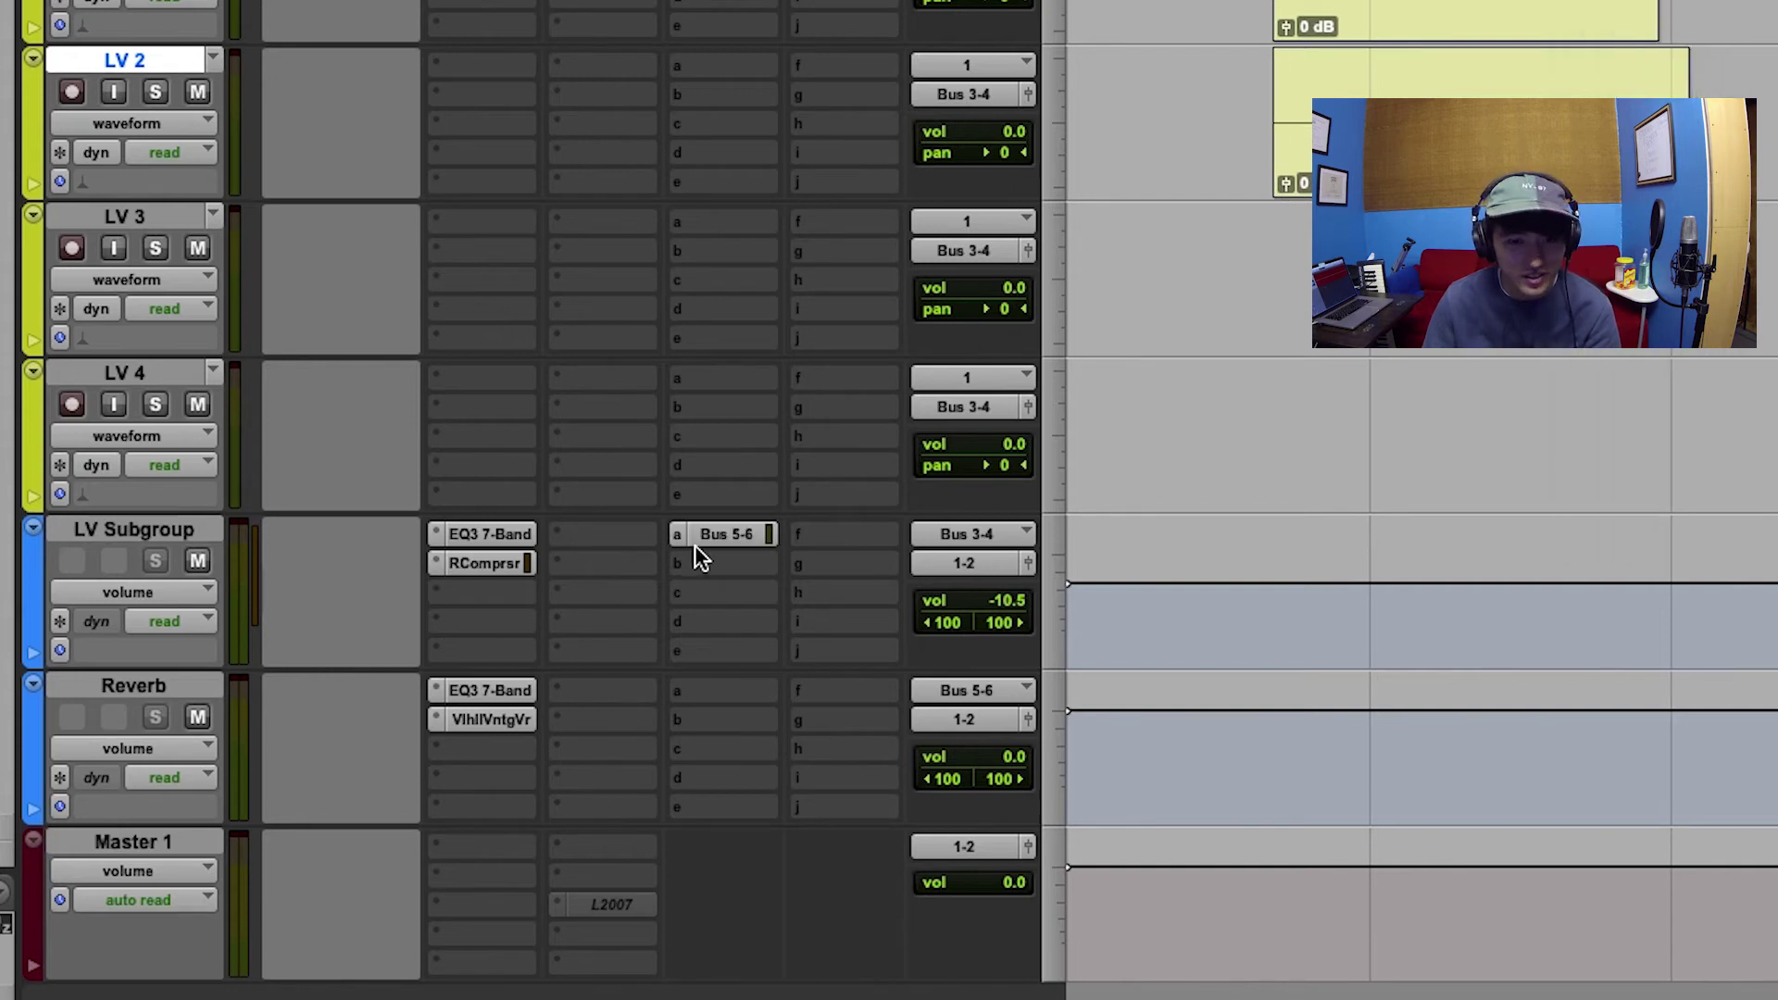
{"action": "left_click", "coordinate": [725, 535]}
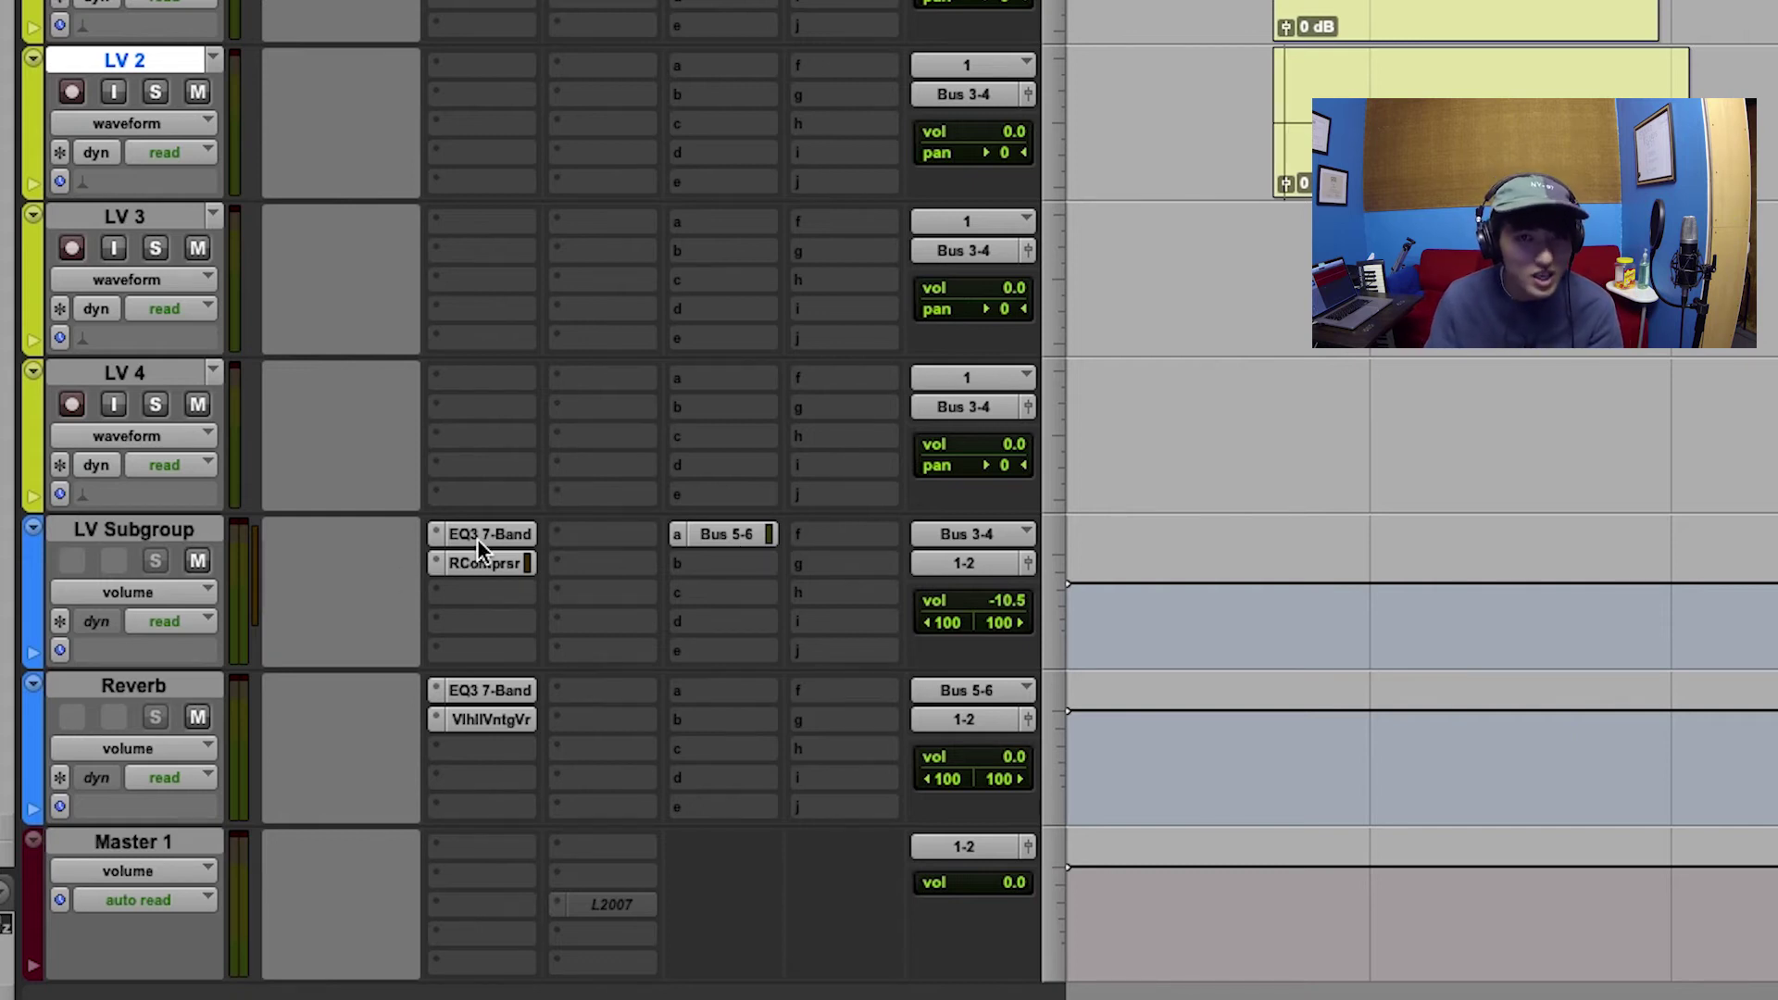
- Select the REC LV.02 track and show its playlists
{"action": "left_click", "coordinate": [125, 59]}
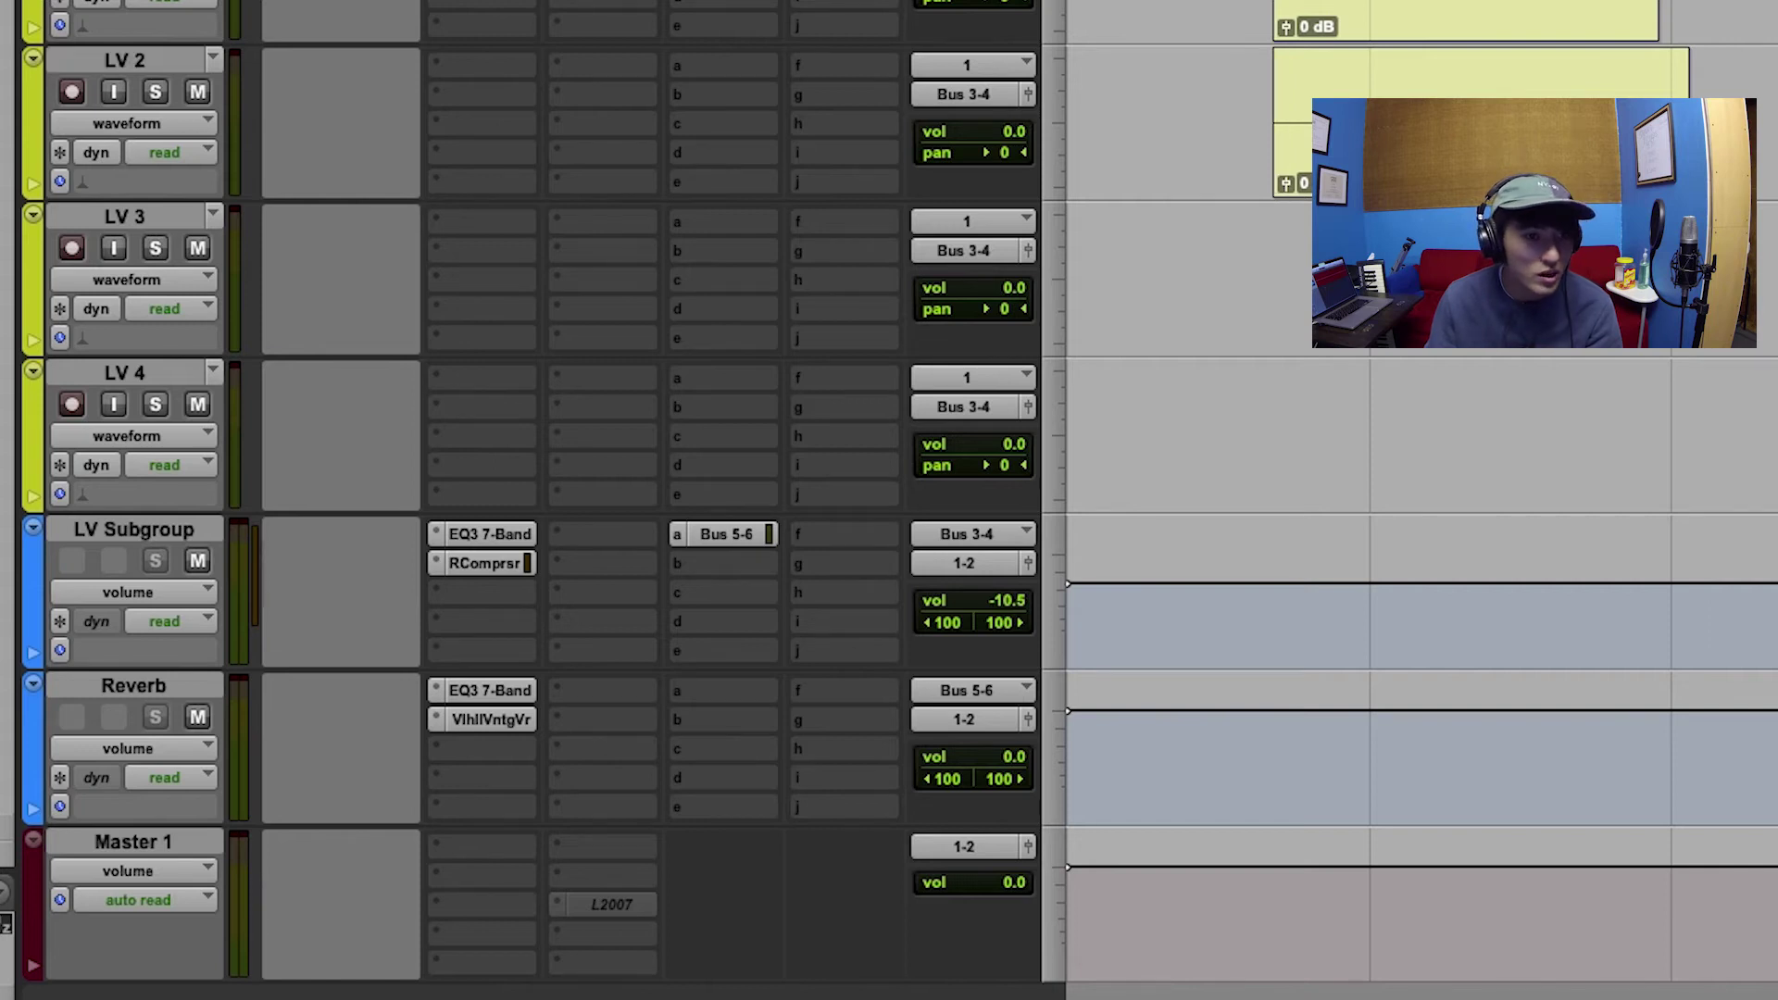
{"action": "key", "text": "ctrl+alt+Down"}
{"action": "key", "text": "ctrl+alt+Up"}
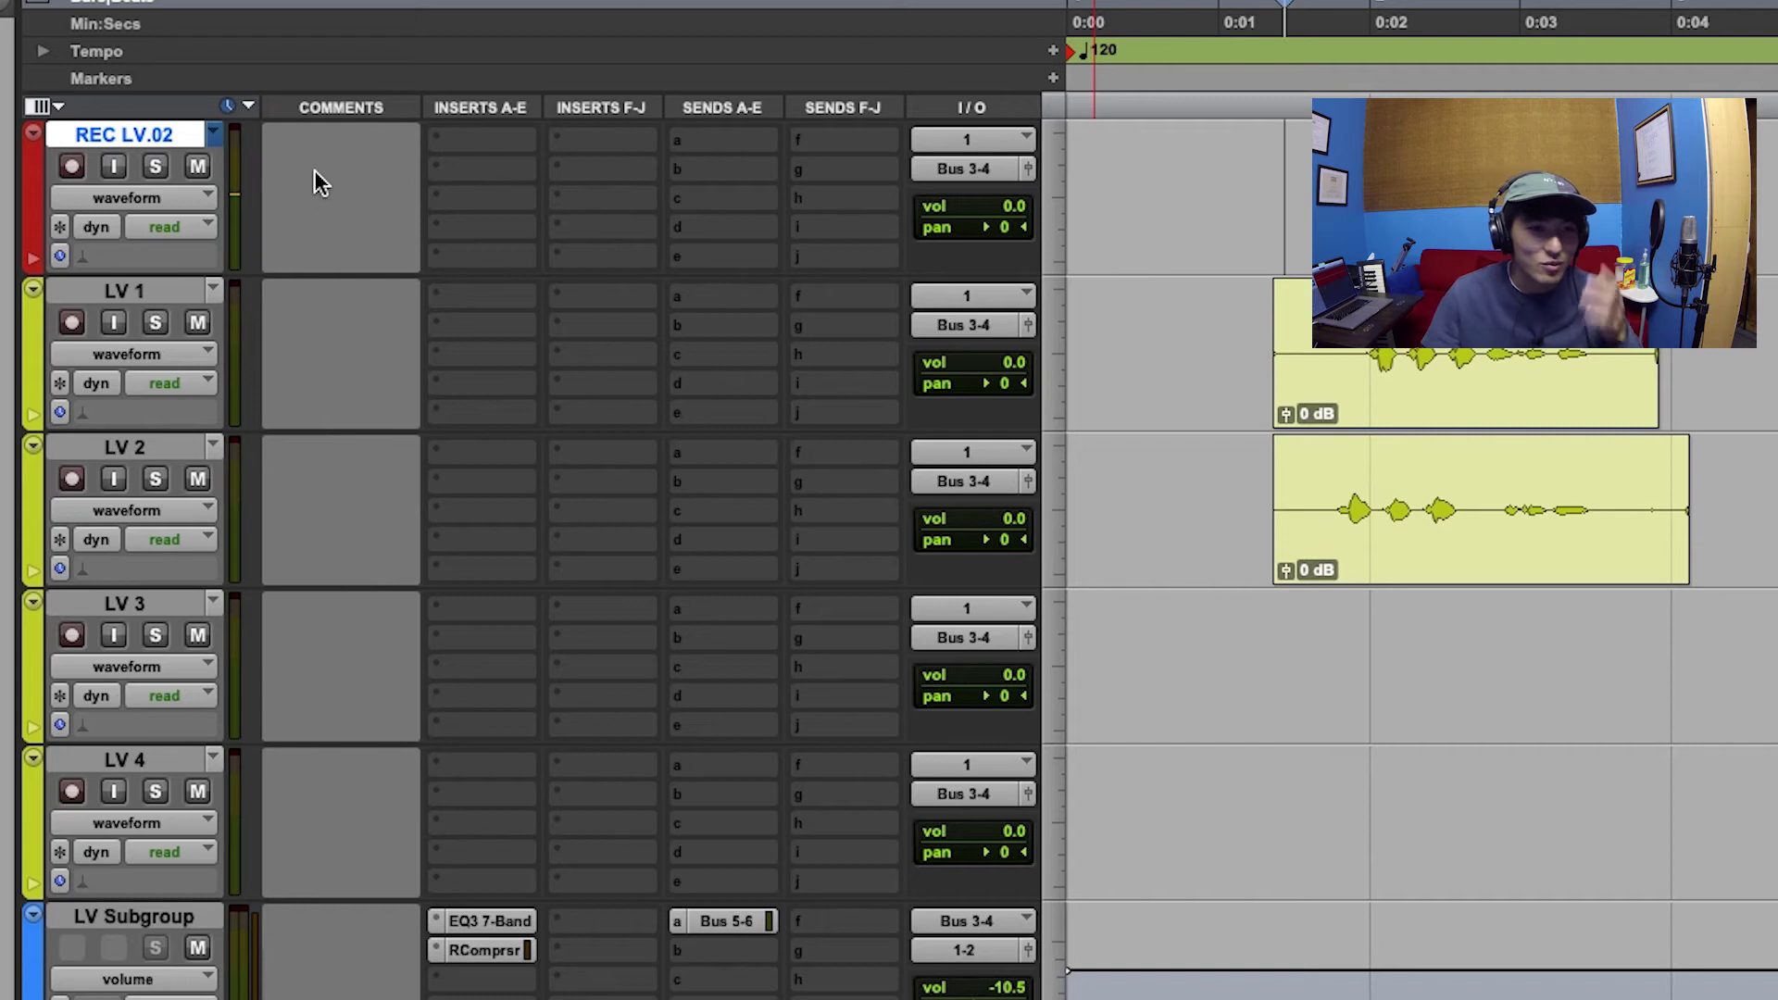
{"action": "key", "text": "space"}
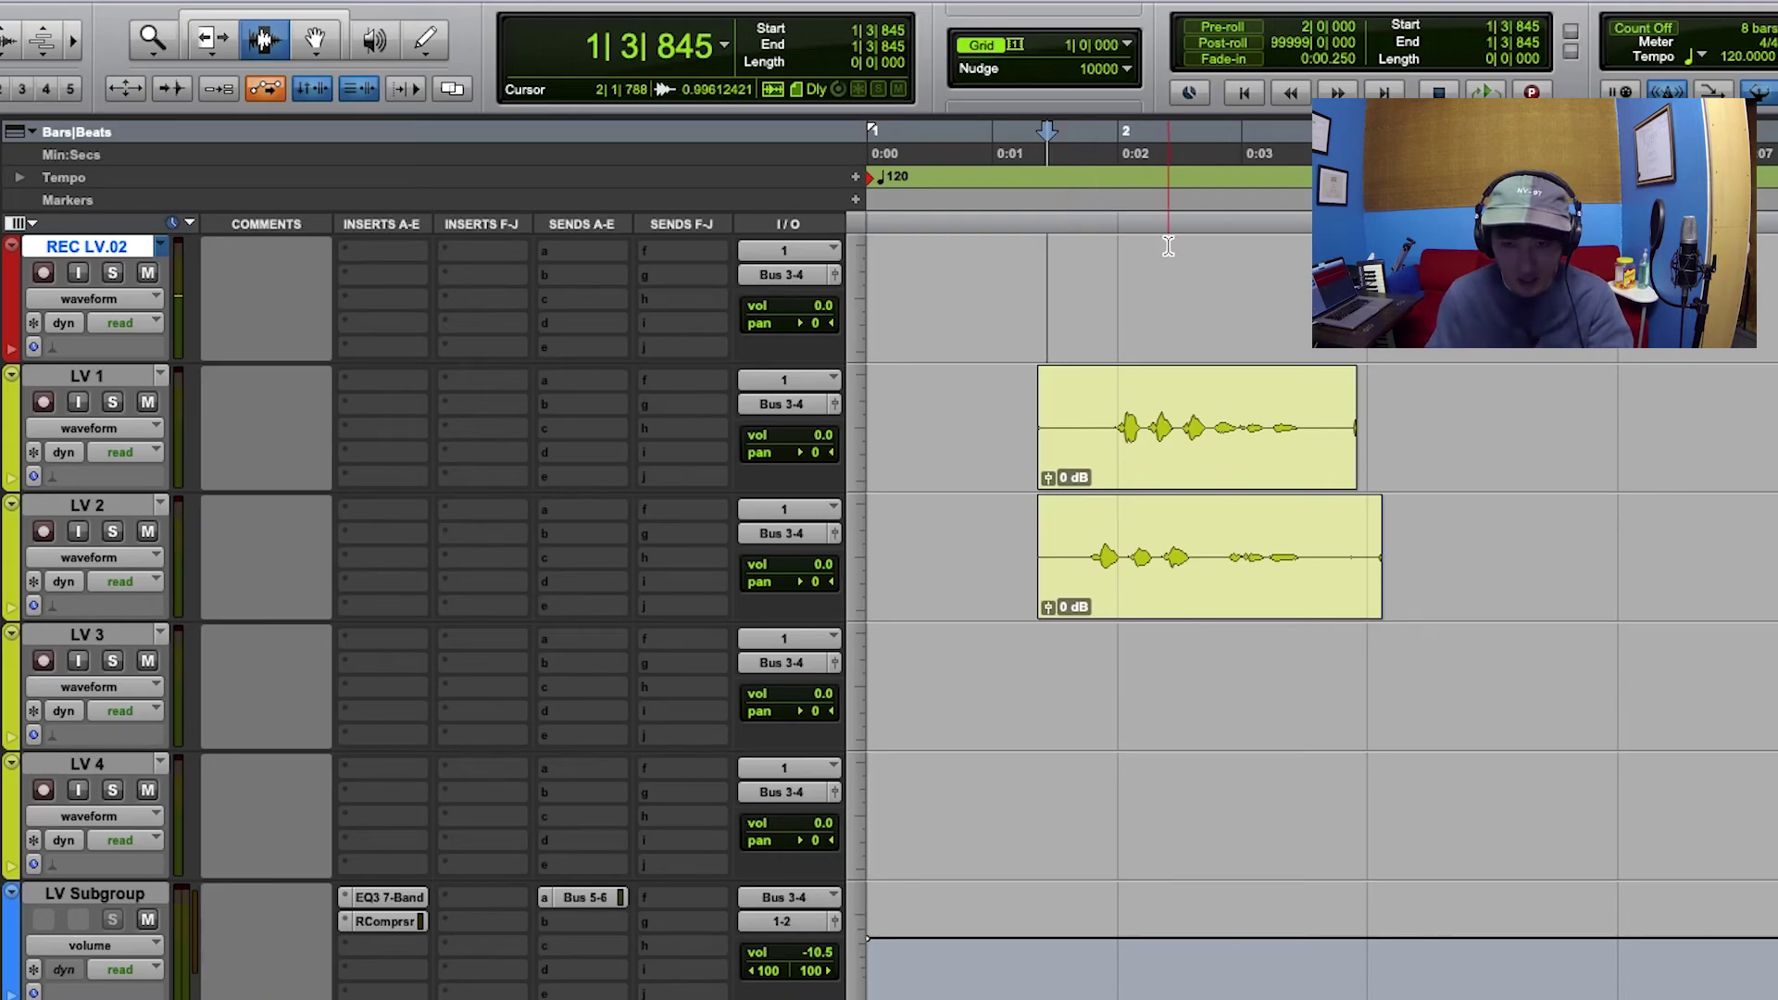
{"action": "key", "text": "ctrl+super+Right"}
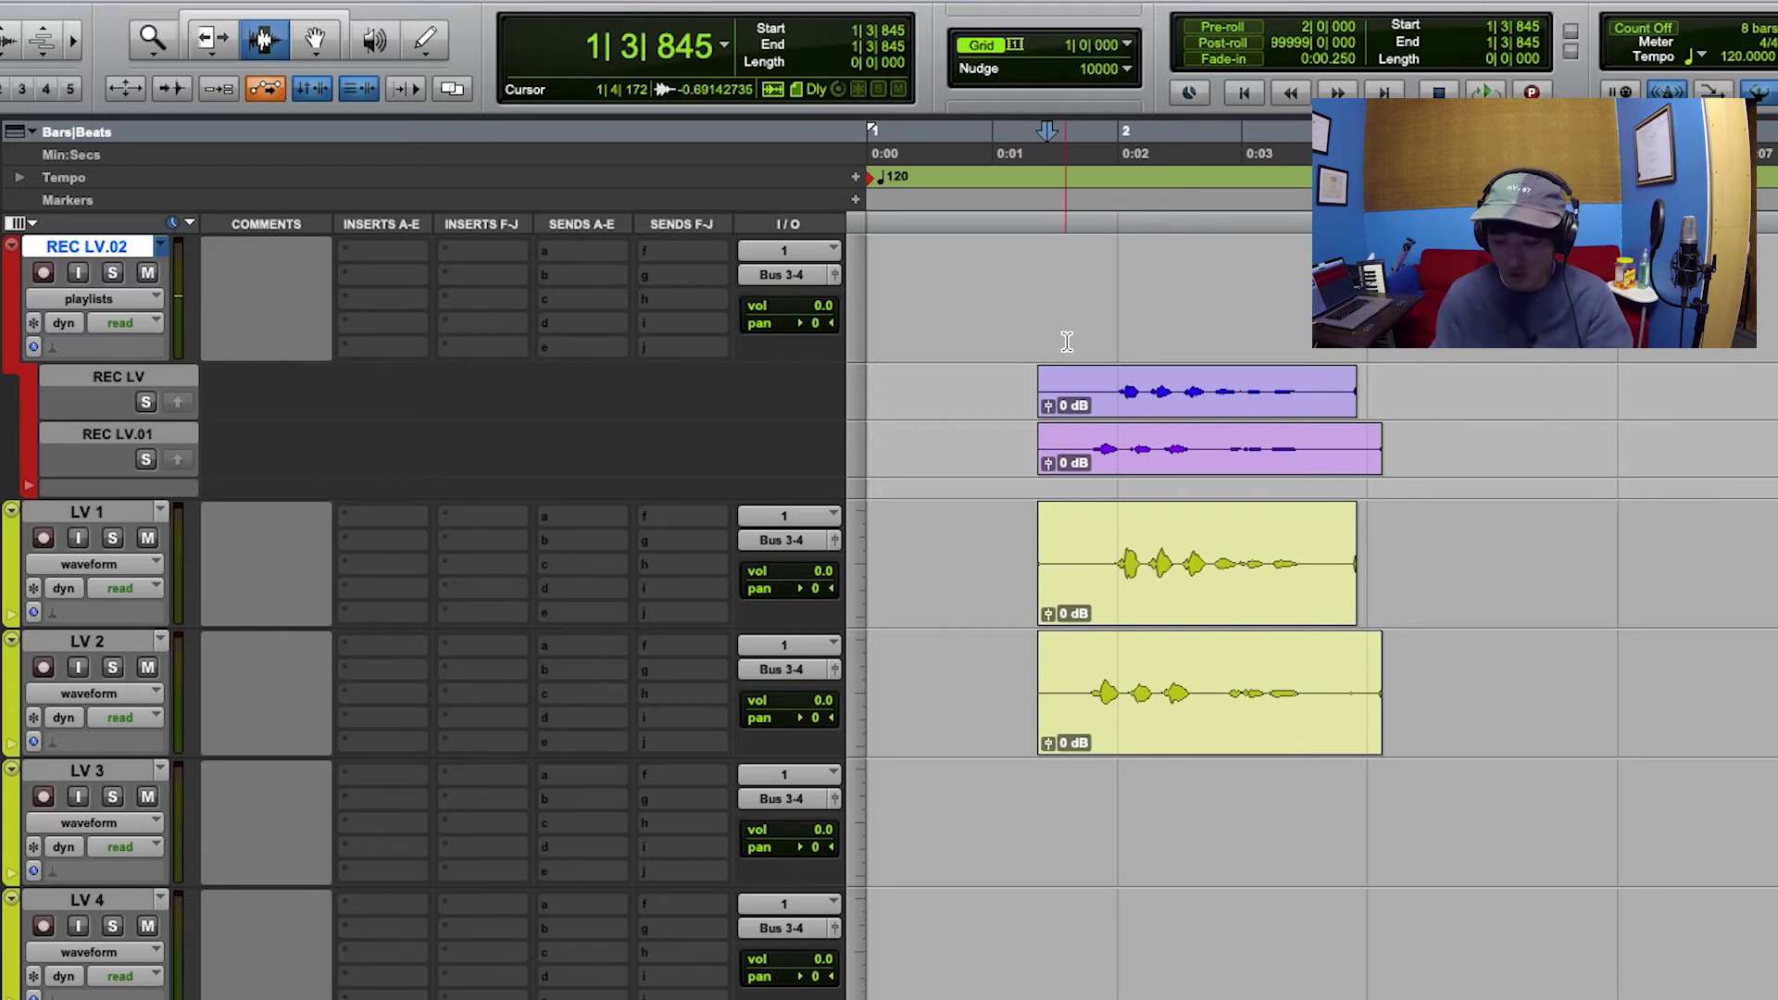
{"action": "left_click_drag", "start_coordinate": [1194, 569], "coordinate": [1244, 593]}
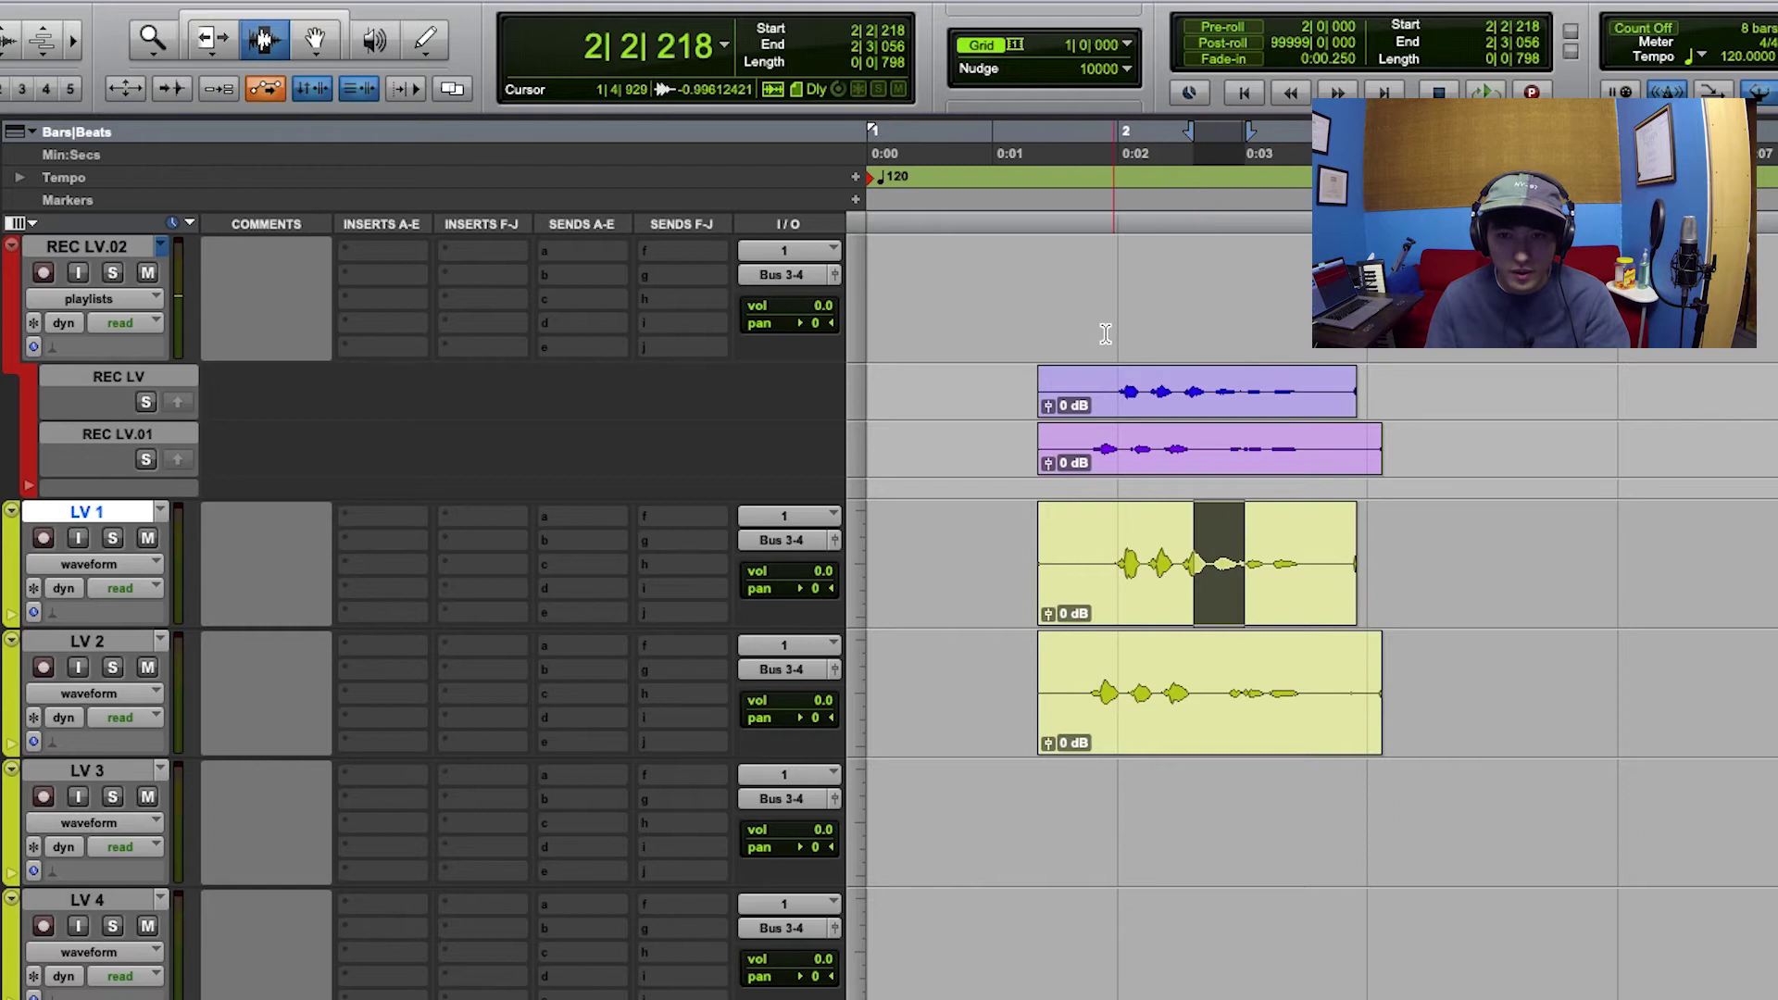
{"action": "left_click", "coordinate": [1063, 471]}
{"action": "left_click", "coordinate": [1088, 452]}
{"action": "left_click", "coordinate": [1098, 398]}
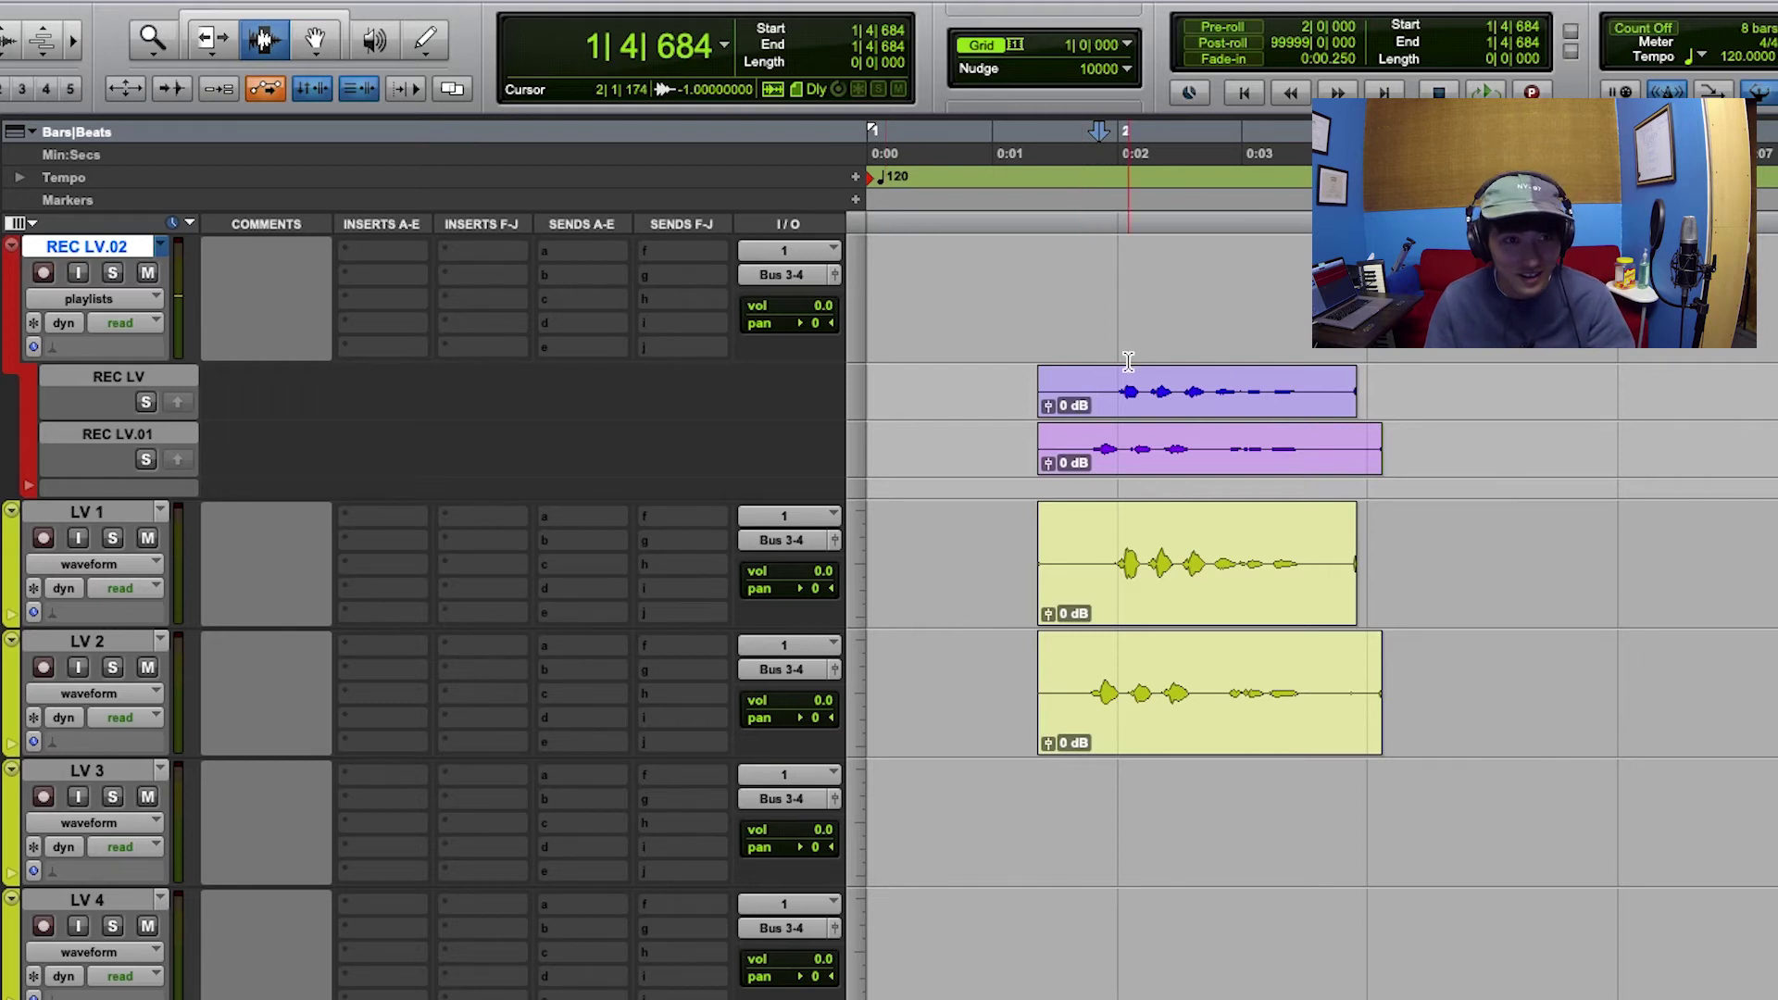
{"action": "left_click", "coordinate": [1083, 474]}
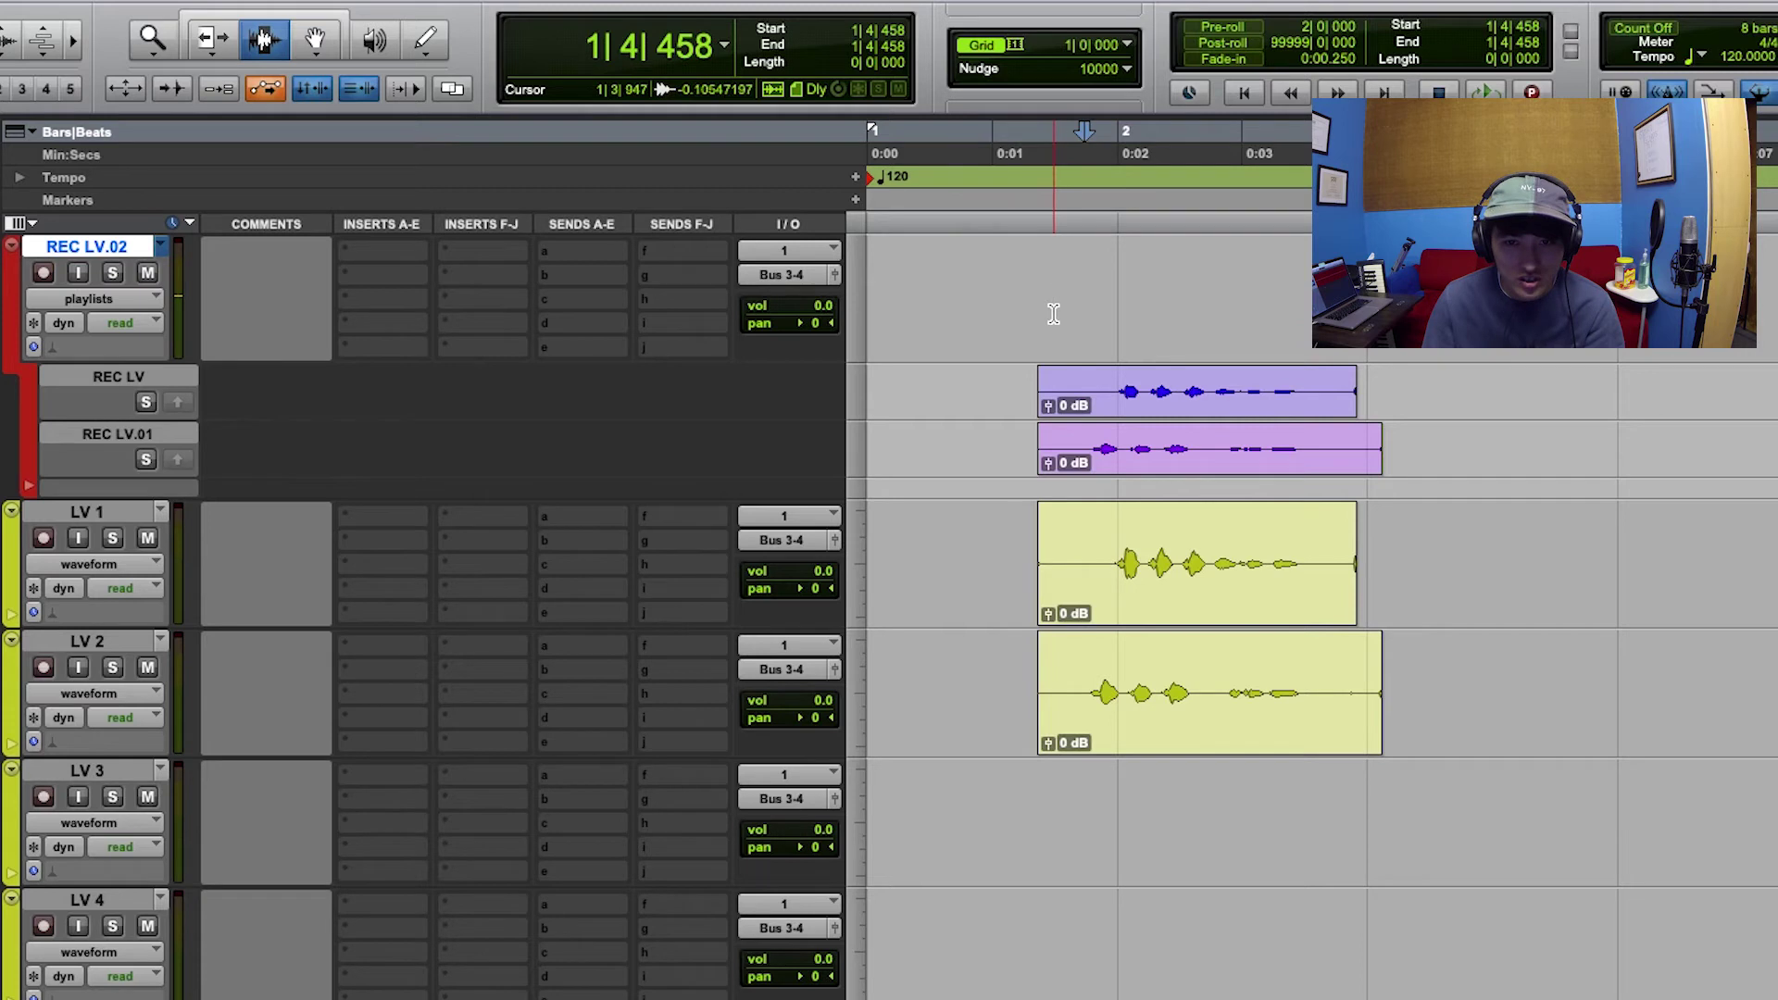
- Cycle the REC LV.02 track through its available views, ending on waveform
{"action": "left_click", "coordinate": [1011, 315]}
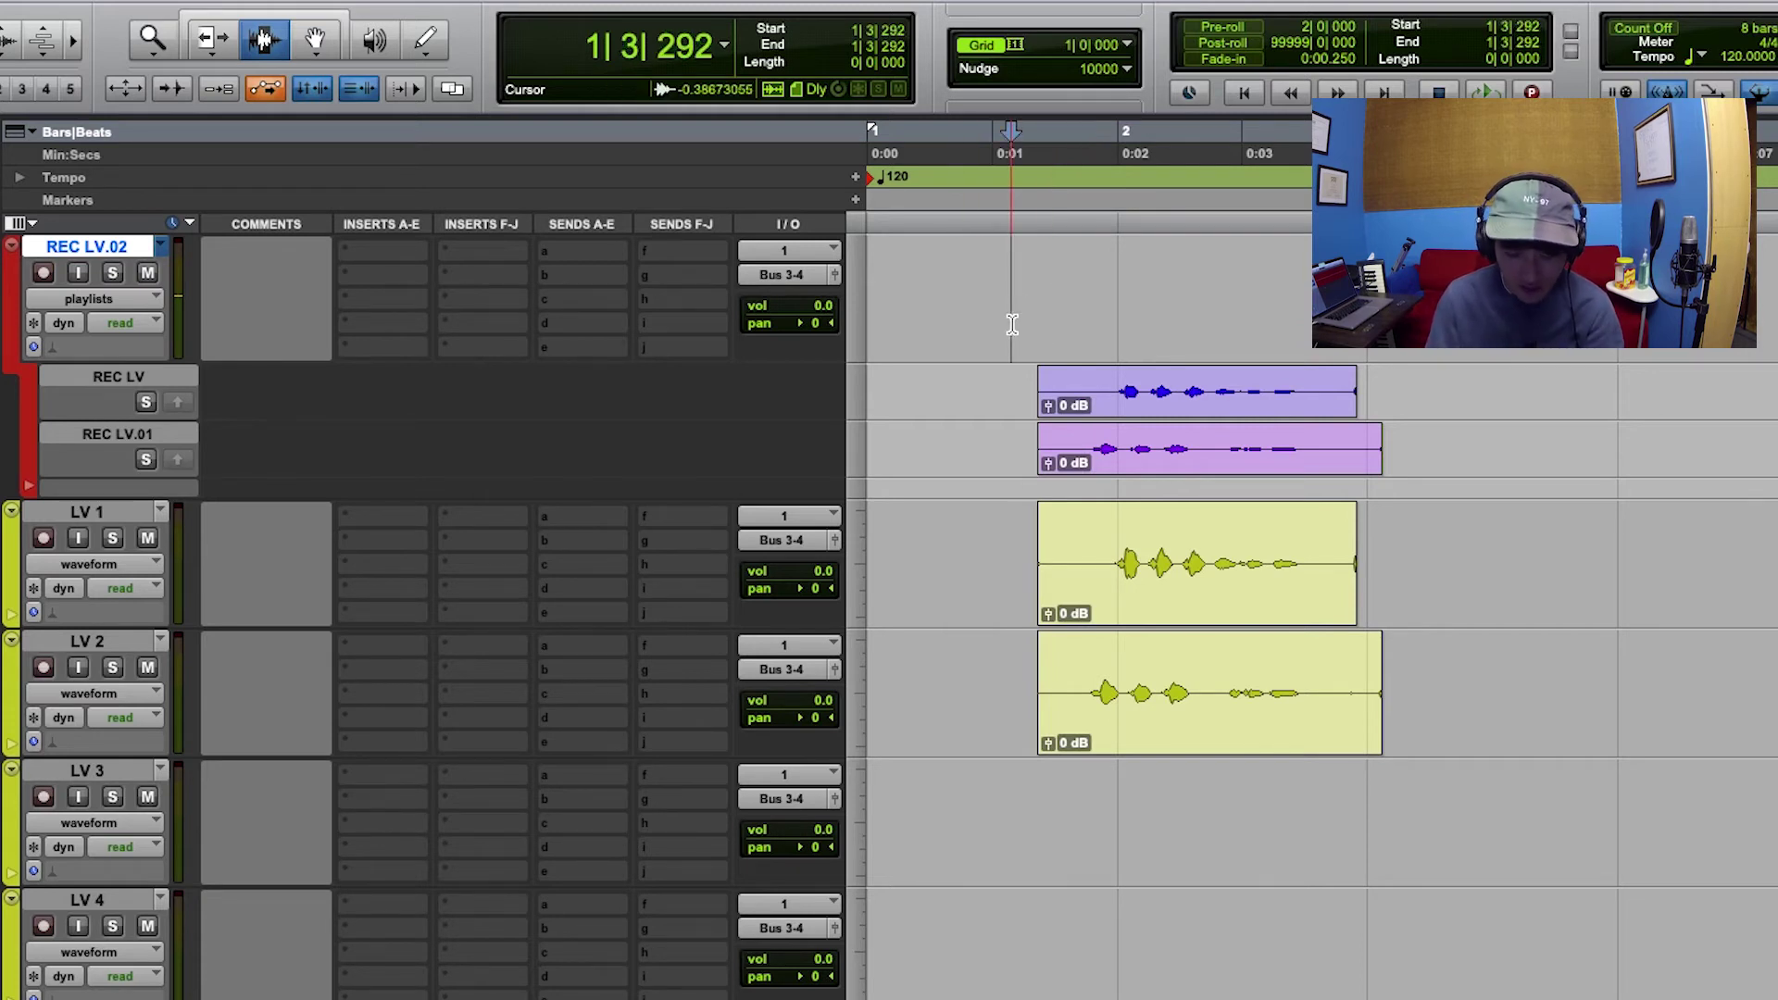
{"action": "key", "text": "ctrl+minus"}
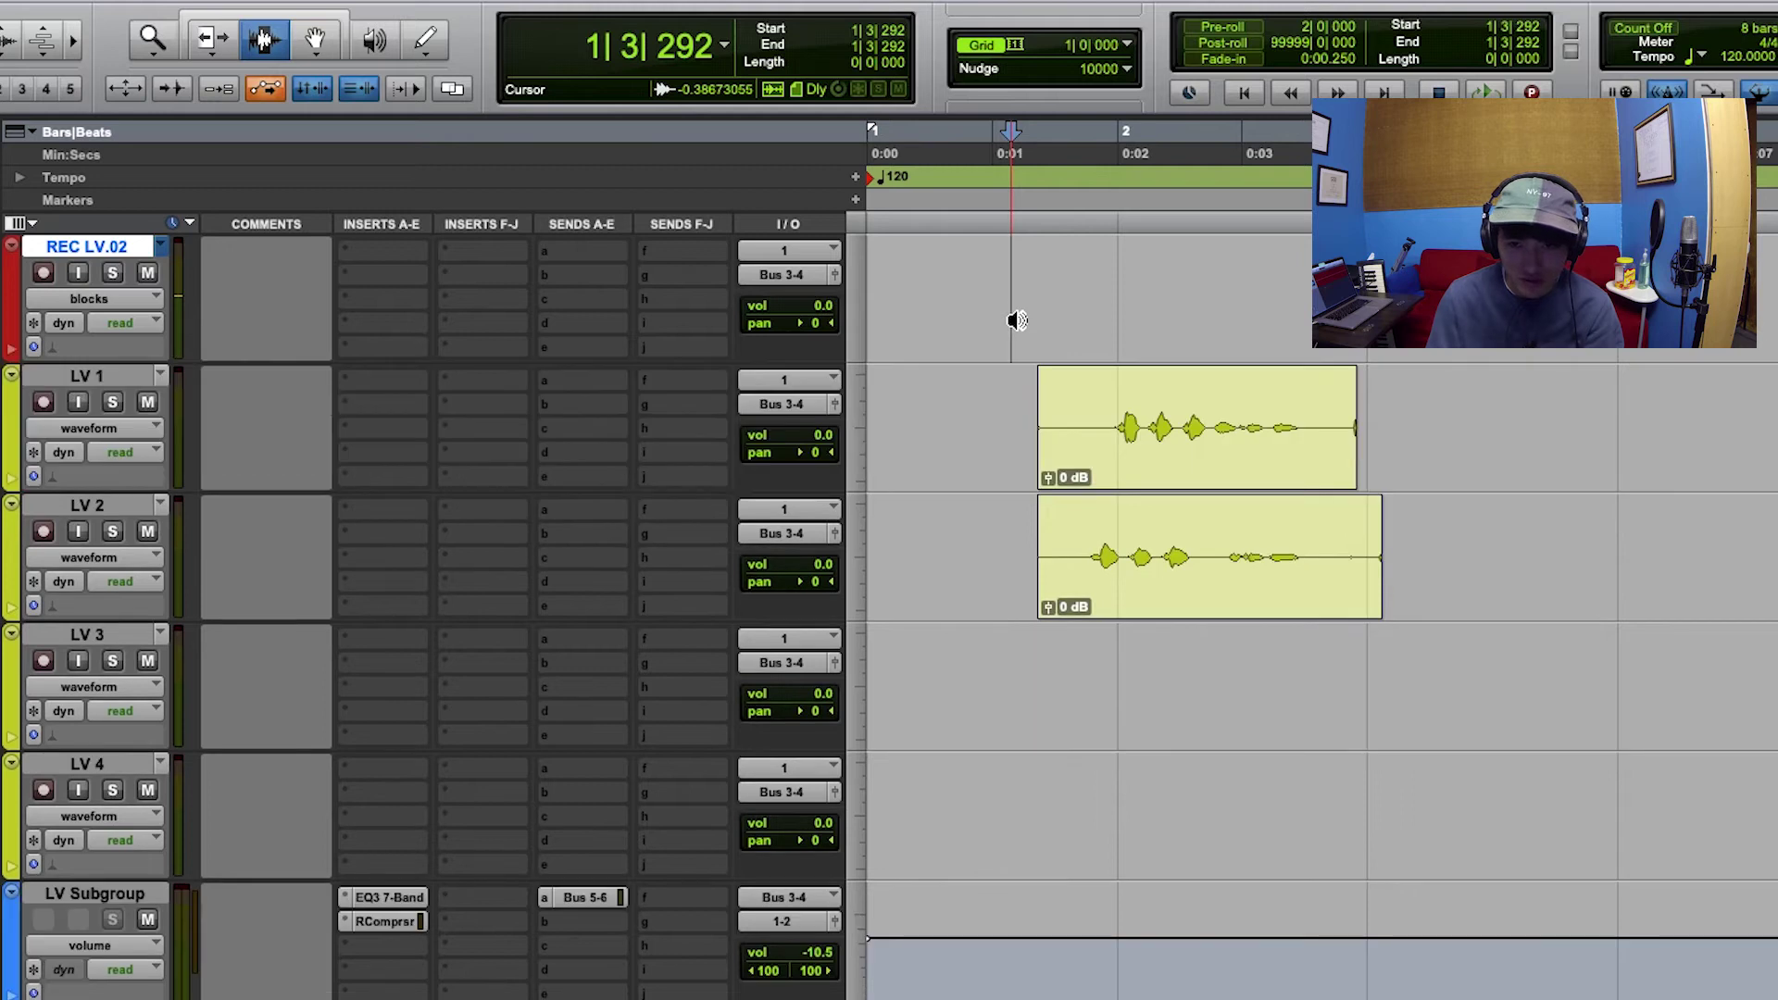
{"action": "key", "text": "ctrl+minus"}
{"action": "key", "text": "ctrl+minus"}
{"action": "key", "text": "ctrl+minus"}
{"action": "key", "text": "ctrl+minus"}
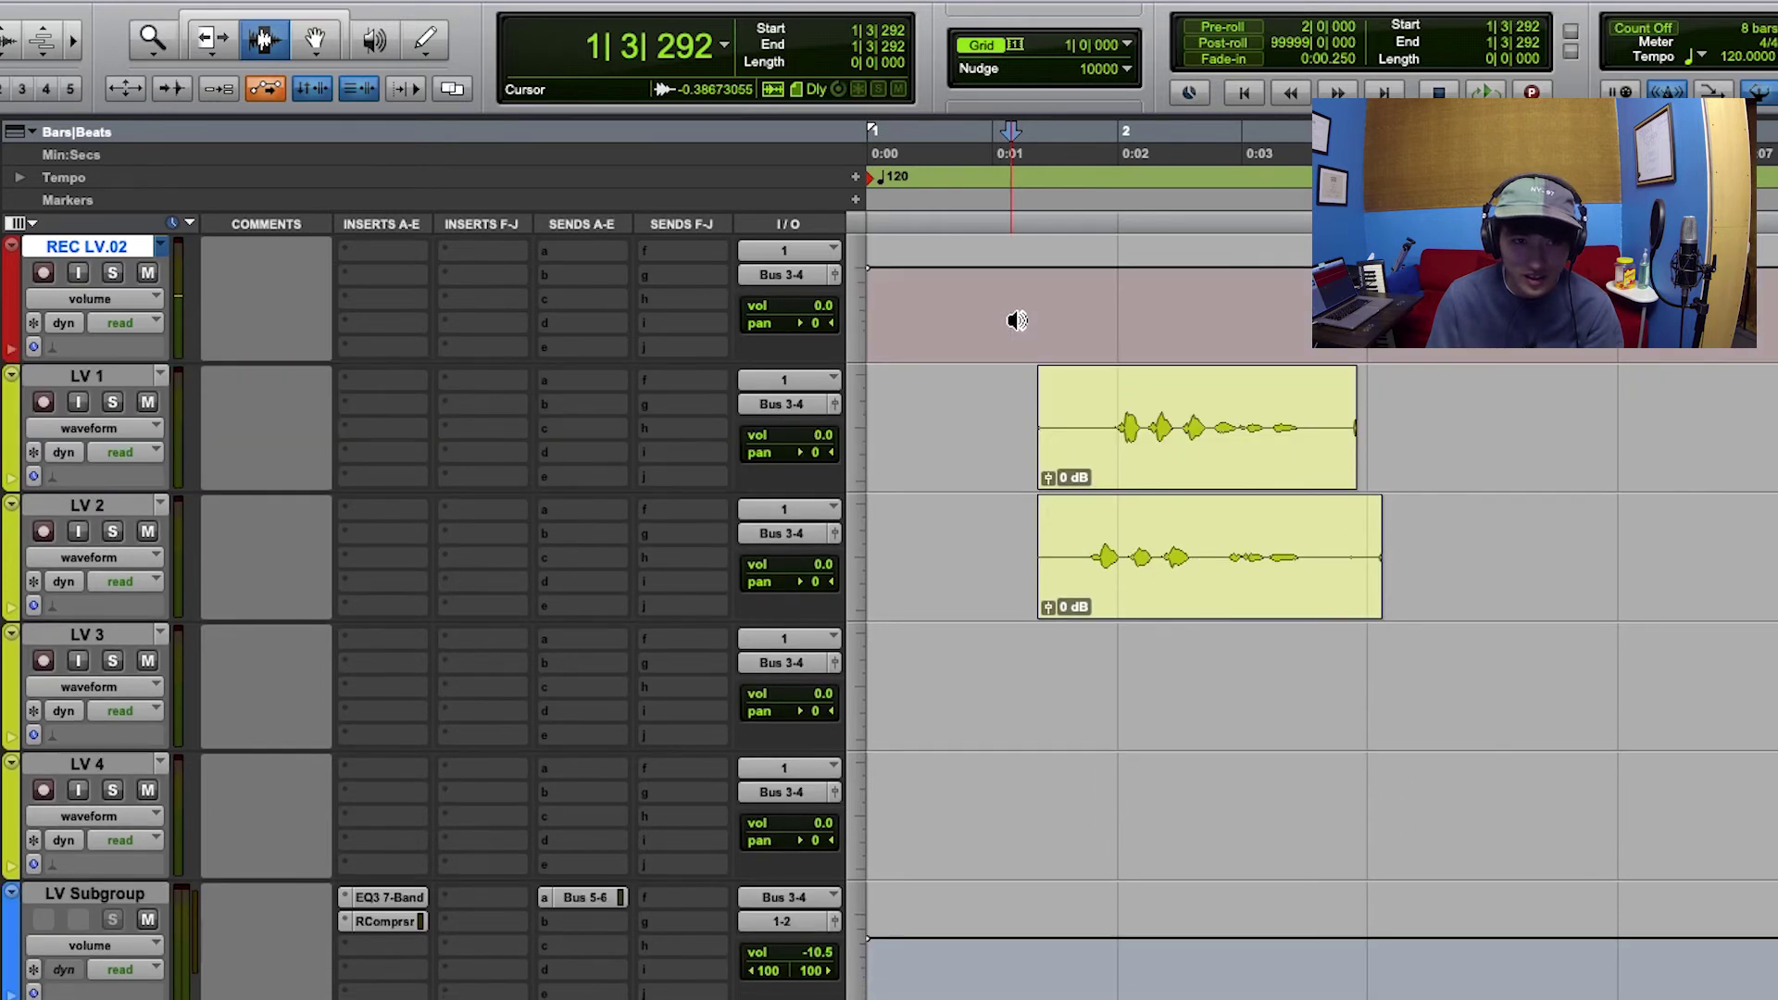
{"action": "key", "text": "ctrl+super+Right"}
{"action": "key", "text": "ctrl+super+Right"}
{"action": "key", "text": "ctrl+super+Right"}
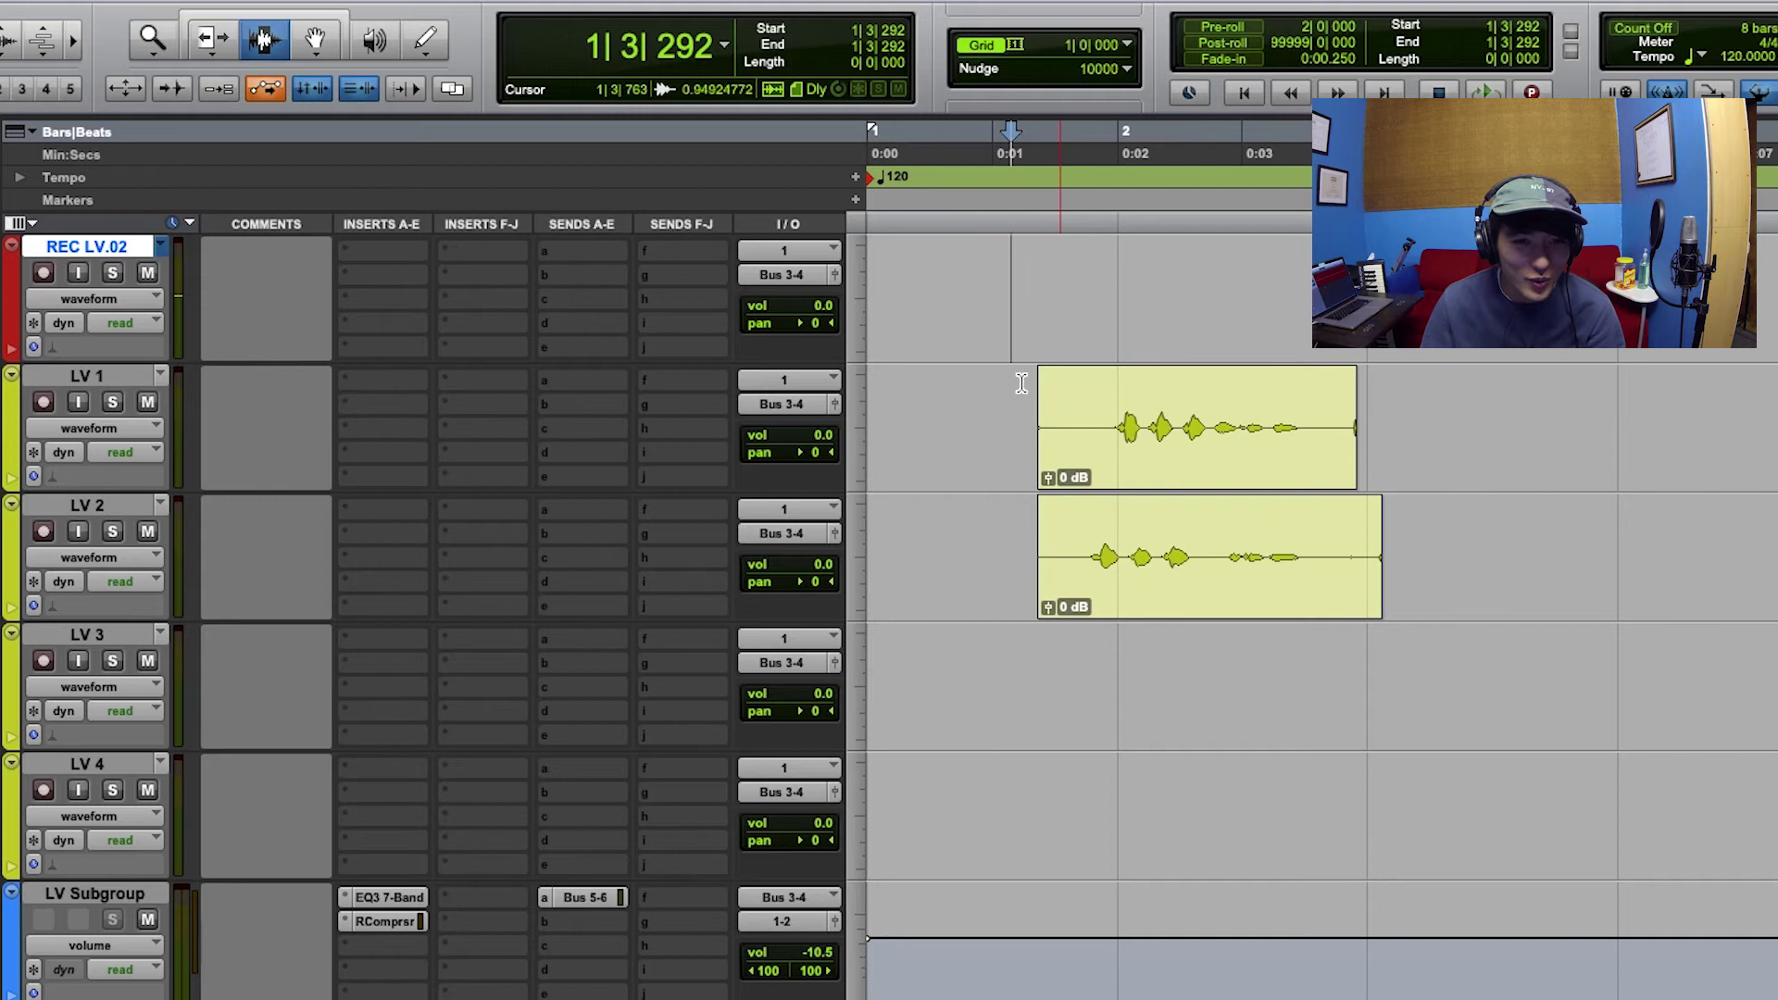
- Show the playlists of the REC LV.02 track and delete the vocal clips from LV 1 and LV 2
{"action": "left_click_drag", "start_coordinate": [726, 359], "coordinate": [731, 385]}
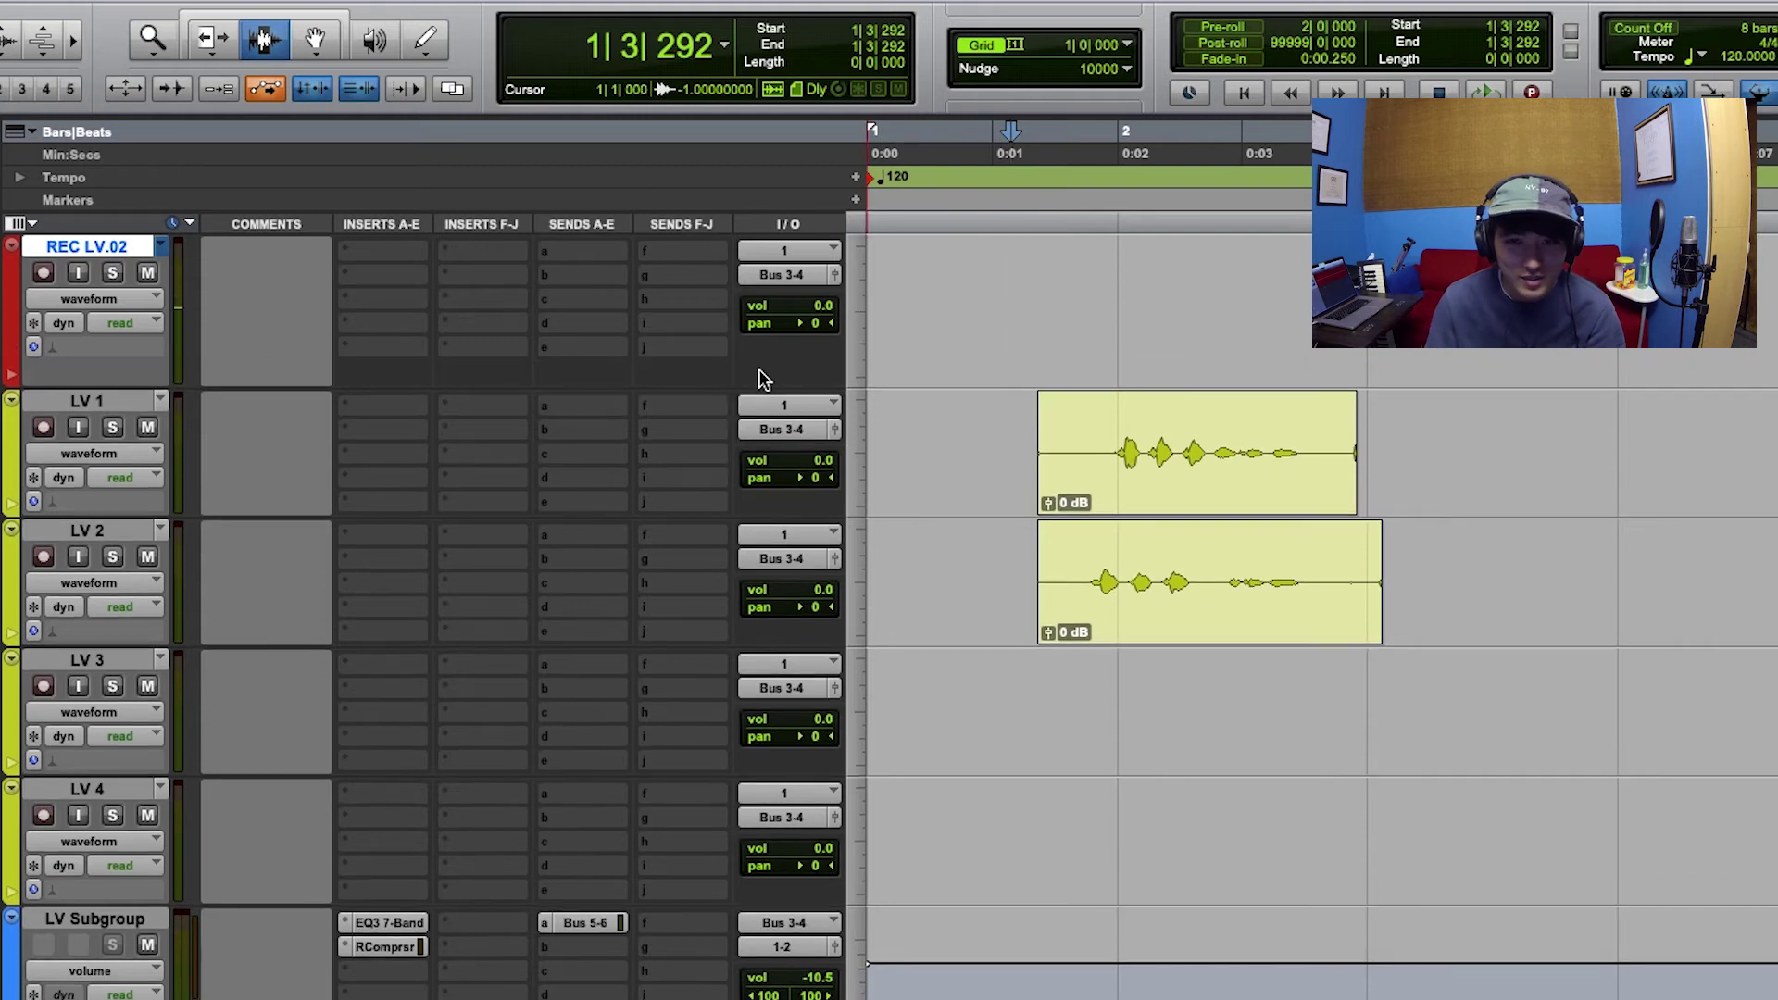
{"action": "key", "text": "ctrl+super+Left"}
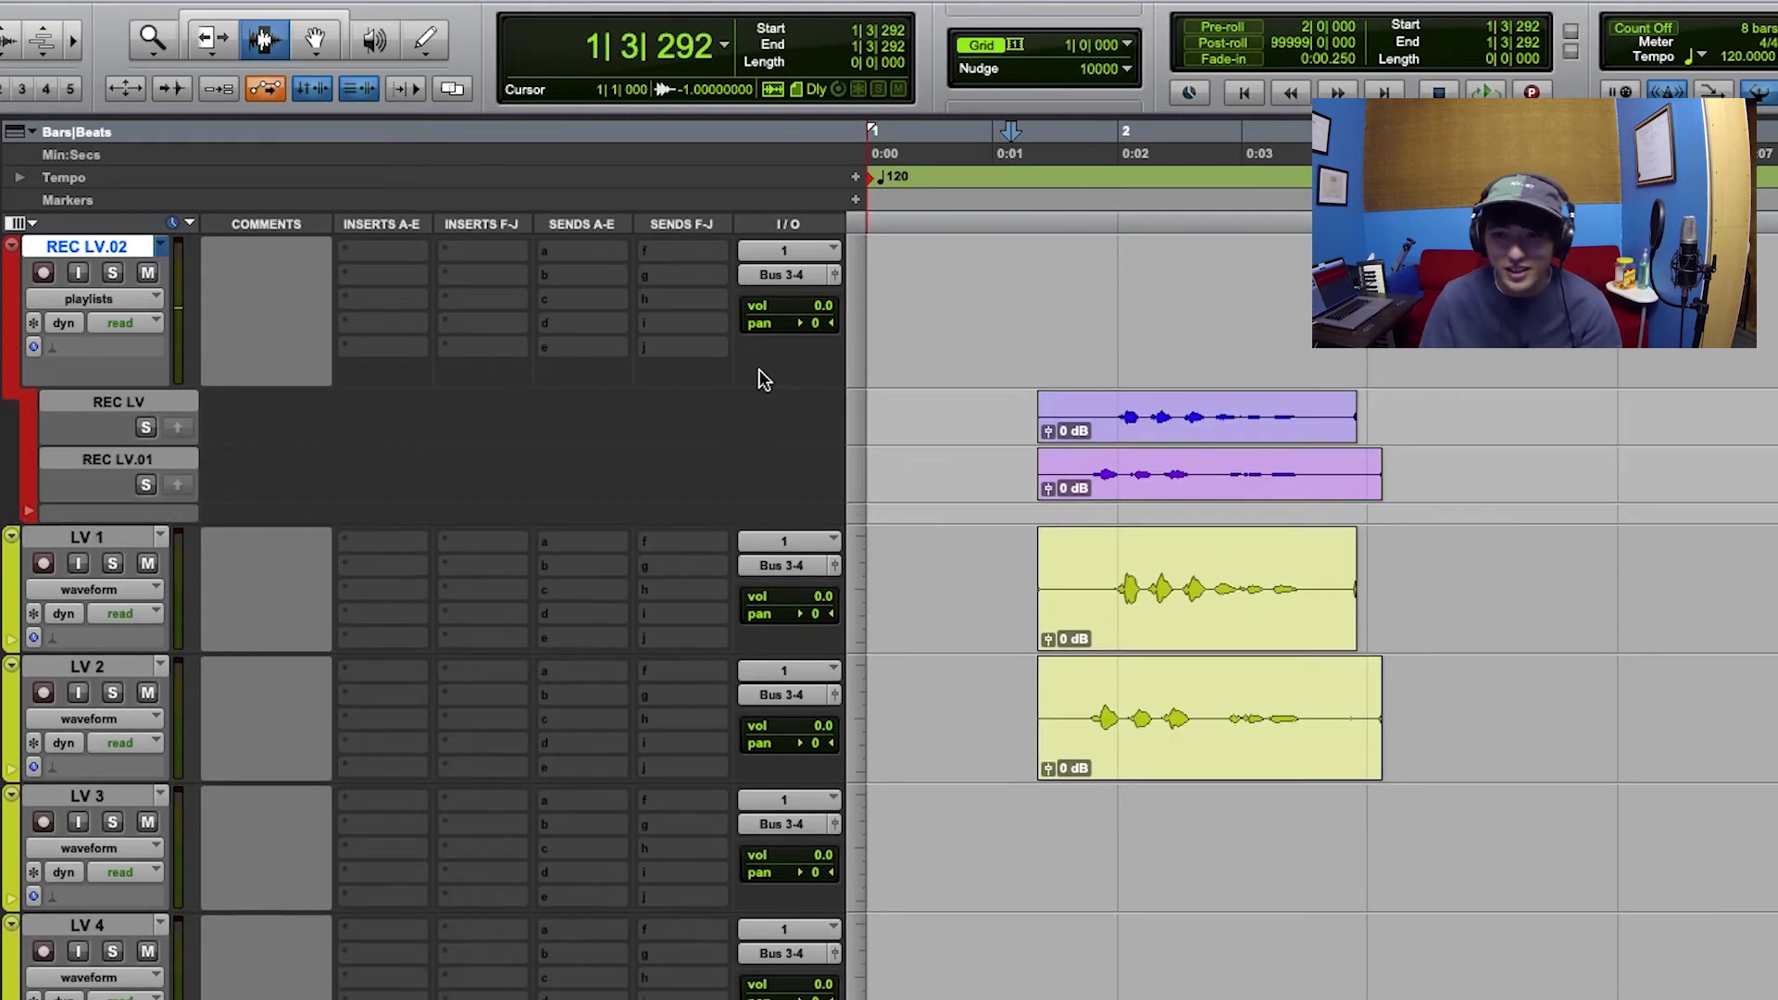
{"action": "double_click", "coordinate": [1146, 600]}
{"action": "key", "text": "BackSpace"}
{"action": "double_click", "coordinate": [1179, 734]}
{"action": "key", "text": "BackSpace"}
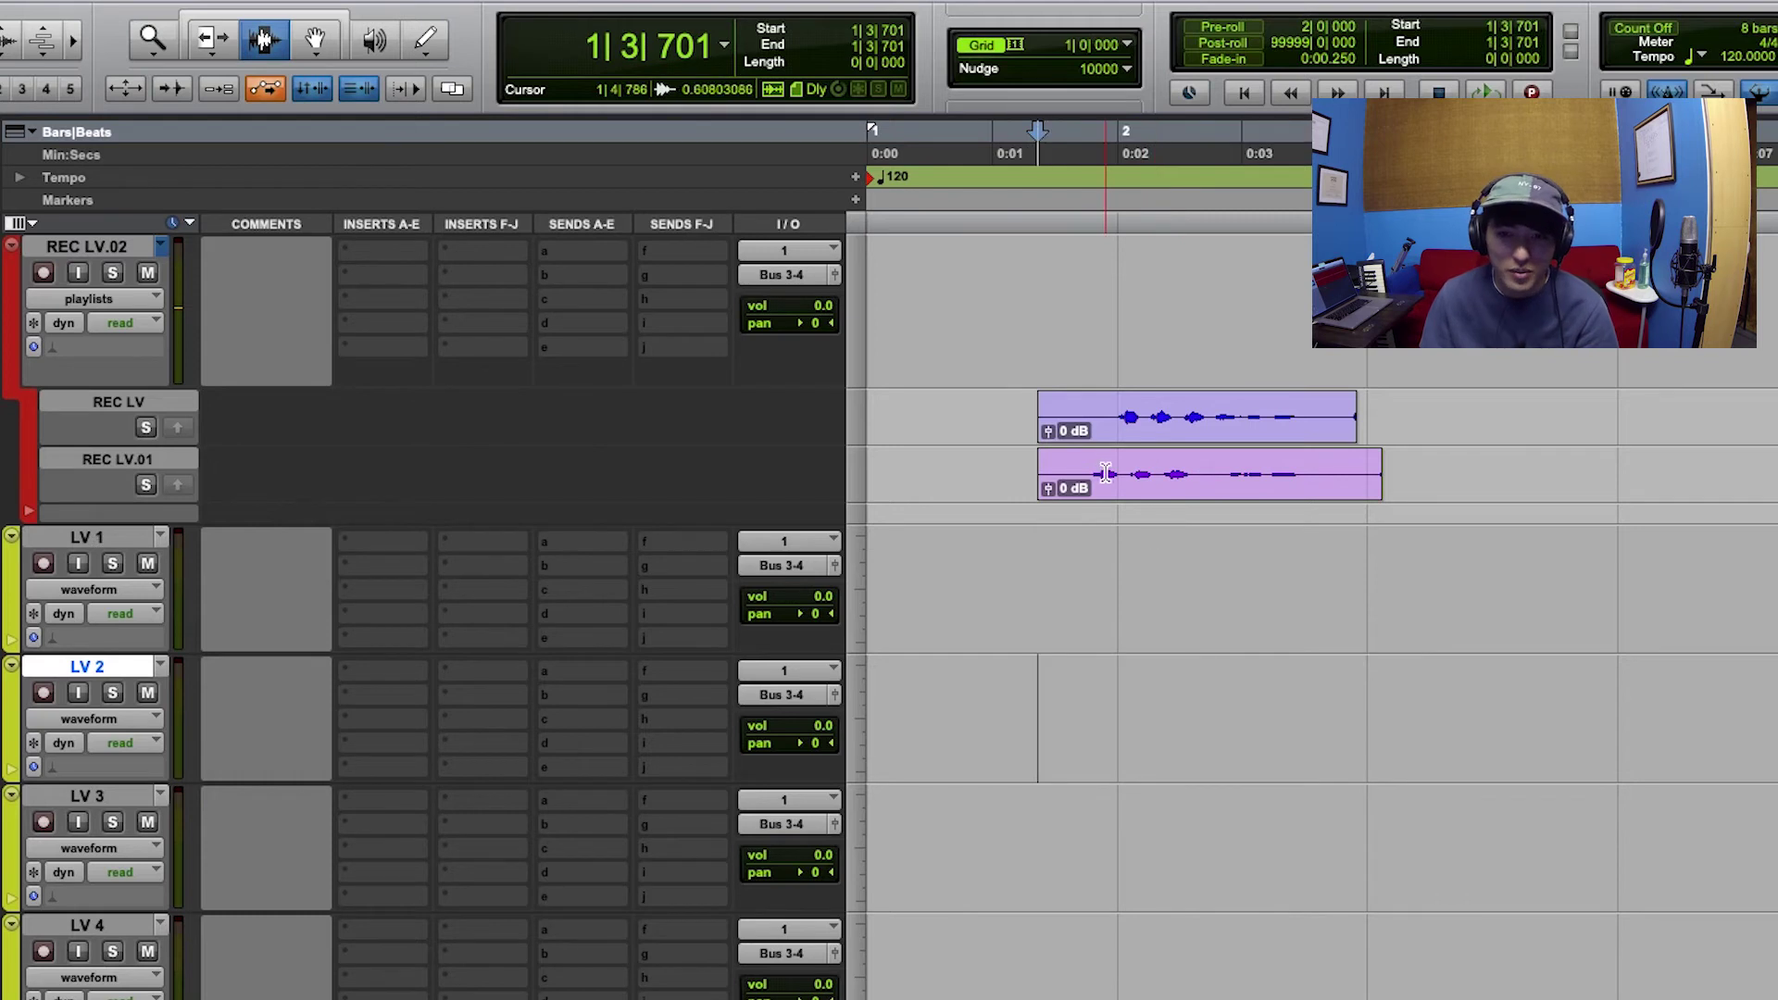
- Comp the opening sound of take REC LV.01 followed by the opening sound of take REC LV onto the main playlist
{"action": "left_click_drag", "start_coordinate": [1084, 487], "coordinate": [1119, 487]}
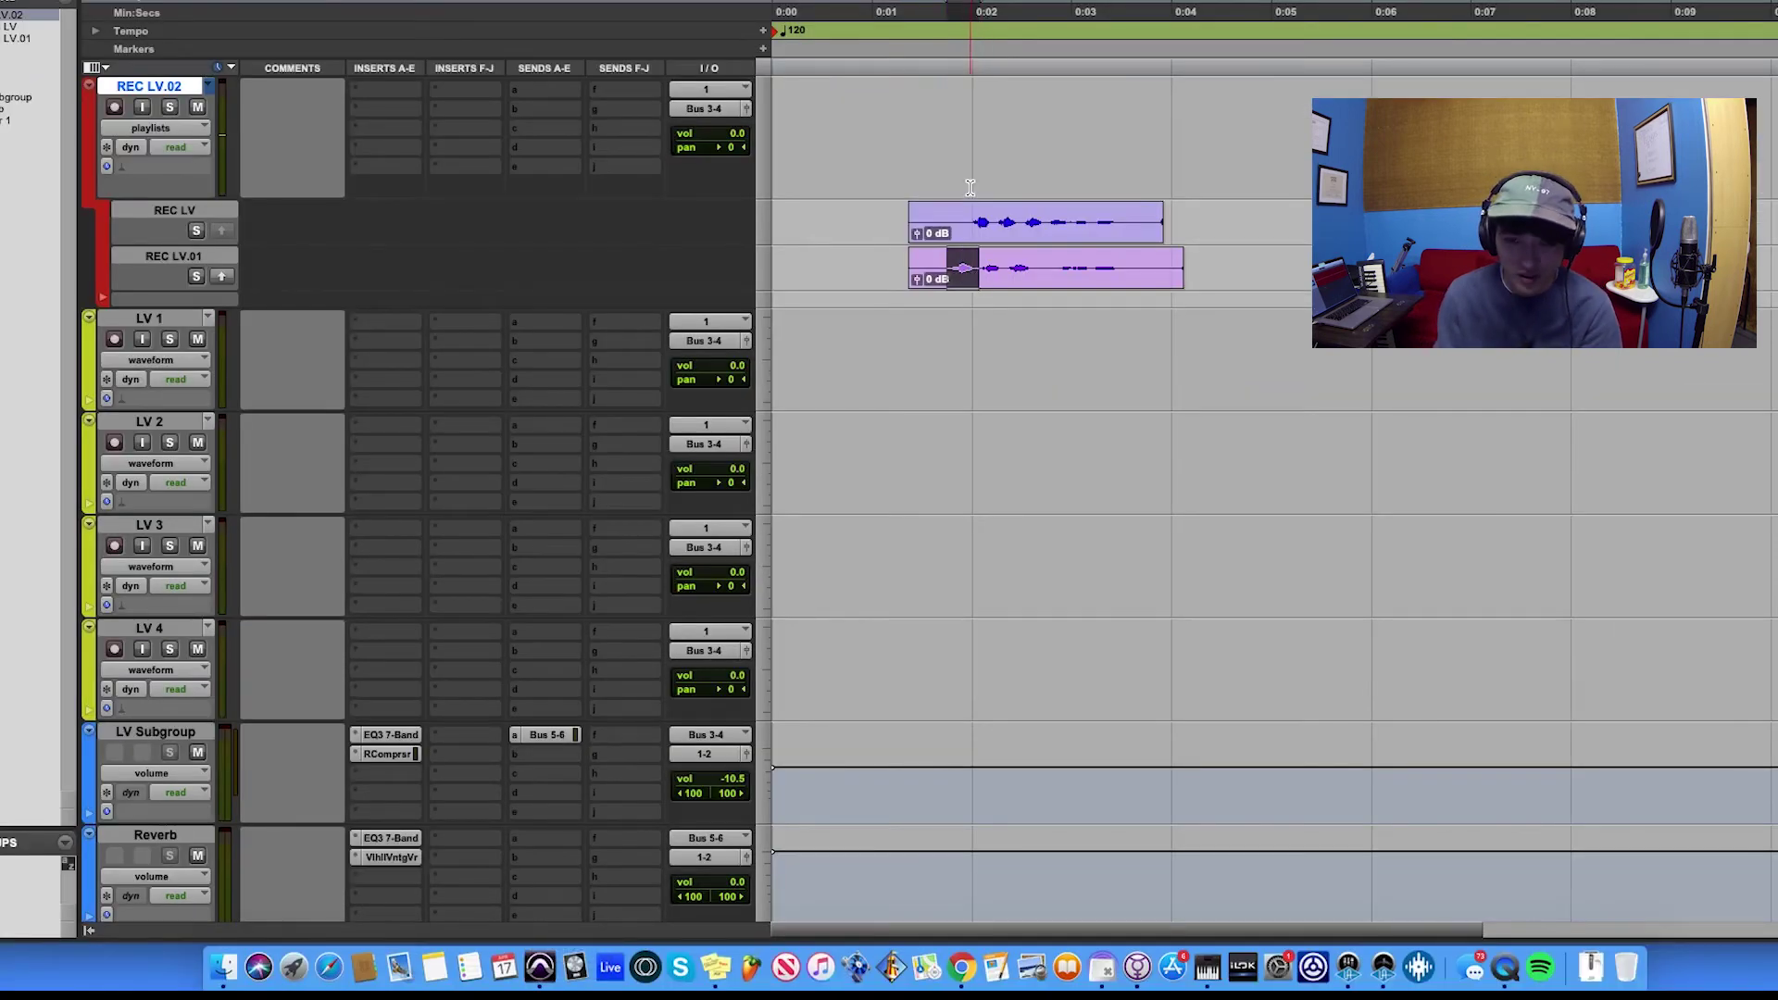
{"action": "key", "text": "ctrl+alt+v"}
{"action": "left_click_drag", "start_coordinate": [974, 220], "coordinate": [1001, 222]}
{"action": "key", "text": "ctrl+alt+v"}
- Play back the comped vocal on REC LV.02 from the start of its first clip
{"action": "left_click_drag", "start_coordinate": [950, 151], "coordinate": [1031, 170]}
{"action": "key", "text": "Tab"}
{"action": "left_click", "coordinate": [931, 167]}
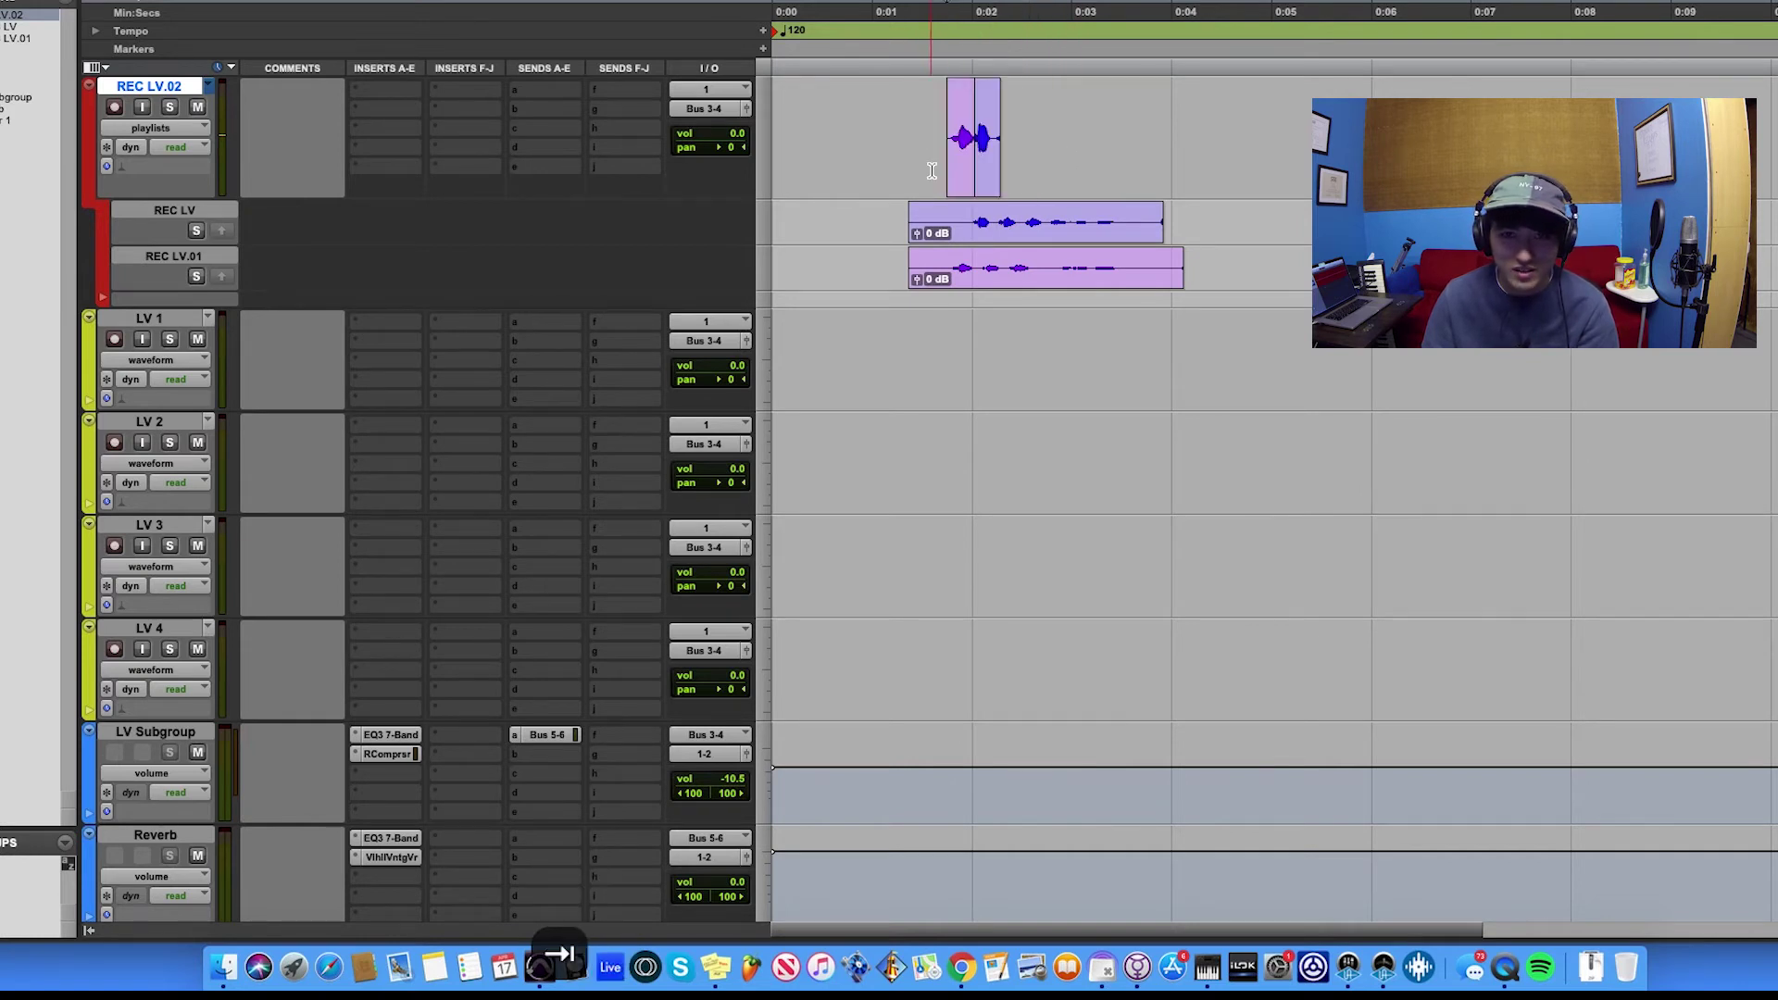
{"action": "key", "text": "Tab"}
{"action": "key", "text": "space"}
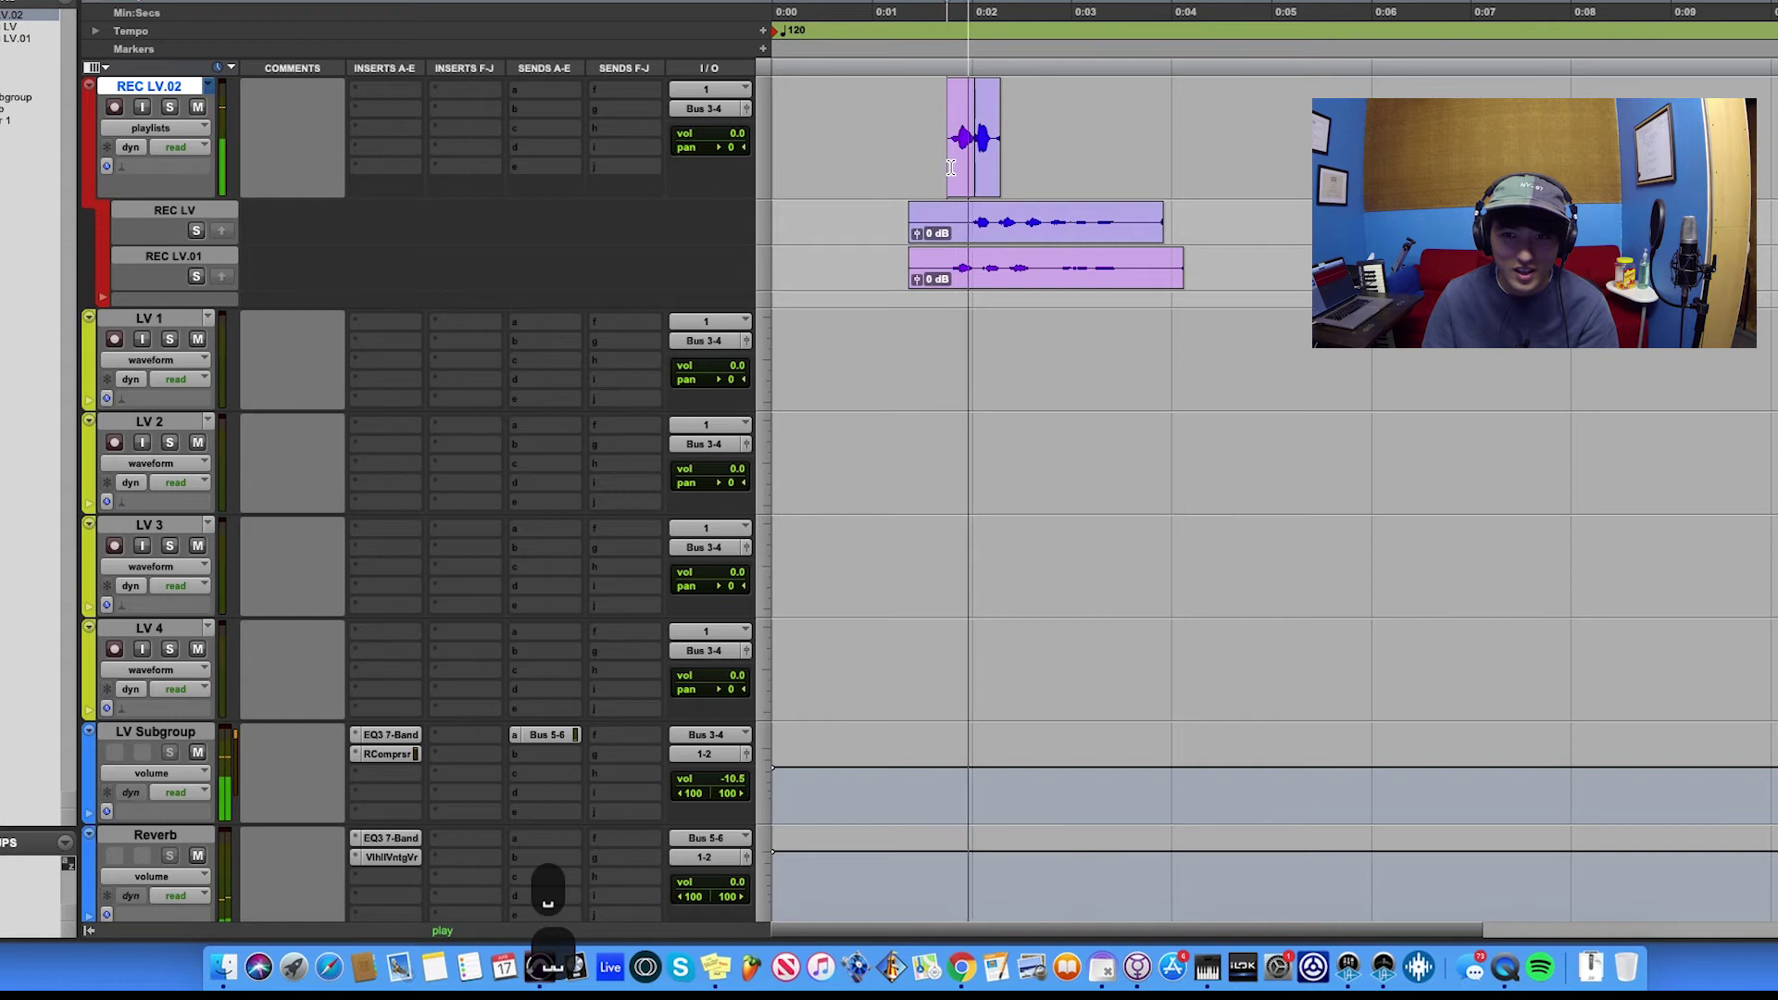
{"action": "key", "text": "space"}
- Copy the comped clips from REC LV.02 and paste them onto LV 1 at the same time position
{"action": "left_click_drag", "start_coordinate": [946, 152], "coordinate": [1012, 148]}
{"action": "key", "text": "super+c"}
{"action": "key", "text": "semicolon"}
{"action": "key", "text": "semicolon"}
{"action": "key", "text": "semicolon"}
{"action": "key", "text": "semicolon"}
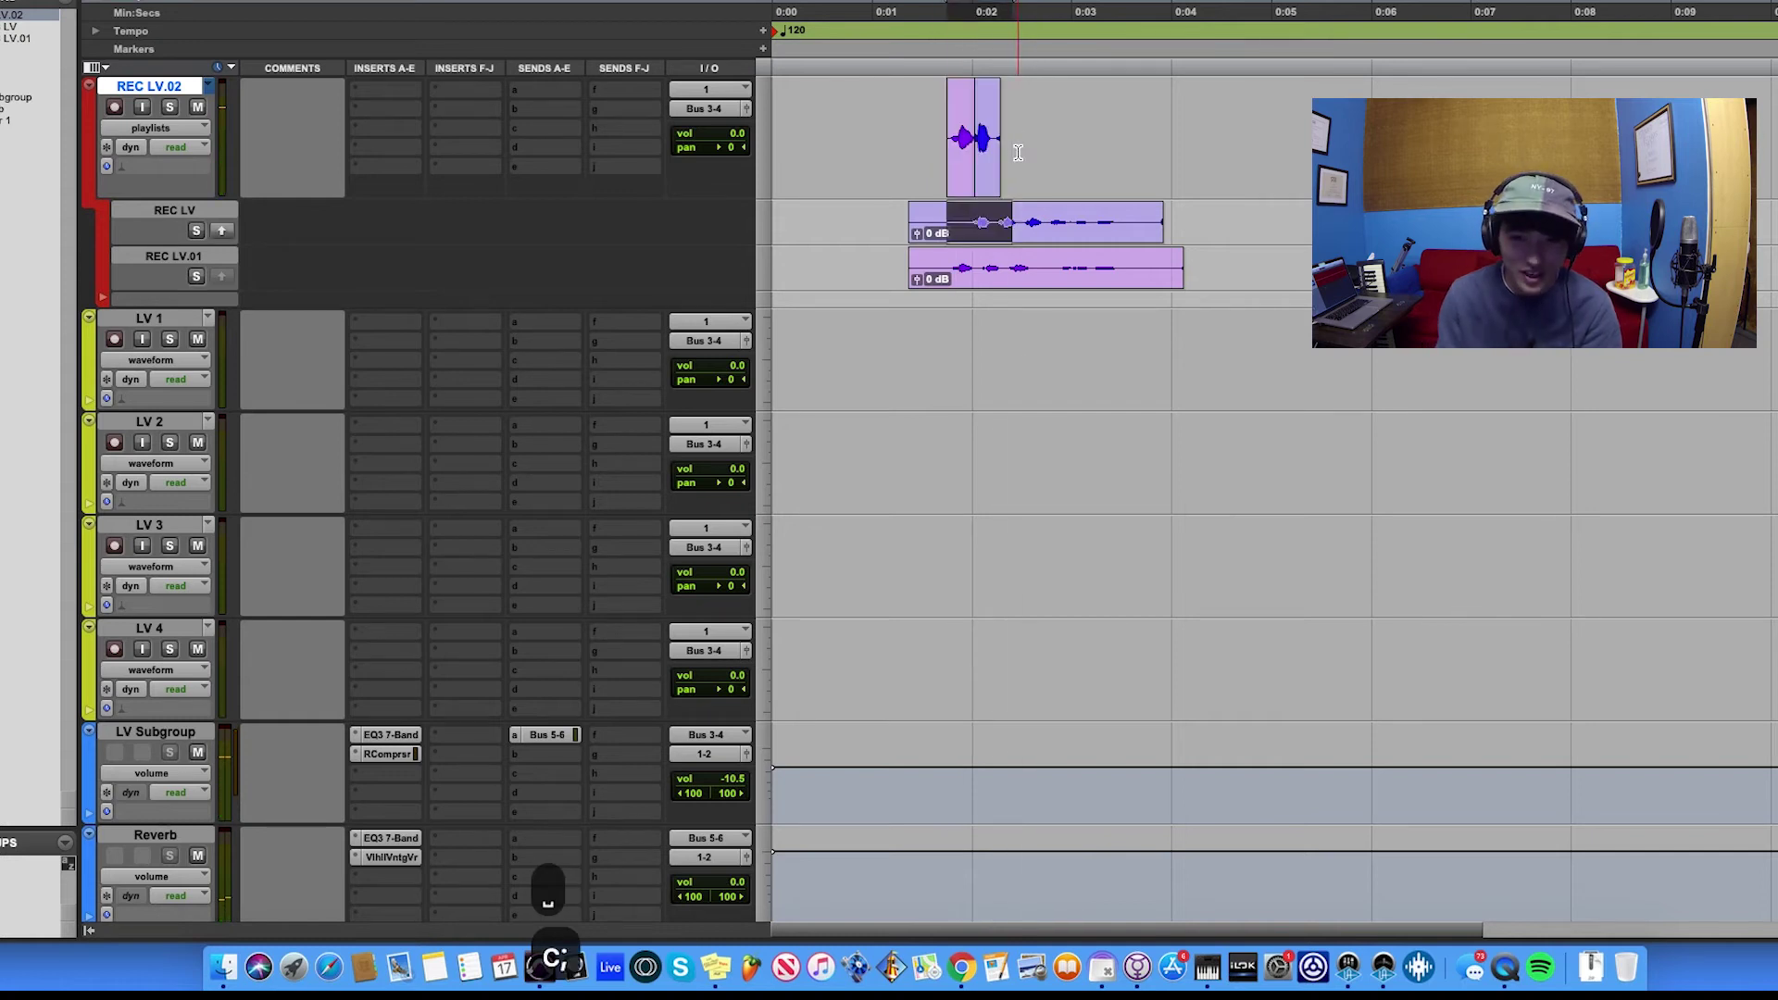
{"action": "key", "text": "p"}
{"action": "key", "text": "super+v"}
- Move the selection back to the record track and create a new empty playlist on it
{"action": "key", "text": "p"}
{"action": "key", "text": "p"}
{"action": "key", "text": "p"}
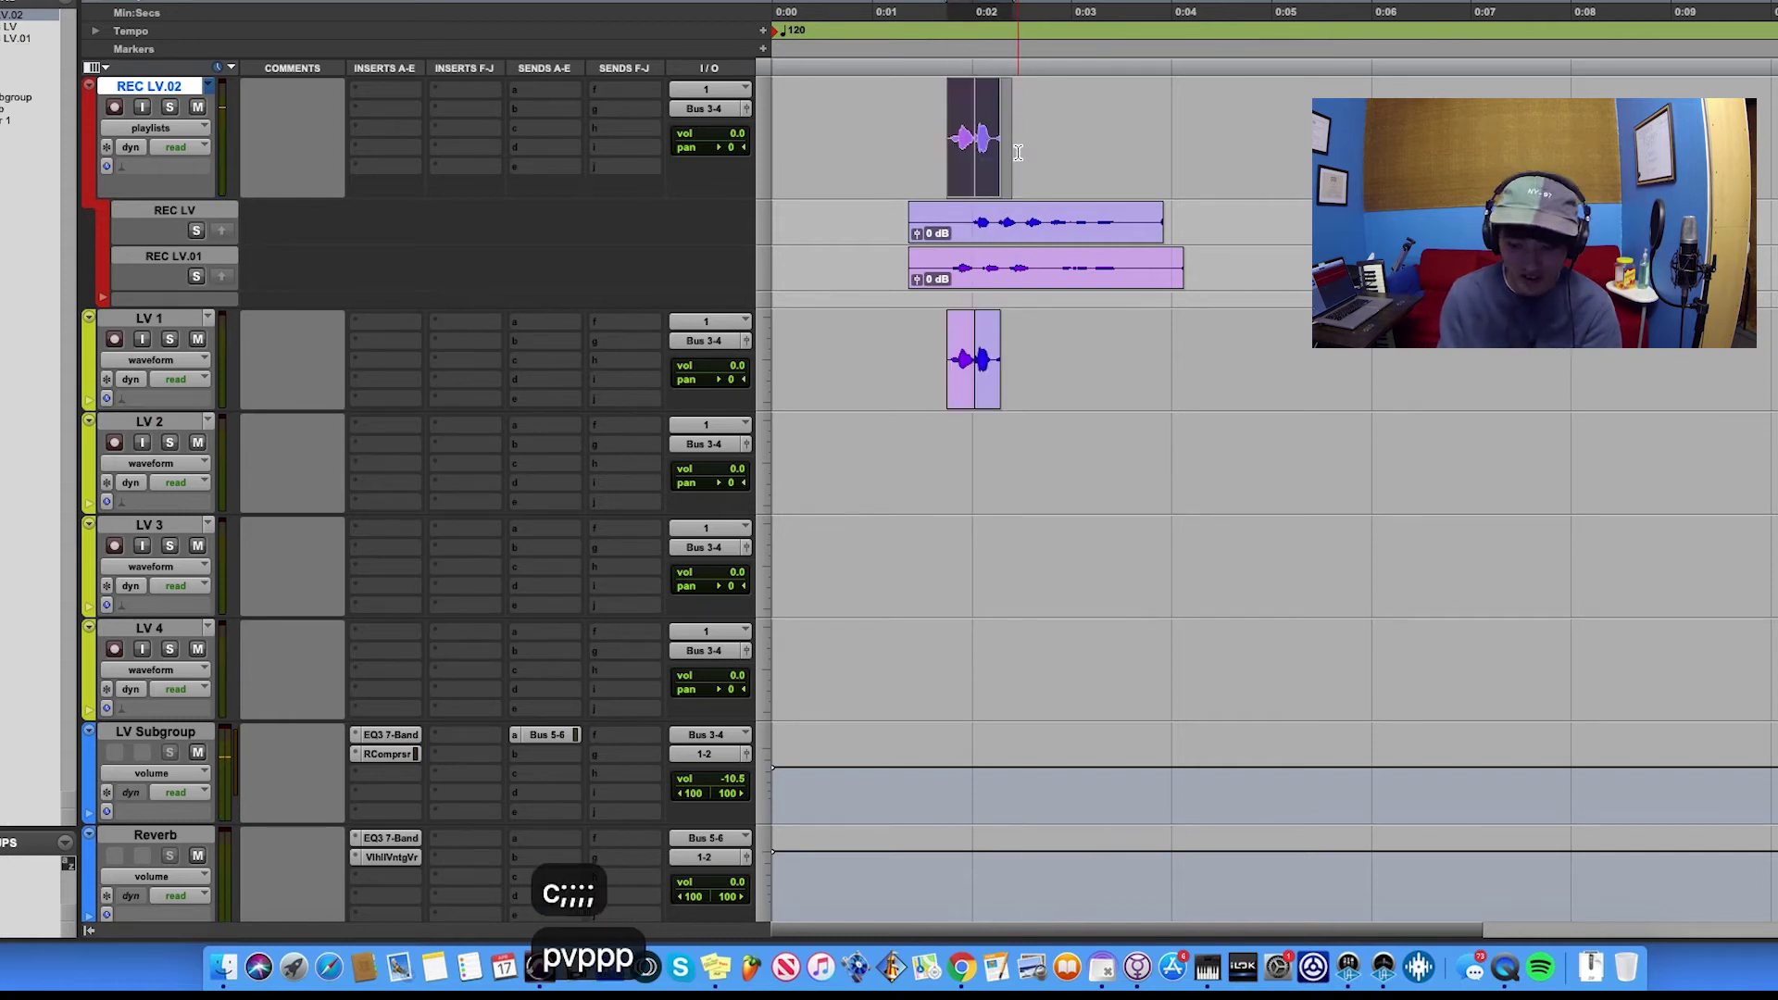
{"action": "key", "text": "ctrl+backslash"}
{"action": "key", "text": "Return"}
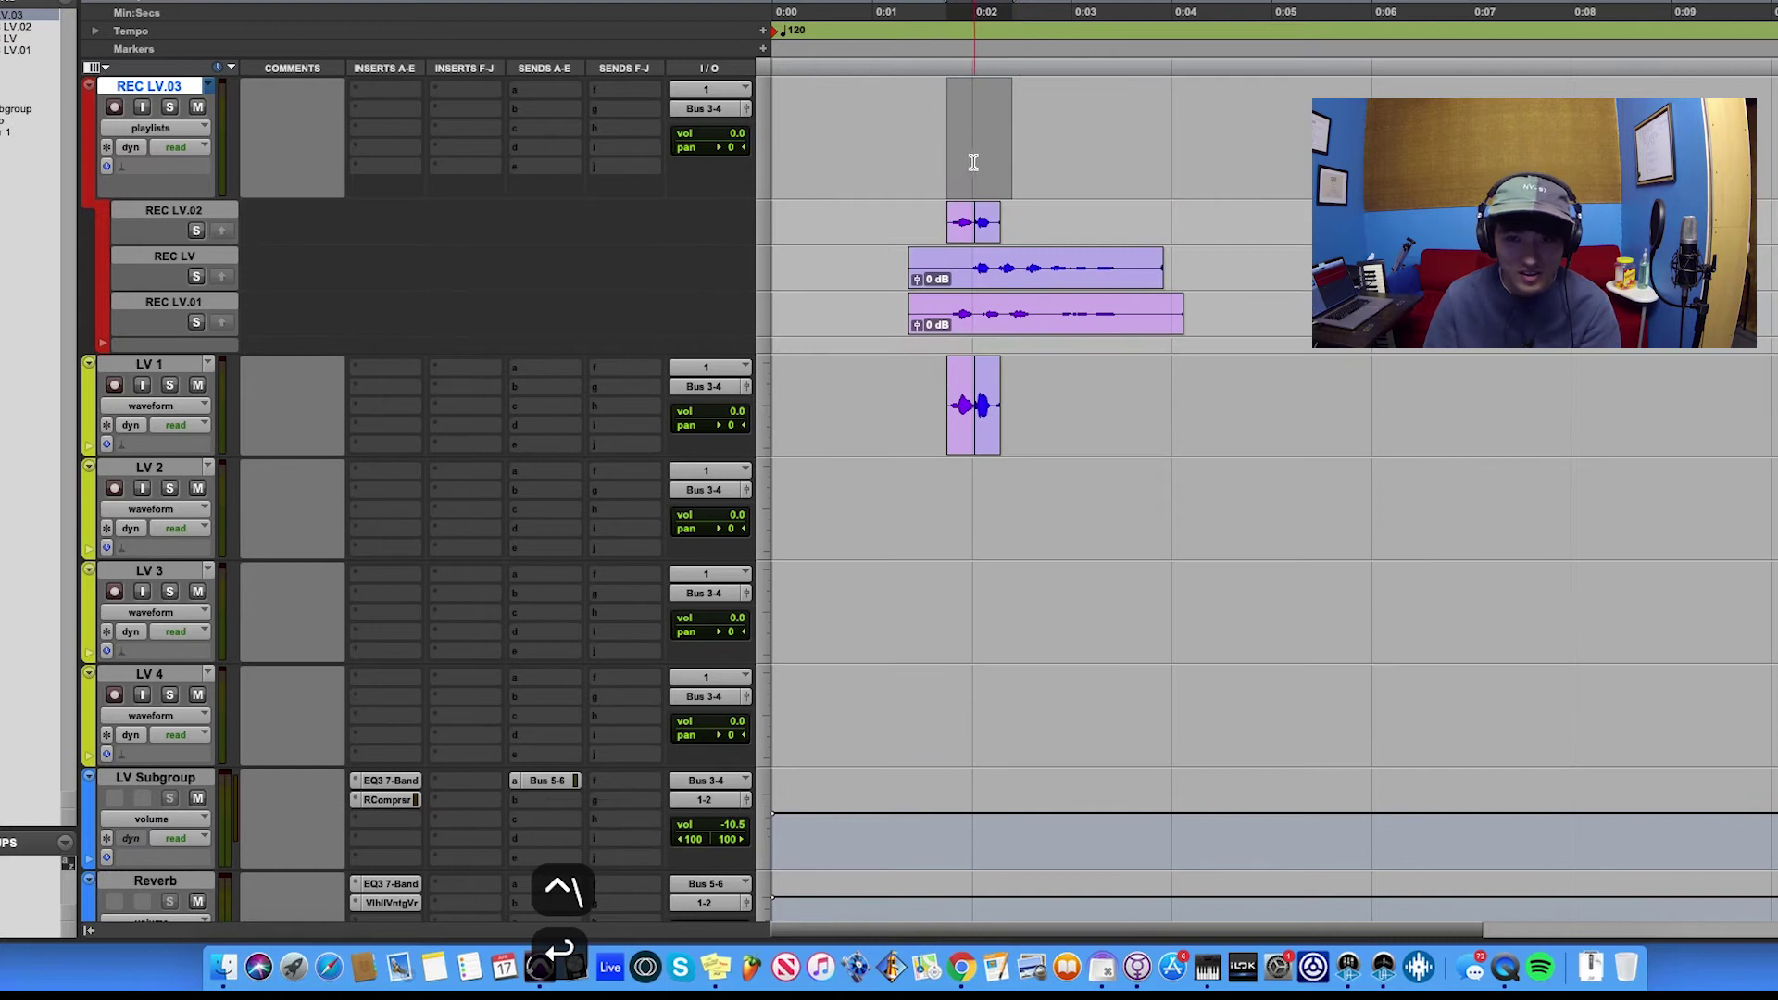
- Switch the record track from playlists view back to waveform view
{"action": "left_click", "coordinate": [970, 167]}
{"action": "key", "text": "alt+minus"}
{"action": "key", "text": "alt+minus"}
{"action": "key", "text": "alt+minus"}
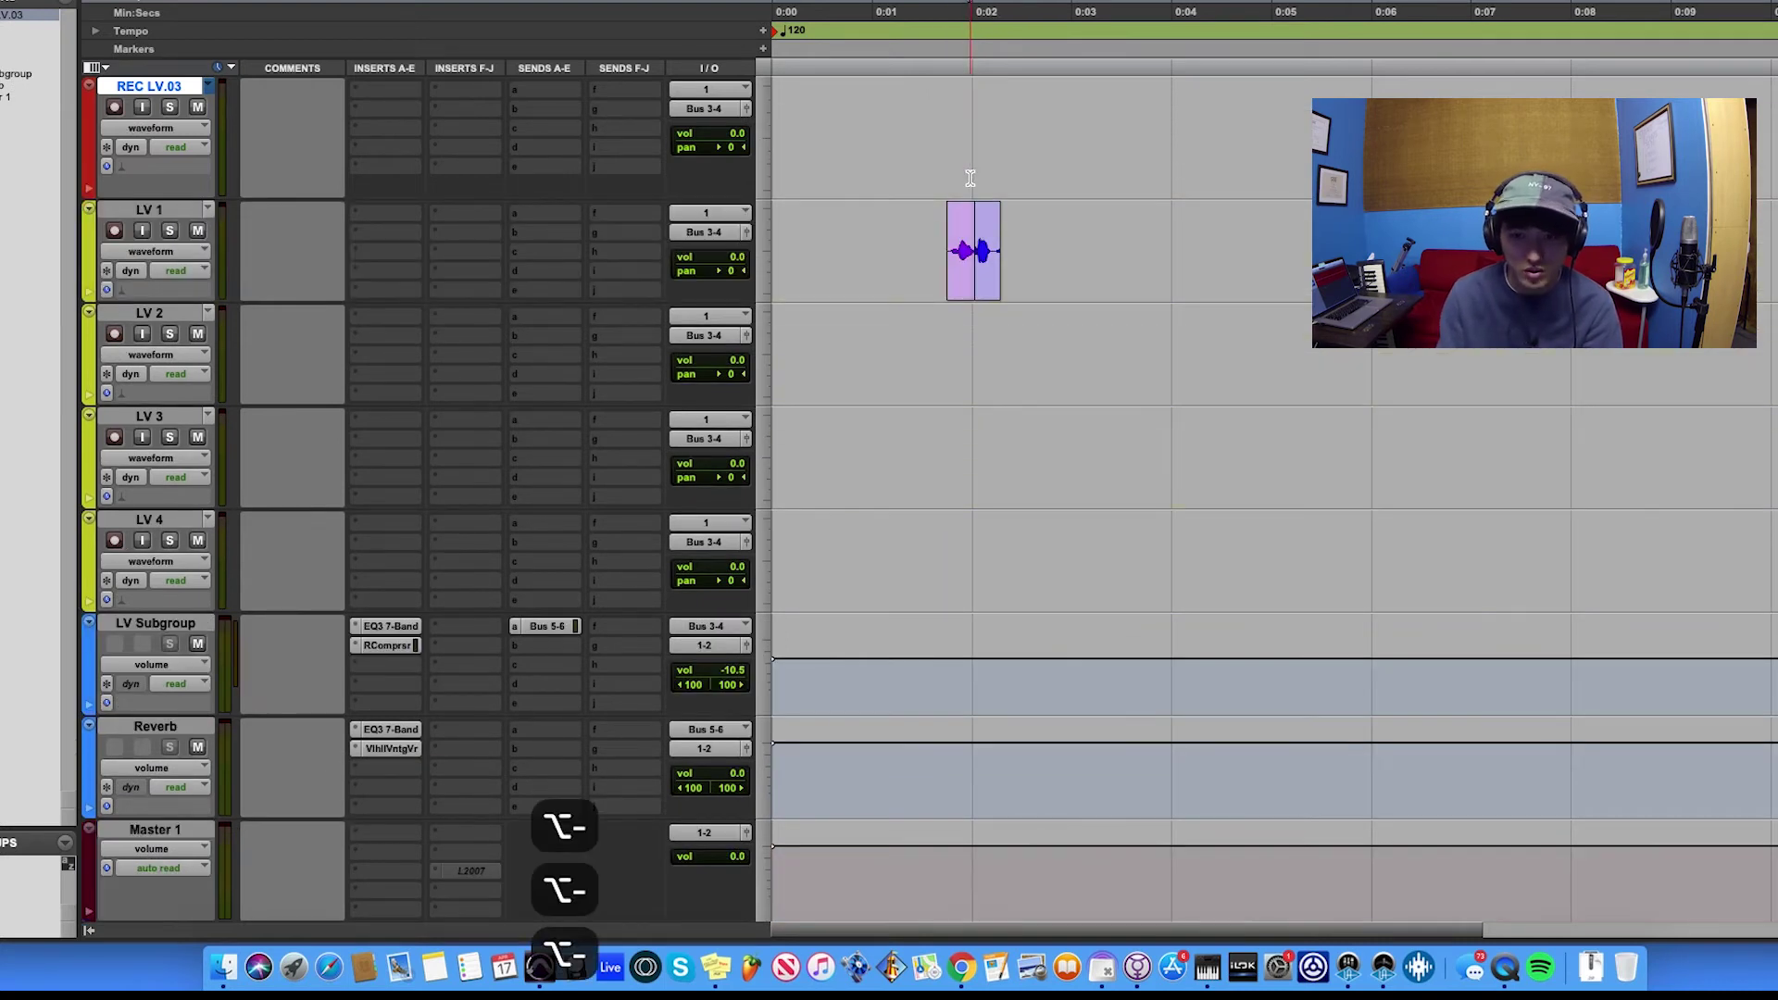
- Delete the comped clips from LV 1 and all the clips in the record track's playlist lanes
{"action": "left_click_drag", "start_coordinate": [1092, 246], "coordinate": [861, 262]}
{"action": "key", "text": "BackSpace"}
{"action": "left_click", "coordinate": [933, 141]}
{"action": "key", "text": "ctrl+super+Left"}
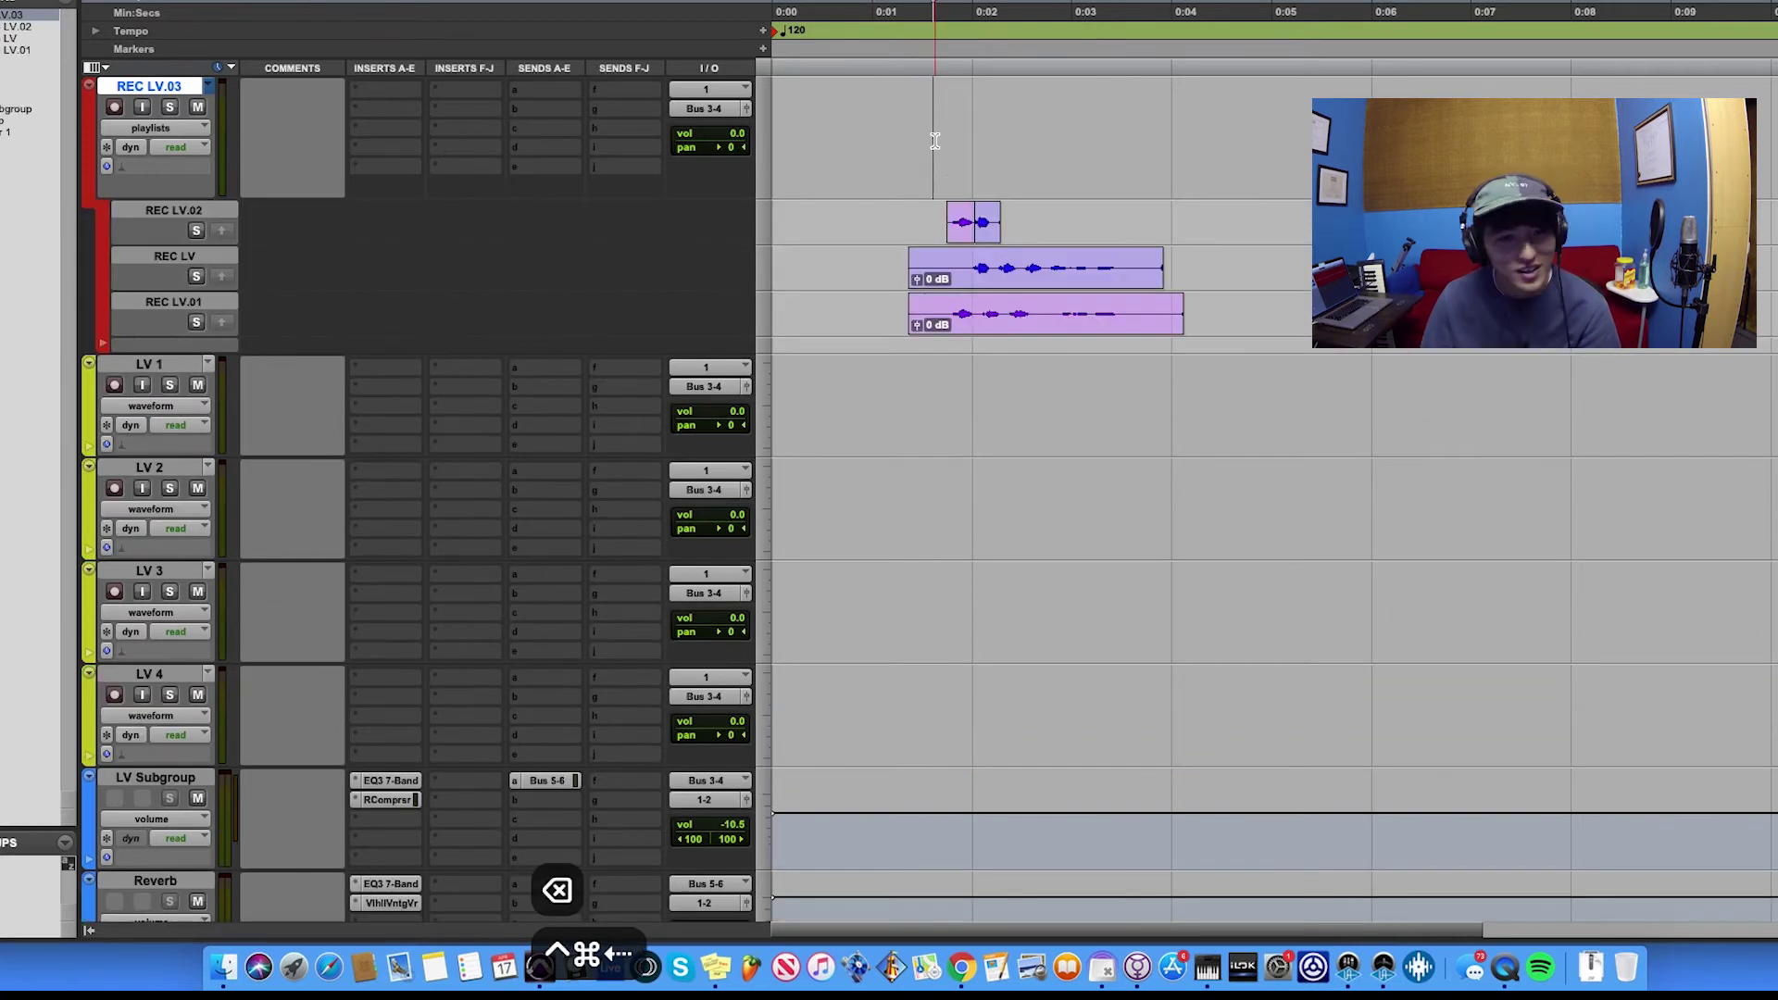
{"action": "left_click_drag", "start_coordinate": [877, 230], "coordinate": [1222, 324]}
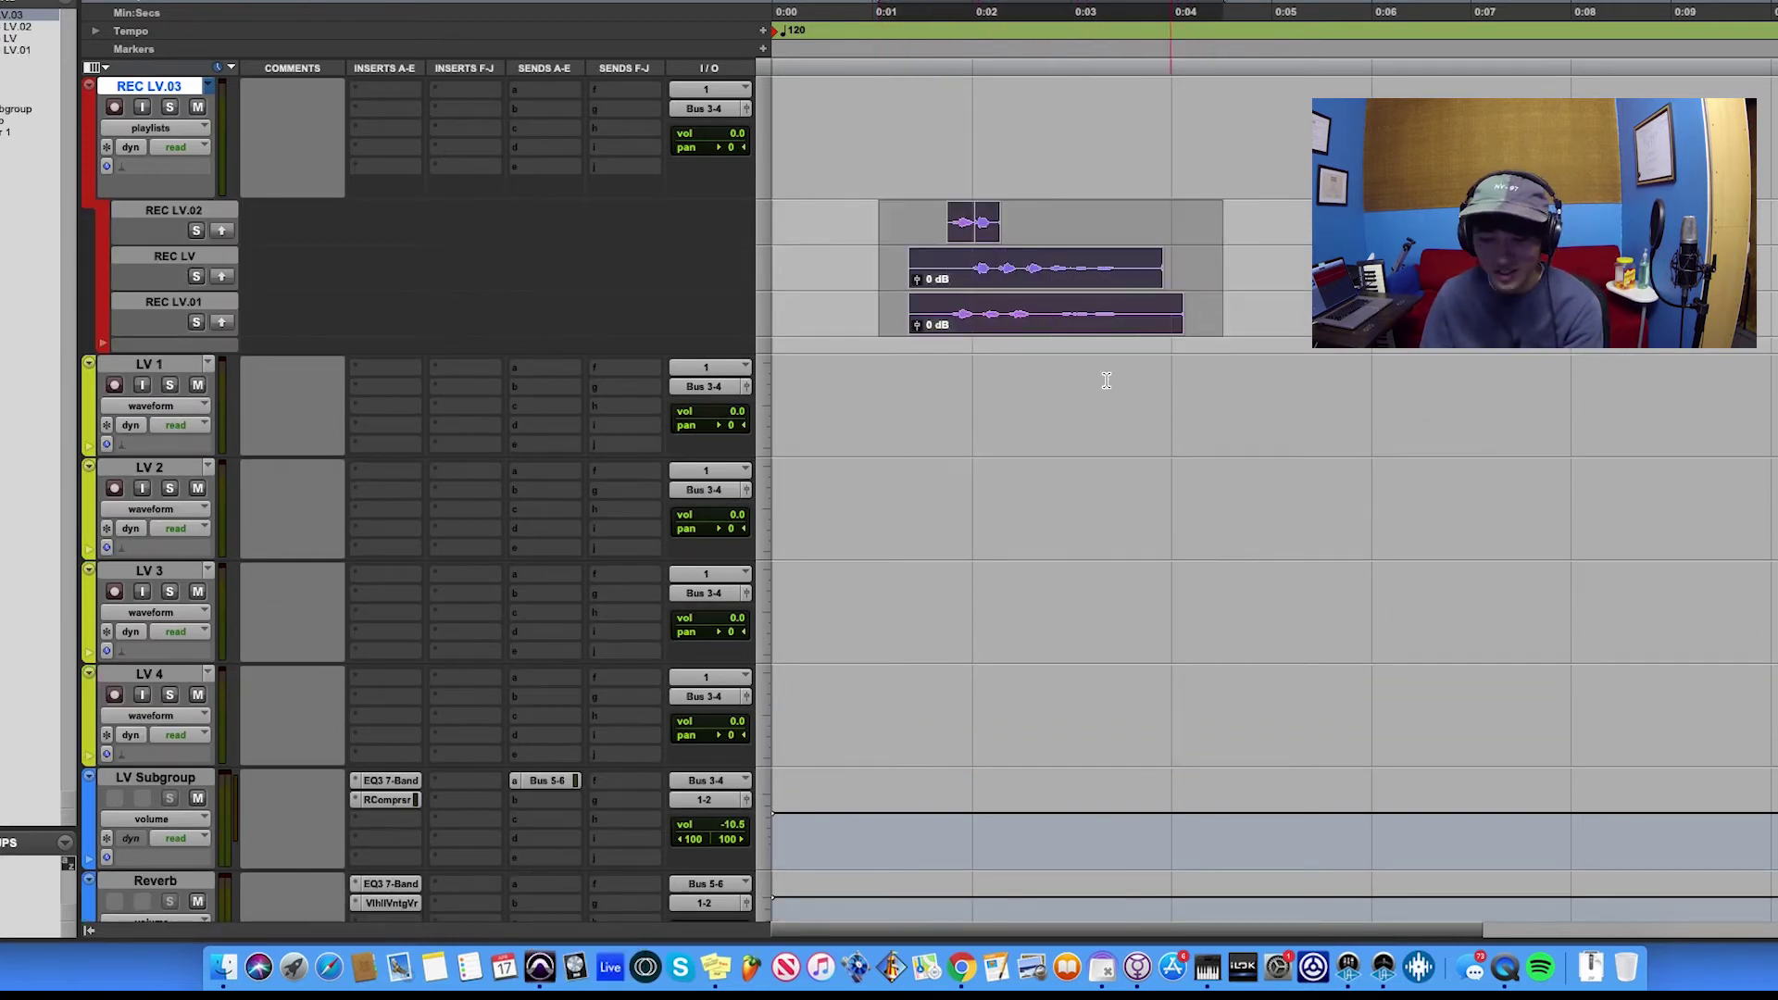
{"action": "key", "text": "BackSpace"}
- Remove the leftover alternate playlists from the record track and switch it out of playlists view
{"action": "left_click", "coordinate": [172, 222]}
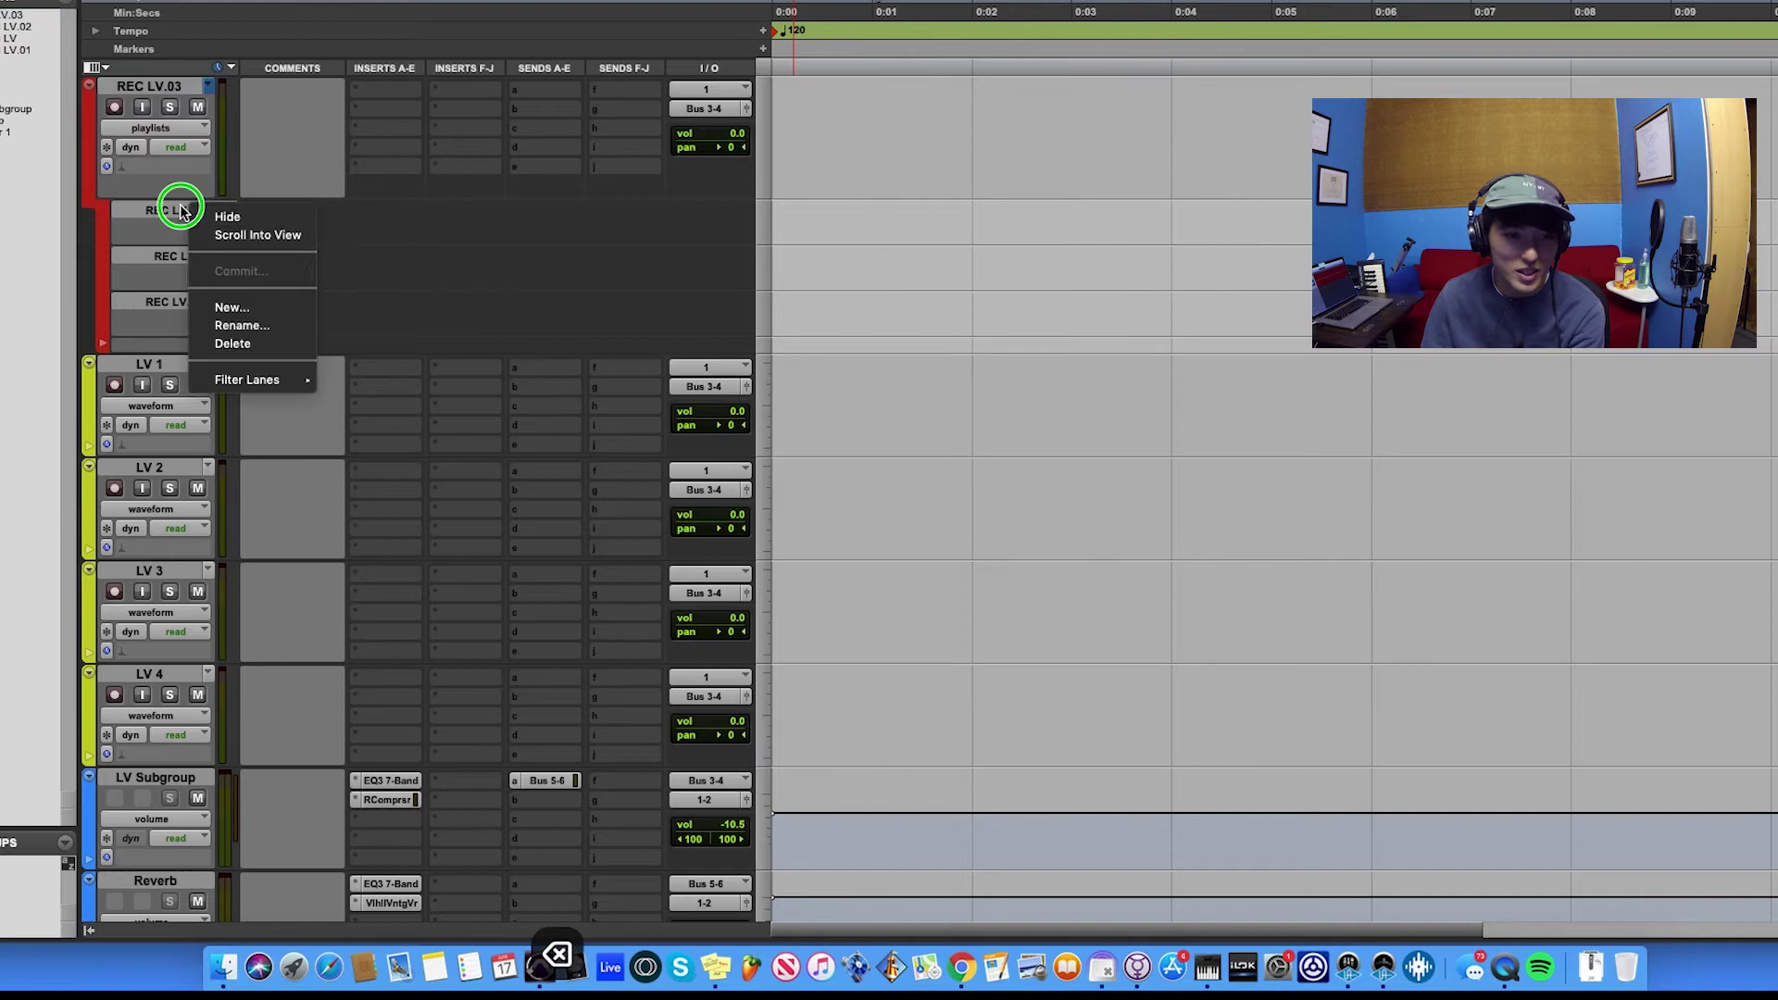
{"action": "left_click", "coordinate": [196, 236]}
{"action": "key", "text": "ctrl+super+Left"}
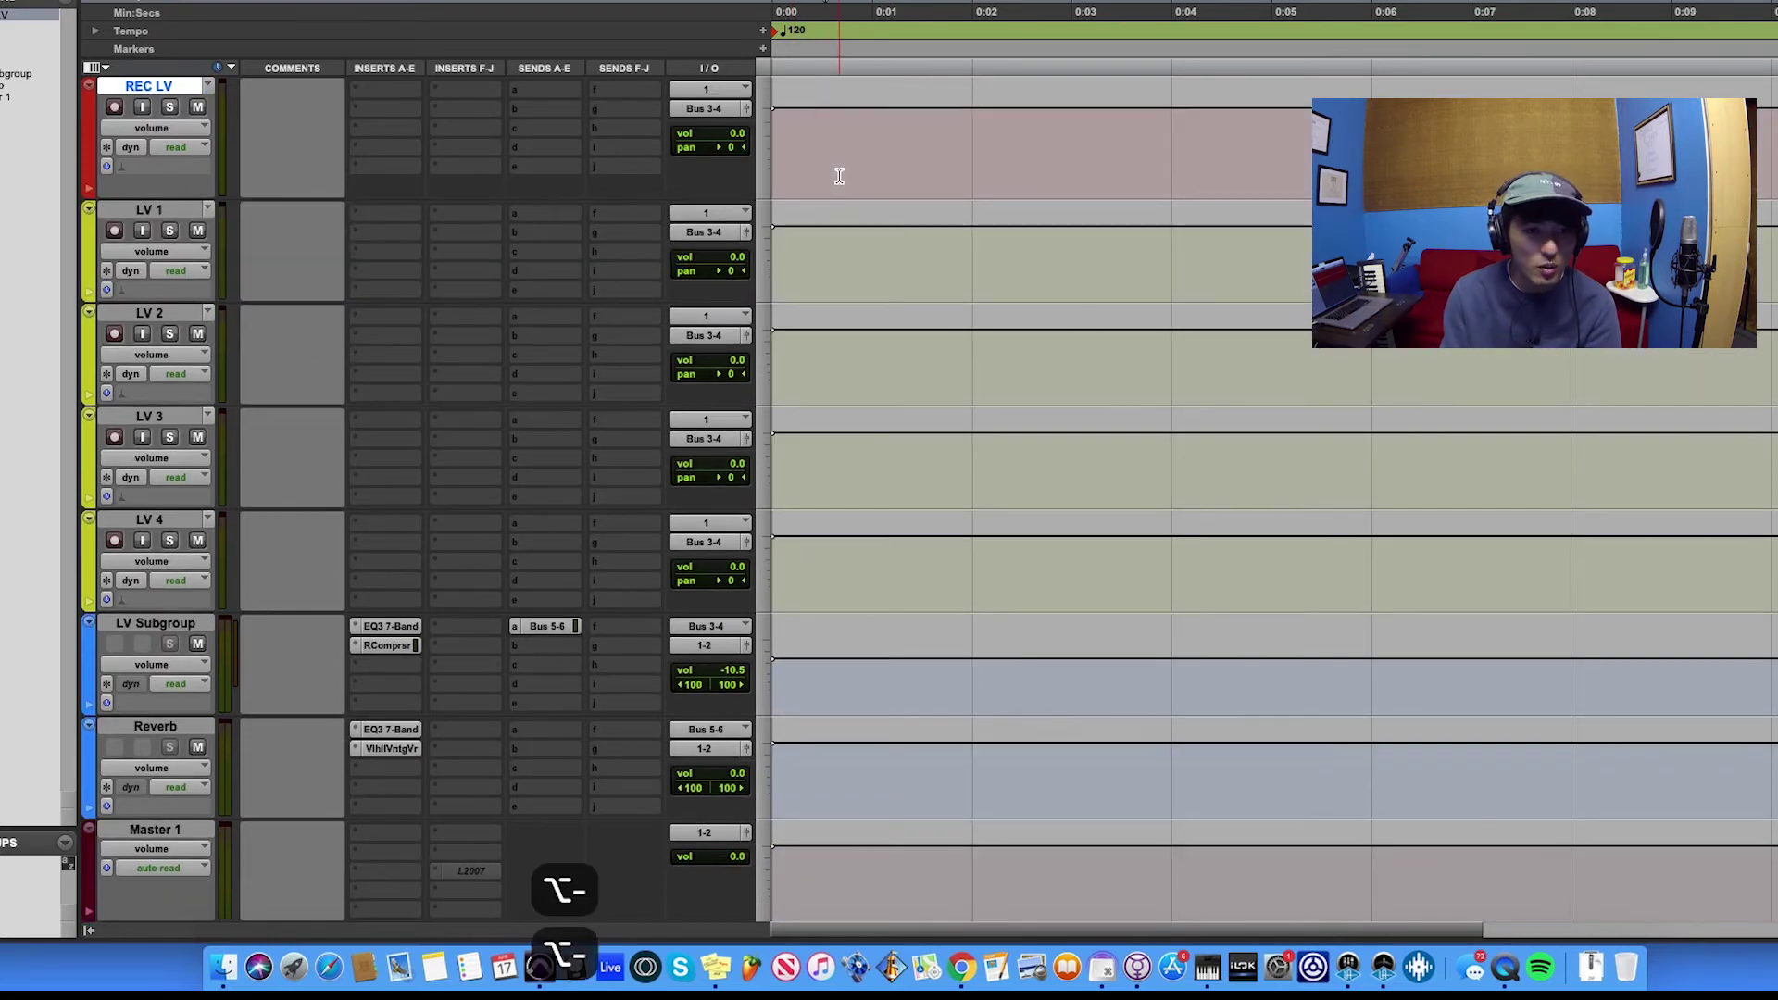
- Select a range across REC LV through LV 4 and create new playlists on all five tracks together
{"action": "left_click_drag", "start_coordinate": [846, 170], "coordinate": [996, 549]}
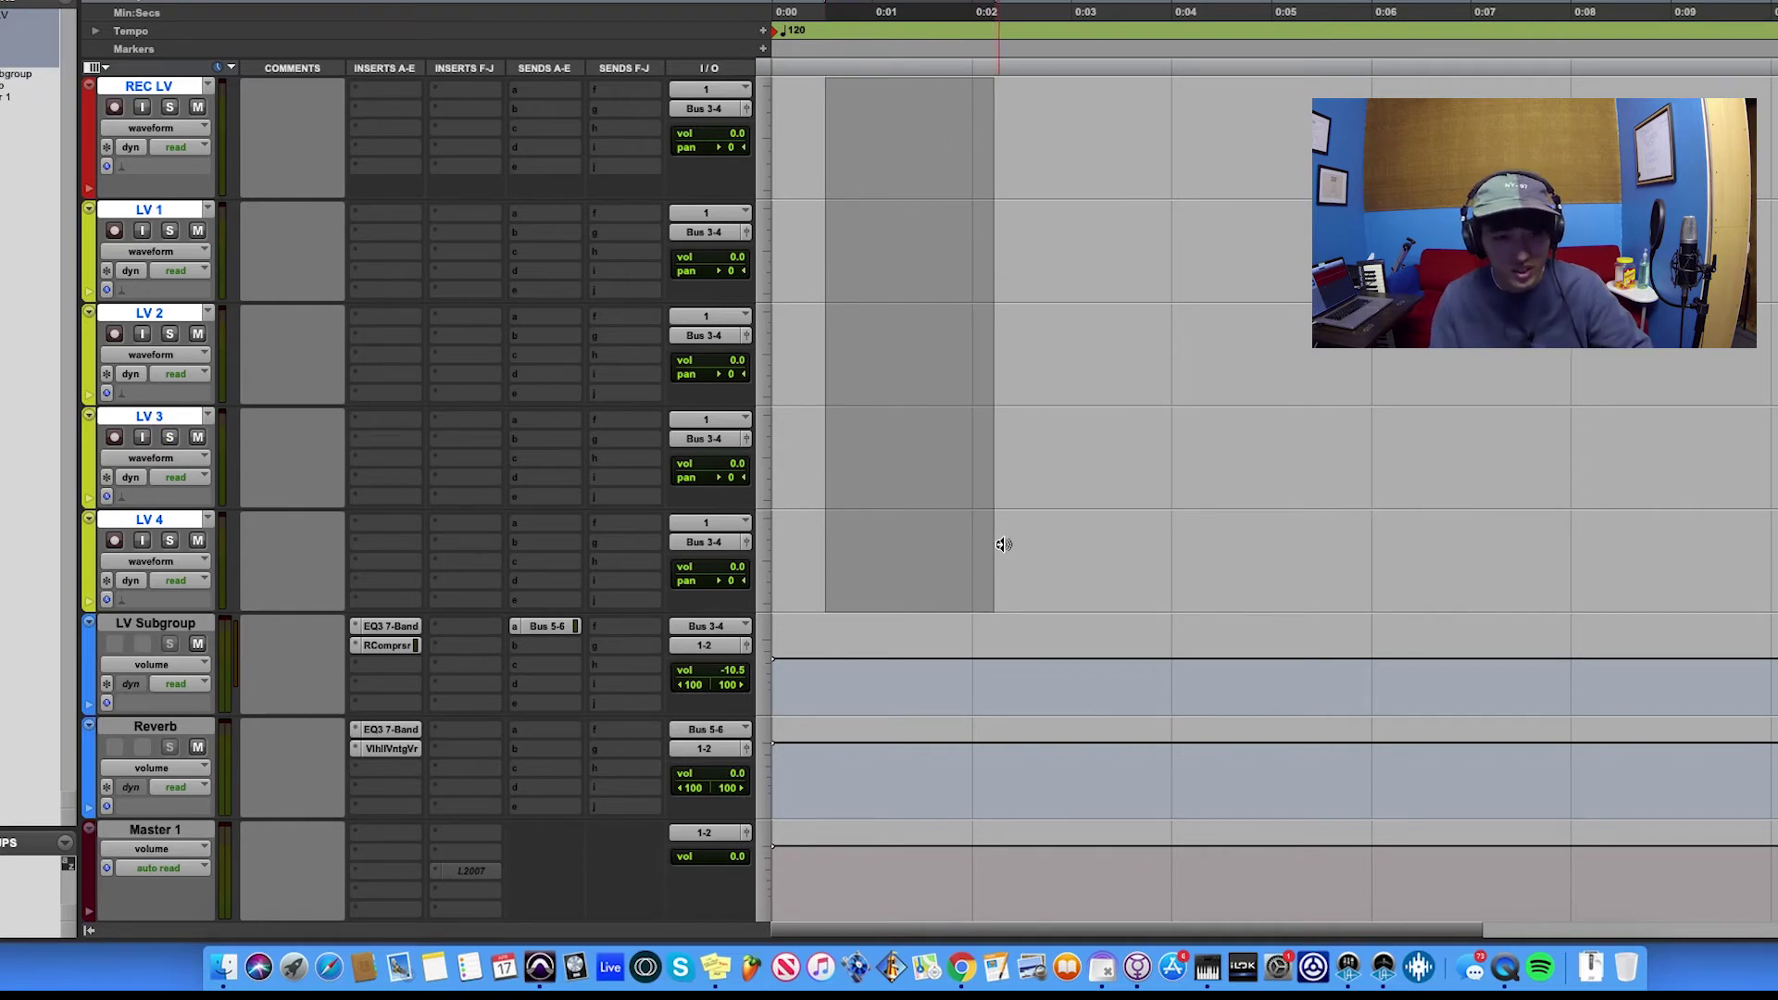
{"action": "key", "text": "ctrl+alt+shift+super+backslash"}
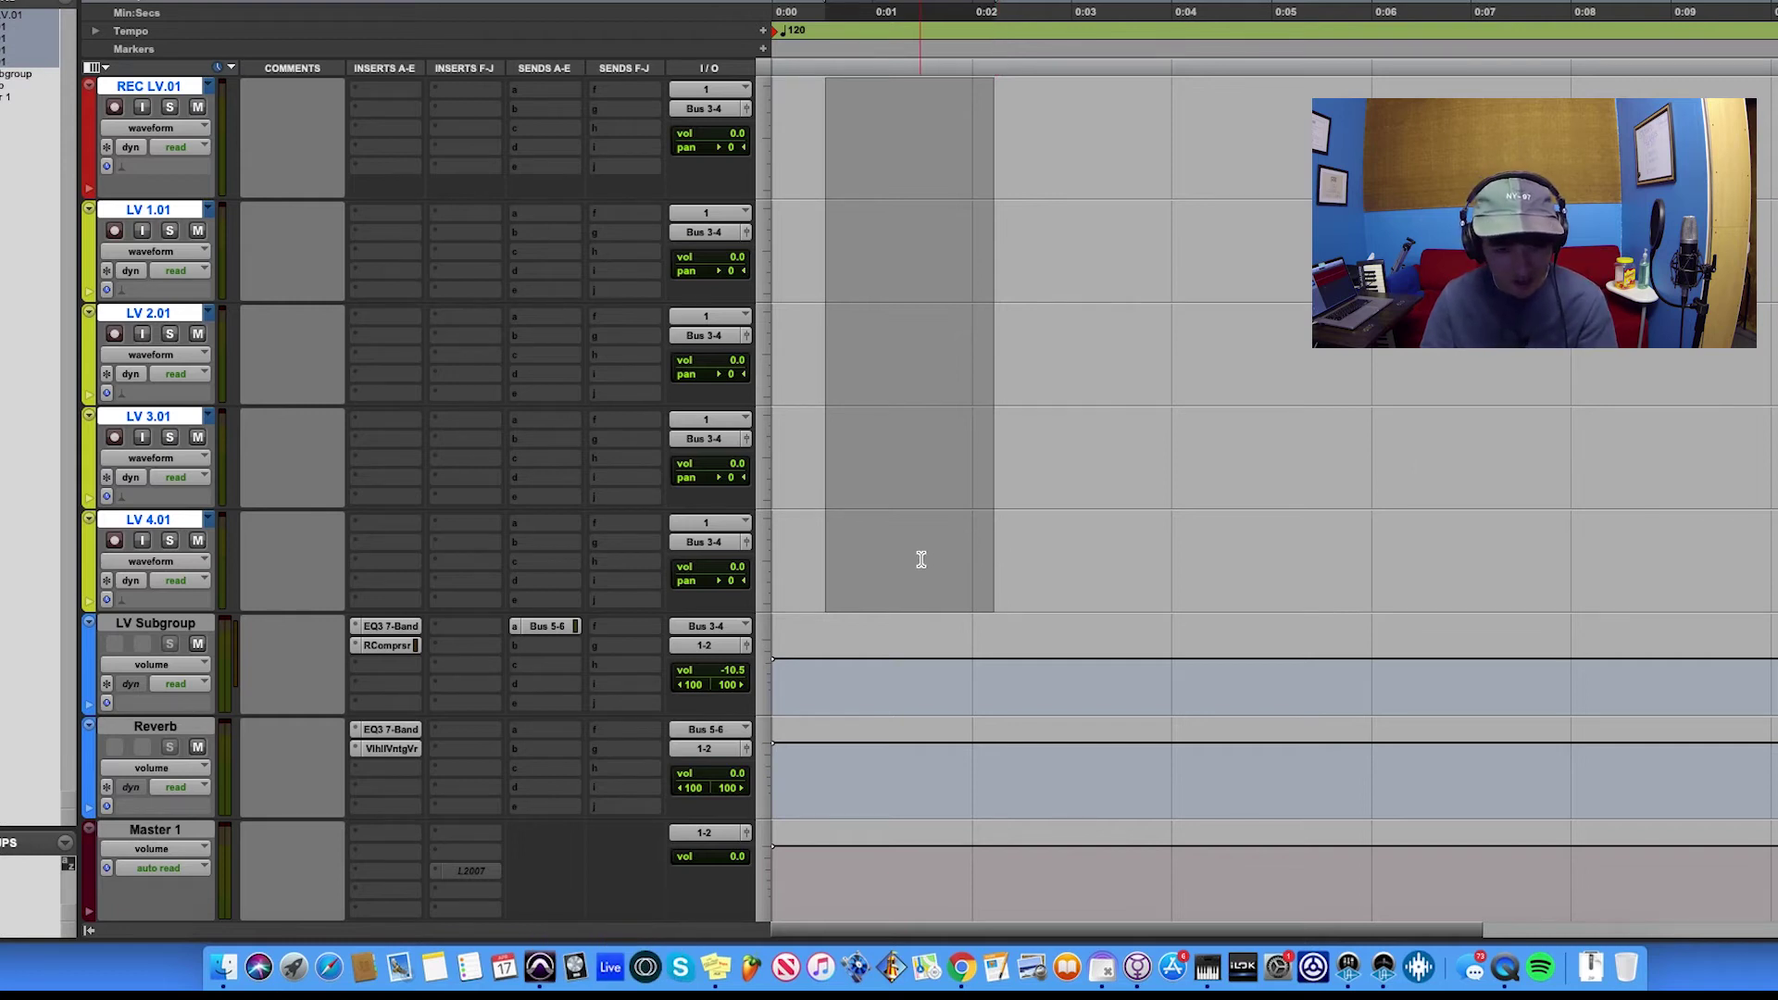
{"action": "left_click_drag", "start_coordinate": [919, 561], "coordinate": [860, 569]}
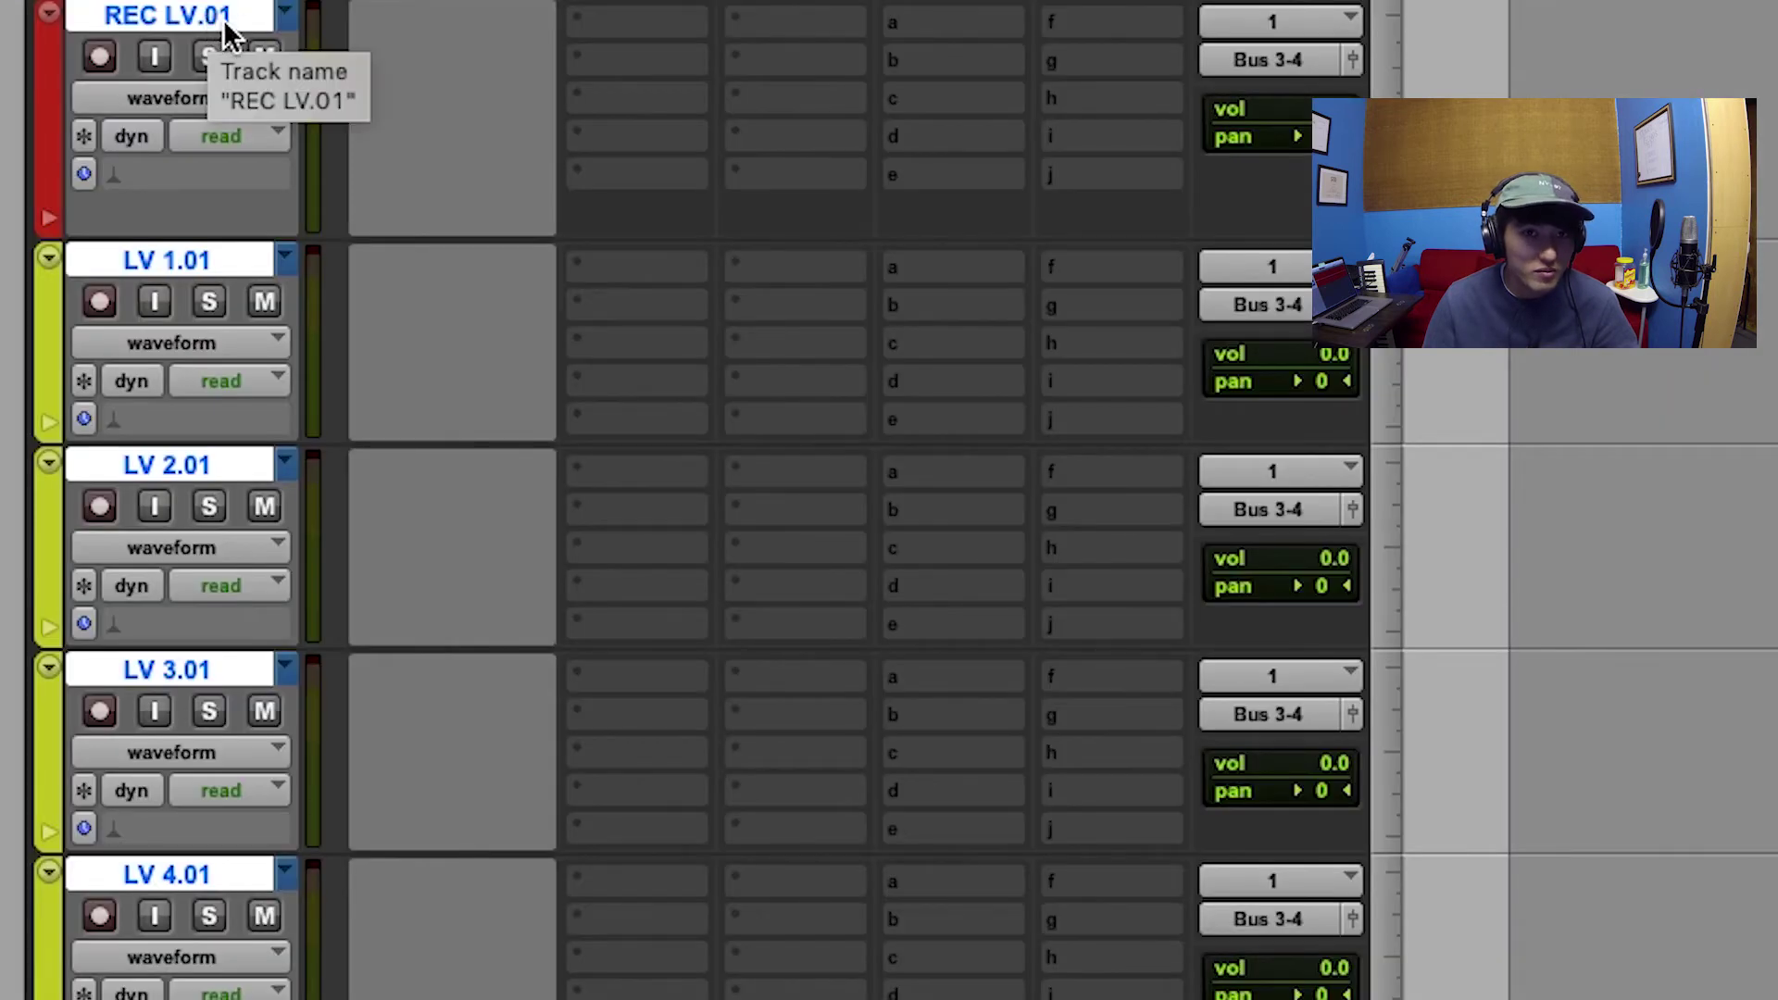
- Shorten the record track to match the lead tracks' height, and undo and redo the new playlists
{"action": "left_click_drag", "start_coordinate": [285, 233], "coordinate": [313, 198]}
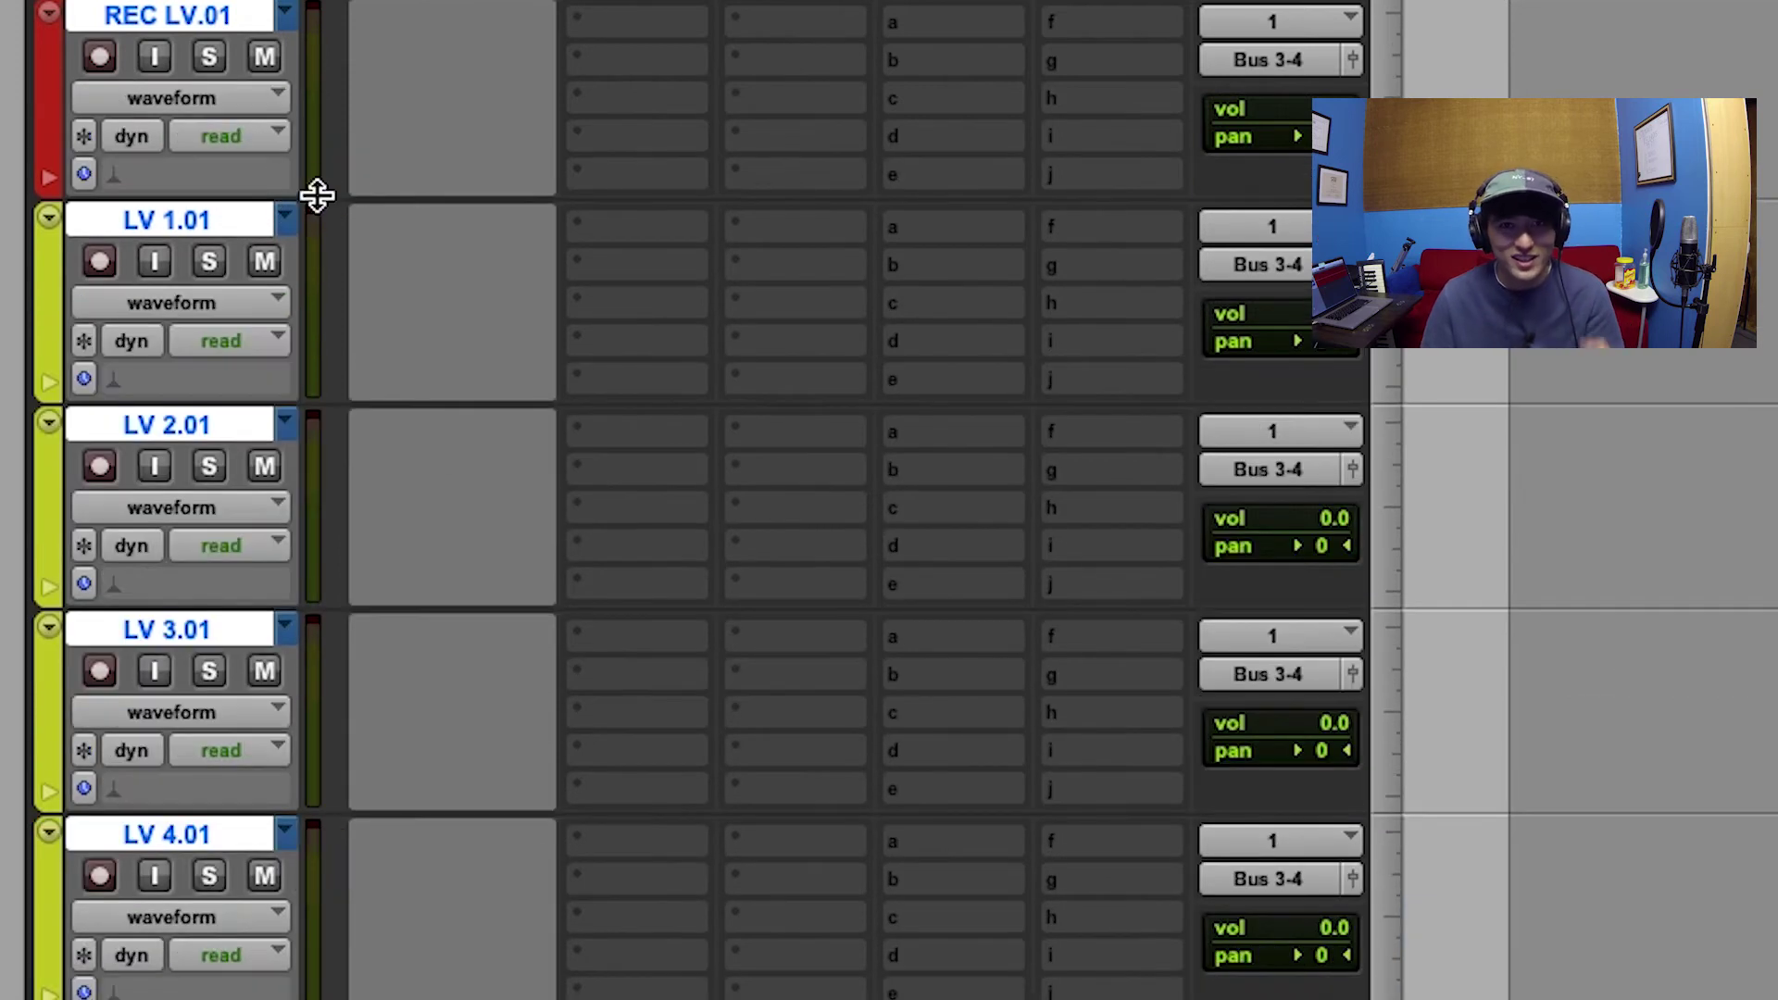
{"action": "key", "text": "super+z"}
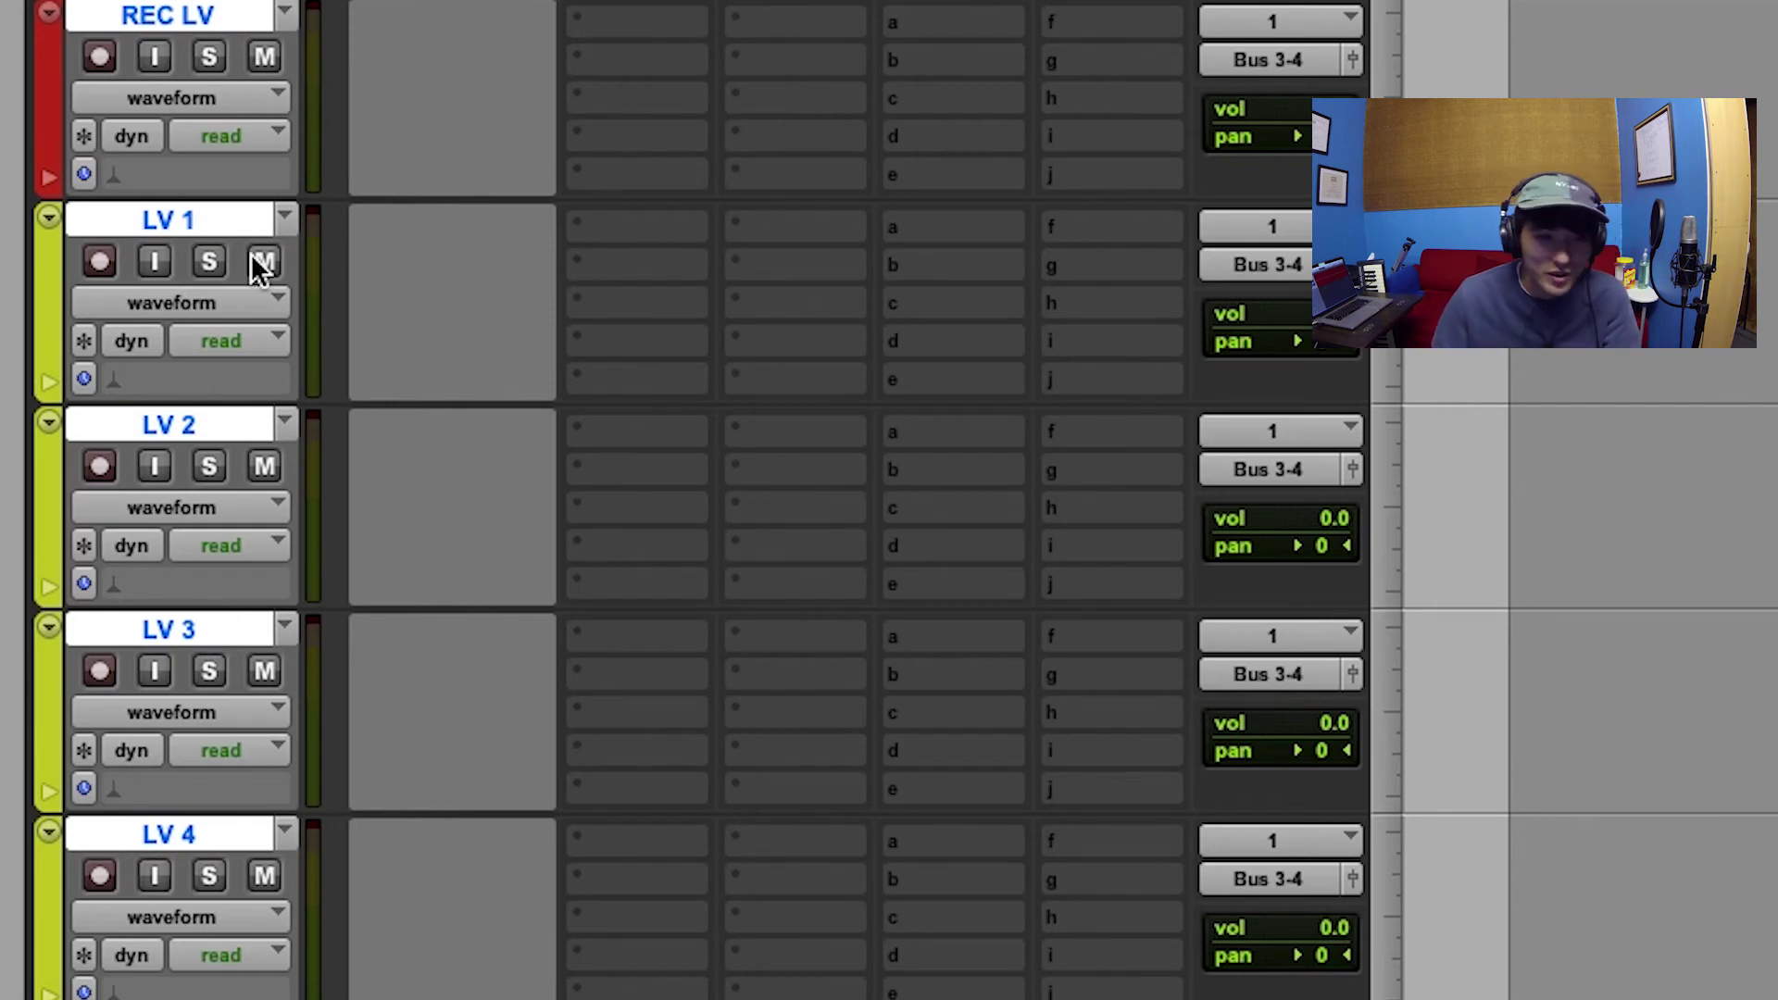
{"action": "key", "text": "super+shift+z"}
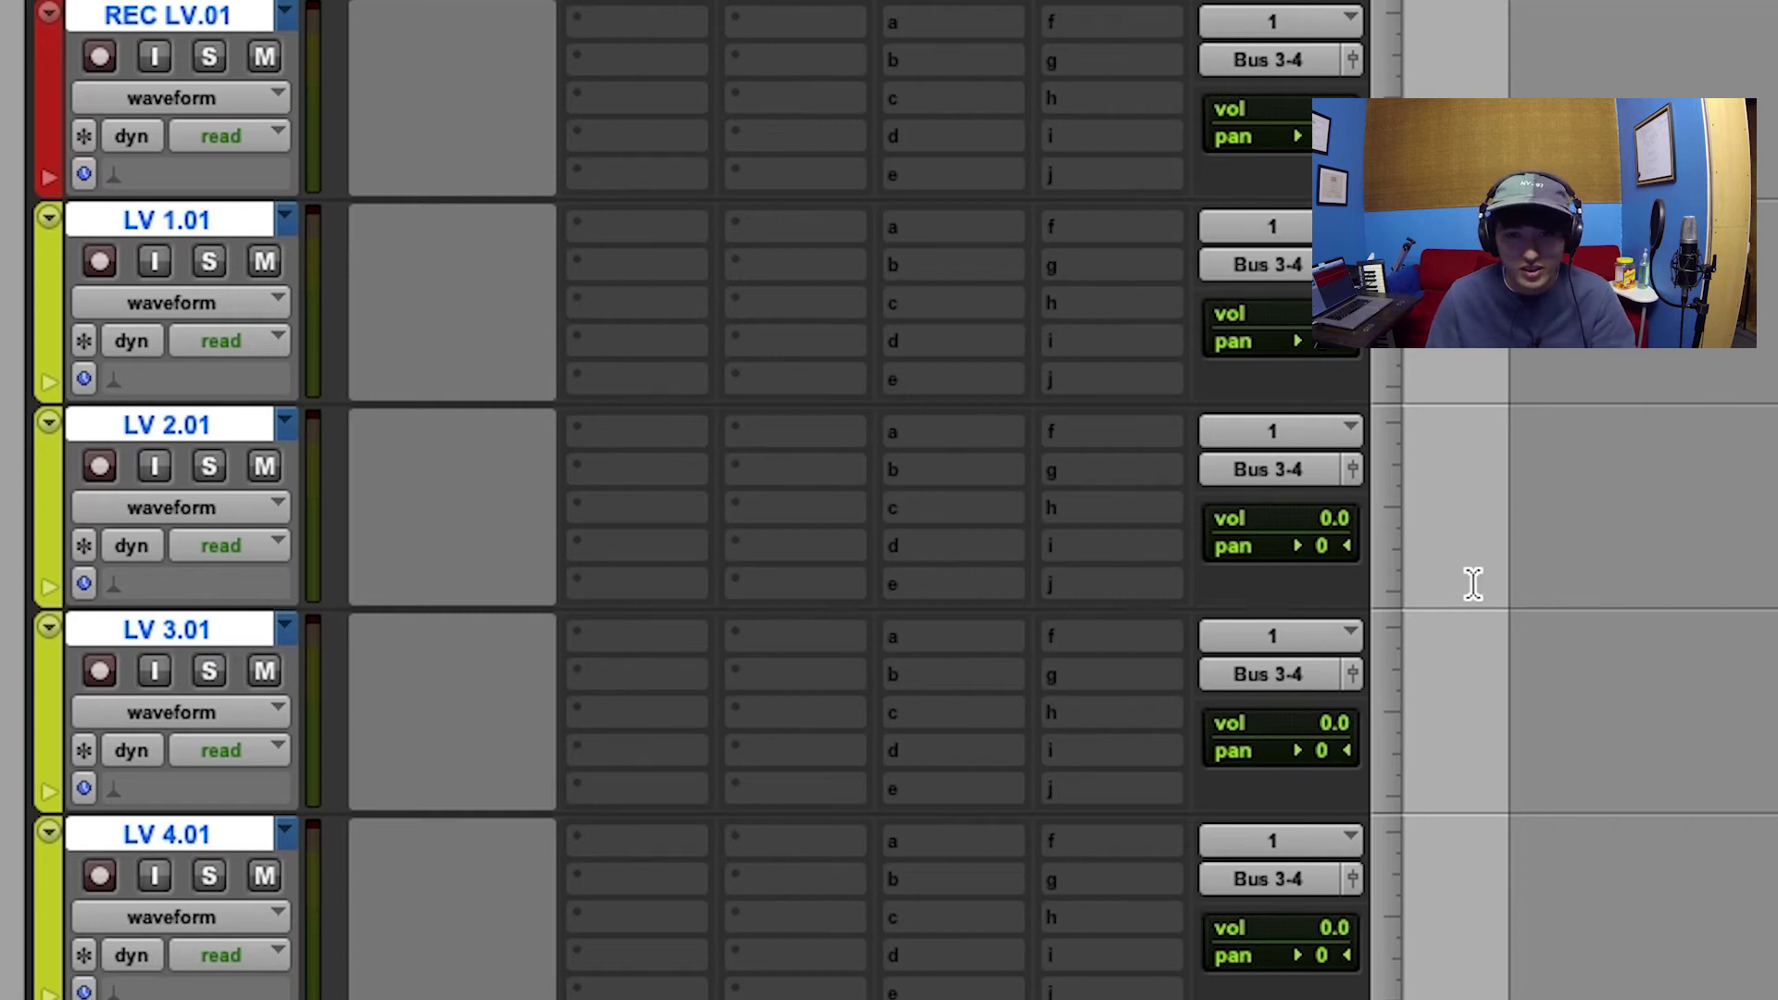
- Shrink all the tracks to a small height and set the LV Subgroup volume to -0.9 dB
{"action": "left_click", "coordinate": [1691, 530]}
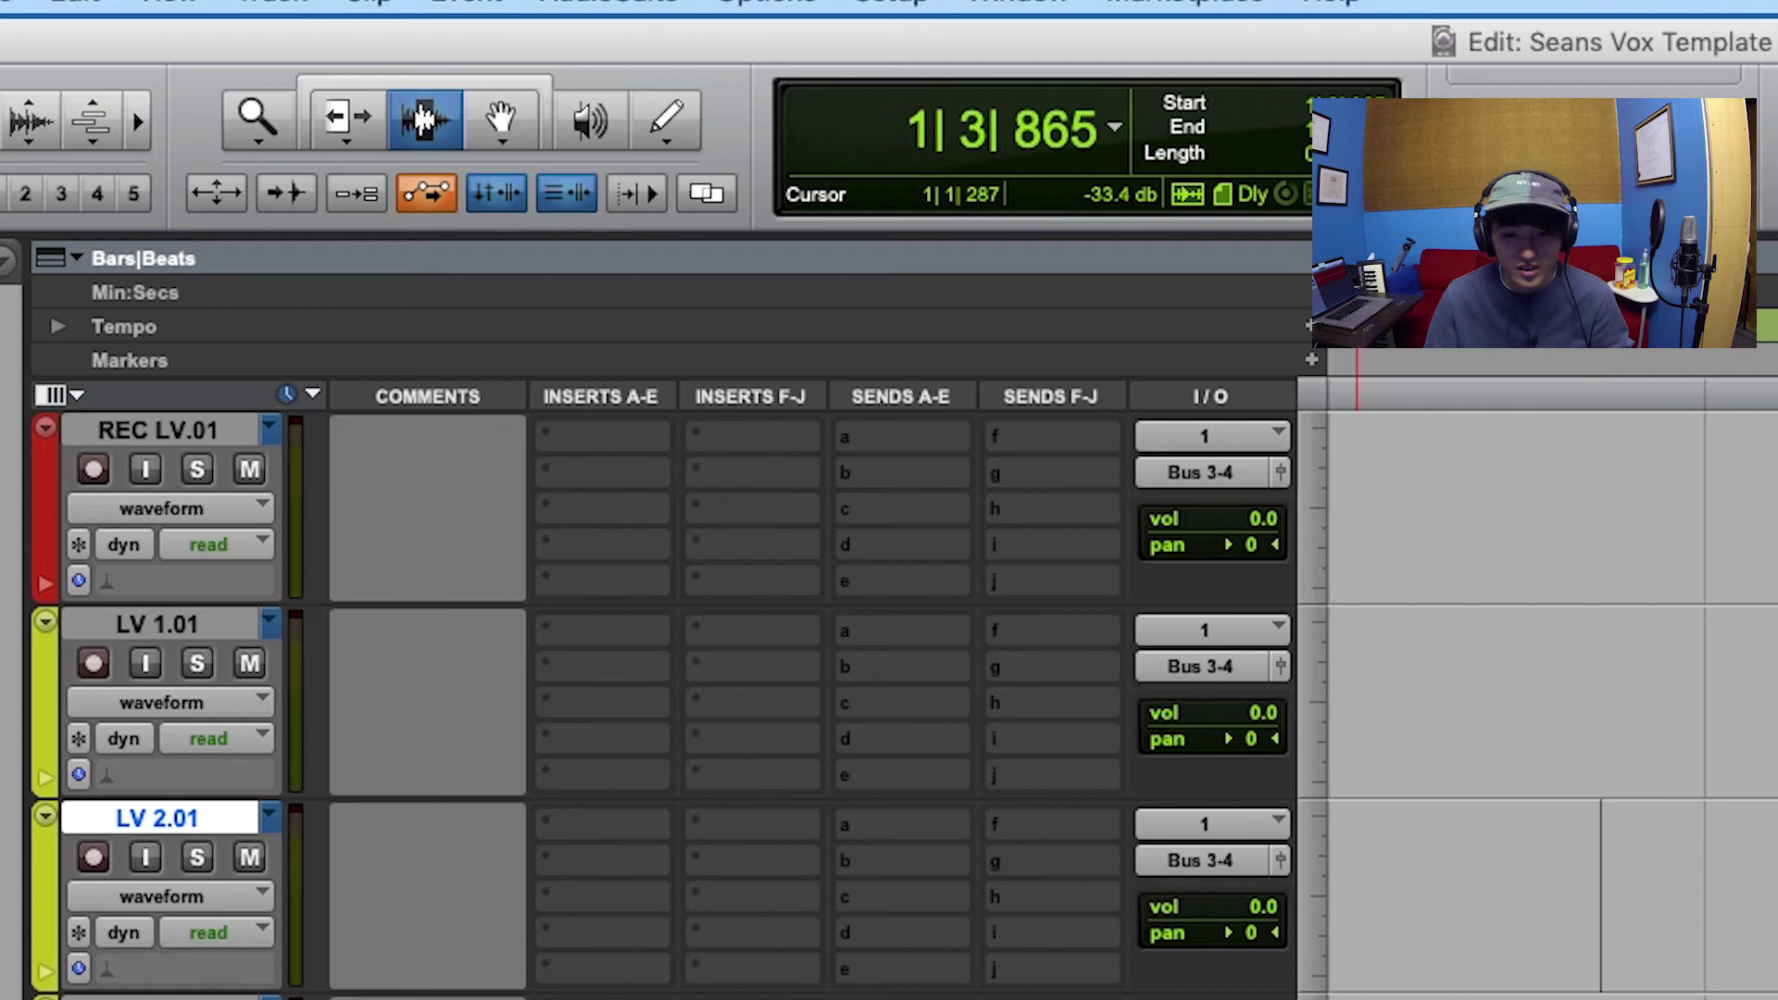
{"action": "key", "text": "ctrl+alt+Down"}
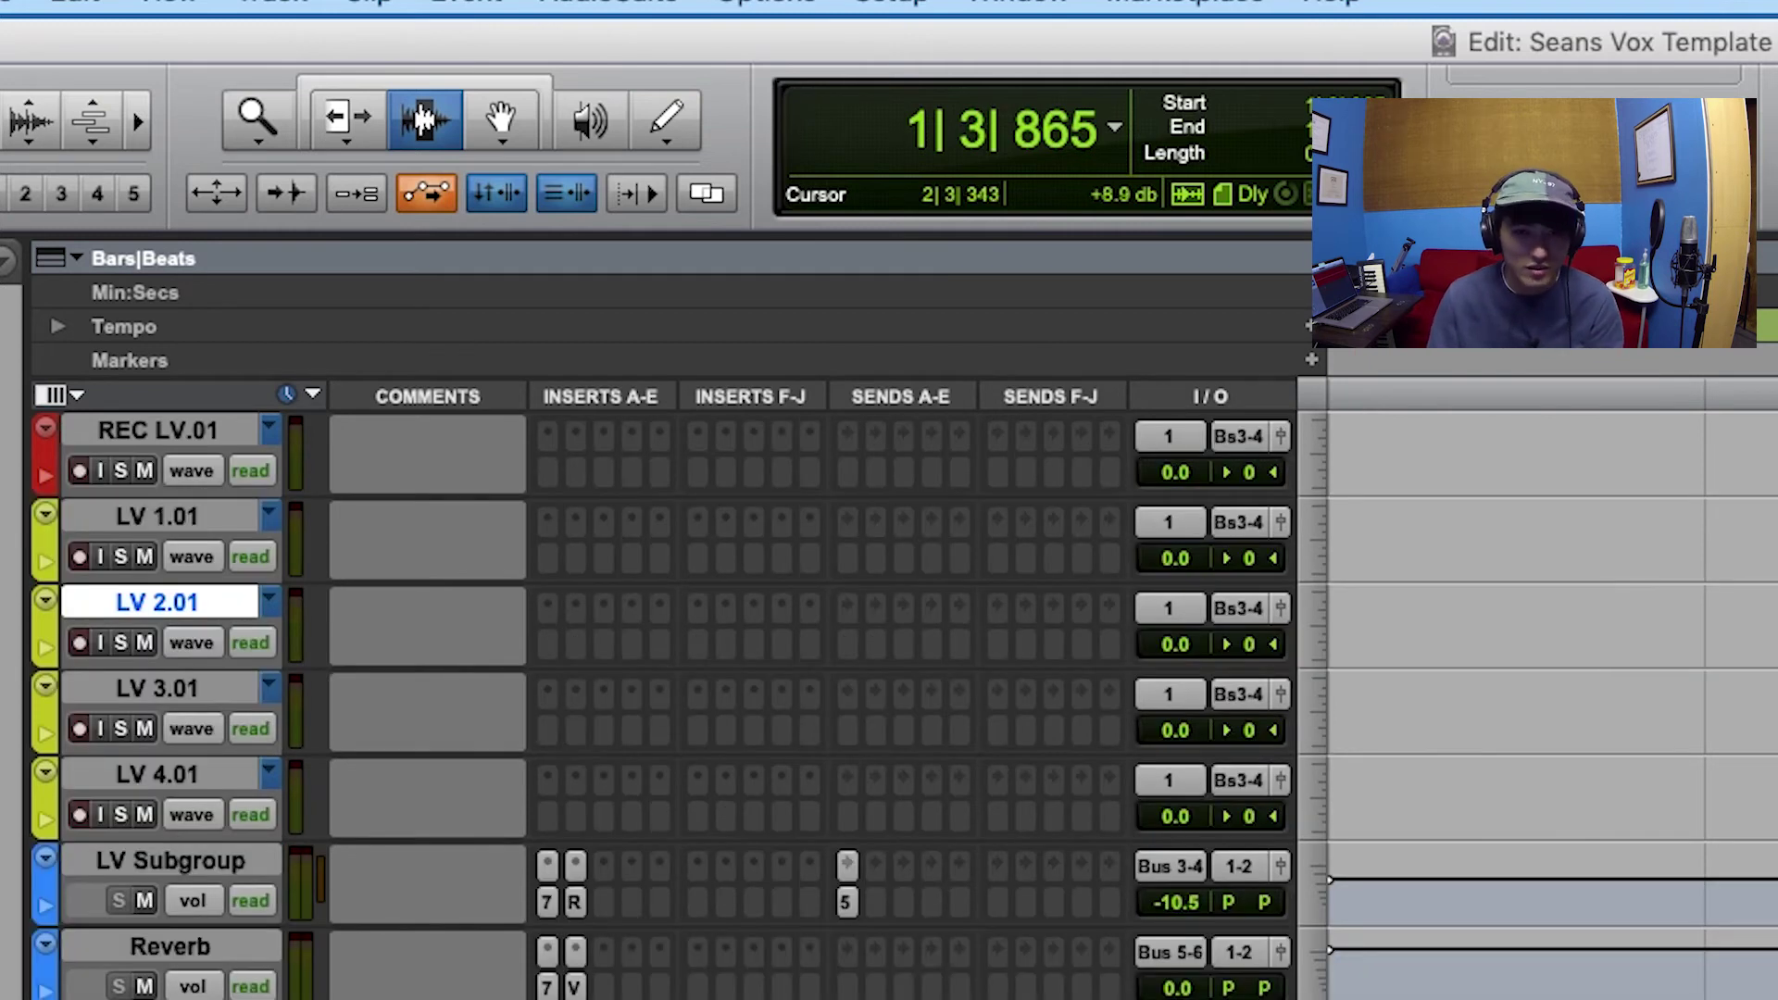
{"action": "left_click", "coordinate": [1176, 902]}
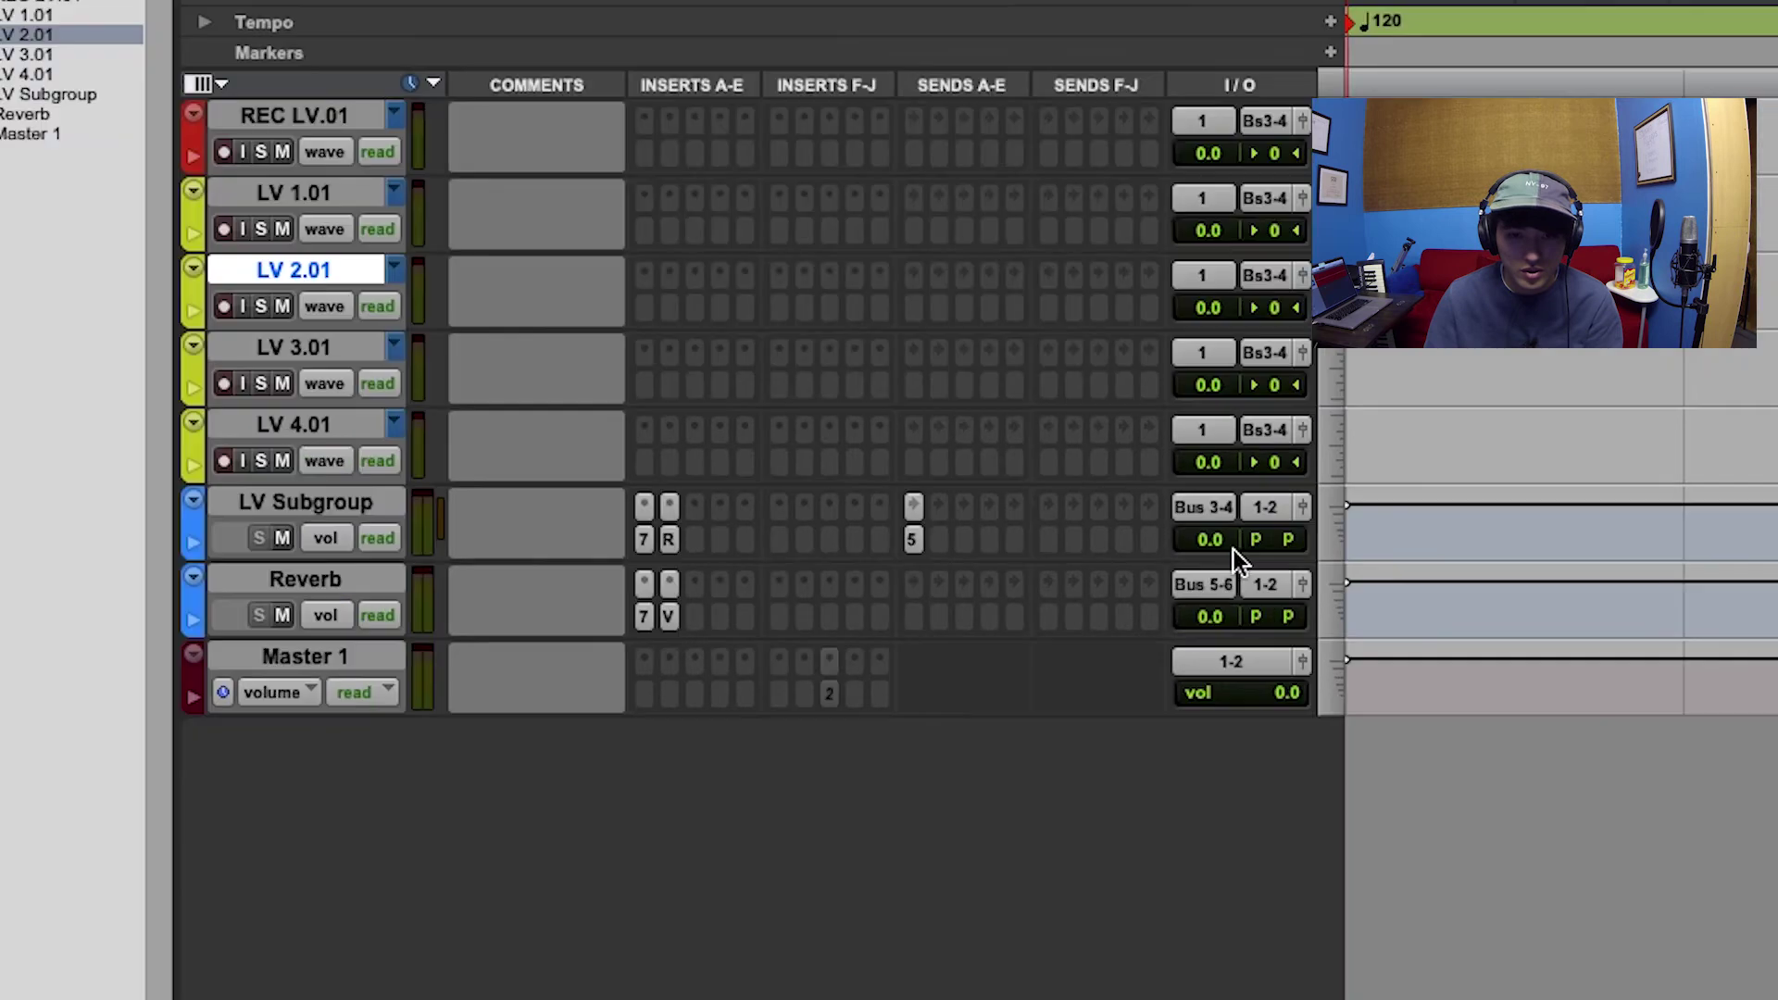
{"action": "left_click", "coordinate": [1187, 917]}
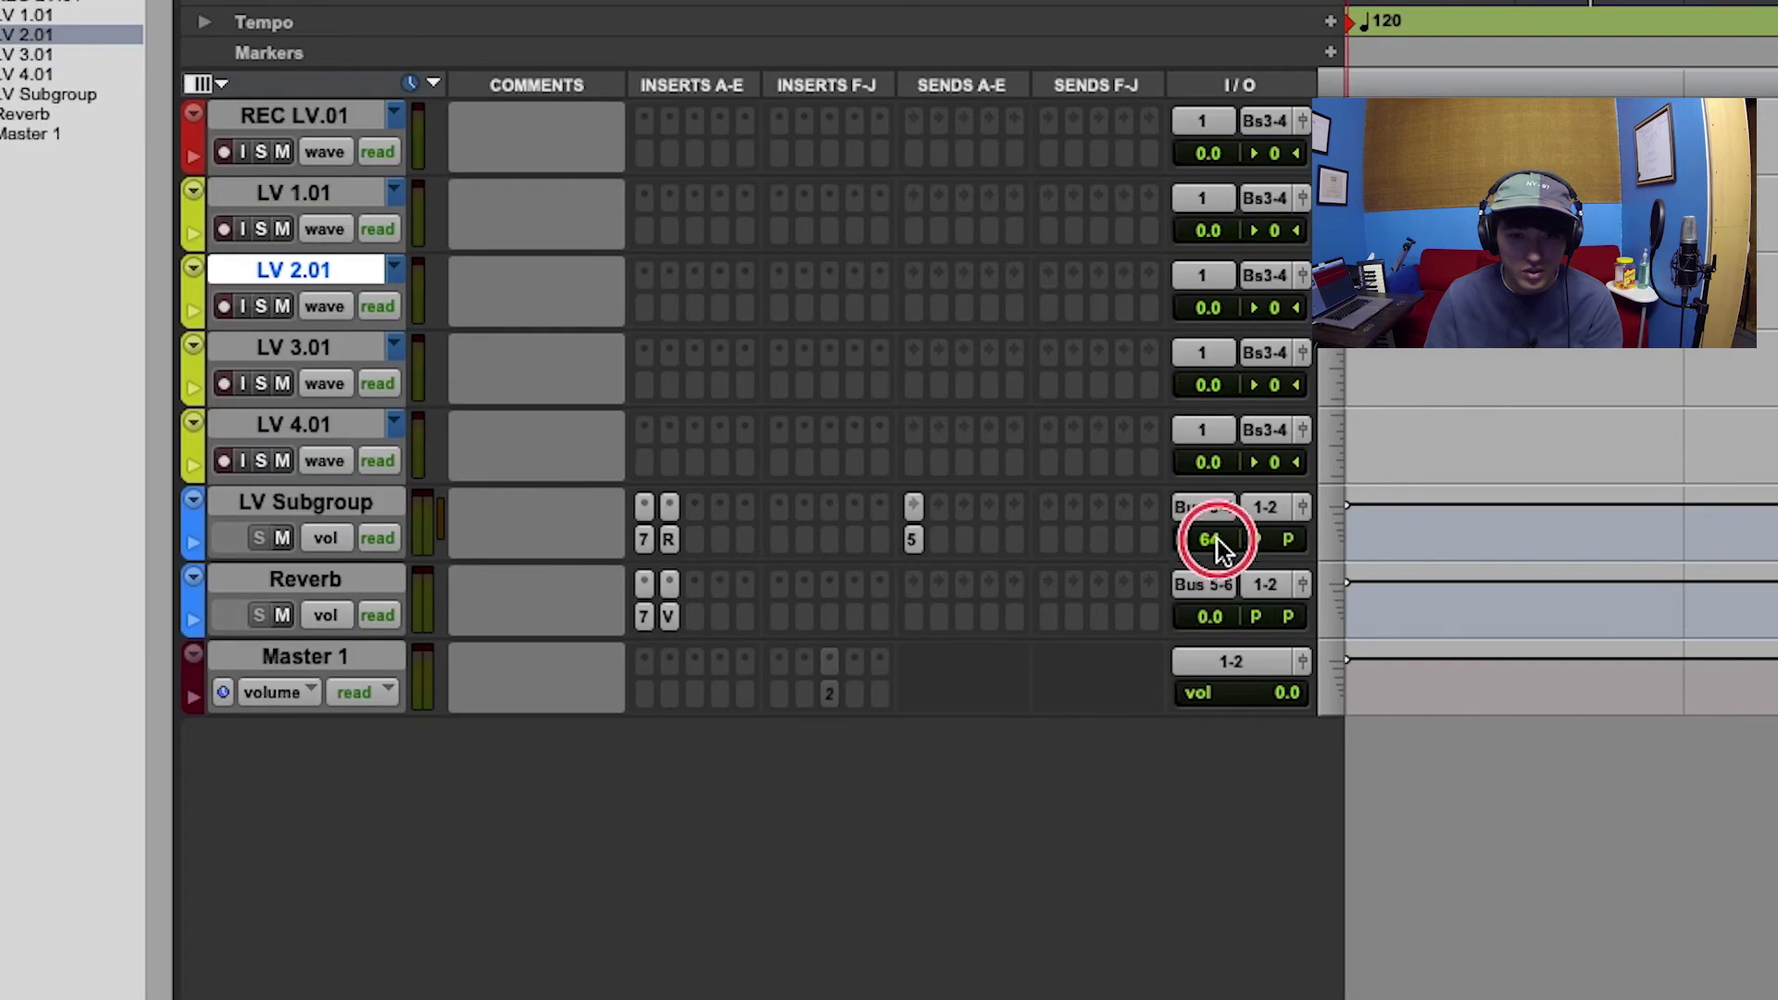
{"action": "left_click_drag", "start_coordinate": [1215, 546], "coordinate": [1214, 556]}
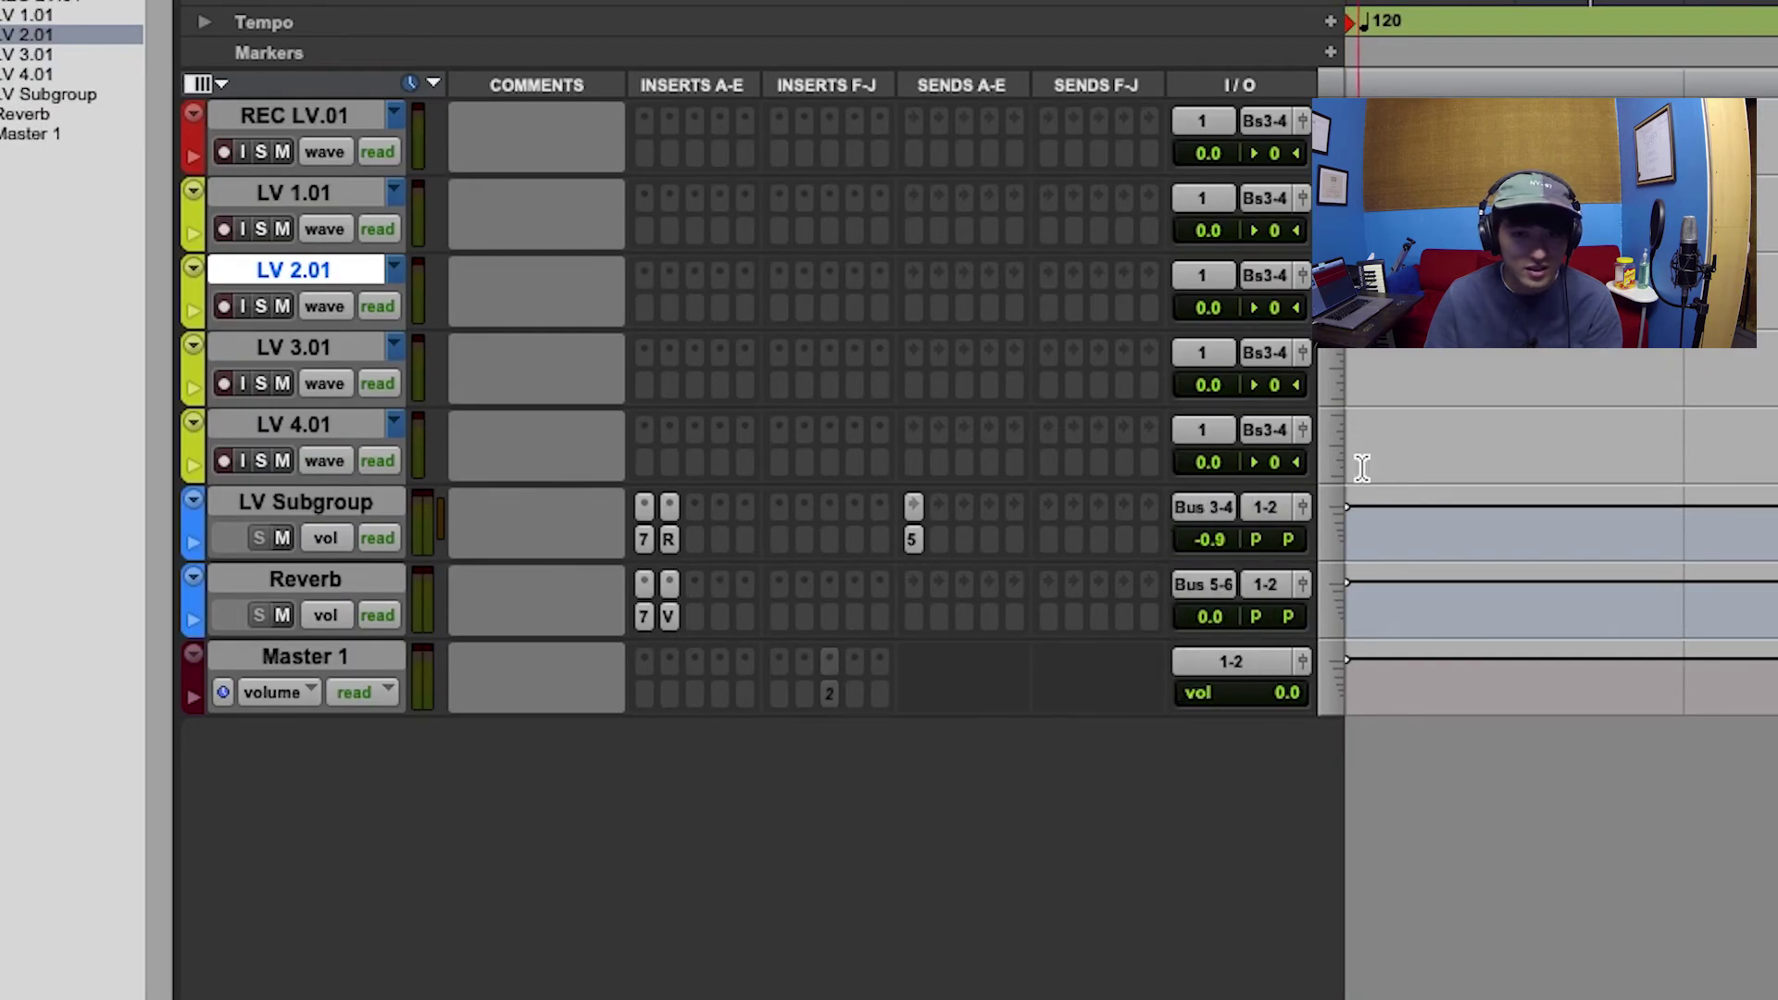
- Move the selection to LV Subgroup and create four new mono audio tracks directly below it
{"action": "key", "text": "p"}
{"action": "left_click", "coordinate": [1448, 422], "text": "shift"}
{"action": "key", "text": "p"}
{"action": "left_click", "coordinate": [1454, 497]}
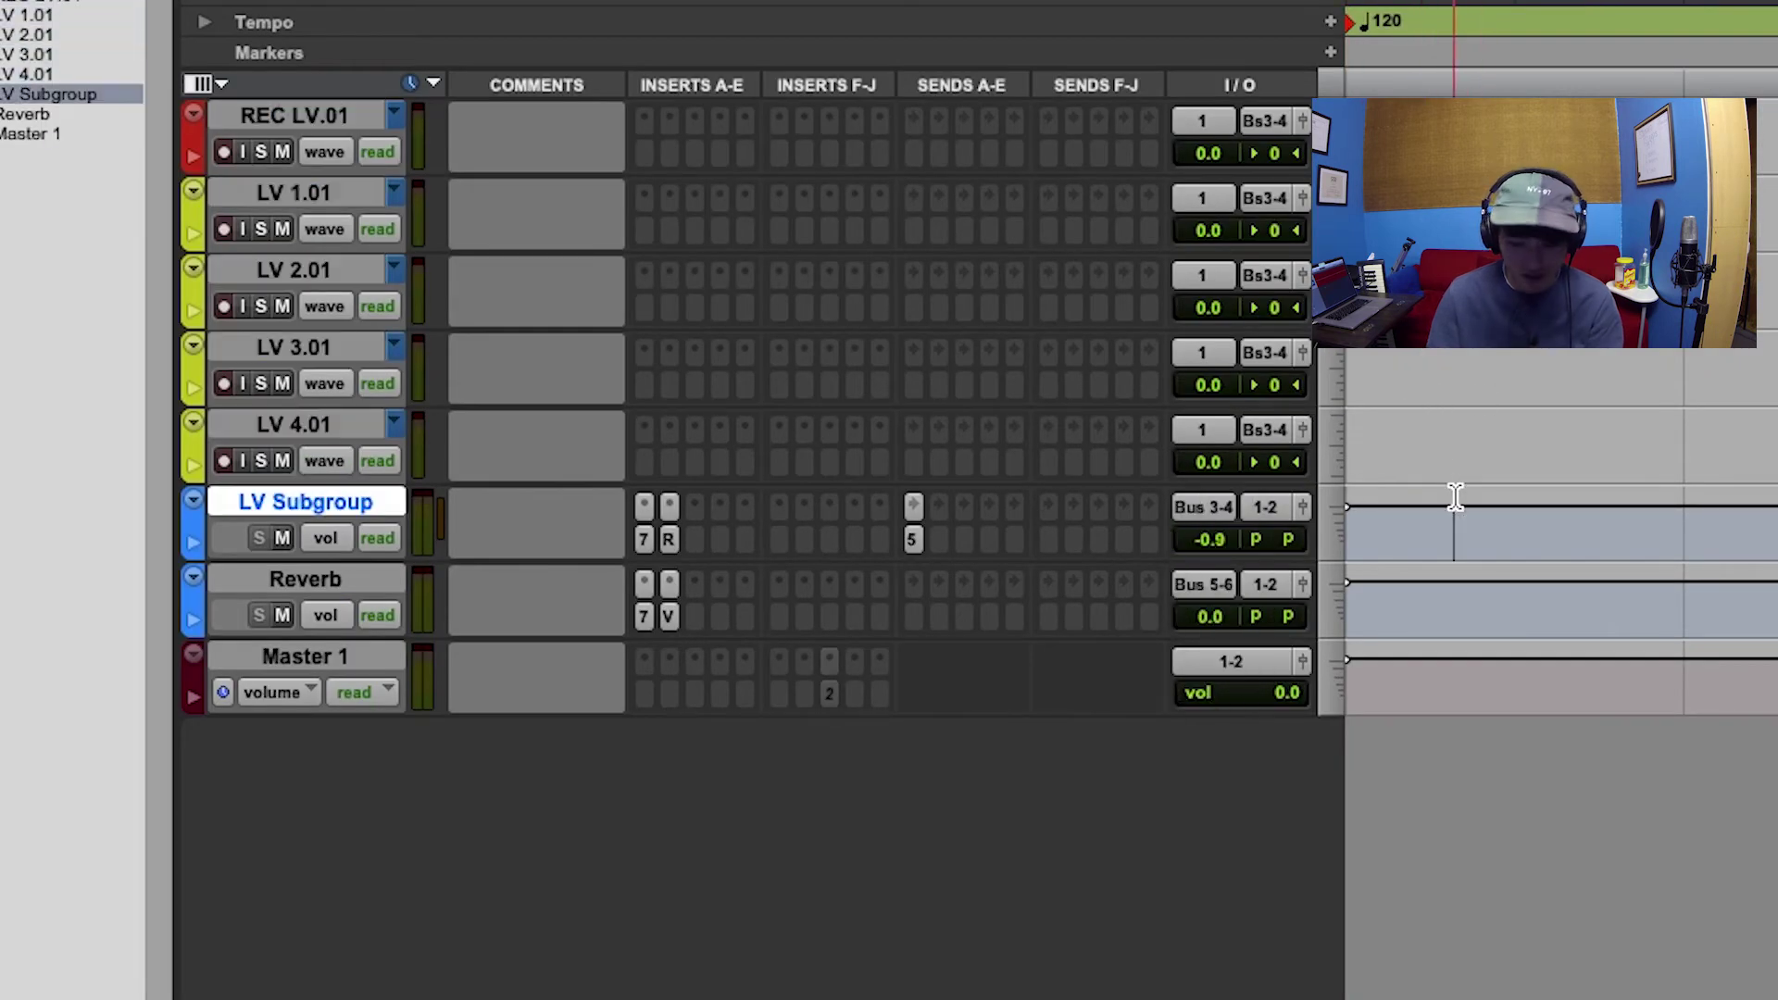
{"action": "key", "text": "super+shift+n"}
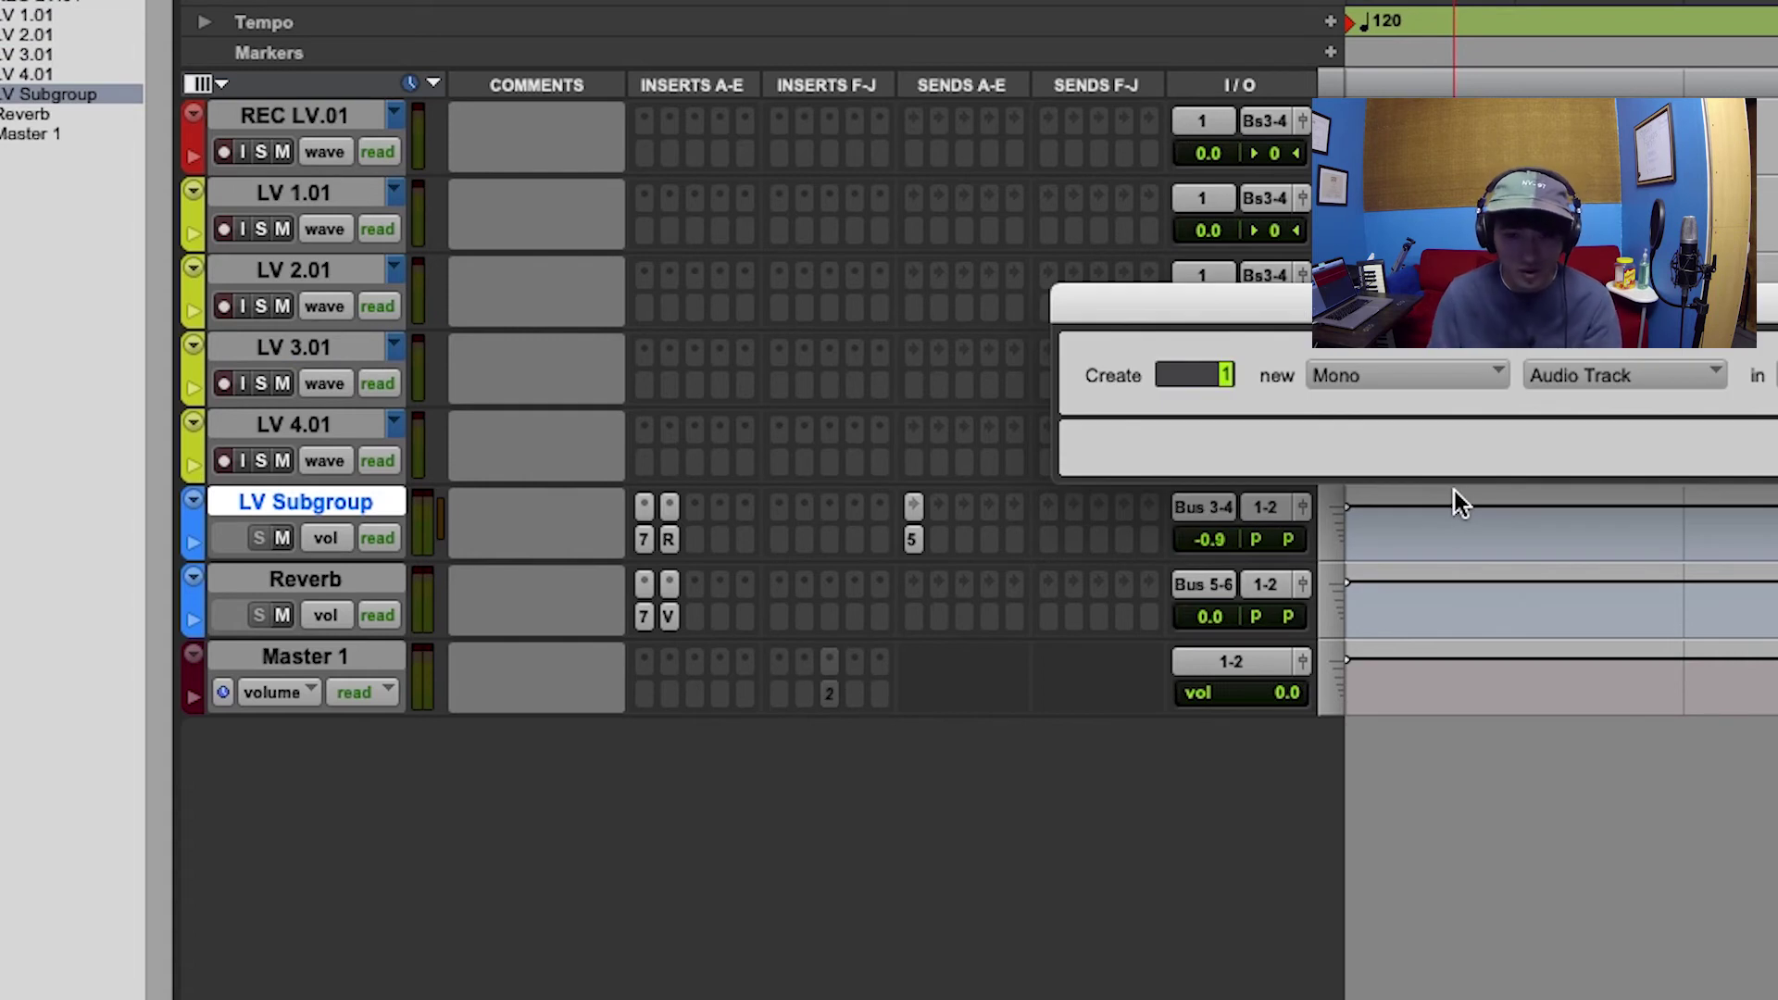
{"action": "type", "text": "4"}
{"action": "key", "text": "Return"}
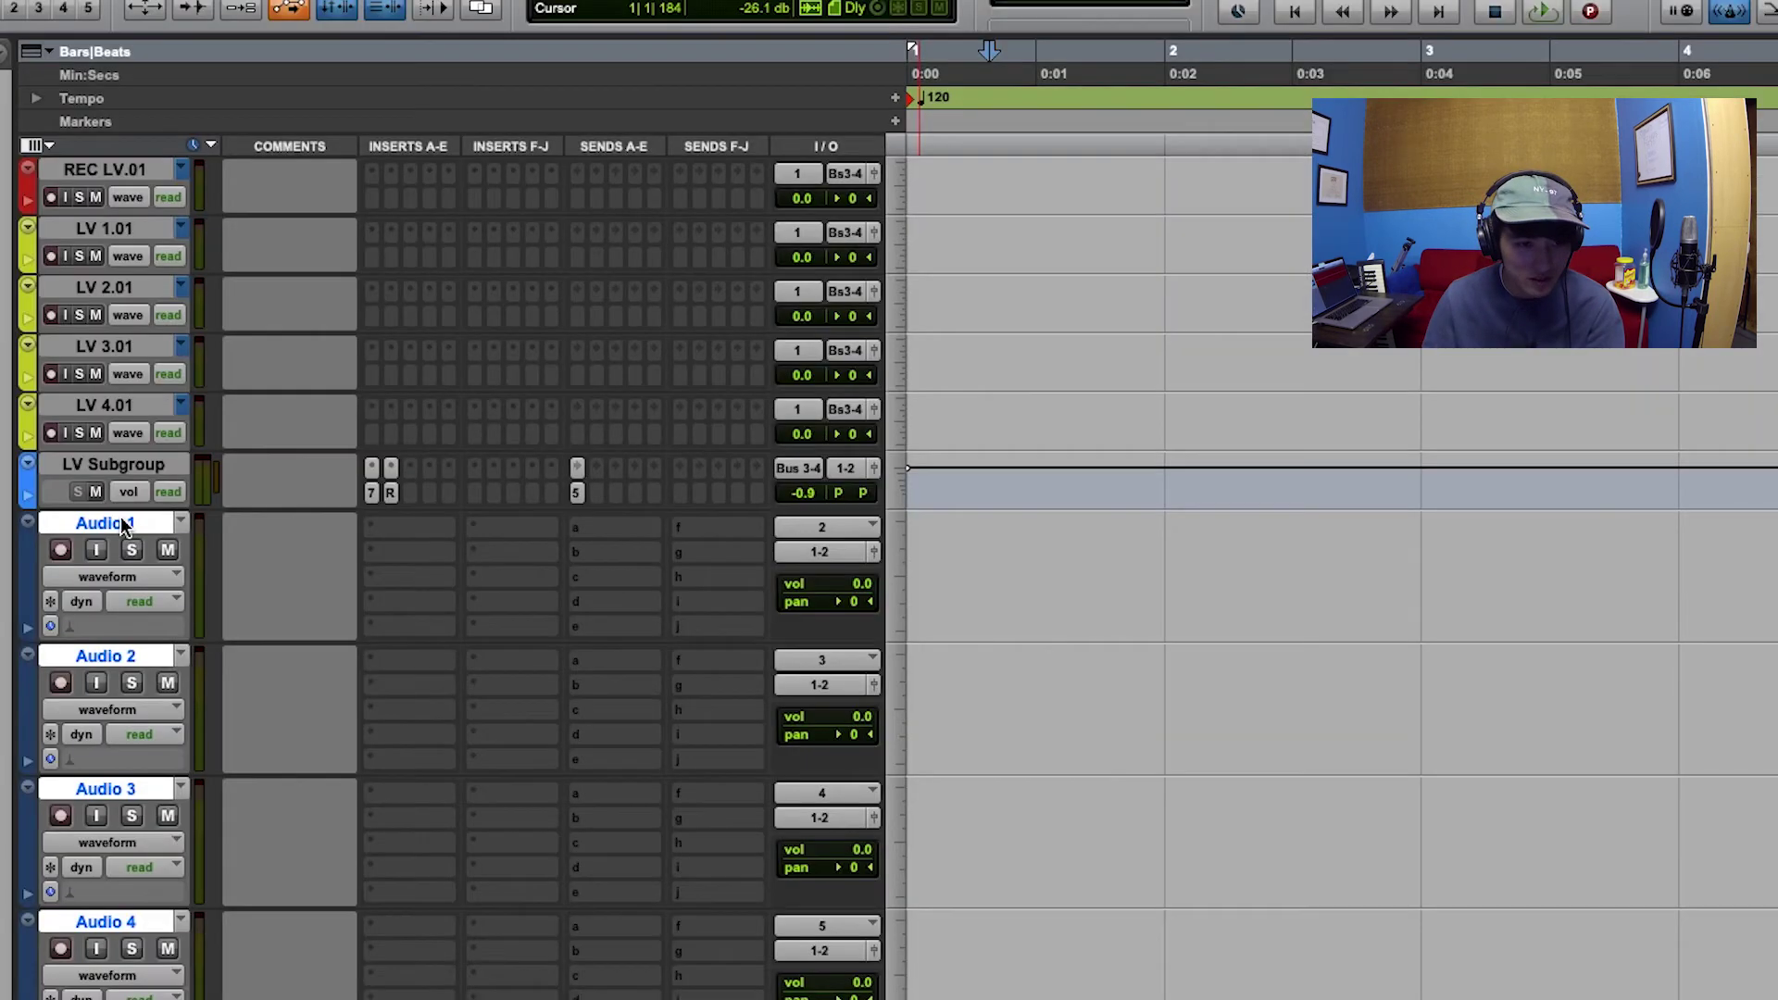
- Rename the first new audio track as REC BGV 1
{"action": "double_click", "coordinate": [319, 579]}
{"action": "type", "text": "REC BGV 1"}
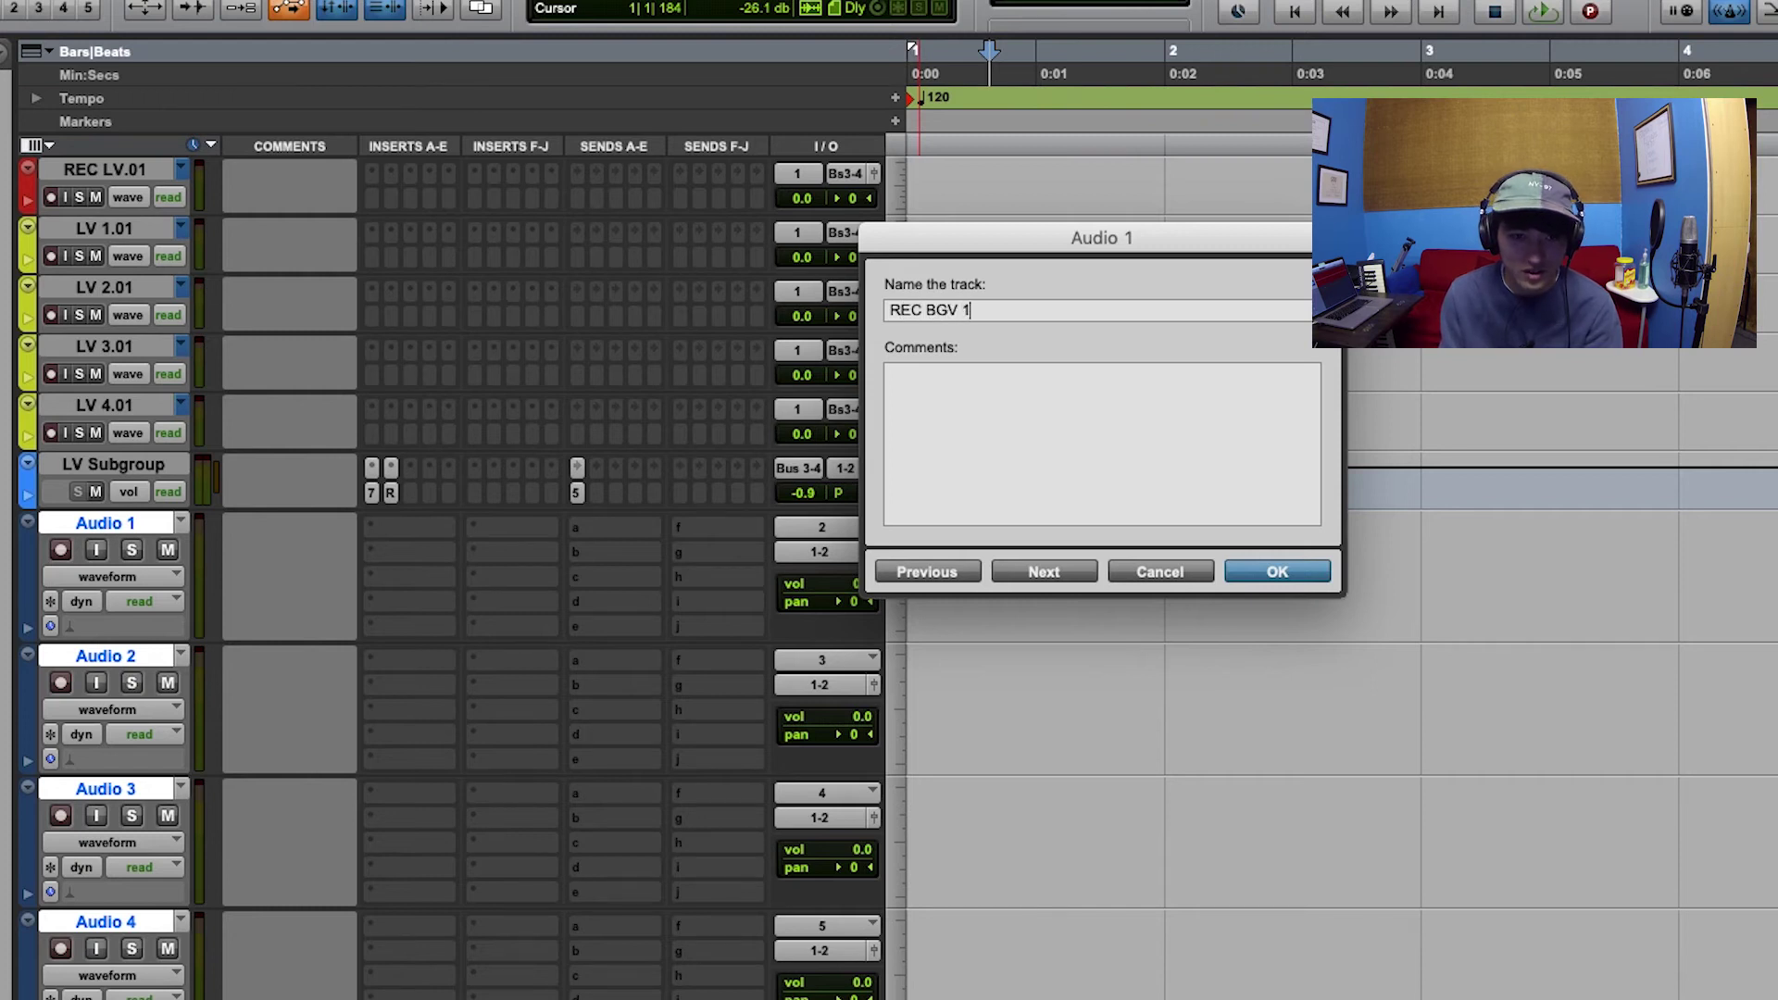
{"action": "key", "text": "Return"}
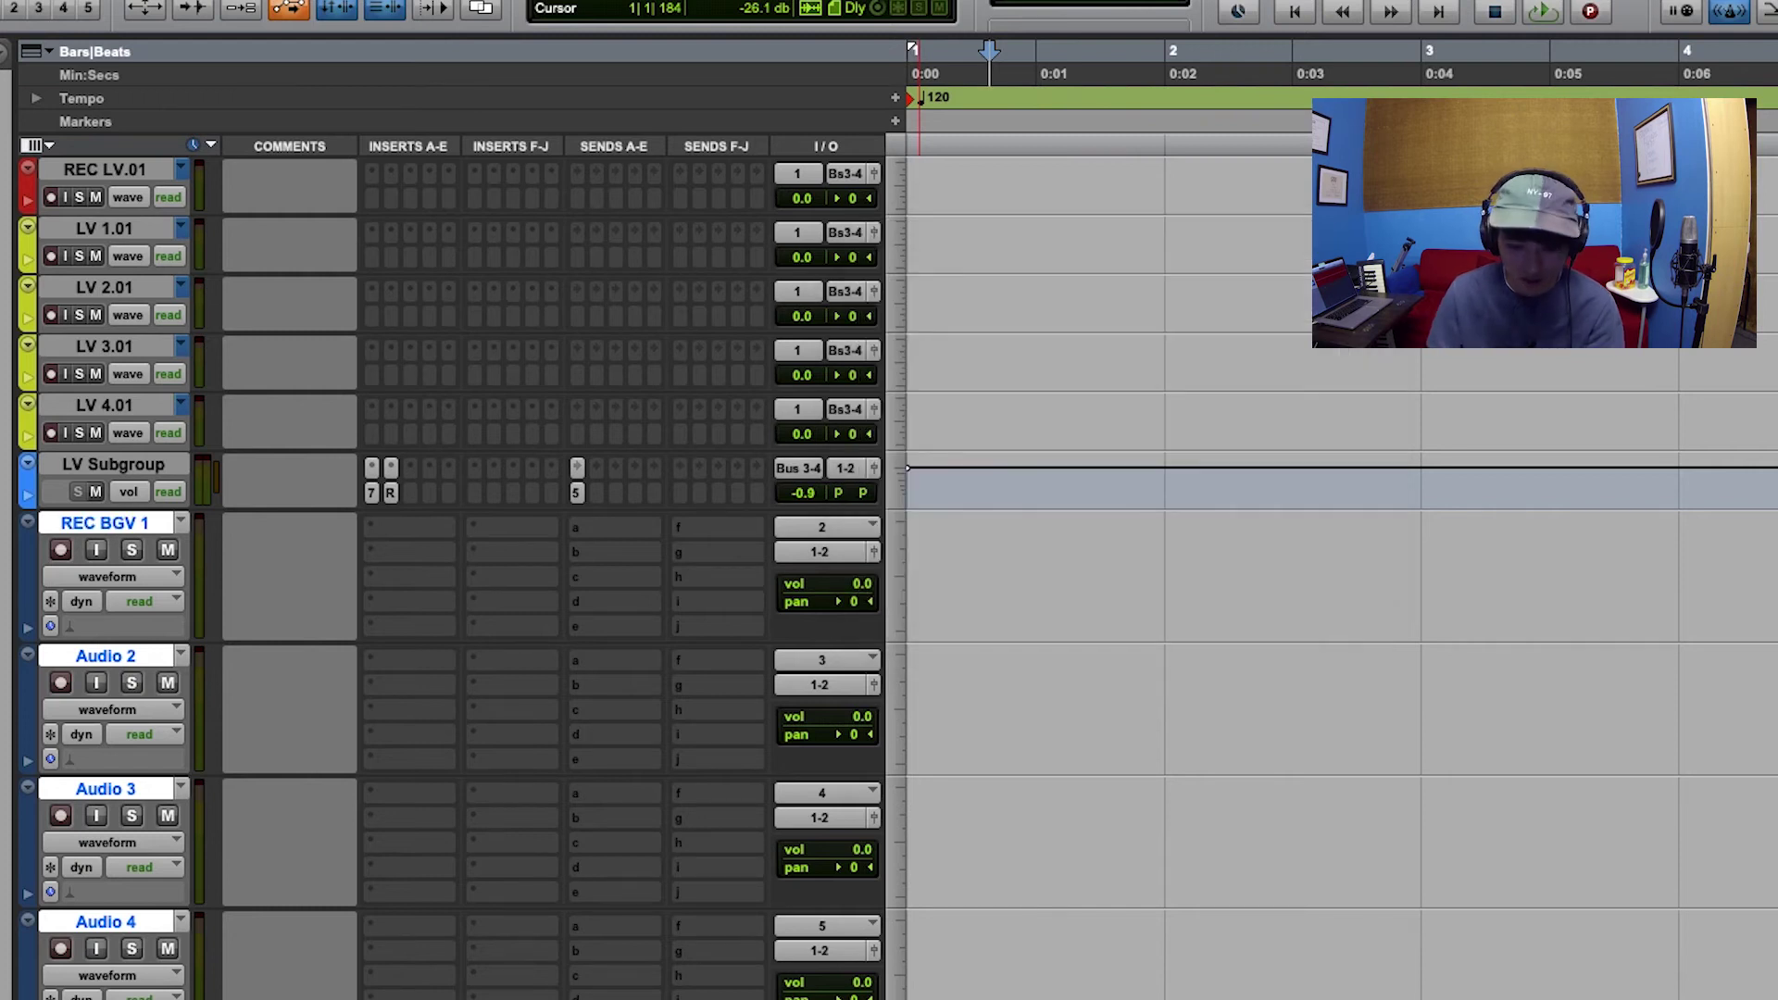
- Rename the remaining three new audio tracks as BGV 1, BGV 2 and BGV 3
{"action": "double_click", "coordinate": [86, 656]}
{"action": "type", "text": "BGV 1"}
{"action": "key", "text": "super+a"}
{"action": "key", "text": "super+c"}
{"action": "key", "text": "super+Right"}
{"action": "key", "text": "super+v"}
{"action": "key", "text": "BackSpace"}
{"action": "type", "text": "2"}
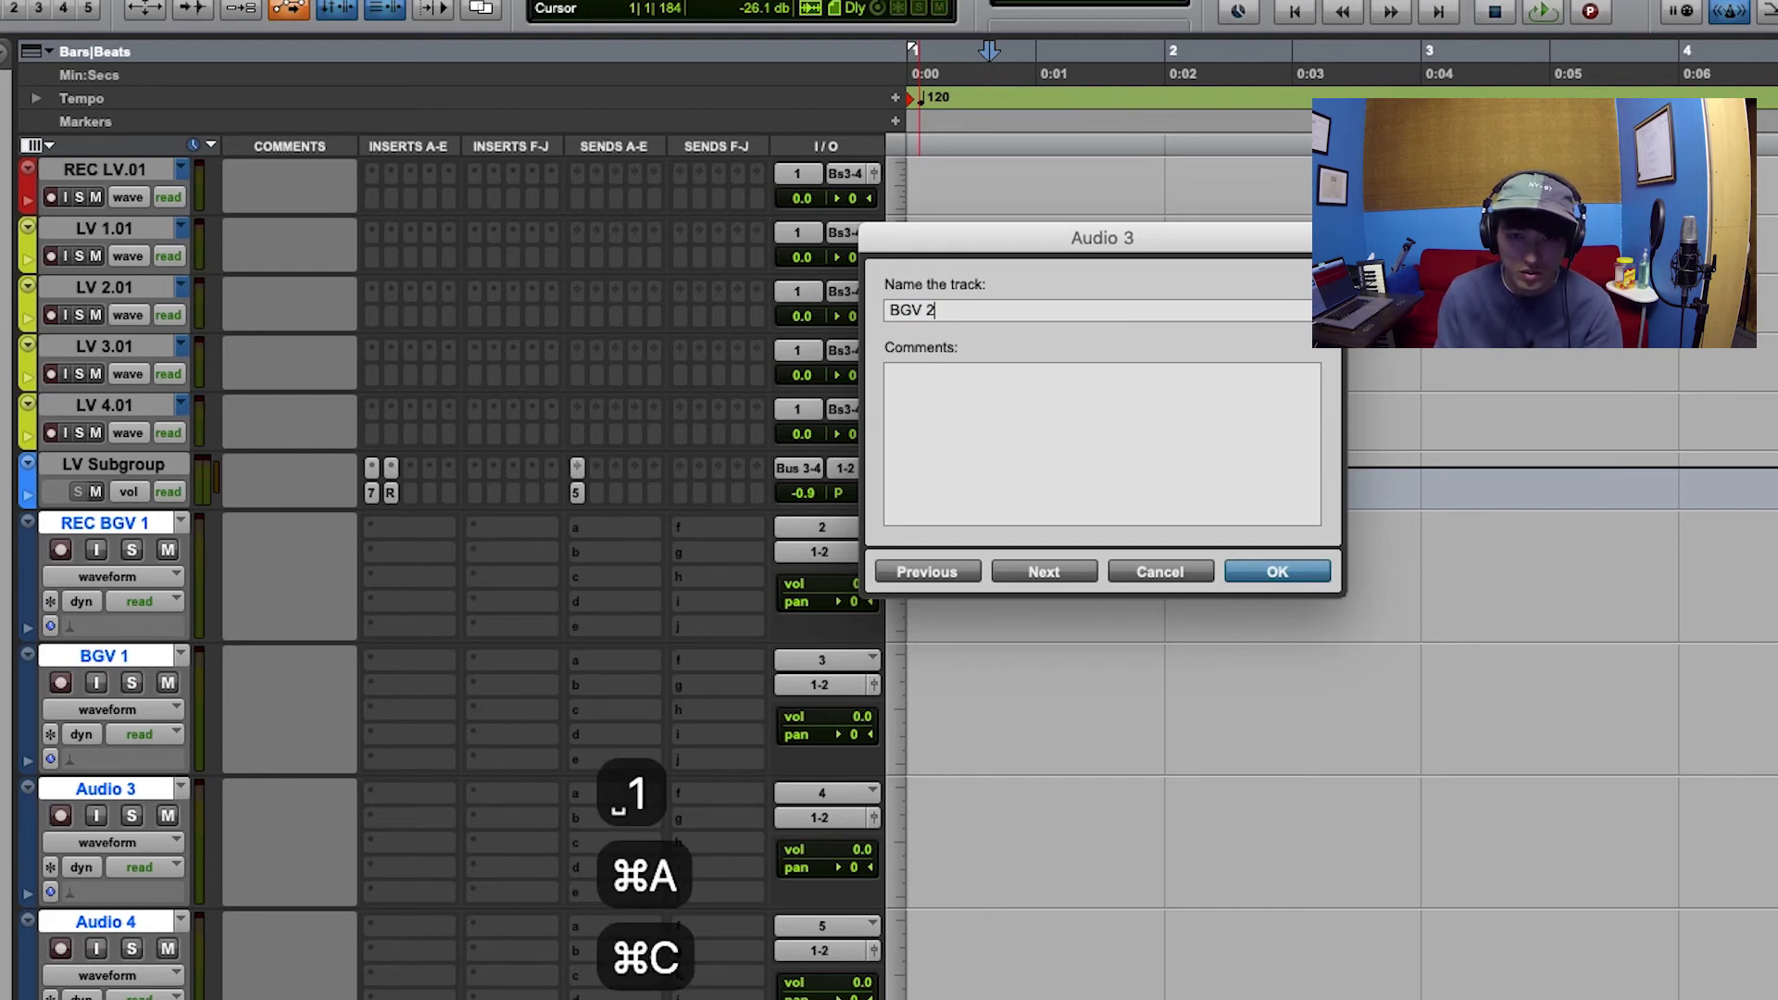
{"action": "key", "text": "super+Right"}
{"action": "key", "text": "super+v"}
{"action": "key", "text": "BackSpace"}
{"action": "type", "text": "3"}
{"action": "key", "text": "Return"}
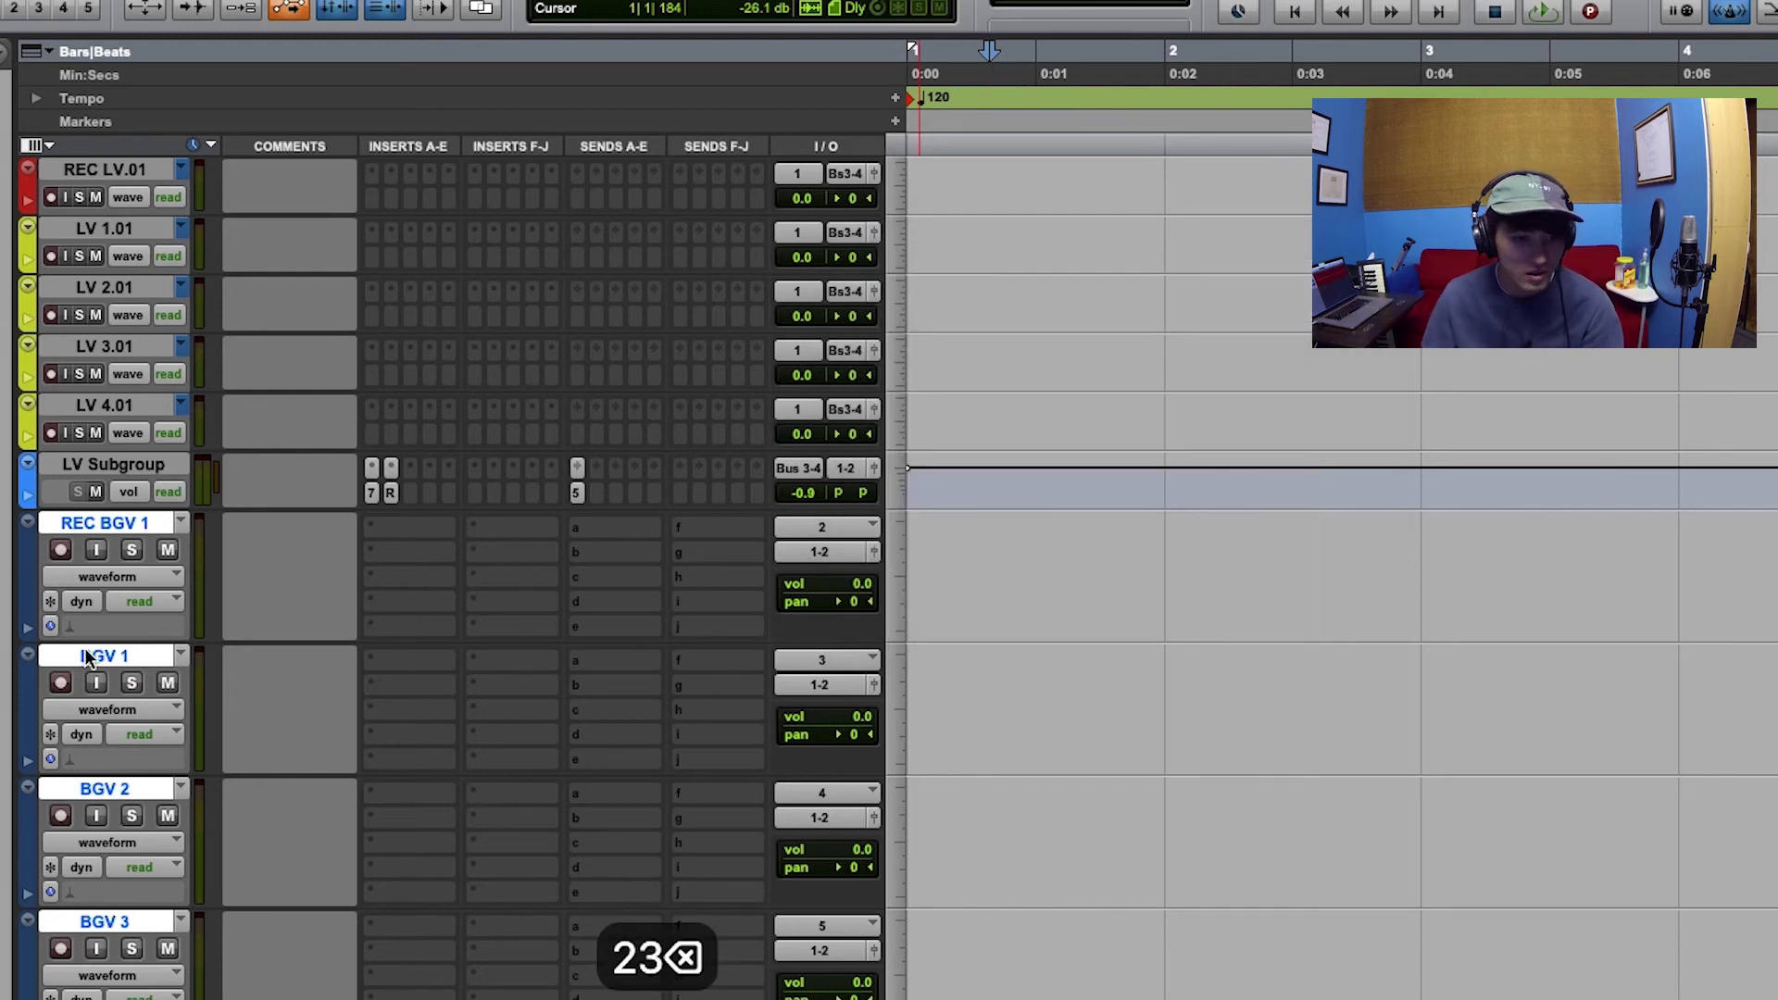
- Colour the REC BGV 1 track red and the BGV 1 to BGV 3 tracks golden orange
{"action": "left_click", "coordinate": [104, 523]}
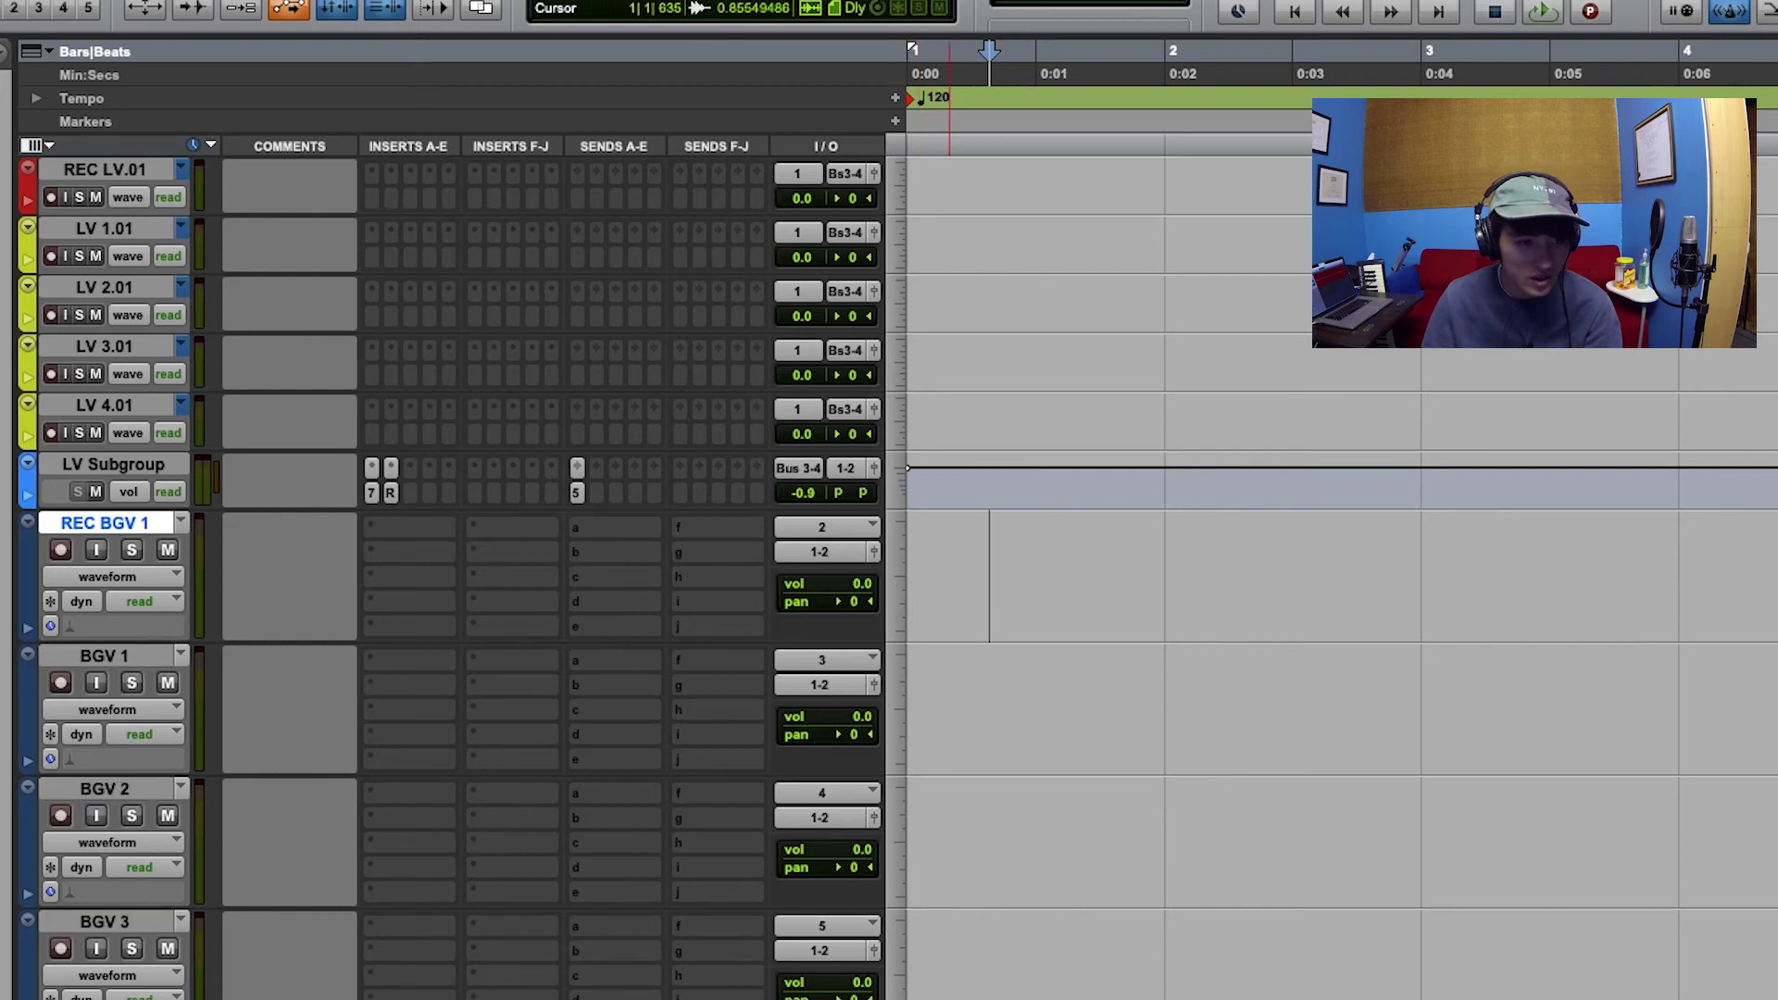
{"action": "double_click", "coordinate": [26, 572]}
{"action": "left_click", "coordinate": [922, 304]}
{"action": "left_click", "coordinate": [132, 657]}
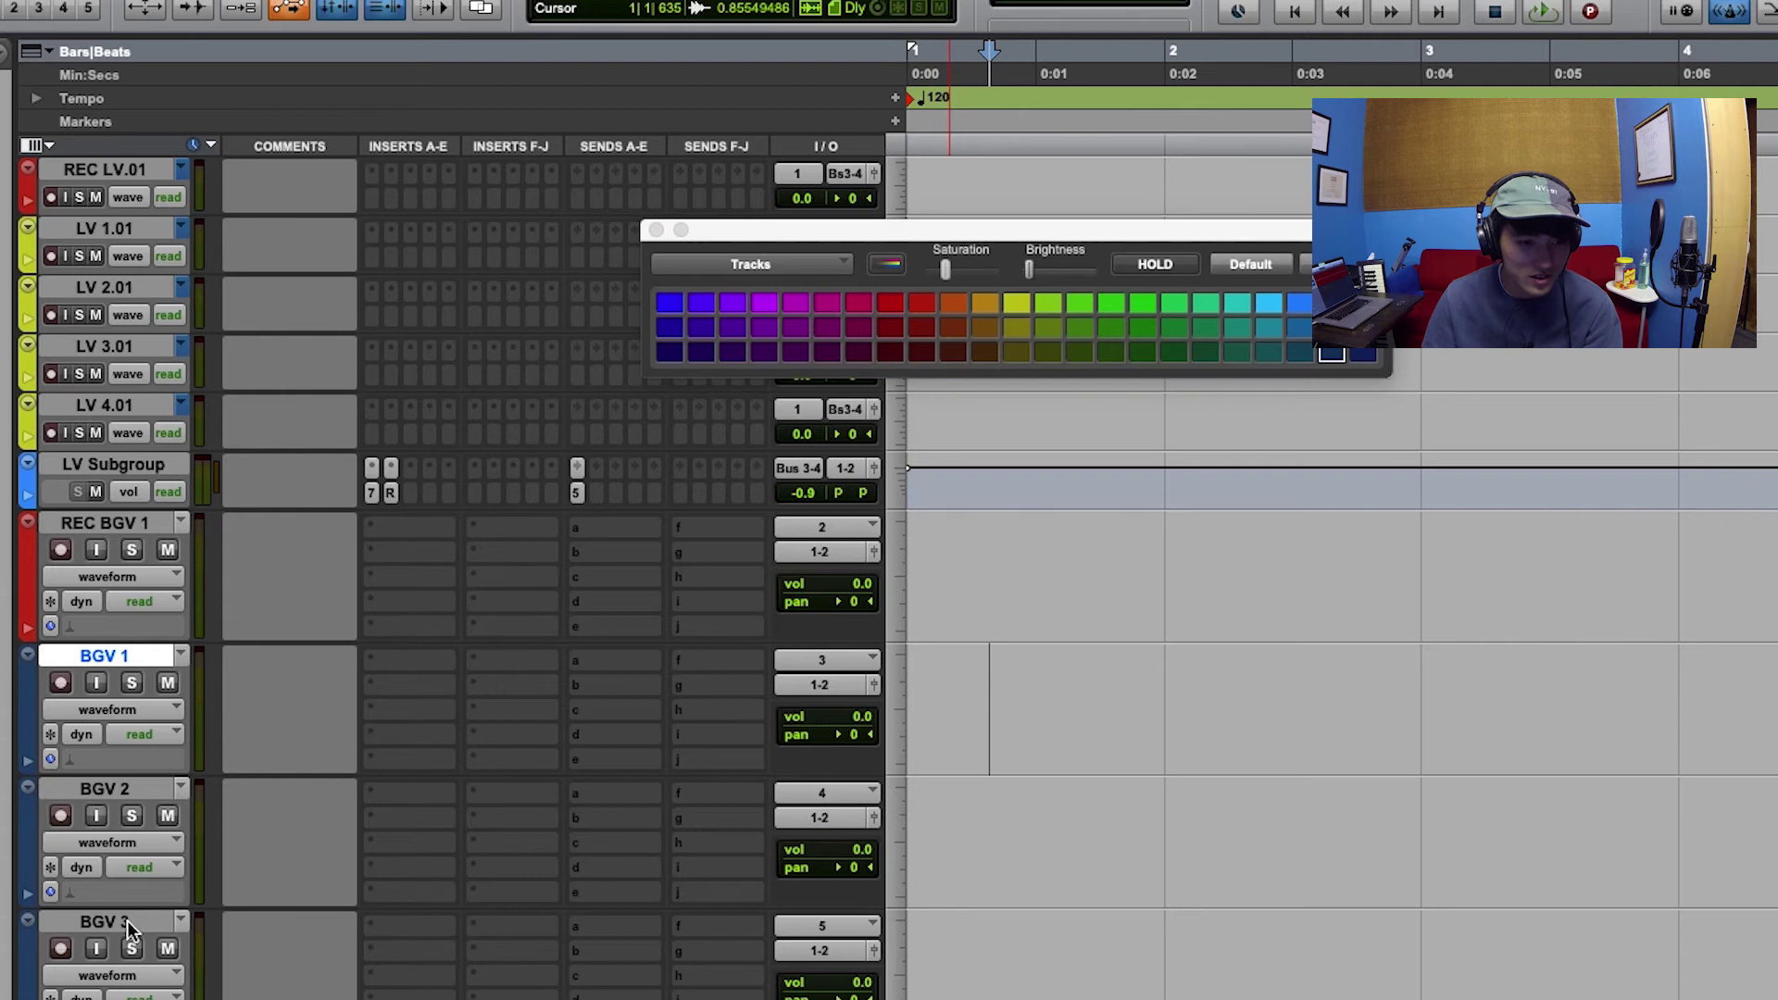
{"action": "left_click", "coordinate": [130, 924], "text": "shift"}
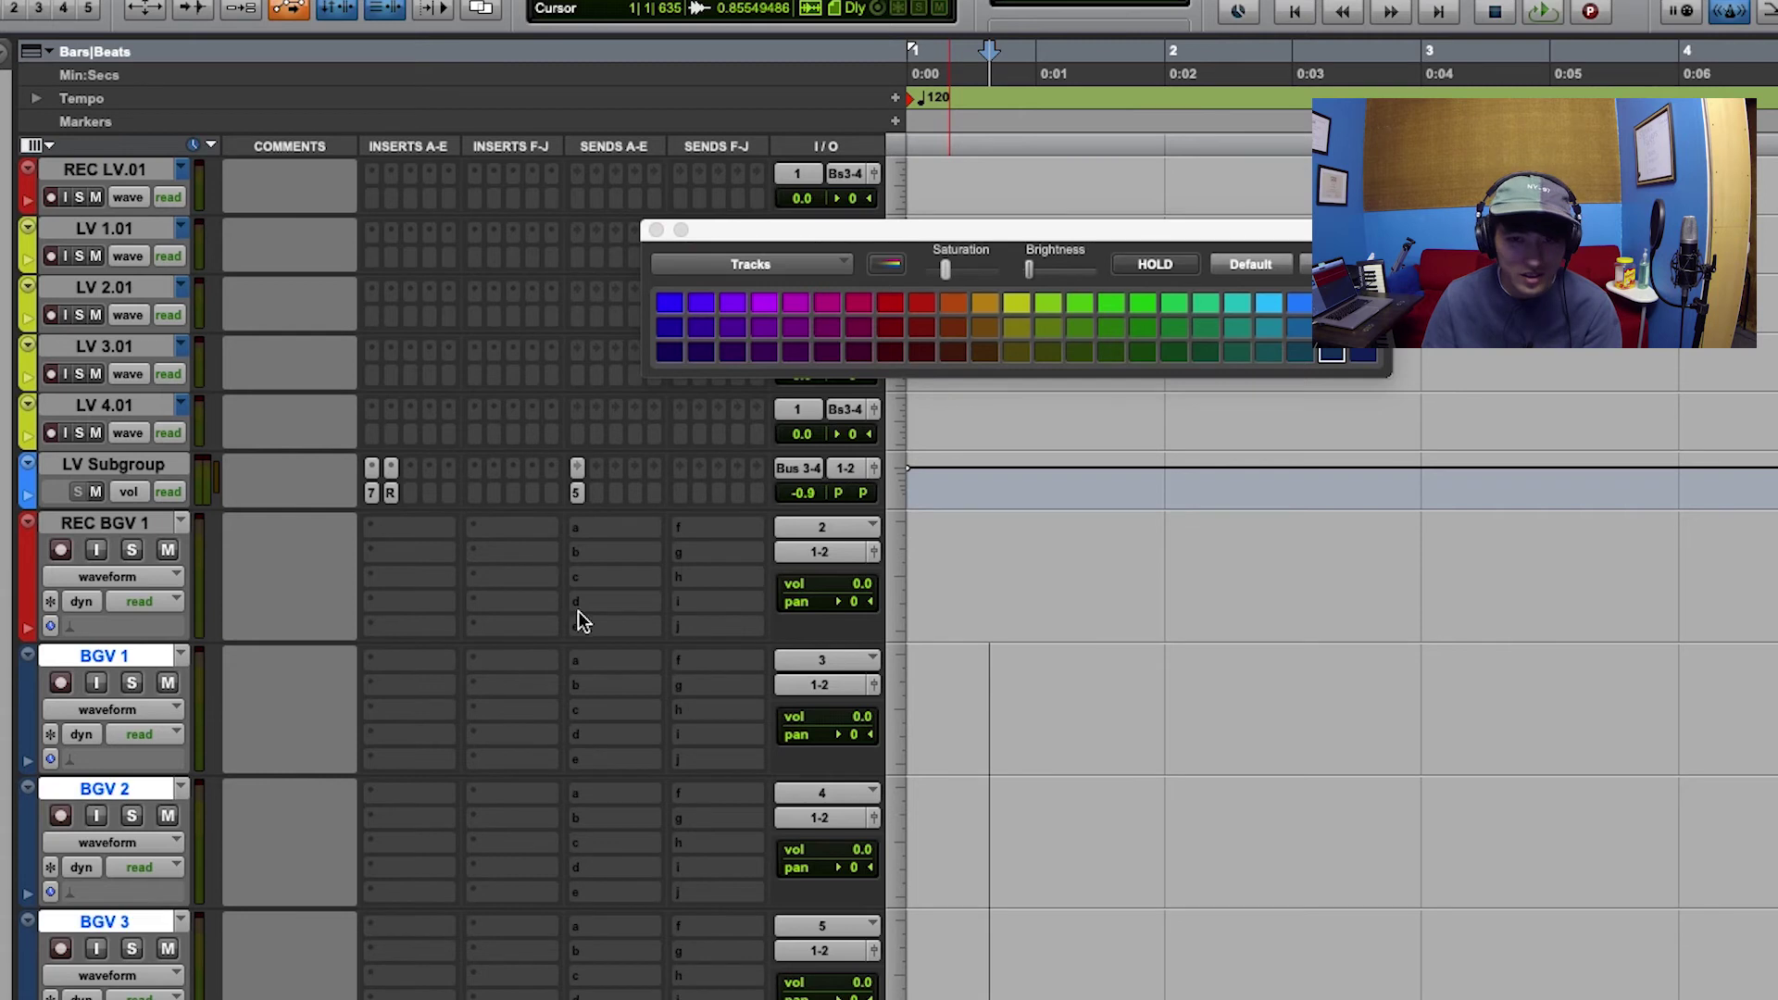
{"action": "left_click", "coordinate": [981, 311]}
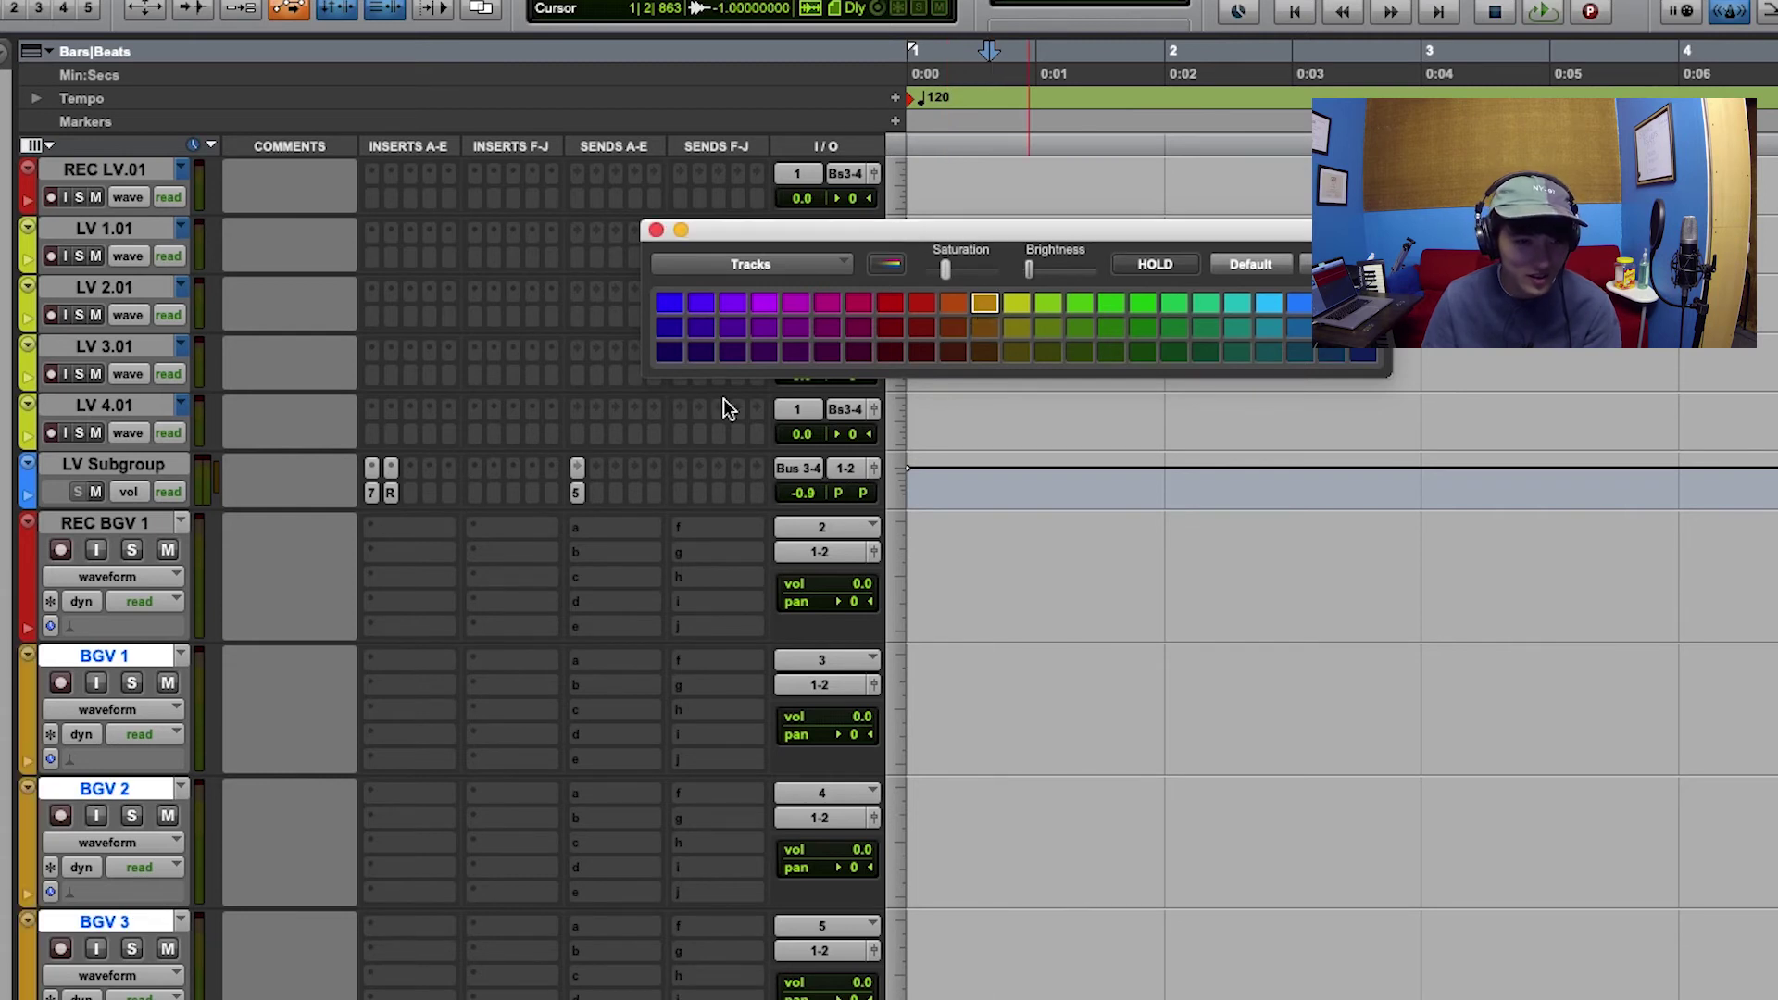
- Route the outputs of all four BGV tracks to a new stereo Aux Input track named BGV Subgroup
{"action": "left_click", "coordinate": [116, 523]}
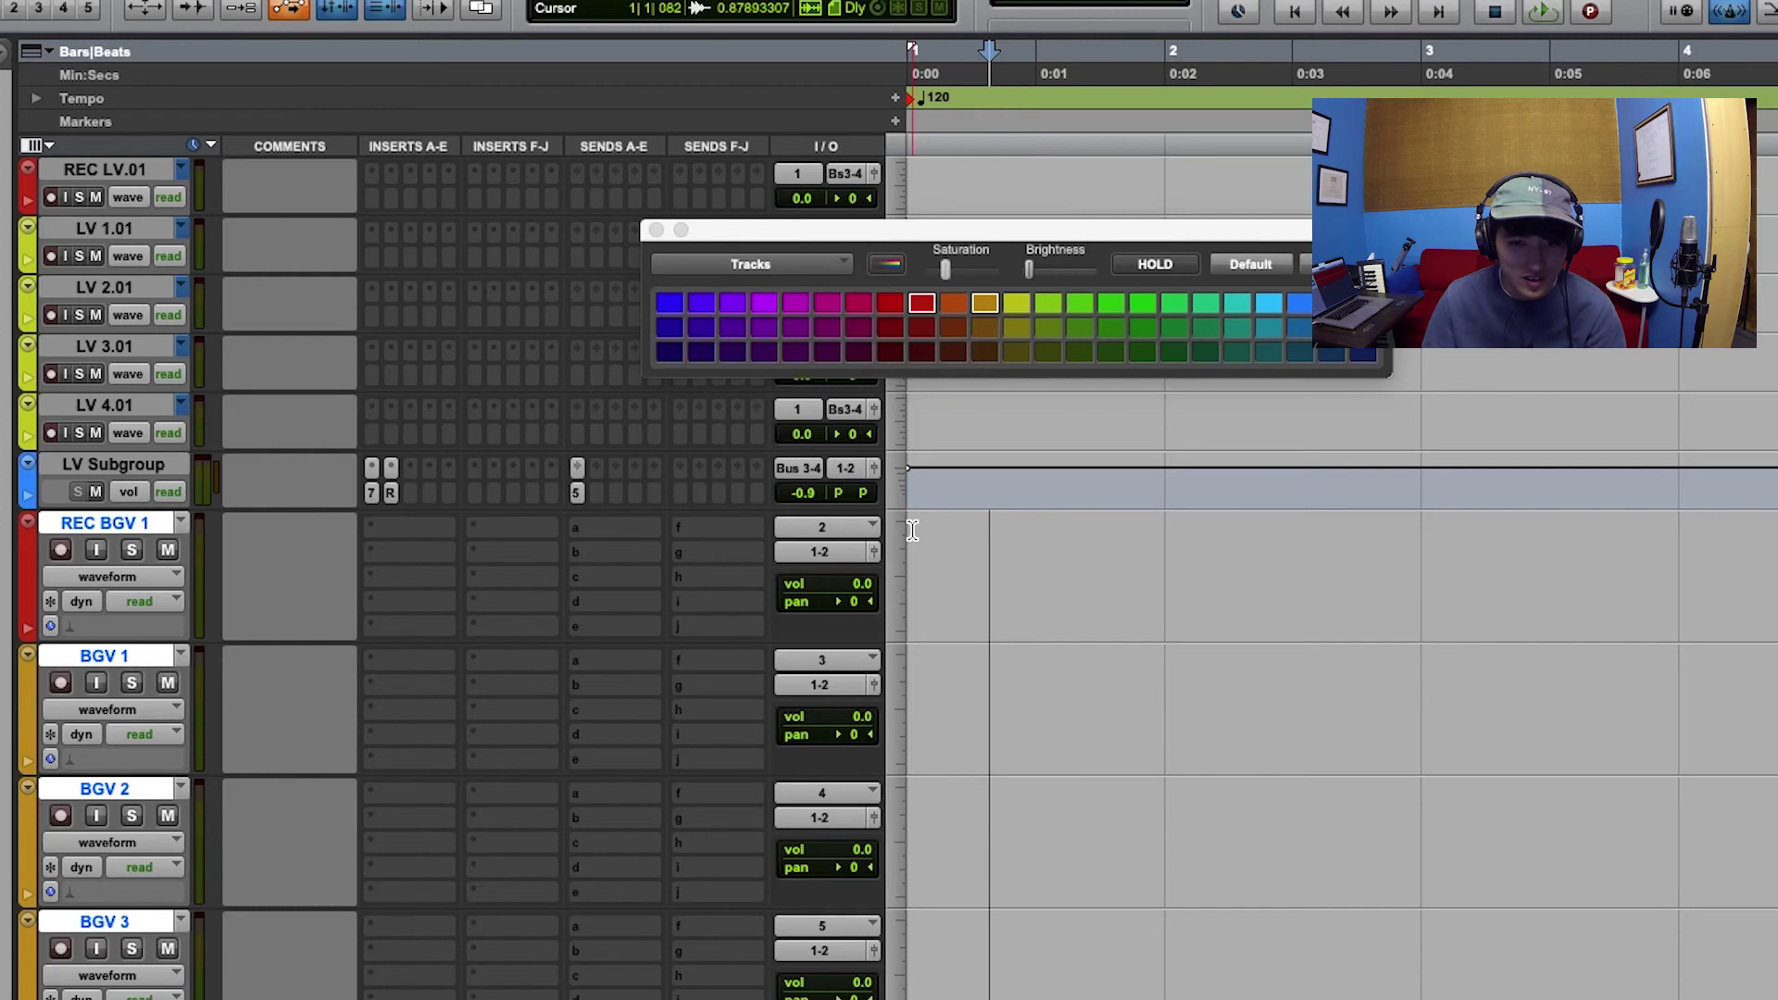
{"action": "left_click", "coordinate": [833, 552]}
{"action": "mouse_move", "coordinate": [918, 586]}
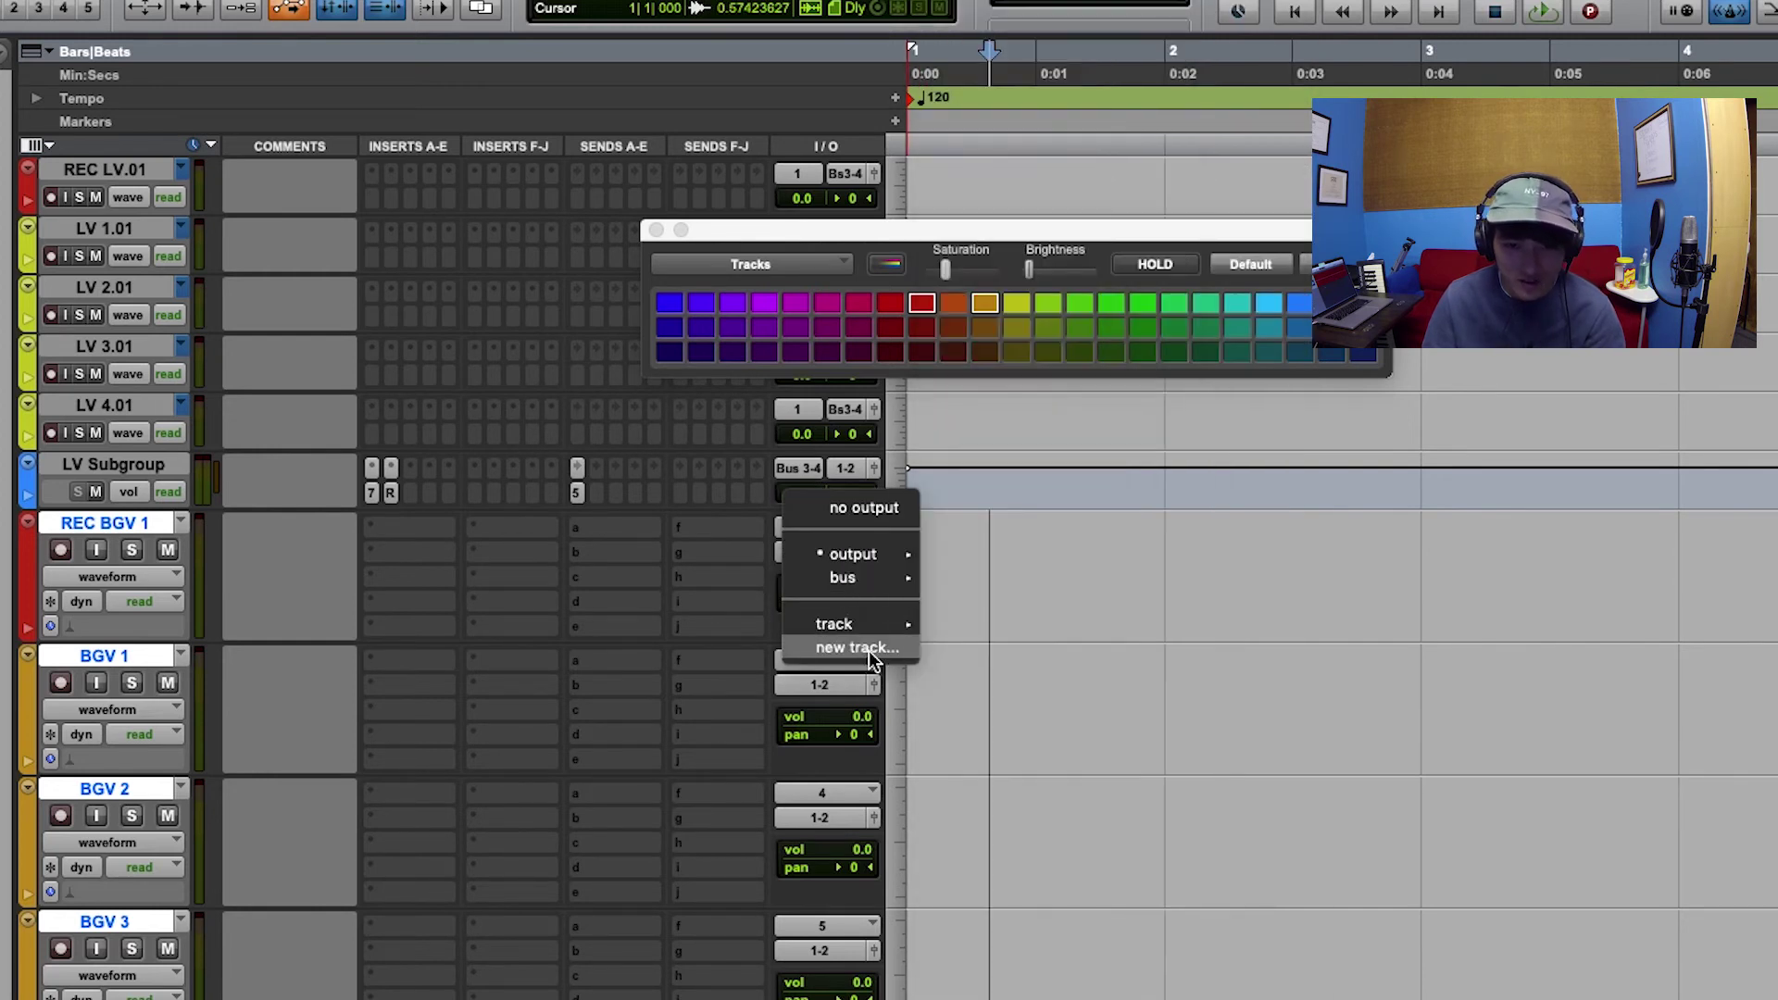
{"action": "left_click", "coordinate": [870, 652]}
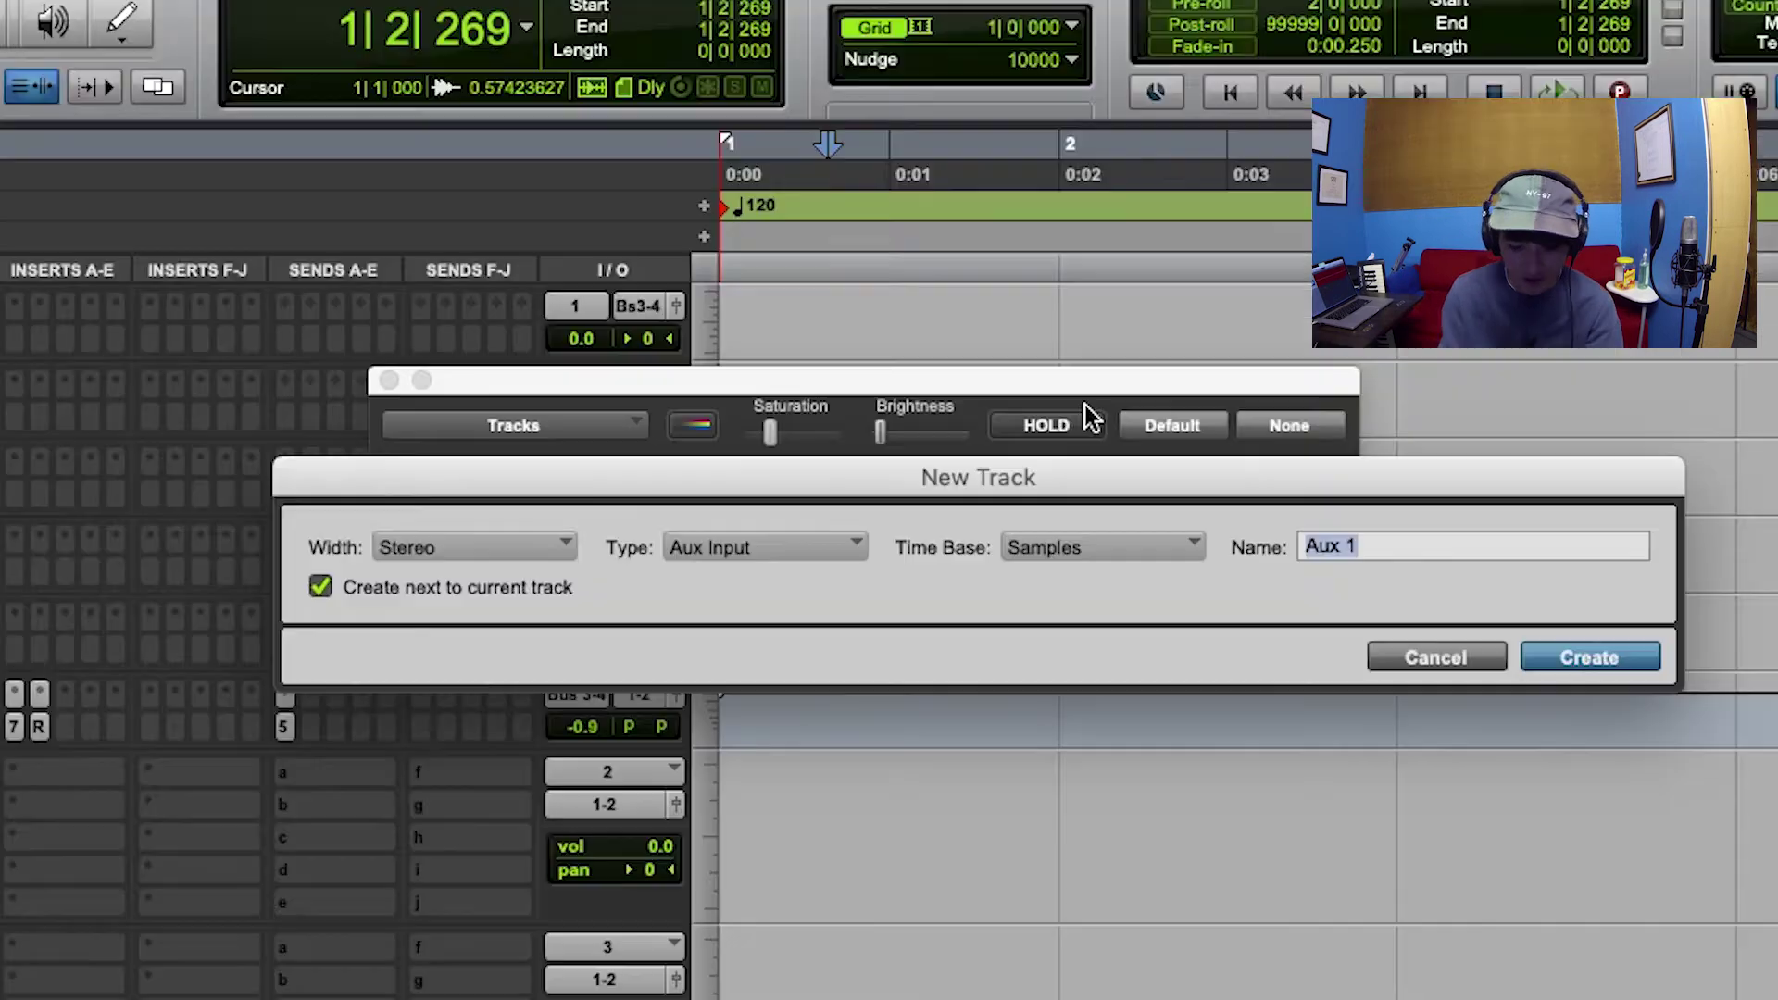
{"action": "type", "text": "BGV B"}
{"action": "key", "text": "BackSpace"}
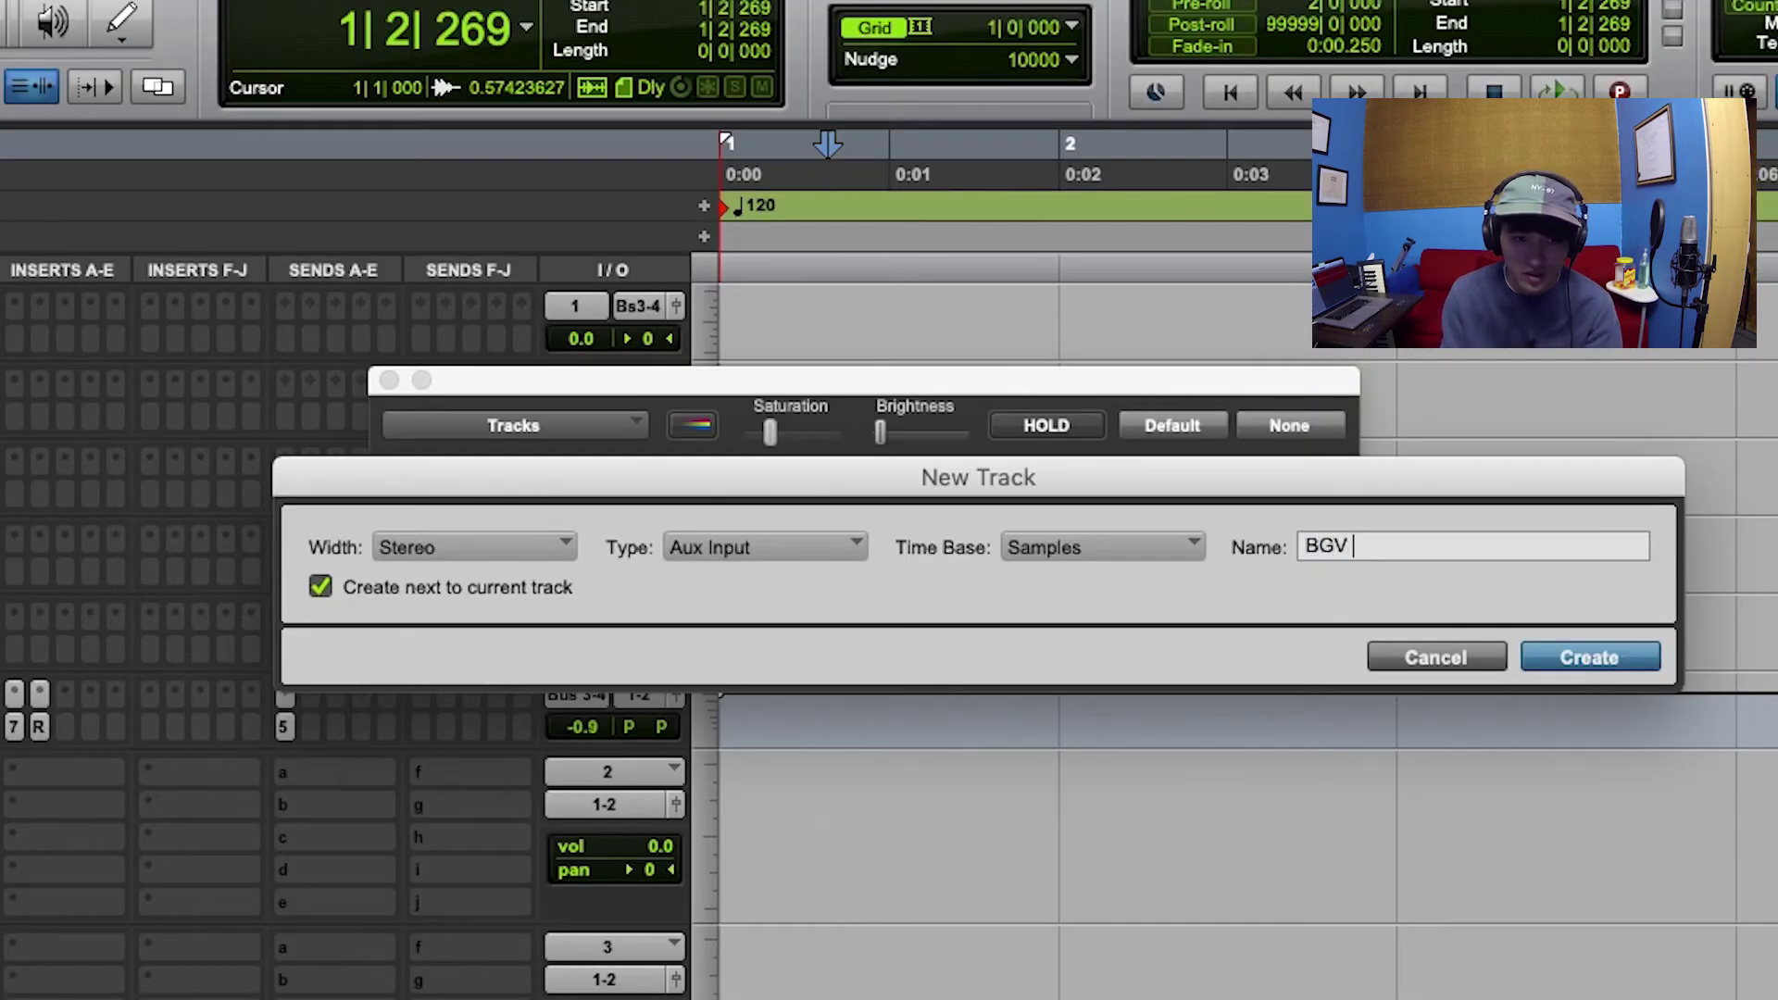
{"action": "type", "text": "Subgroup"}
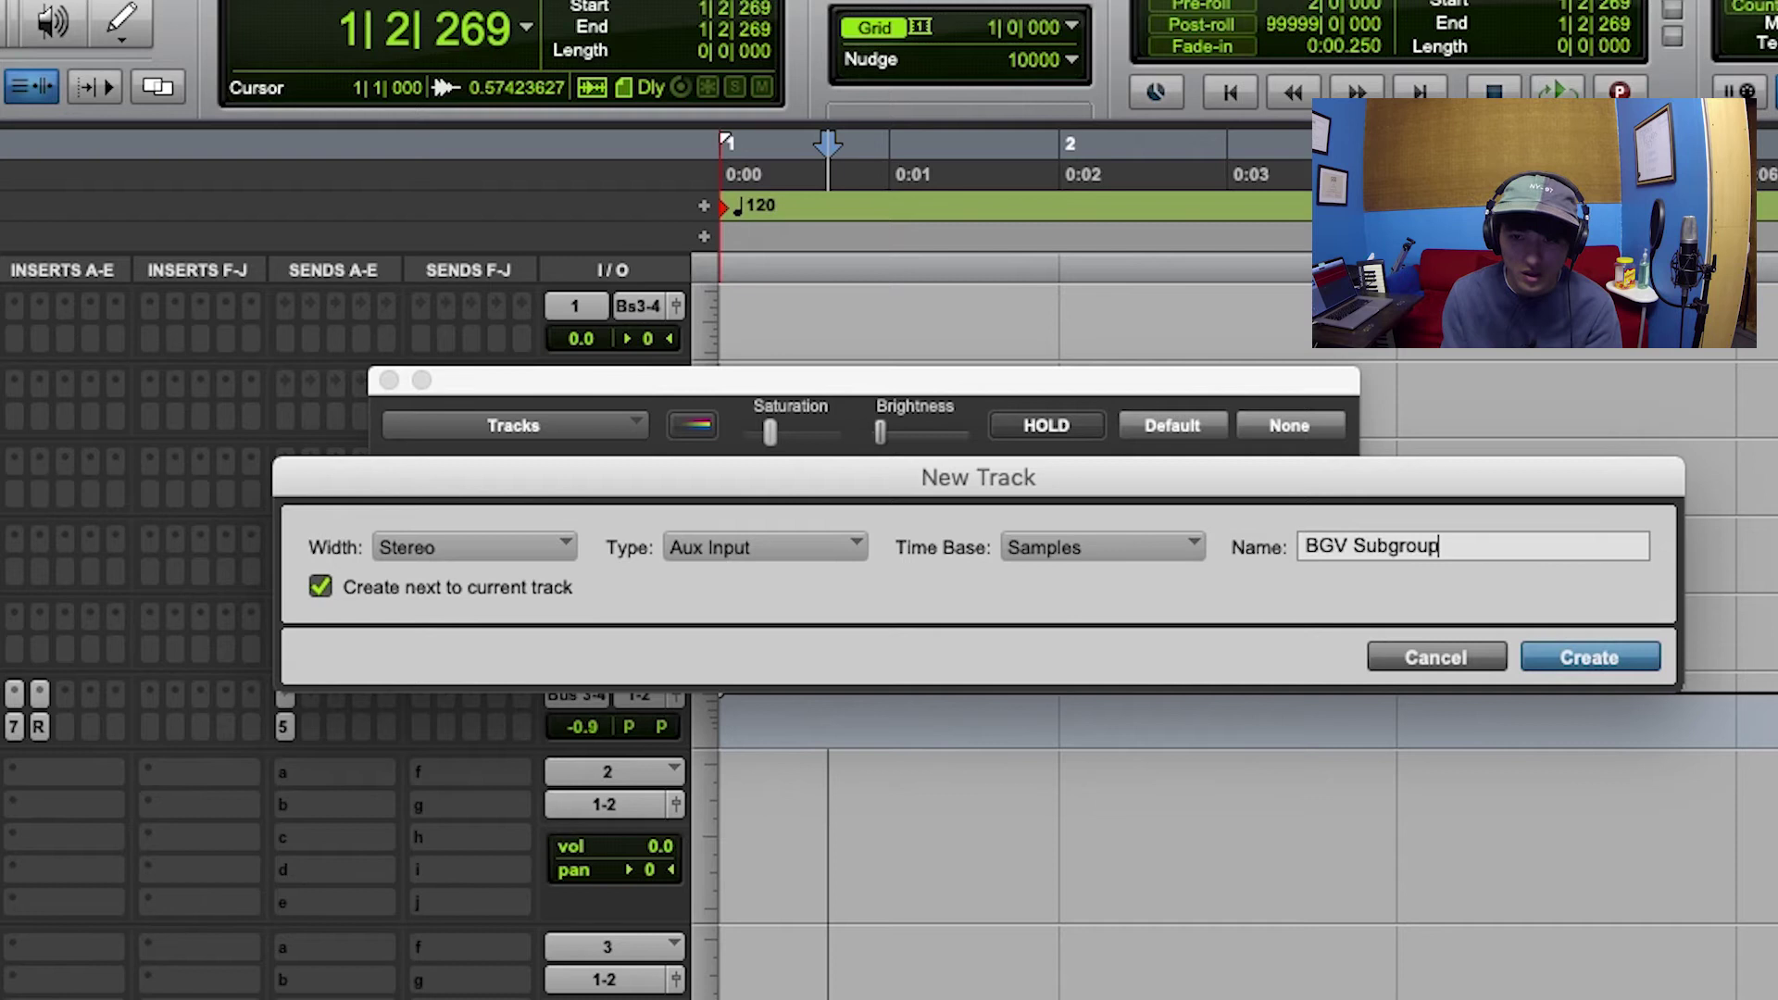
{"action": "key", "text": "Return"}
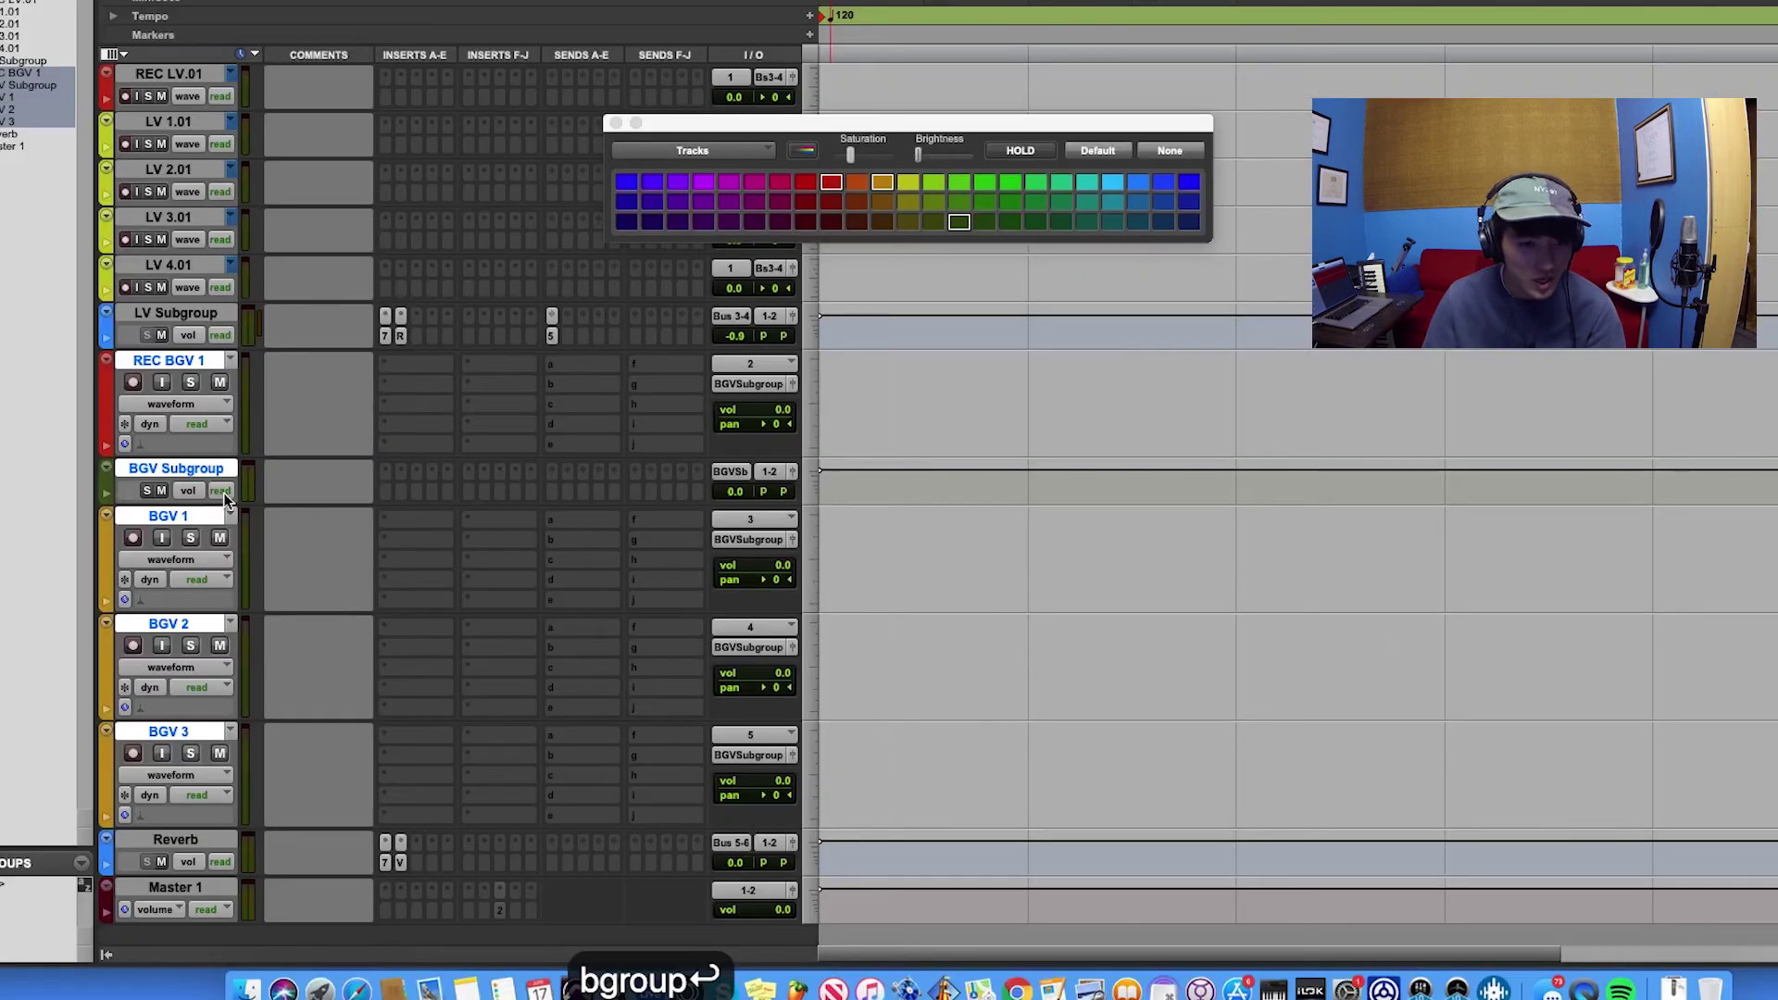
- Move the BGV Subgroup track below BGV 3, just above the Reverb track
{"action": "left_click_drag", "start_coordinate": [219, 469], "coordinate": [331, 807]}
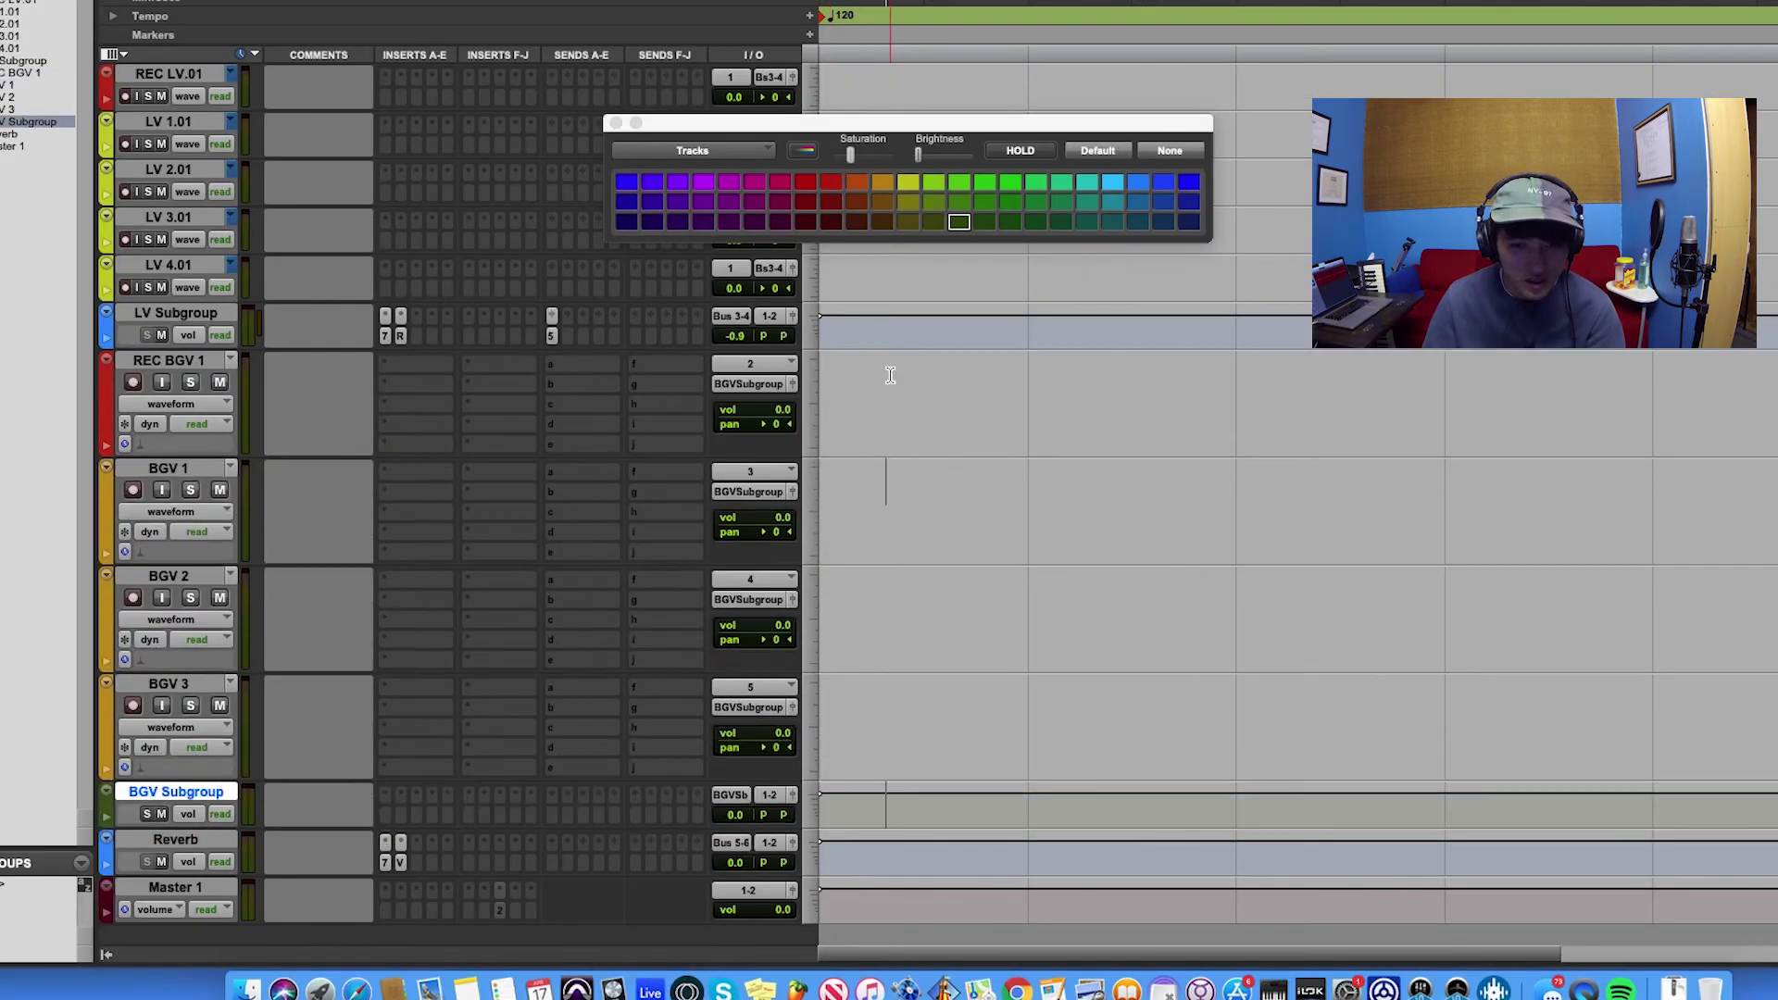
{"action": "left_click", "coordinate": [622, 851]}
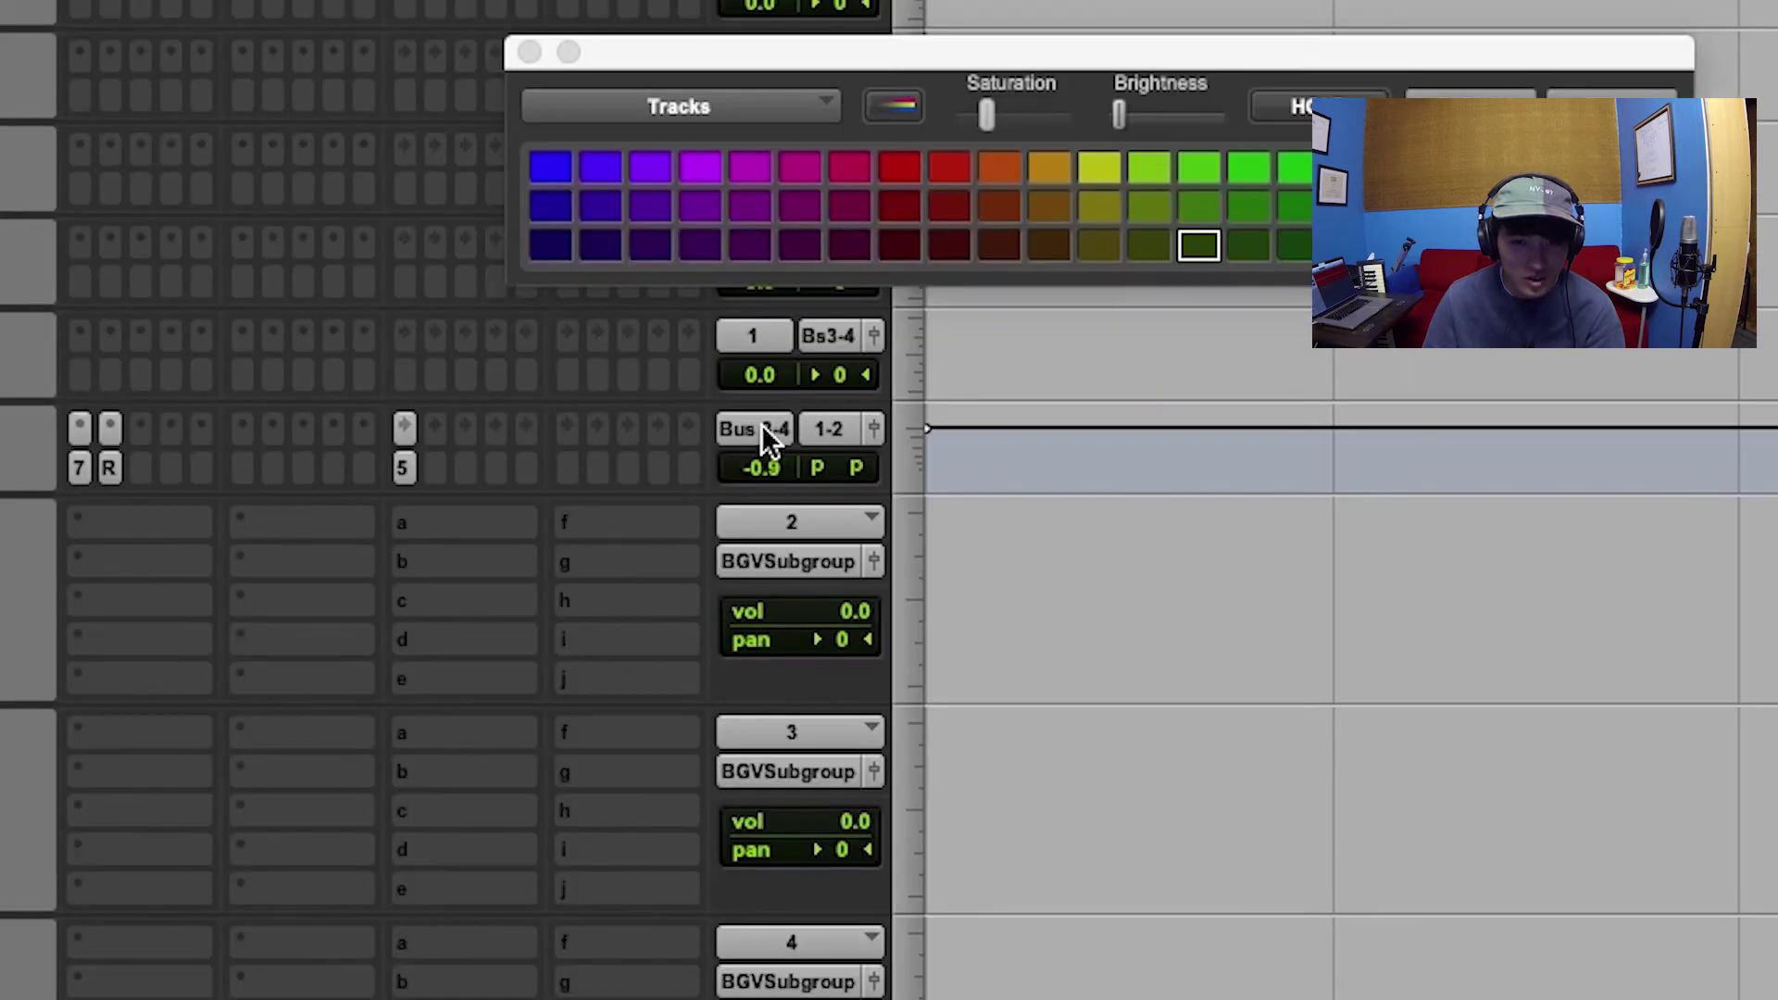
- Rename Bus 3-4, the LV Subgroup's input bus, as LV Bus
{"action": "right_click", "coordinate": [762, 428]}
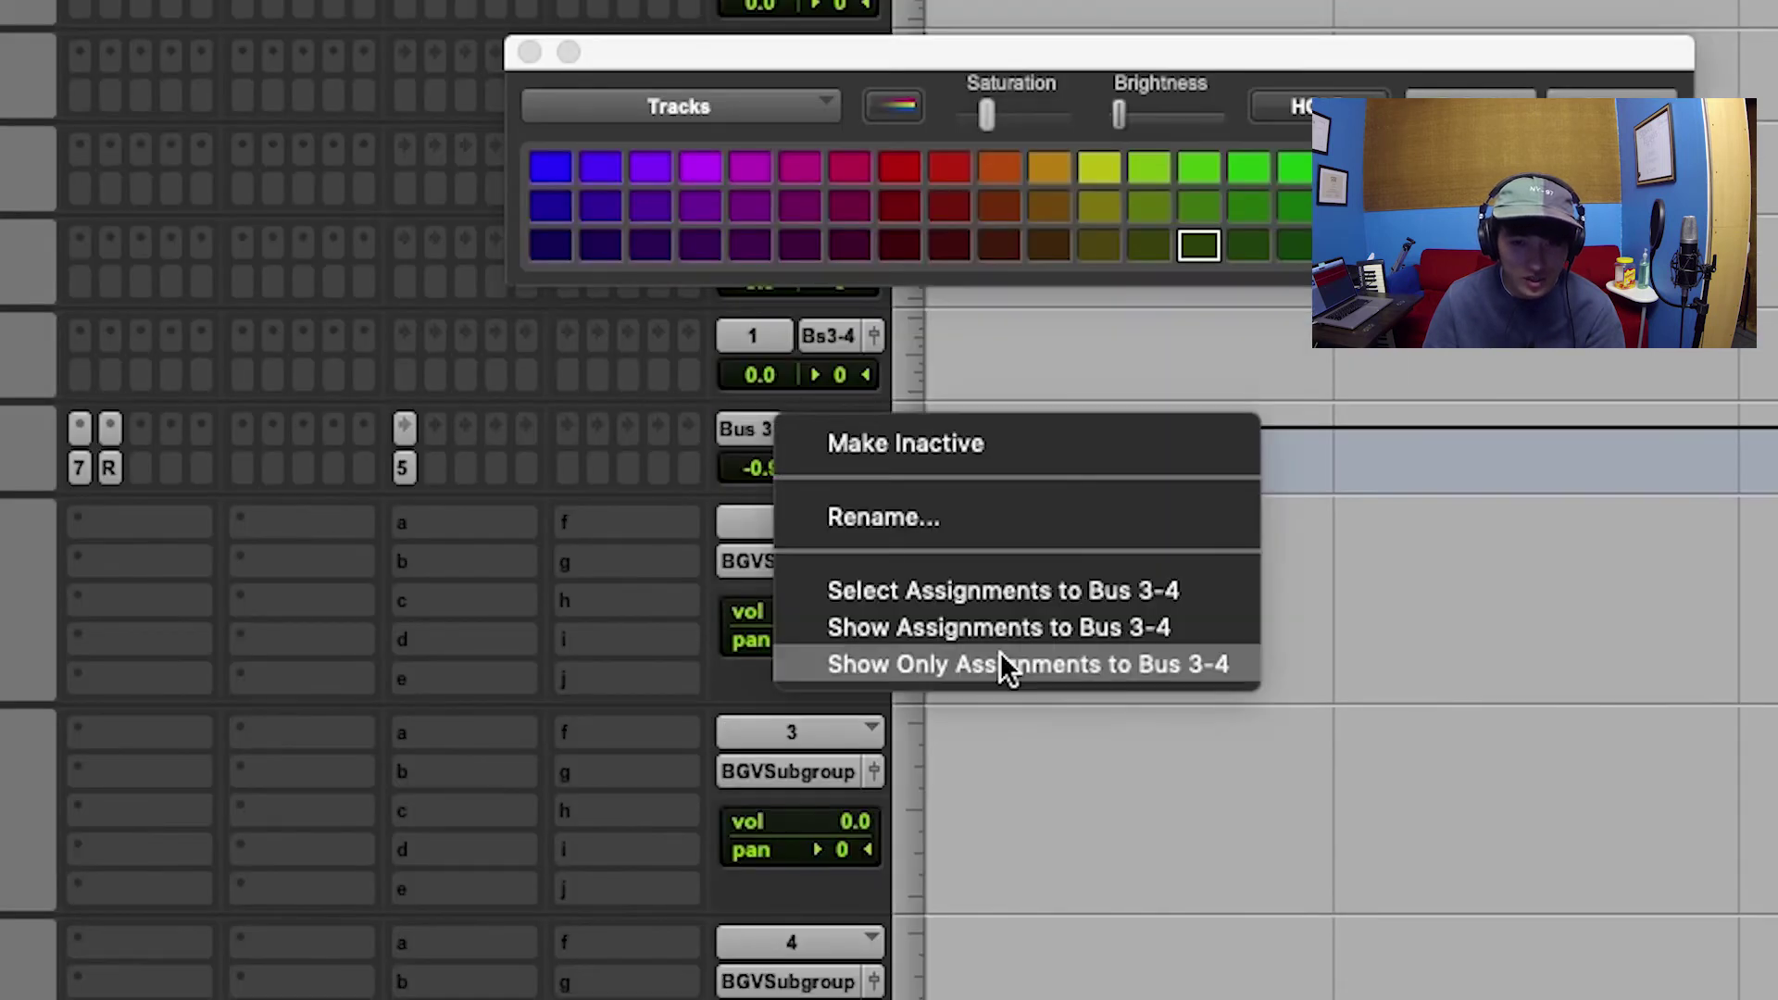
{"action": "left_click", "coordinate": [1032, 531]}
{"action": "type", "text": "LV Bus"}
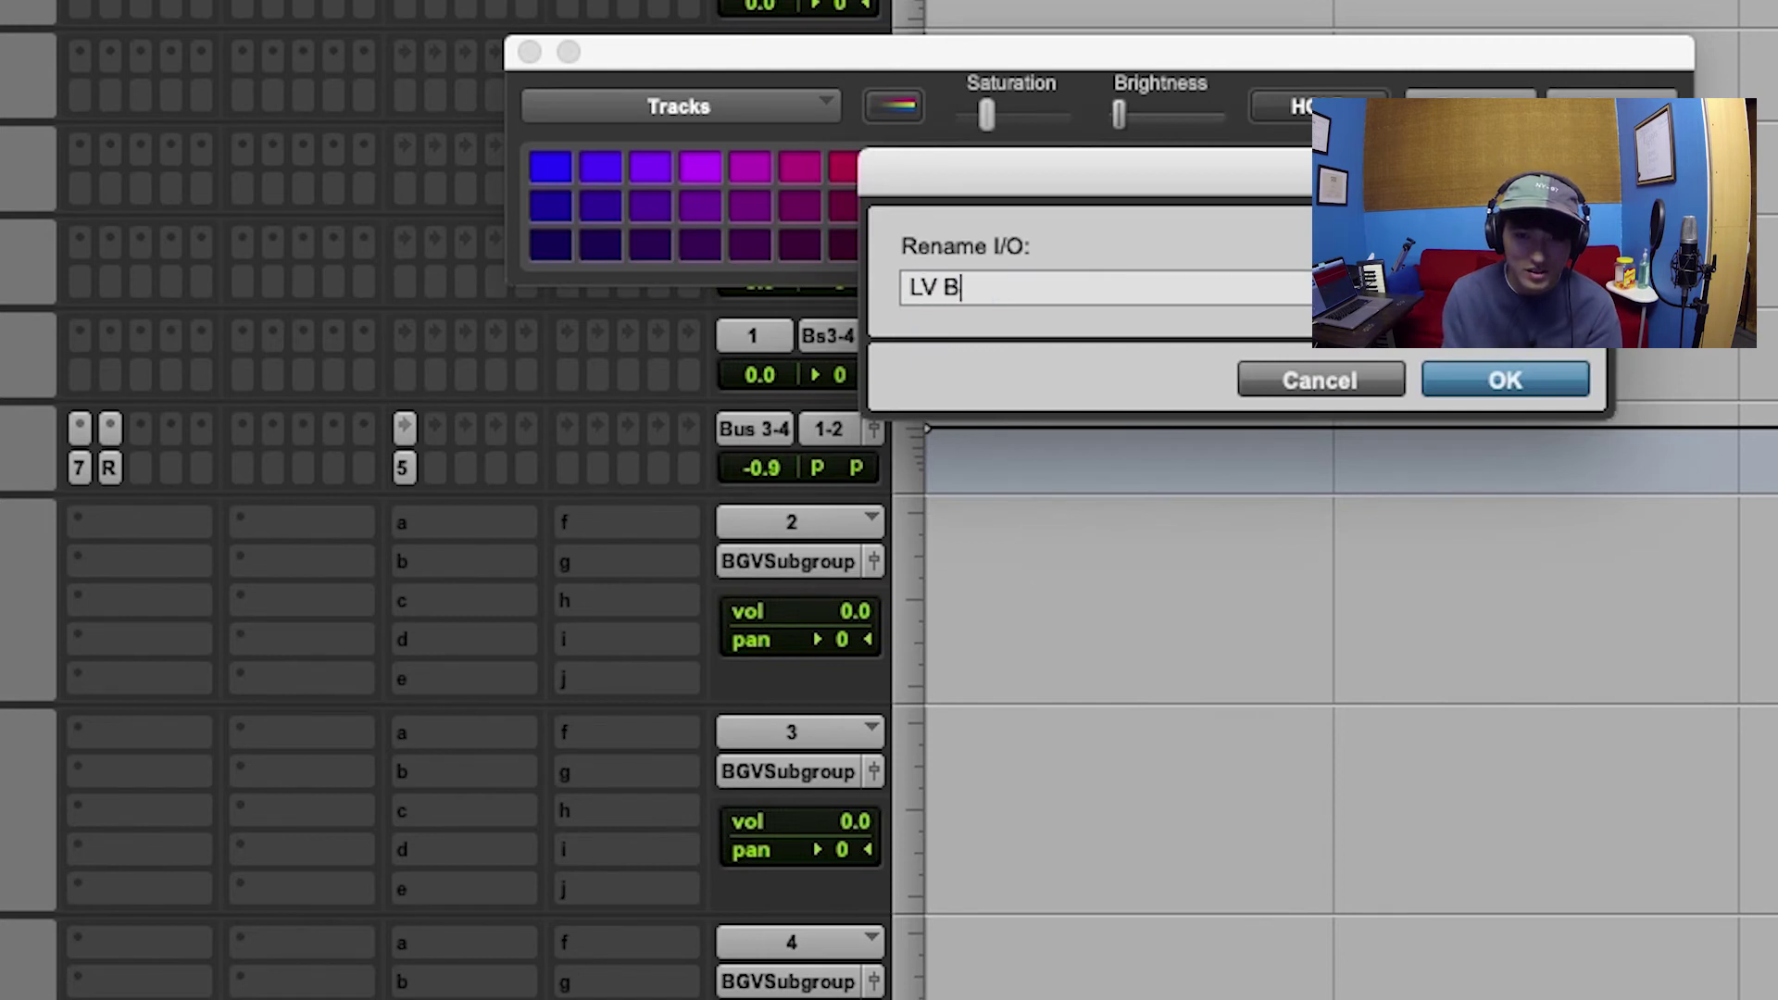
{"action": "key", "text": "Return"}
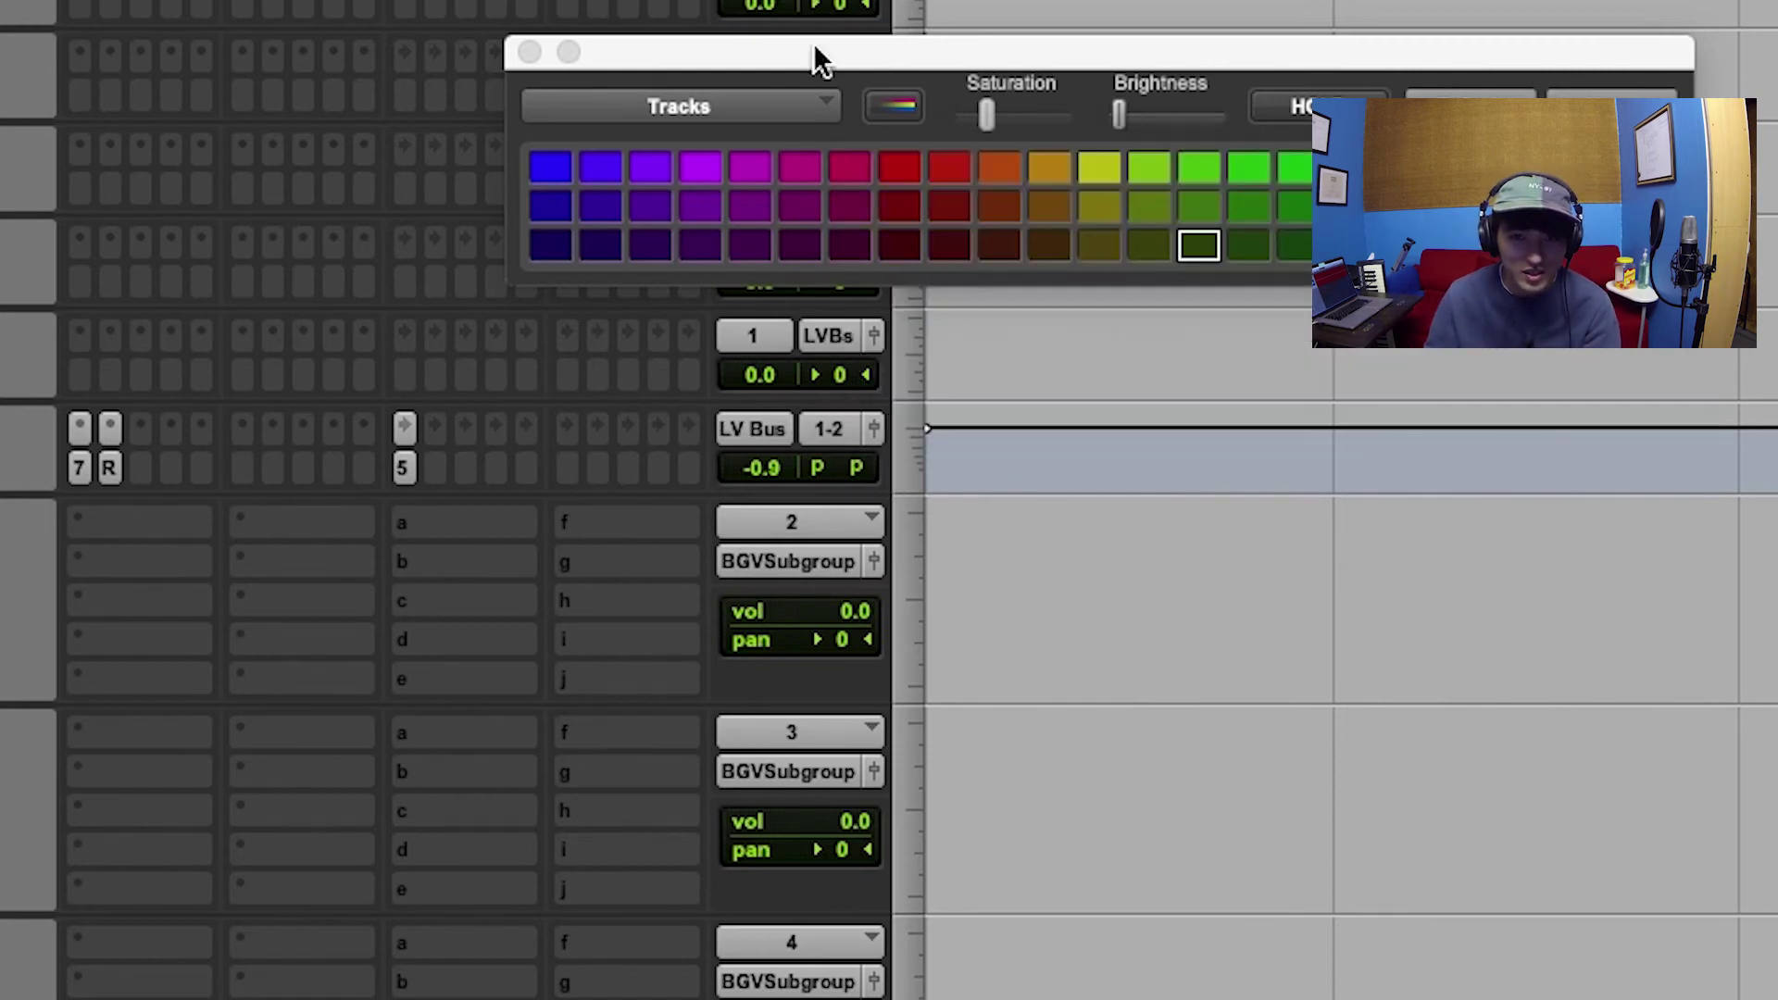
- Rename the LV Subgroup's send bus, Bus 5-6, as Reverb Bus
{"action": "left_click_drag", "start_coordinate": [818, 55], "coordinate": [1138, 20]}
{"action": "scroll", "coordinate": [496, 964], "scroll_direction": "down", "scroll_amount": 6}
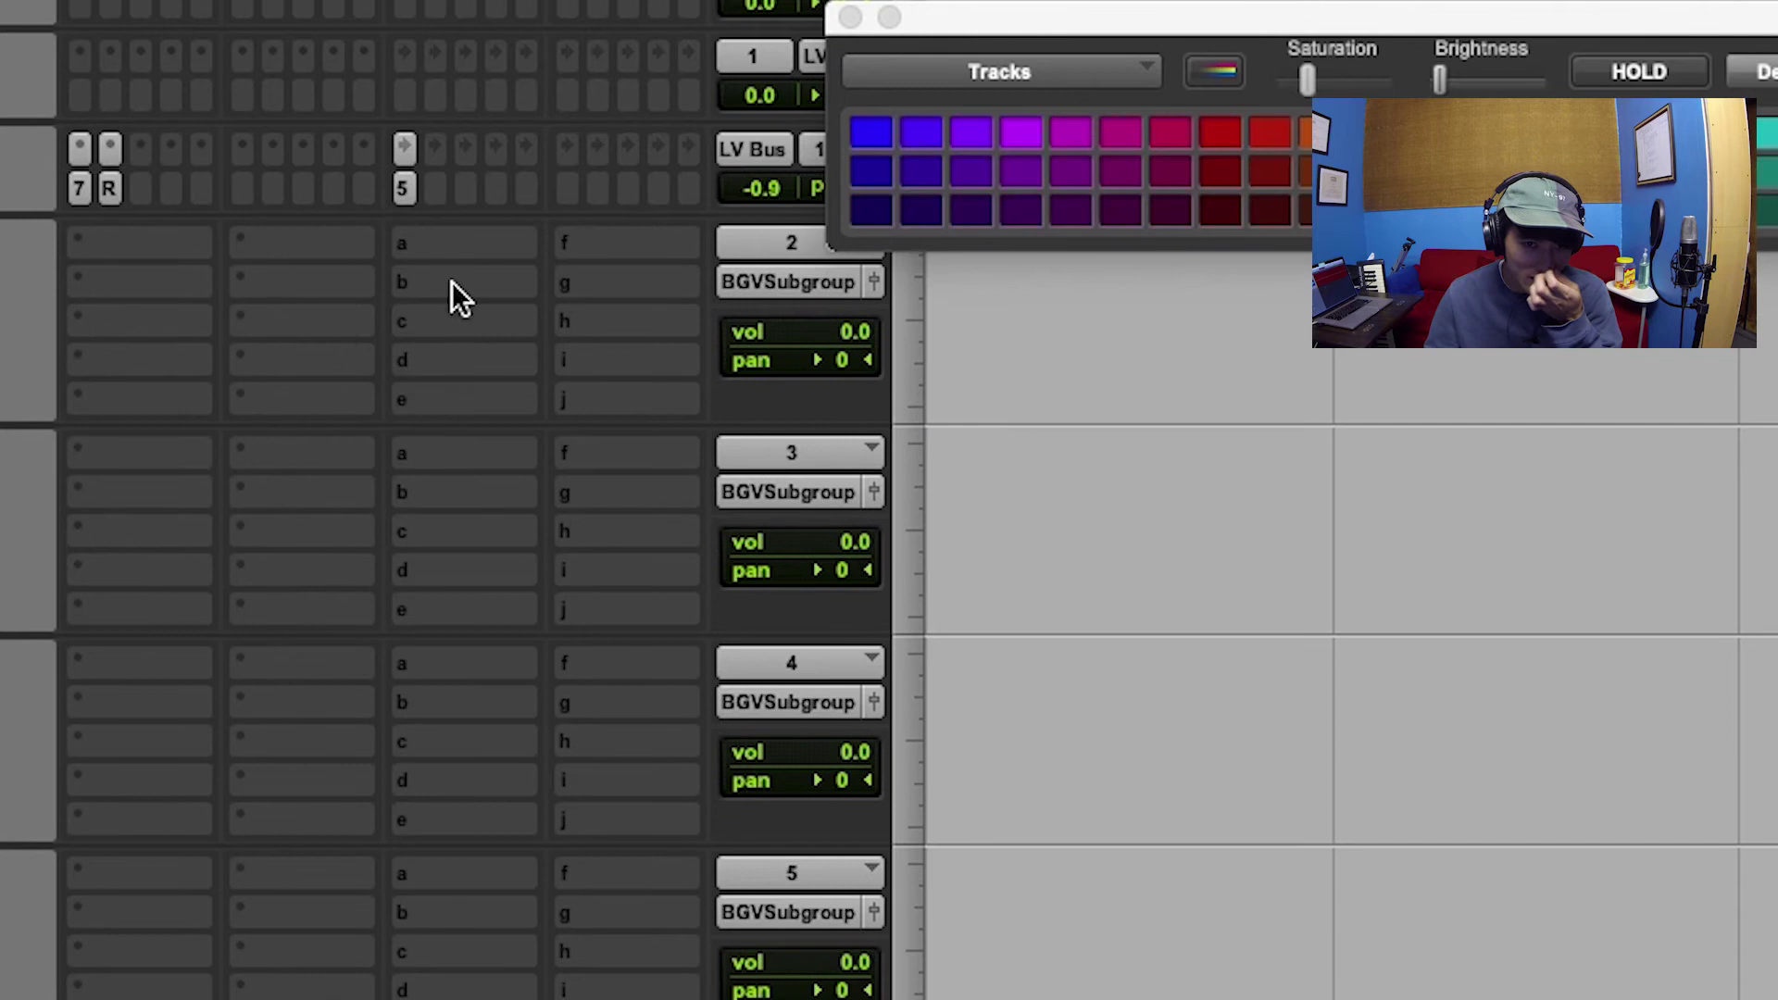
{"action": "left_click_drag", "start_coordinate": [441, 206], "coordinate": [428, 306]}
{"action": "right_click", "coordinate": [465, 168]}
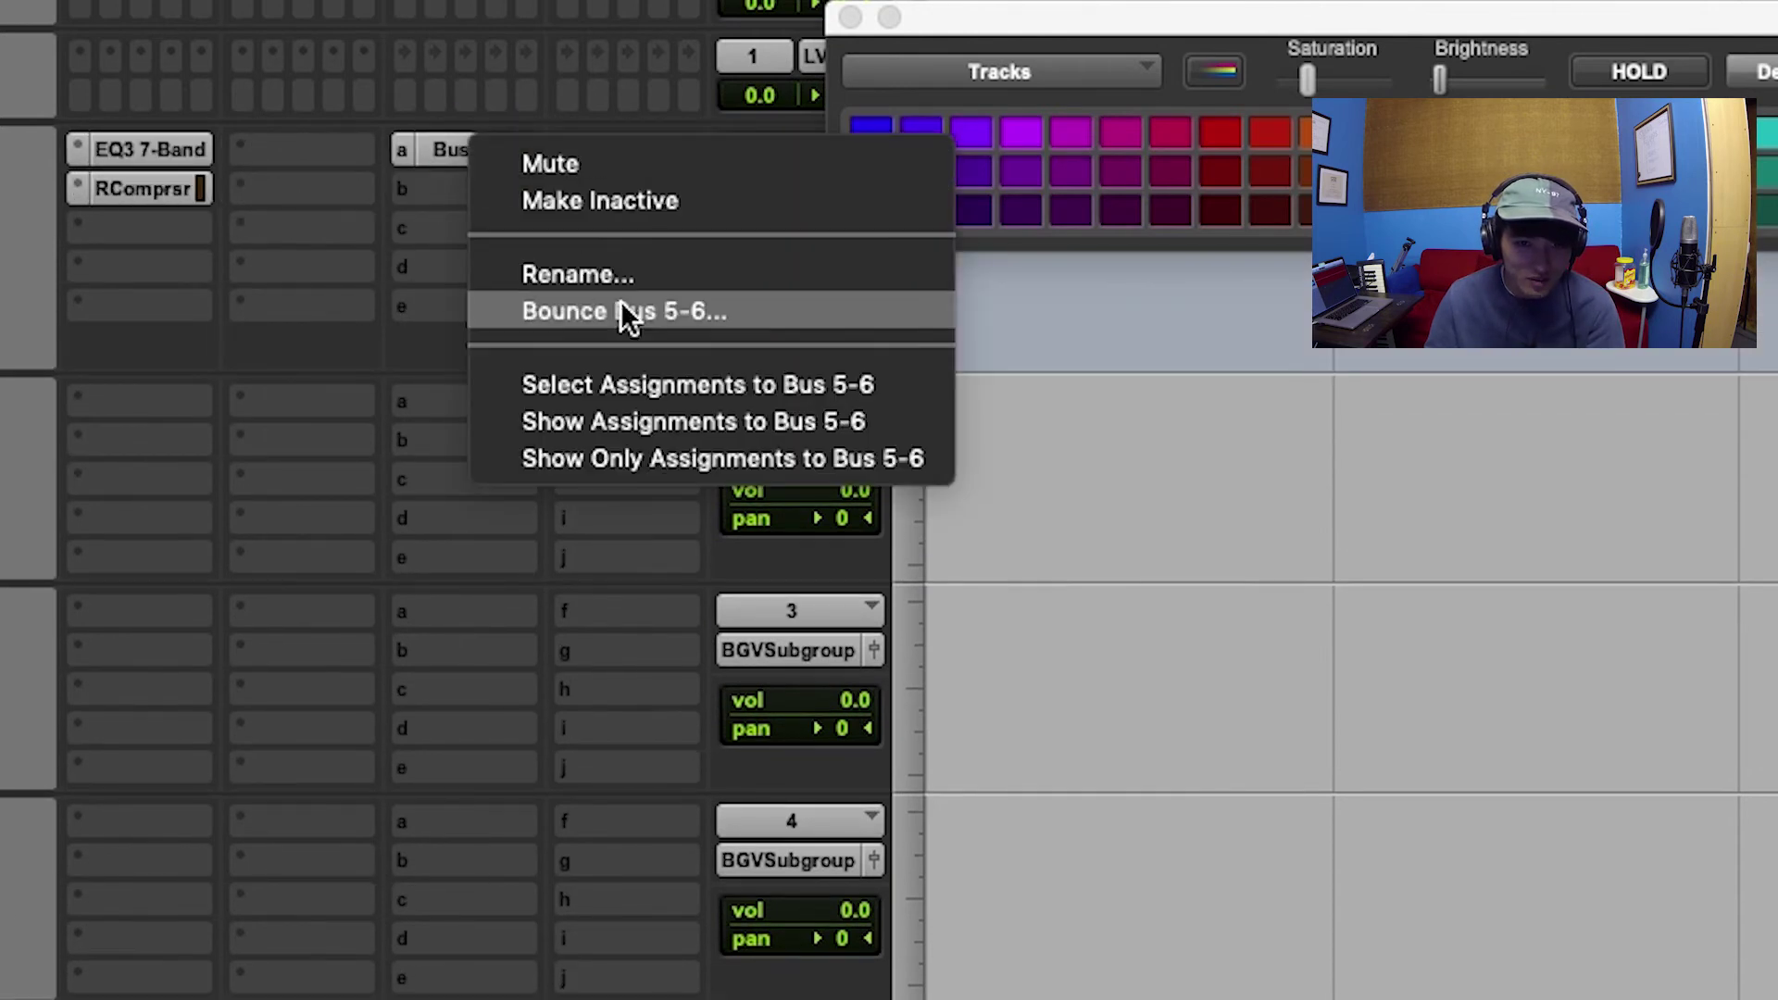
{"action": "left_click", "coordinate": [622, 268]}
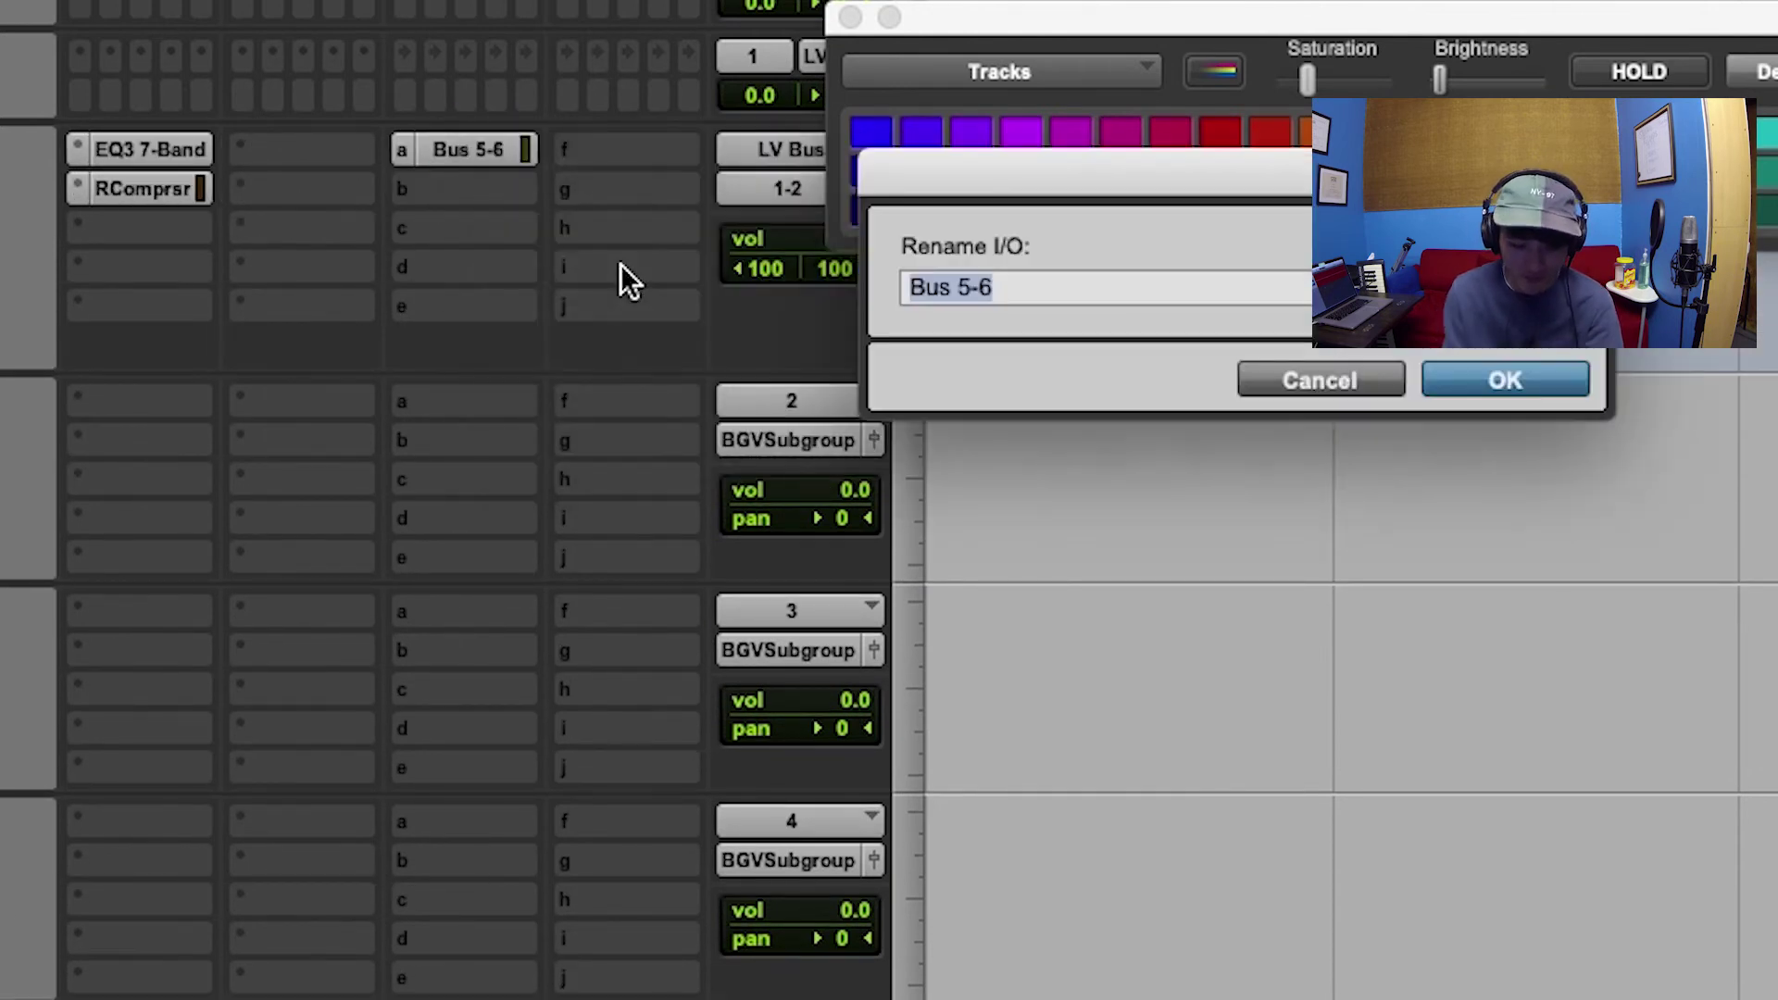
{"action": "type", "text": "Reverb Bus"}
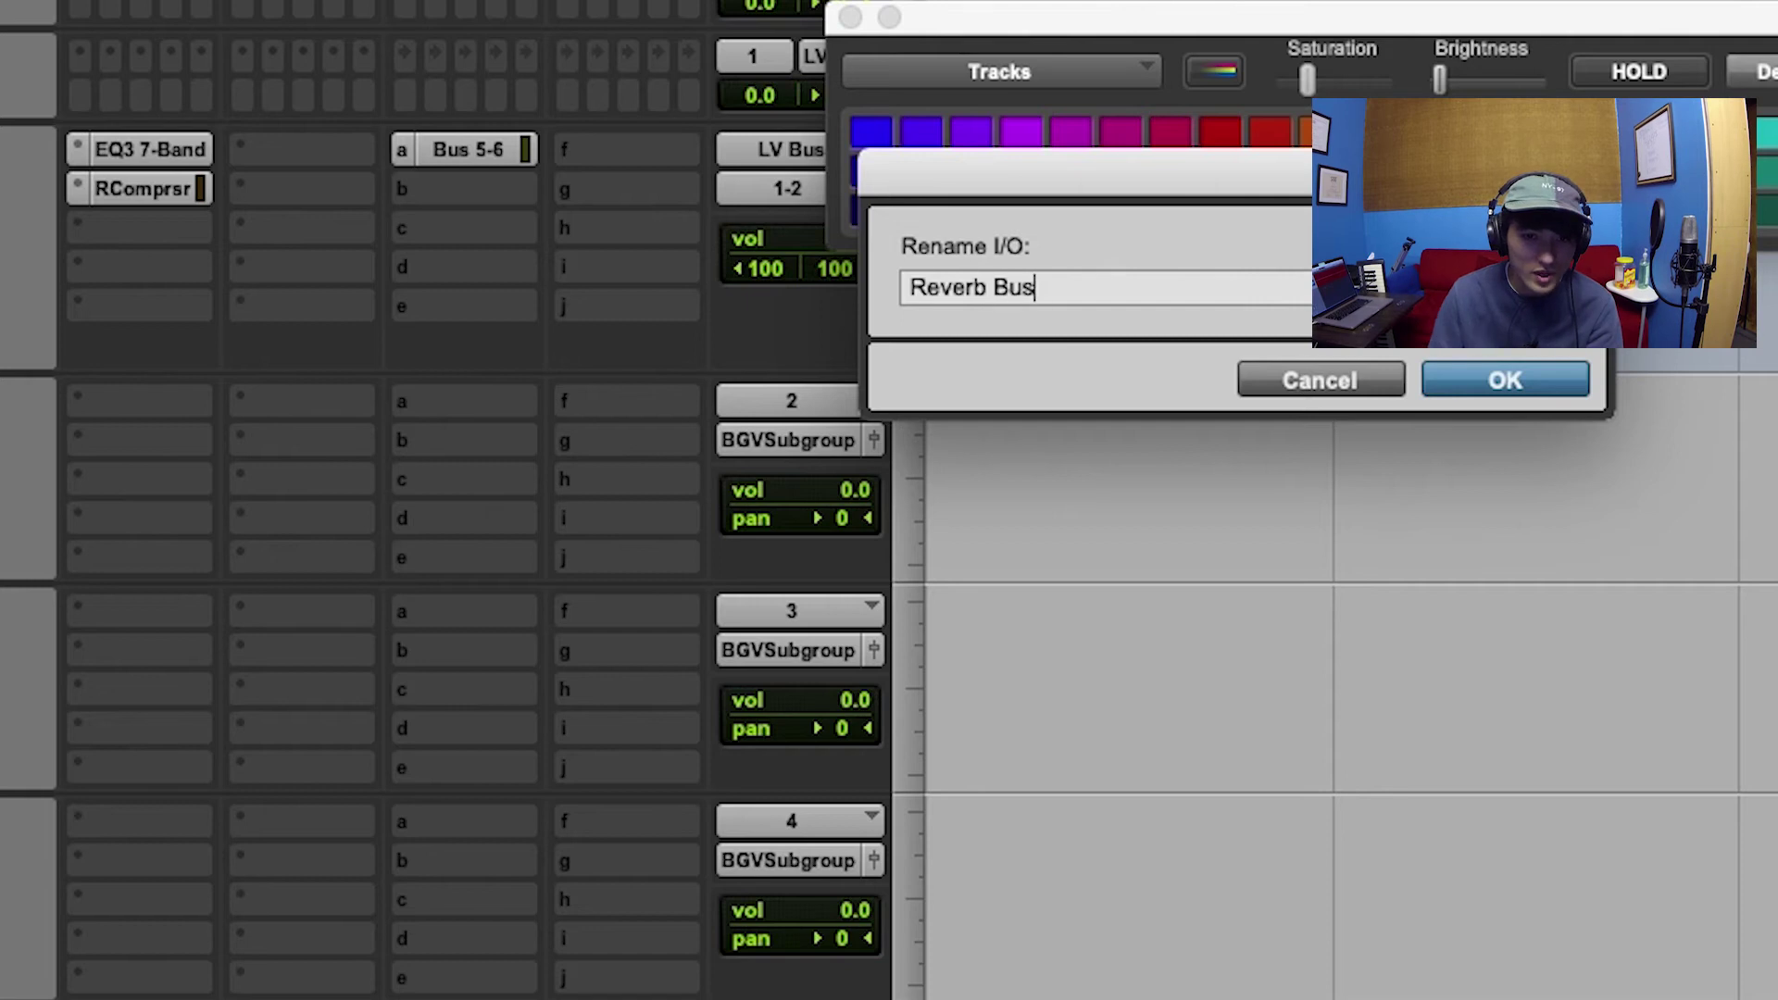
{"action": "key", "text": "Return"}
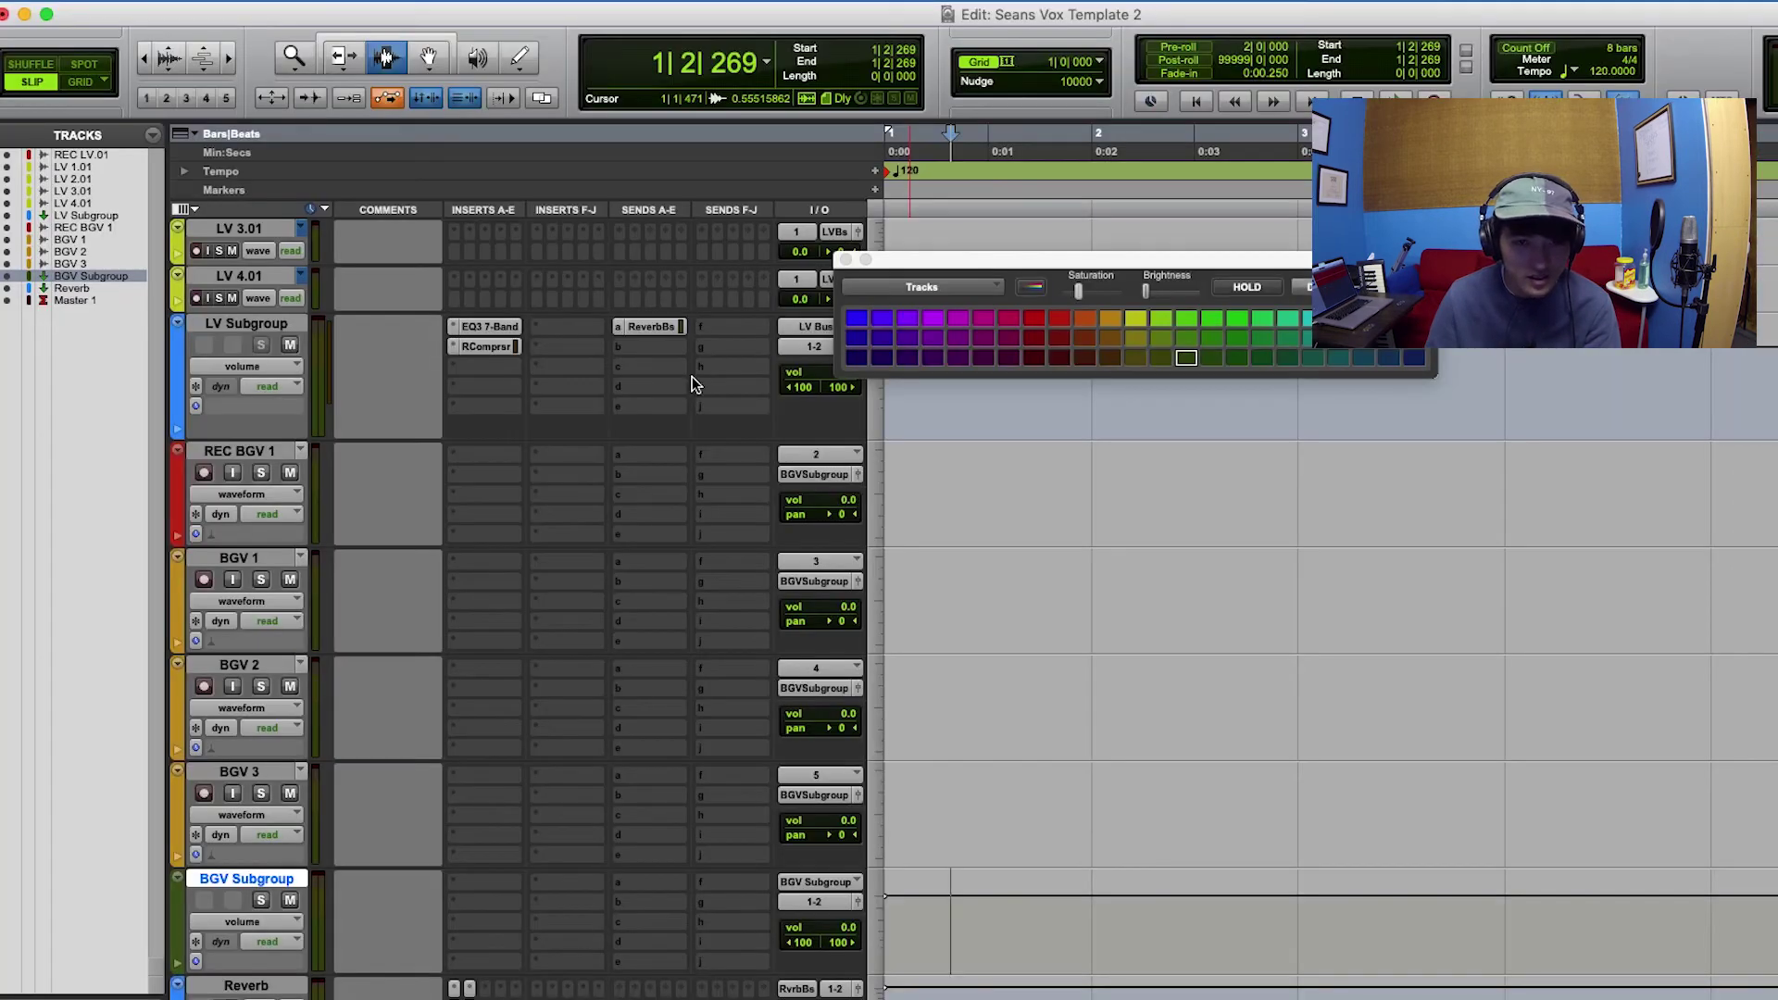
- Set all tracks to a medium height and colour the BGV Subgroup track blue
{"action": "key", "text": "ctrl+alt+Down"}
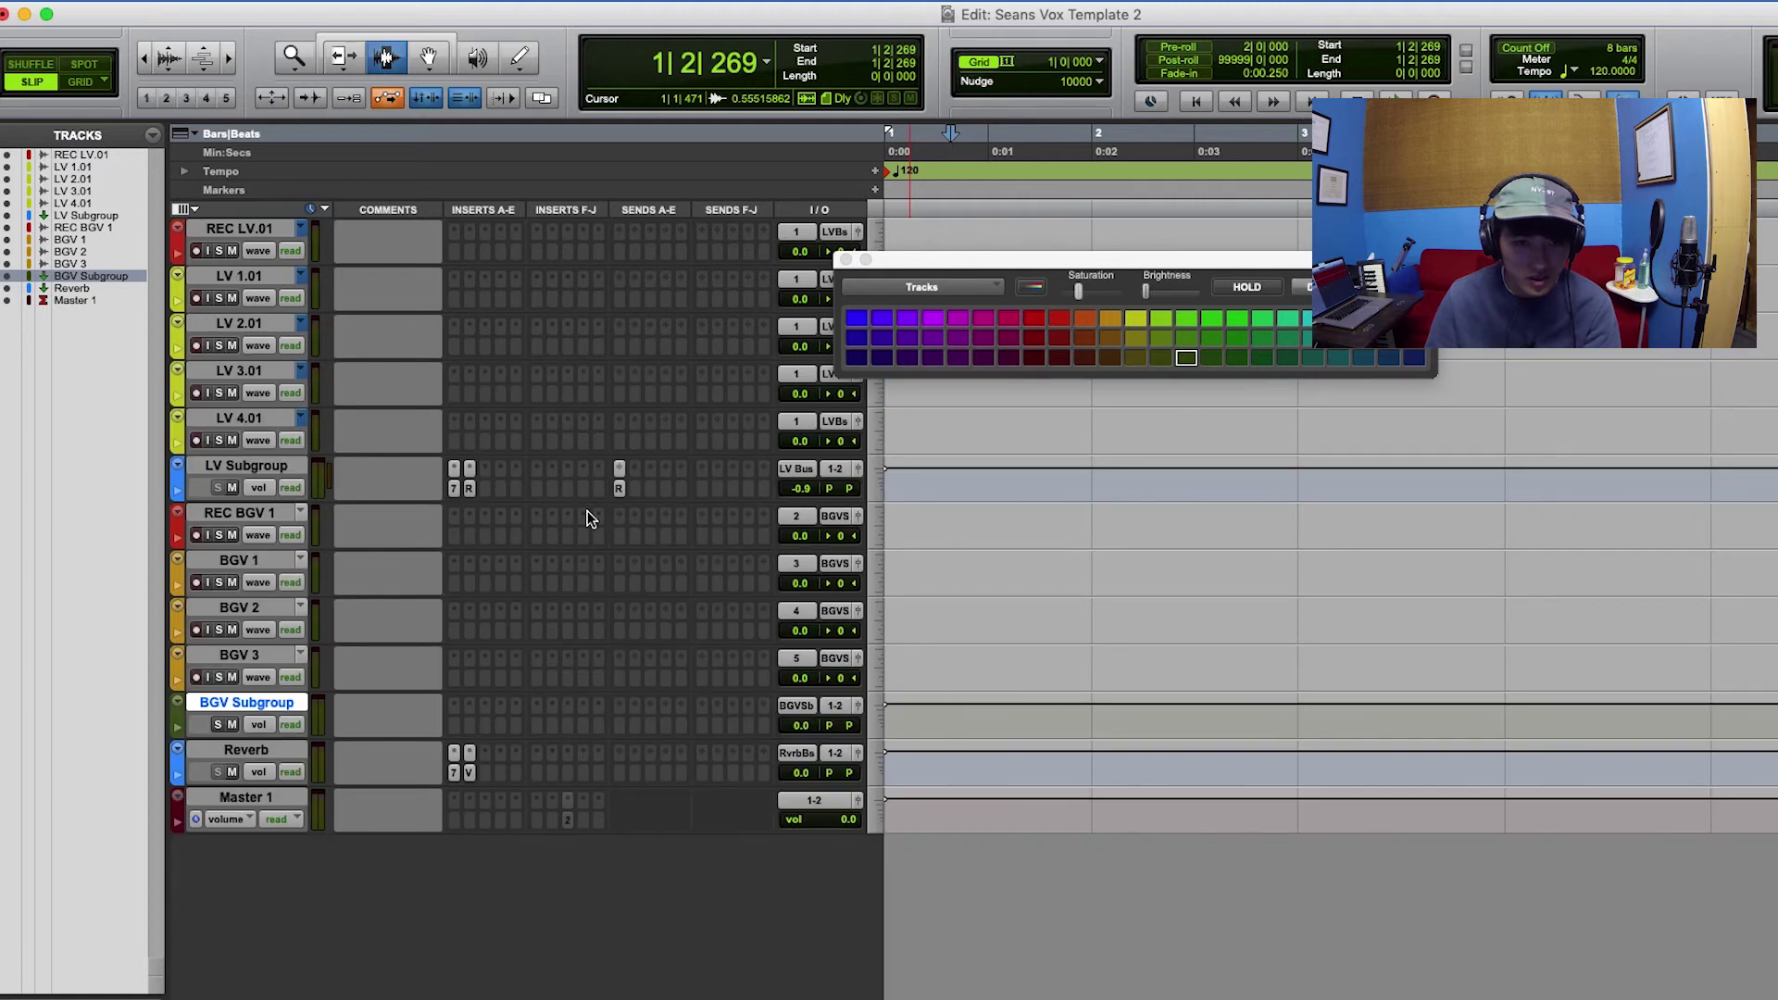
{"action": "key", "text": "ctrl+alt+Up"}
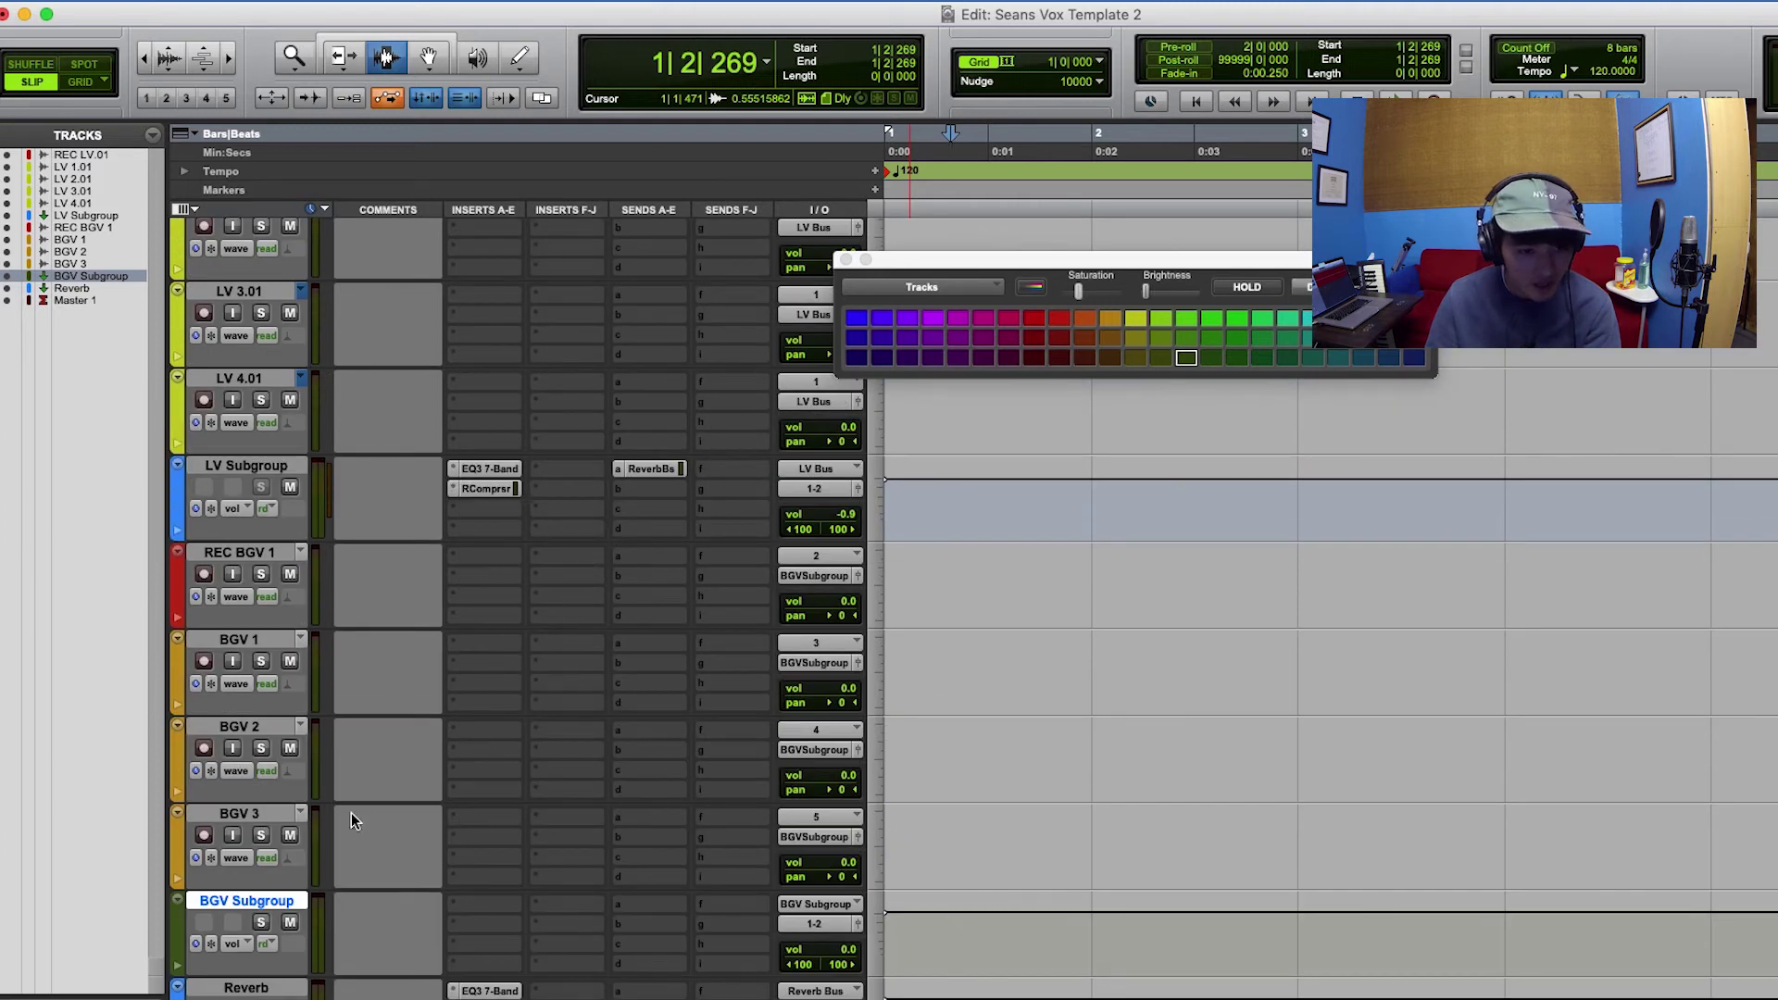
{"action": "left_click", "coordinate": [268, 903]}
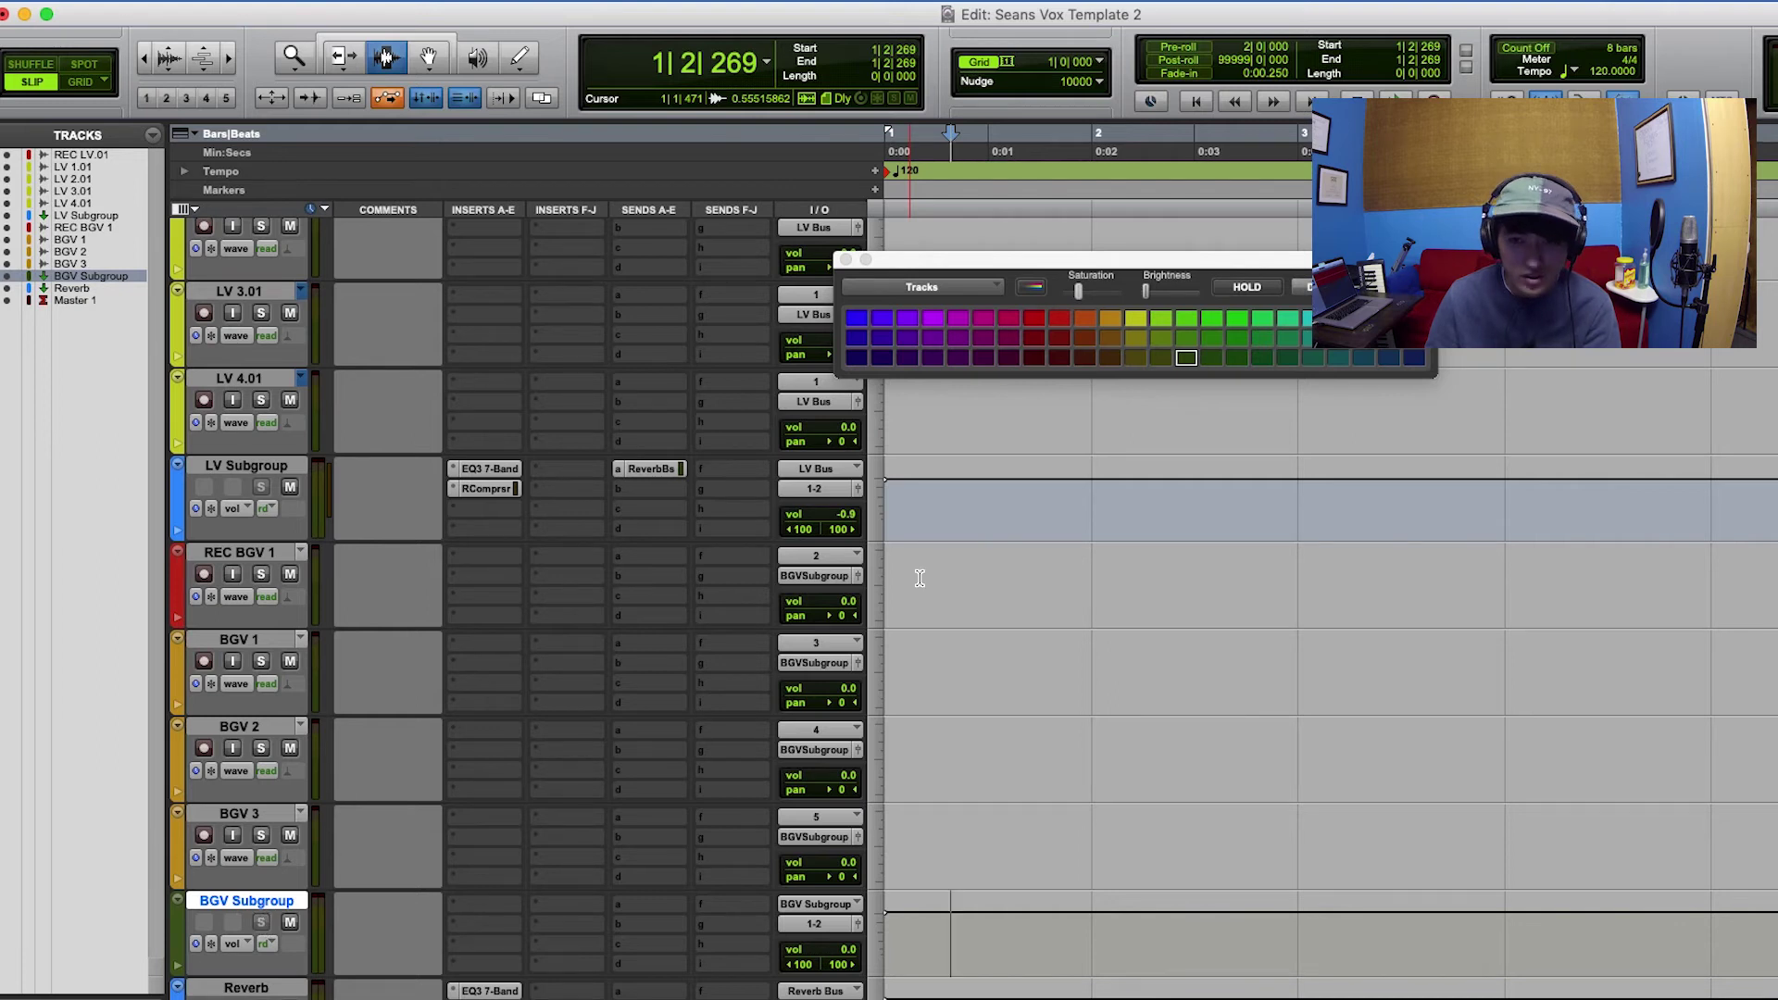
{"action": "left_click", "coordinate": [857, 318]}
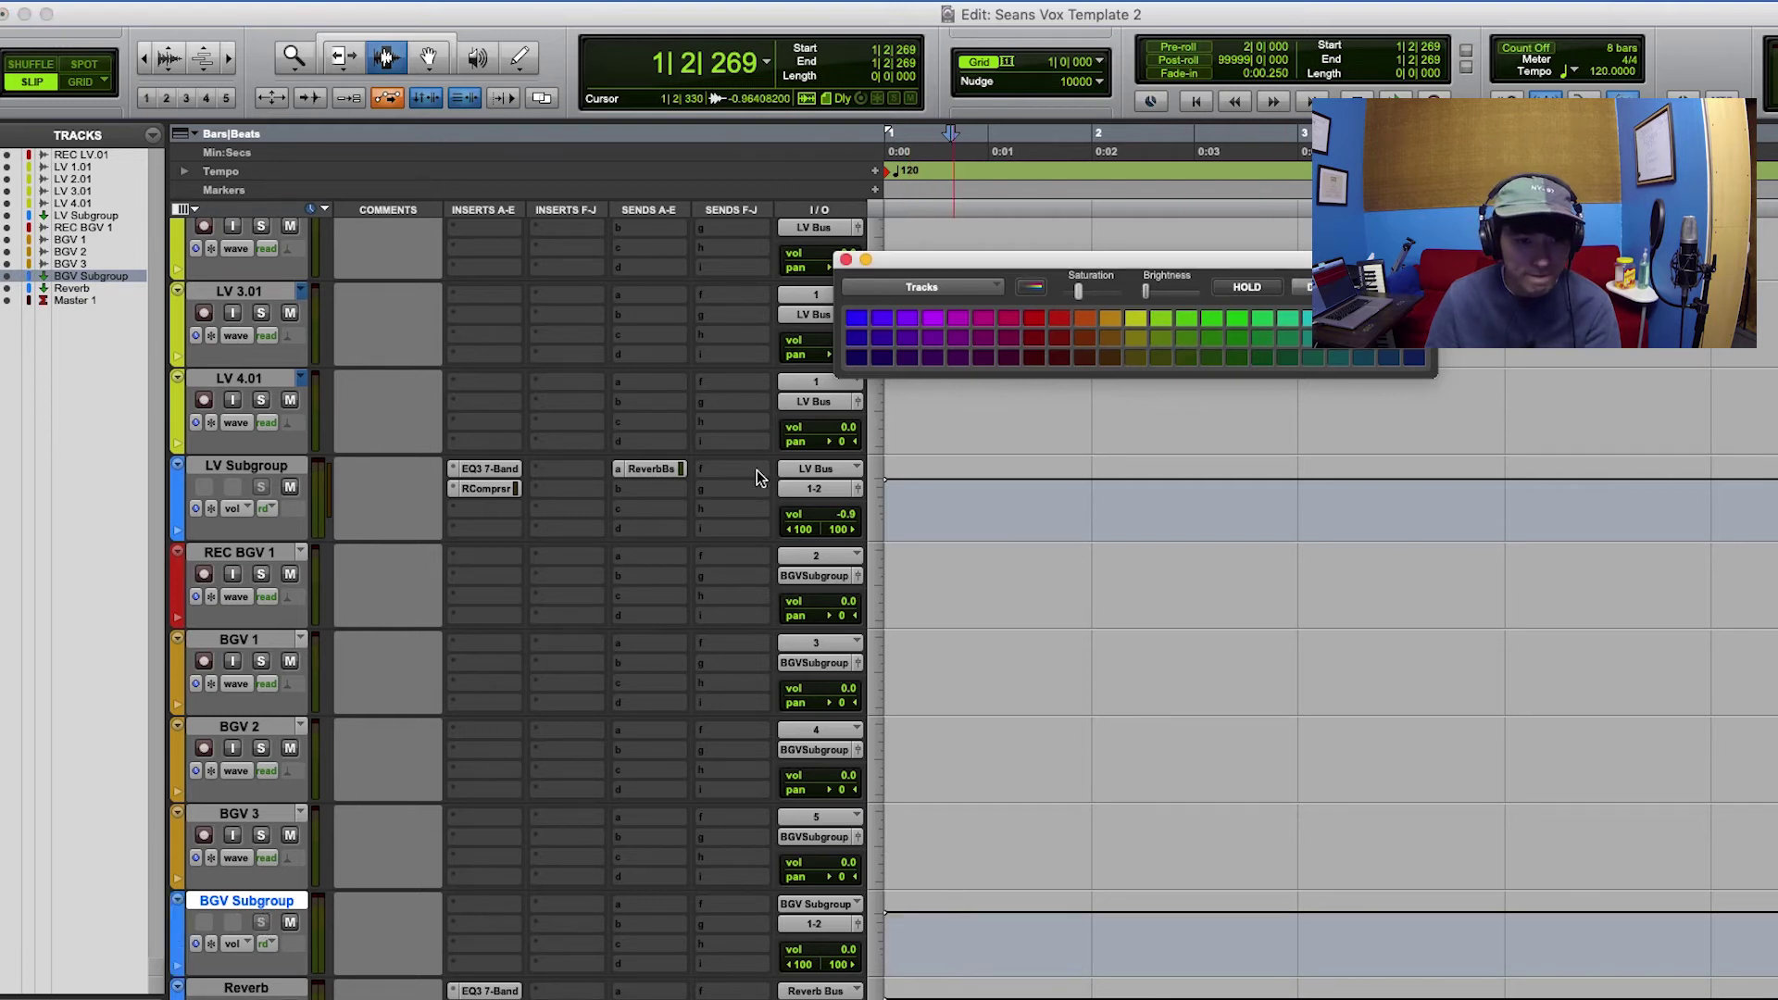
- Create a new playlist on the REC BGV 1, BGV 1, BGV 2 and BGV 3 tracks together
{"action": "left_click", "coordinate": [564, 435]}
{"action": "scroll", "coordinate": [558, 500], "scroll_direction": "up", "scroll_amount": 5}
{"action": "scroll", "coordinate": [551, 543], "scroll_direction": "down", "scroll_amount": 5}
{"action": "left_click_drag", "start_coordinate": [1040, 444], "coordinate": [1036, 726]}
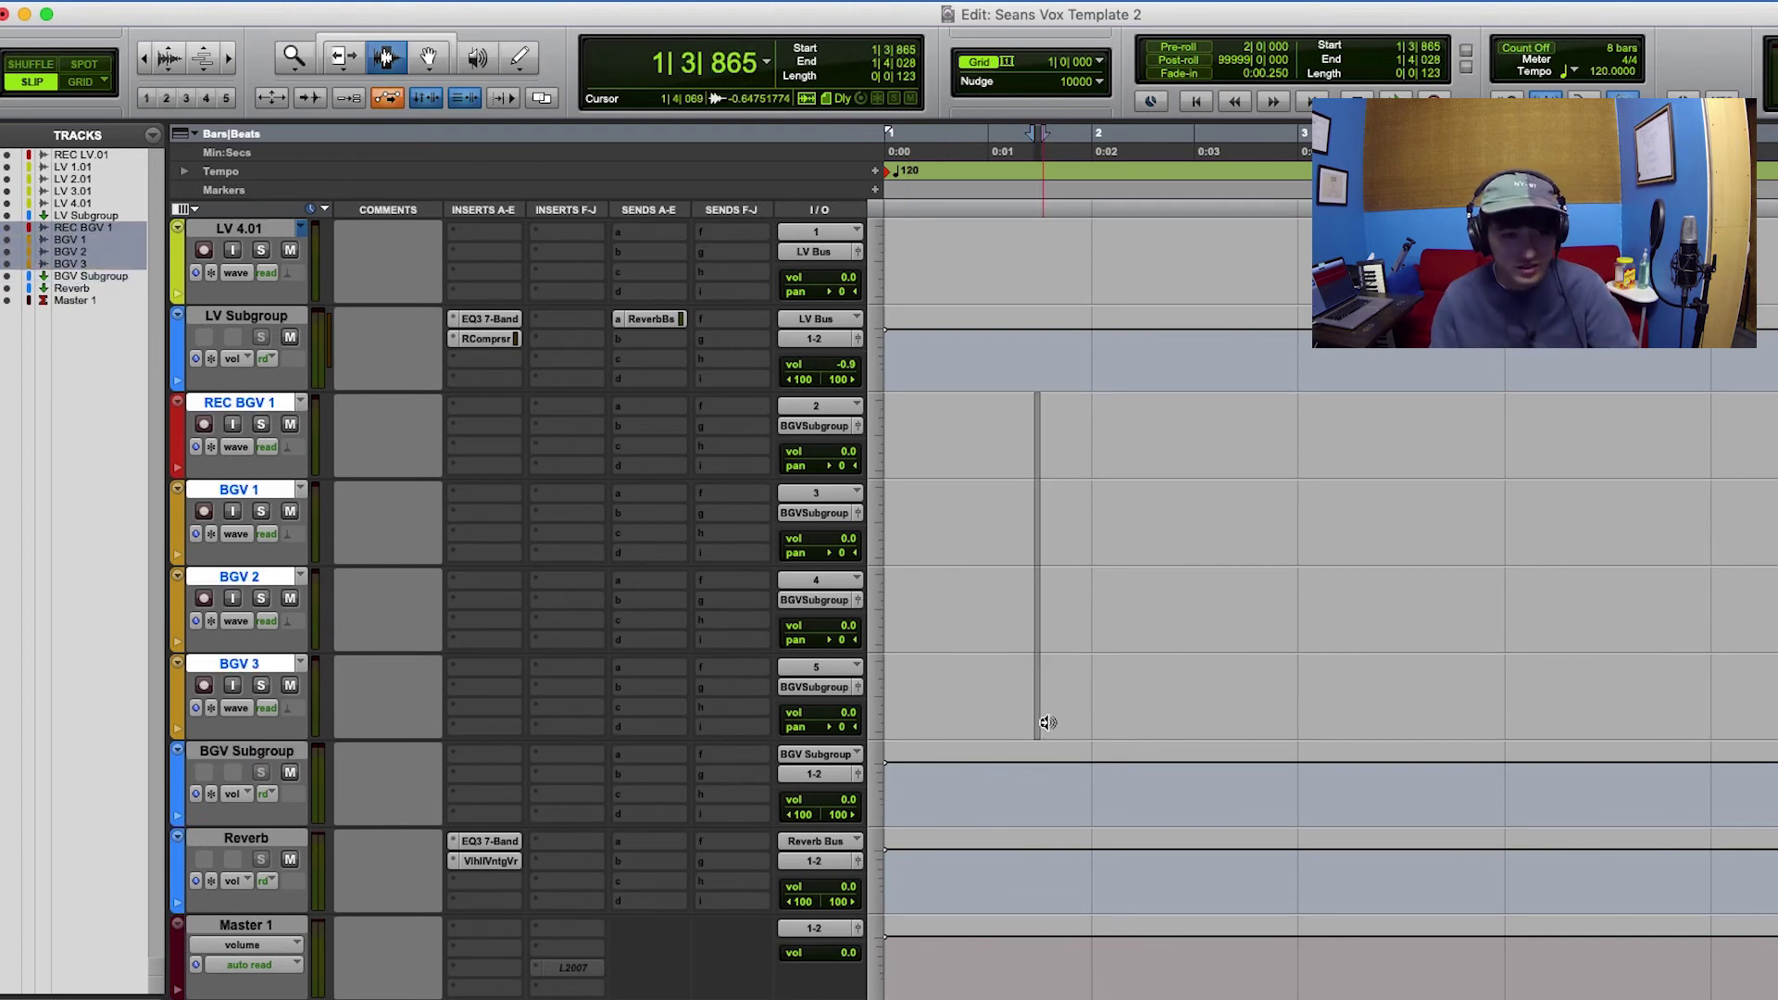
{"action": "key", "text": "ctrl+backslash"}
- Copy the EQ3 7-Band and RComprsr inserts from the LV Subgroup to the BGV Subgroup
{"action": "left_click_drag", "start_coordinate": [509, 326], "coordinate": [484, 753]}
{"action": "left_click", "coordinate": [491, 342]}
{"action": "left_click_drag", "start_coordinate": [492, 343], "coordinate": [485, 774]}
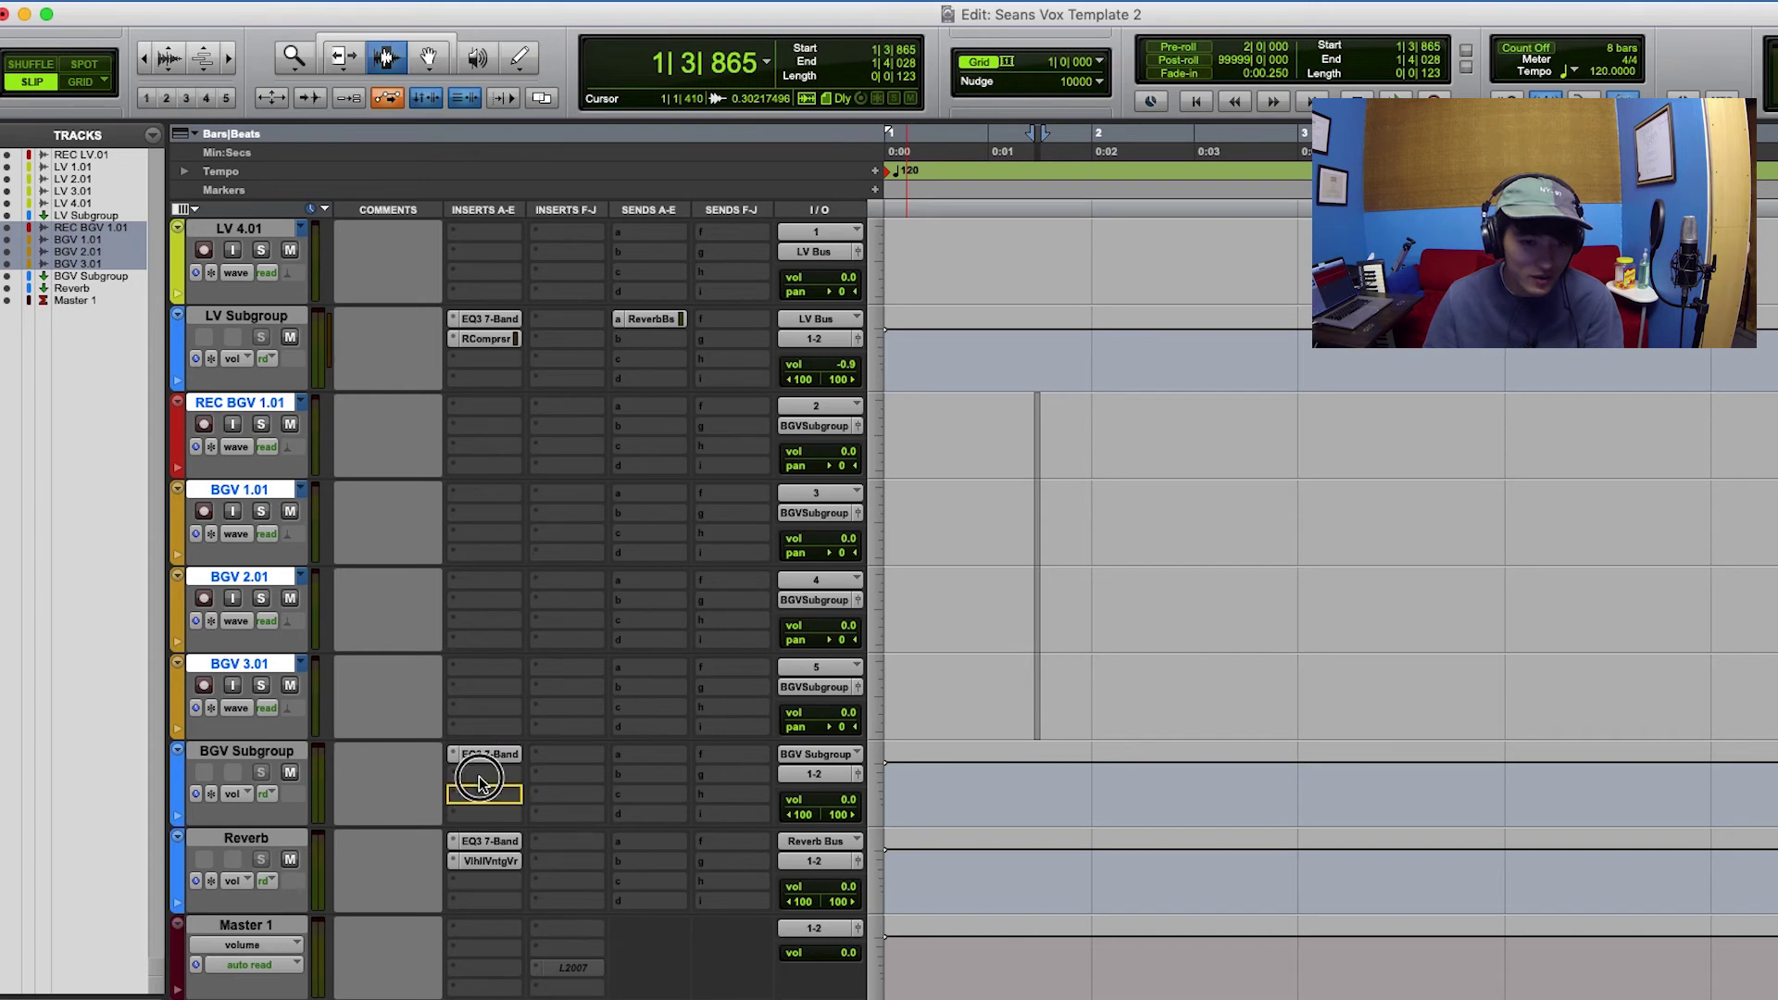
- Set the BGV Subgroup's volume to -4.0 dB and copy the LV Subgroup's Reverb Bus send onto it
{"action": "left_click", "coordinate": [1000, 806]}
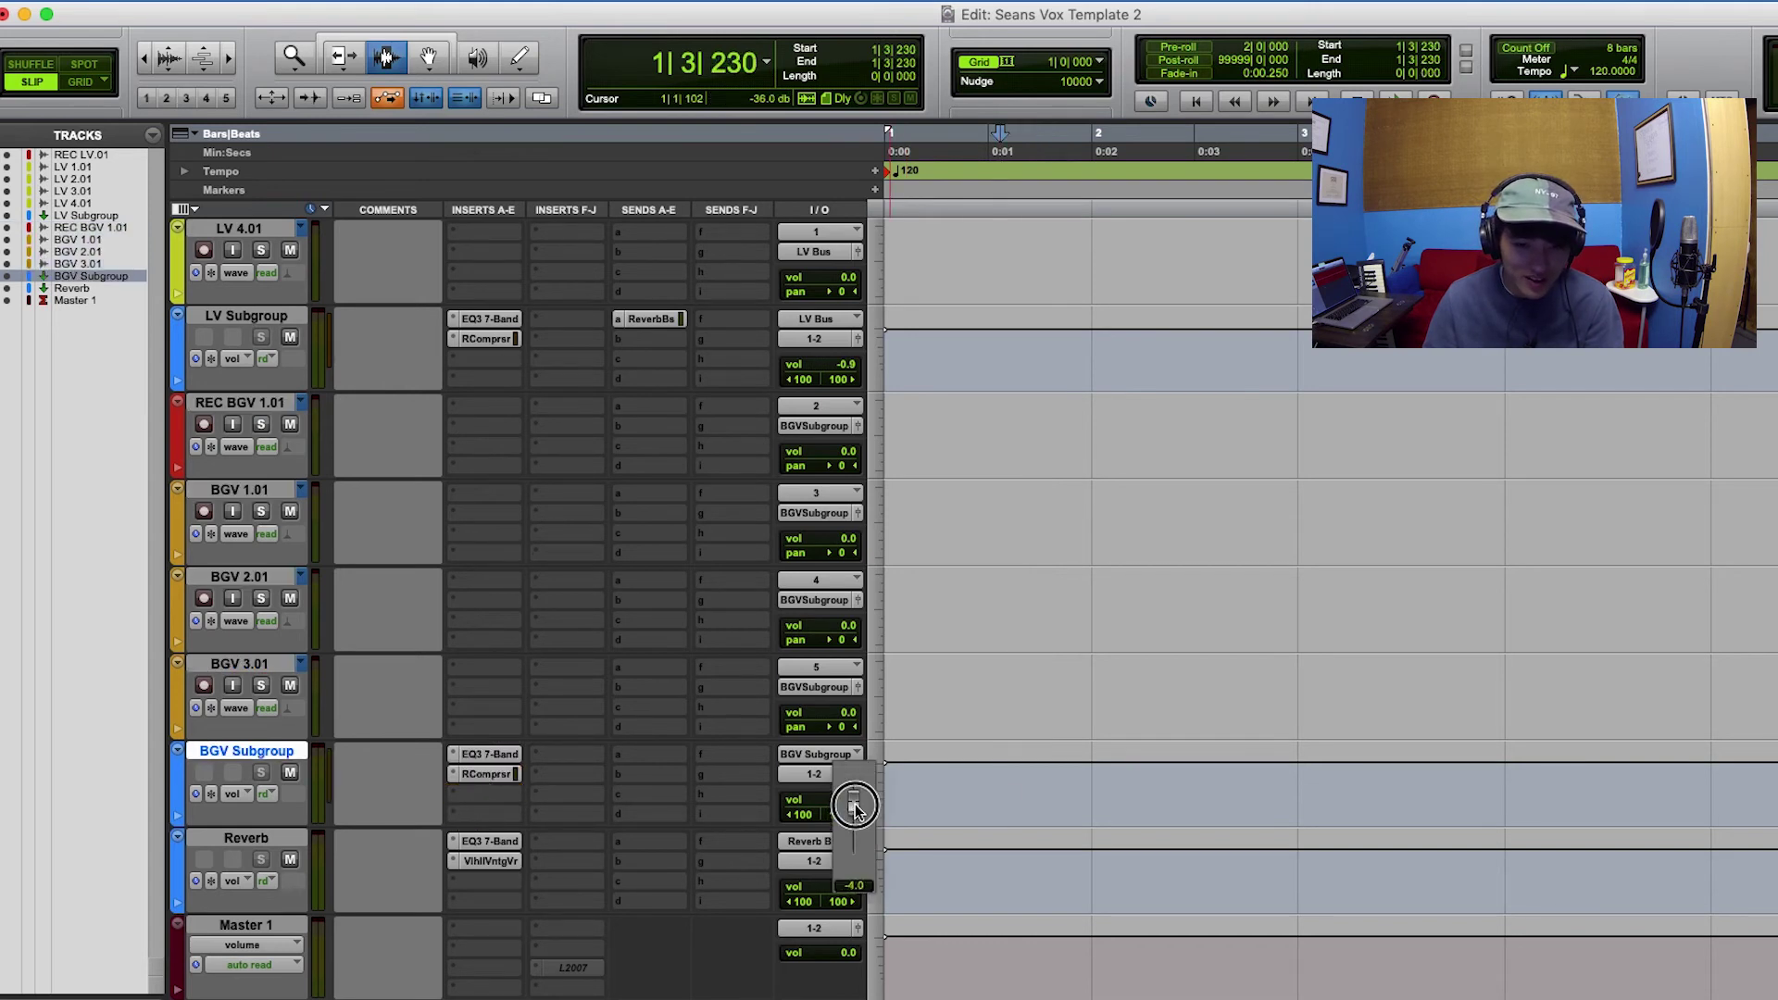
{"action": "scroll", "coordinate": [1187, 864], "scroll_direction": "up", "scroll_amount": 4}
{"action": "scroll", "coordinate": [1188, 864], "scroll_direction": "down", "scroll_amount": 4}
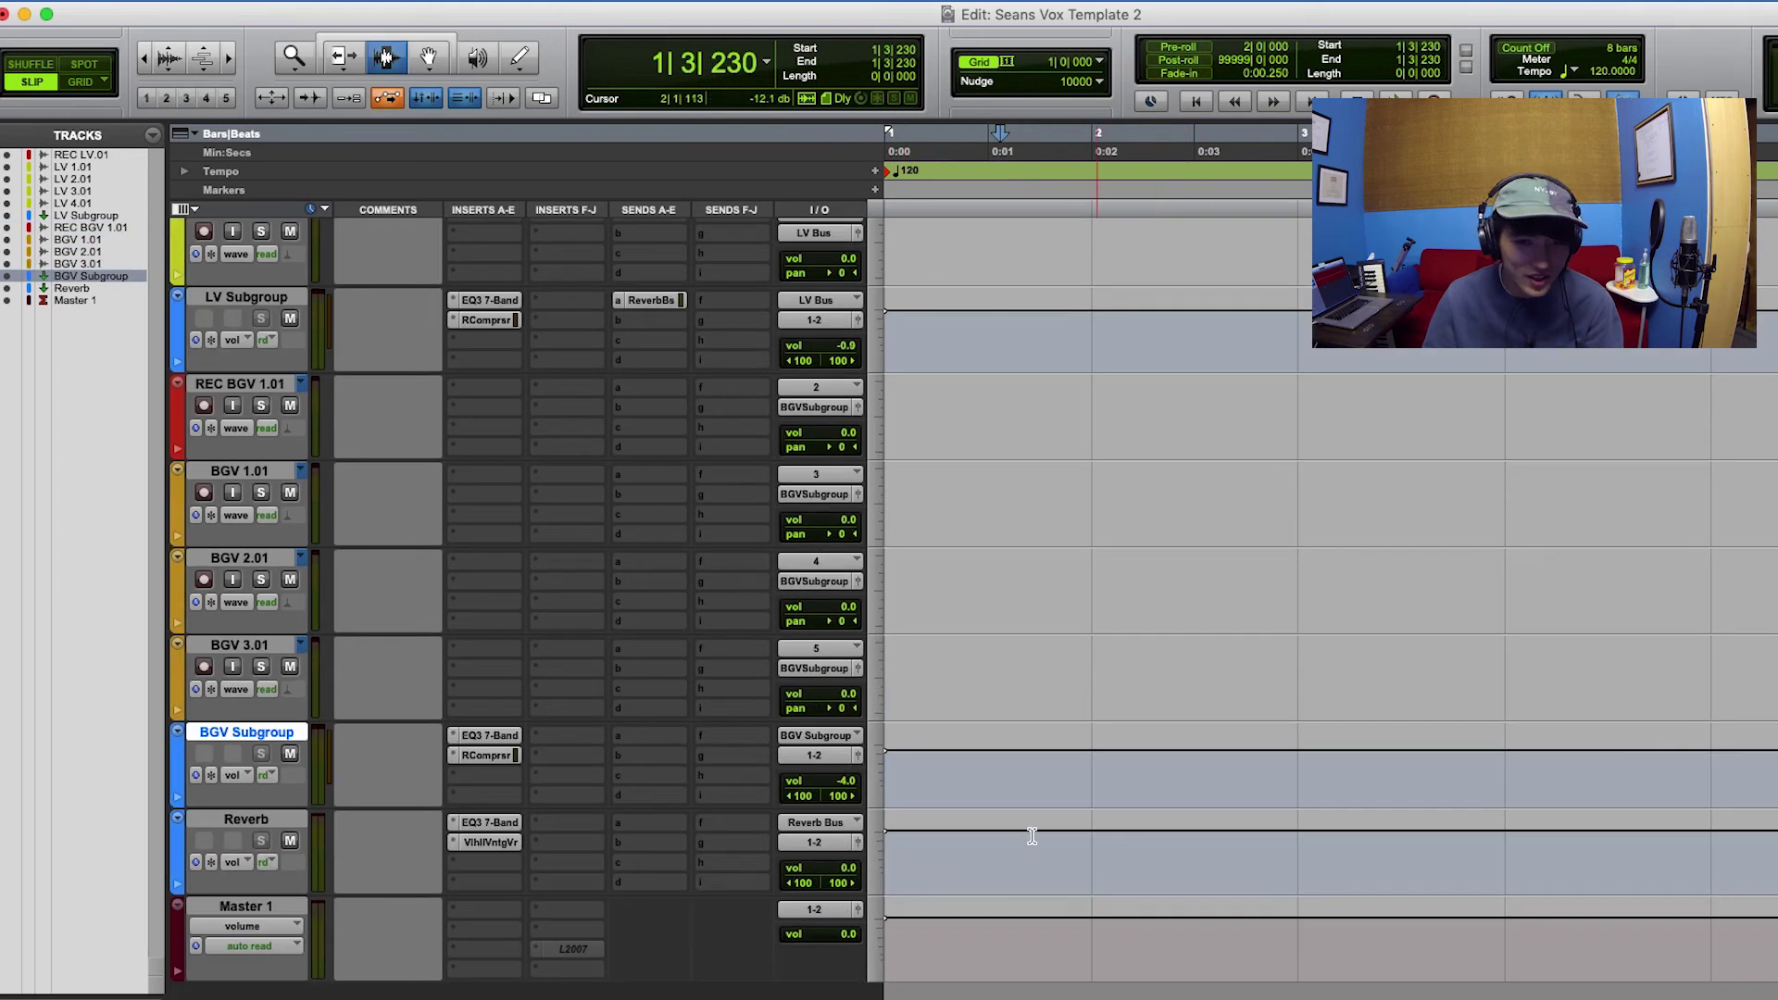
{"action": "left_click_drag", "start_coordinate": [648, 300], "coordinate": [648, 736]}
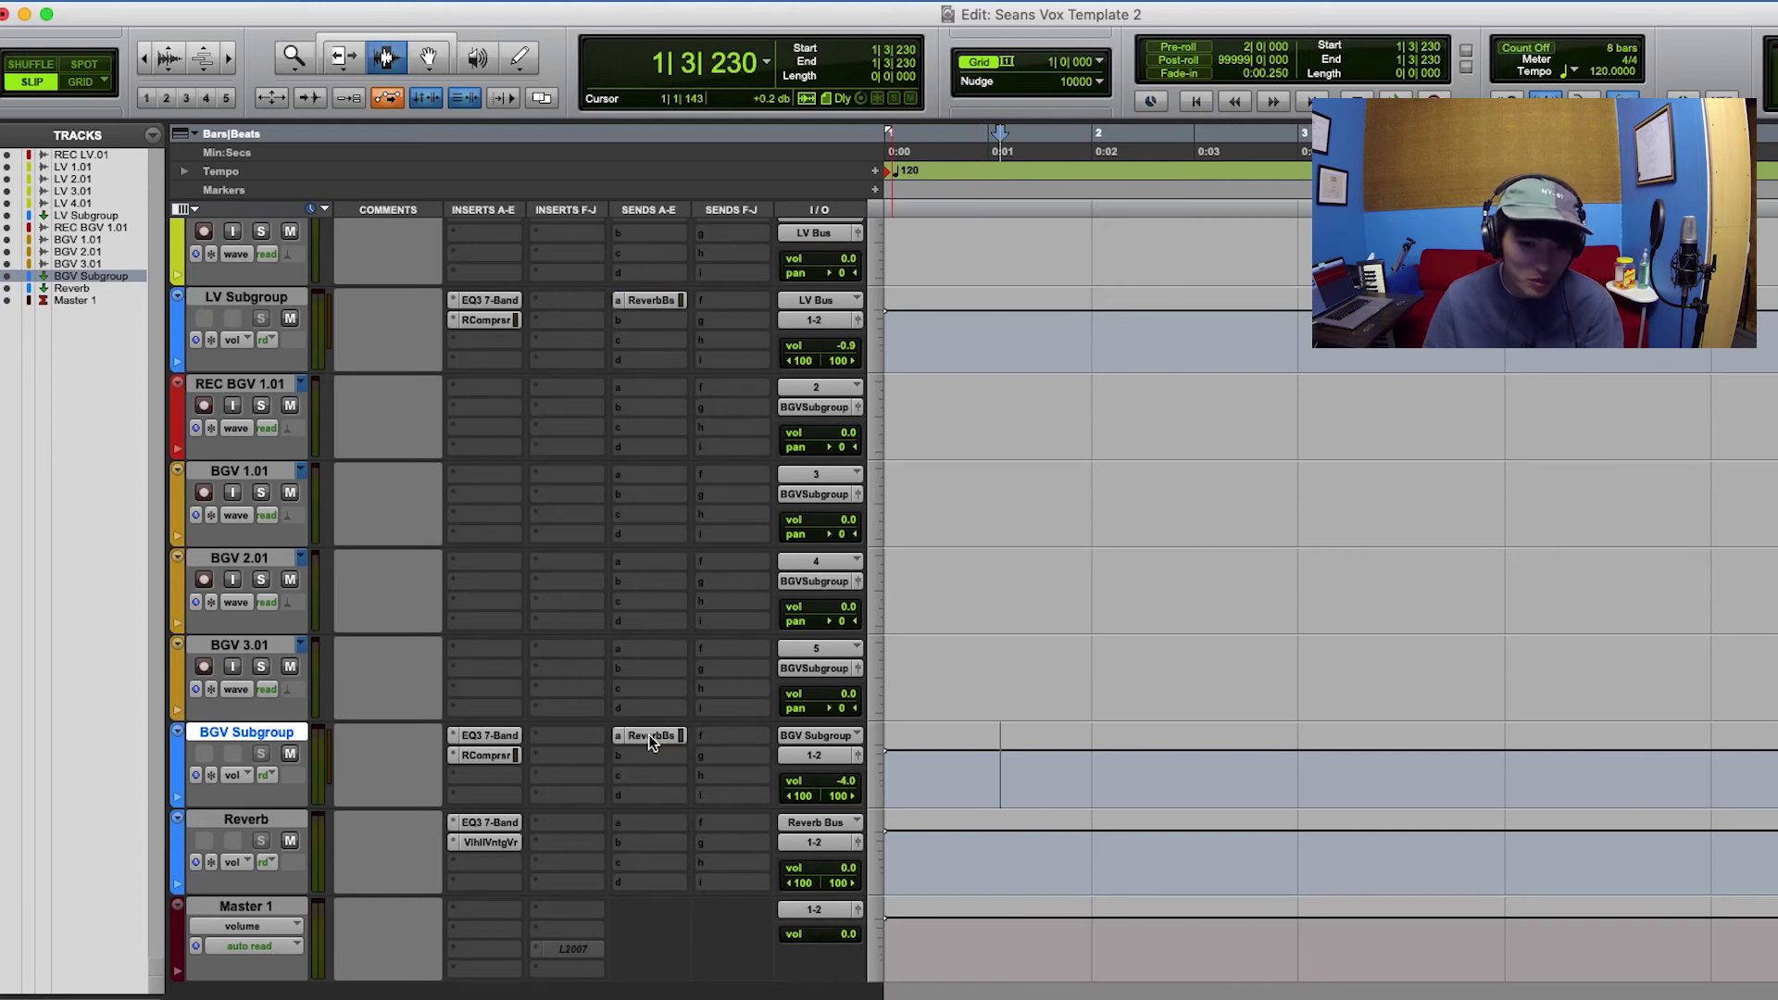
- Reduce the height of all tracks by one size and close the BGV Subgroup's send window
{"action": "scroll", "coordinate": [870, 798], "scroll_direction": "up", "scroll_amount": 4}
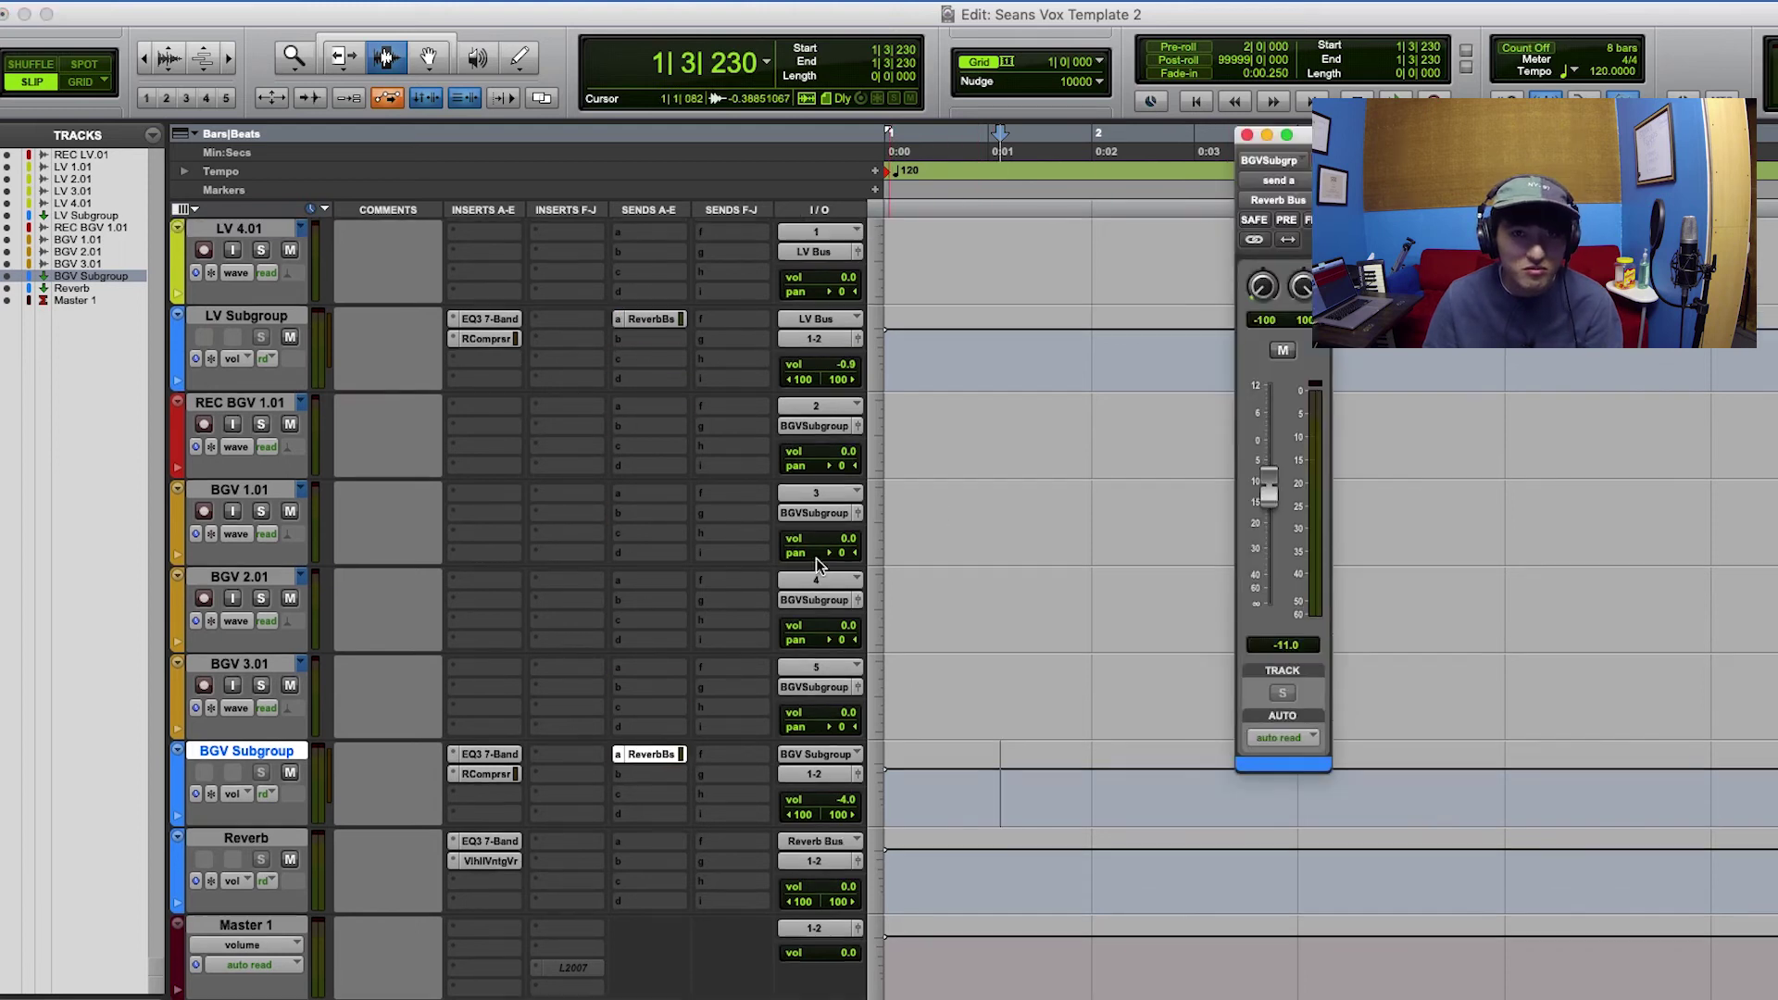
{"action": "left_click", "coordinate": [600, 303]}
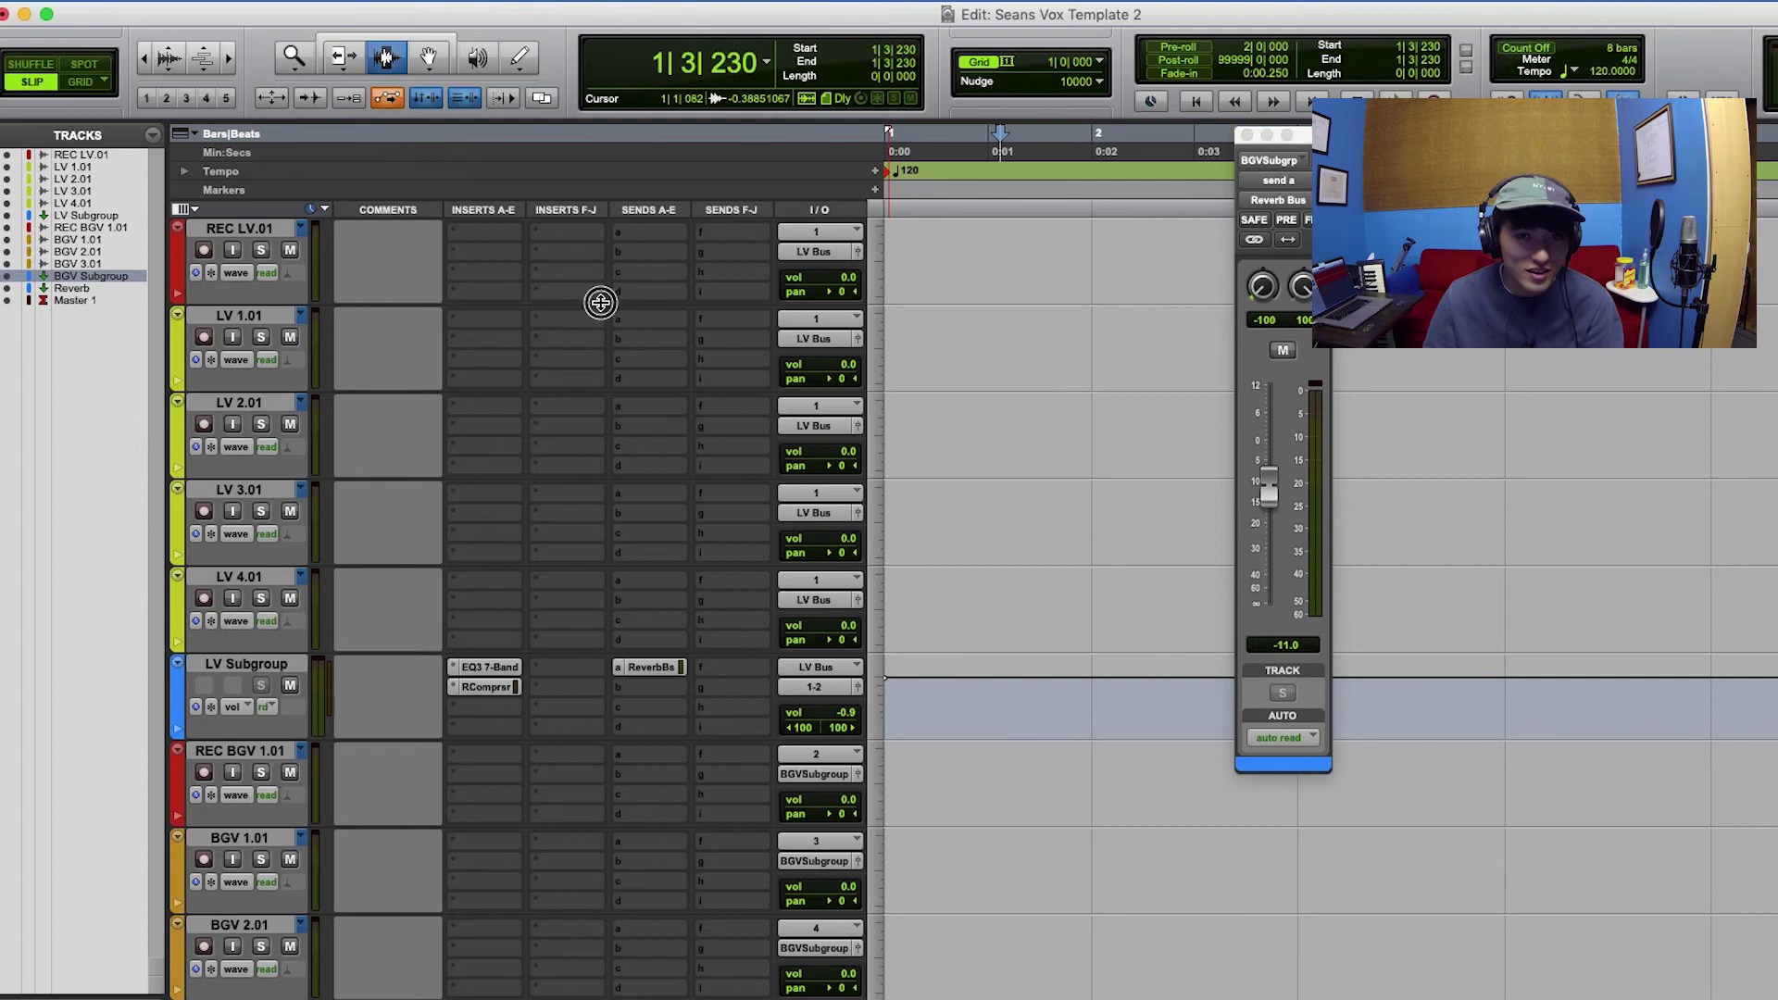
{"action": "key", "text": "ctrl+alt+Down"}
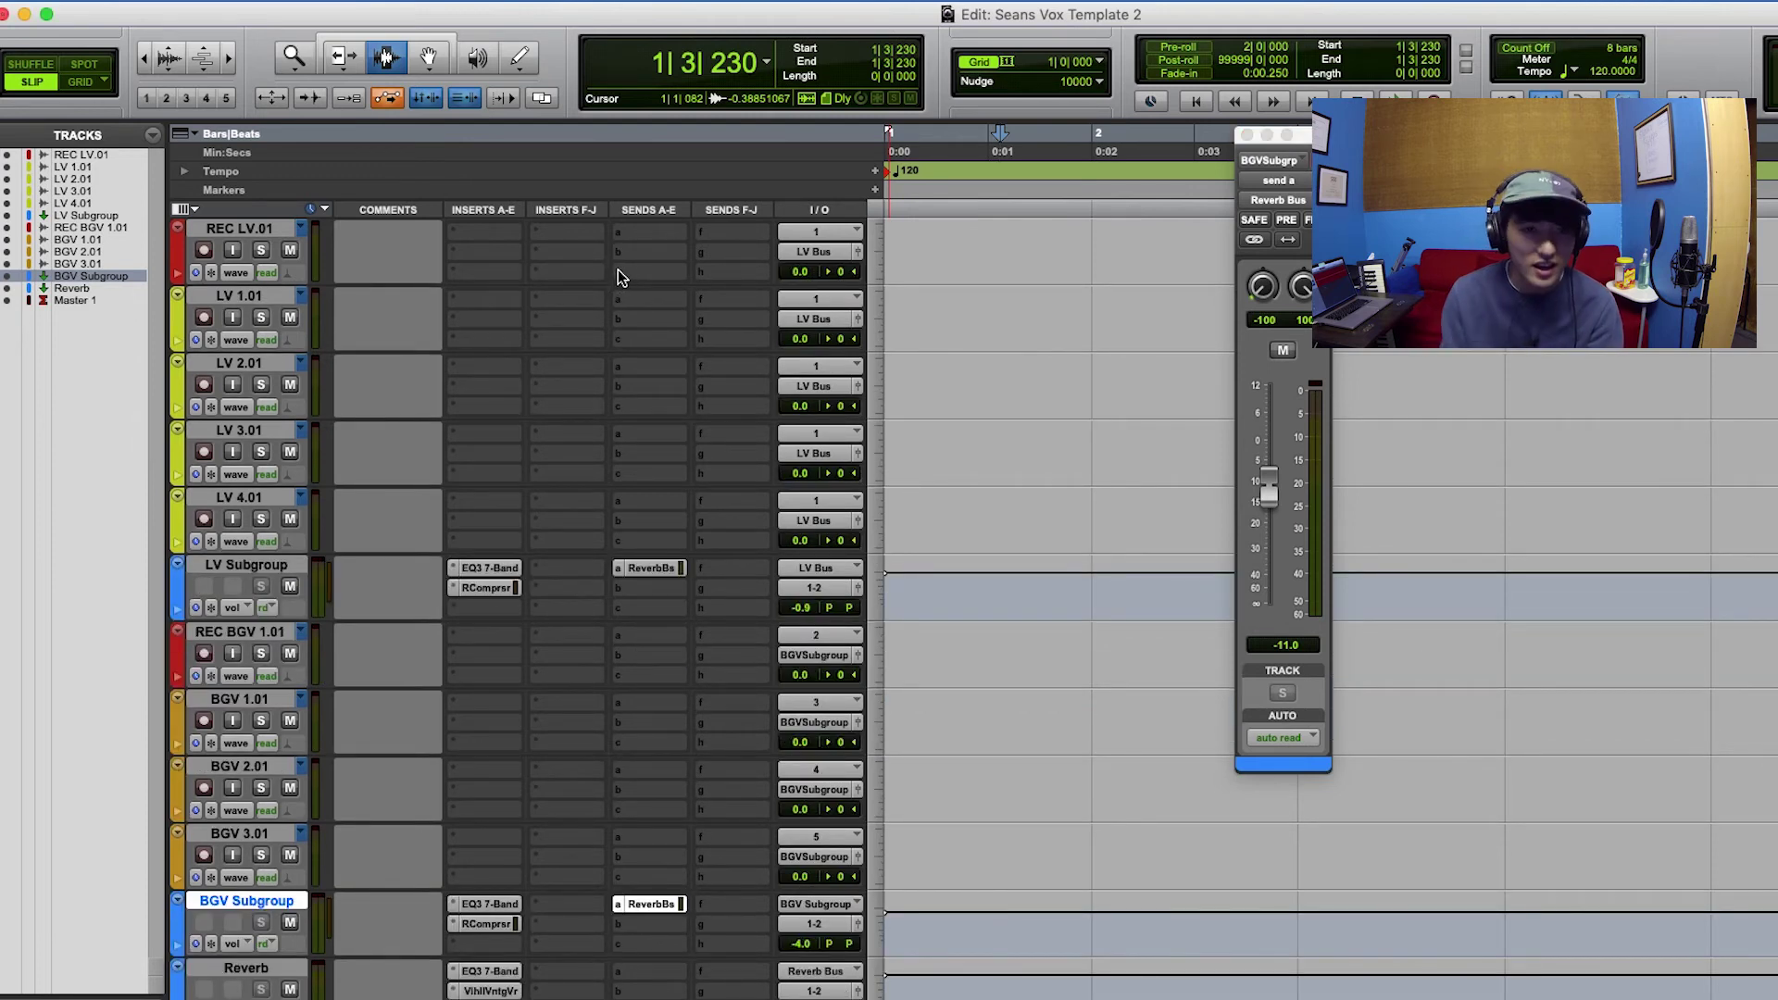
{"action": "key", "text": "super+w"}
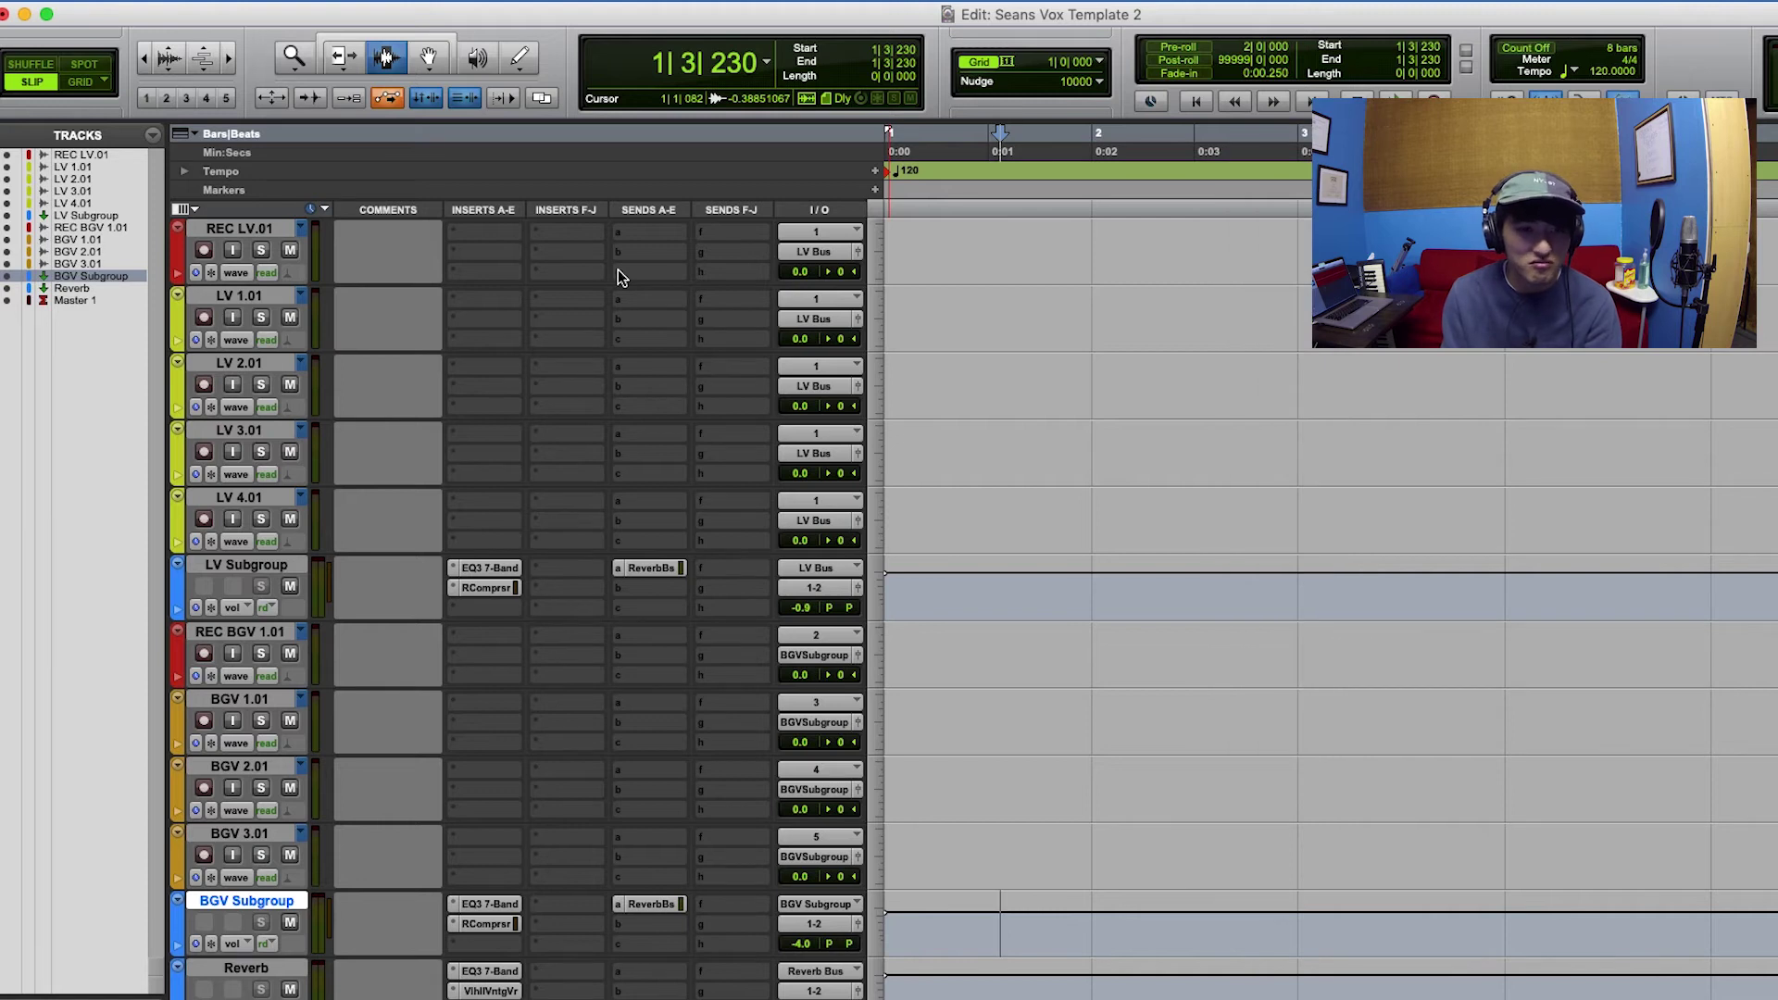
- Create a new session named FAKE SESSION 2 on the Desktop, saving the changes to Seans Vox Template 2
{"action": "key", "text": "super+n"}
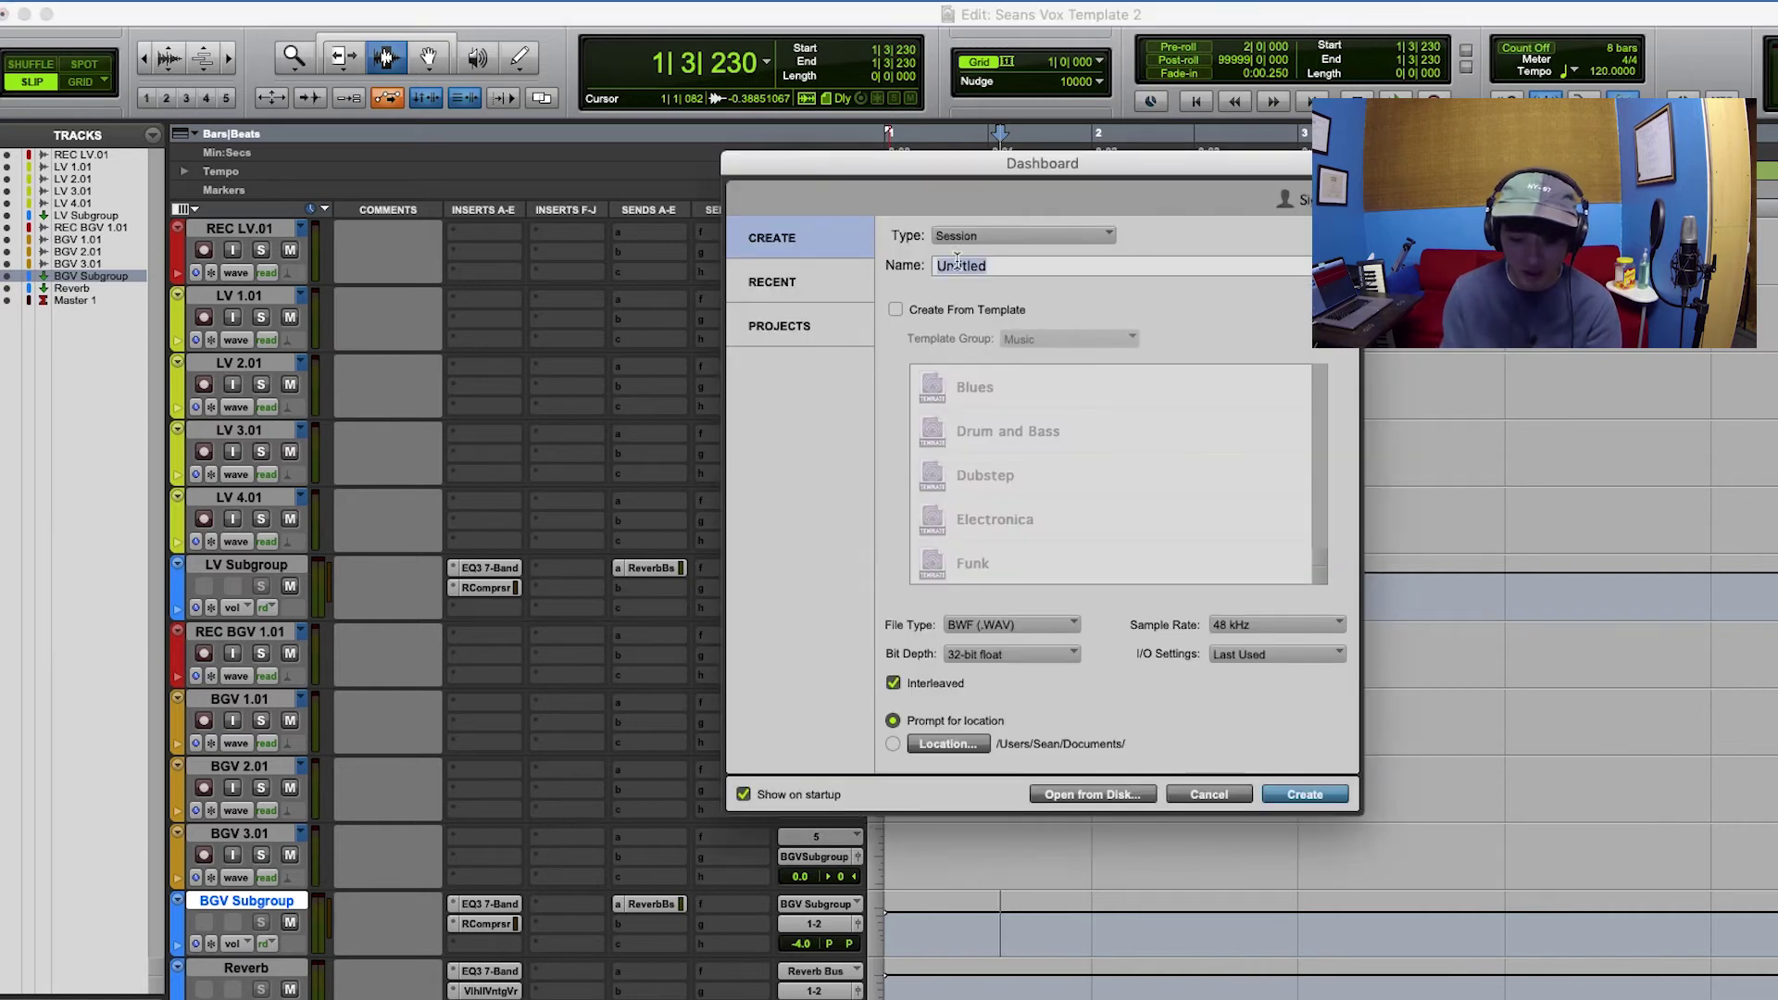
{"action": "type", "text": "FAKE SESSION 2"}
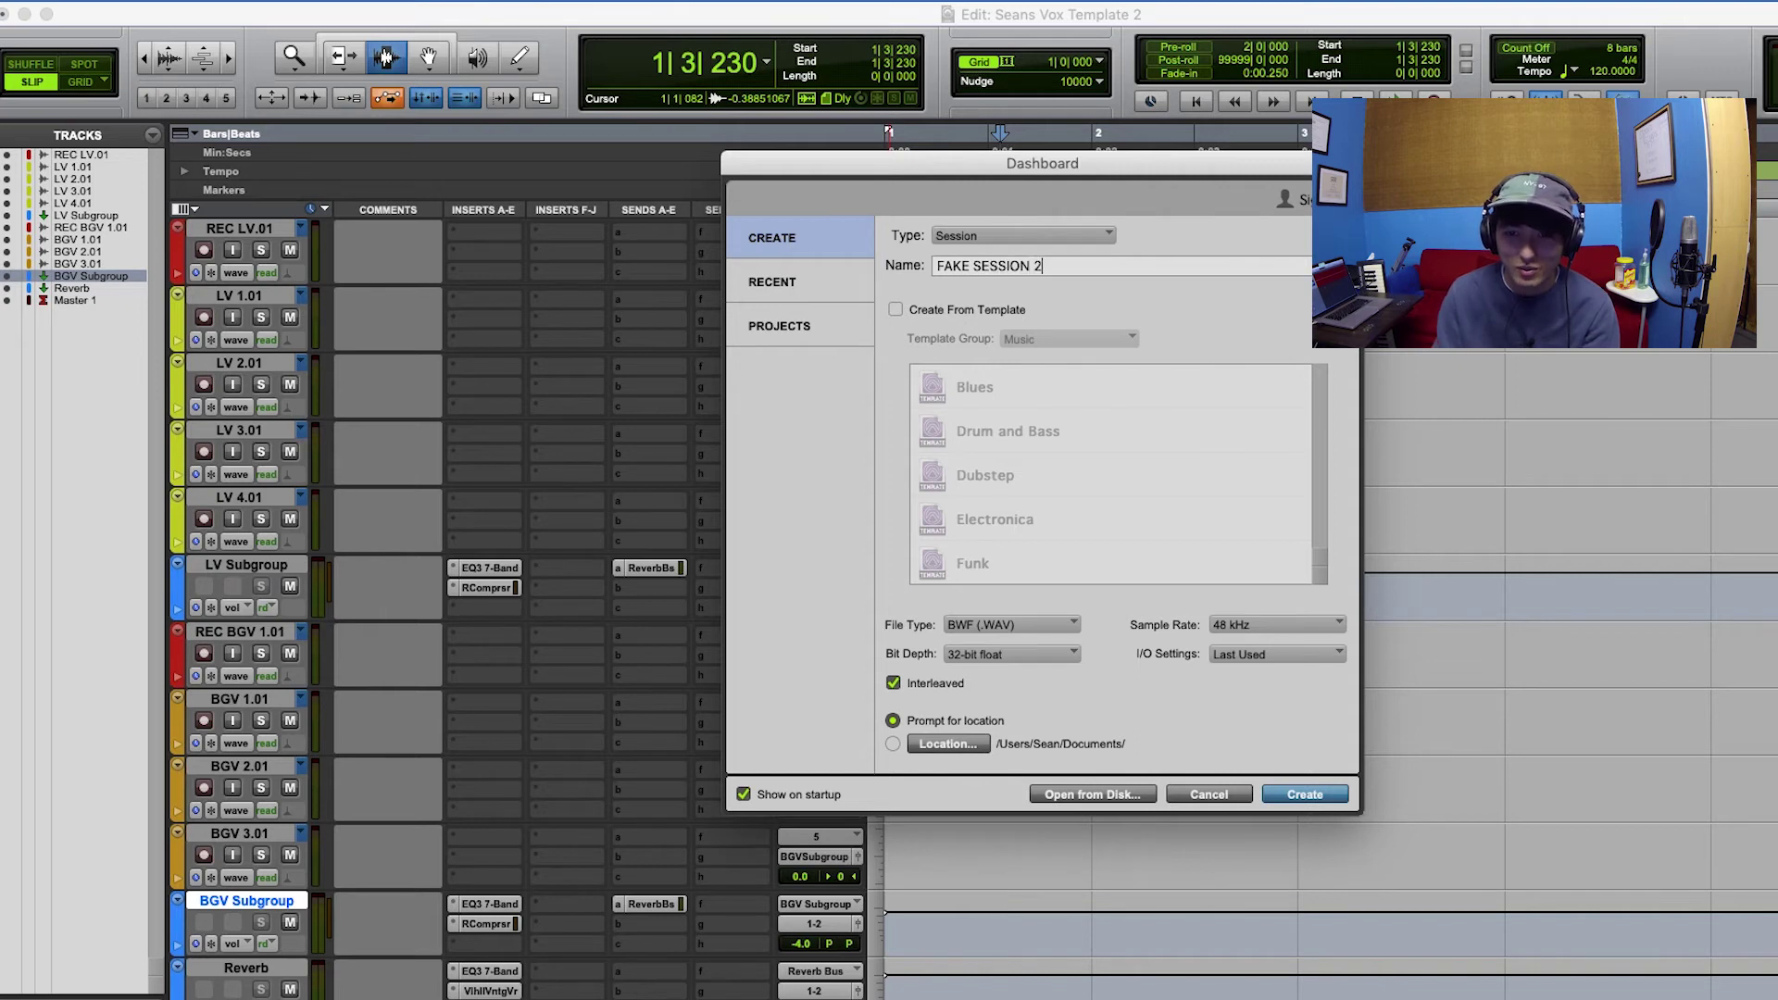
{"action": "key", "text": "Return"}
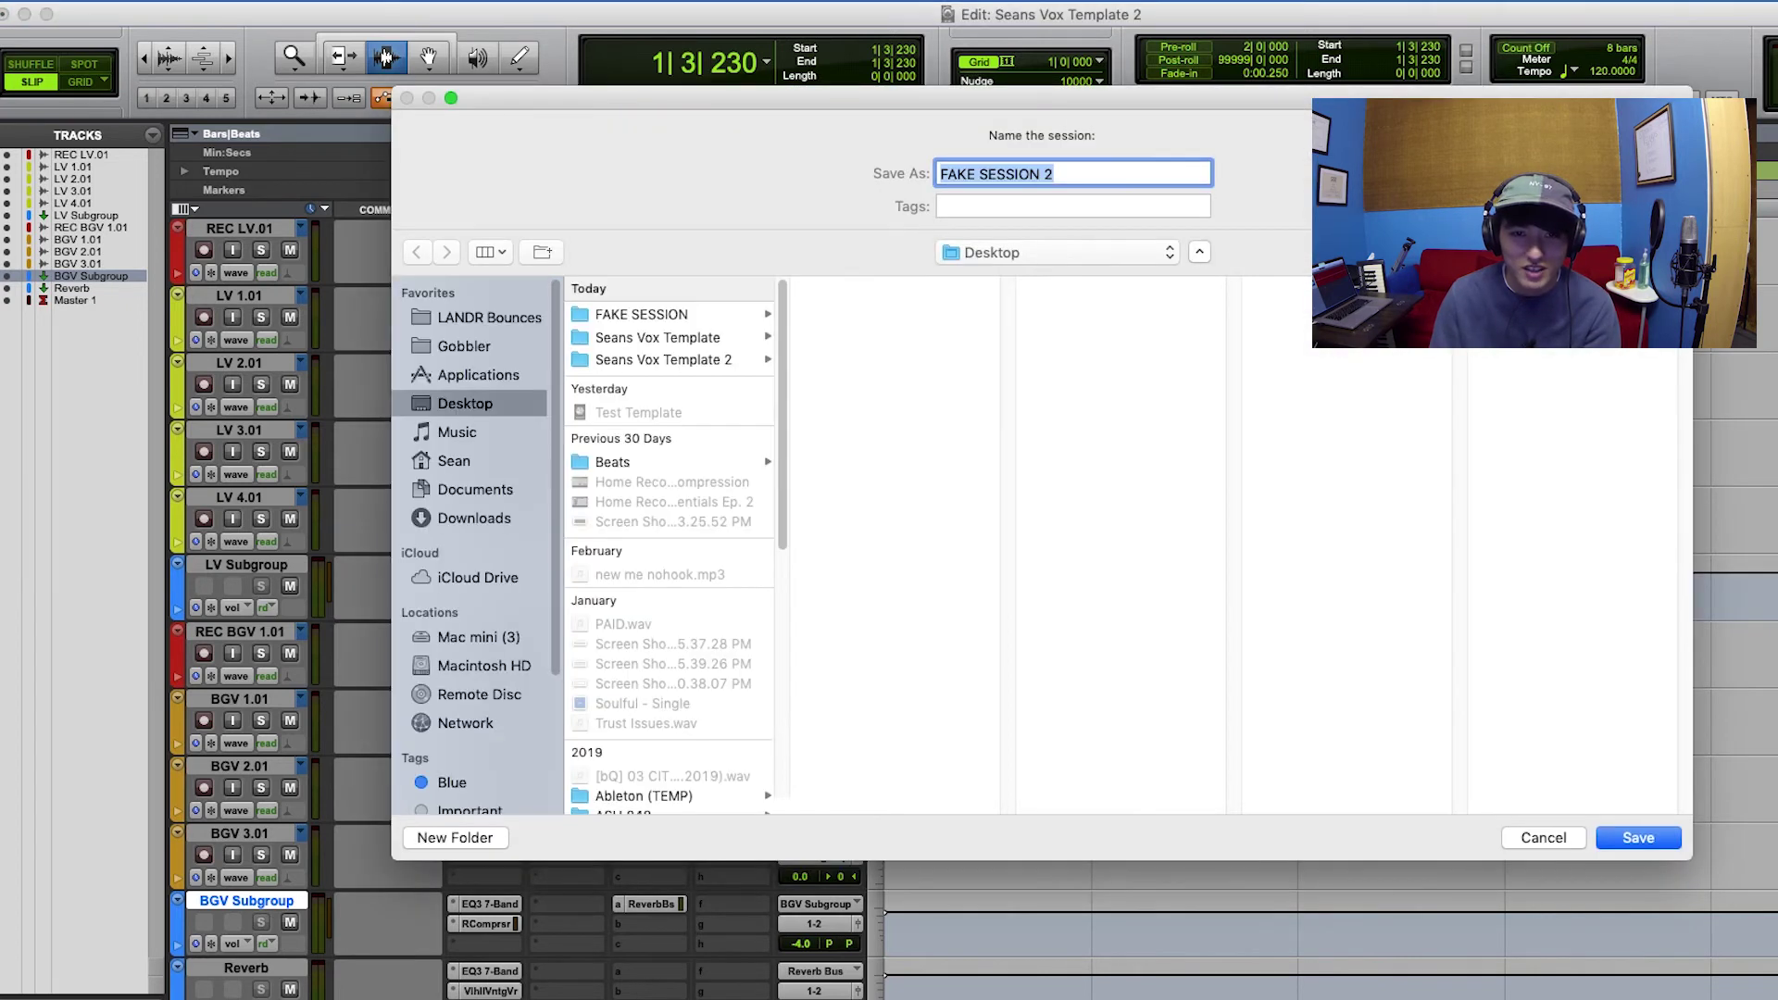
{"action": "key", "text": "Return"}
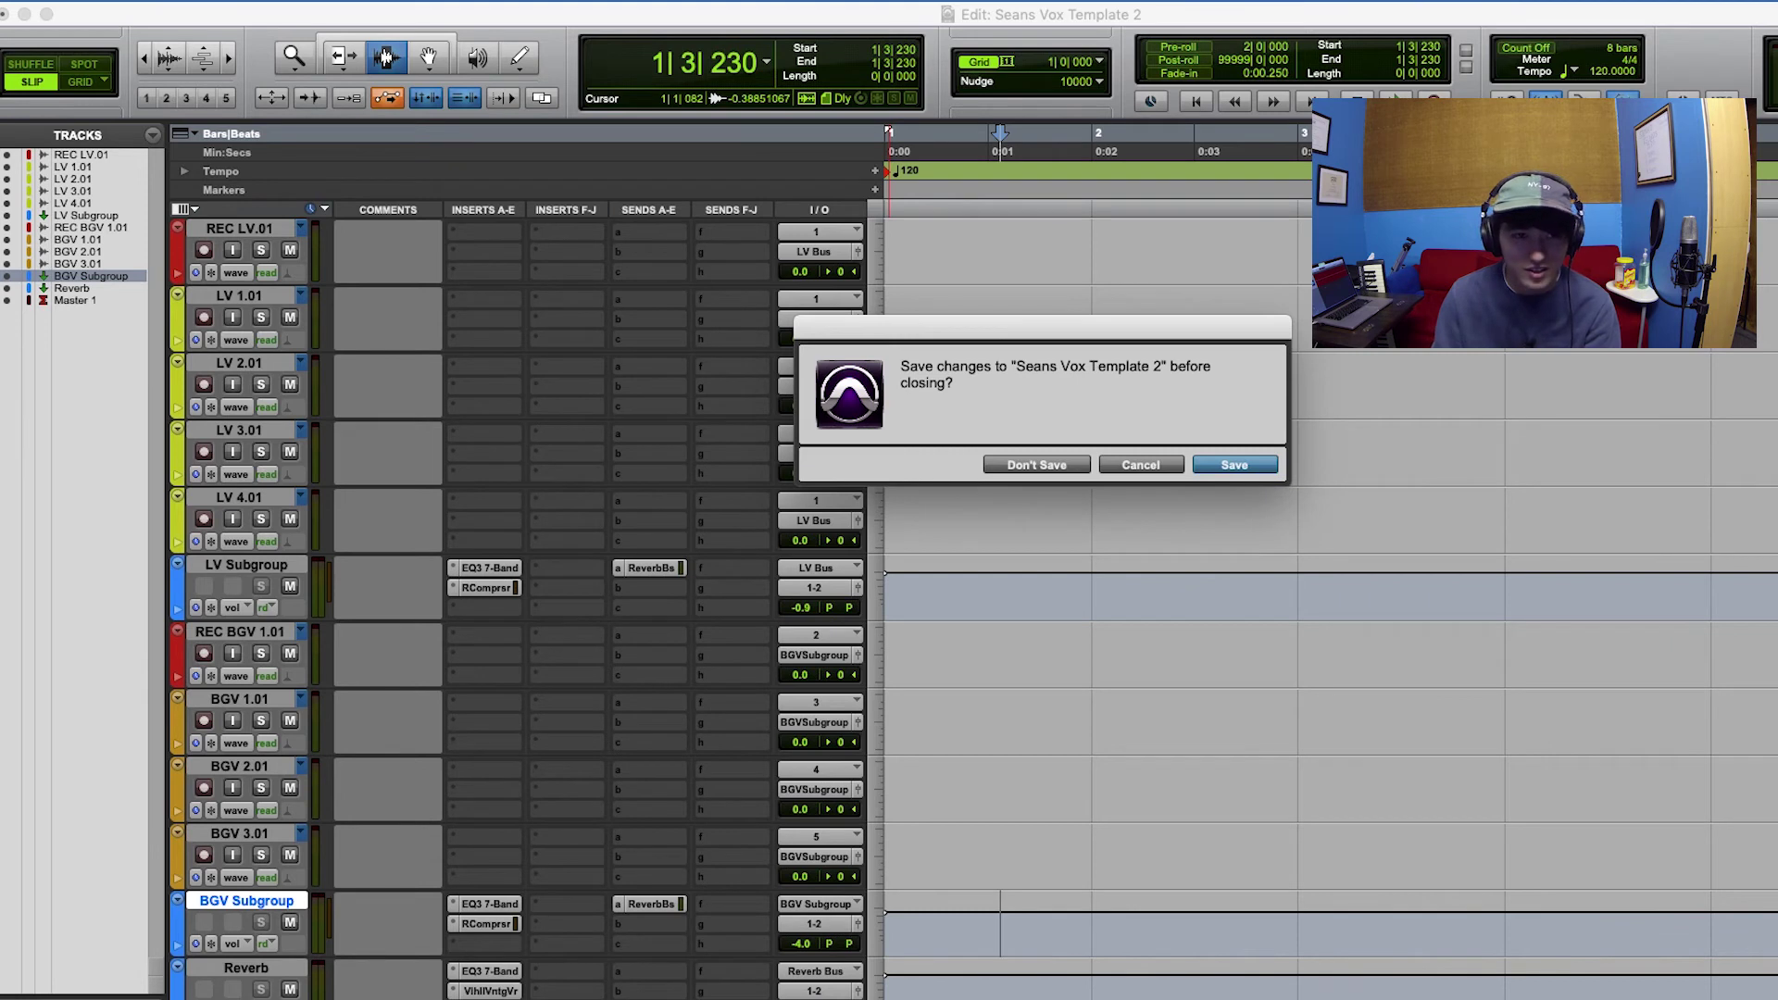
{"action": "key", "text": "Return"}
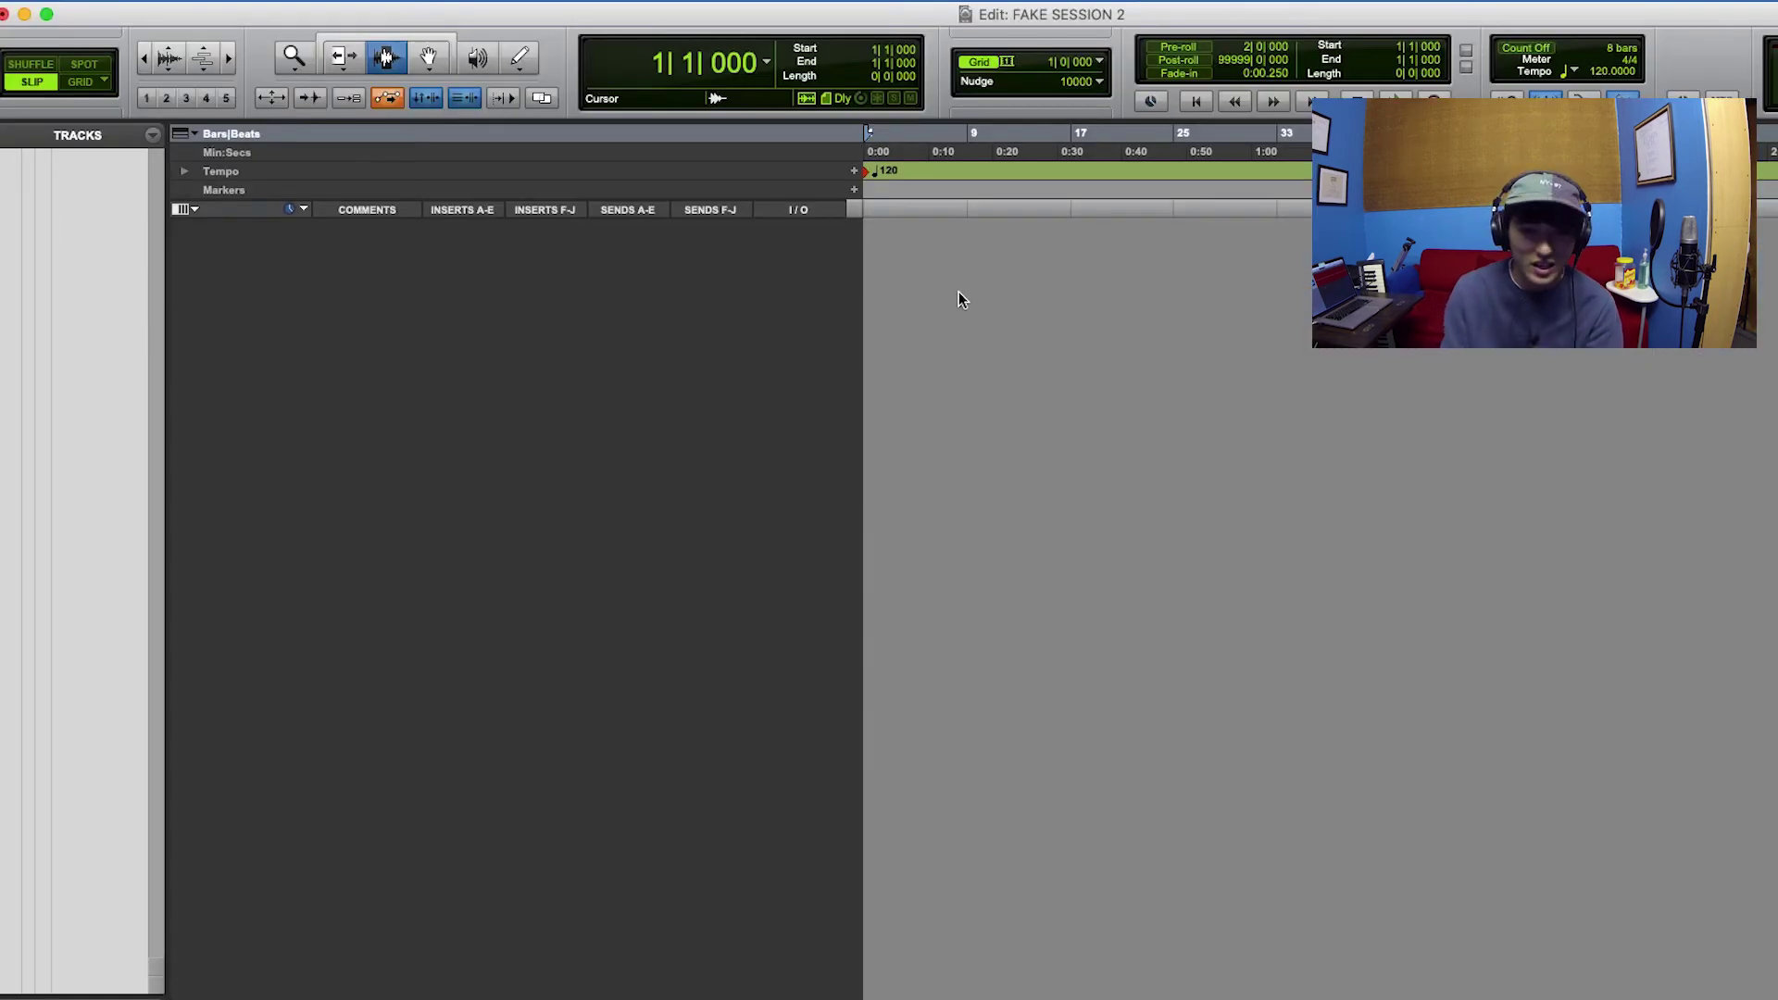
{"action": "key", "text": "alt+shift+i"}
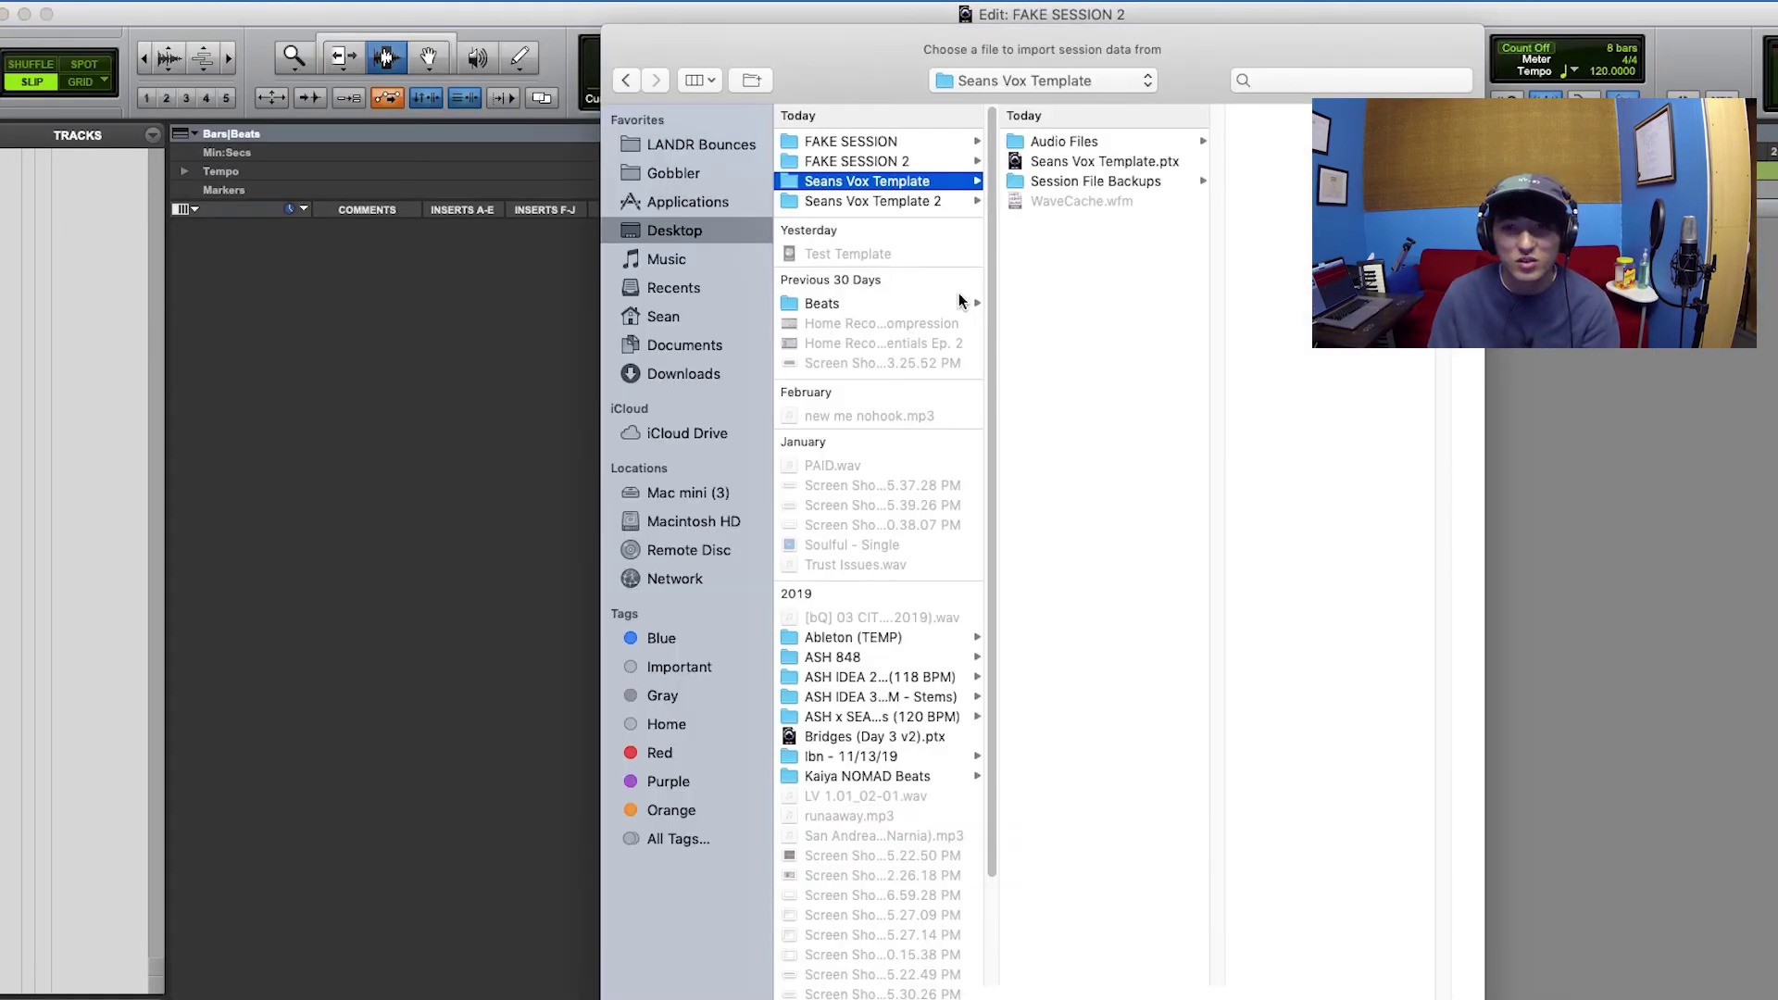
{"action": "key", "text": "Down"}
{"action": "key", "text": "Right"}
{"action": "key", "text": "Down"}
{"action": "key", "text": "Return"}
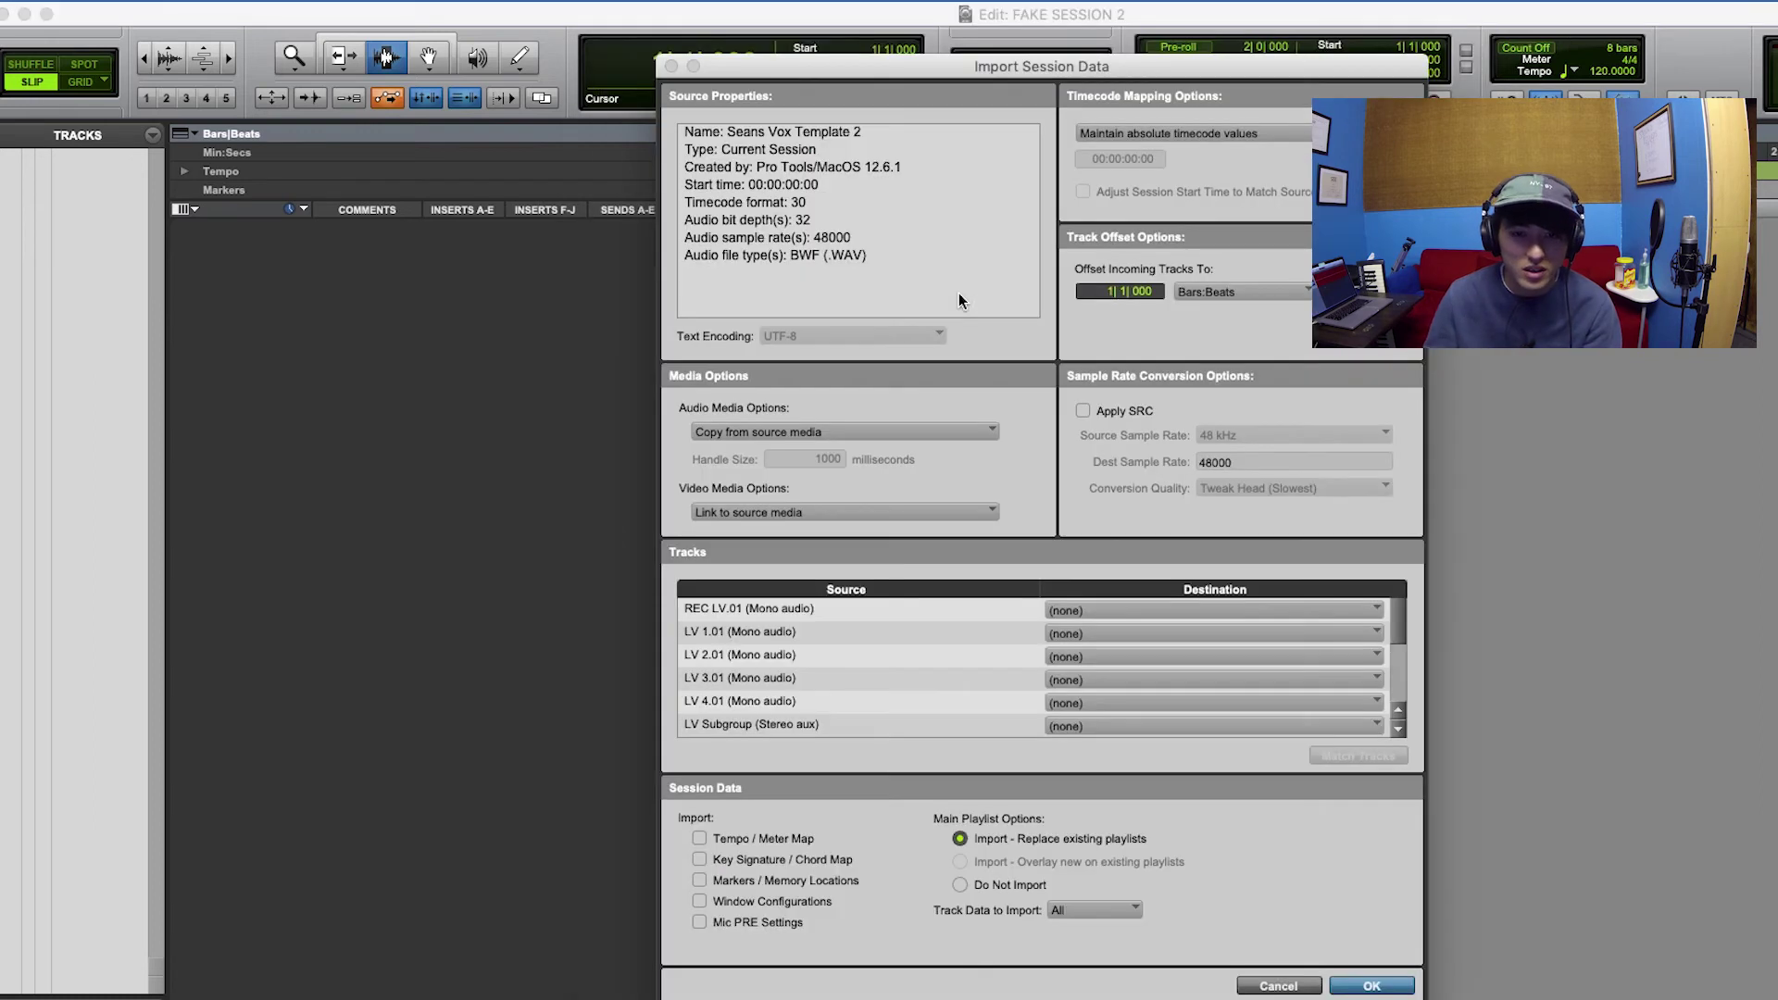
{"action": "left_click", "coordinate": [918, 681]}
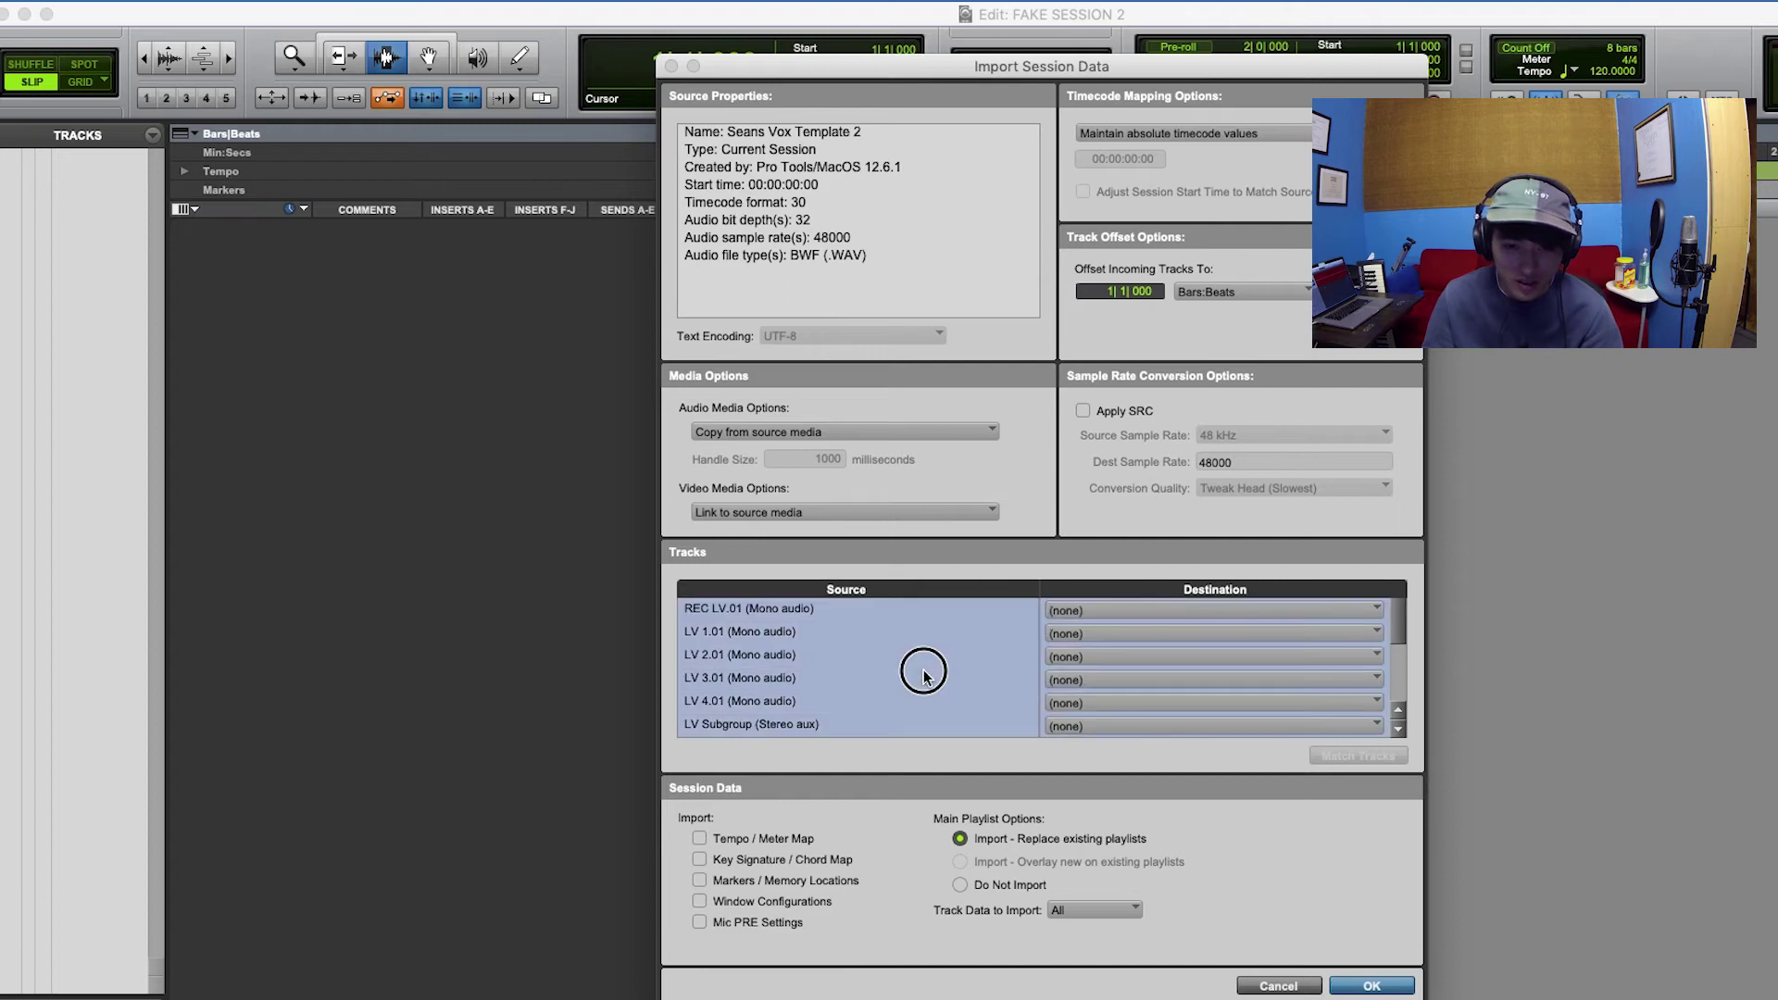
{"action": "left_click", "coordinate": [1094, 908]}
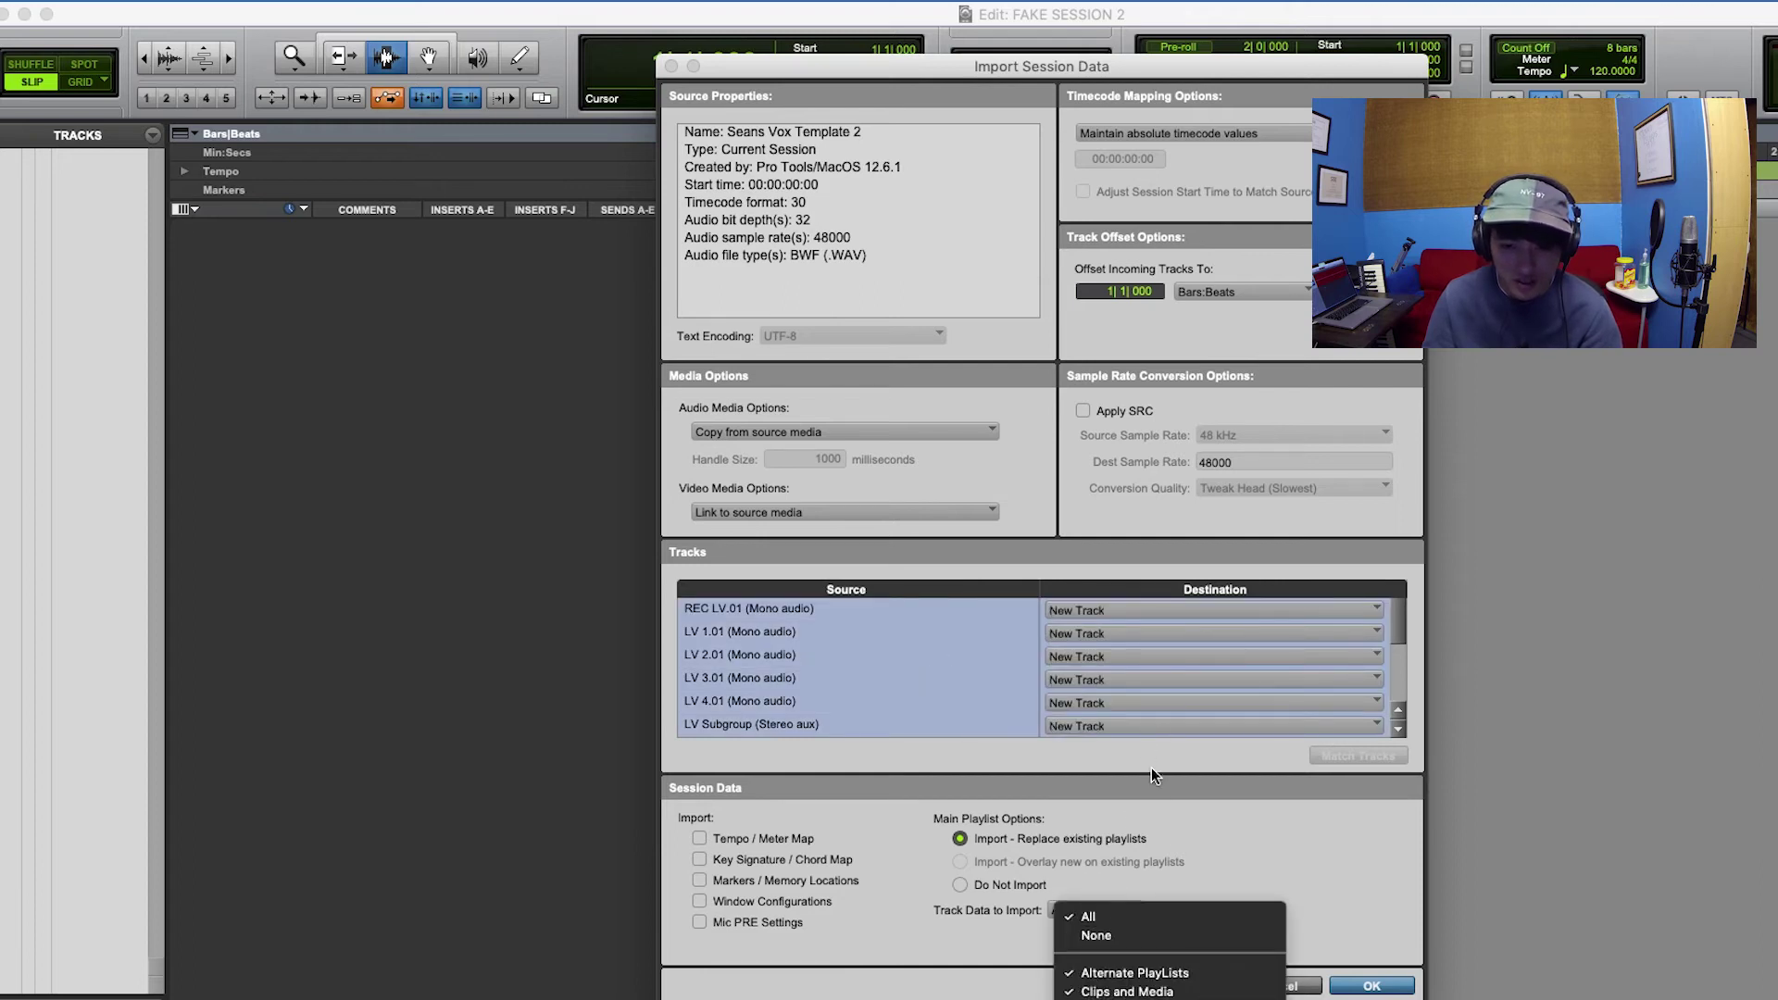
{"action": "left_click", "coordinate": [1154, 825]}
{"action": "left_click", "coordinate": [1099, 915]}
{"action": "left_click", "coordinate": [1167, 891]}
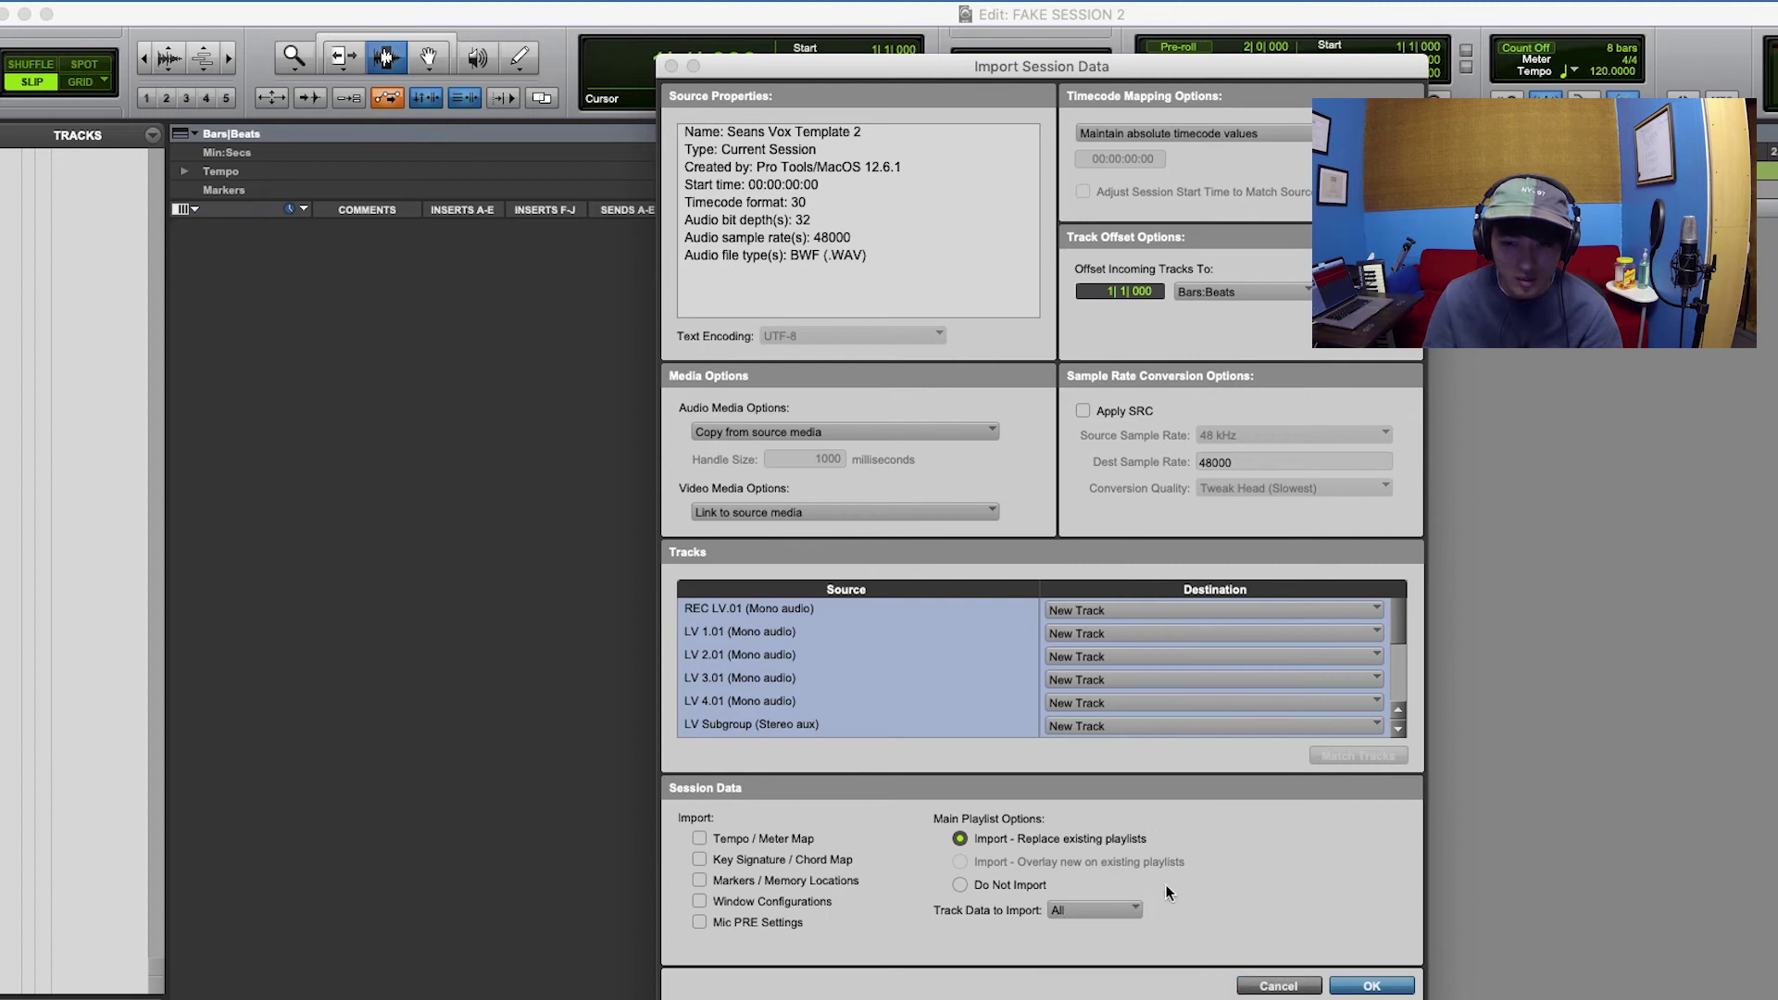
{"action": "left_click", "coordinate": [1245, 986]}
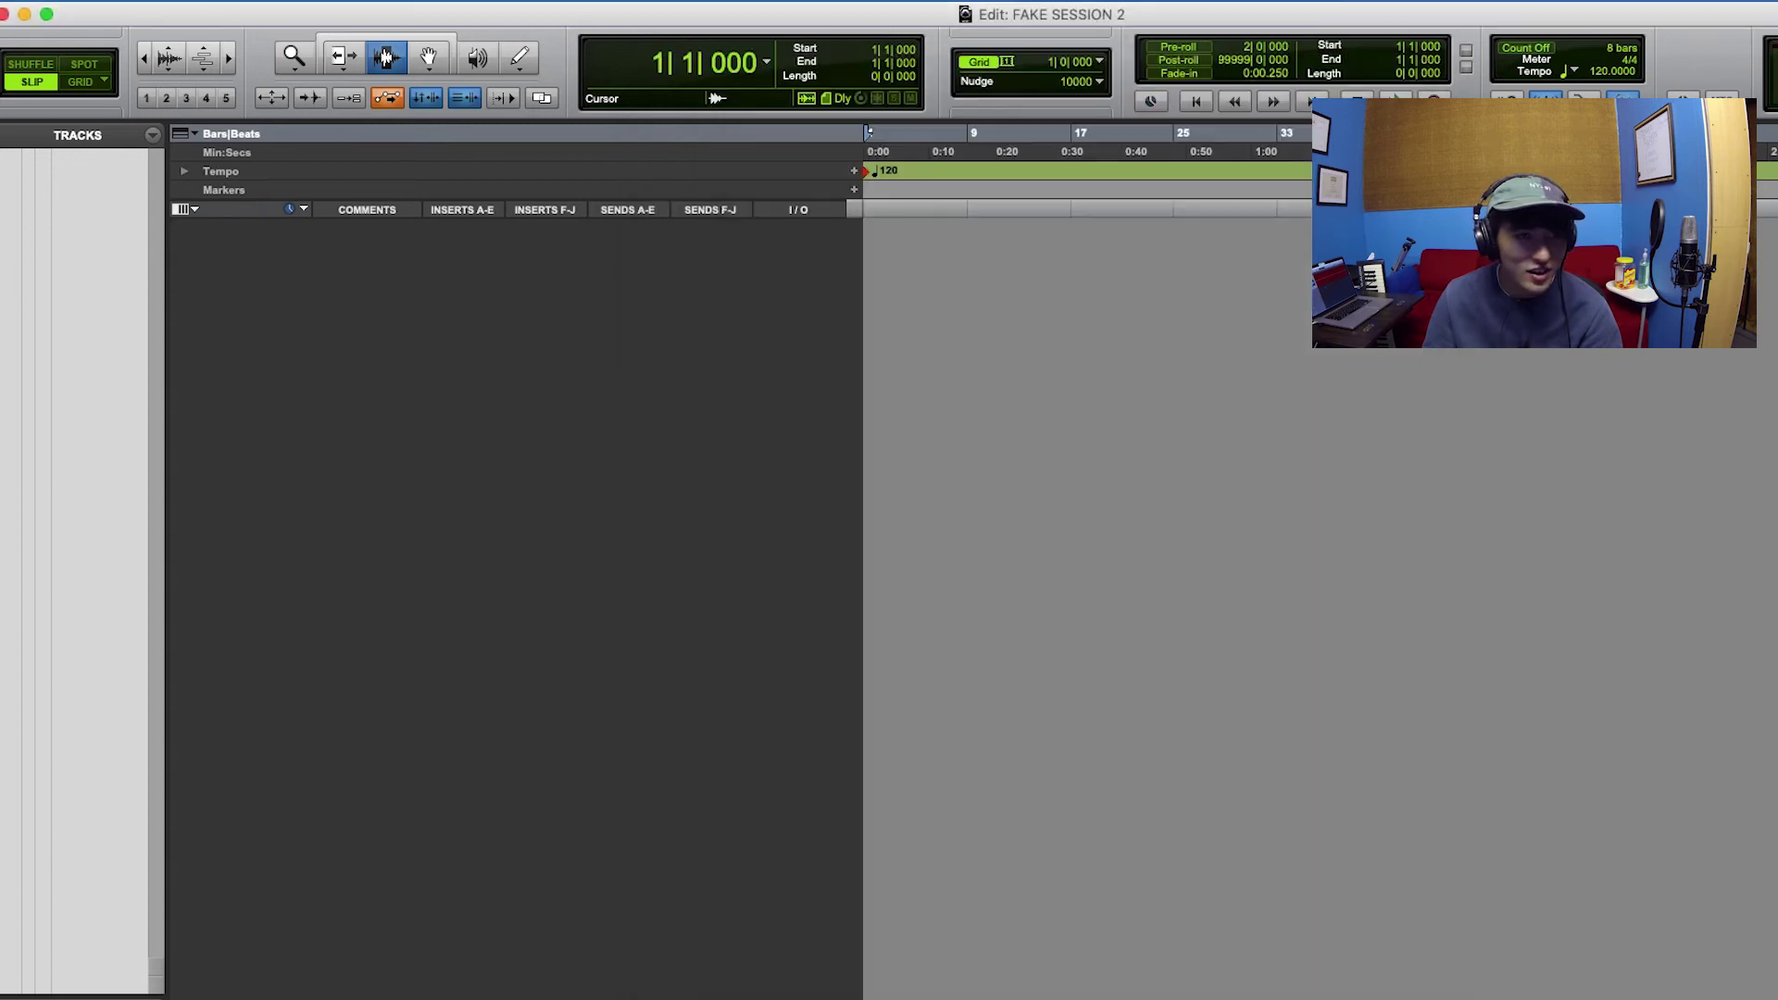
{"action": "left_click", "coordinate": [157, 2]}
{"action": "mouse_move", "coordinate": [188, 306]}
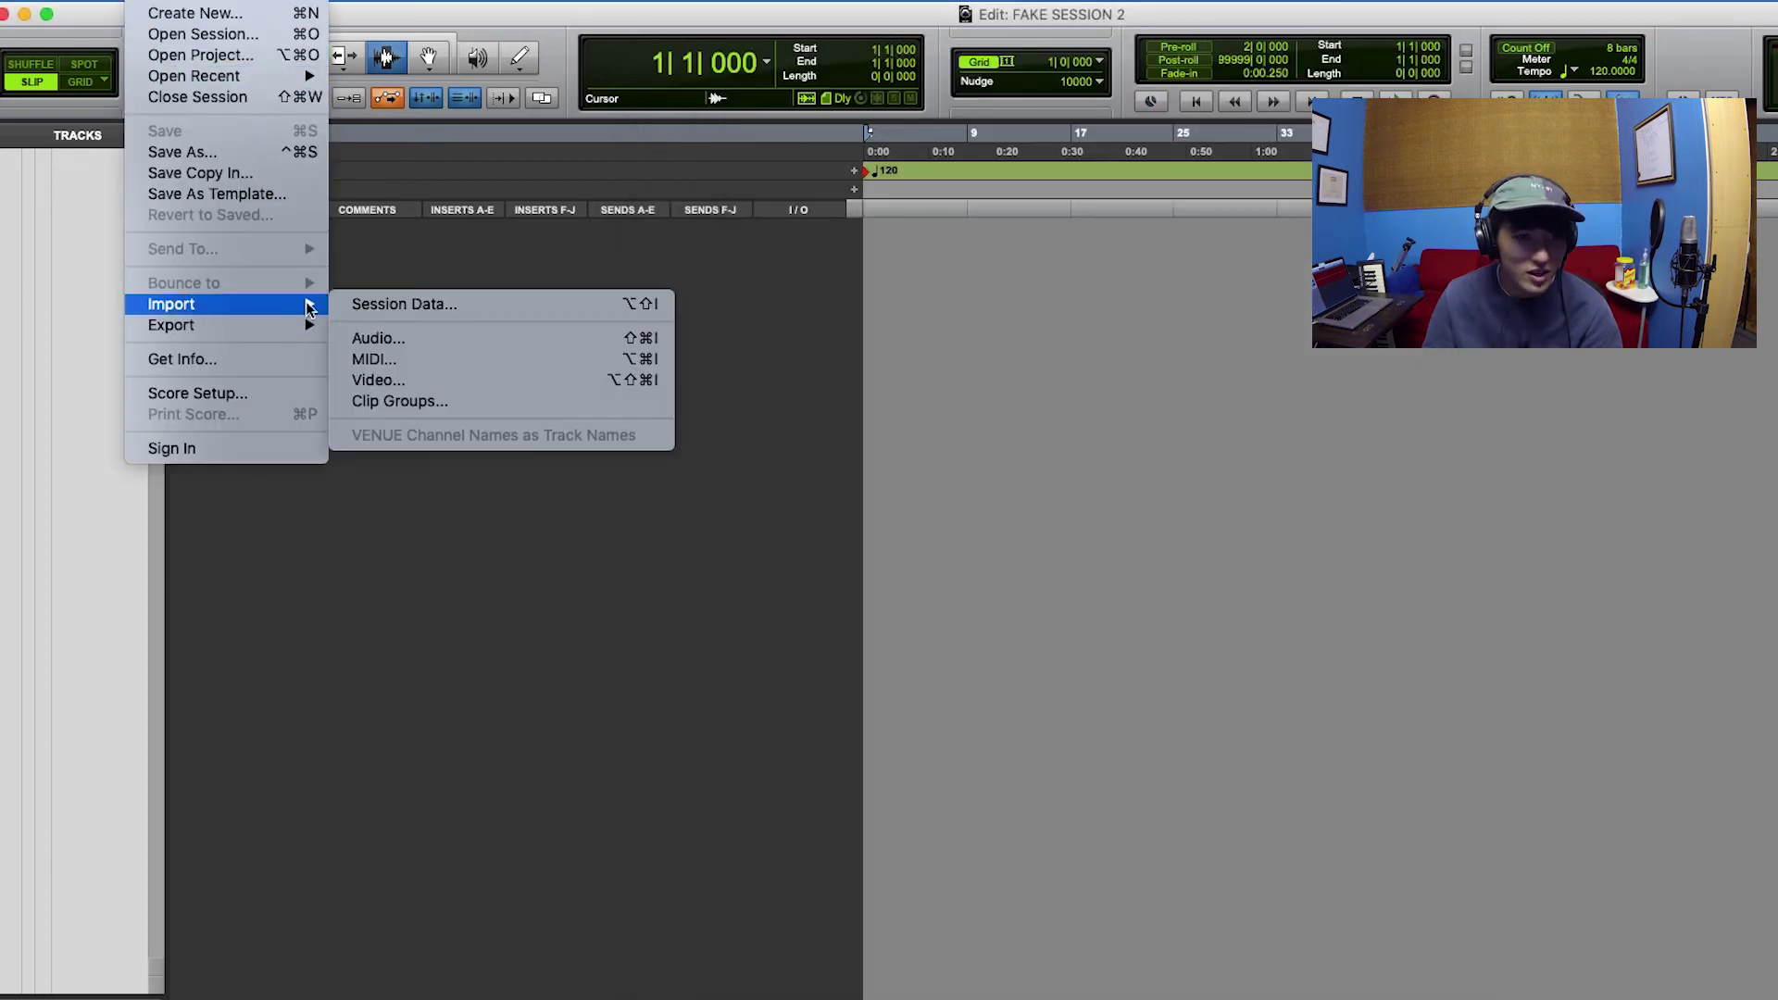
{"action": "left_click", "coordinate": [1117, 580]}
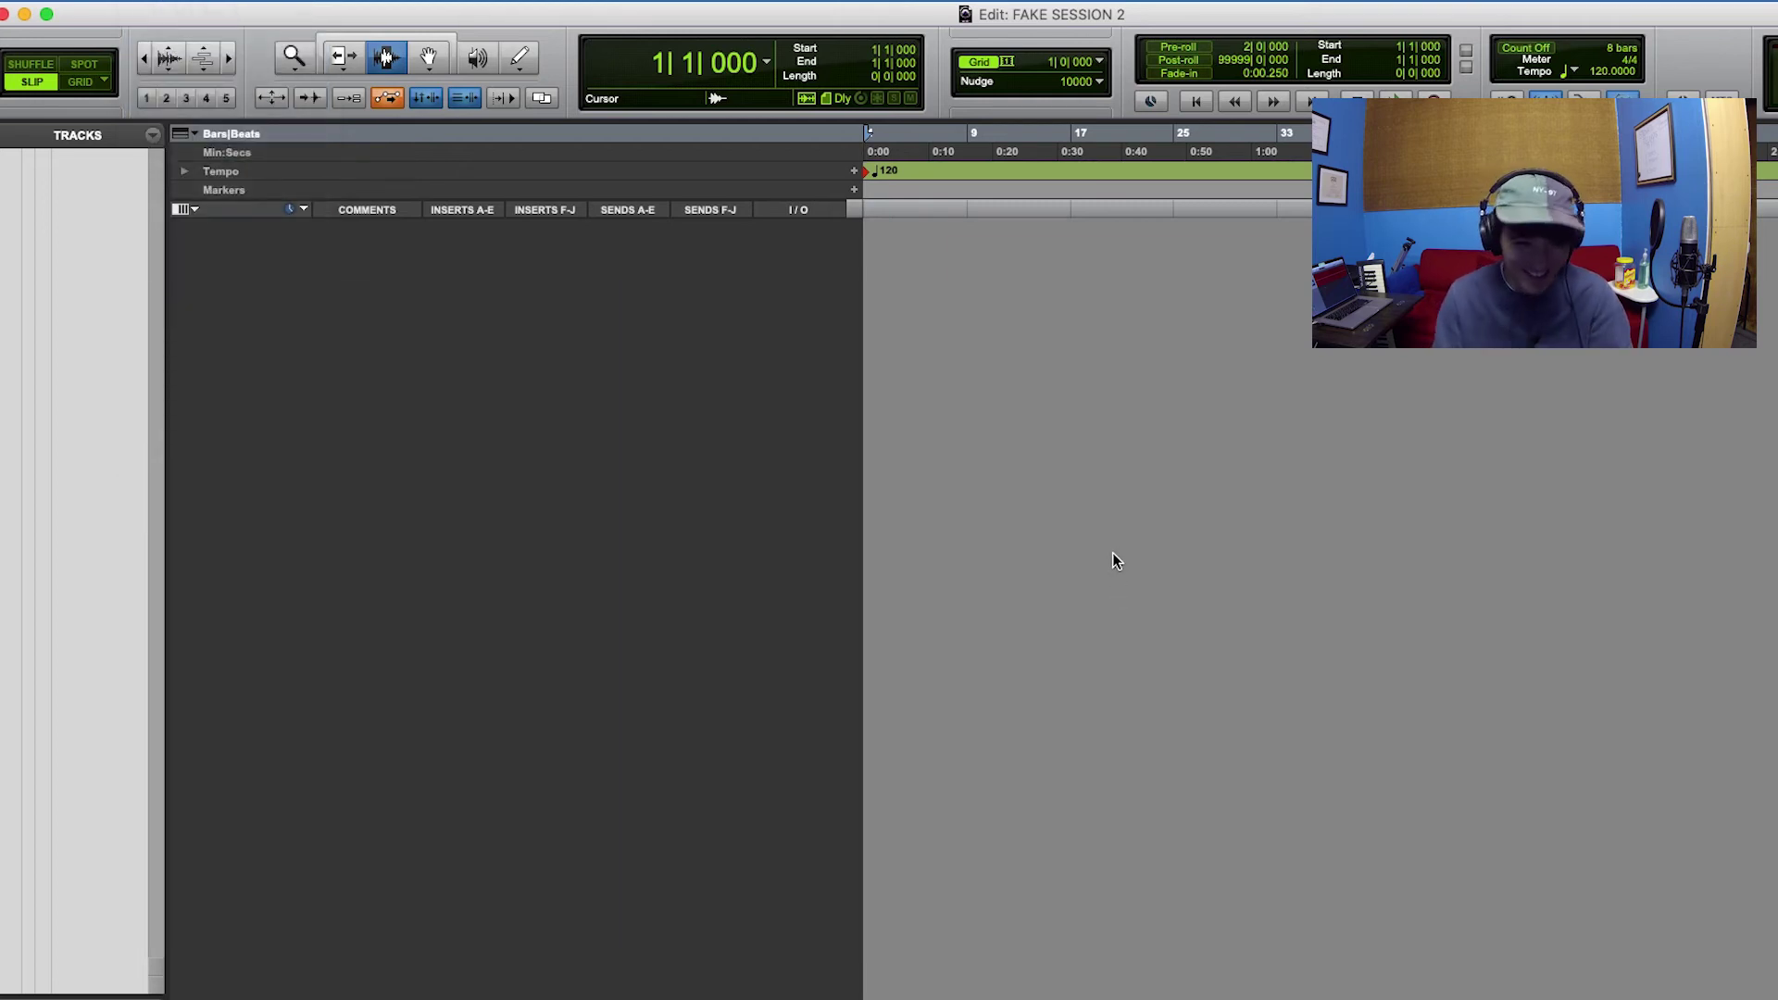
- Choose Seans Vox Template 2.ptx as the session data source and set all its tracks to import as new tracks
{"action": "key", "text": "alt+shift+i"}
{"action": "left_click", "coordinate": [891, 161]}
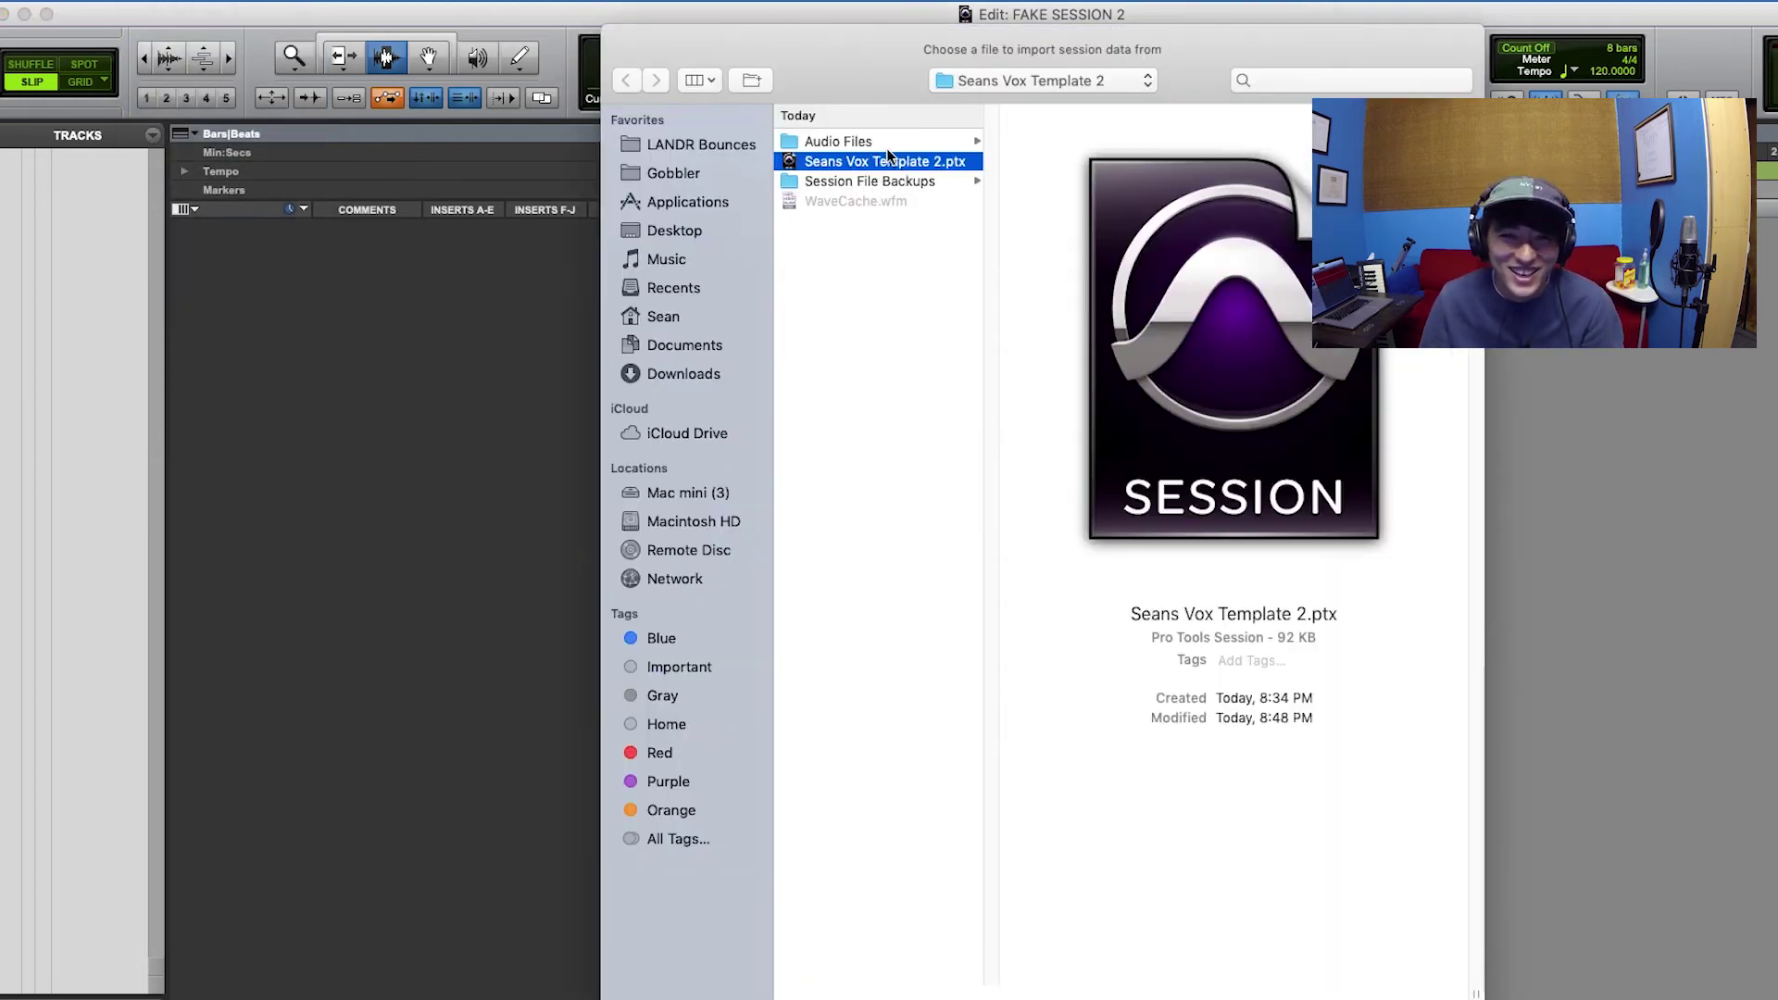
{"action": "key", "text": "Return"}
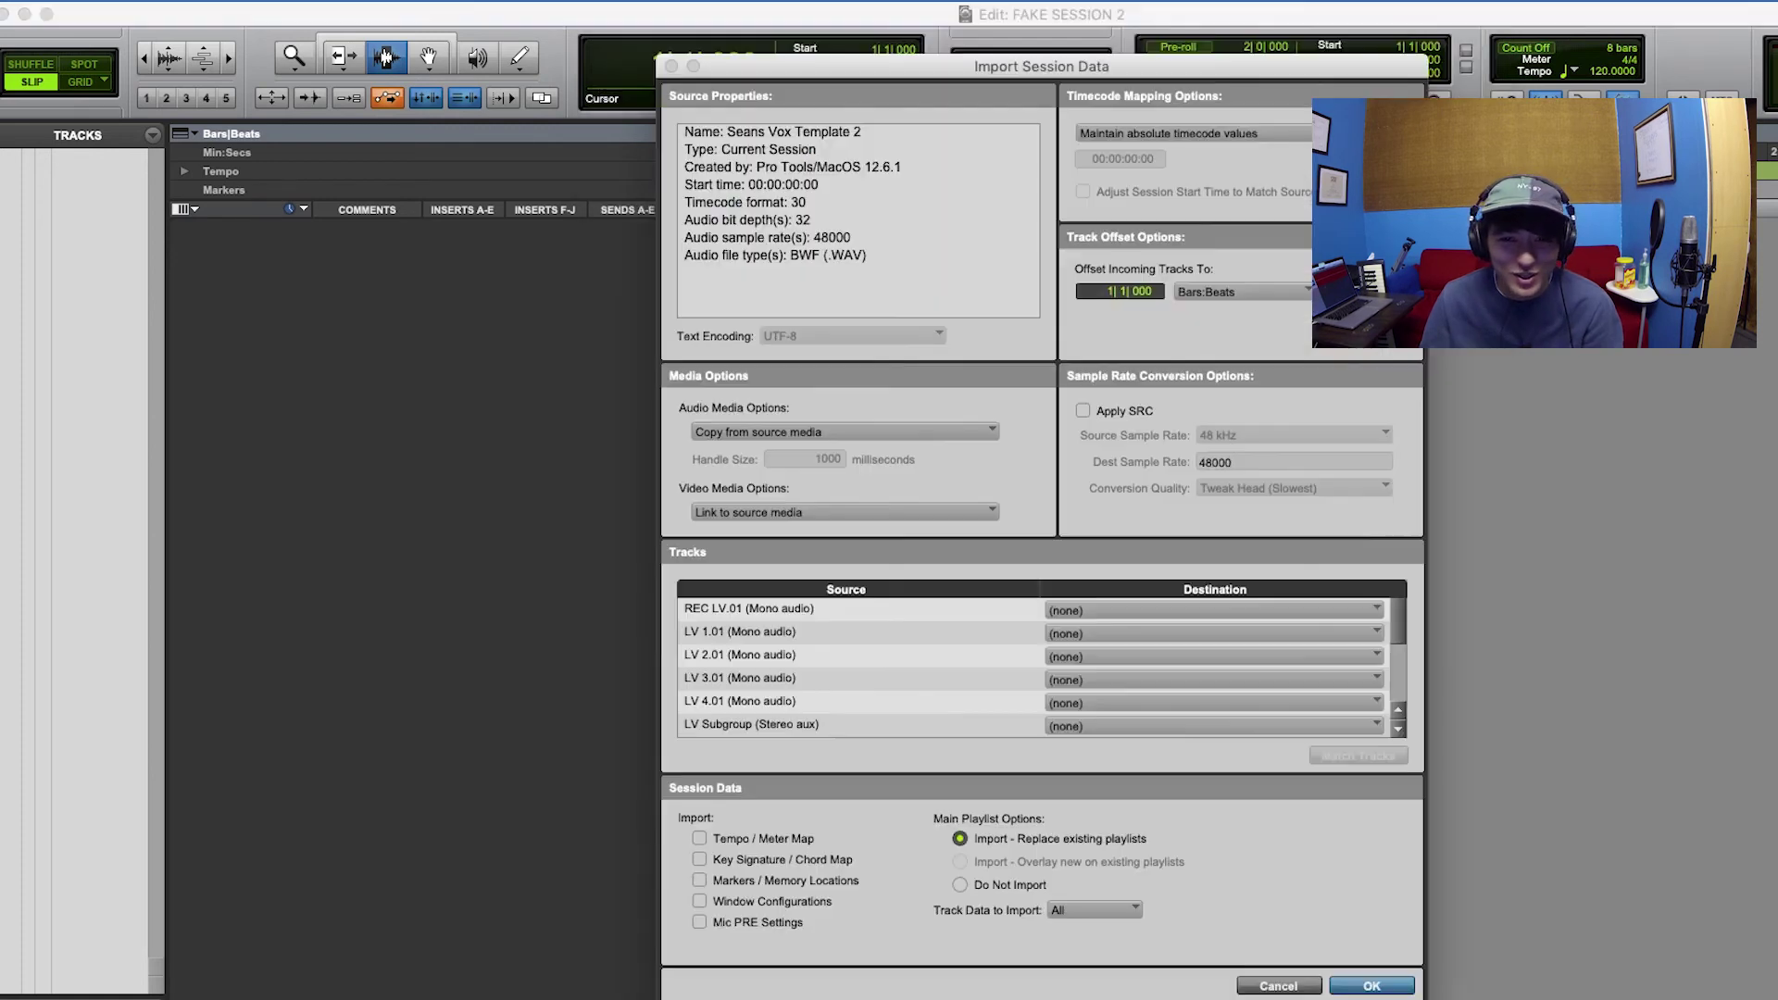
{"action": "left_click_drag", "start_coordinate": [986, 736], "coordinate": [685, 523]}
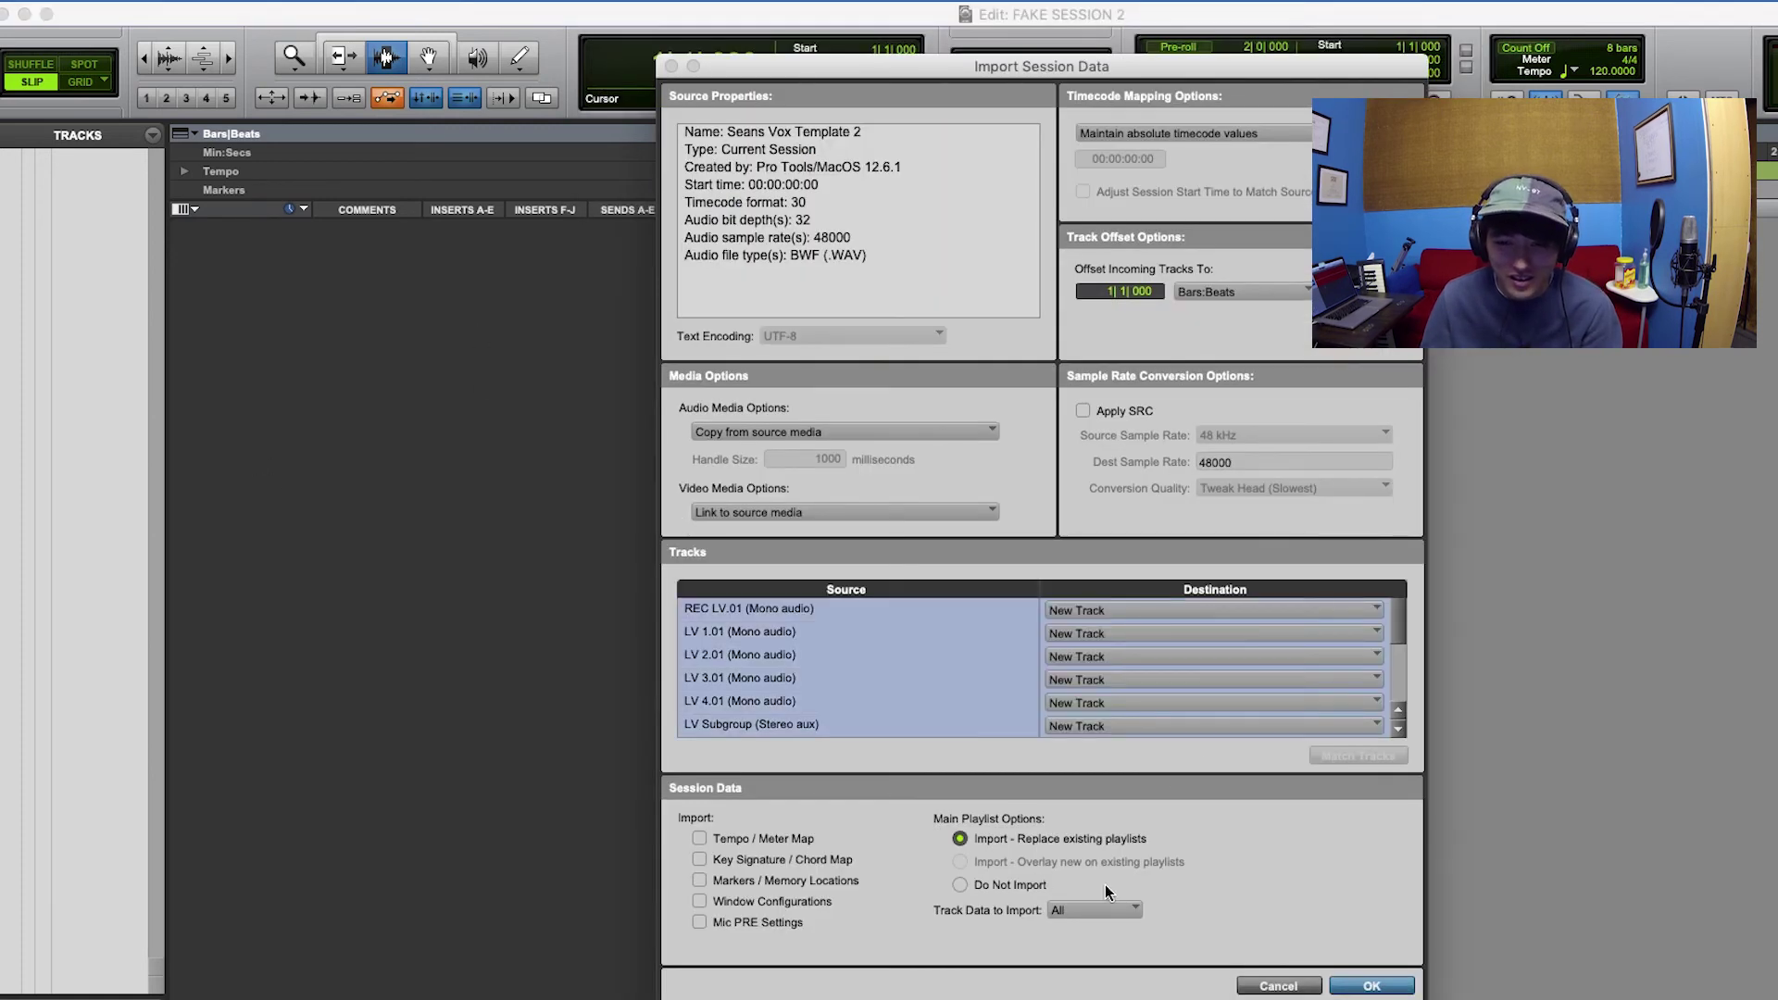
- Import the template tracks without main playlists, alternate playlists, clips and media, clip gain or clip effects
{"action": "left_click", "coordinate": [960, 885]}
{"action": "left_click", "coordinate": [1100, 910]}
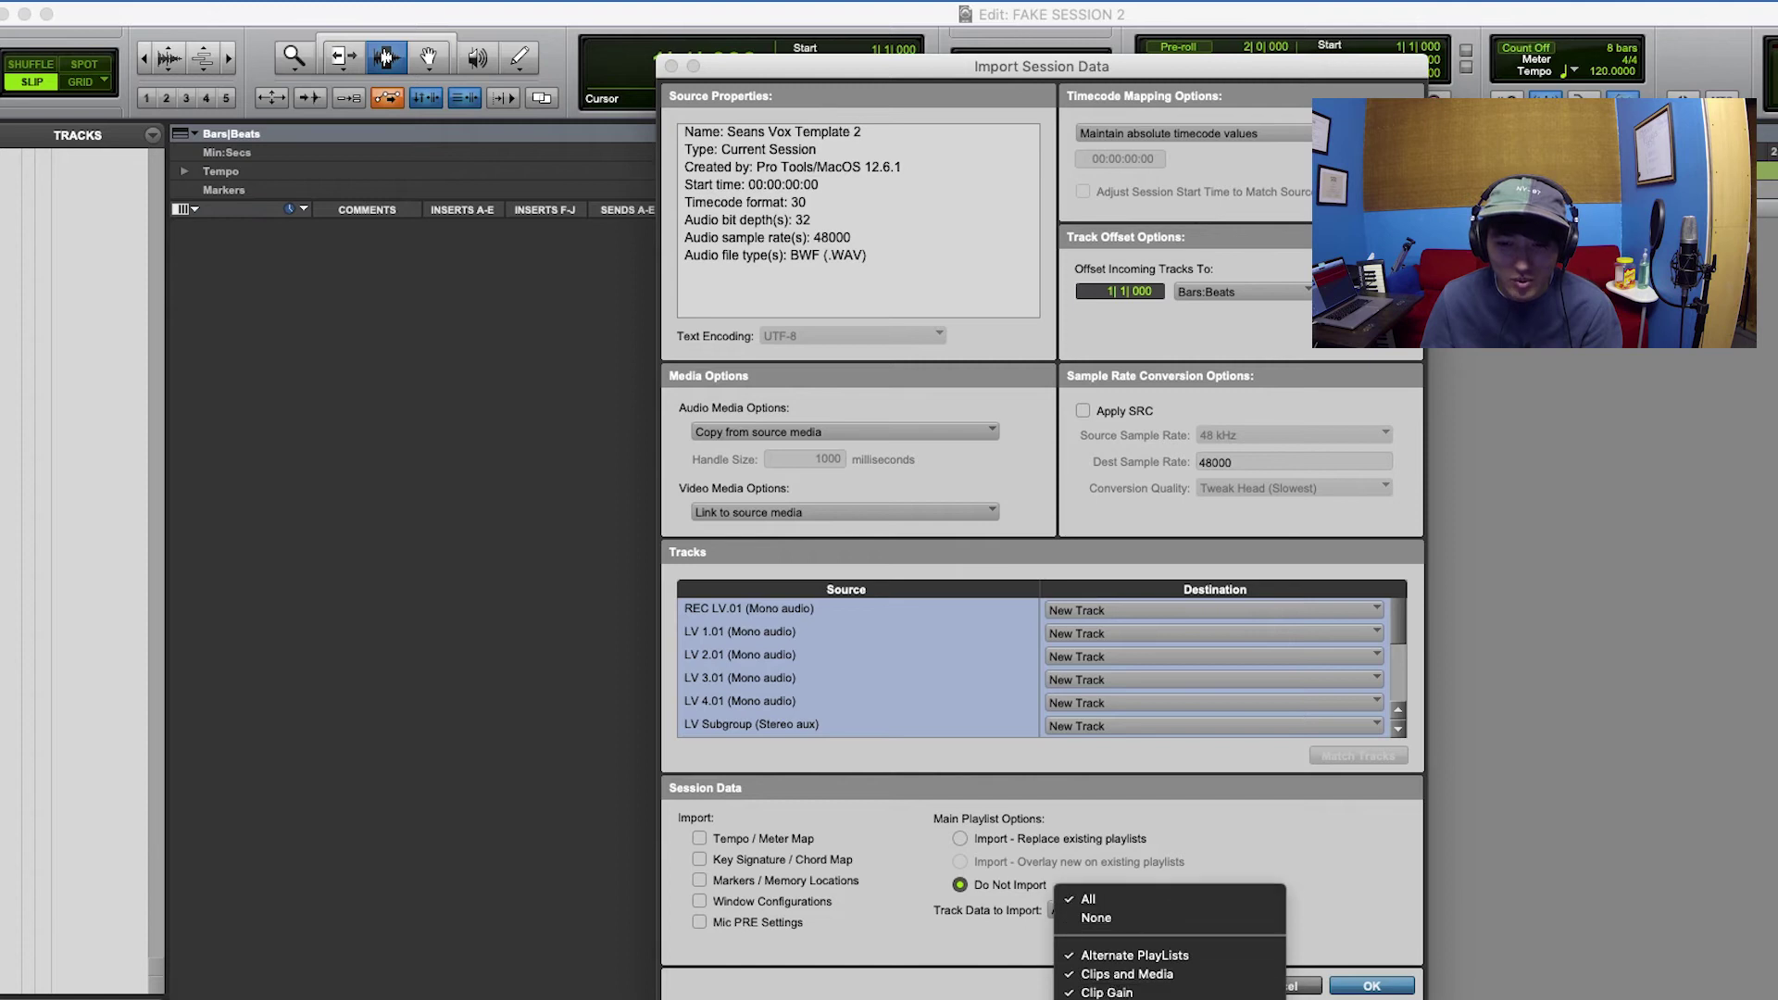
{"action": "left_click", "coordinate": [1250, 972]}
{"action": "left_click", "coordinate": [1137, 912]}
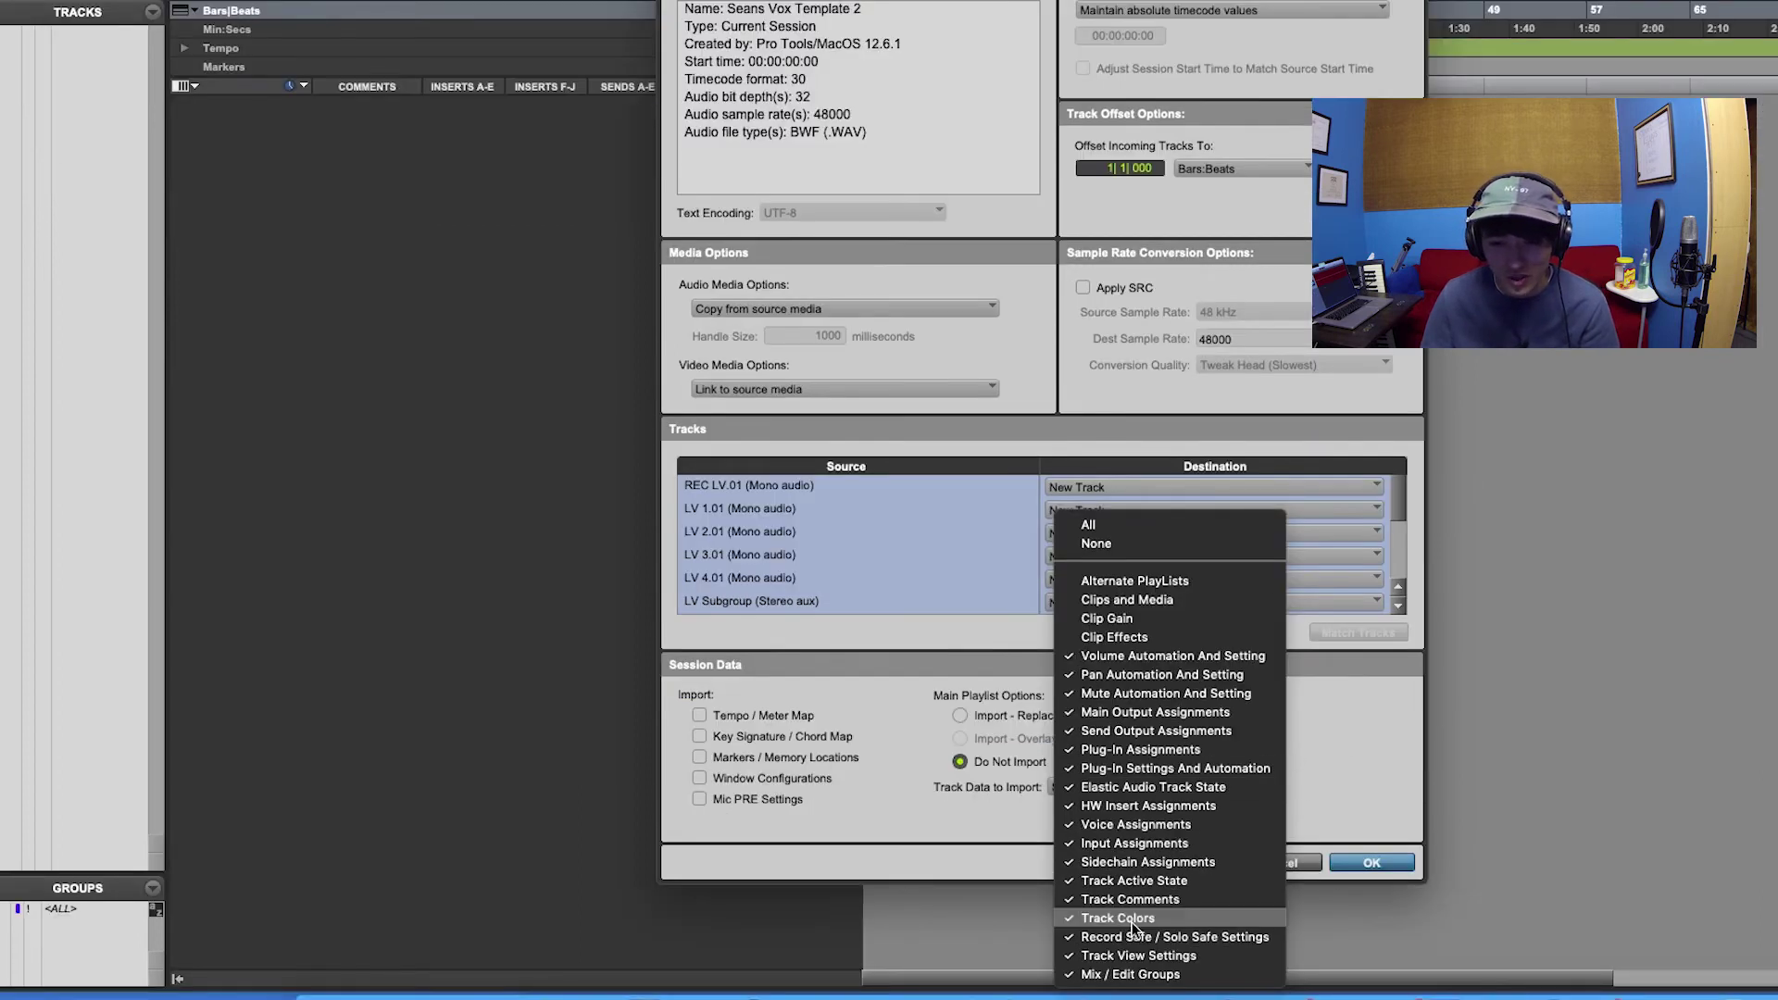
{"action": "left_click", "coordinate": [1309, 920]}
{"action": "left_click", "coordinate": [1368, 862]}
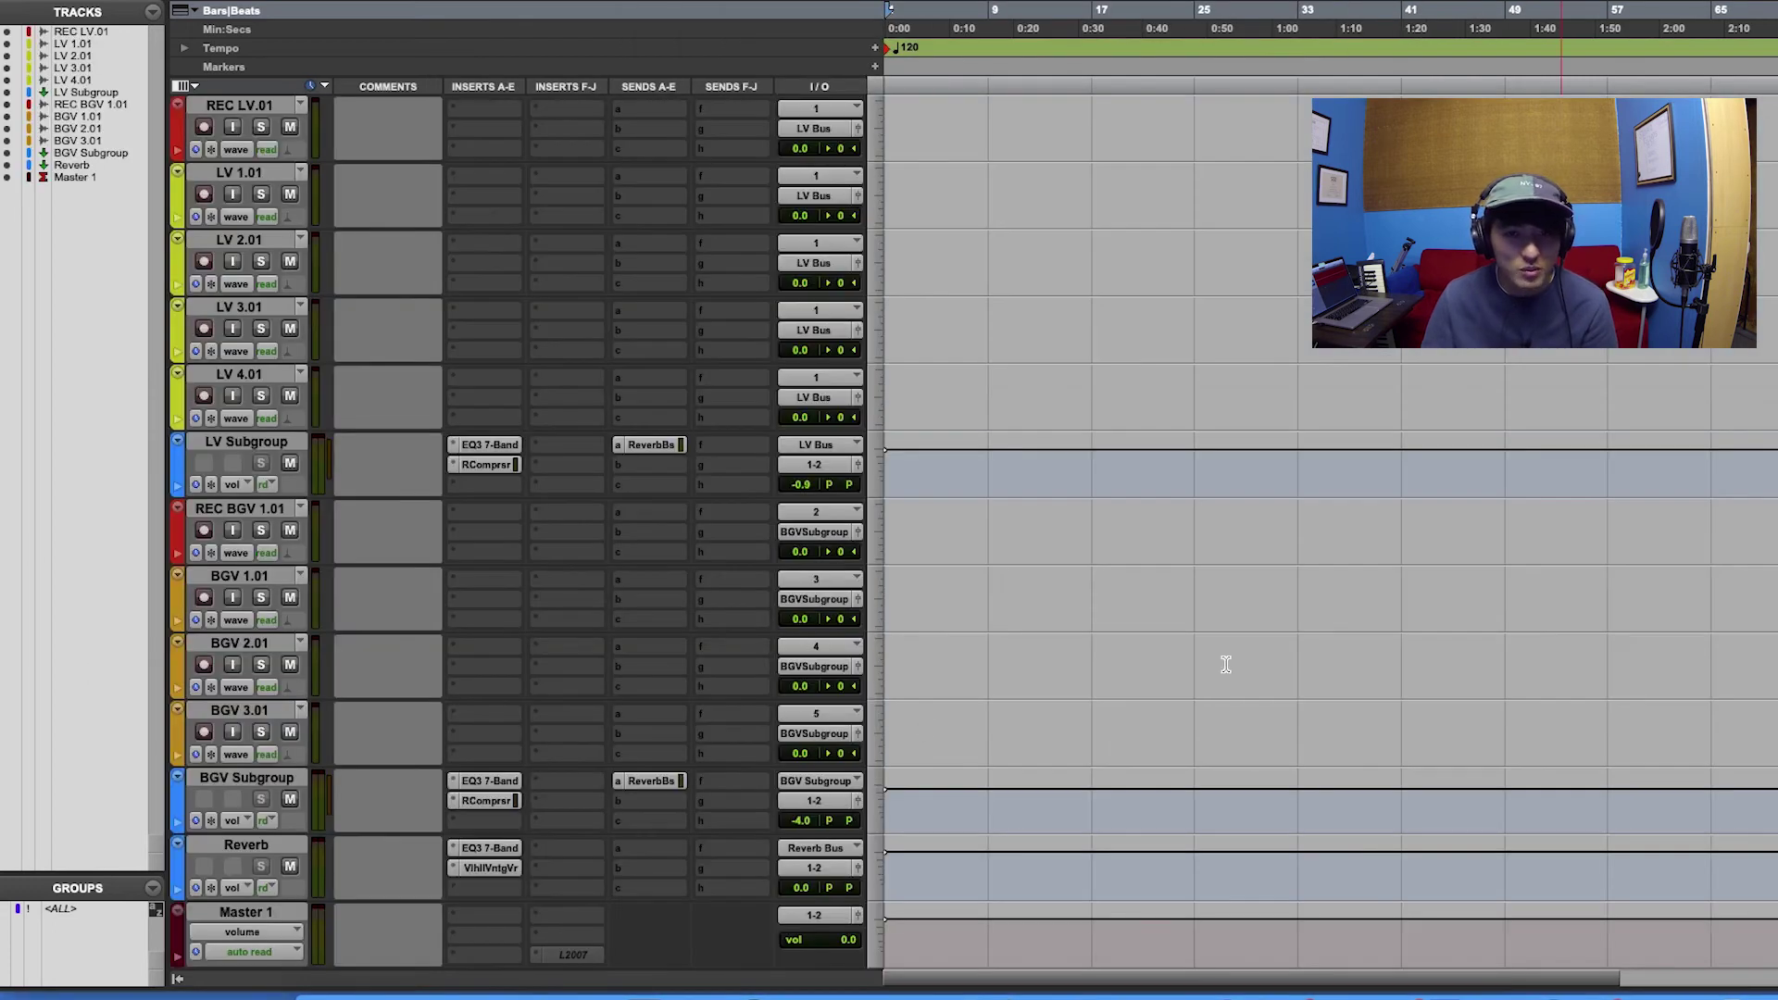
{"action": "scroll", "coordinate": [1167, 357], "scroll_direction": "down", "scroll_amount": 3}
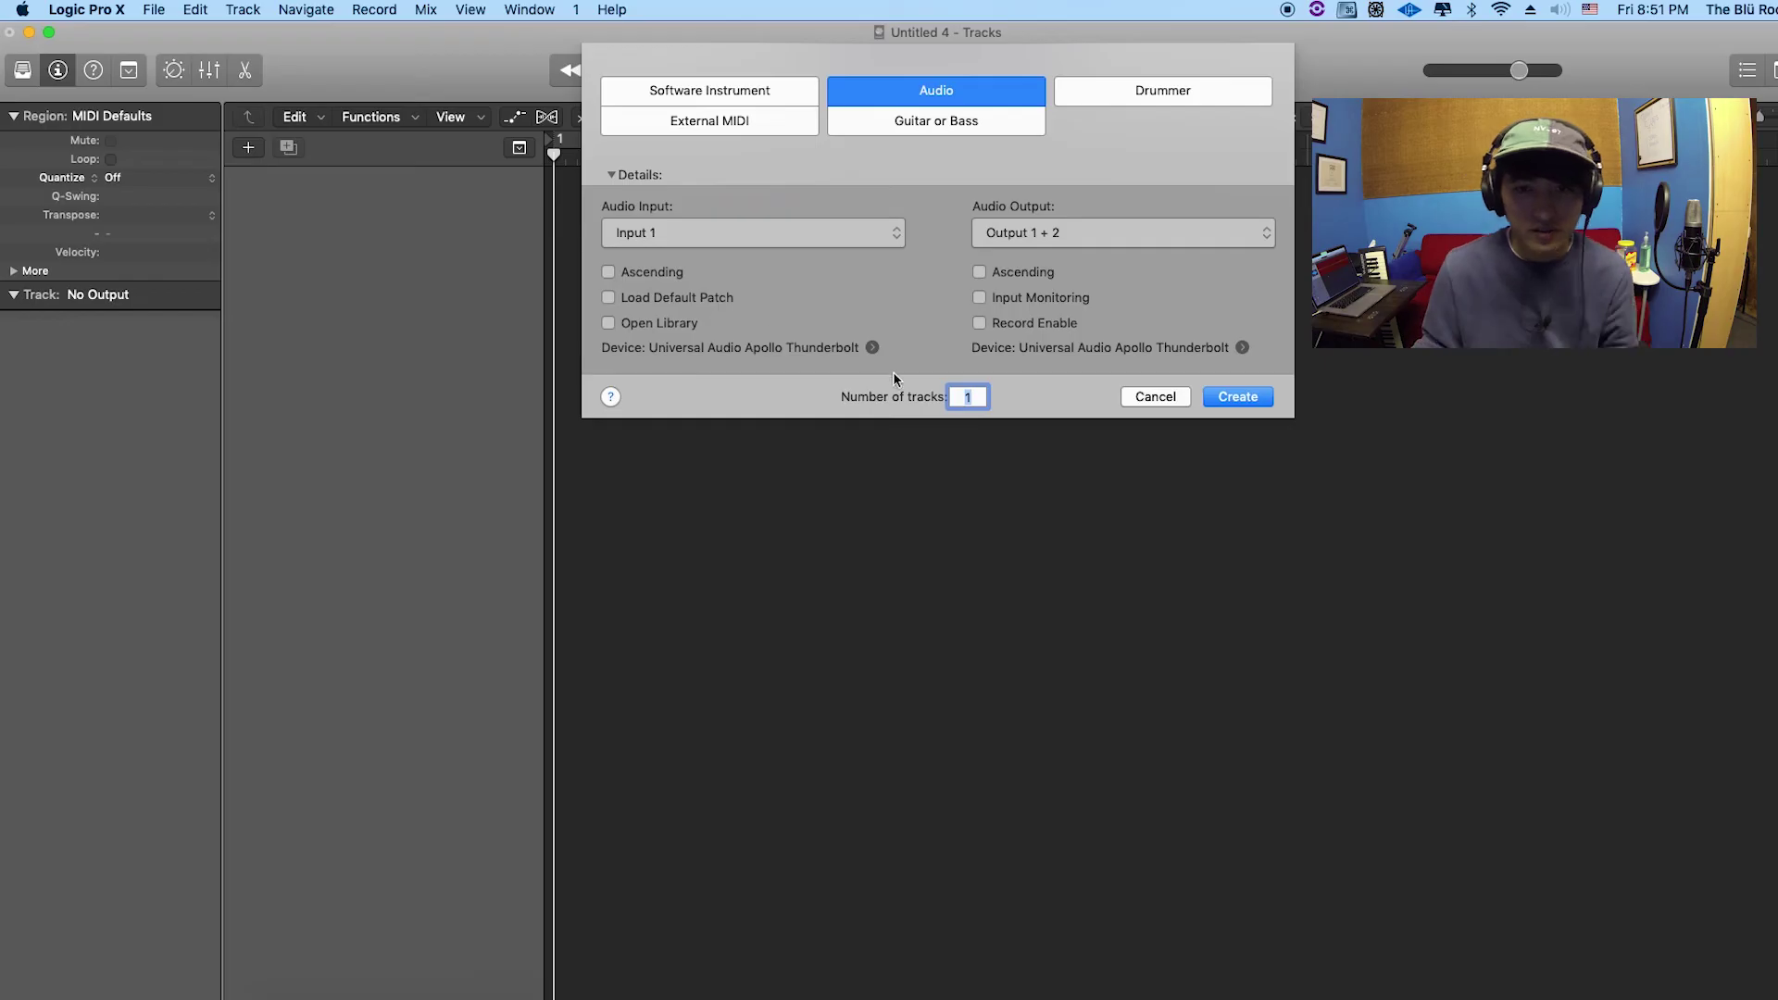
- In Logic Pro X, create five audio tracks with Input 1 and Output 1 + 2, and enlarge the track height
{"action": "left_click", "coordinate": [1238, 398]}
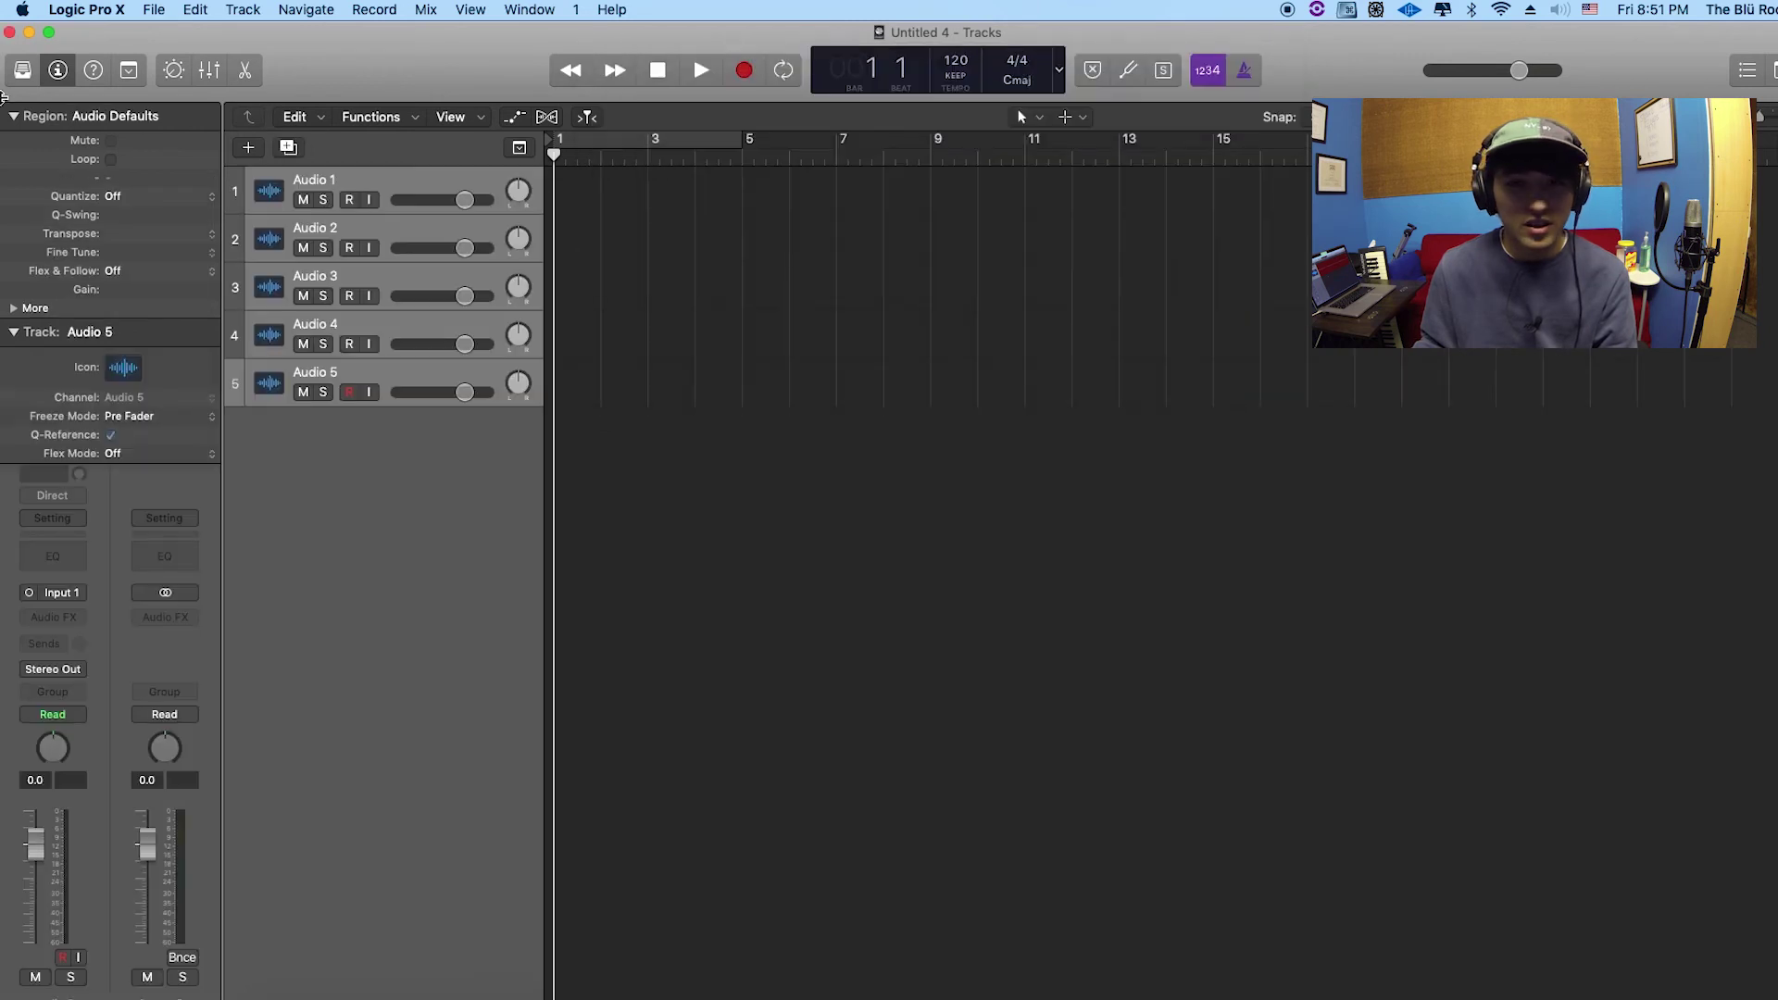
{"action": "left_click", "coordinate": [377, 189]}
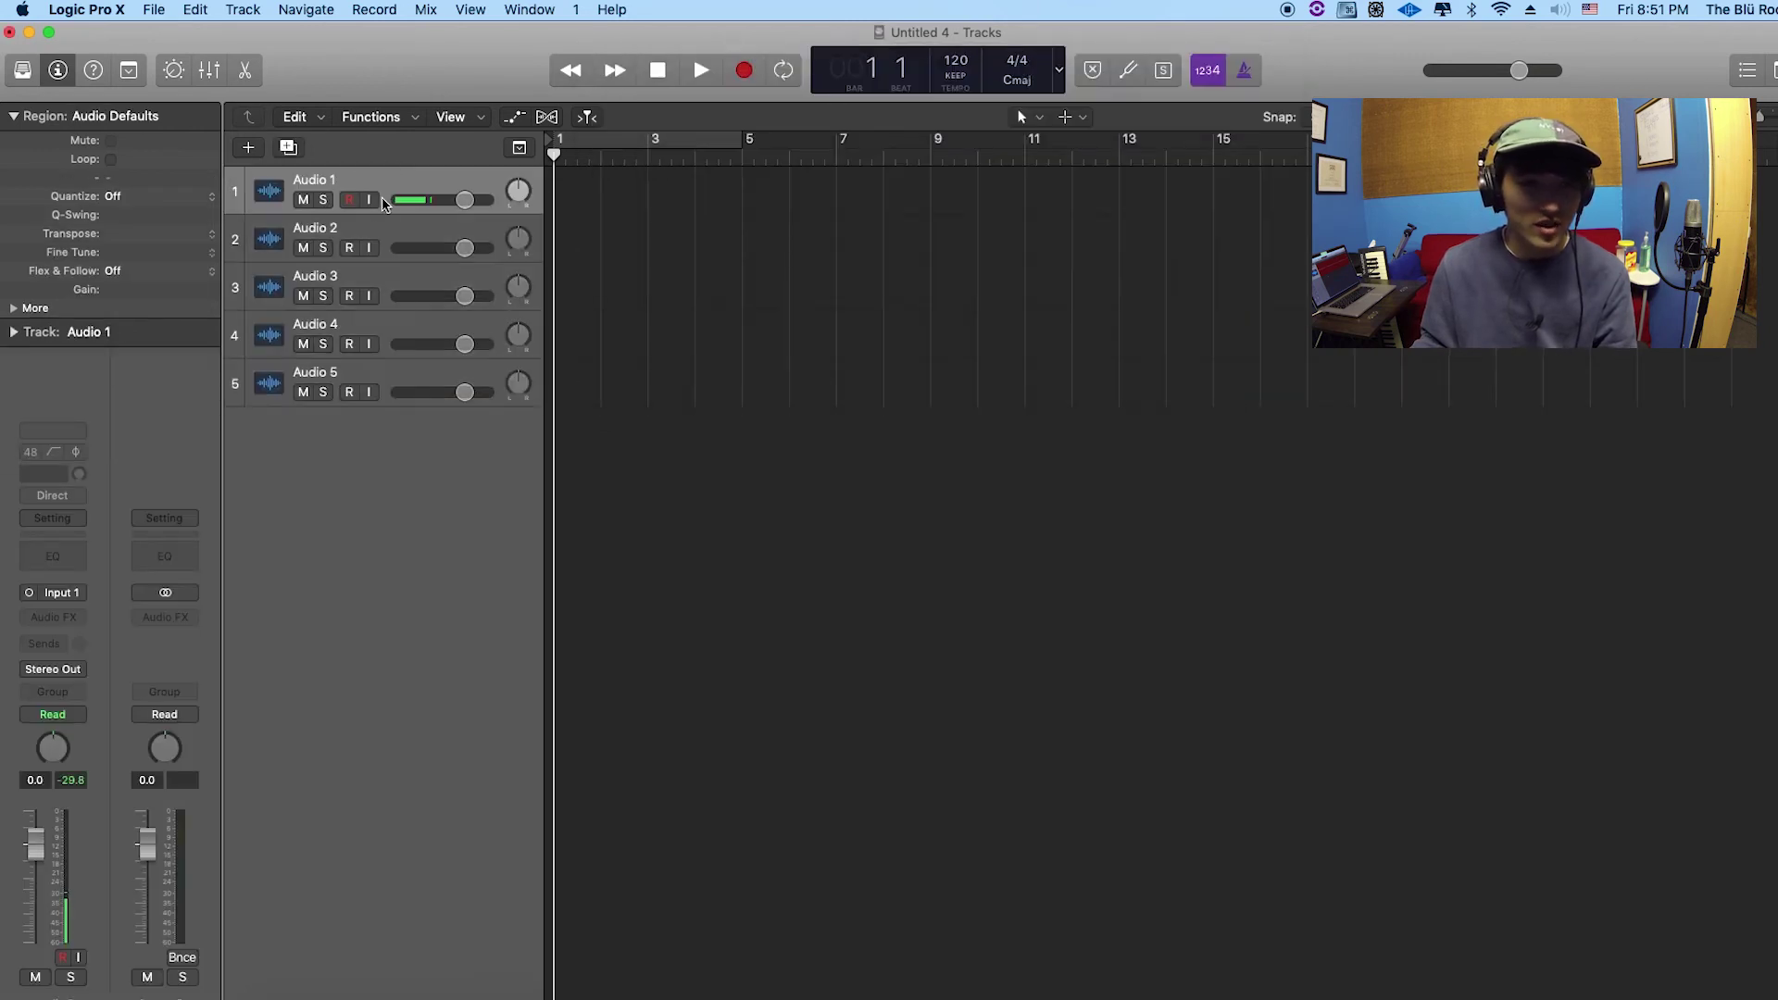
{"action": "key", "text": "super+Down"}
{"action": "key", "text": "super+Down"}
- Rename the first audio track LV 1 and copy its name for reuse
{"action": "double_click", "coordinate": [328, 200]}
{"action": "type", "text": "RE"}
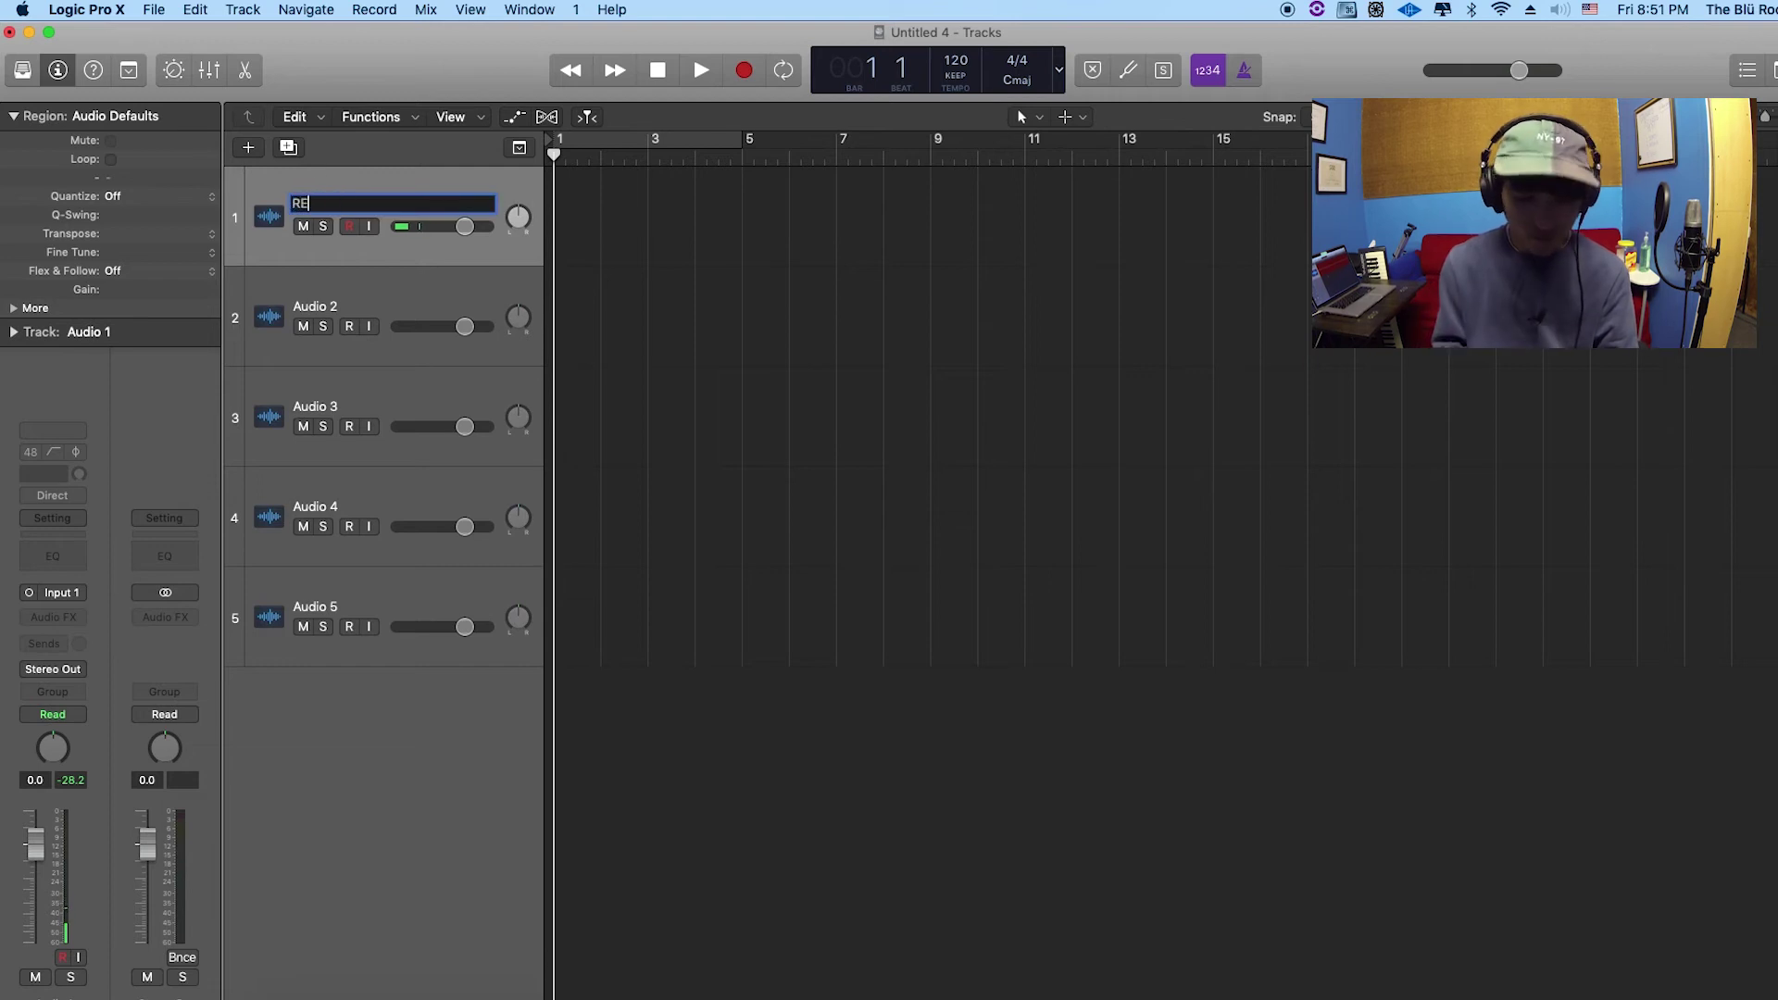
{"action": "type", "text": "C LV"}
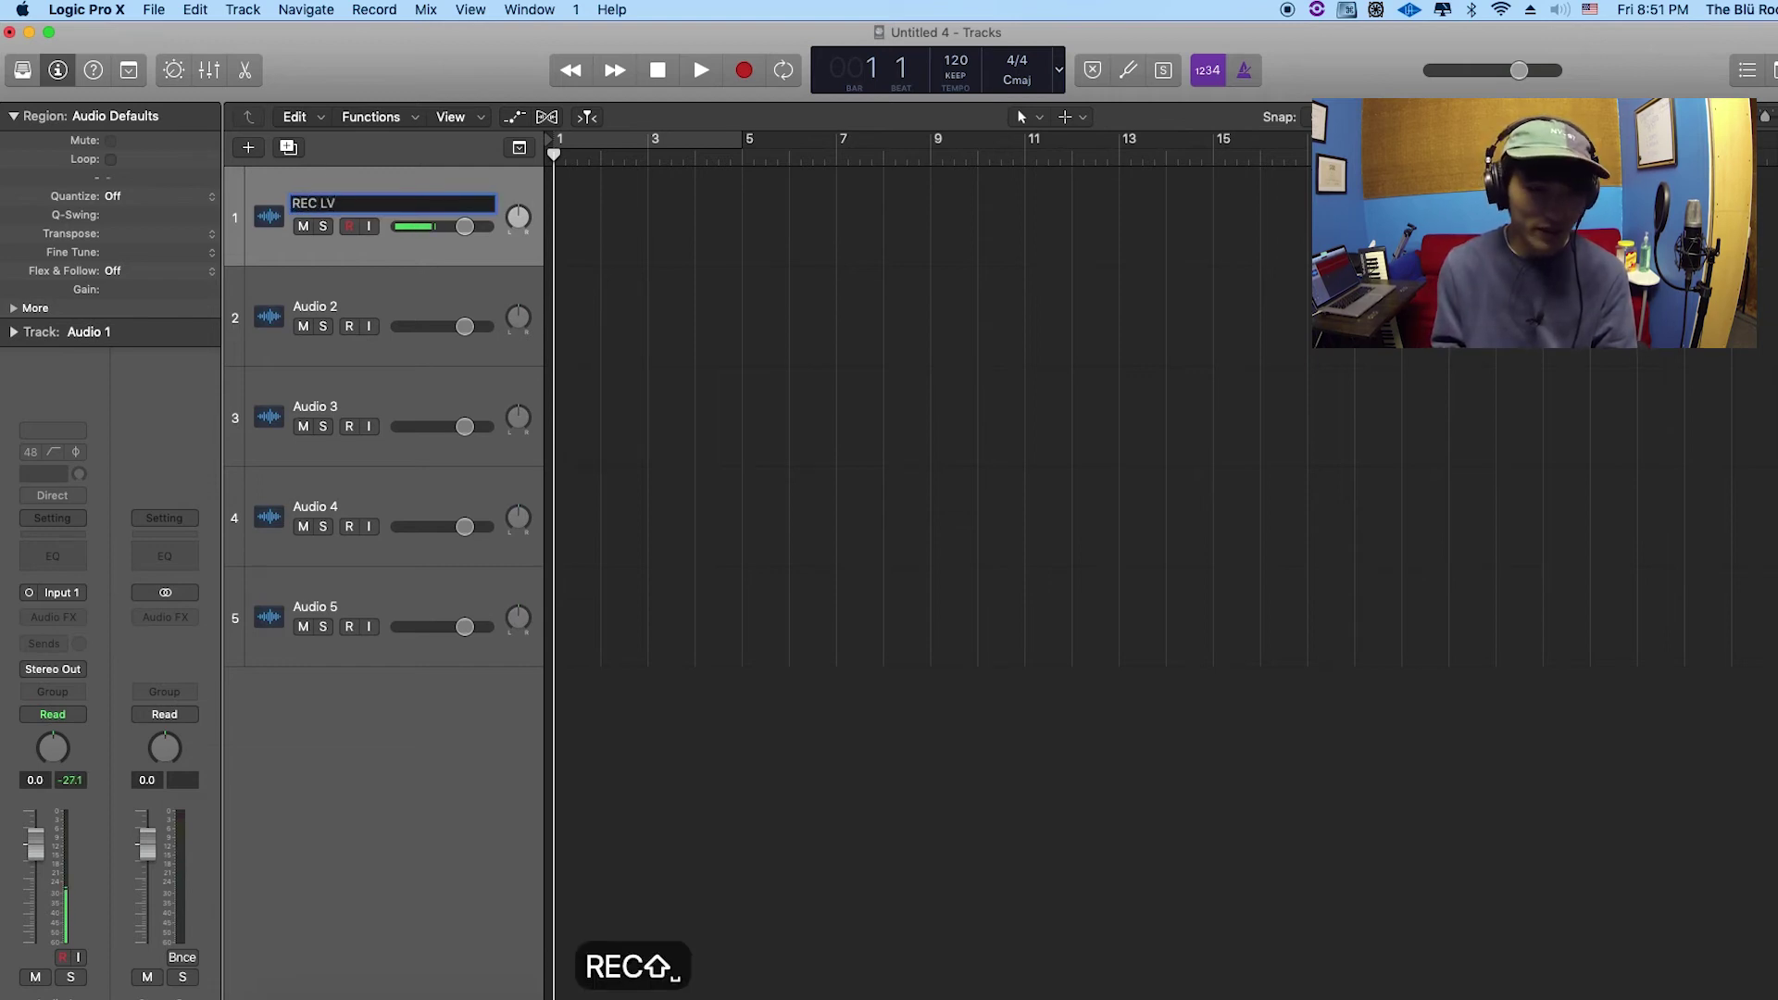
{"action": "key", "text": "super+a"}
{"action": "type", "text": "LV 1"}
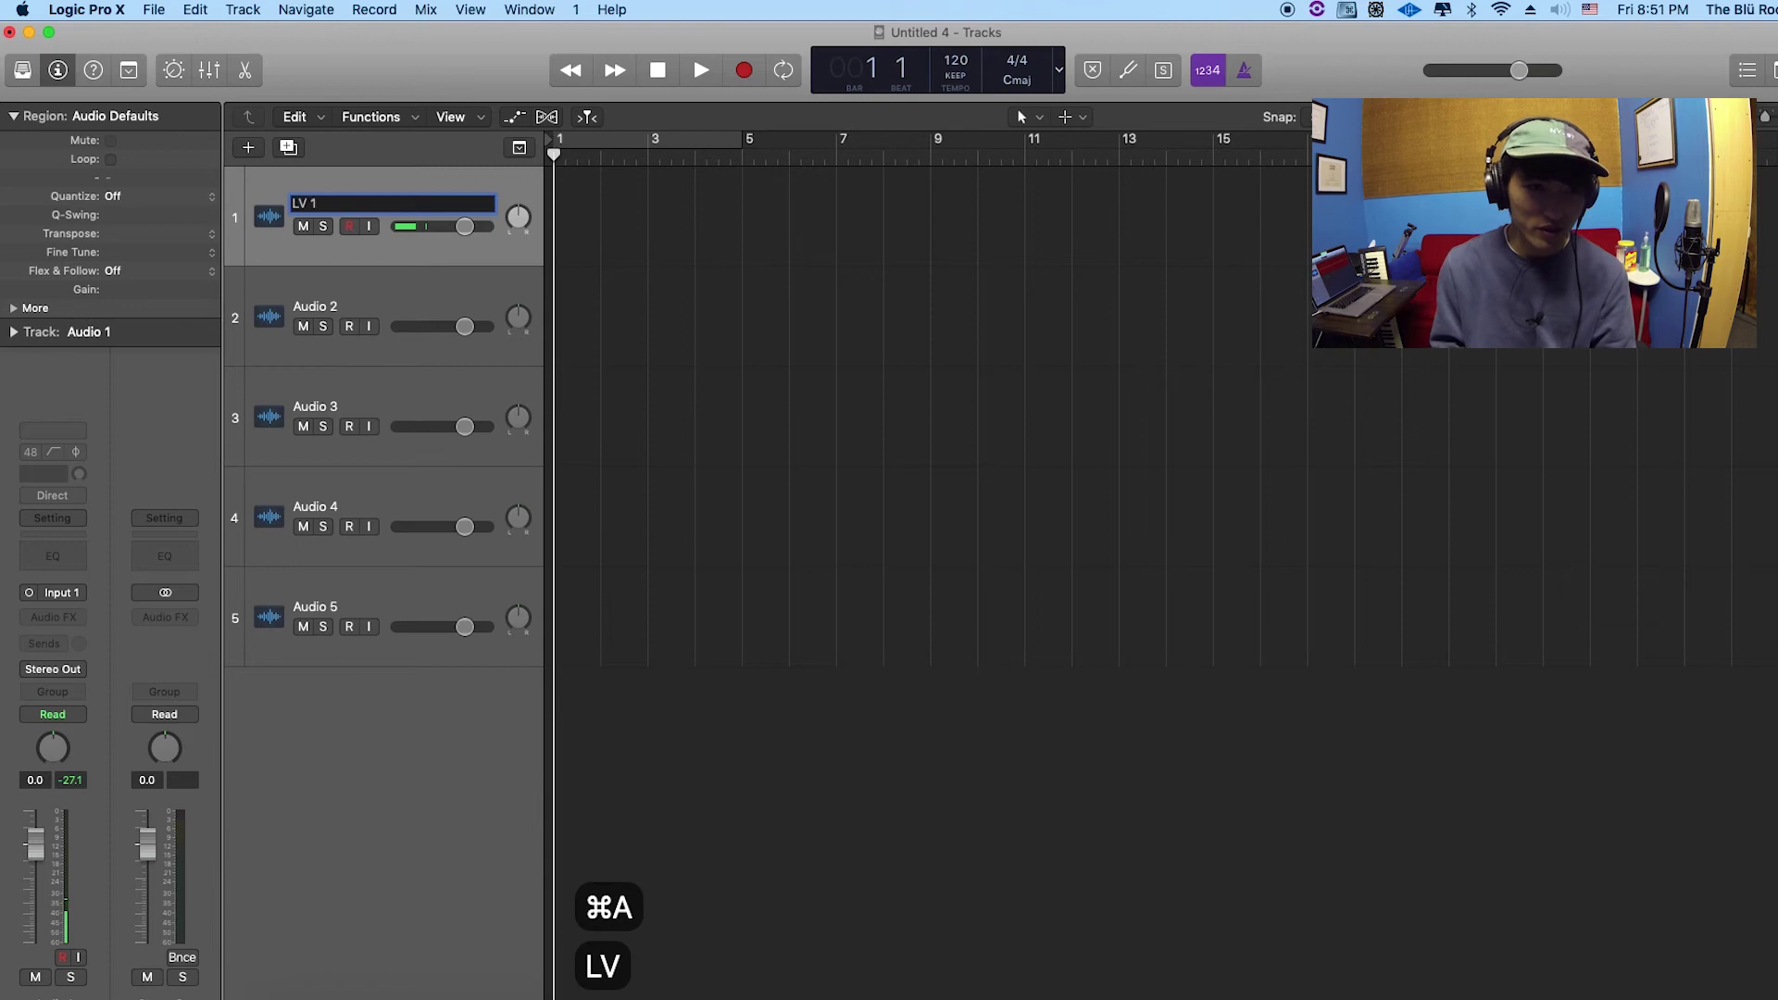
{"action": "key", "text": "super+a"}
{"action": "key", "text": "super+c"}
{"action": "key", "text": "Return"}
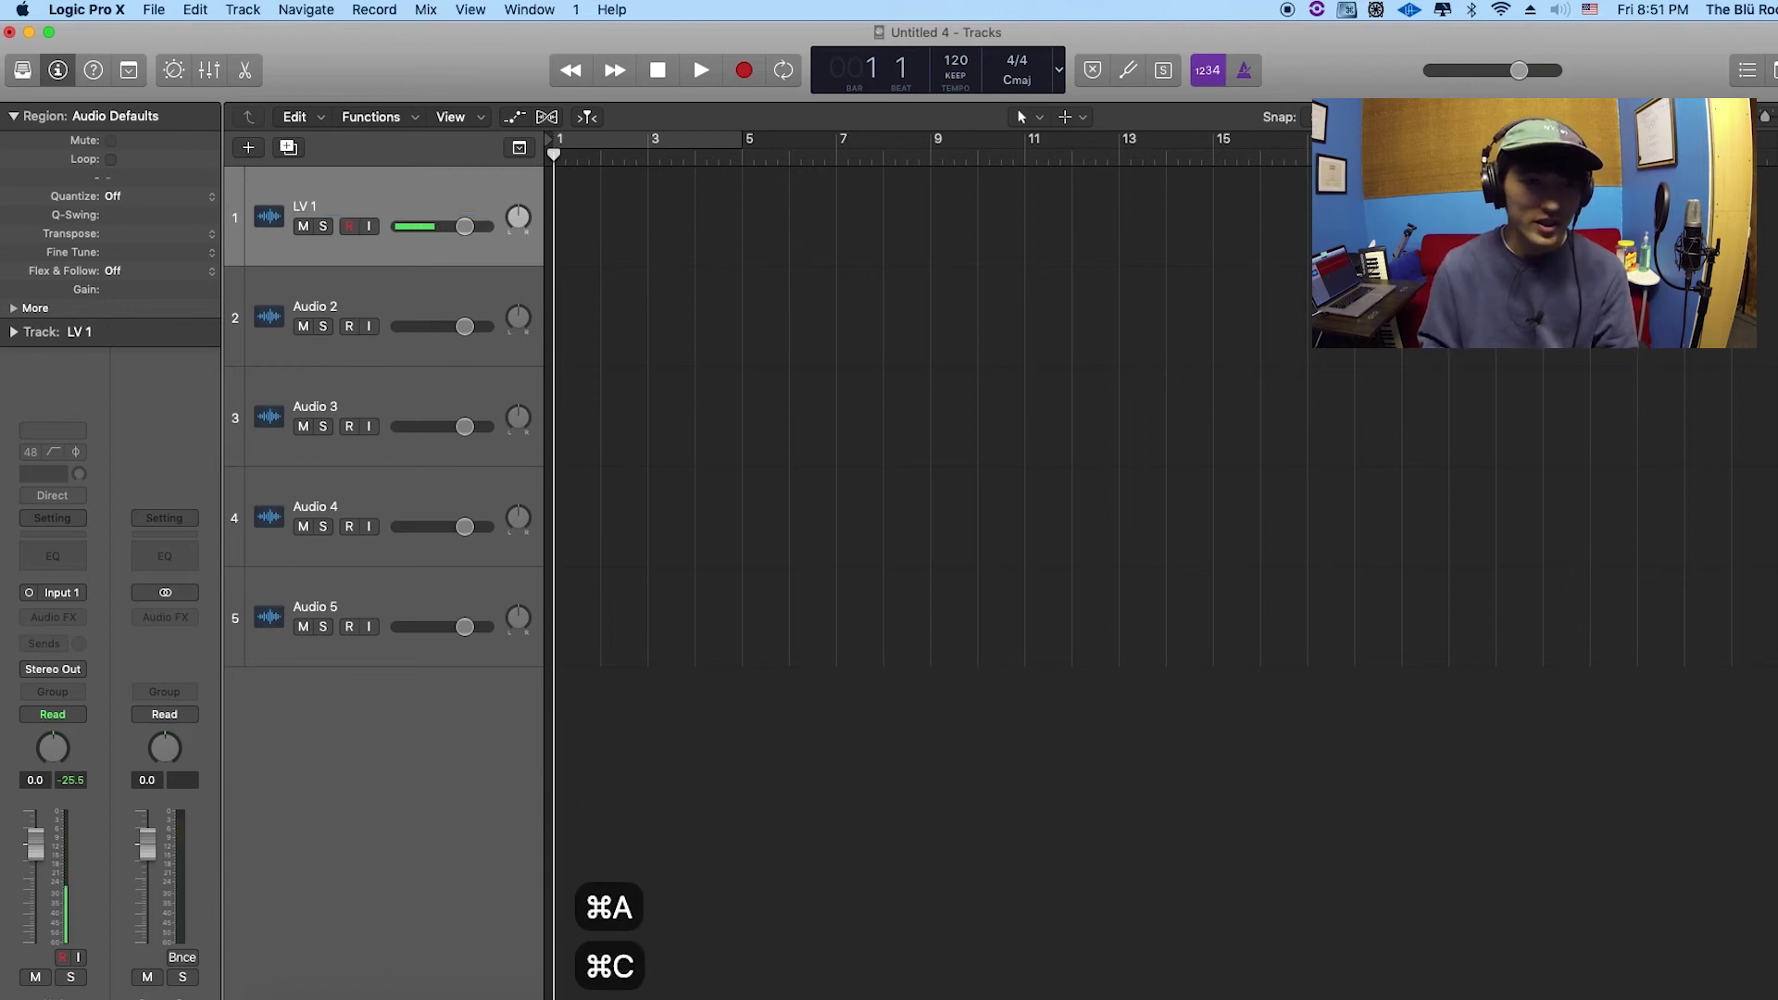
- Rename the second and third audio tracks LV 2 and LV 3
{"action": "double_click", "coordinate": [341, 303]}
{"action": "key", "text": "super+v"}
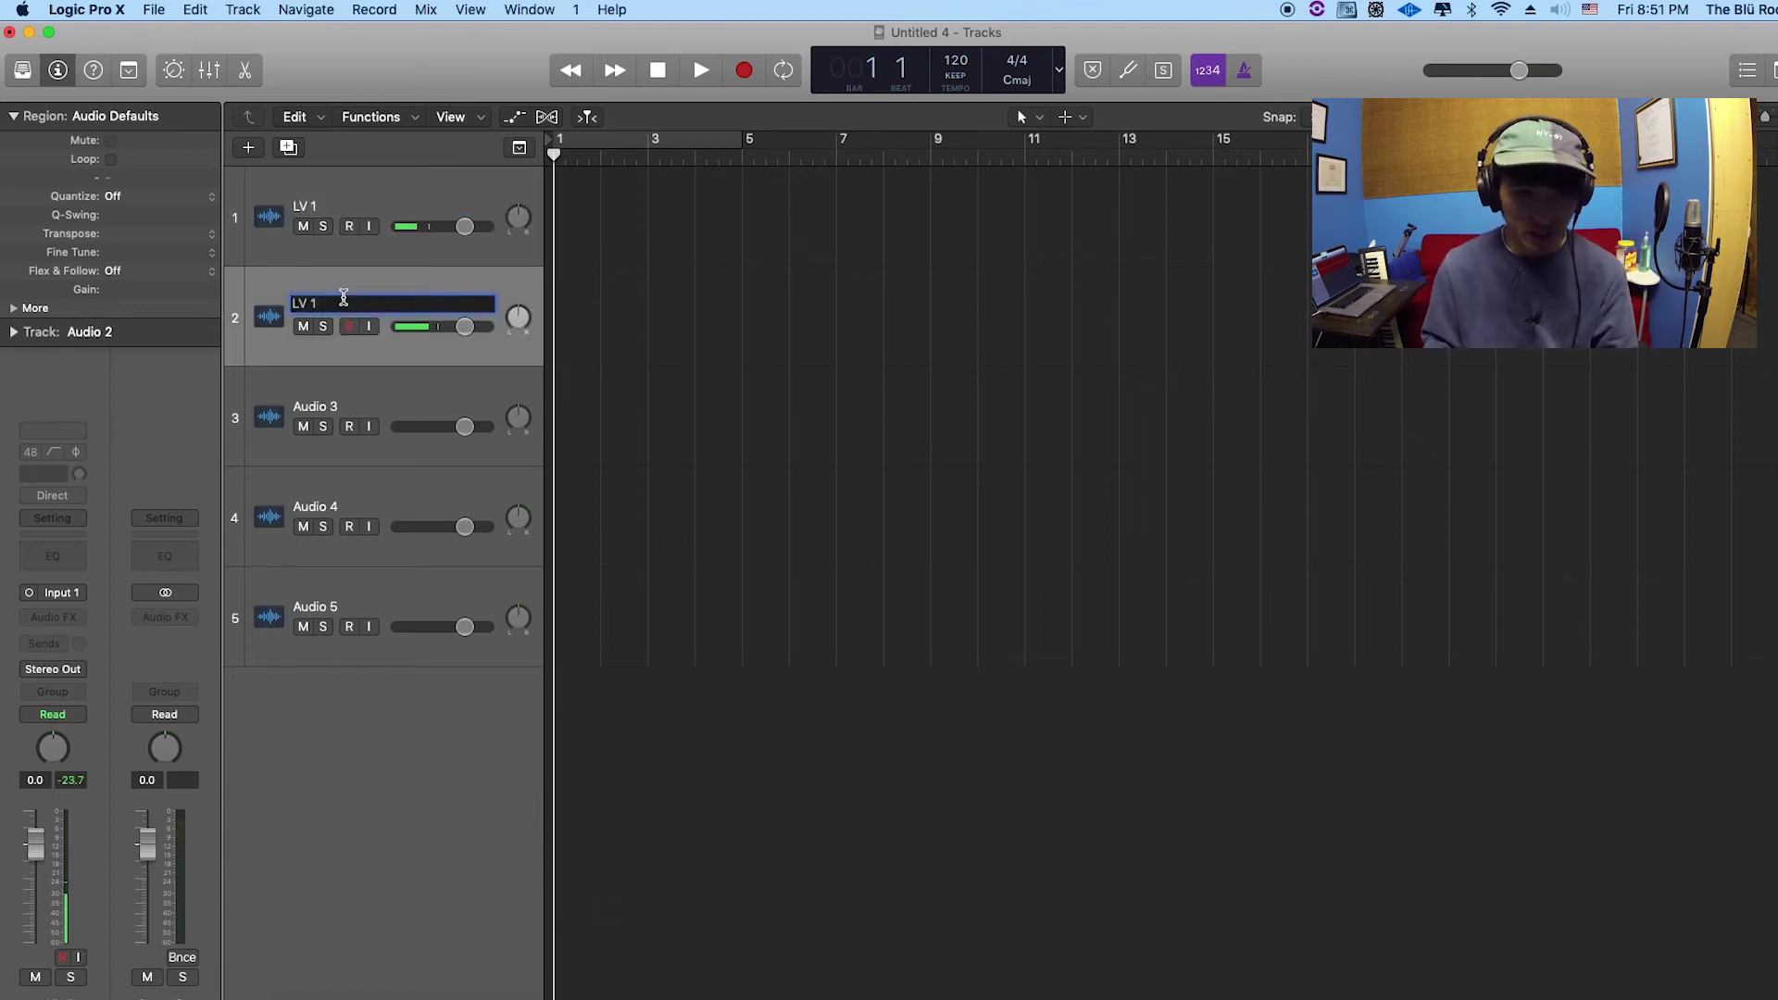
{"action": "key", "text": "Return"}
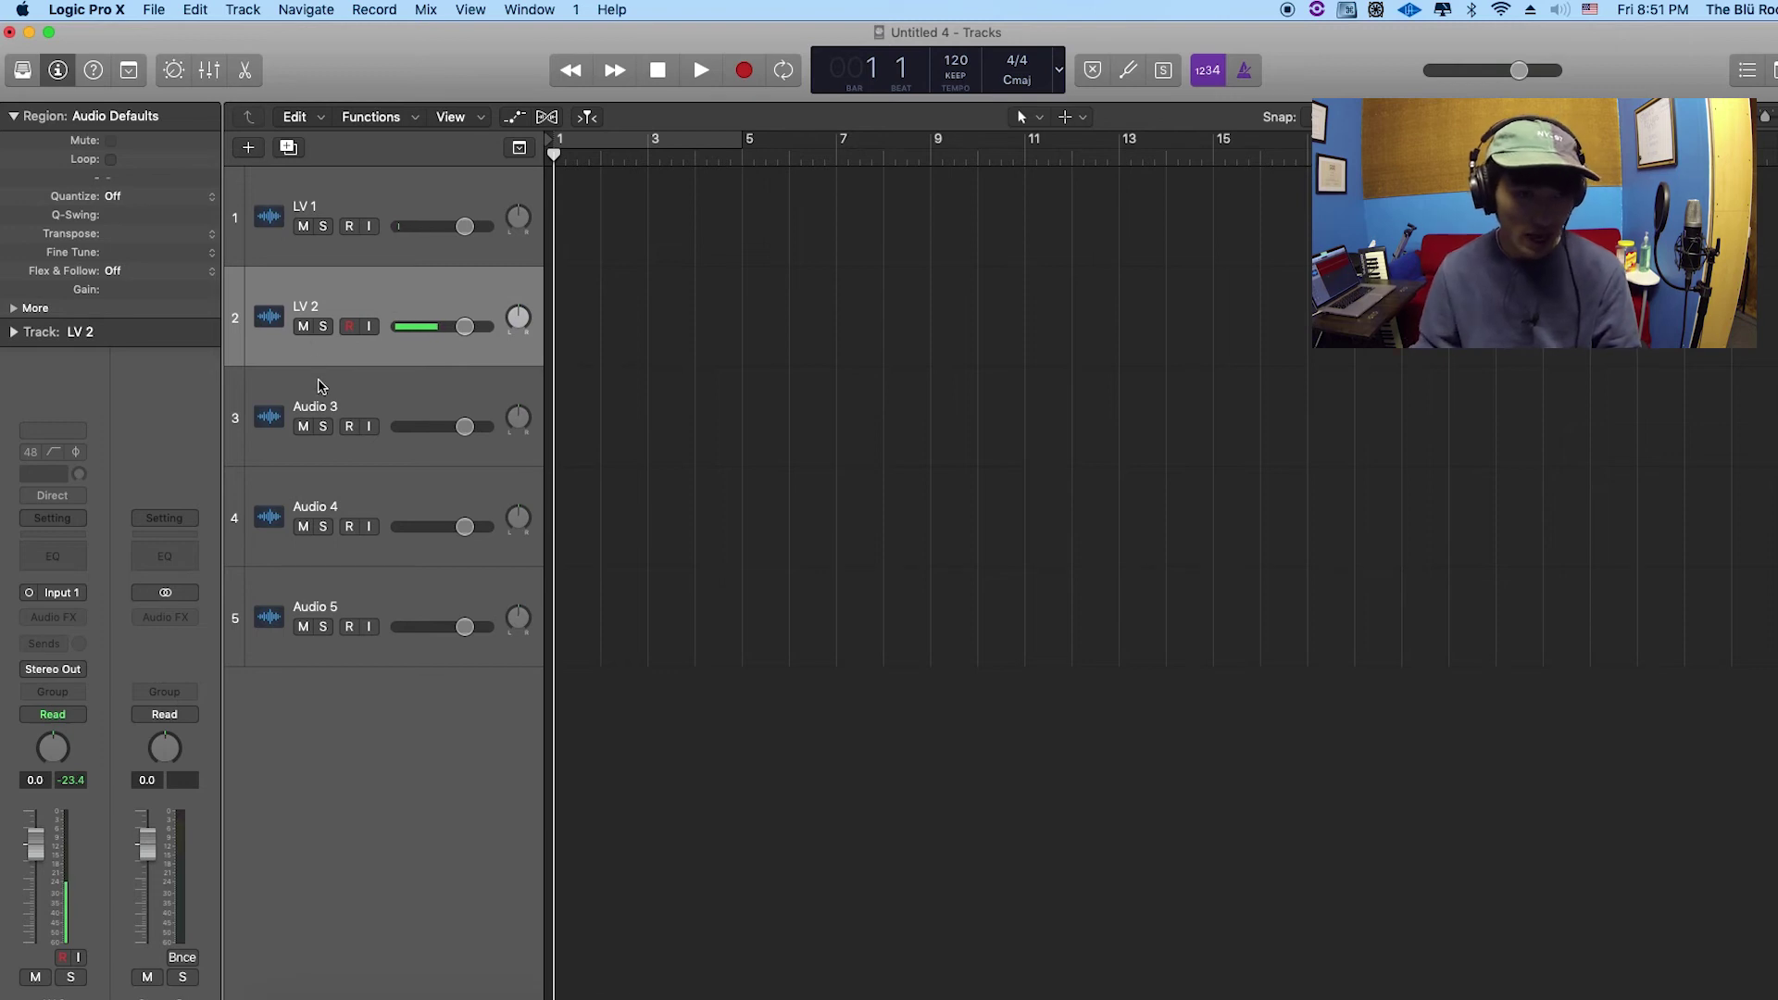
{"action": "double_click", "coordinate": [320, 400]}
{"action": "key", "text": "super+v"}
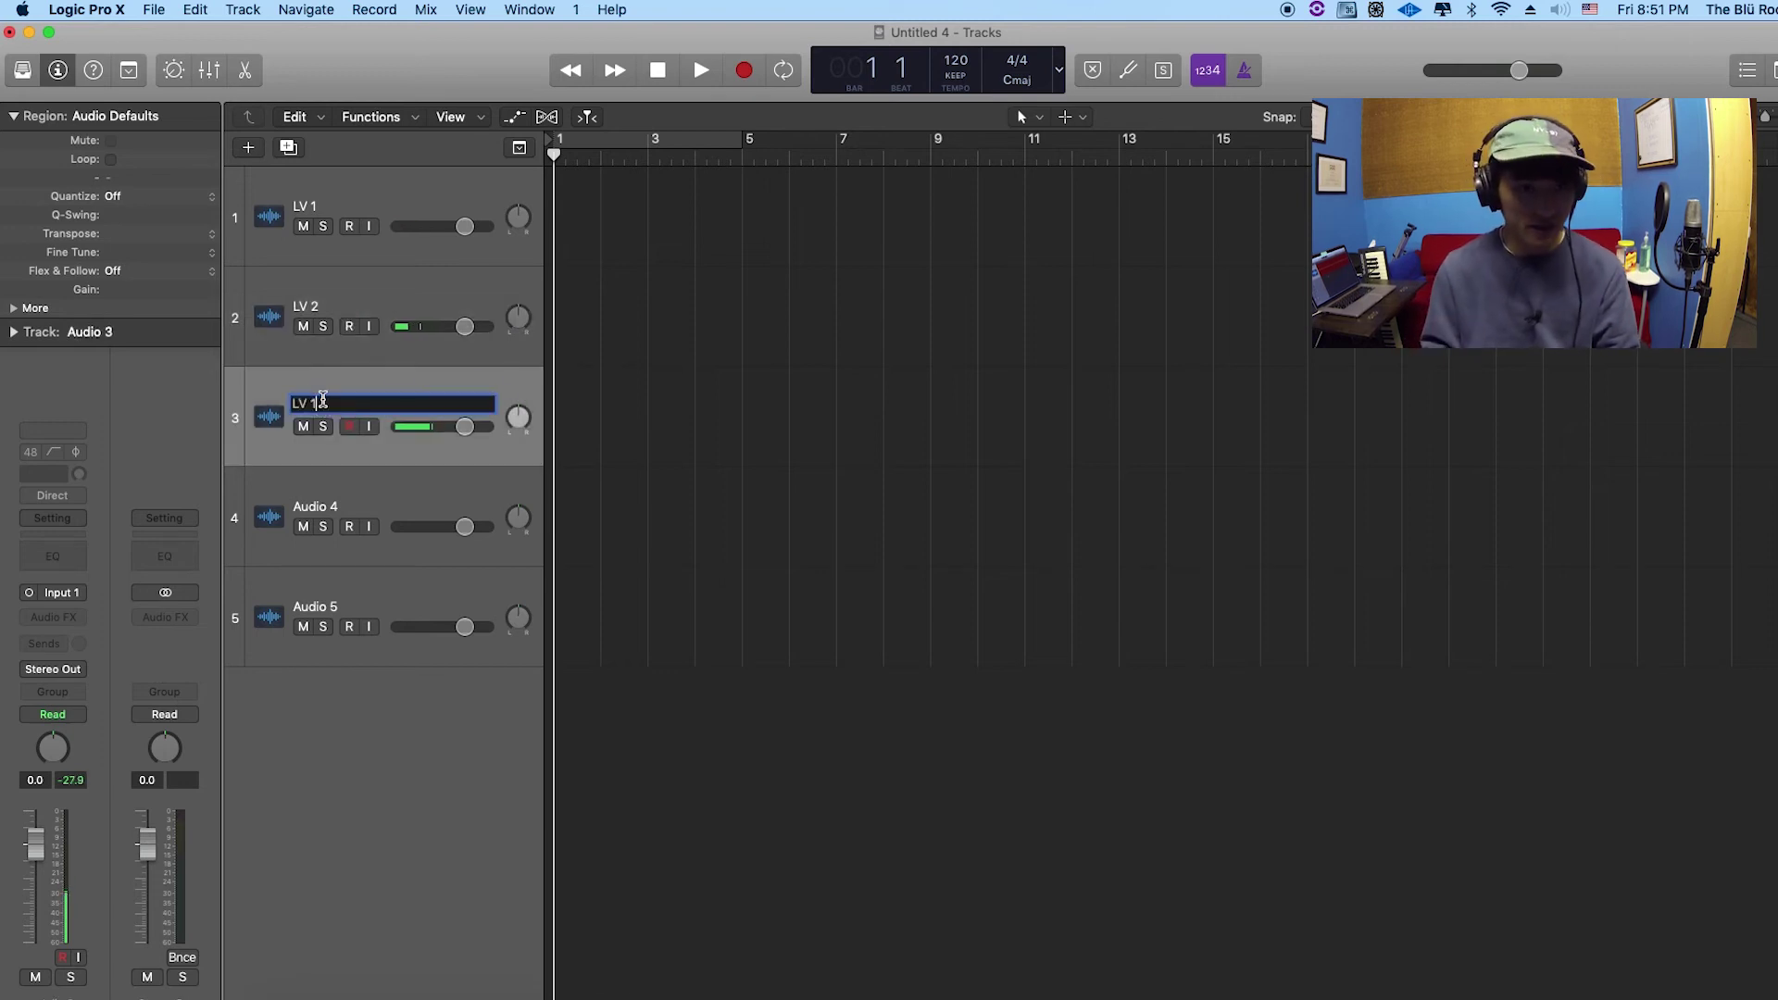
{"action": "key", "text": "BackSpace"}
{"action": "type", "text": "3"}
{"action": "key", "text": "Return"}
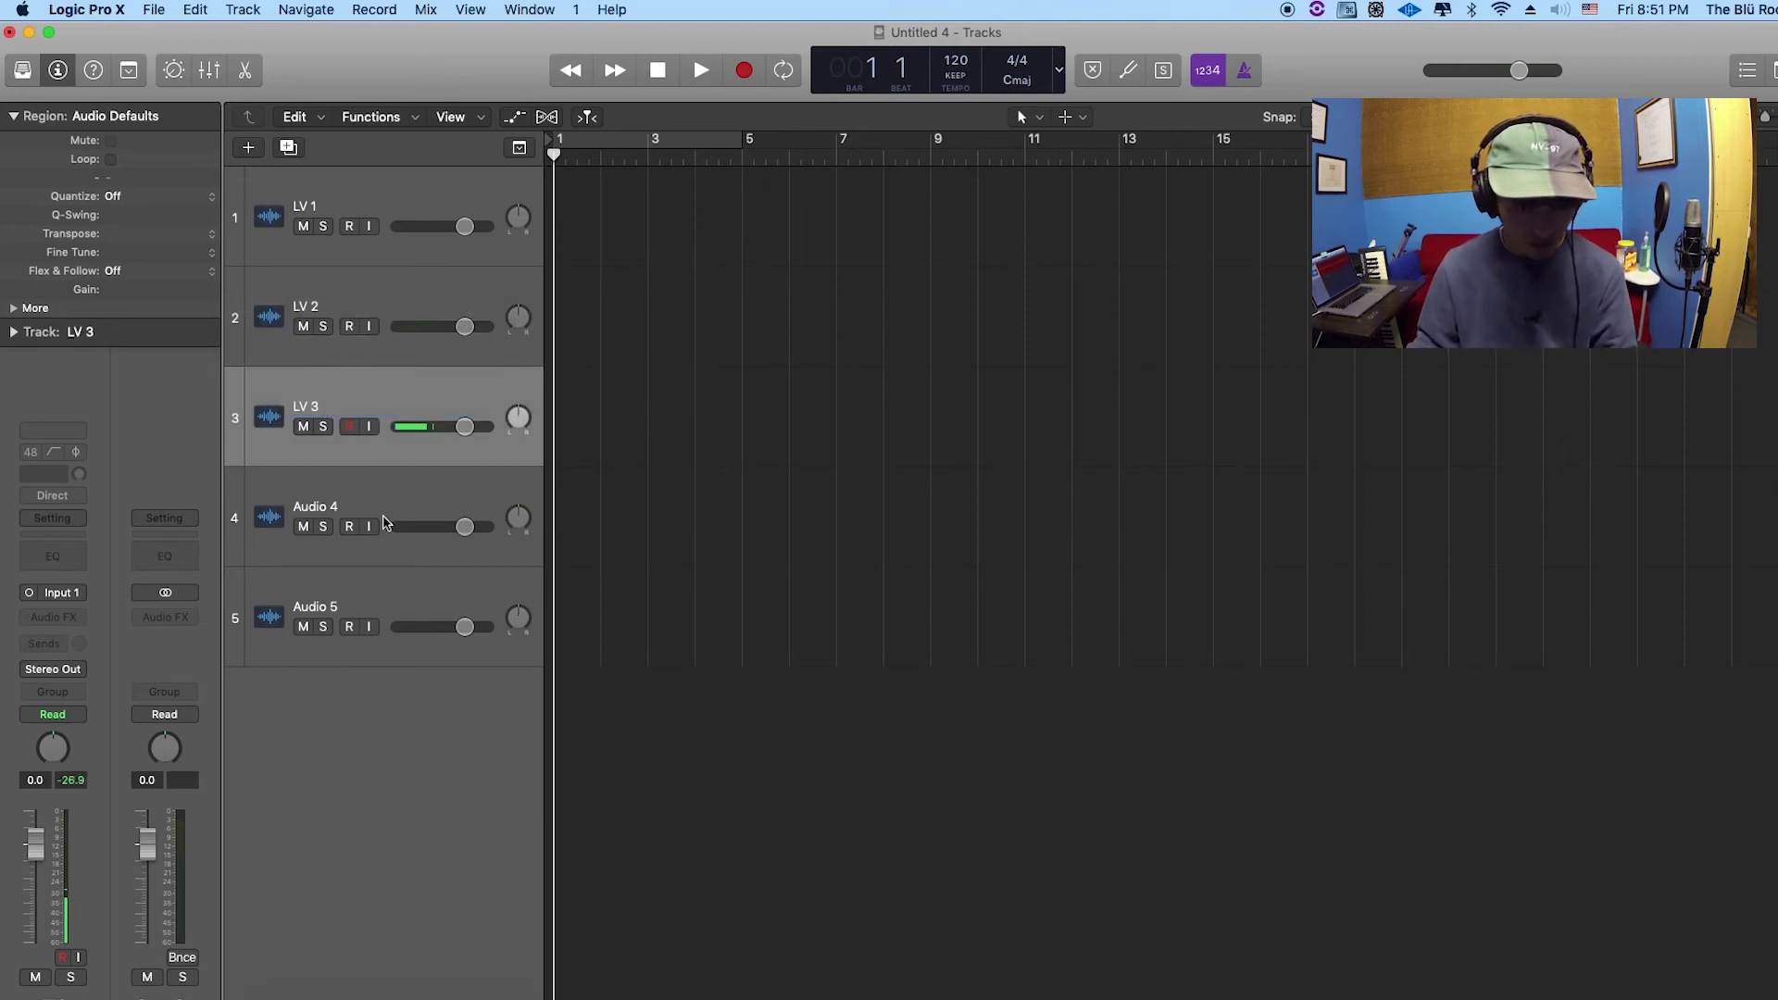
- Rename the fourth and fifth audio tracks LV 4 and LV 5
{"action": "double_click", "coordinate": [331, 496]}
{"action": "key", "text": "super+v"}
{"action": "key", "text": "BackSpace"}
{"action": "type", "text": "4"}
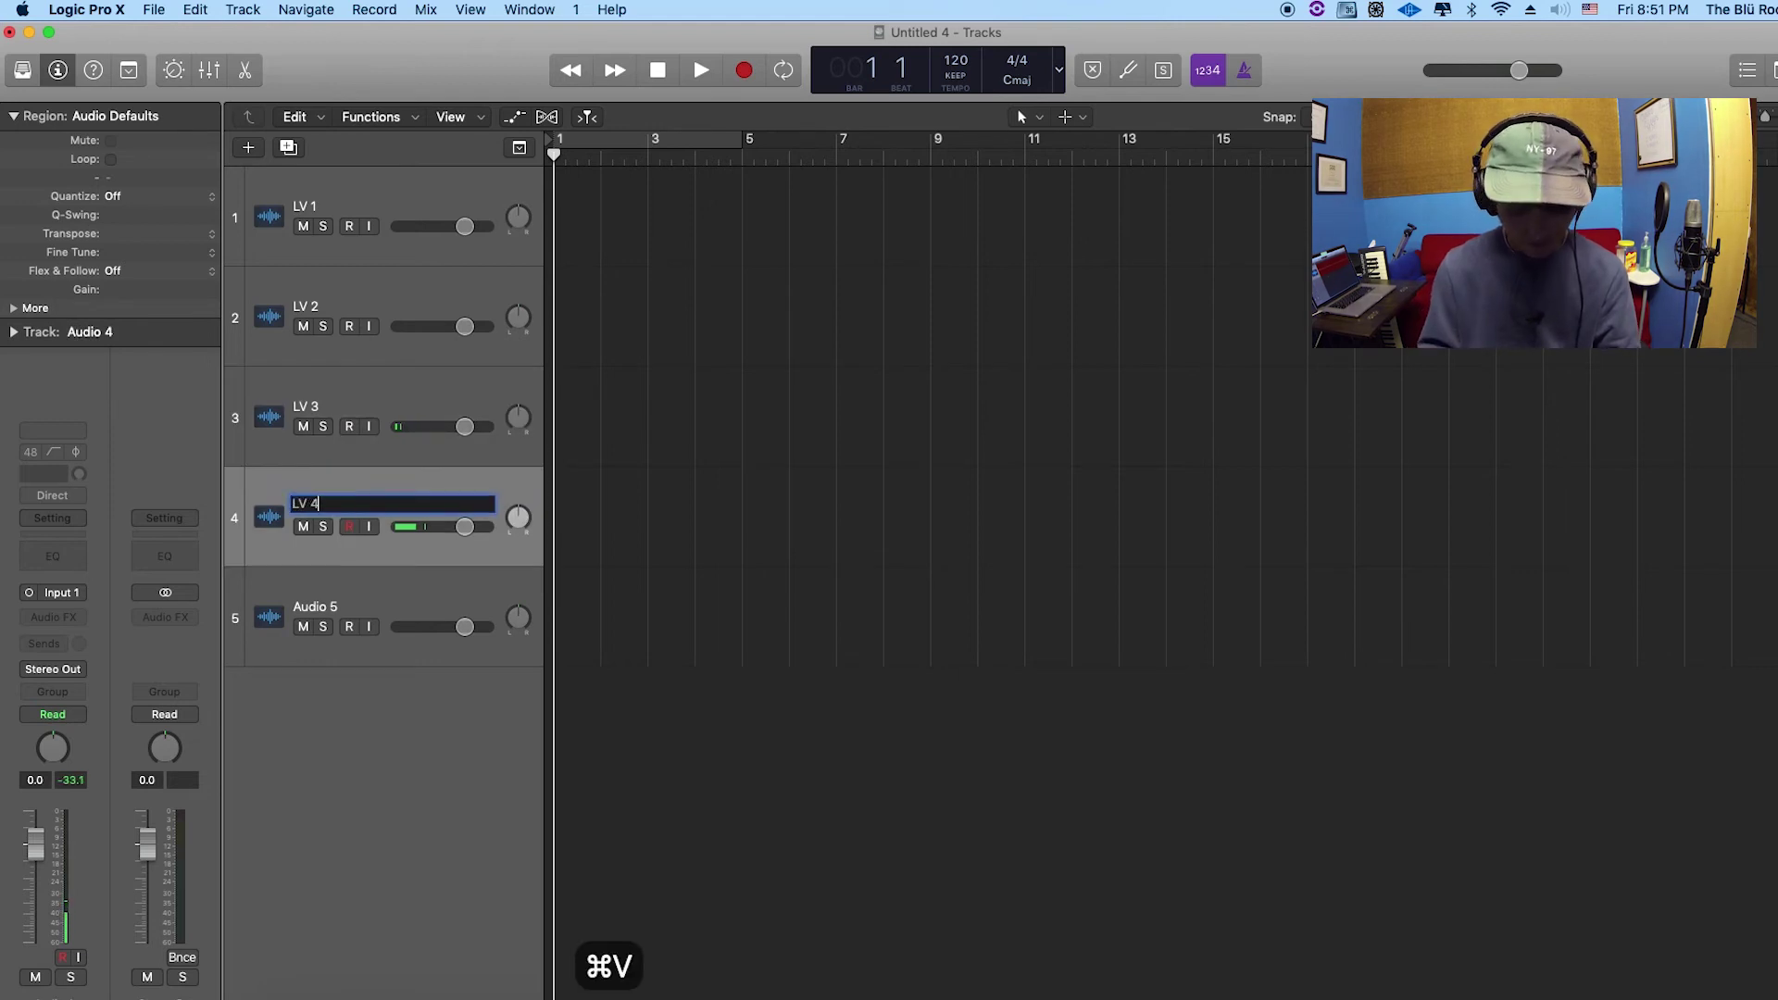
{"action": "key", "text": "Return"}
{"action": "double_click", "coordinate": [354, 597]}
{"action": "key", "text": "super+v"}
{"action": "key", "text": "BackSpace"}
{"action": "type", "text": "5"}
{"action": "key", "text": "Return"}
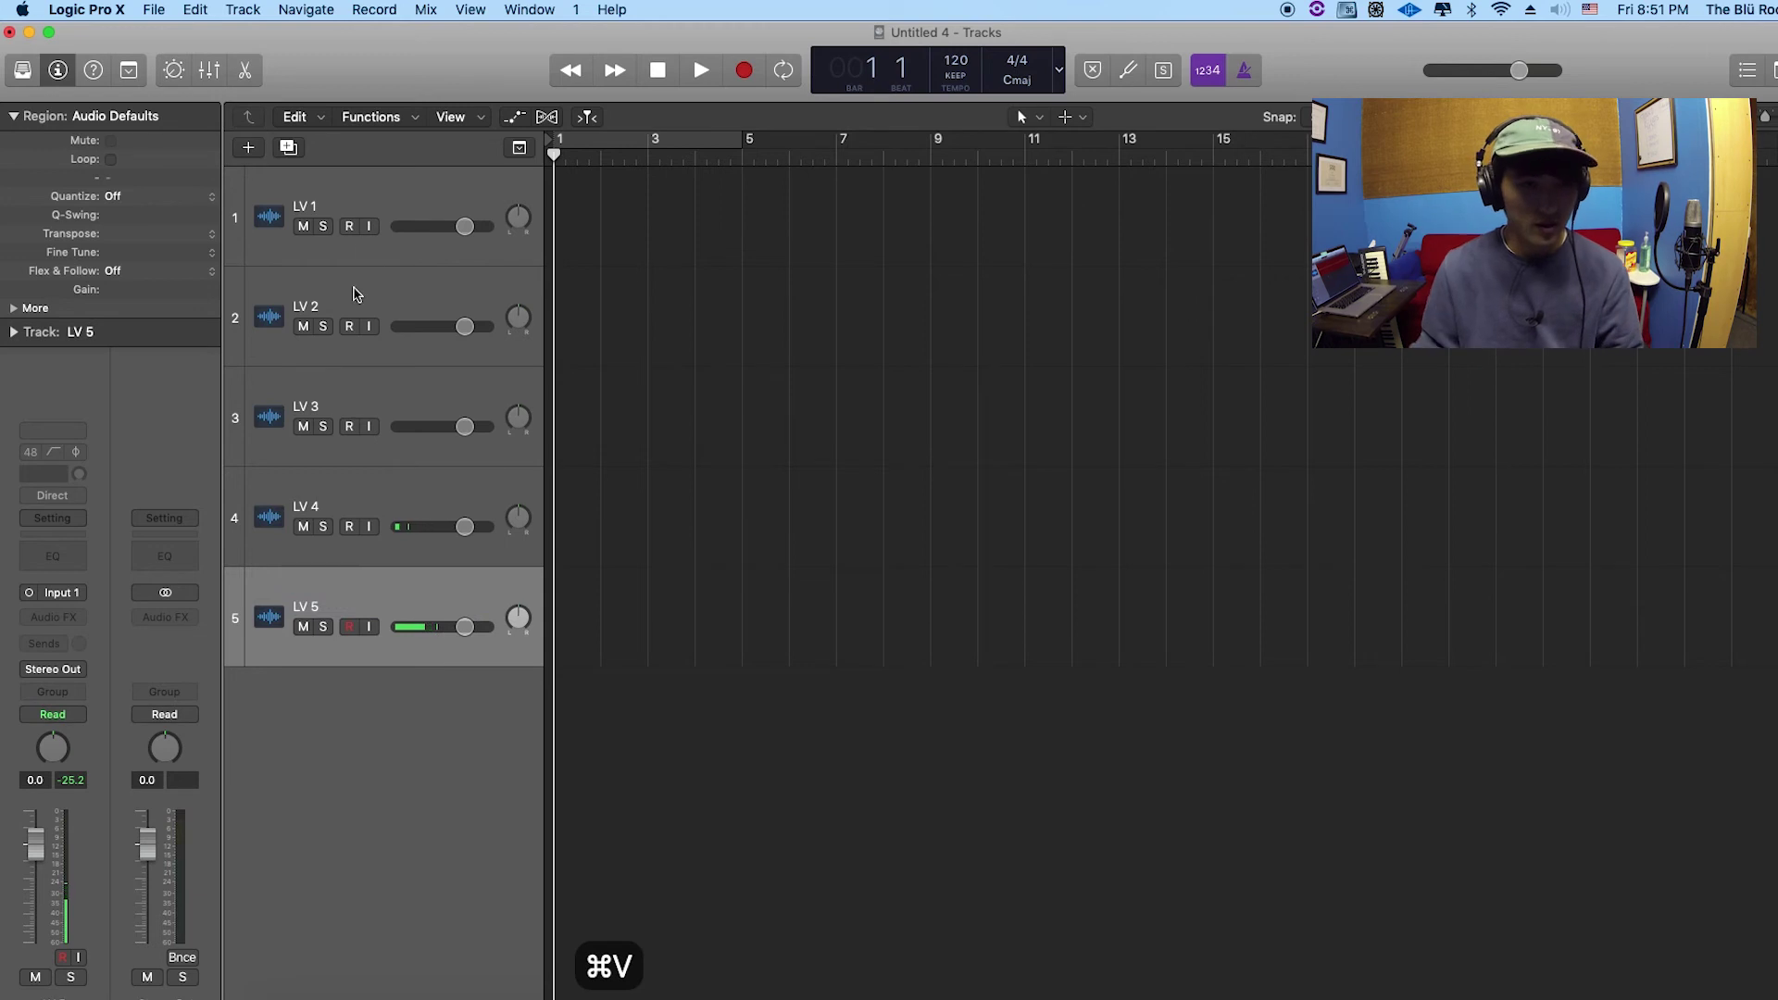
- Route the outputs of all five LV tracks to Bus 1 in the mixer
{"action": "left_click", "coordinate": [360, 208]}
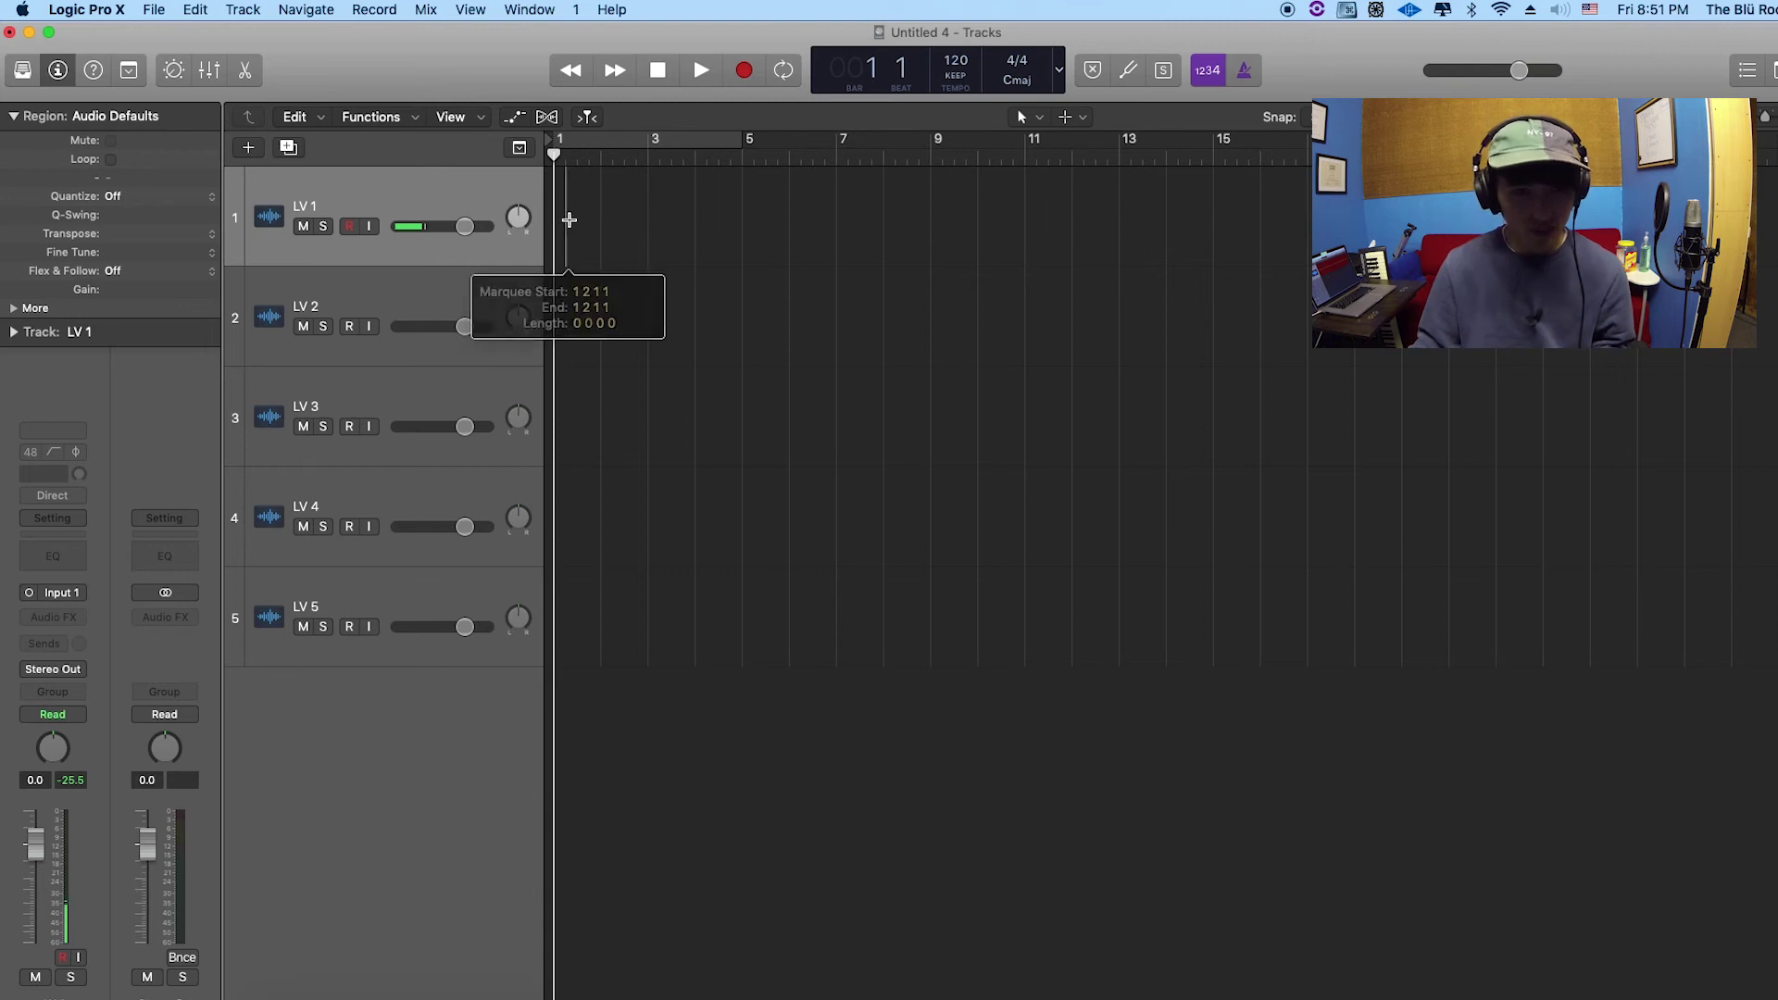
{"action": "left_click", "coordinate": [414, 634], "text": "shift"}
{"action": "key", "text": "x"}
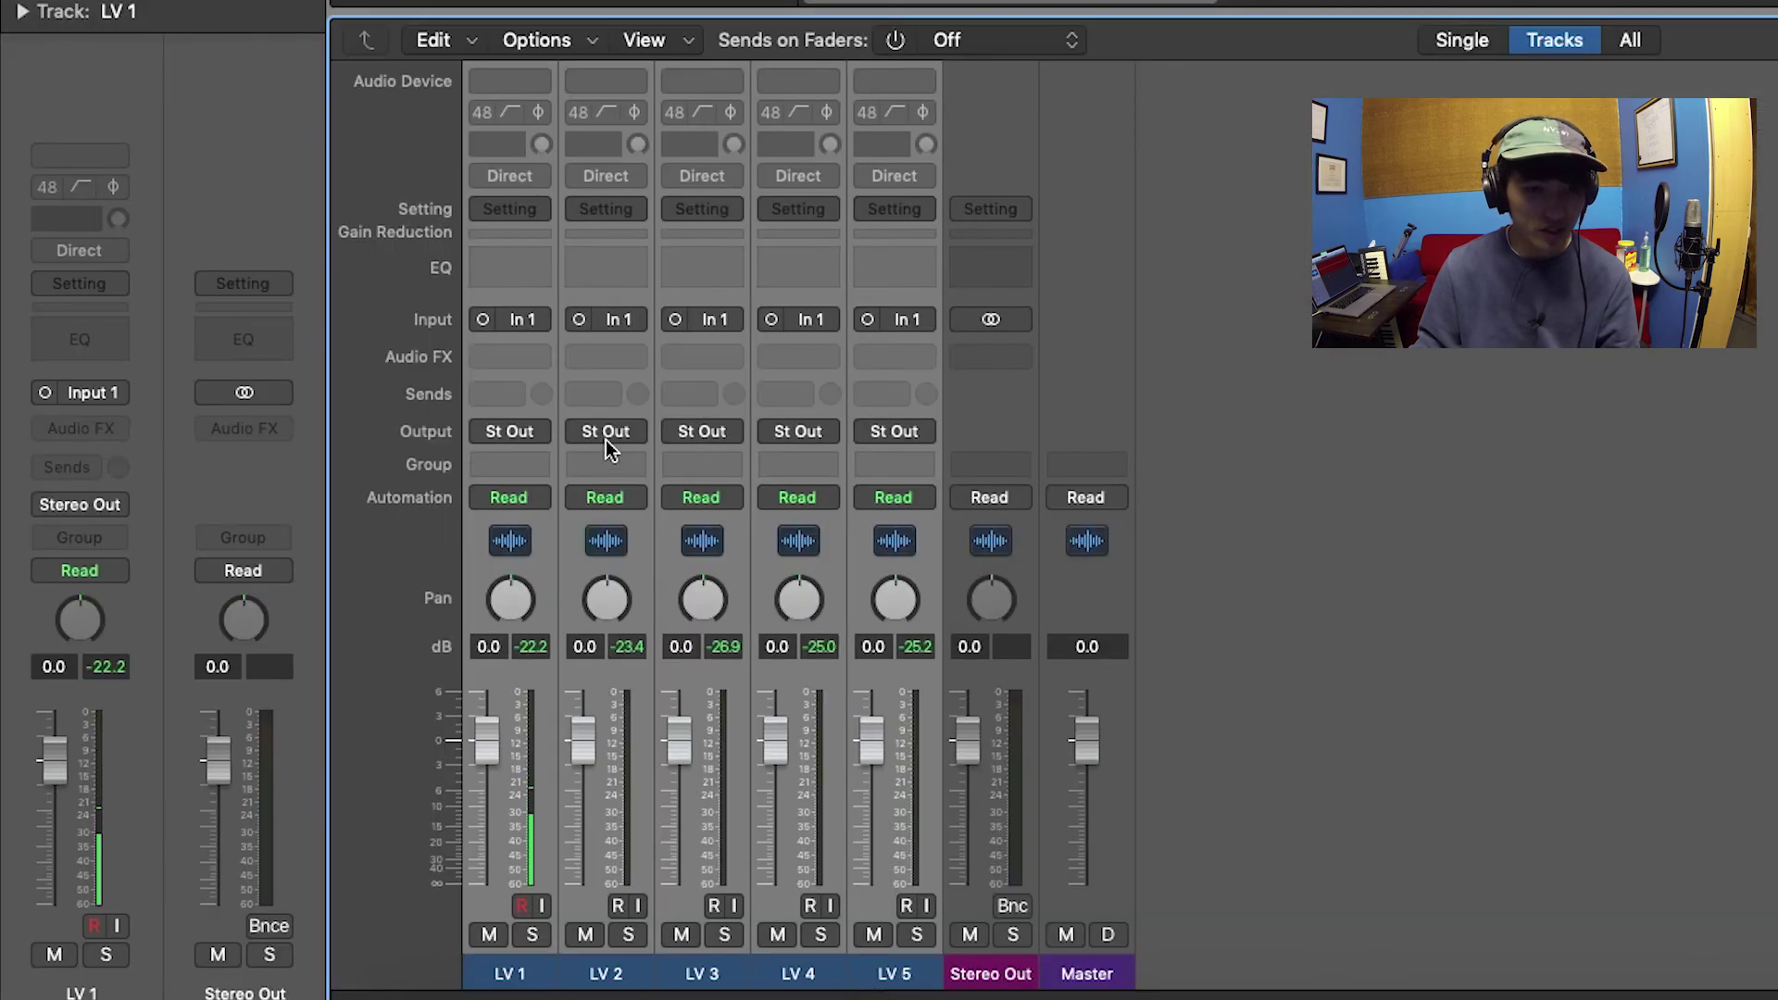
{"action": "left_click", "coordinate": [413, 626]}
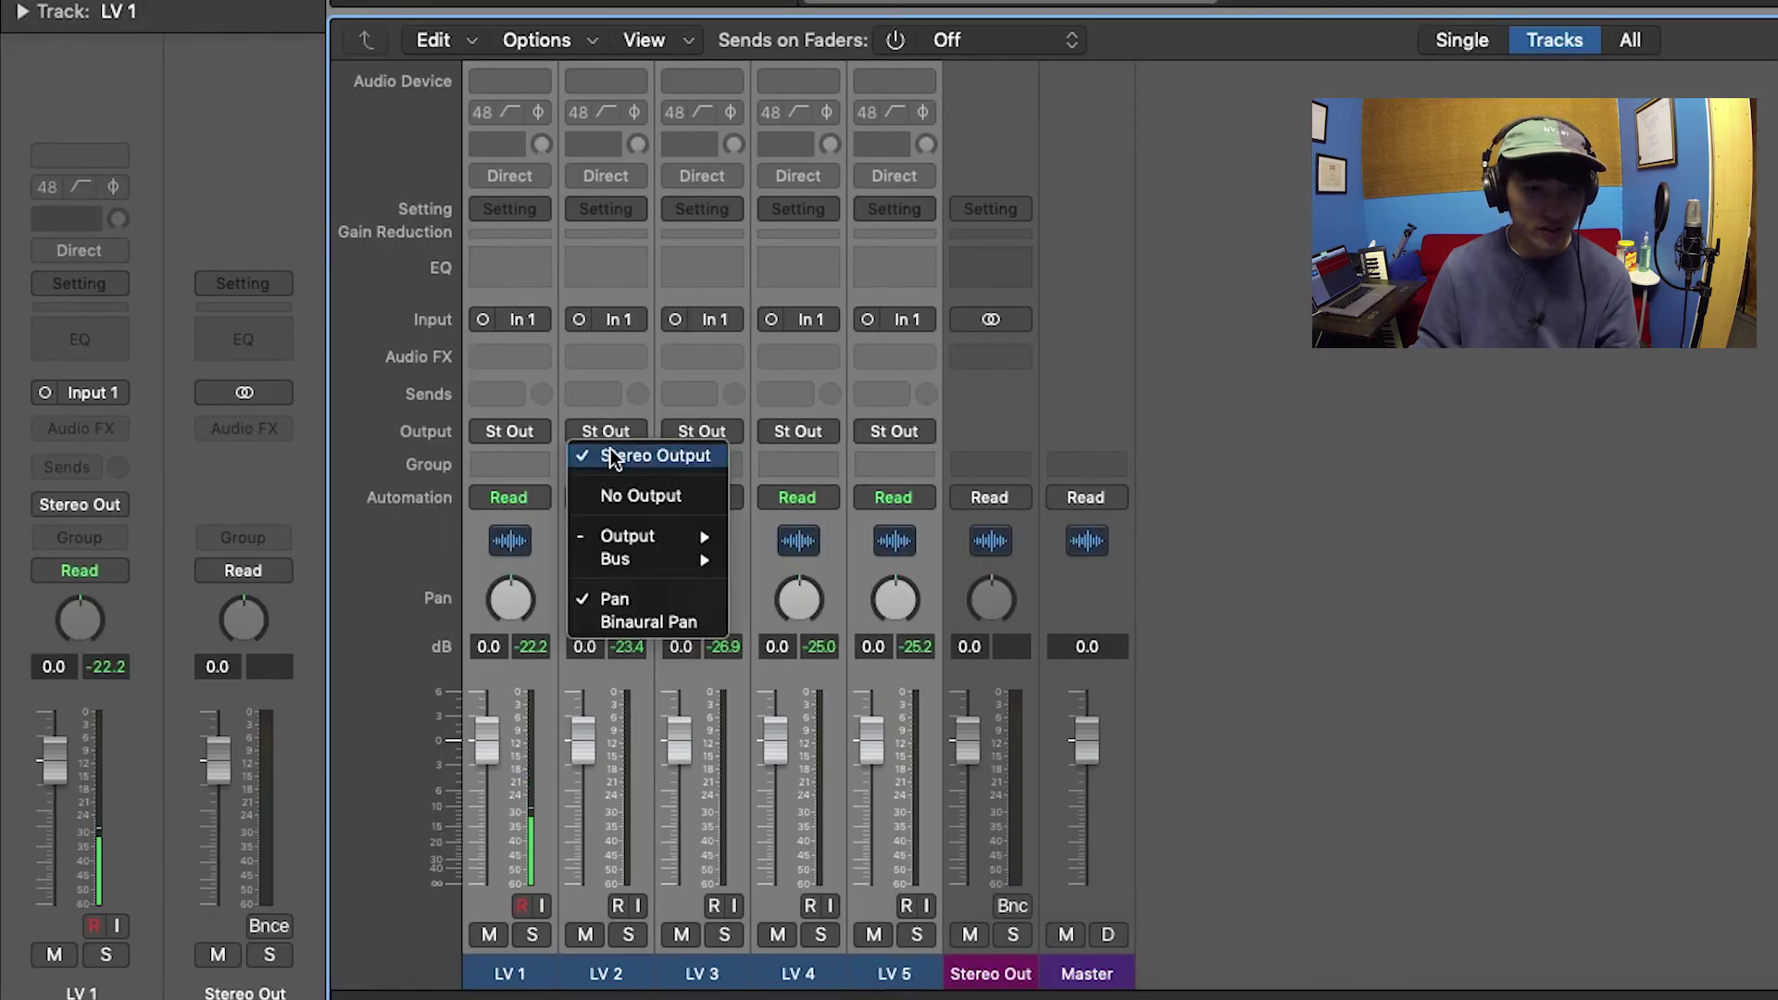
{"action": "mouse_move", "coordinate": [655, 560]}
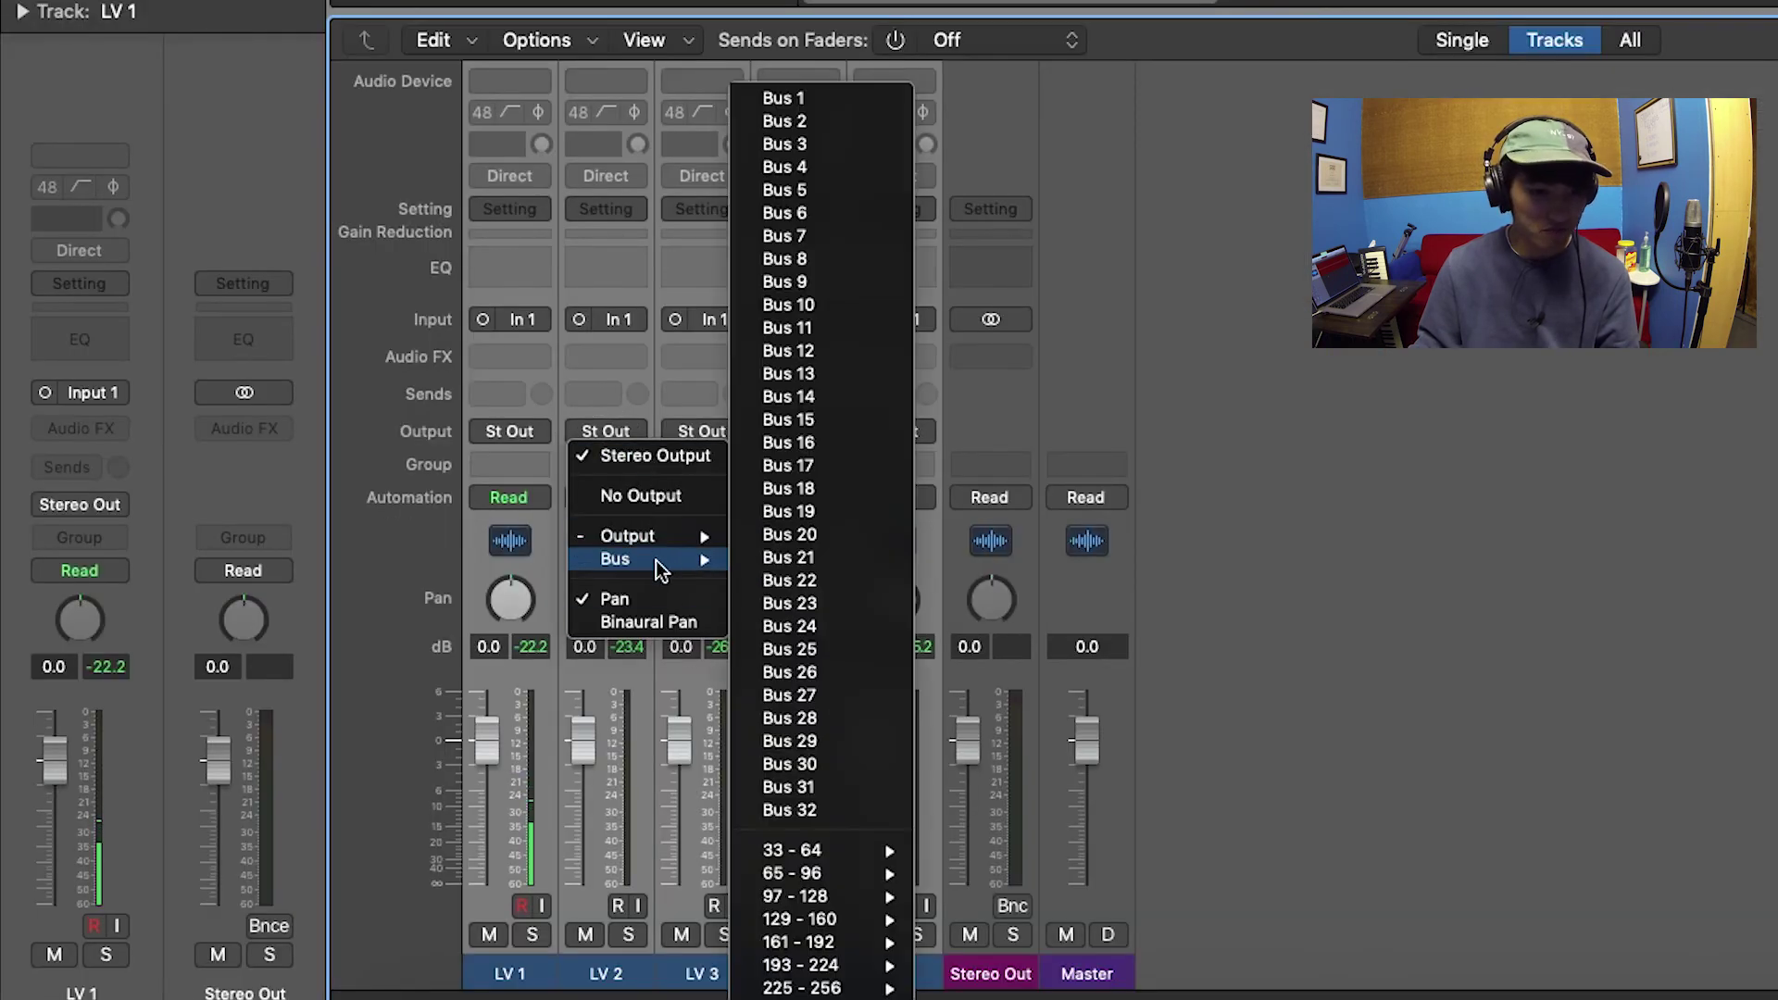
{"action": "left_click", "coordinate": [896, 98]}
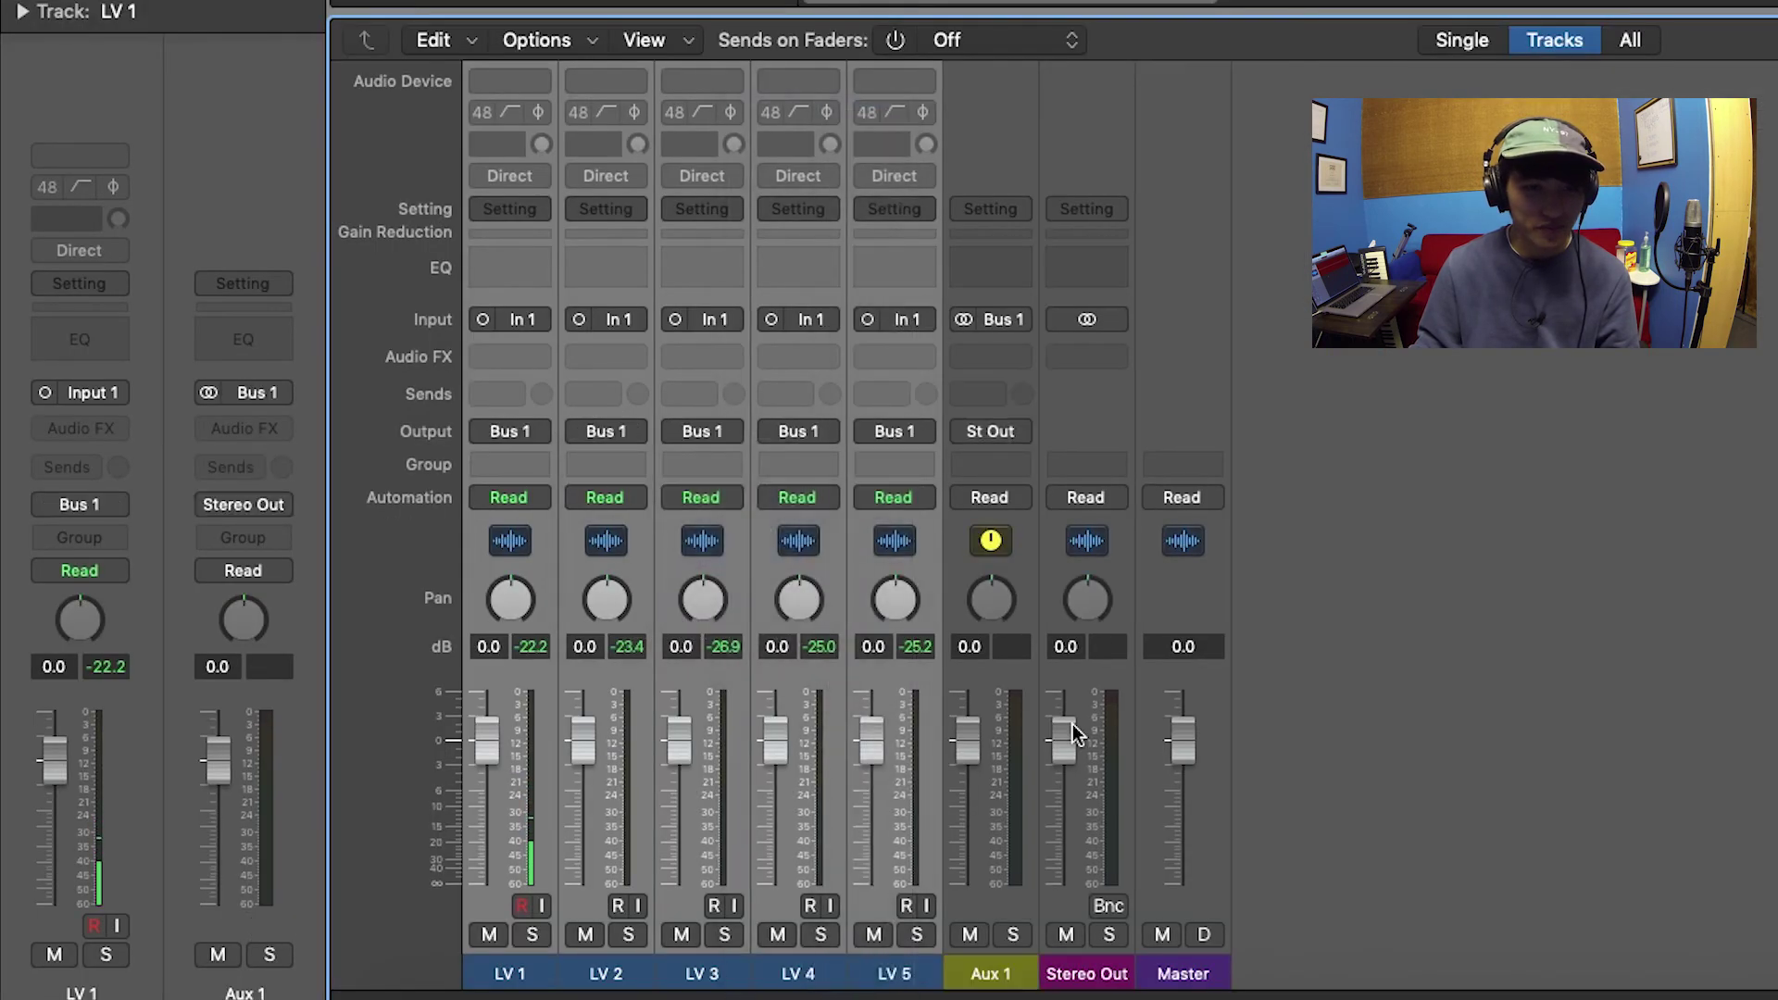
{"action": "left_click", "coordinate": [1012, 982]}
{"action": "left_click_drag", "start_coordinate": [892, 973], "coordinate": [528, 968]}
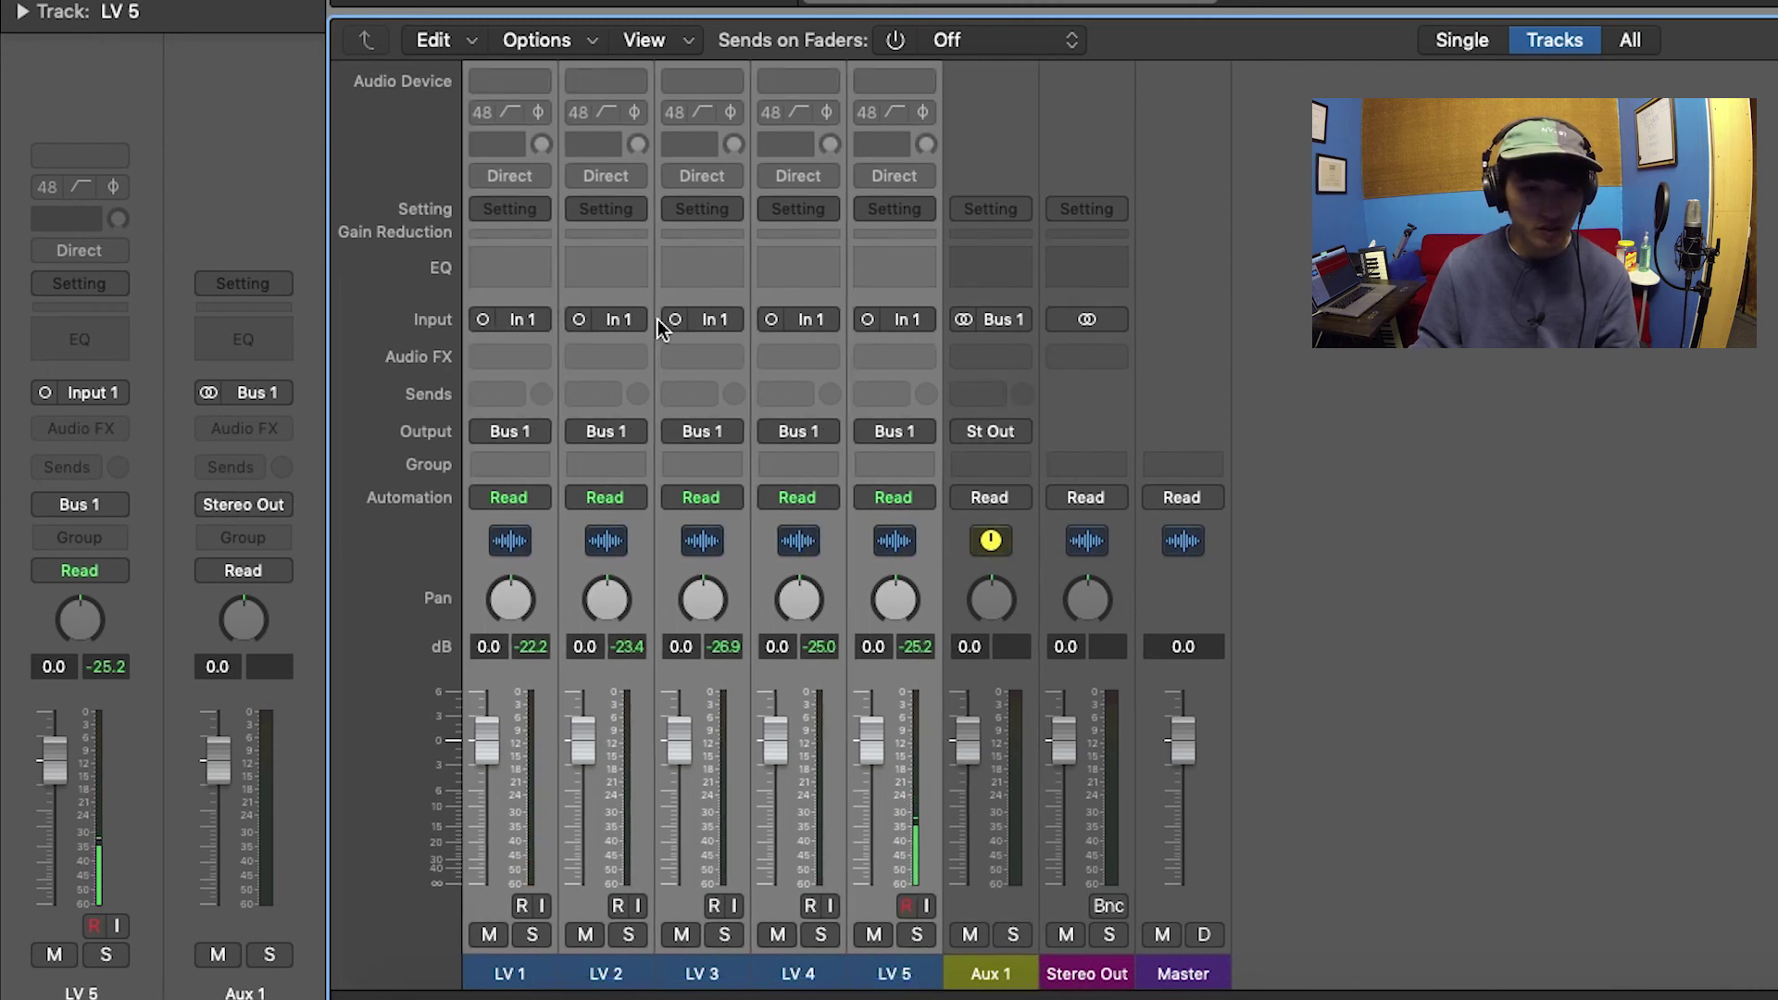
{"action": "left_click", "coordinate": [884, 977]}
{"action": "left_click", "coordinate": [803, 974]}
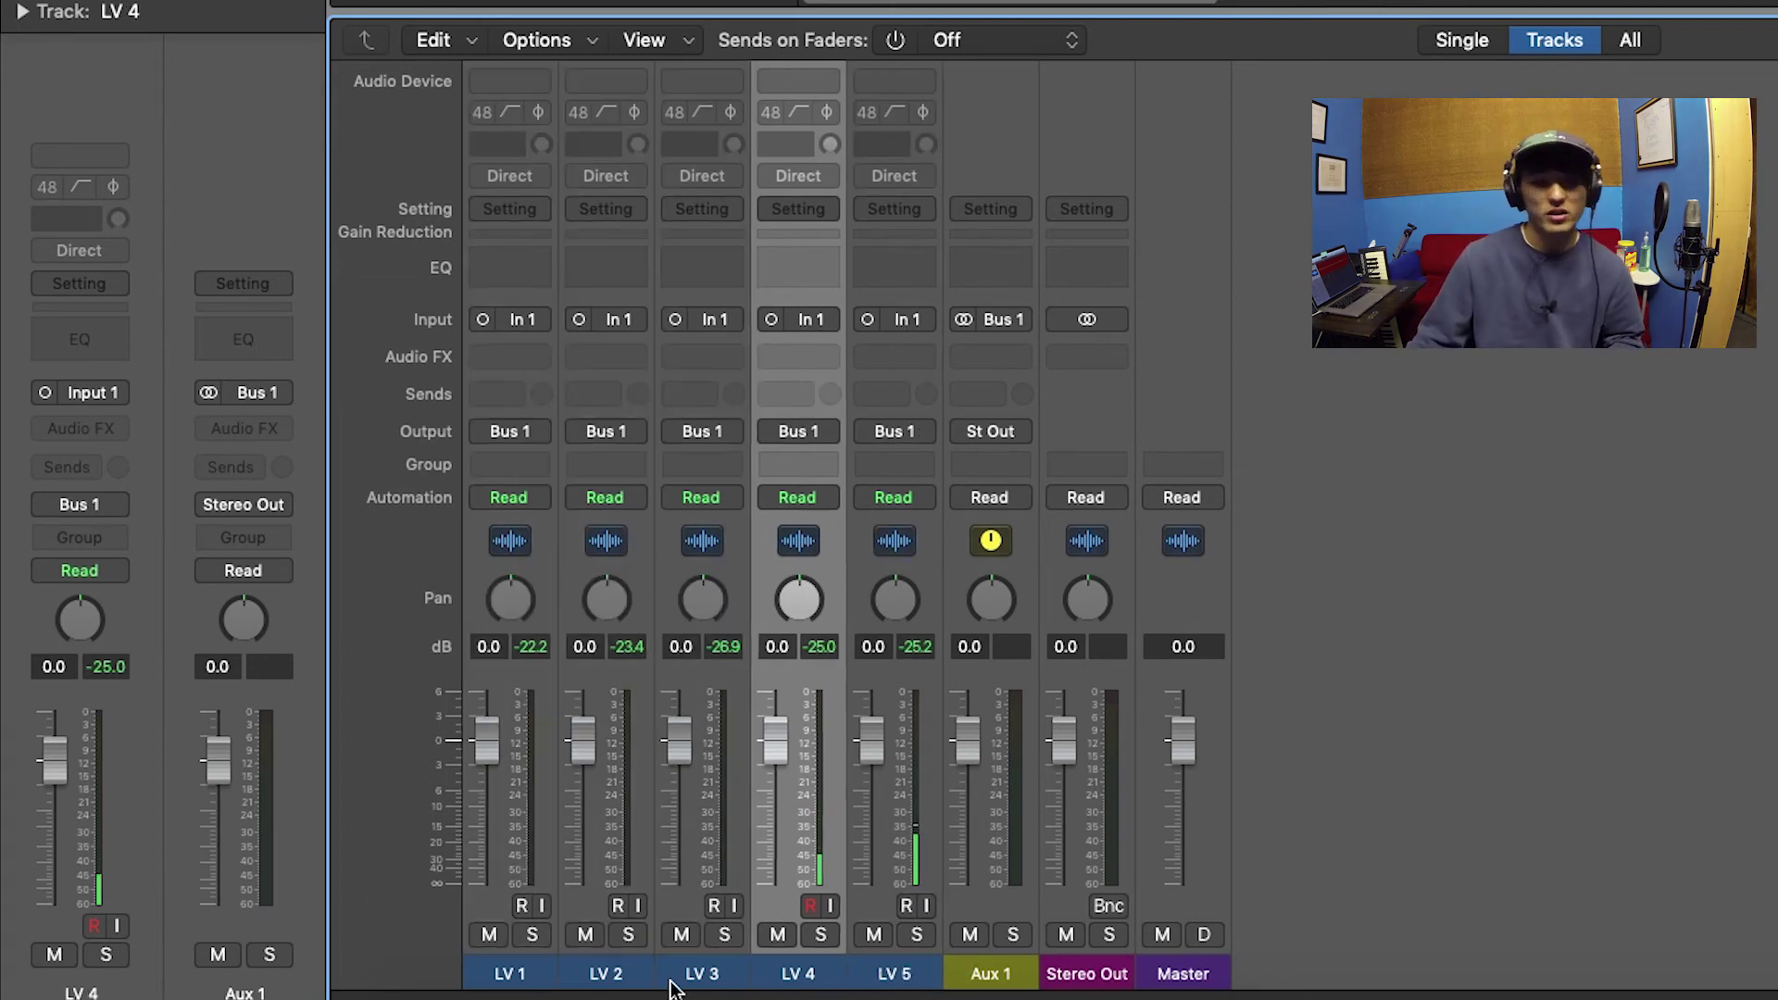
{"action": "left_click", "coordinate": [683, 977]}
{"action": "left_click", "coordinate": [613, 972]}
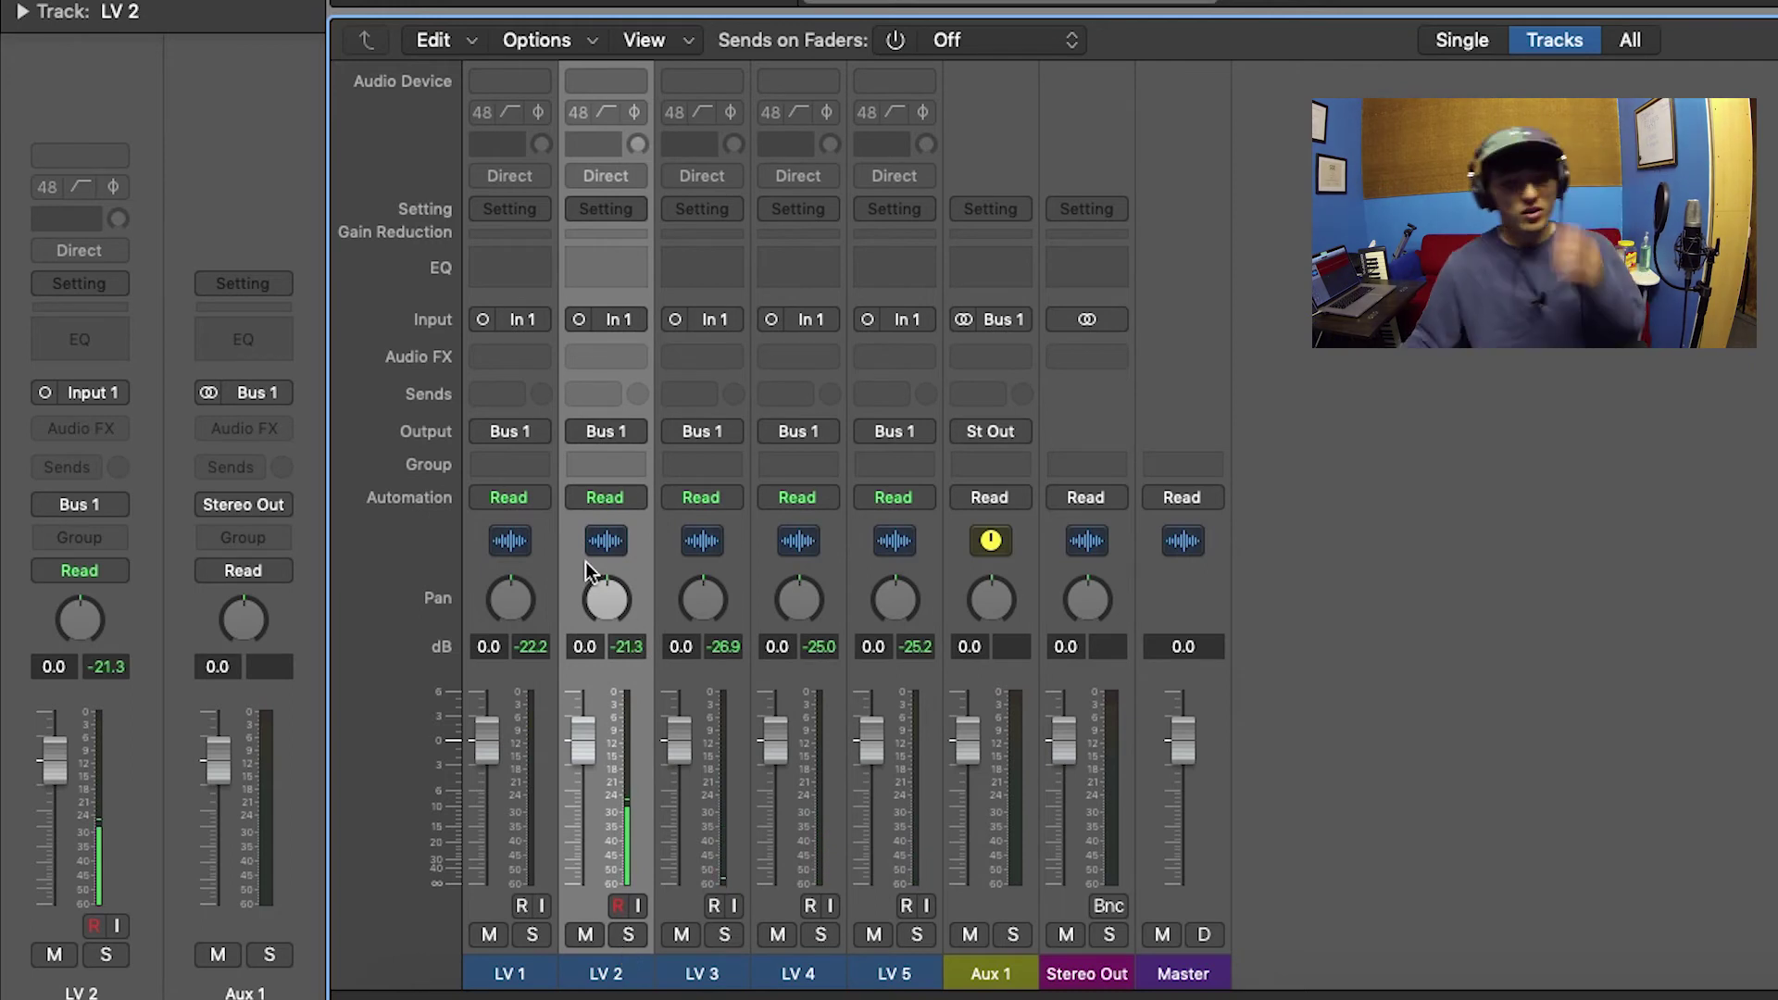
- Rename the Aux 1 channel LV Bus
{"action": "double_click", "coordinate": [1007, 974]}
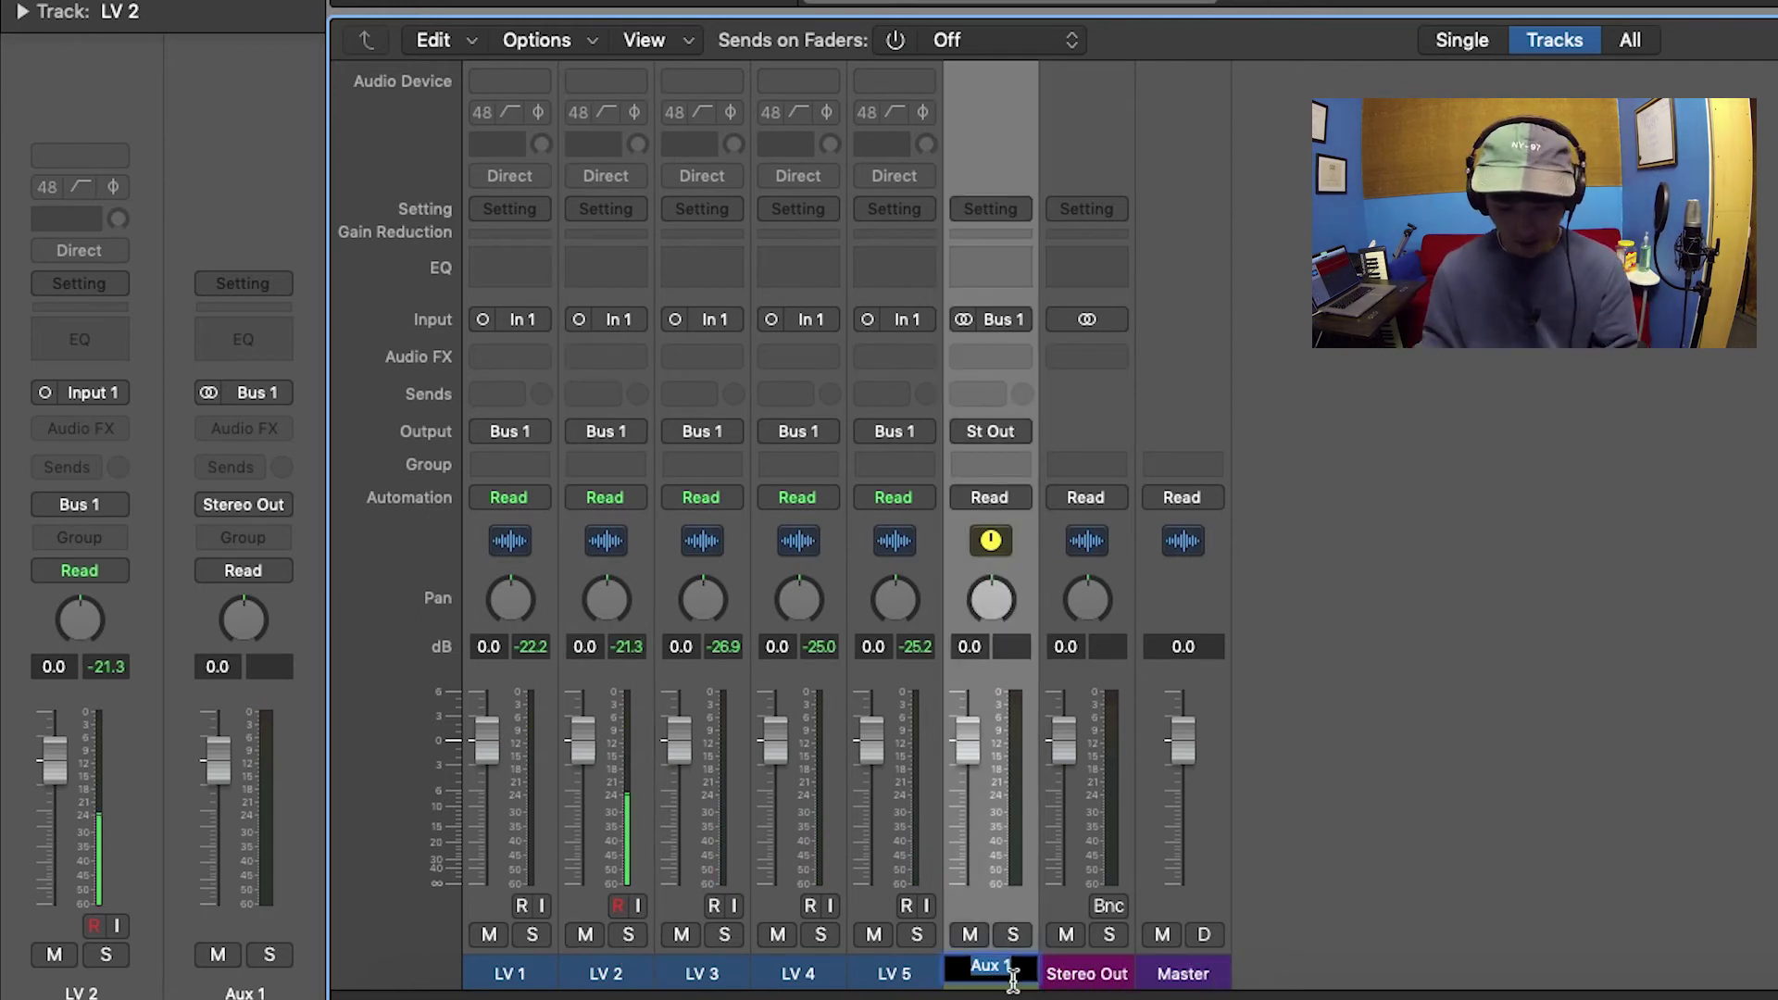
{"action": "type", "text": "LV Bus"}
{"action": "key", "text": "Return"}
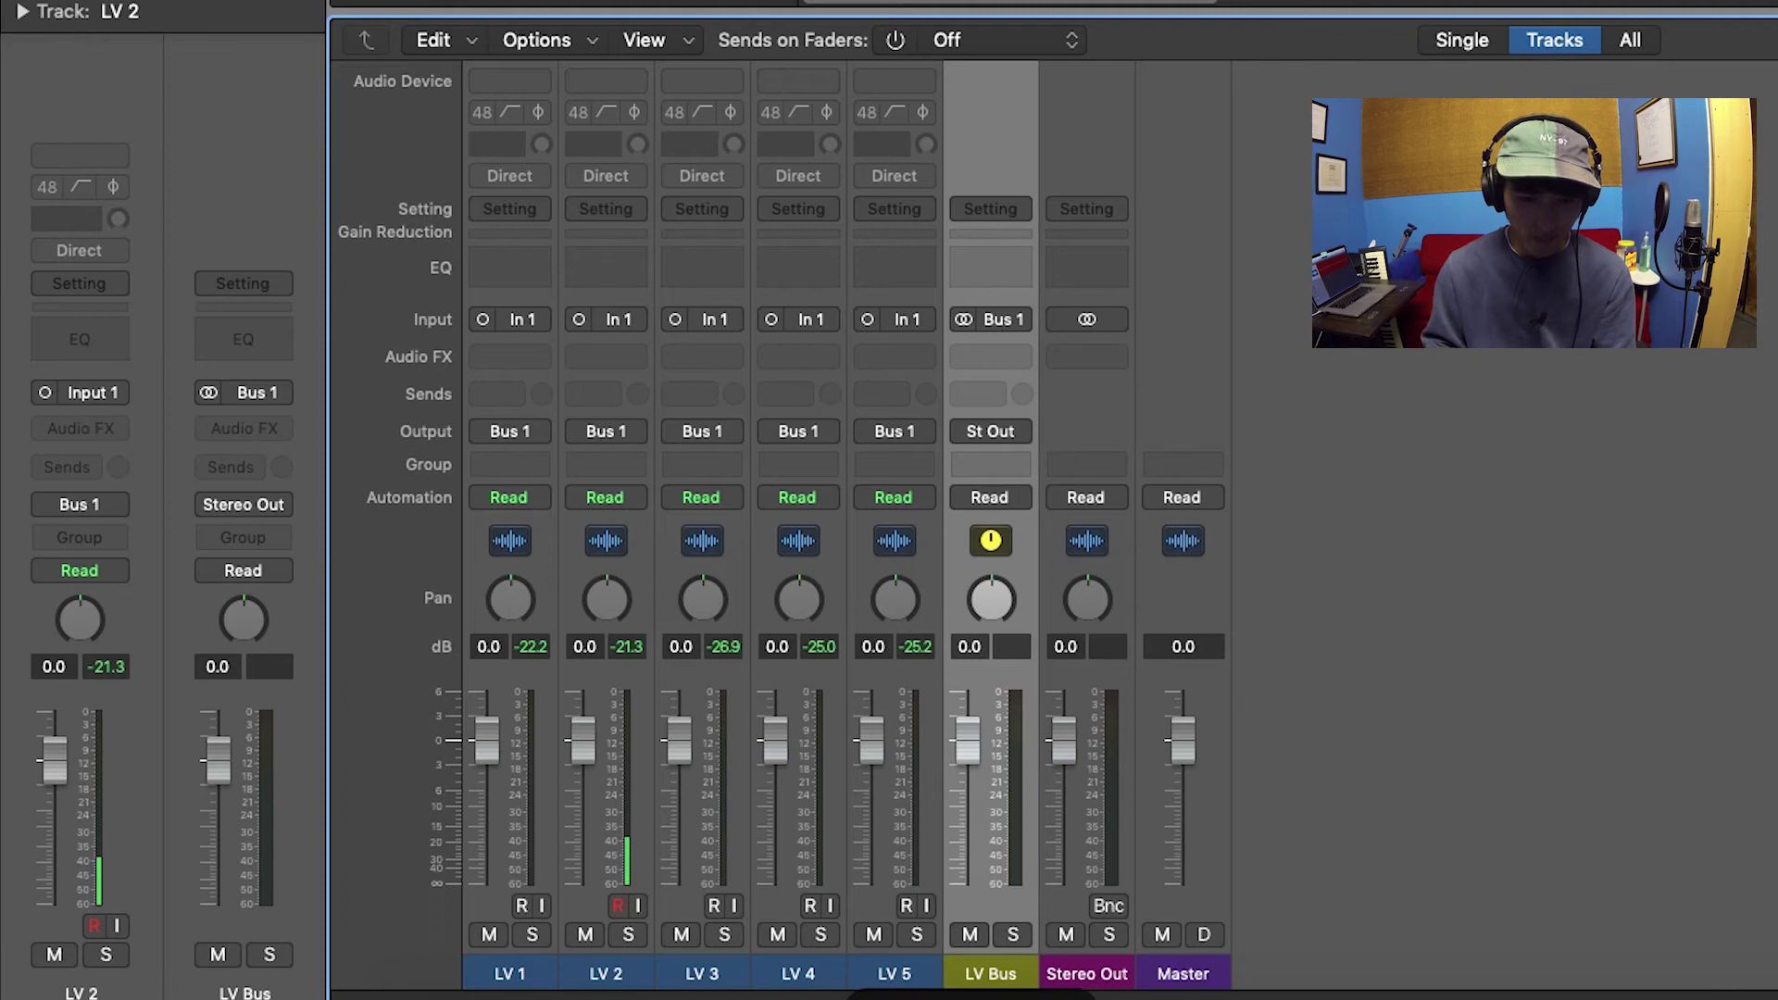
- Rename the auxiliary channel fed by Bus 1 as LV Subgroup
{"action": "double_click", "coordinate": [991, 974]}
{"action": "type", "text": "LV S"}
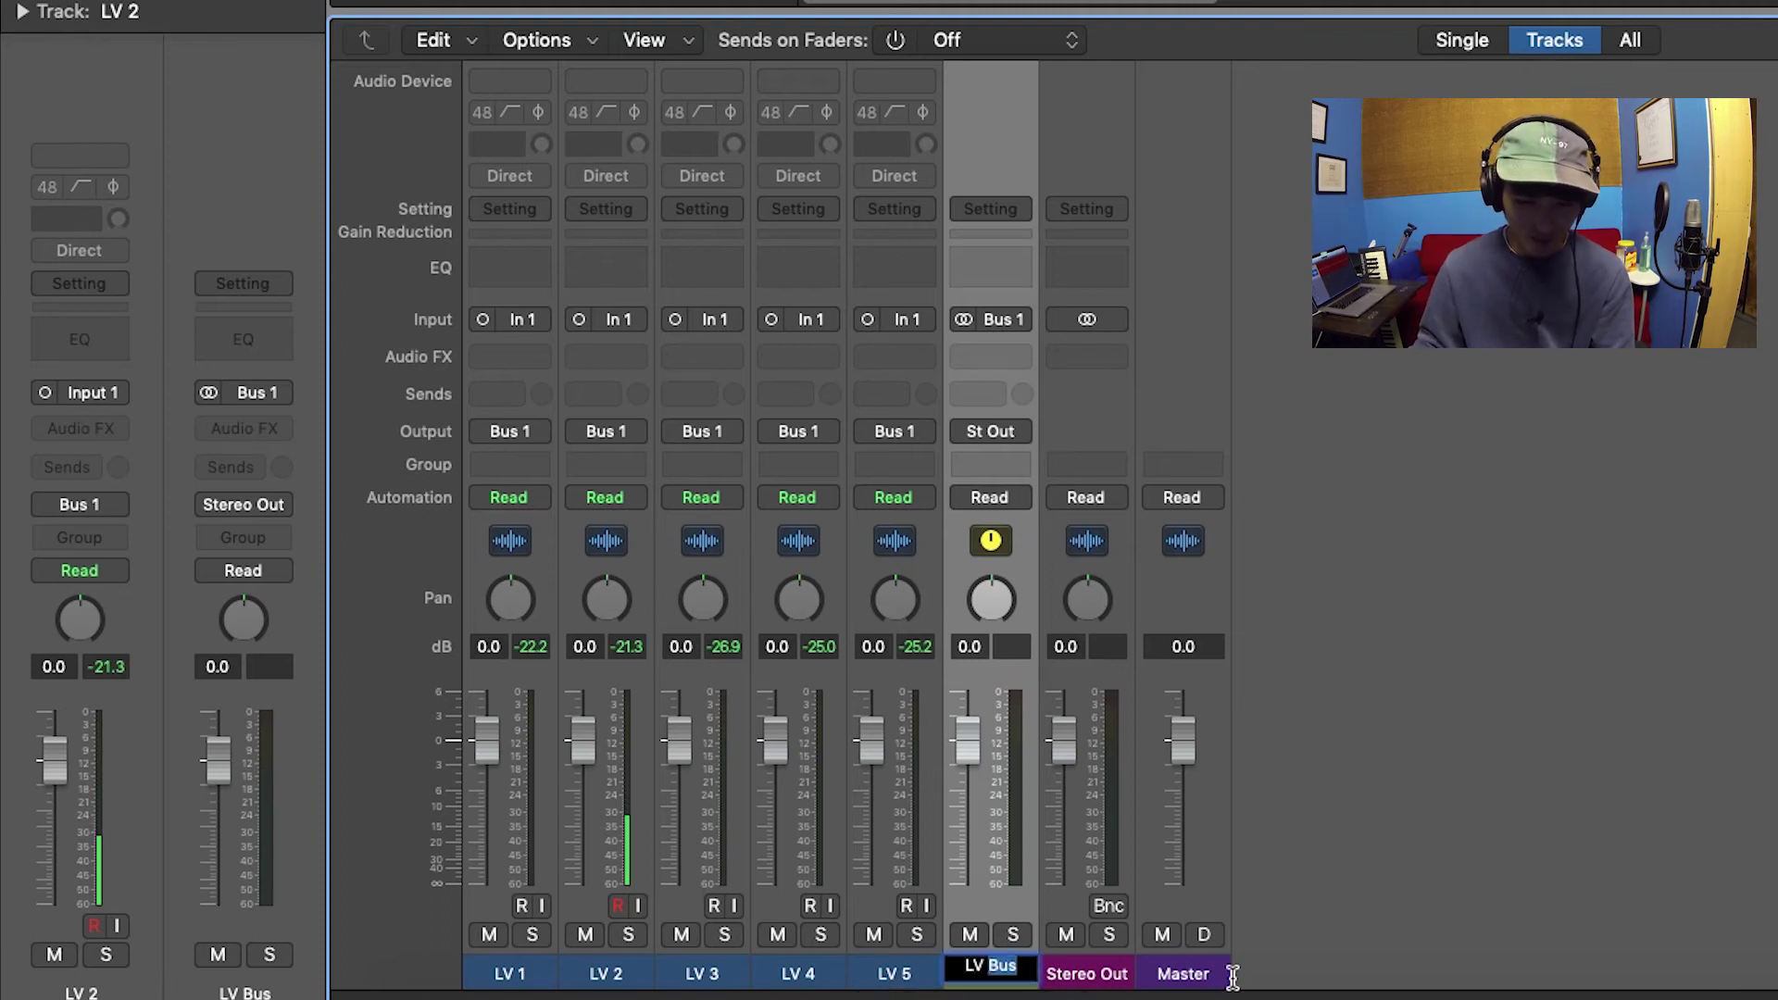
{"action": "type", "text": "ubgroup"}
{"action": "key", "text": "Return"}
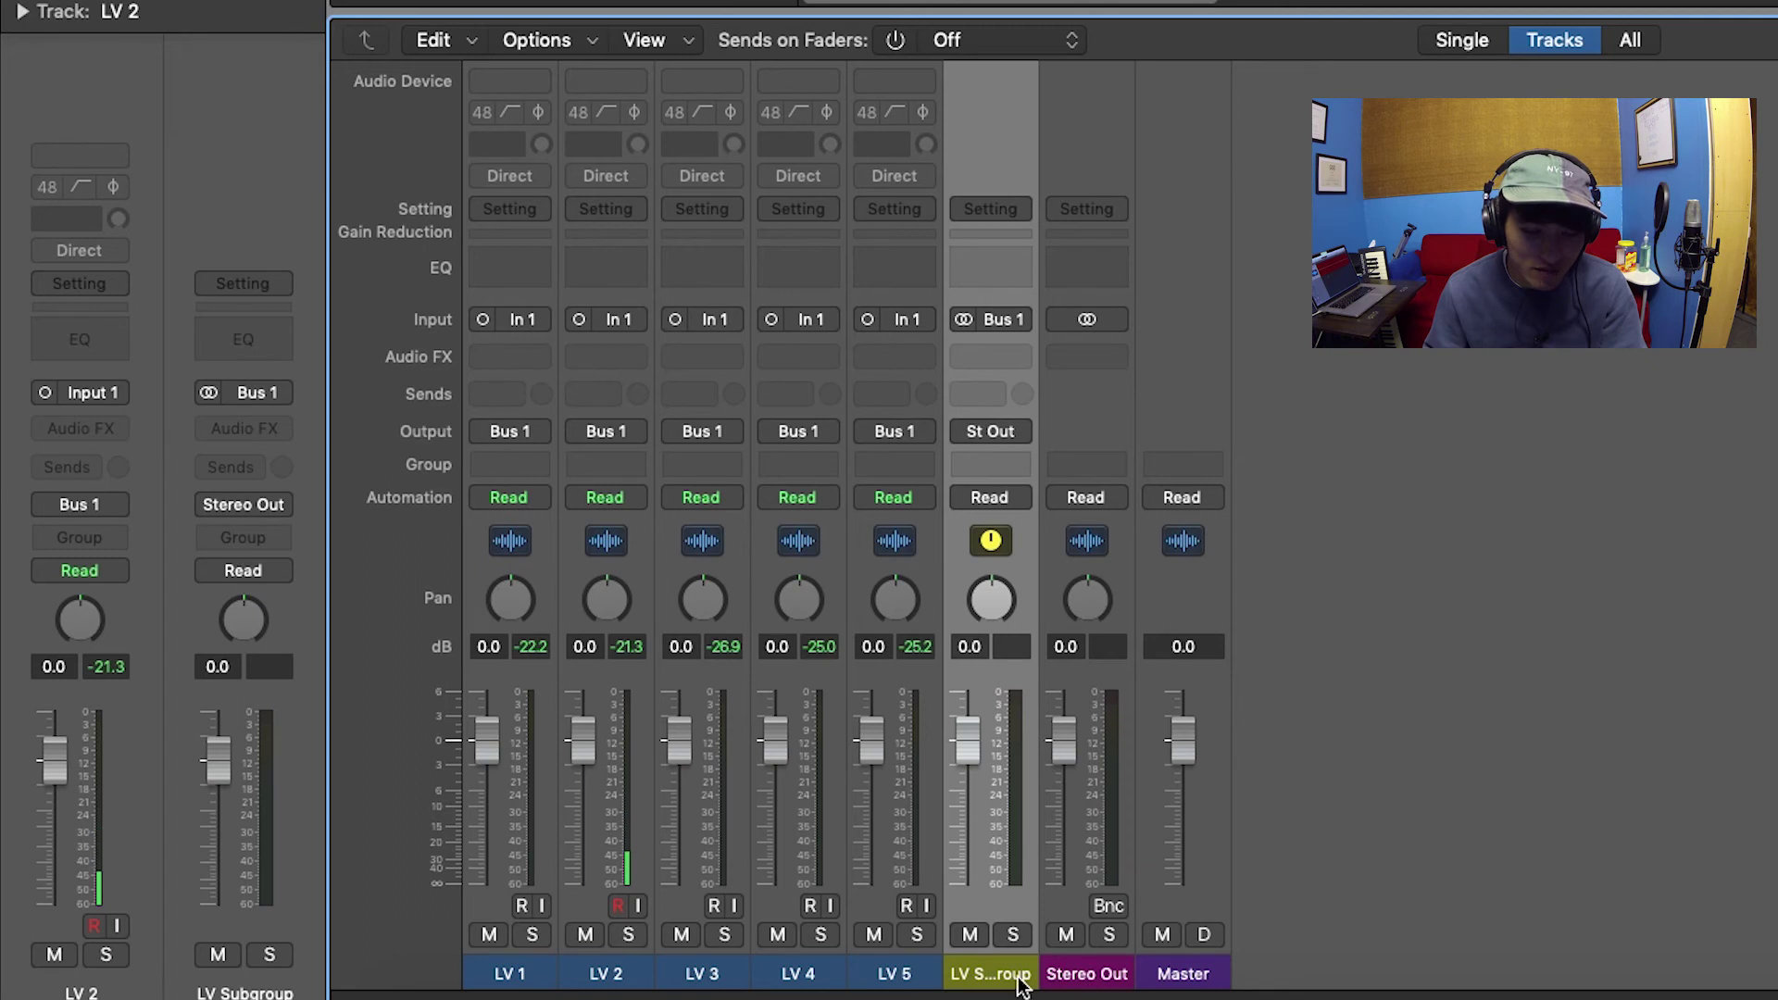
{"action": "left_click", "coordinate": [1080, 982]}
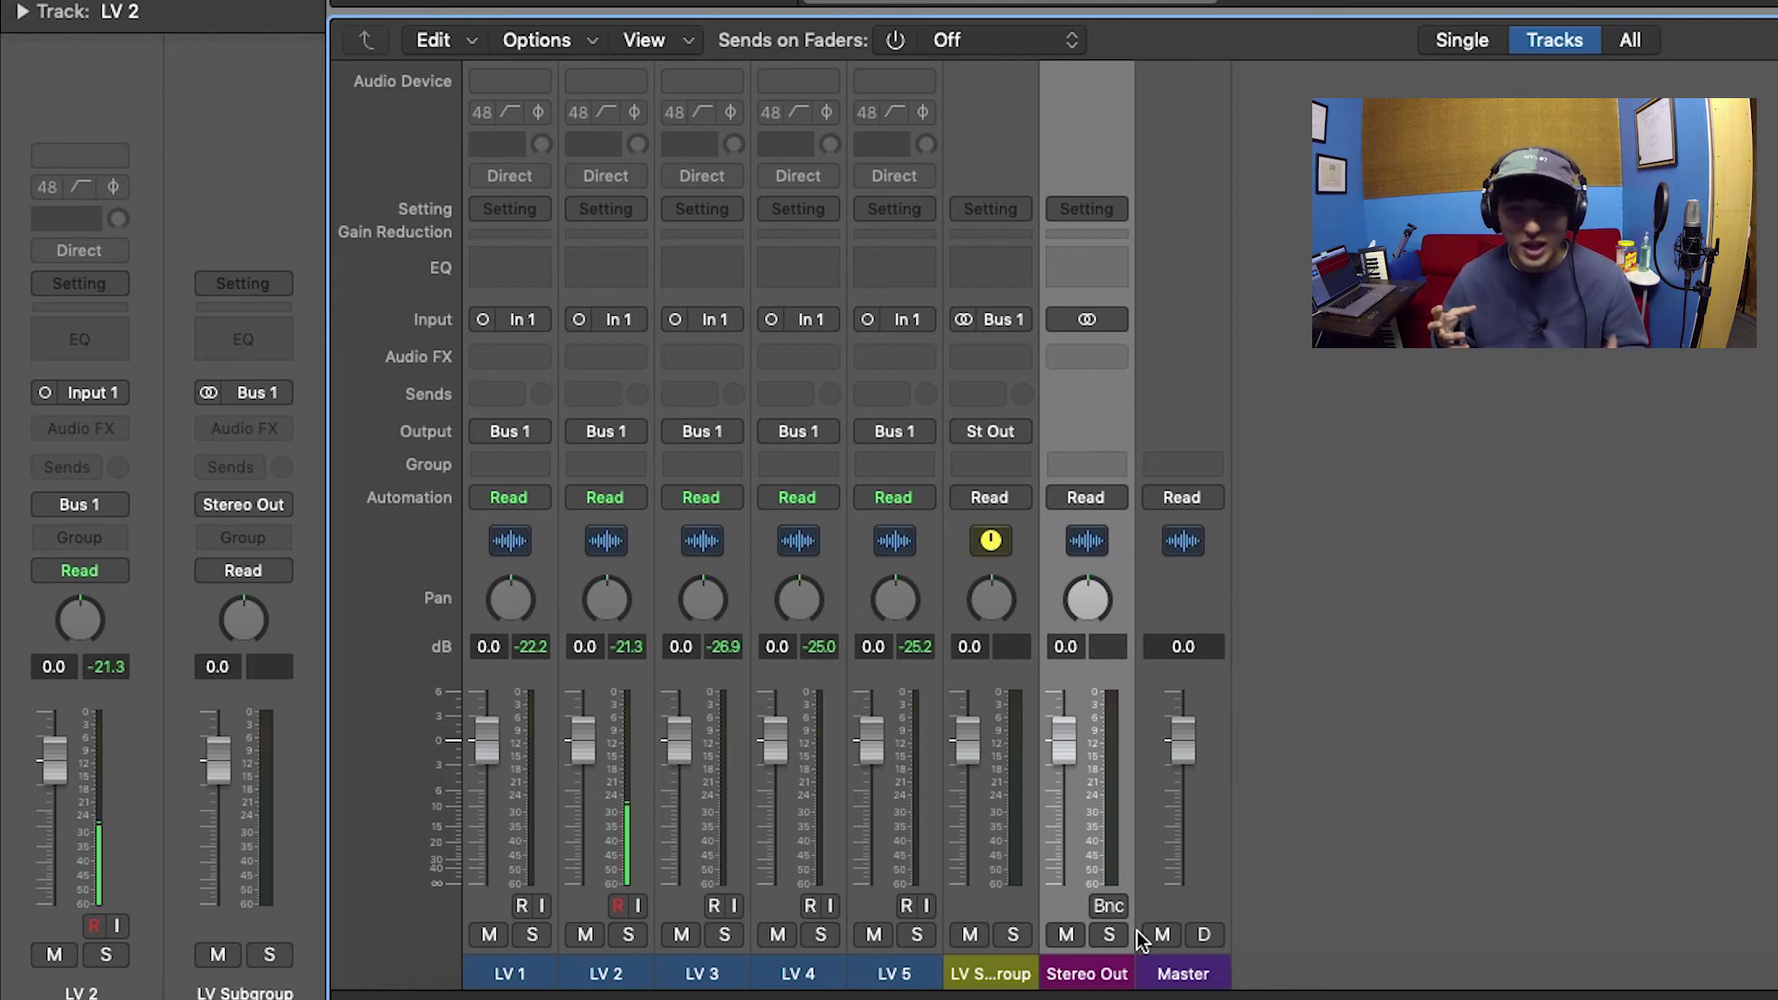
{"action": "left_click", "coordinate": [1168, 980]}
{"action": "left_click", "coordinate": [1081, 972]}
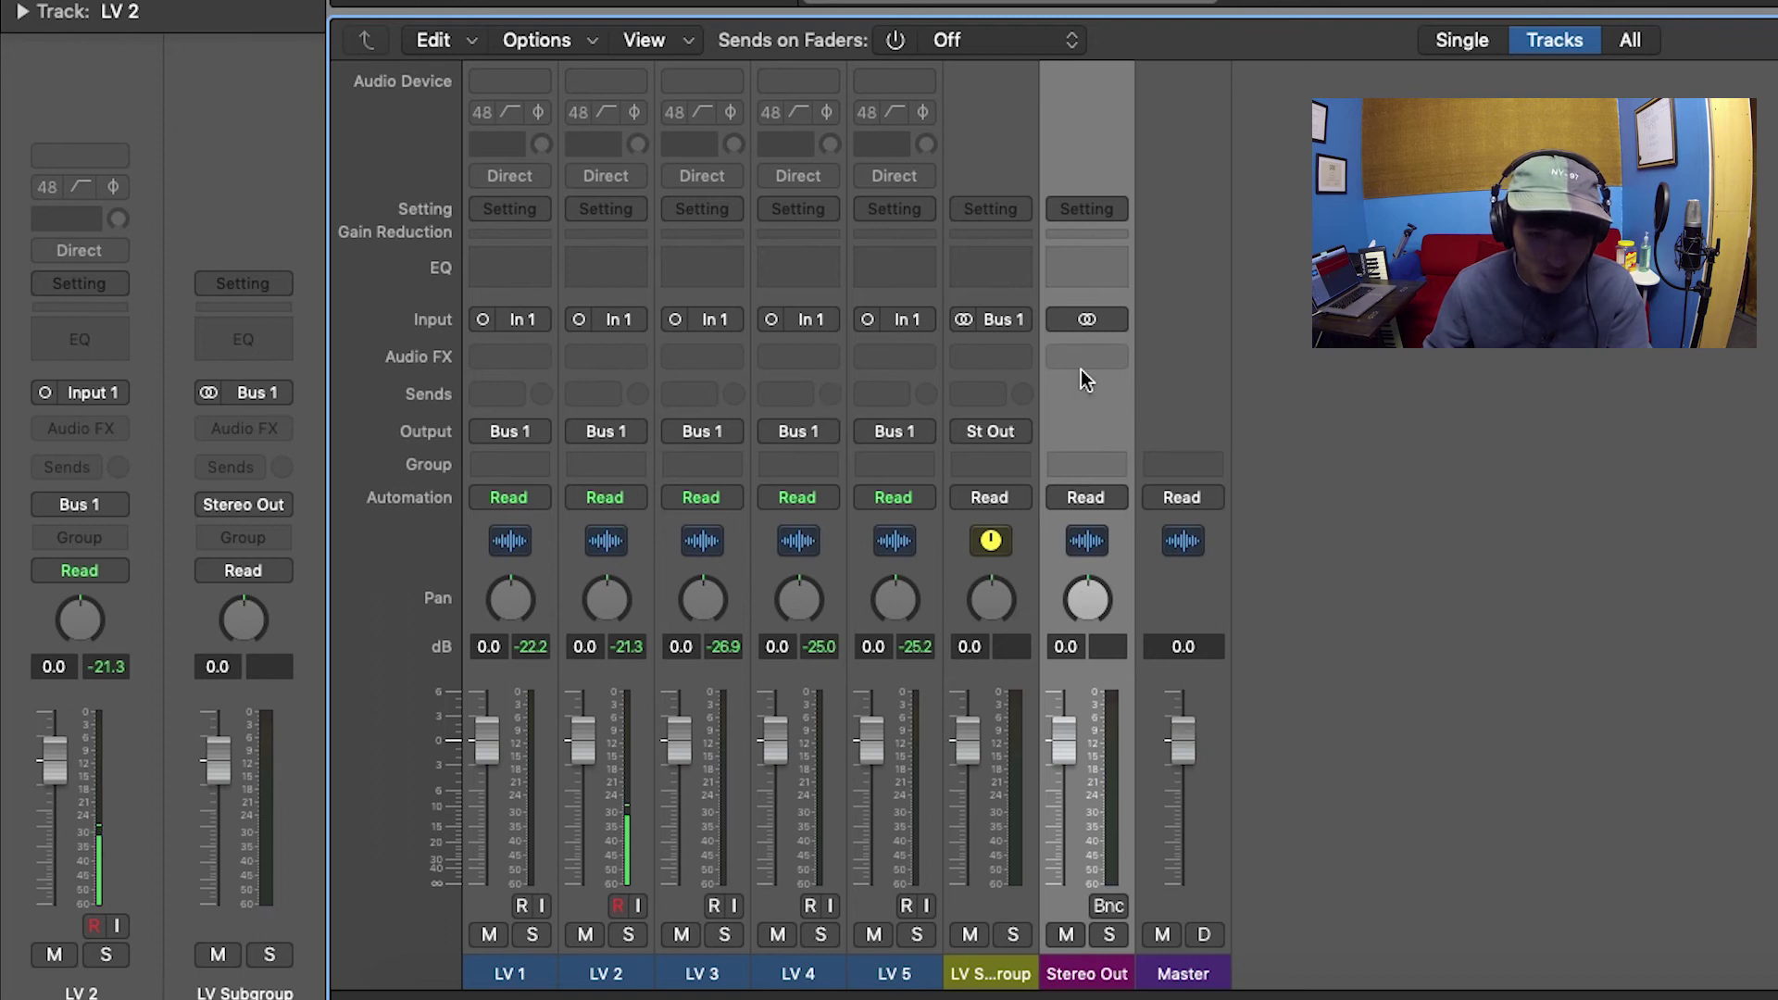
- Insert Channel EQ and Compressor as audio effects on the LV Subgroup channel, closing both plug-in windows
{"action": "left_click", "coordinate": [1000, 968]}
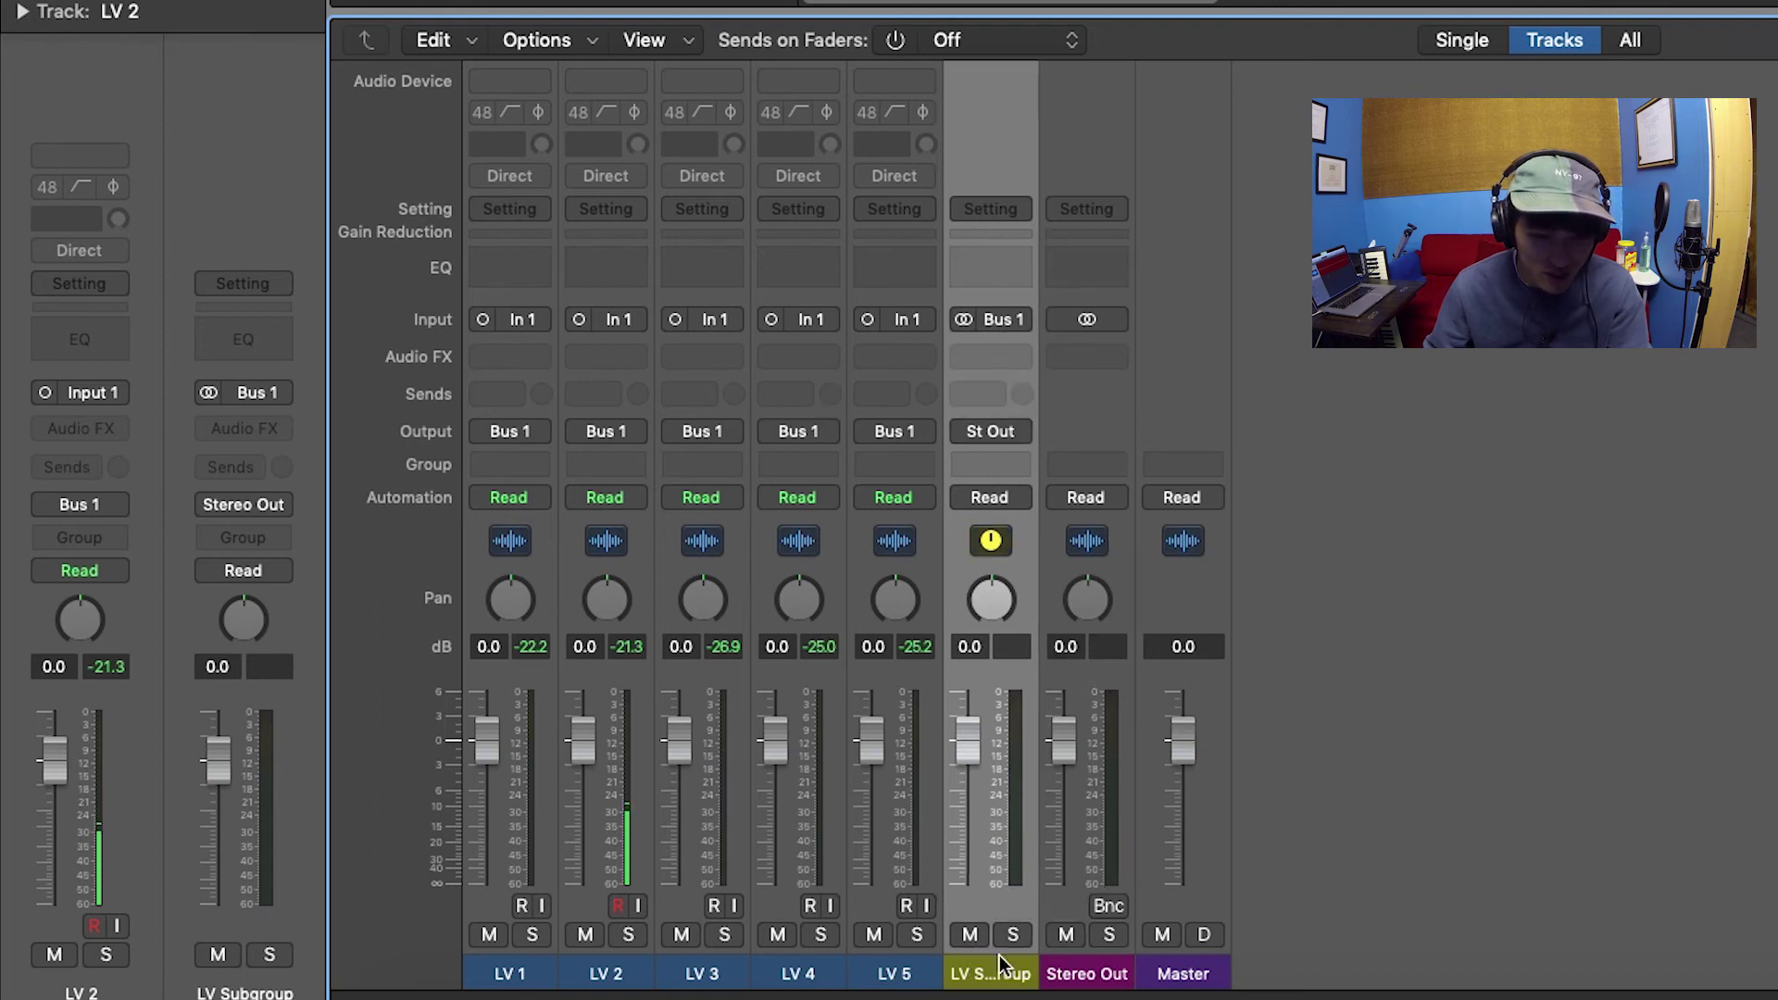
{"action": "left_click", "coordinate": [990, 357]}
{"action": "left_click", "coordinate": [1086, 430]}
{"action": "left_click", "coordinate": [996, 362]}
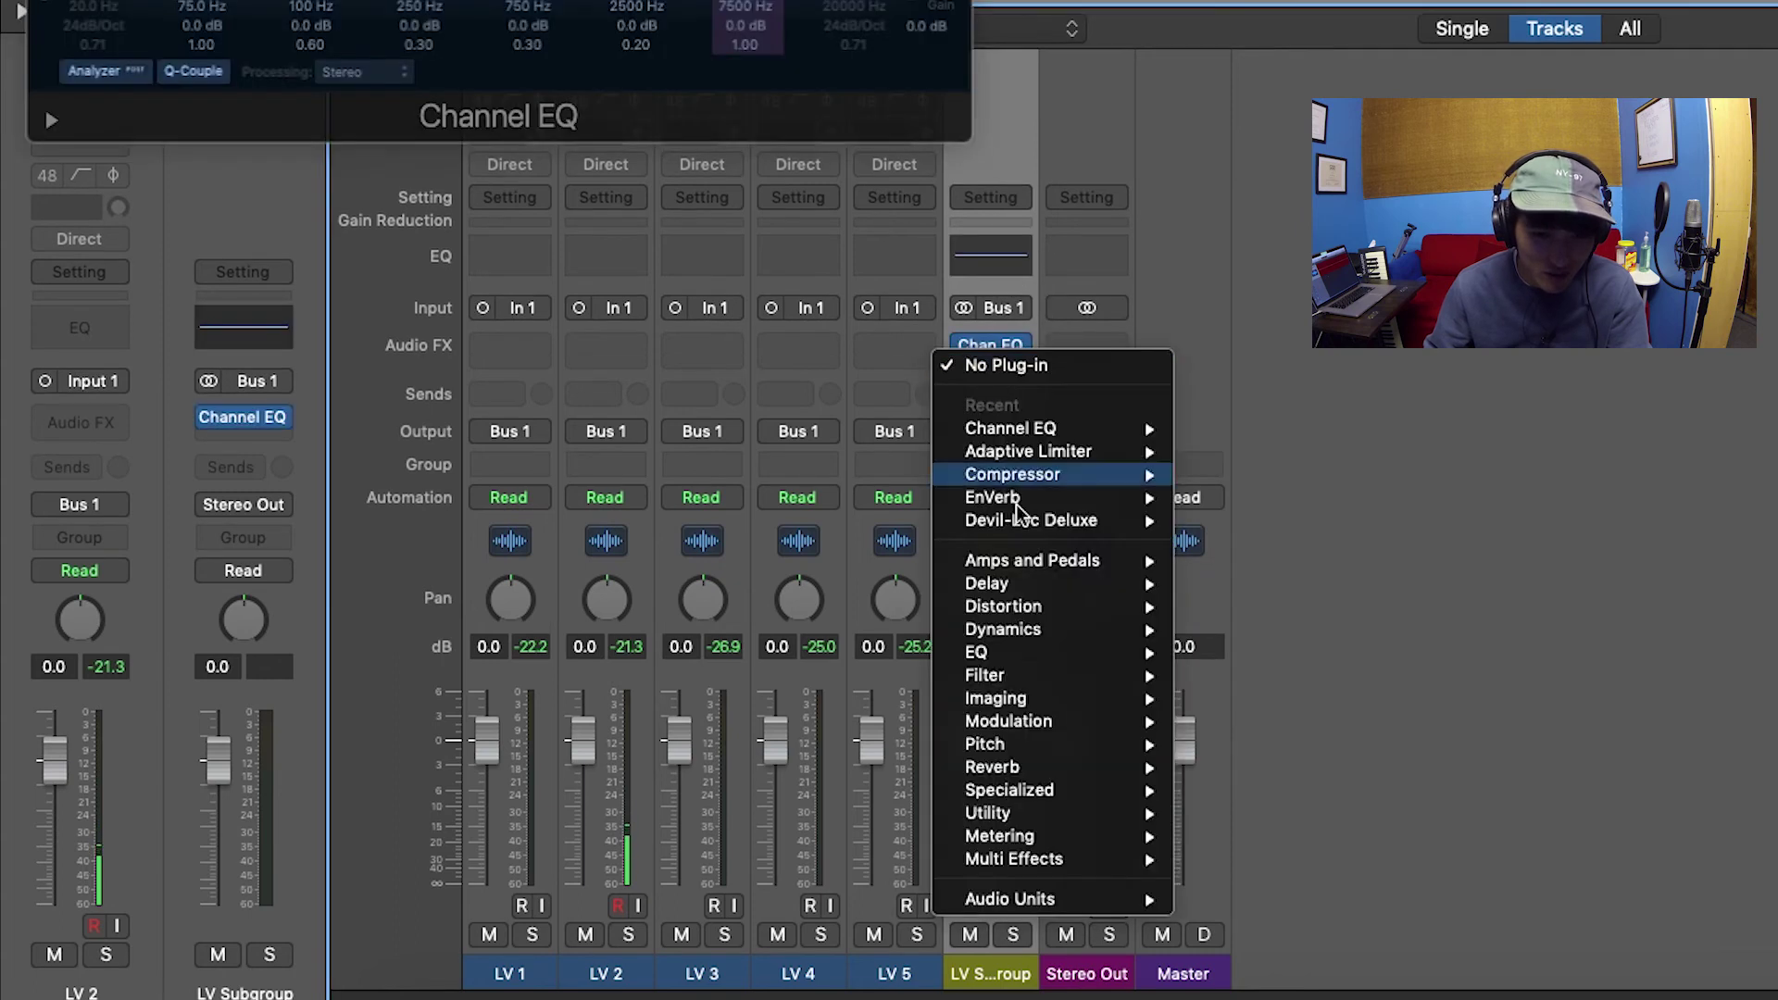
{"action": "left_click", "coordinate": [1241, 469]}
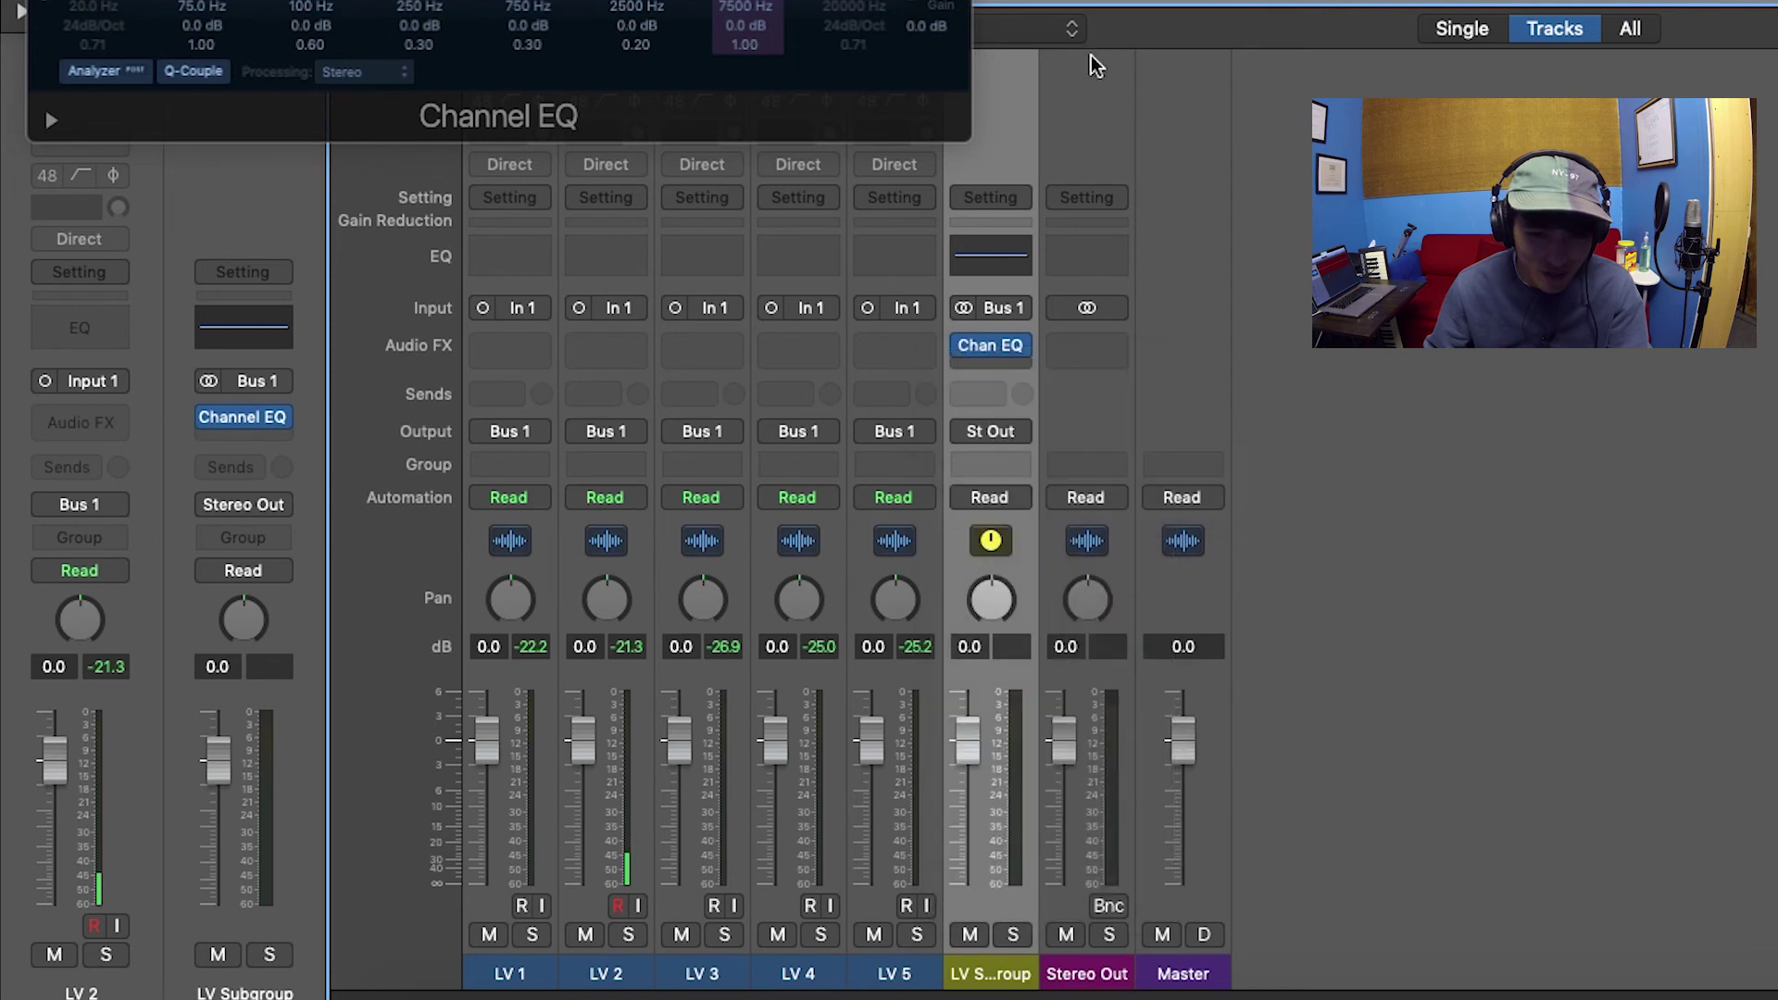
{"action": "key", "text": "super+w"}
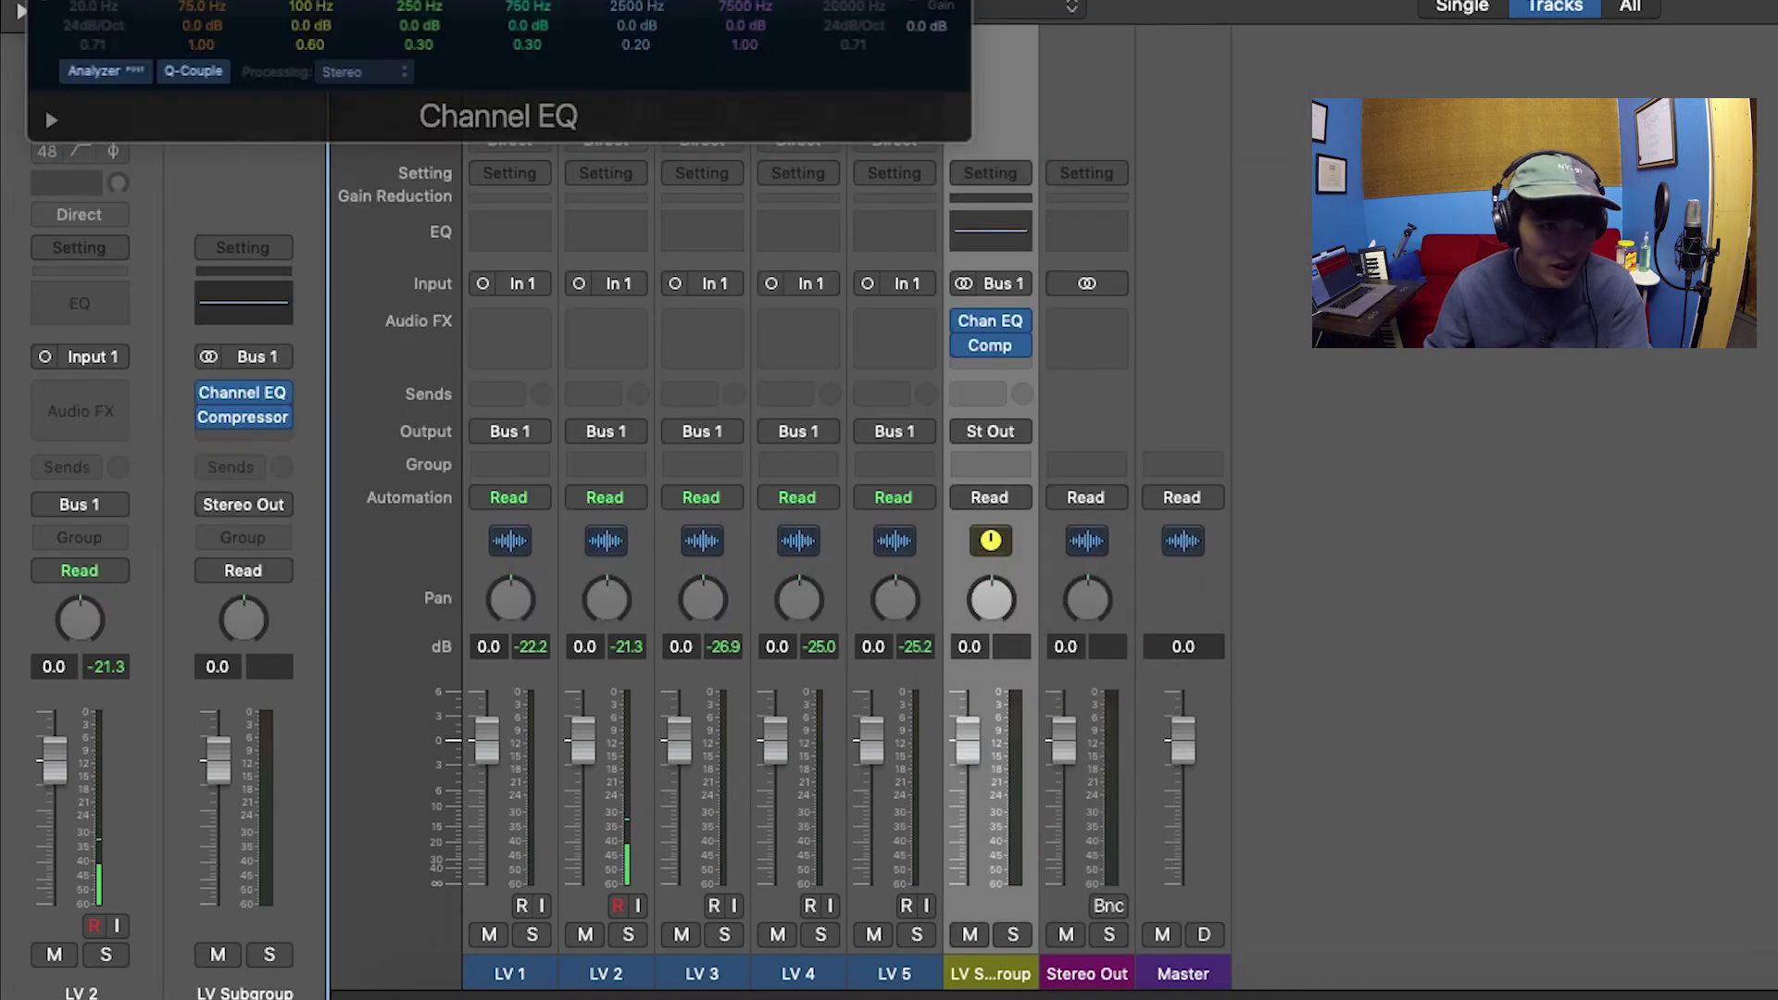
{"action": "key", "text": "super+w"}
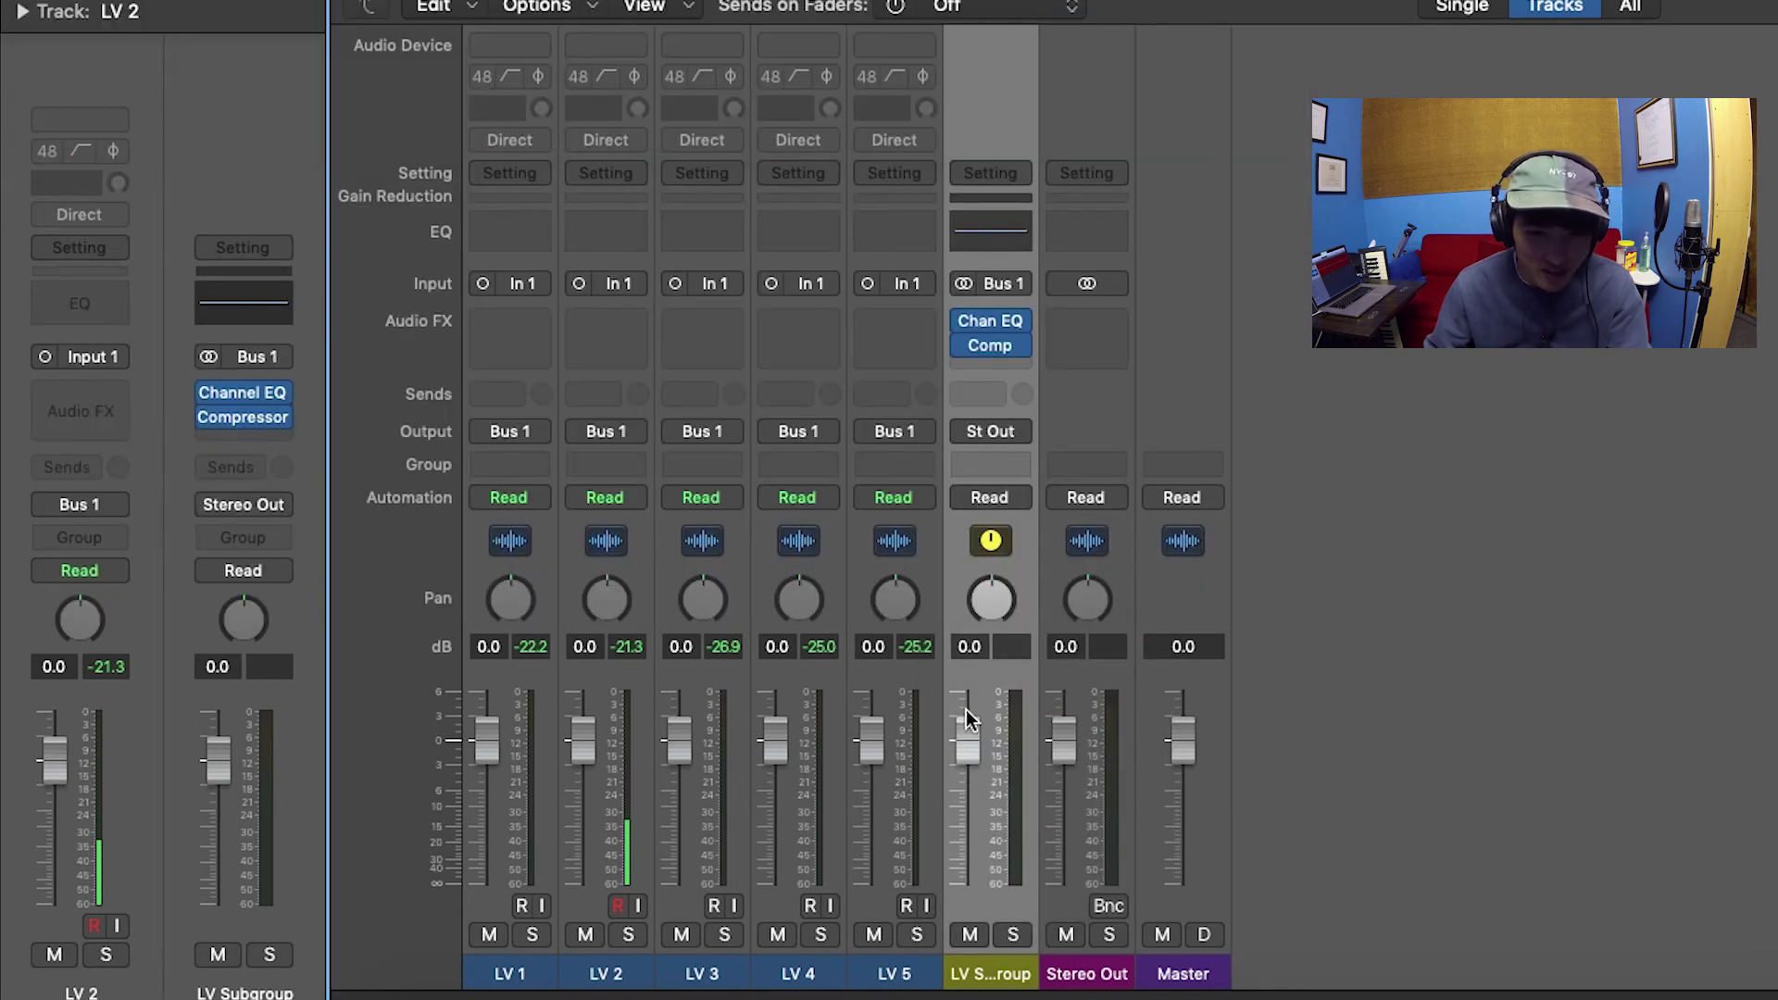
- Add a Bus 2 send to the LV Subgroup channel, keeping the new Aux 2 channel's input format stereo
{"action": "left_click", "coordinate": [983, 398]}
{"action": "mouse_move", "coordinate": [1002, 440]}
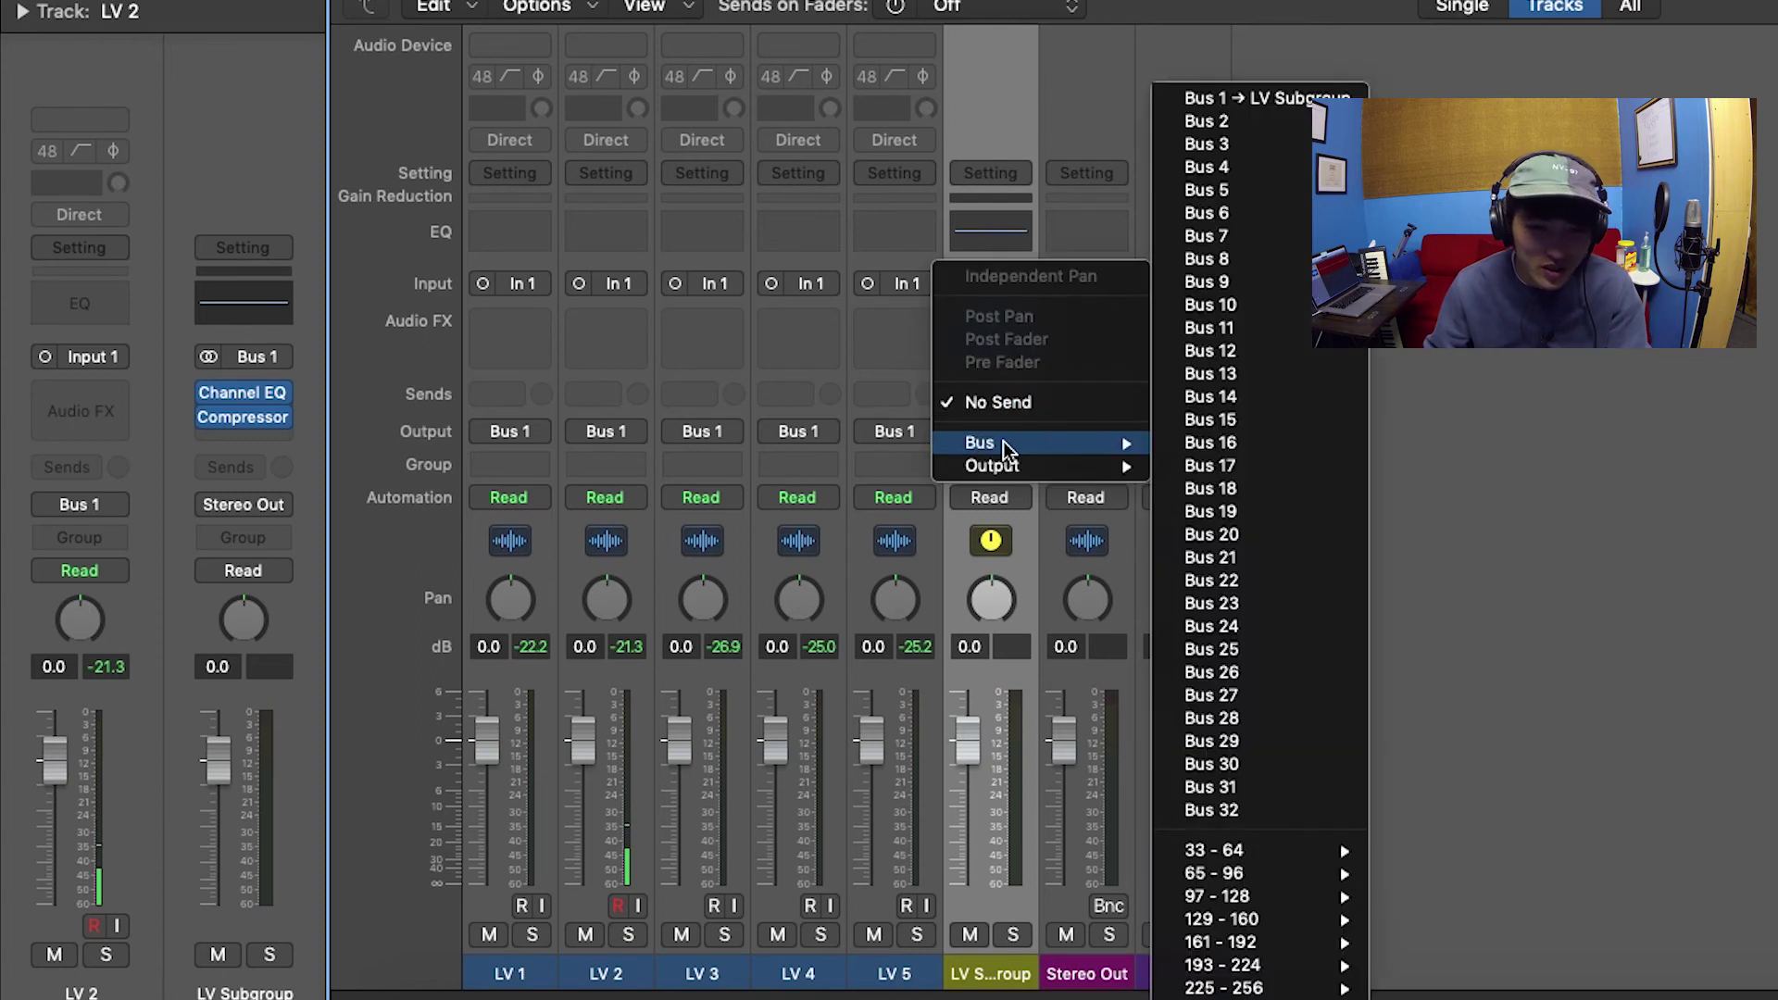
{"action": "left_click", "coordinate": [1232, 120]}
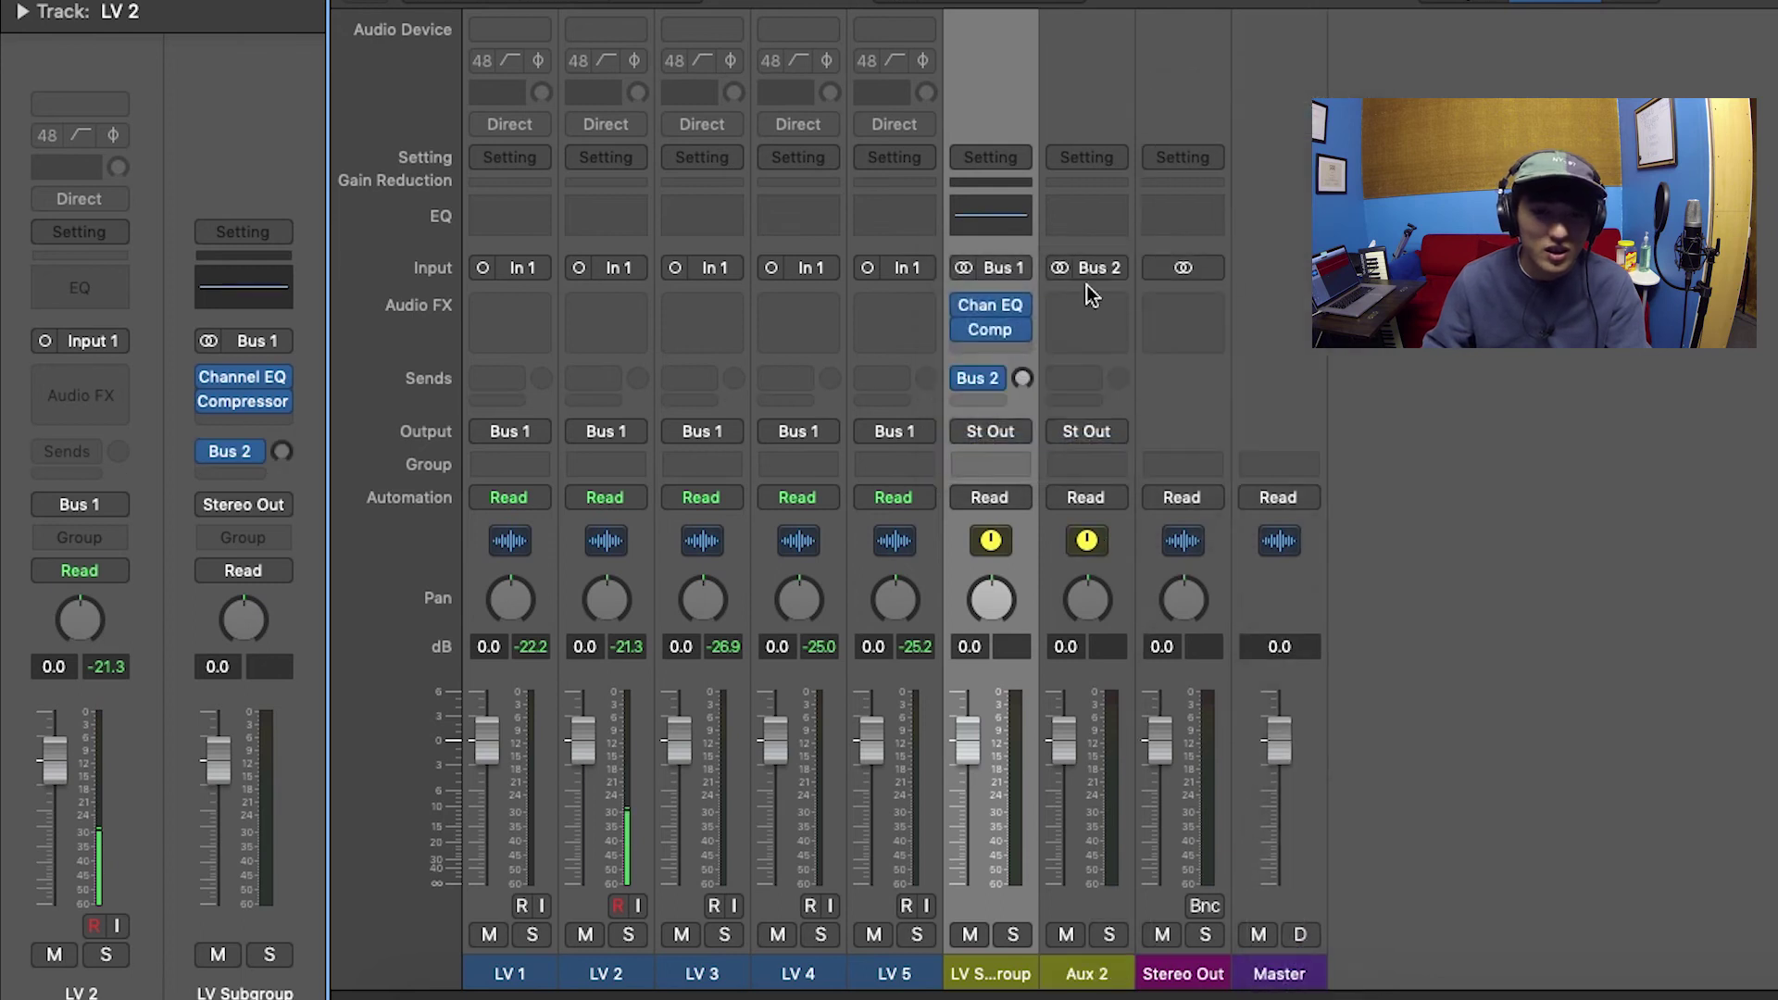
{"action": "left_click", "coordinate": [1060, 271]}
{"action": "left_click", "coordinate": [1060, 271]}
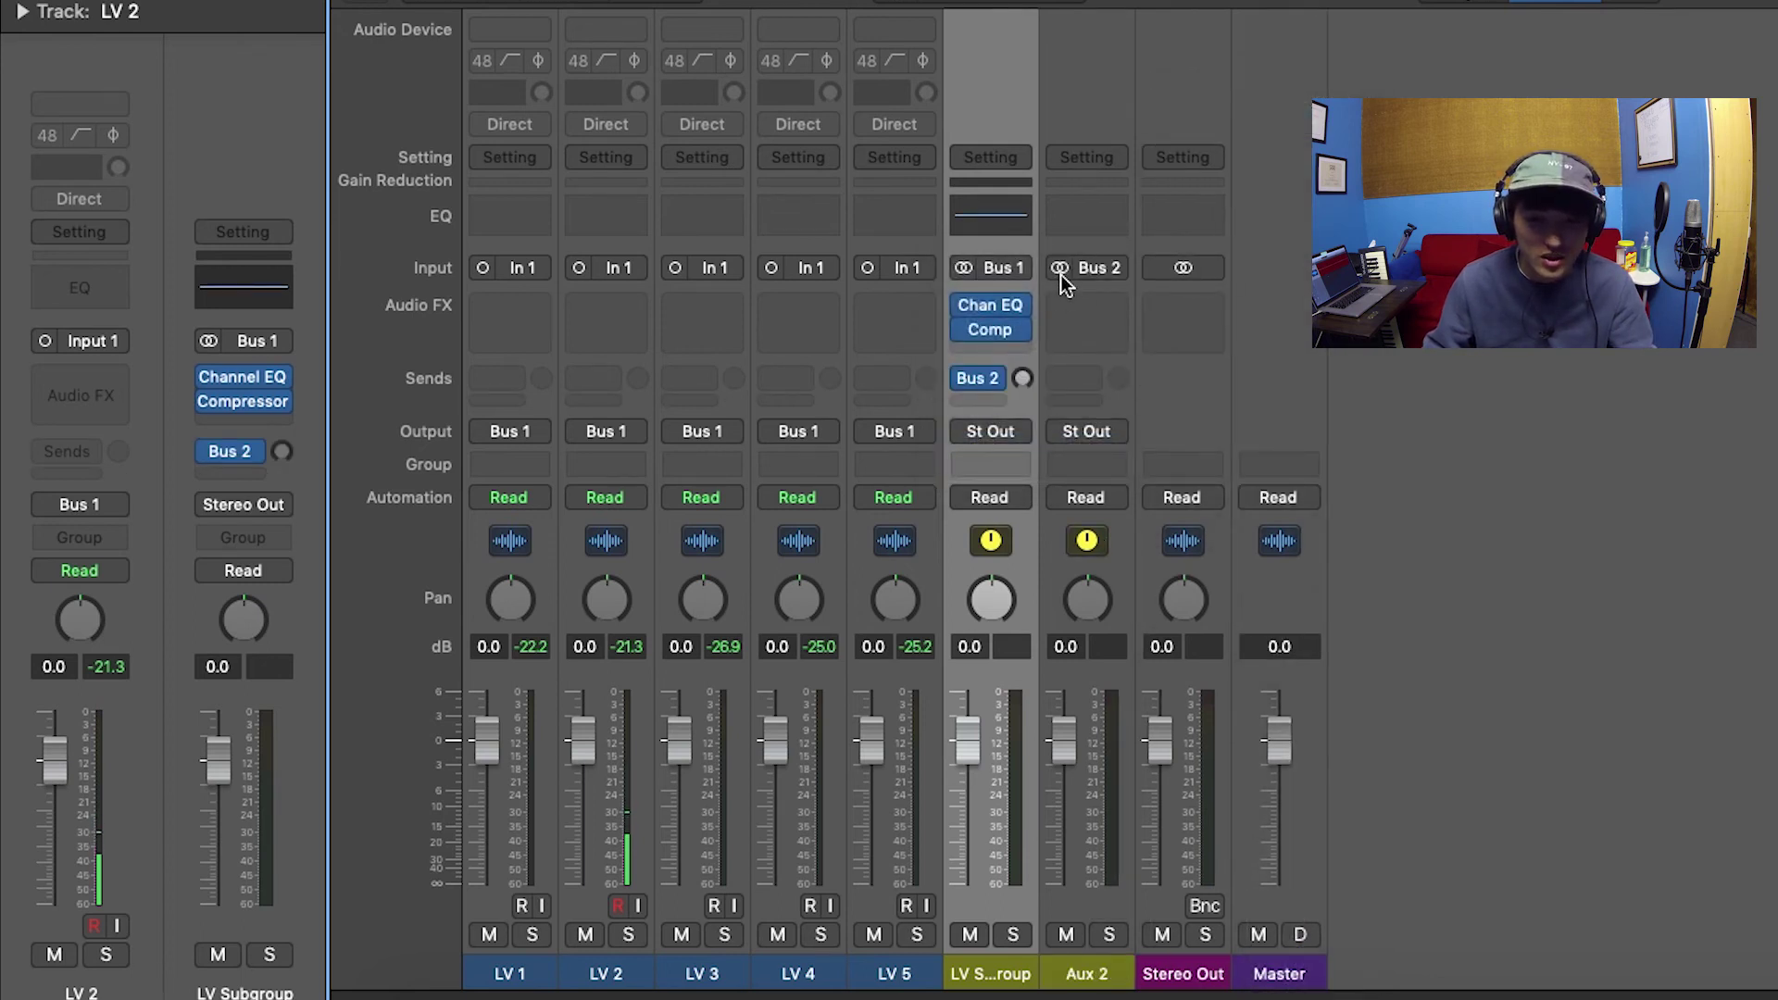
- Insert a stereo EnVerb on Aux 2 and move its window clear of the mixer channels
{"action": "left_click", "coordinate": [1093, 315]}
{"action": "mouse_move", "coordinate": [1187, 424]}
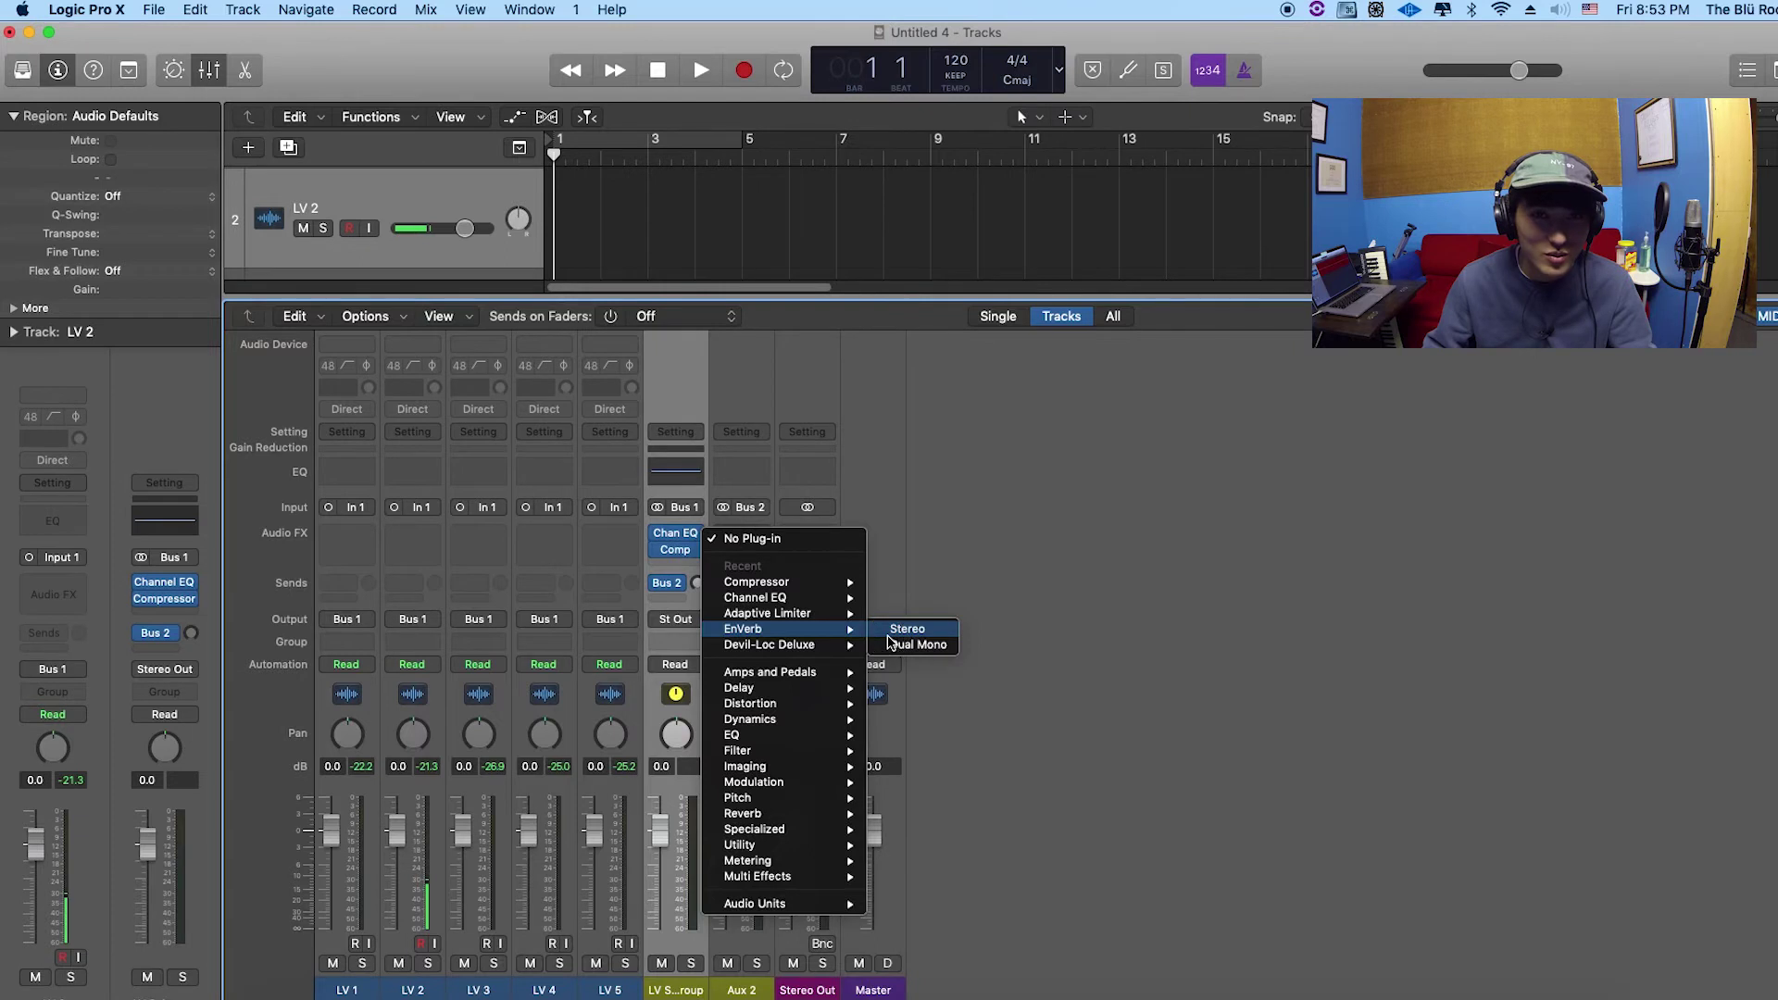
{"action": "left_click", "coordinate": [1315, 447]}
{"action": "left_click_drag", "start_coordinate": [524, 92], "coordinate": [1455, 167]}
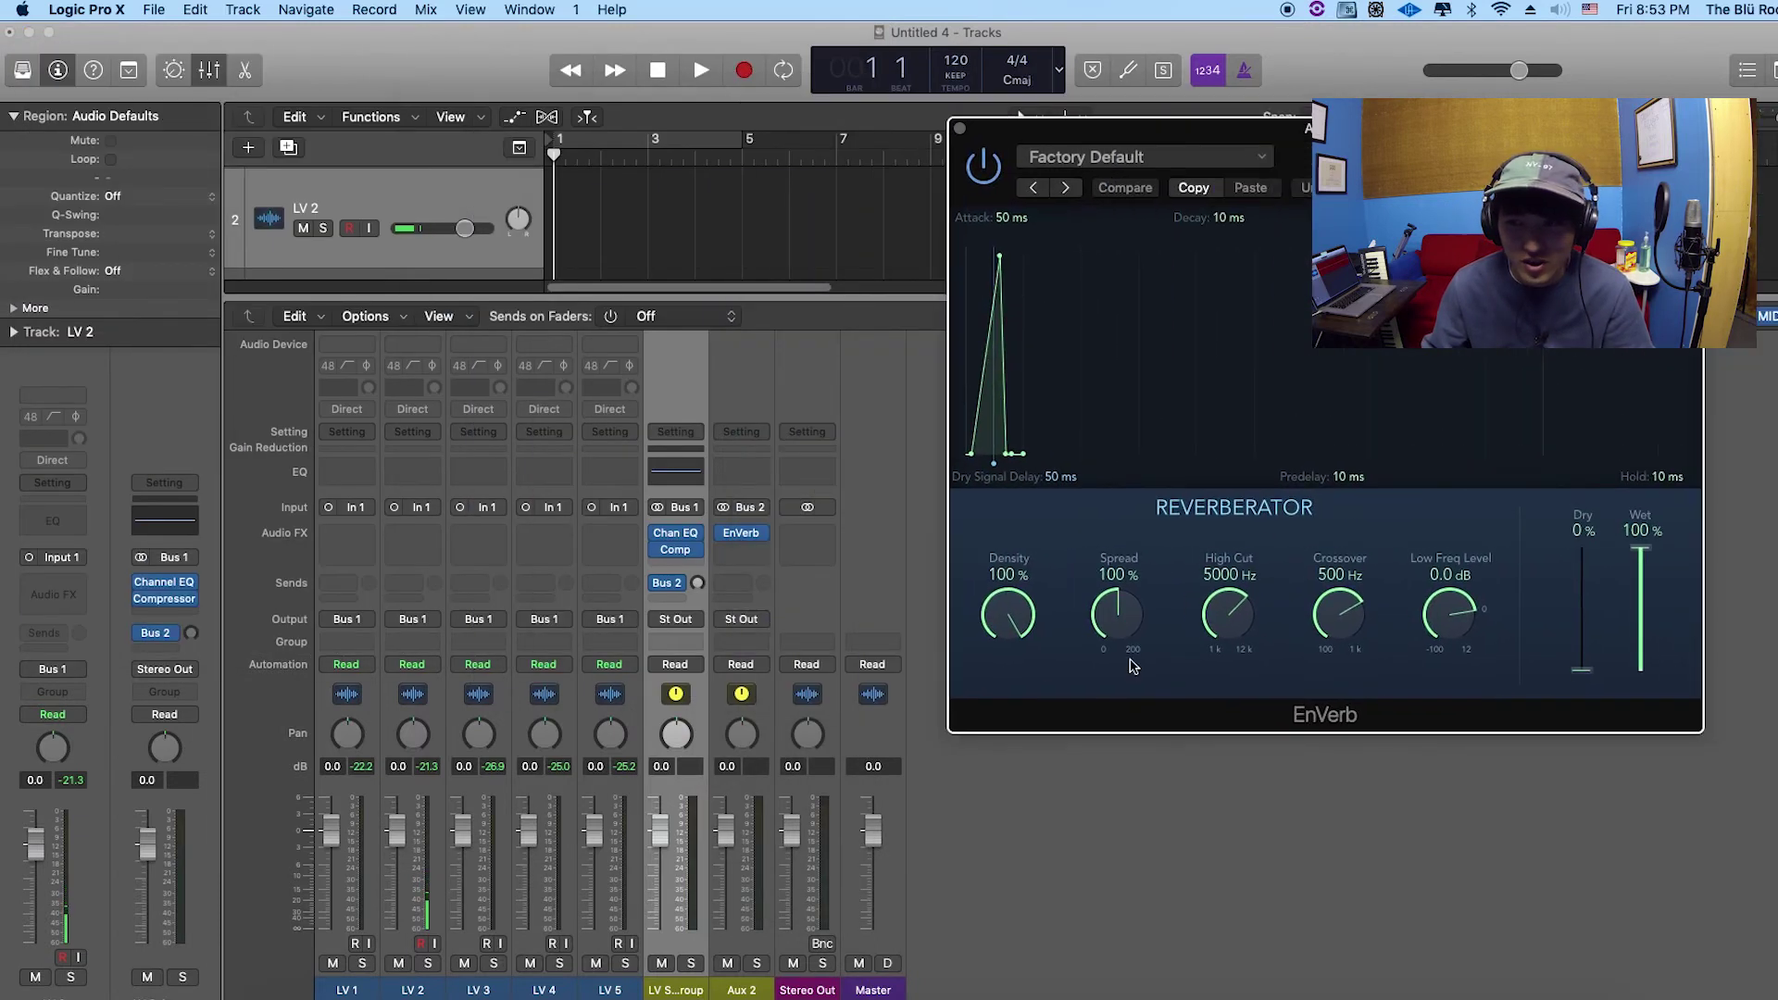
- While monitoring LV 2's input, raise LV Subgroup's Bus 2 send to -14.8 dB and set EnVerb's decay to 710 ms and hold to 730 ms
{"action": "left_click_drag", "start_coordinate": [697, 583], "coordinate": [731, 567]}
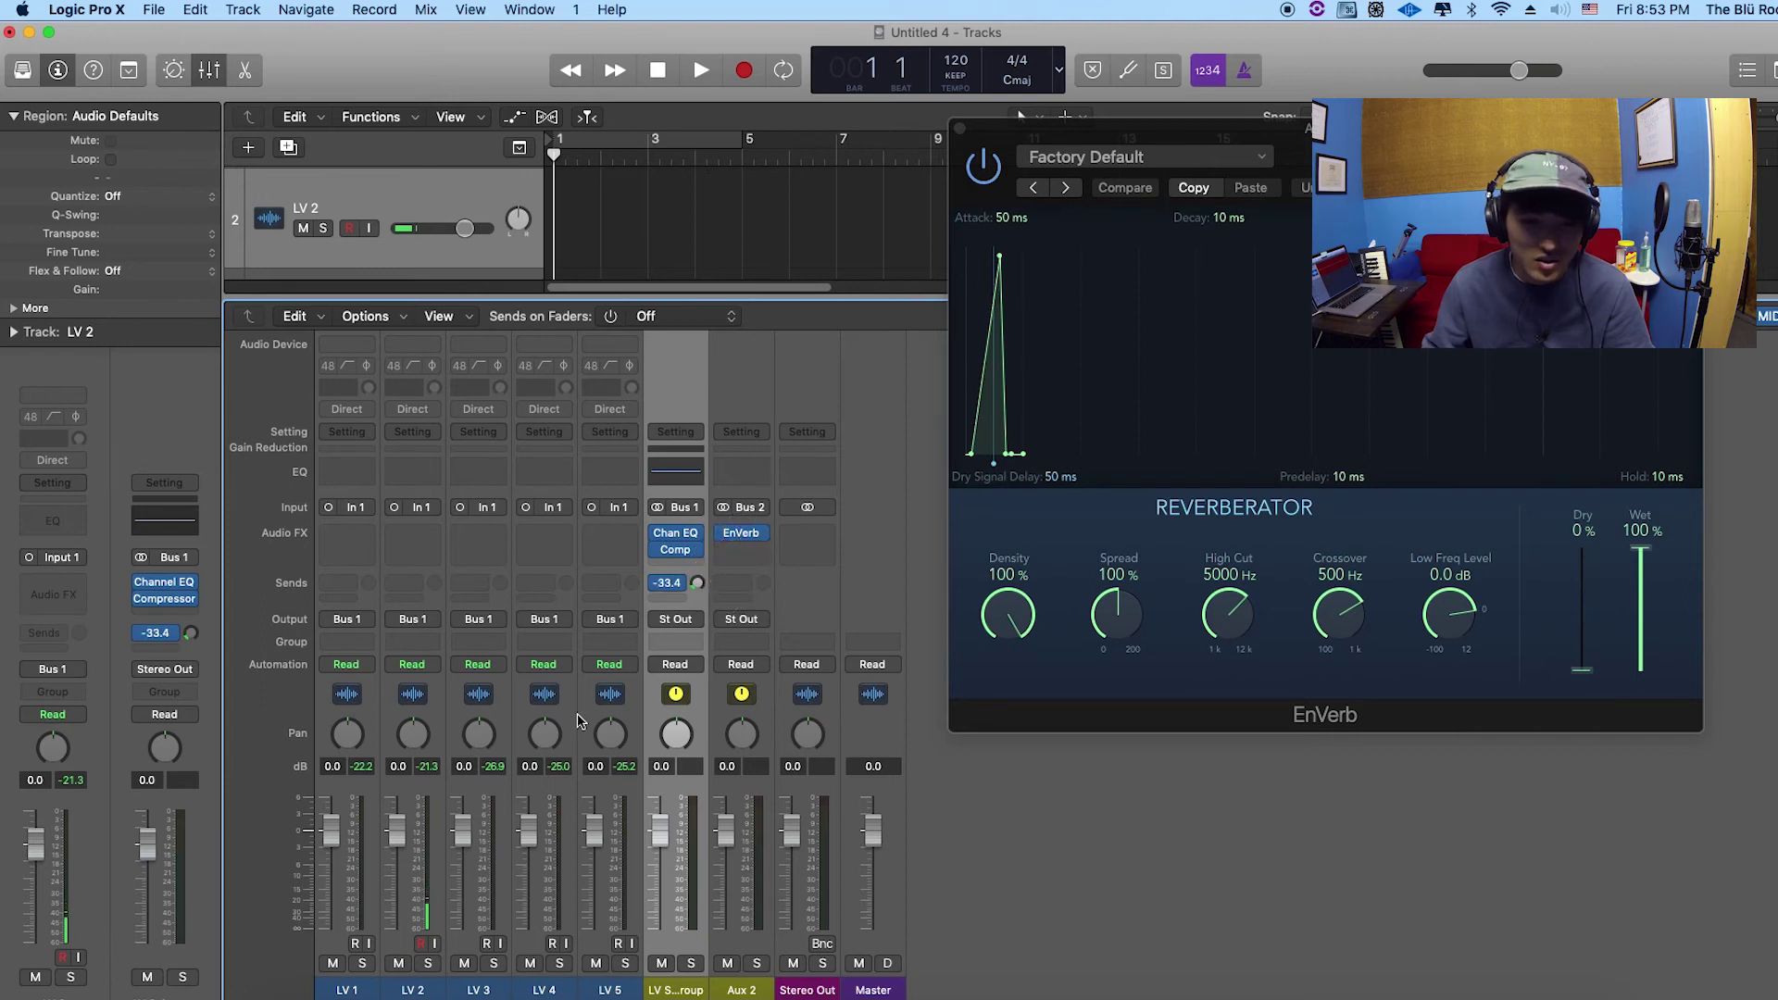
{"action": "left_click", "coordinate": [434, 943]}
{"action": "left_click_drag", "start_coordinate": [699, 582], "coordinate": [737, 546]}
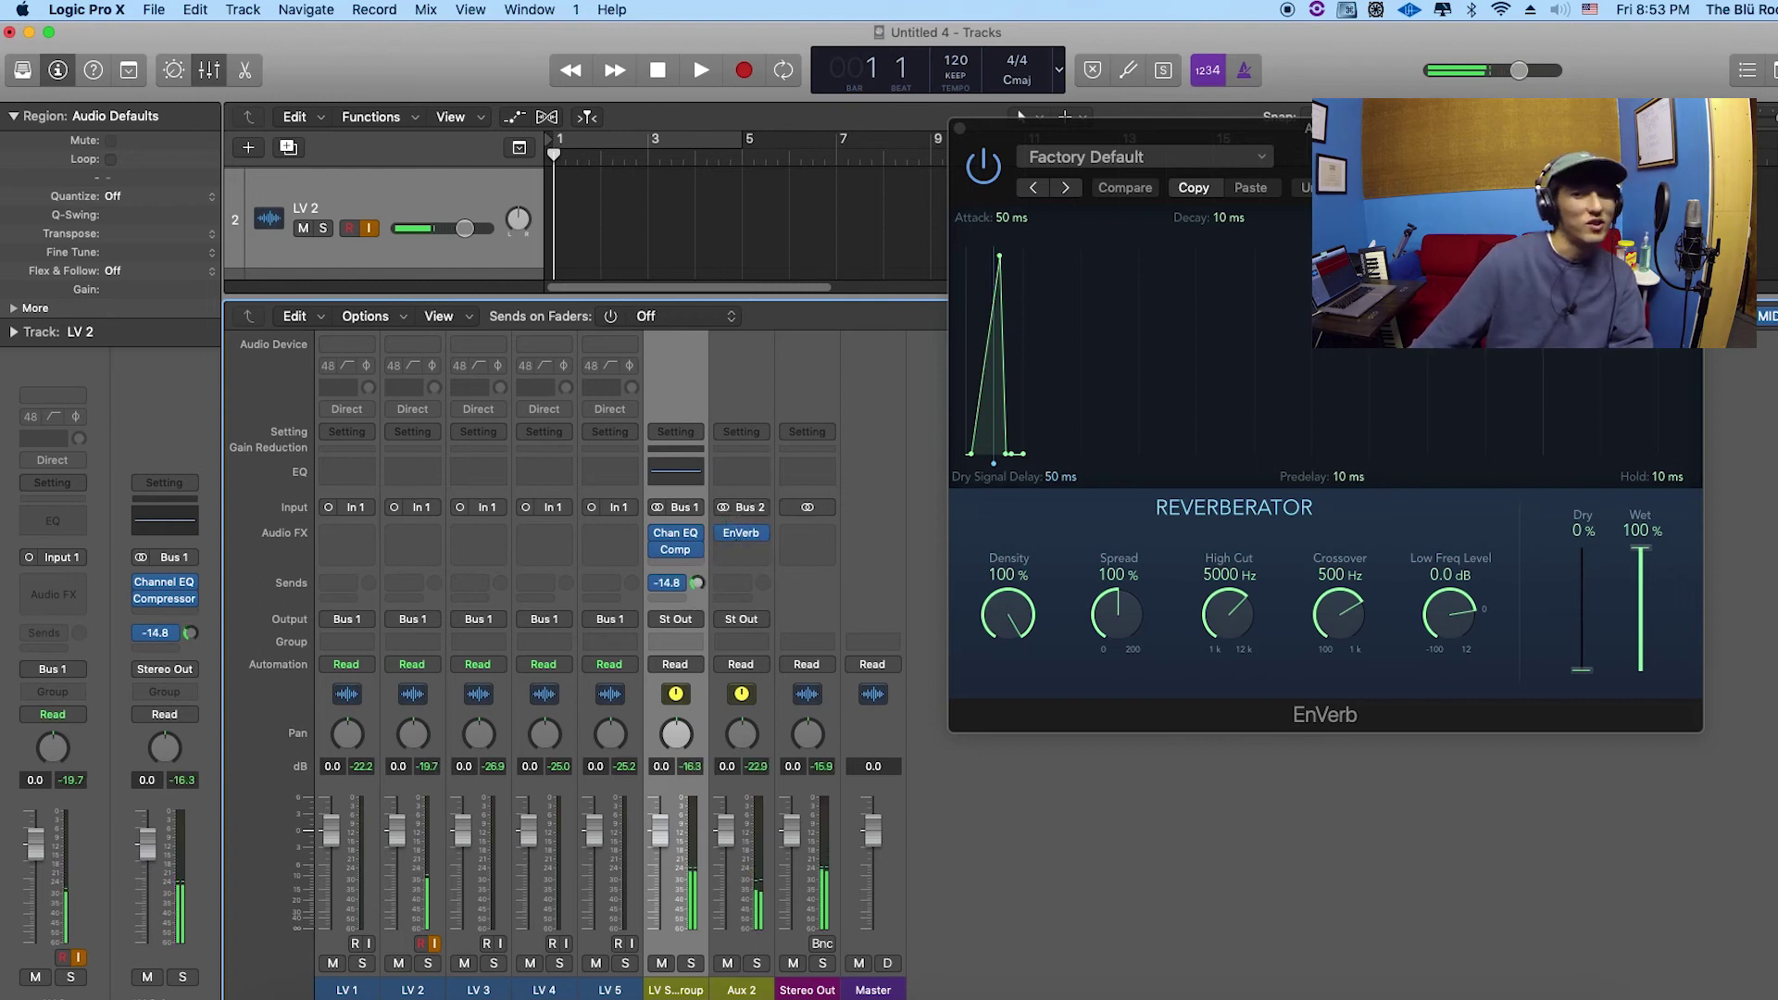
{"action": "left_click_drag", "start_coordinate": [1009, 458], "coordinate": [1413, 448]}
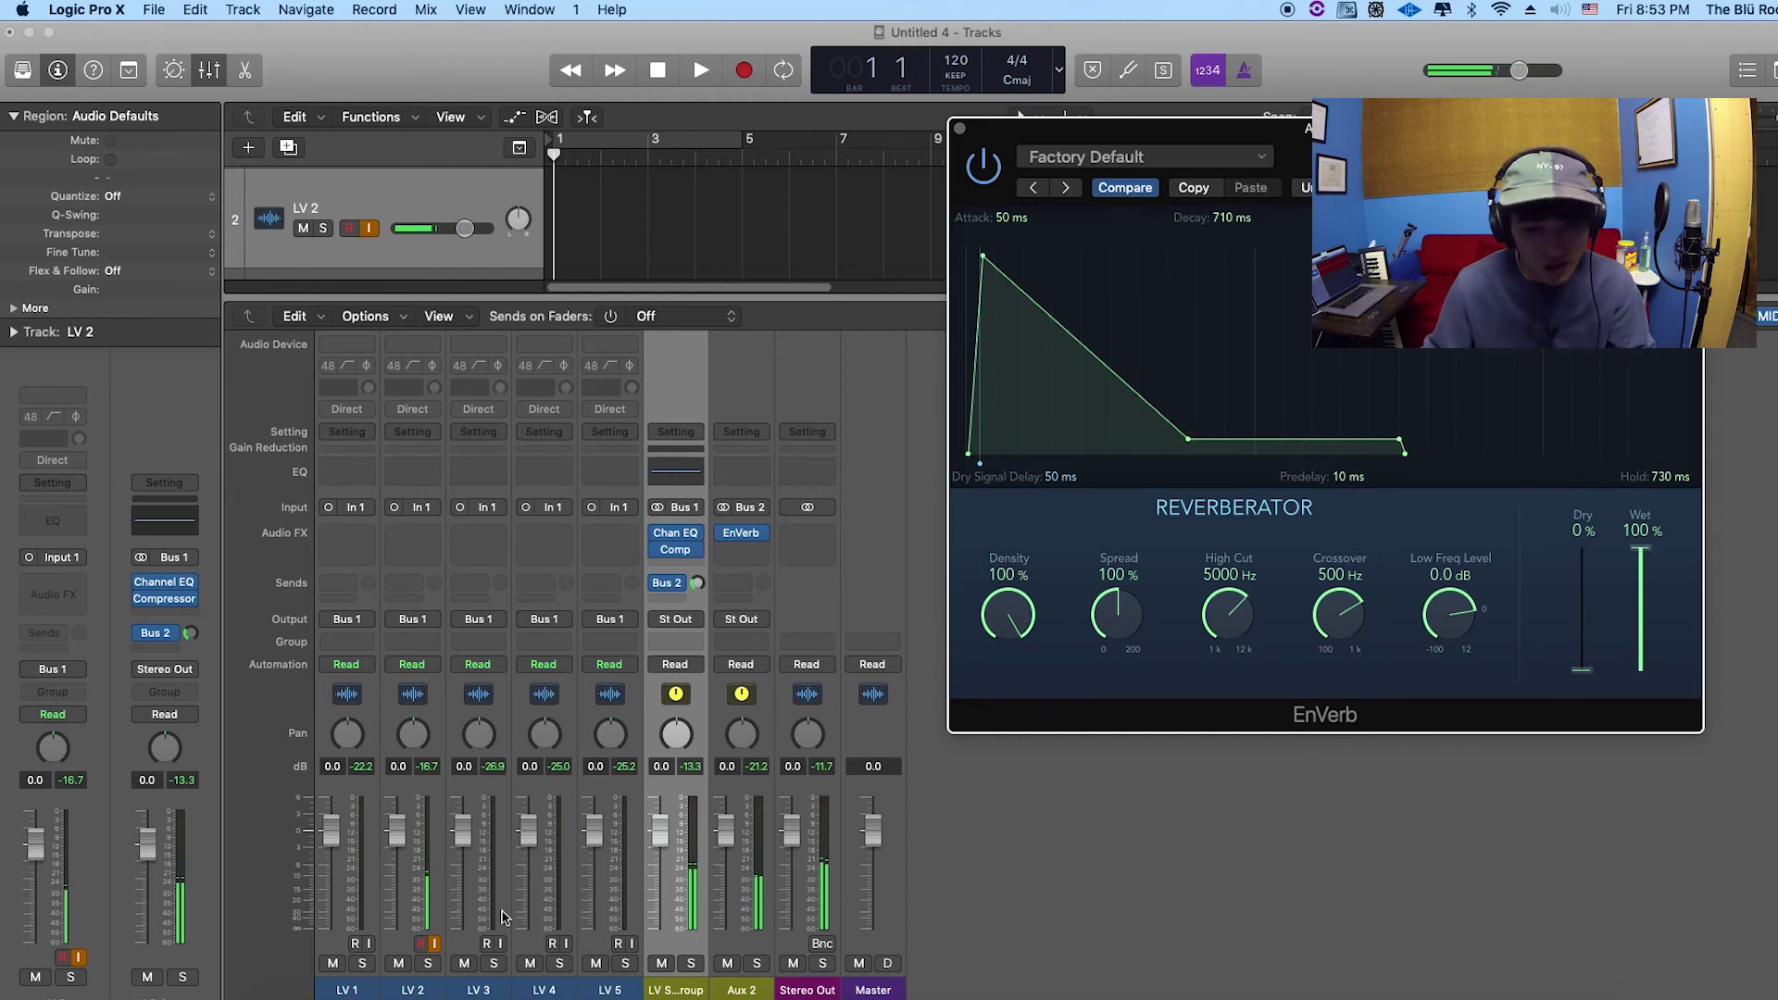
{"action": "left_click", "coordinate": [435, 943]}
- Try lowering the Aux 2 fader to -2.3 dB and the LV Subgroup fader to -2.9 dB, resetting each to 0.0 dB
{"action": "mouse_move", "coordinate": [742, 537]}
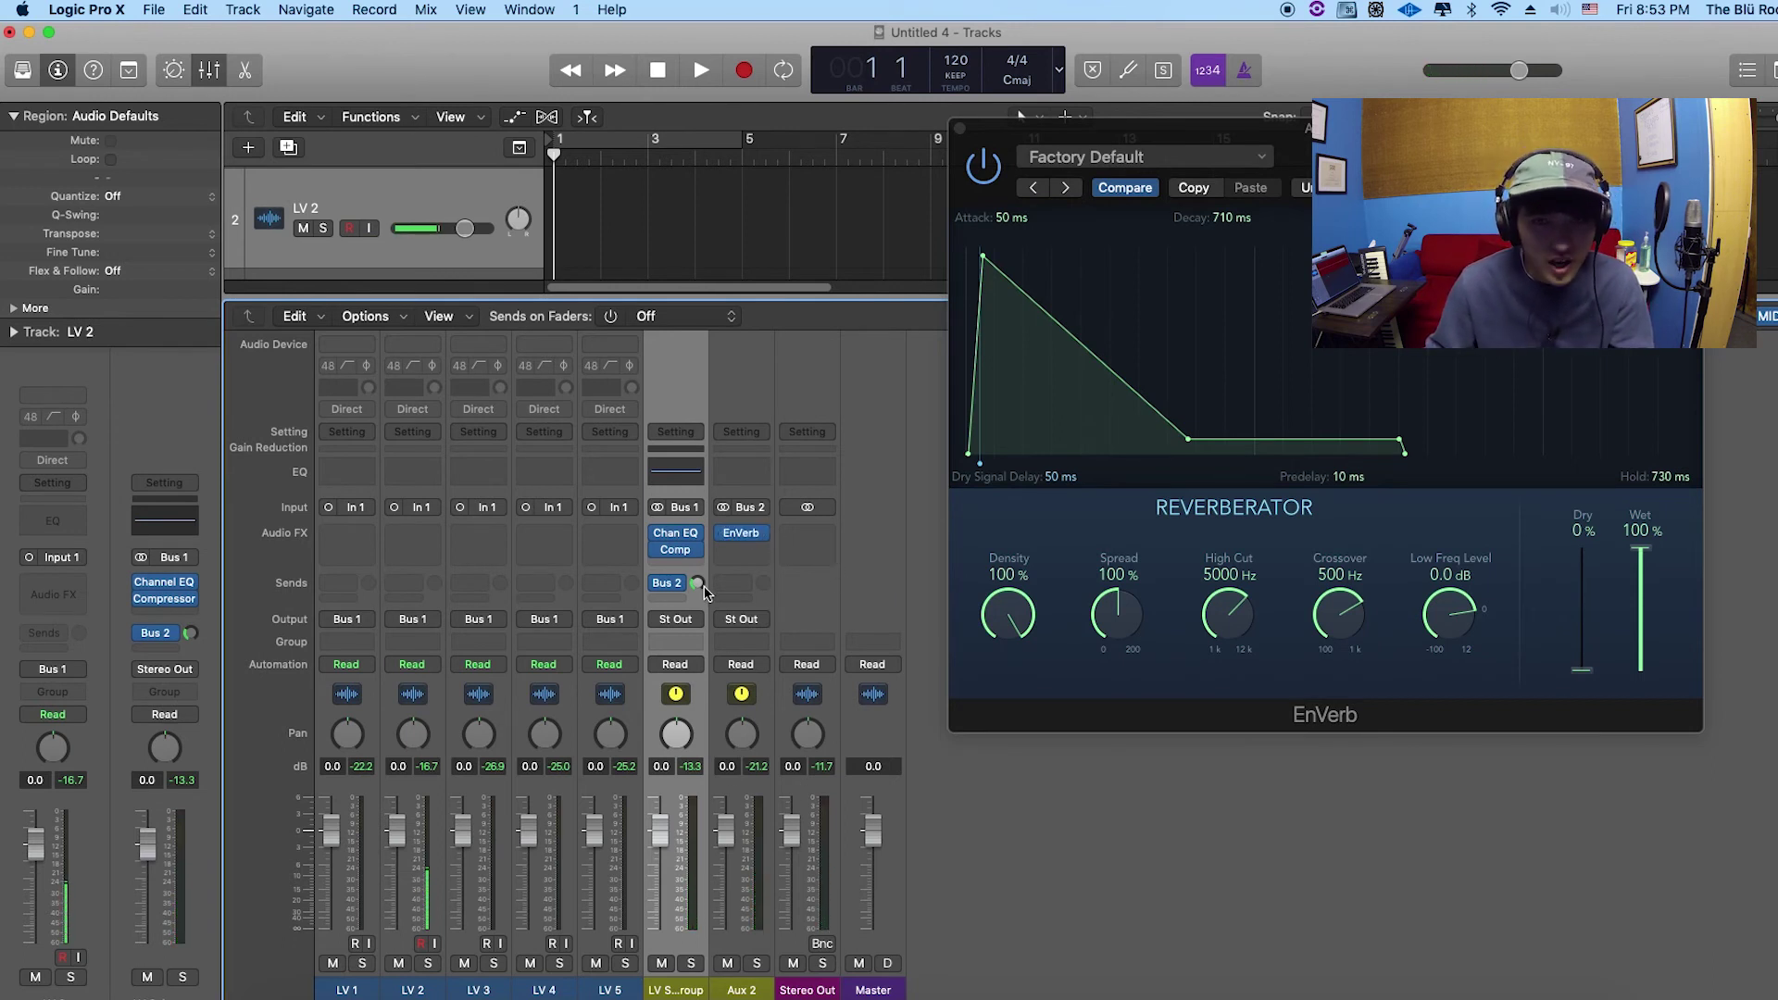
{"action": "mouse_move", "coordinate": [681, 589]}
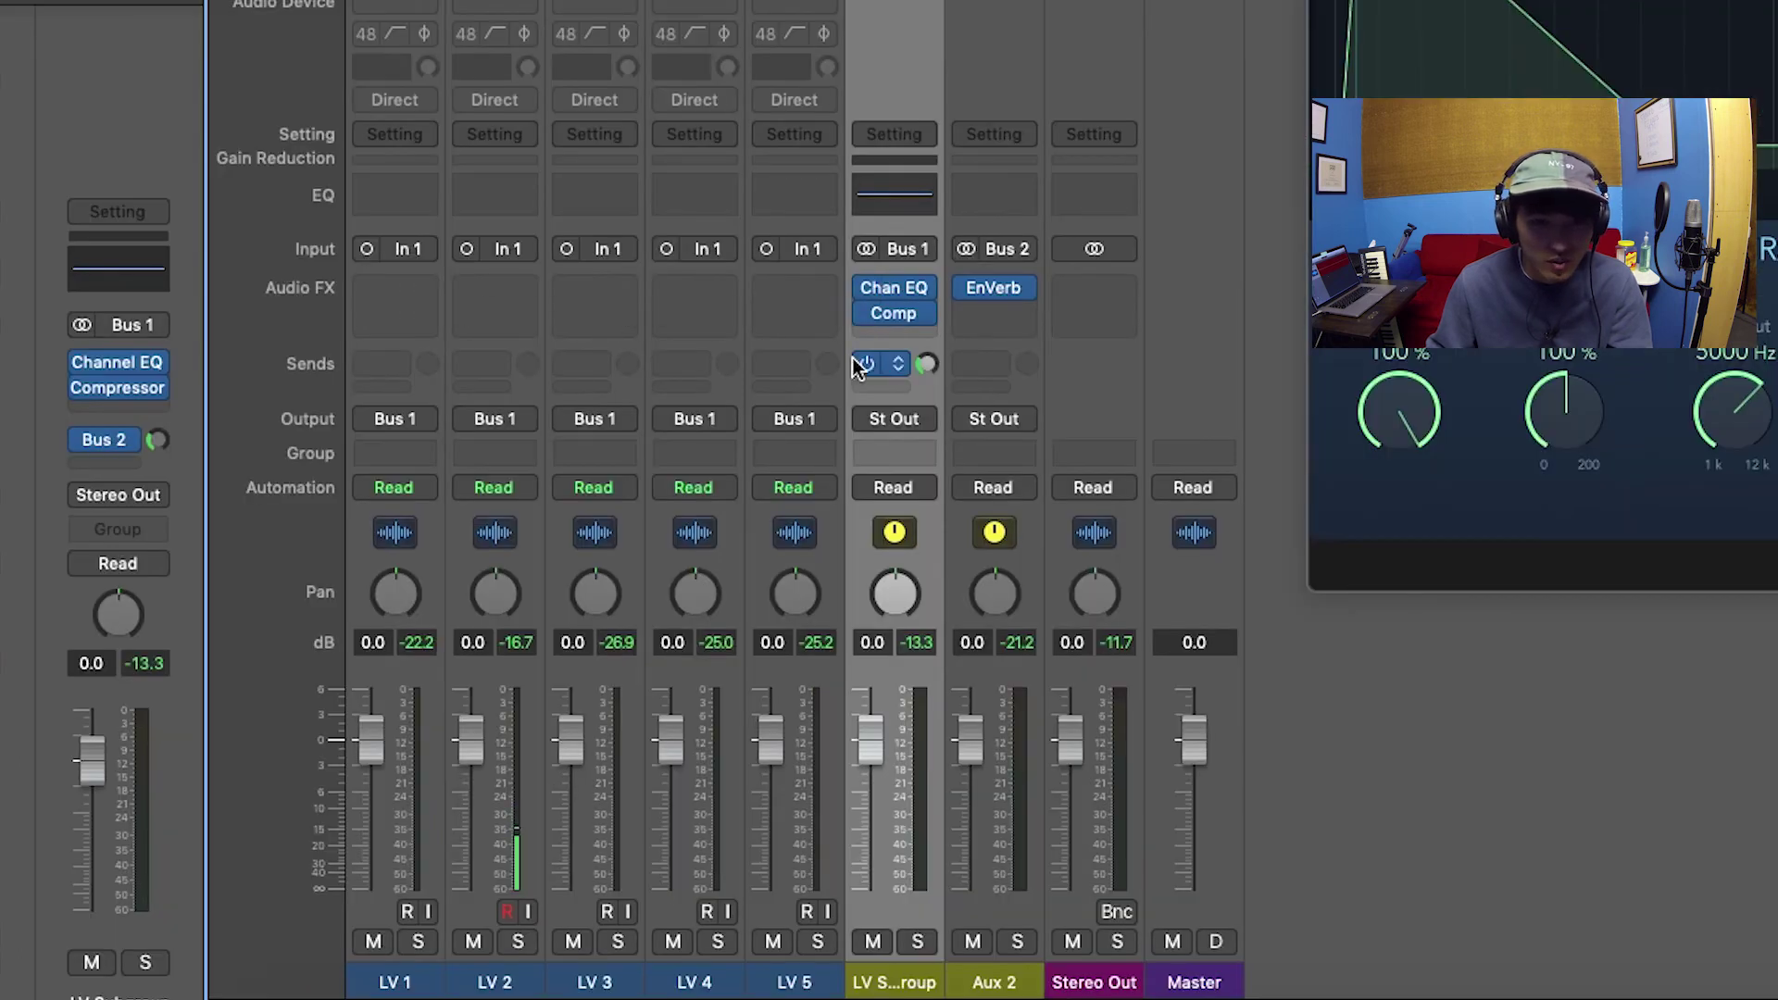
{"action": "left_click_drag", "start_coordinate": [972, 741], "coordinate": [972, 766]}
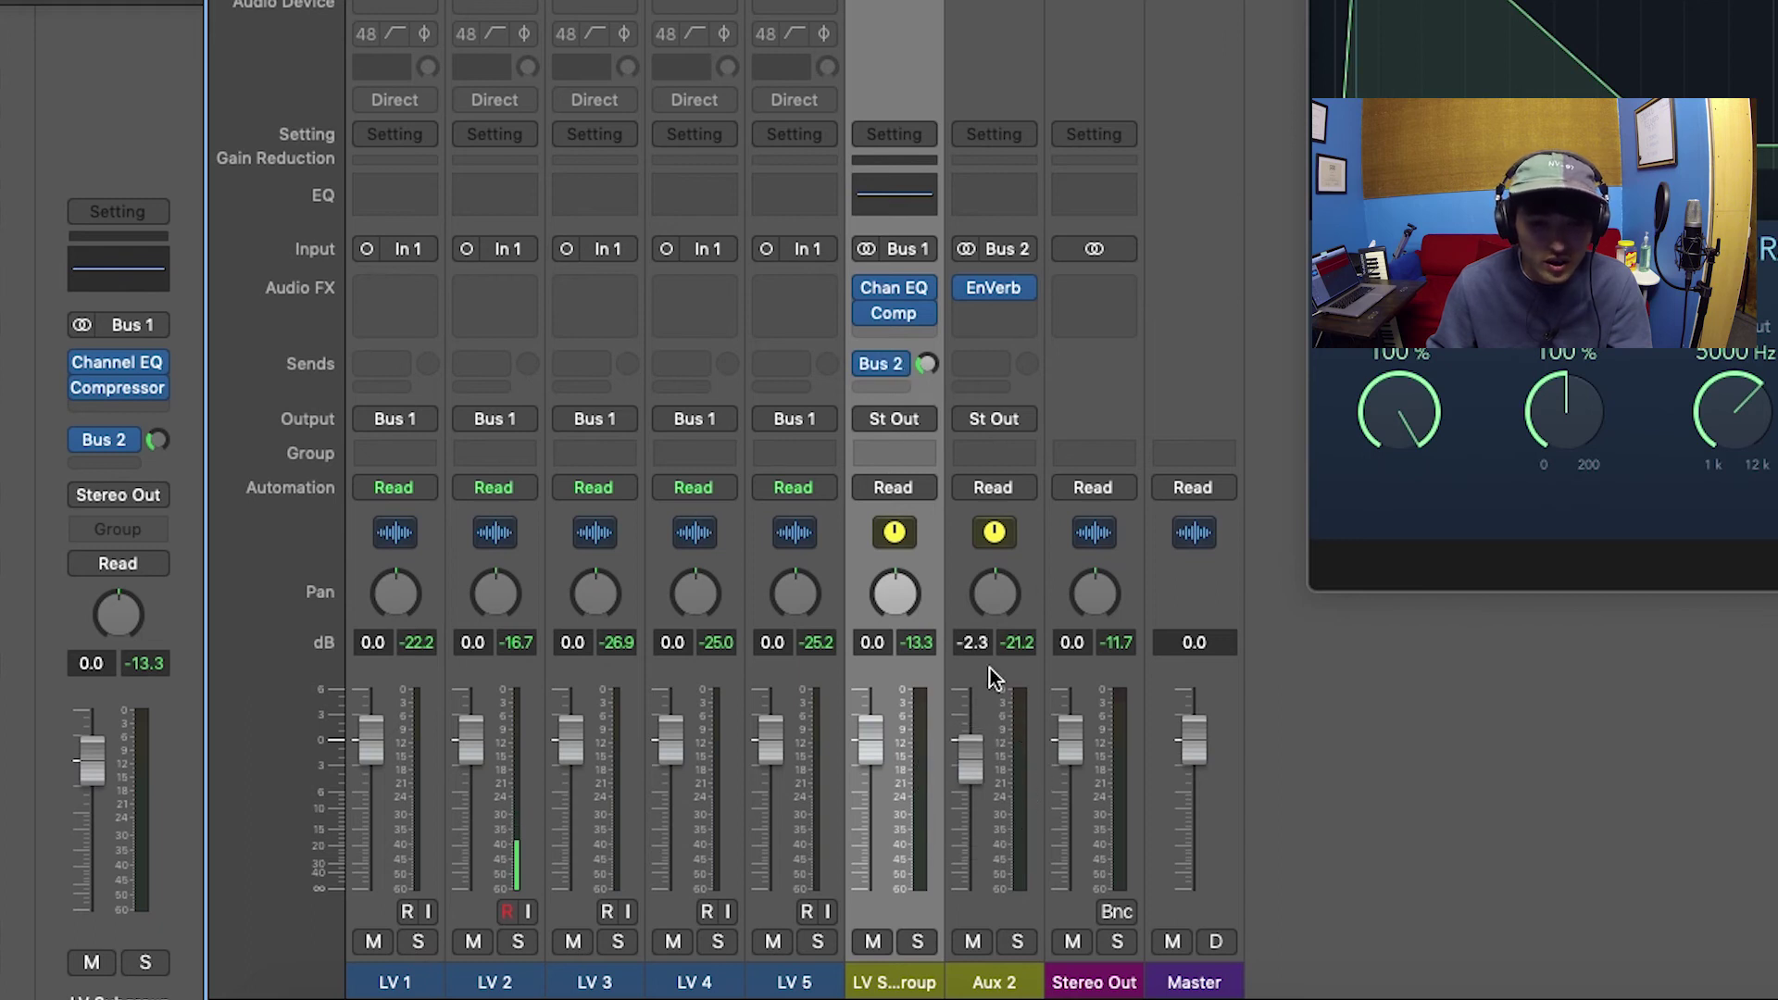
{"action": "left_click", "coordinate": [970, 757], "text": "alt"}
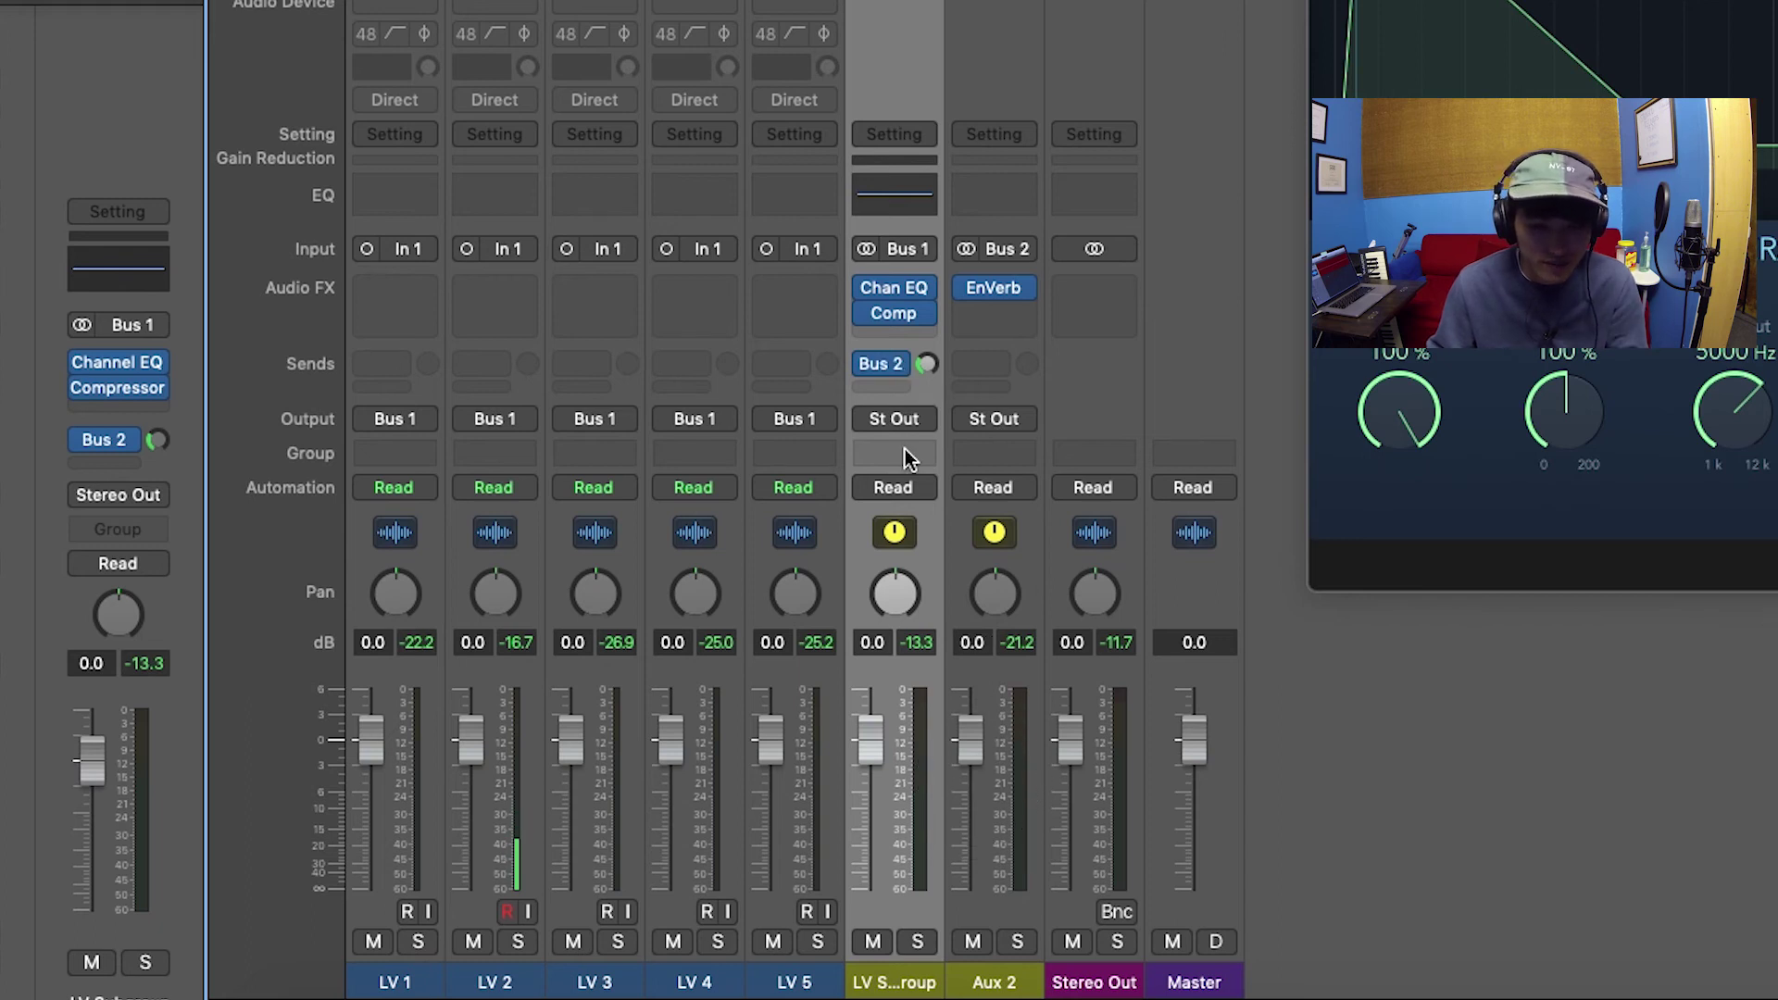
{"action": "mouse_move", "coordinate": [891, 813]}
{"action": "left_mouse_down"}
{"action": "mouse_move", "coordinate": [864, 793]}
{"action": "mouse_move", "coordinate": [884, 756]}
{"action": "mouse_move", "coordinate": [865, 778]}
{"action": "mouse_move", "coordinate": [876, 816]}
{"action": "mouse_move", "coordinate": [874, 799]}
{"action": "left_mouse_up"}
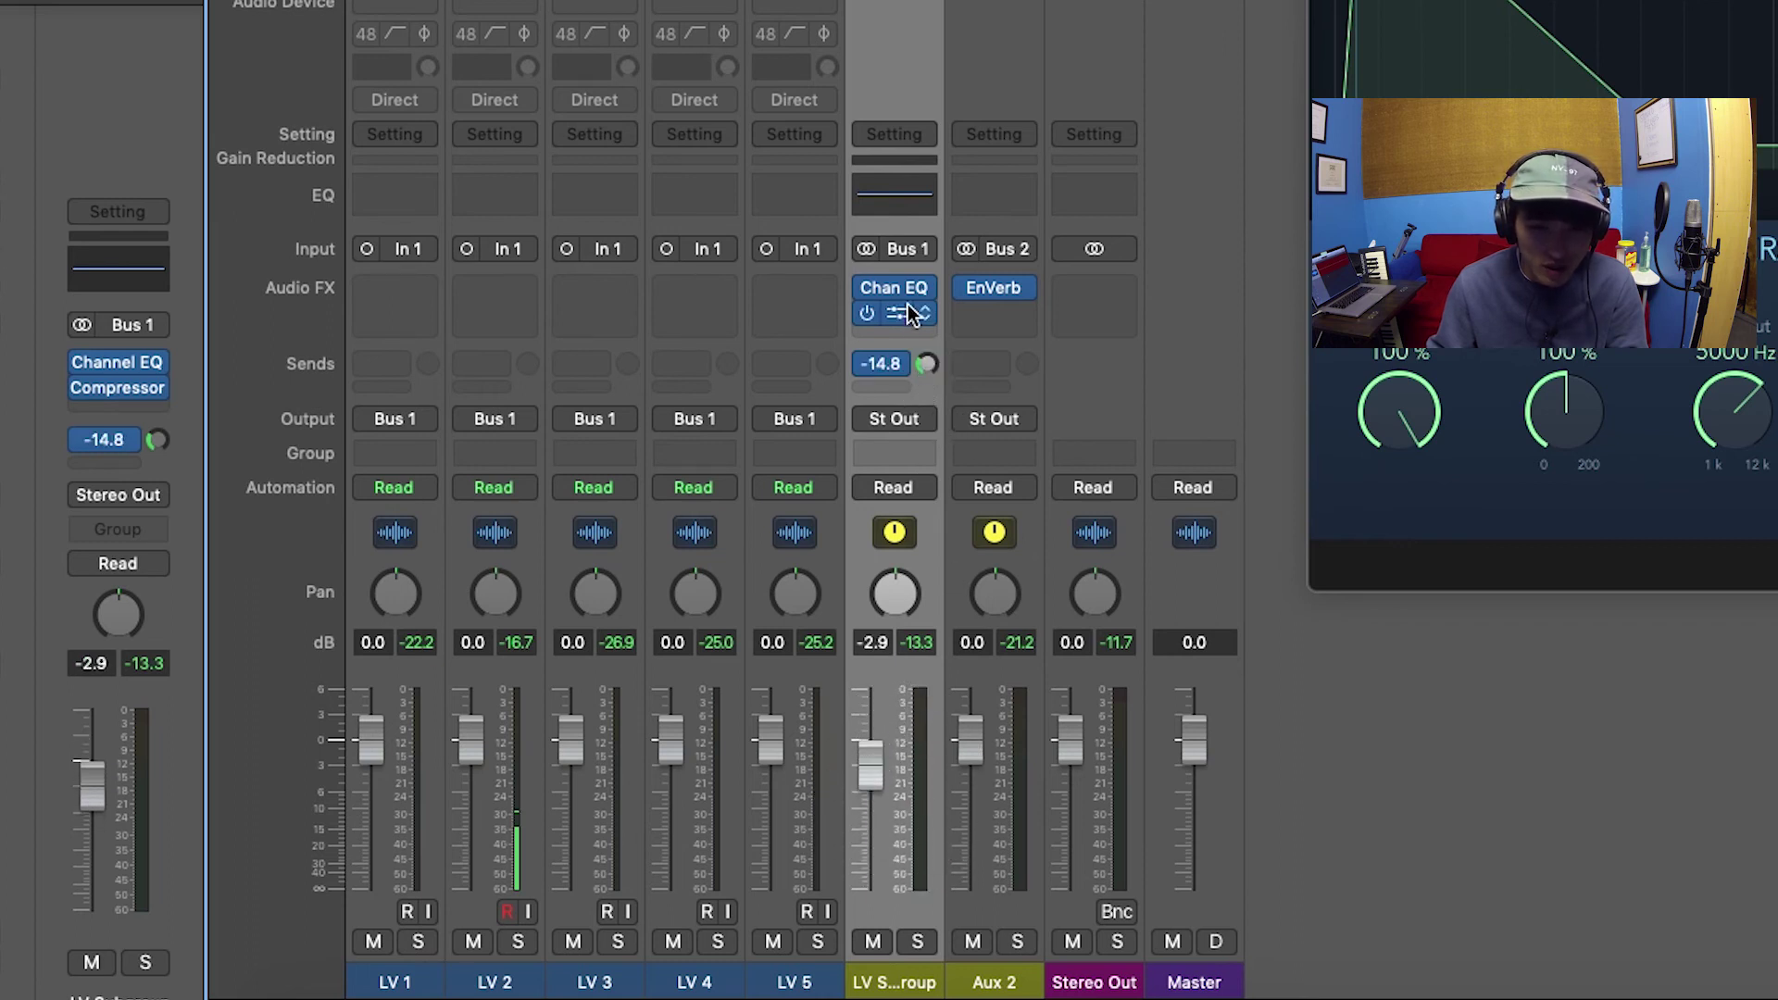
{"action": "left_click", "coordinate": [874, 747], "text": "alt"}
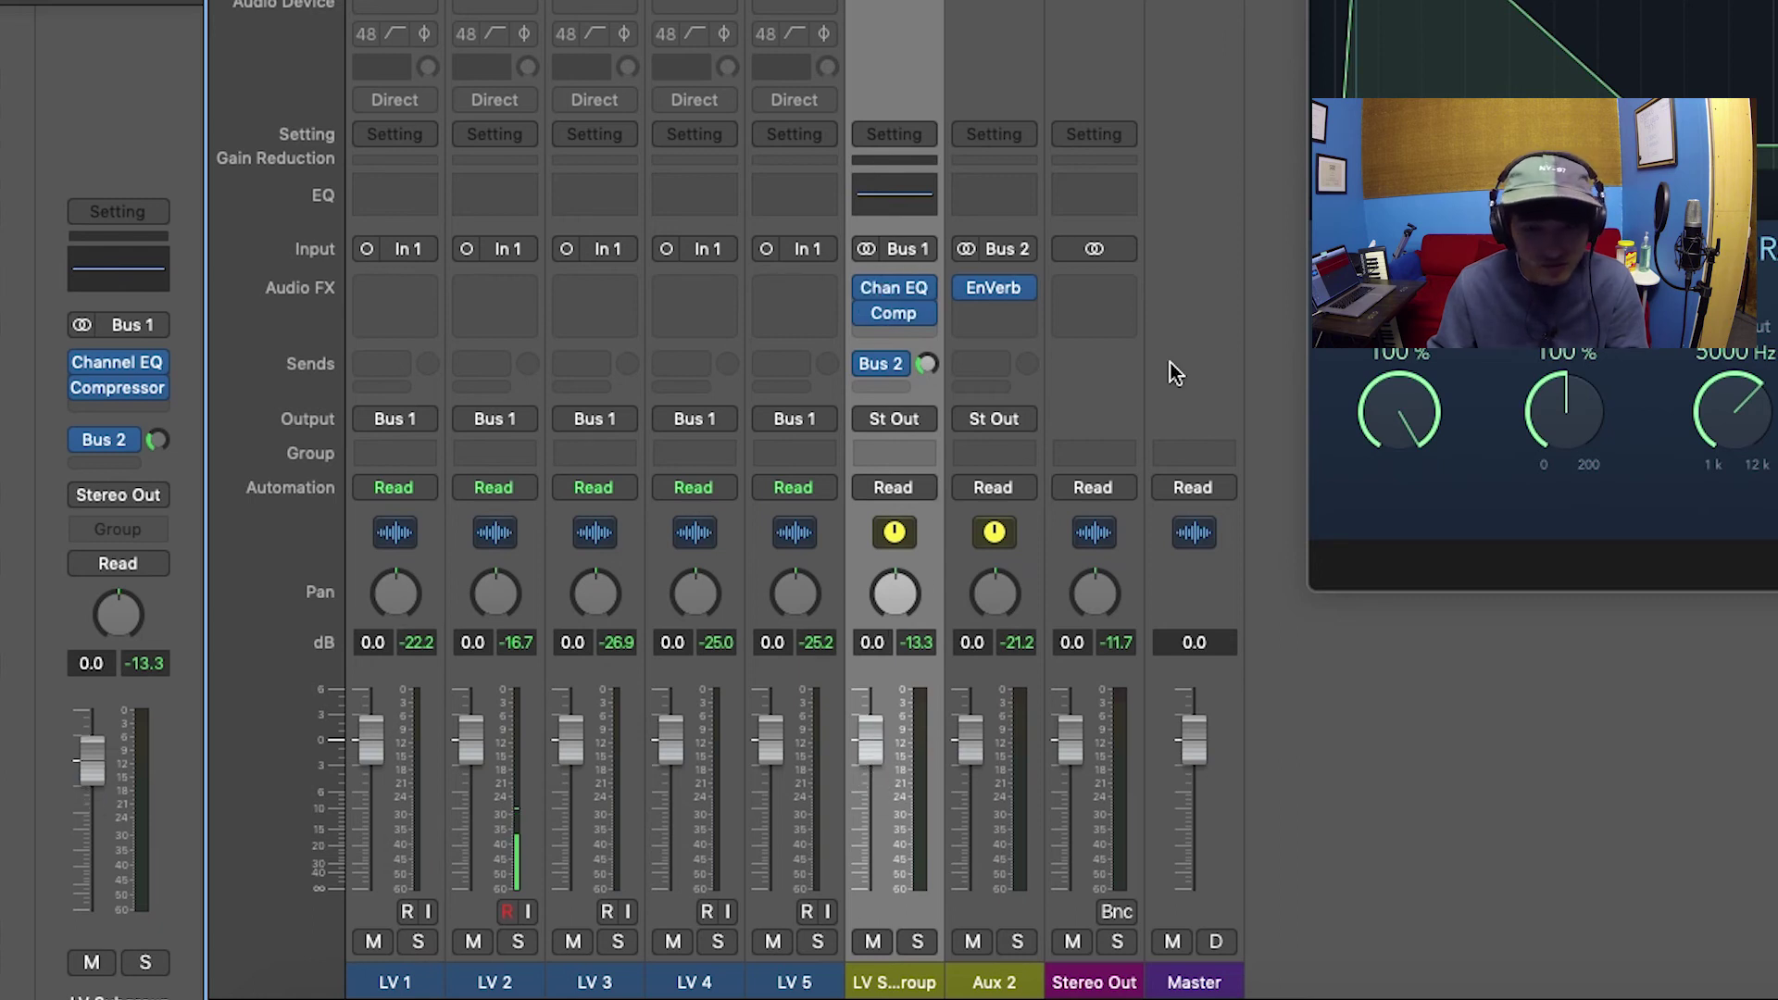
- Close the EnVerb window, resize the mixer area, and reduce track heights so all five LV tracks fit above it
{"action": "key", "text": "x"}
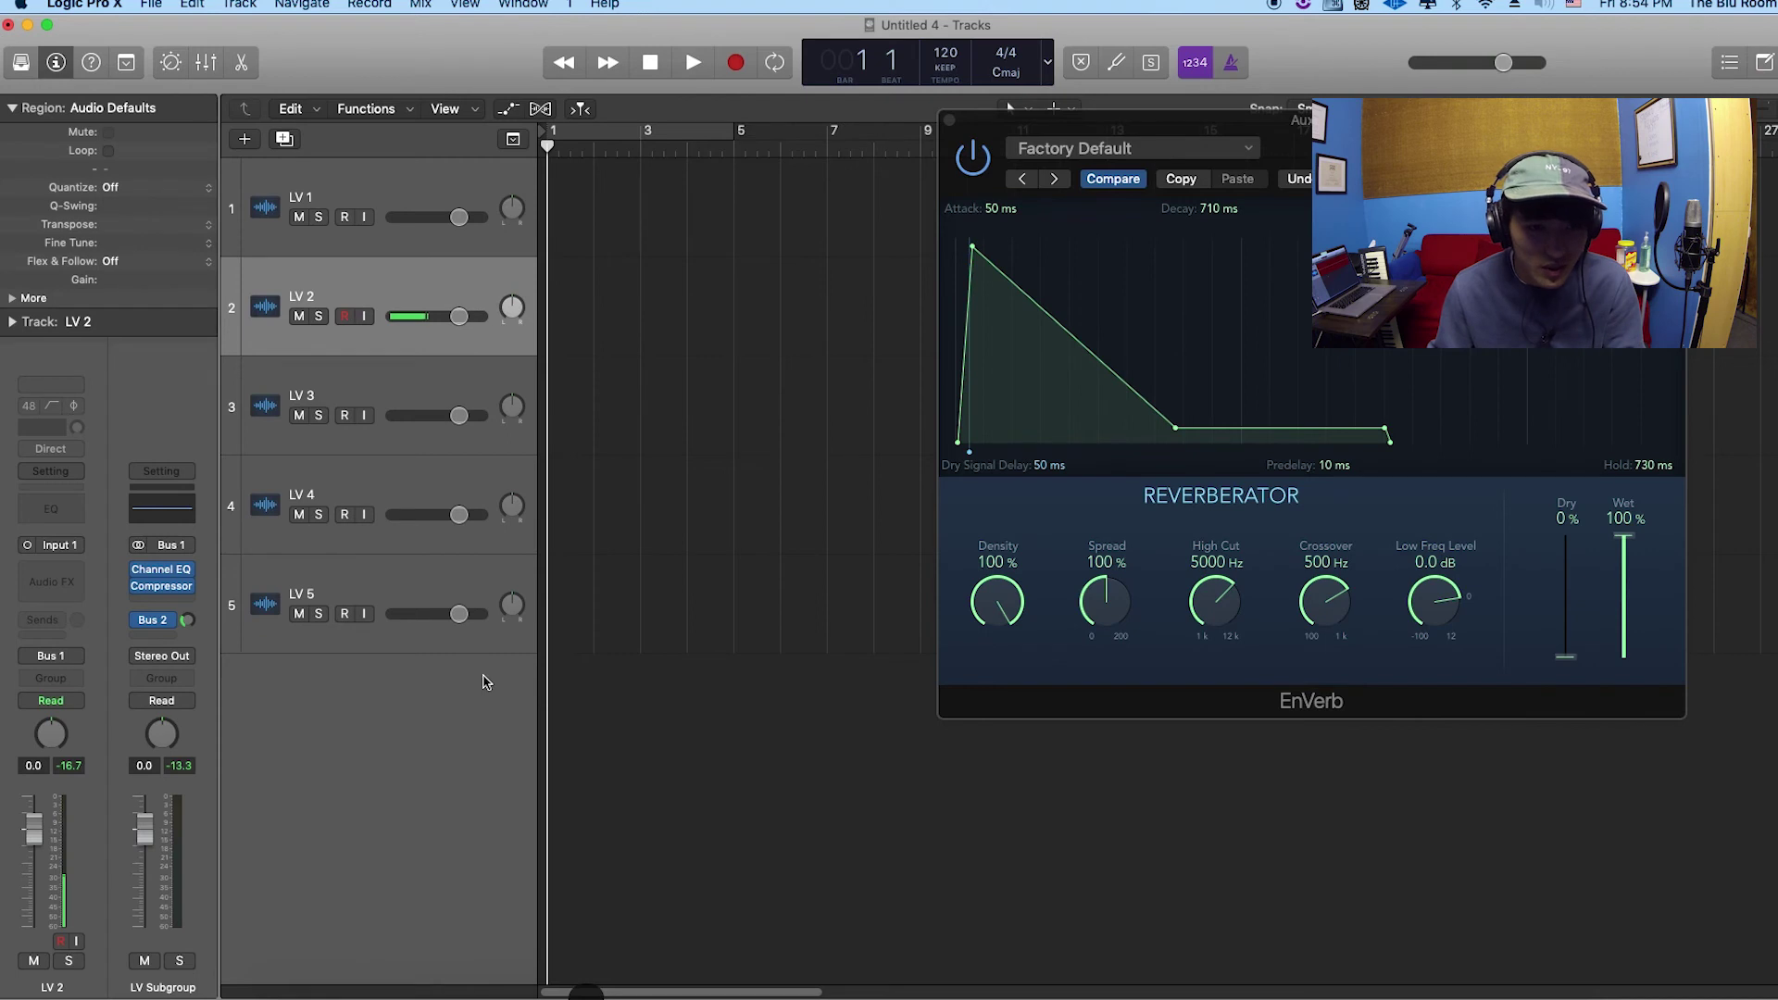
{"action": "key", "text": "x"}
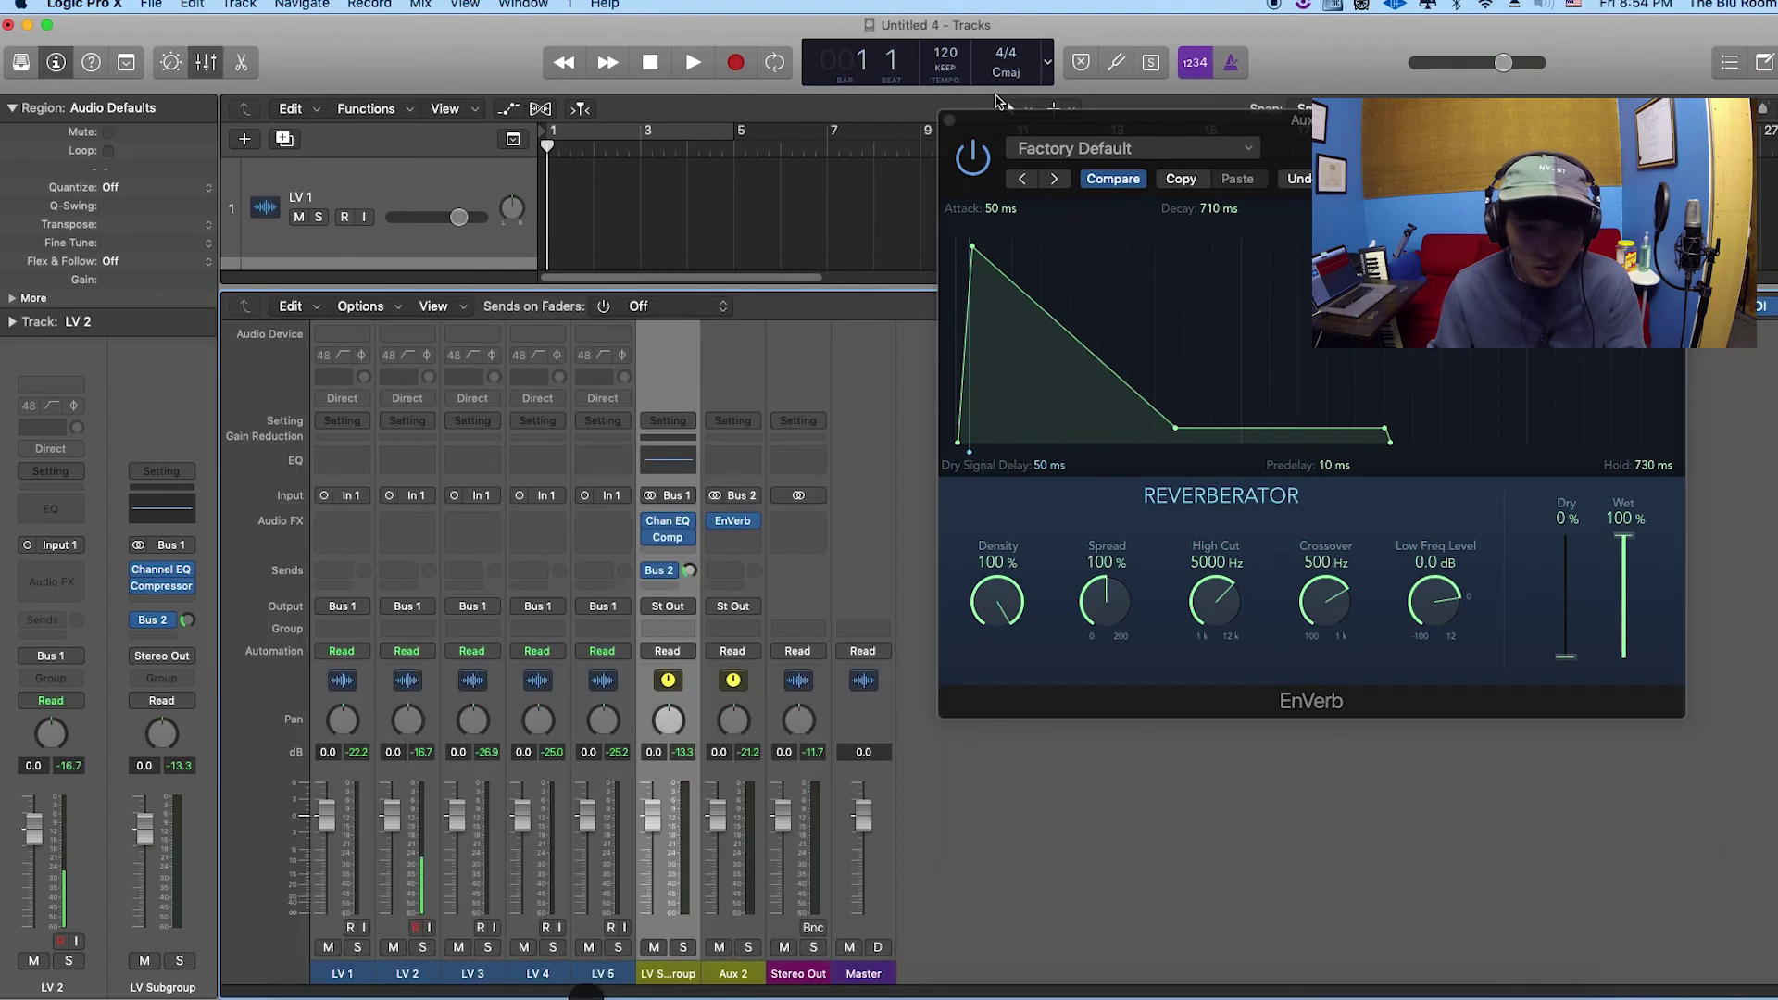
{"action": "left_click", "coordinate": [949, 120]}
{"action": "left_click_drag", "start_coordinate": [873, 289], "coordinate": [881, 674]}
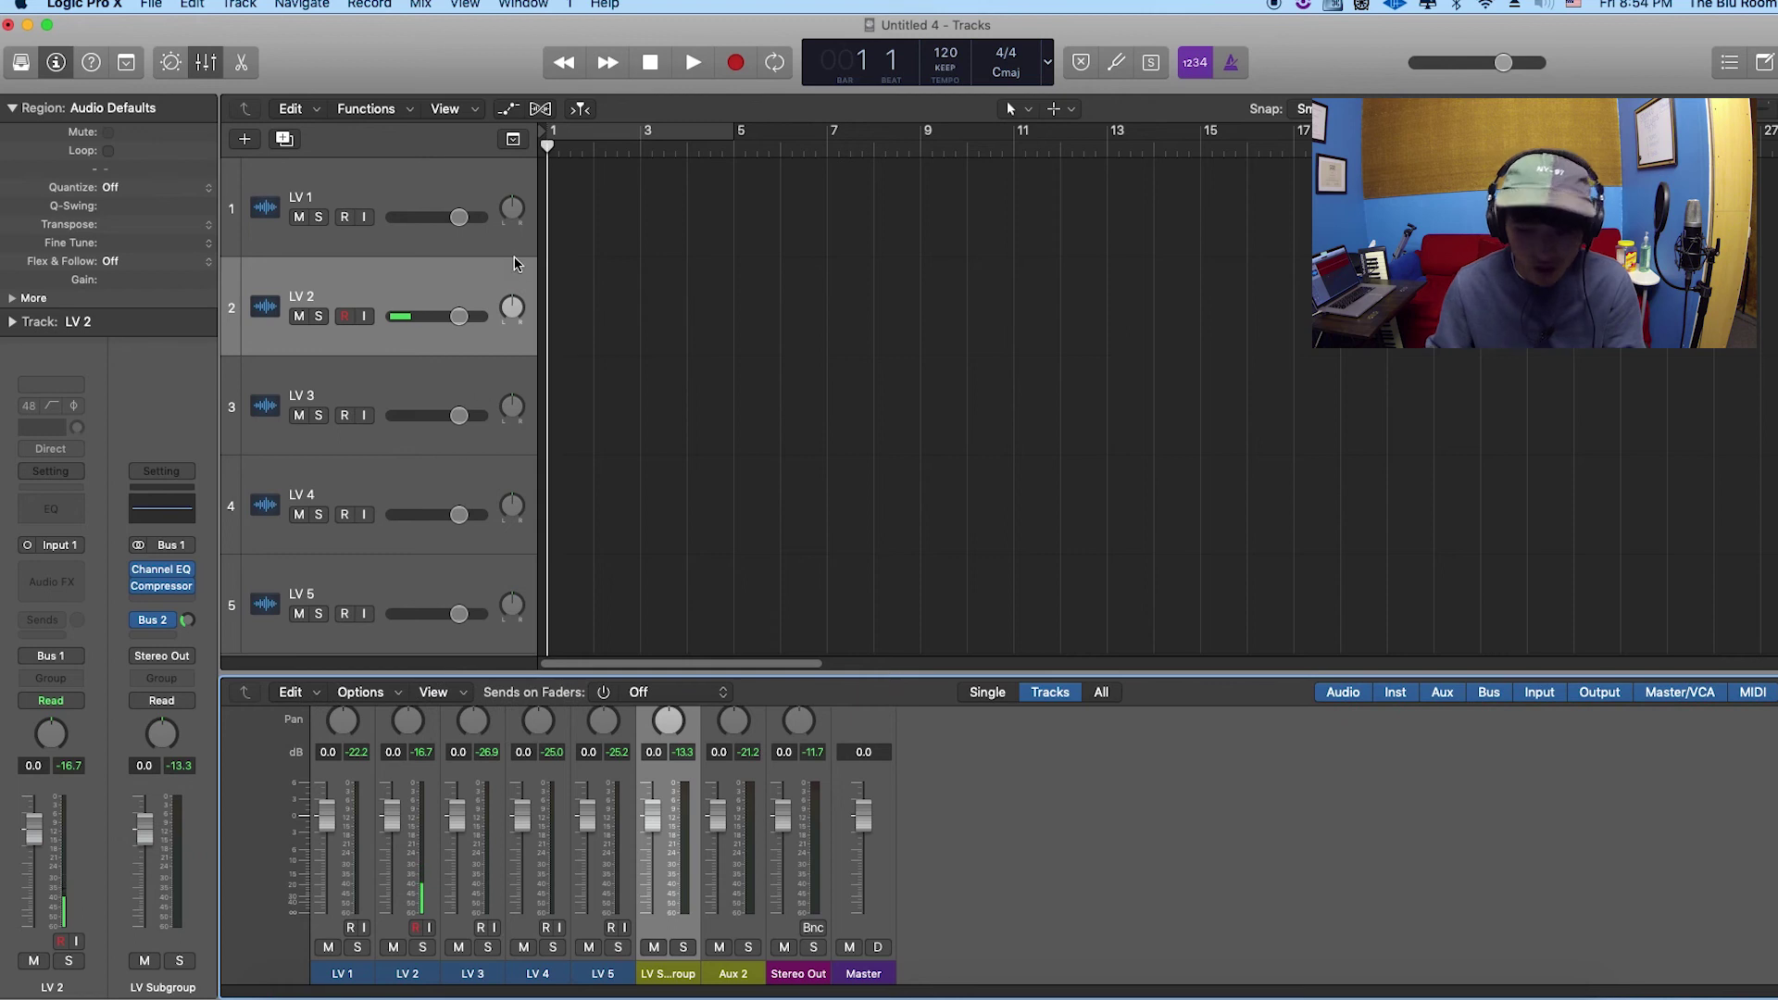
{"action": "key", "text": "super+Up"}
{"action": "key", "text": "super+Up"}
{"action": "key", "text": "super+Up"}
{"action": "key", "text": "super+Up"}
{"action": "key", "text": "super+Up"}
{"action": "key", "text": "super+Up"}
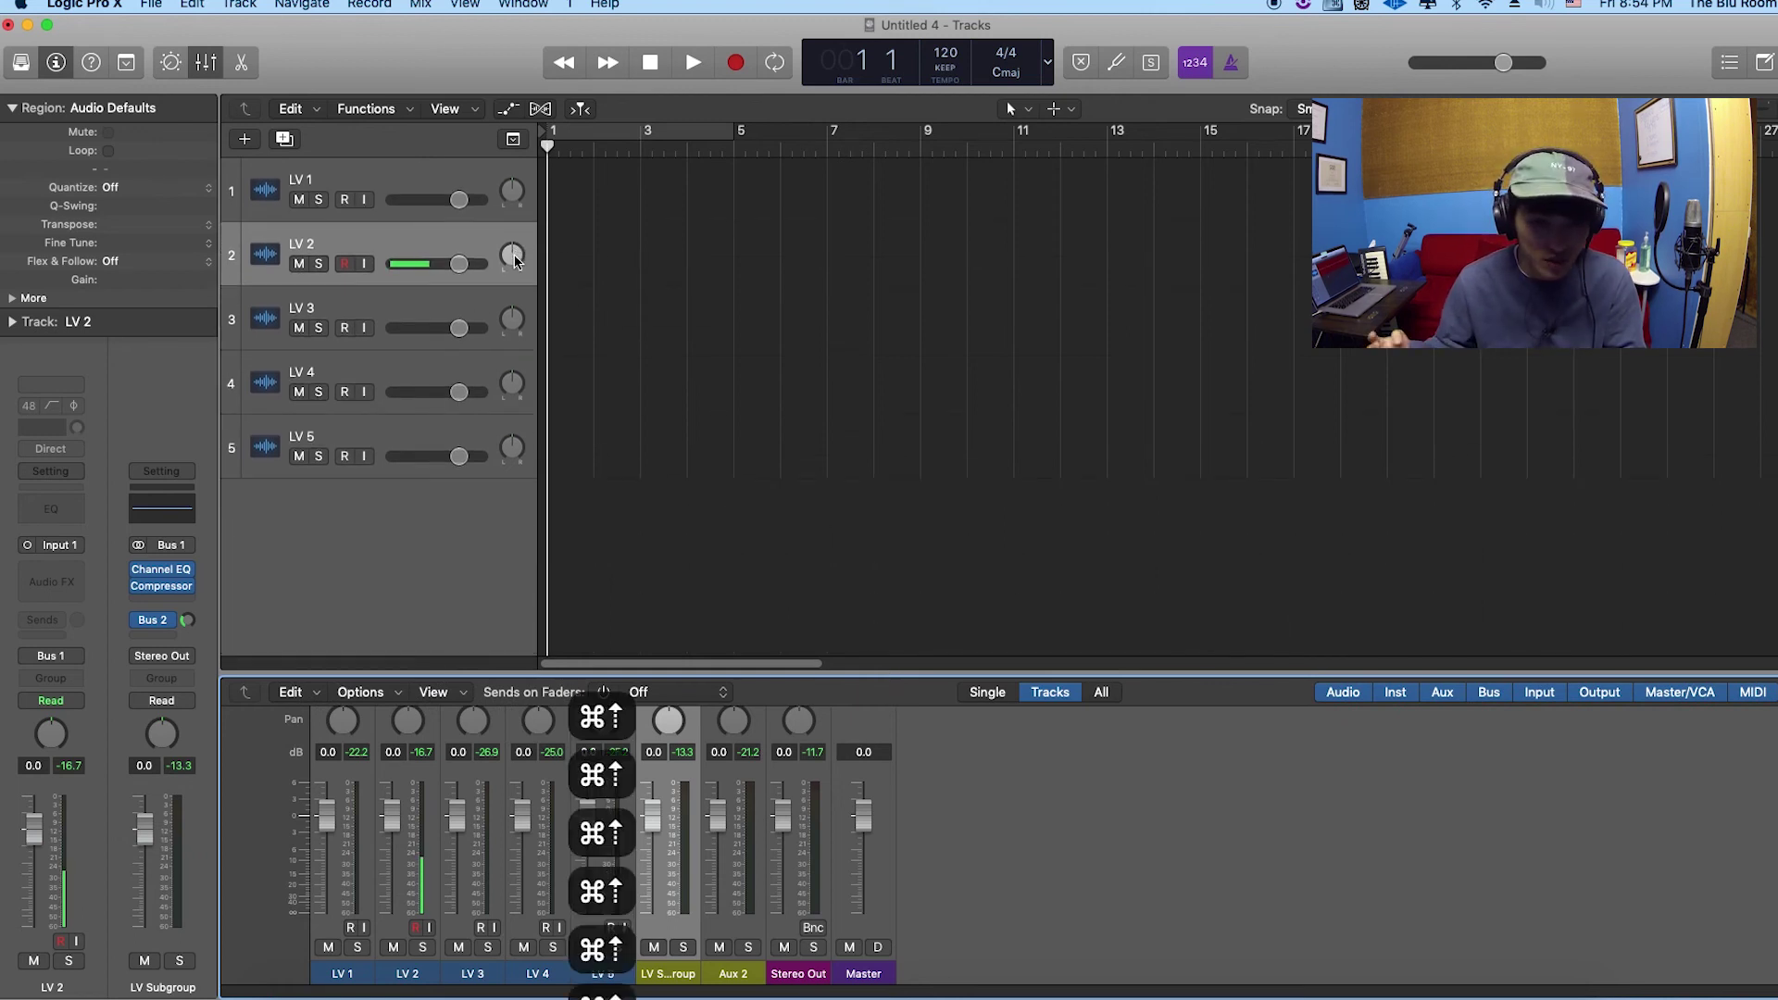
{"action": "left_click_drag", "start_coordinate": [722, 675], "coordinate": [741, 589]}
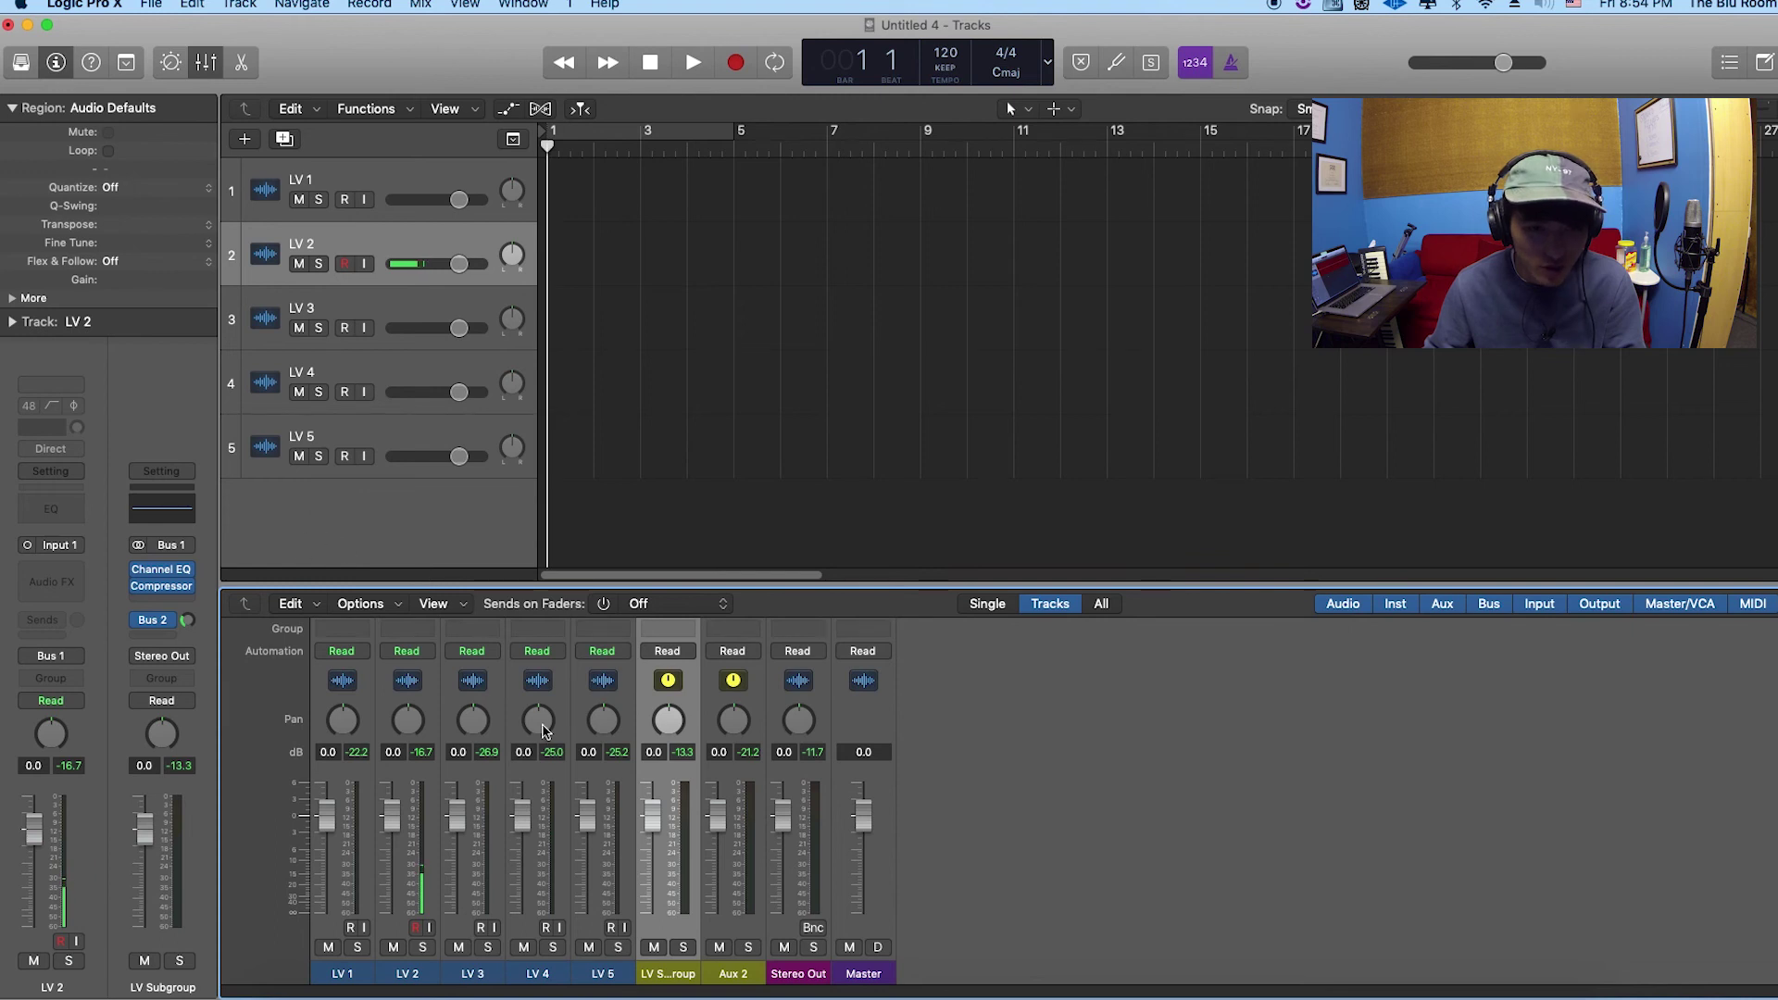
- Create a track for the LV Subgroup channel below LV 5, and briefly show its automation lane
{"action": "right_click", "coordinate": [667, 973]}
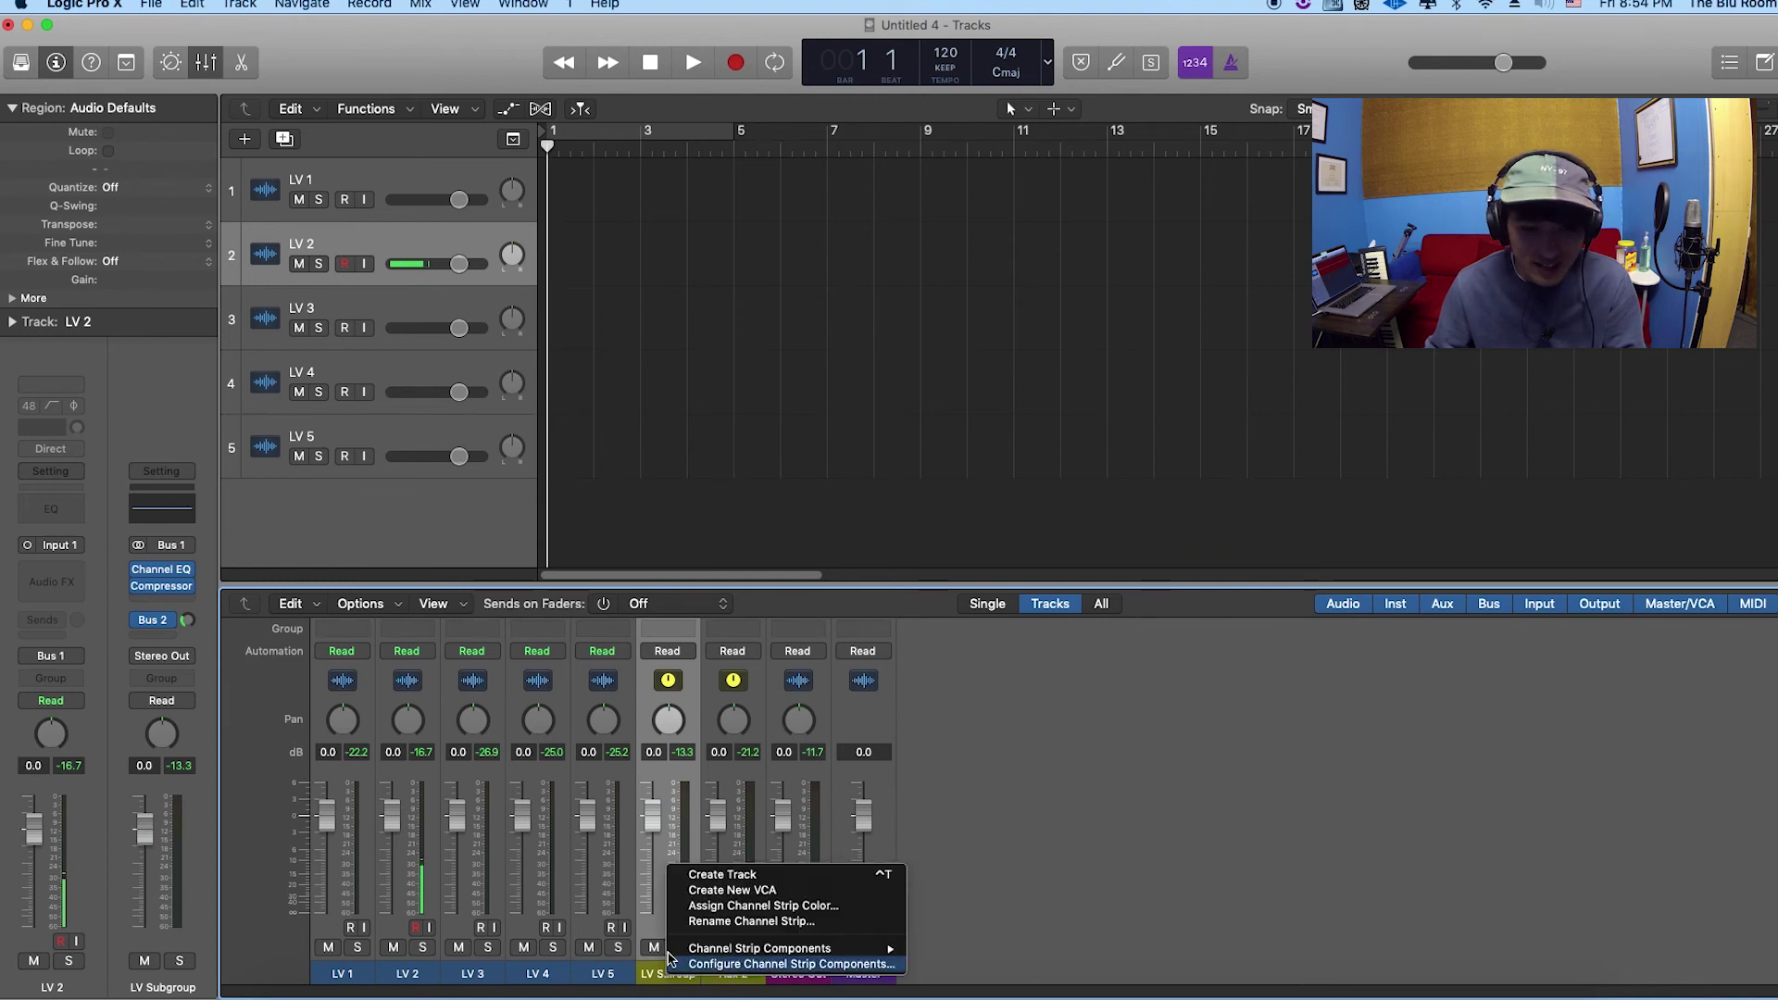
{"action": "left_click", "coordinate": [704, 875]}
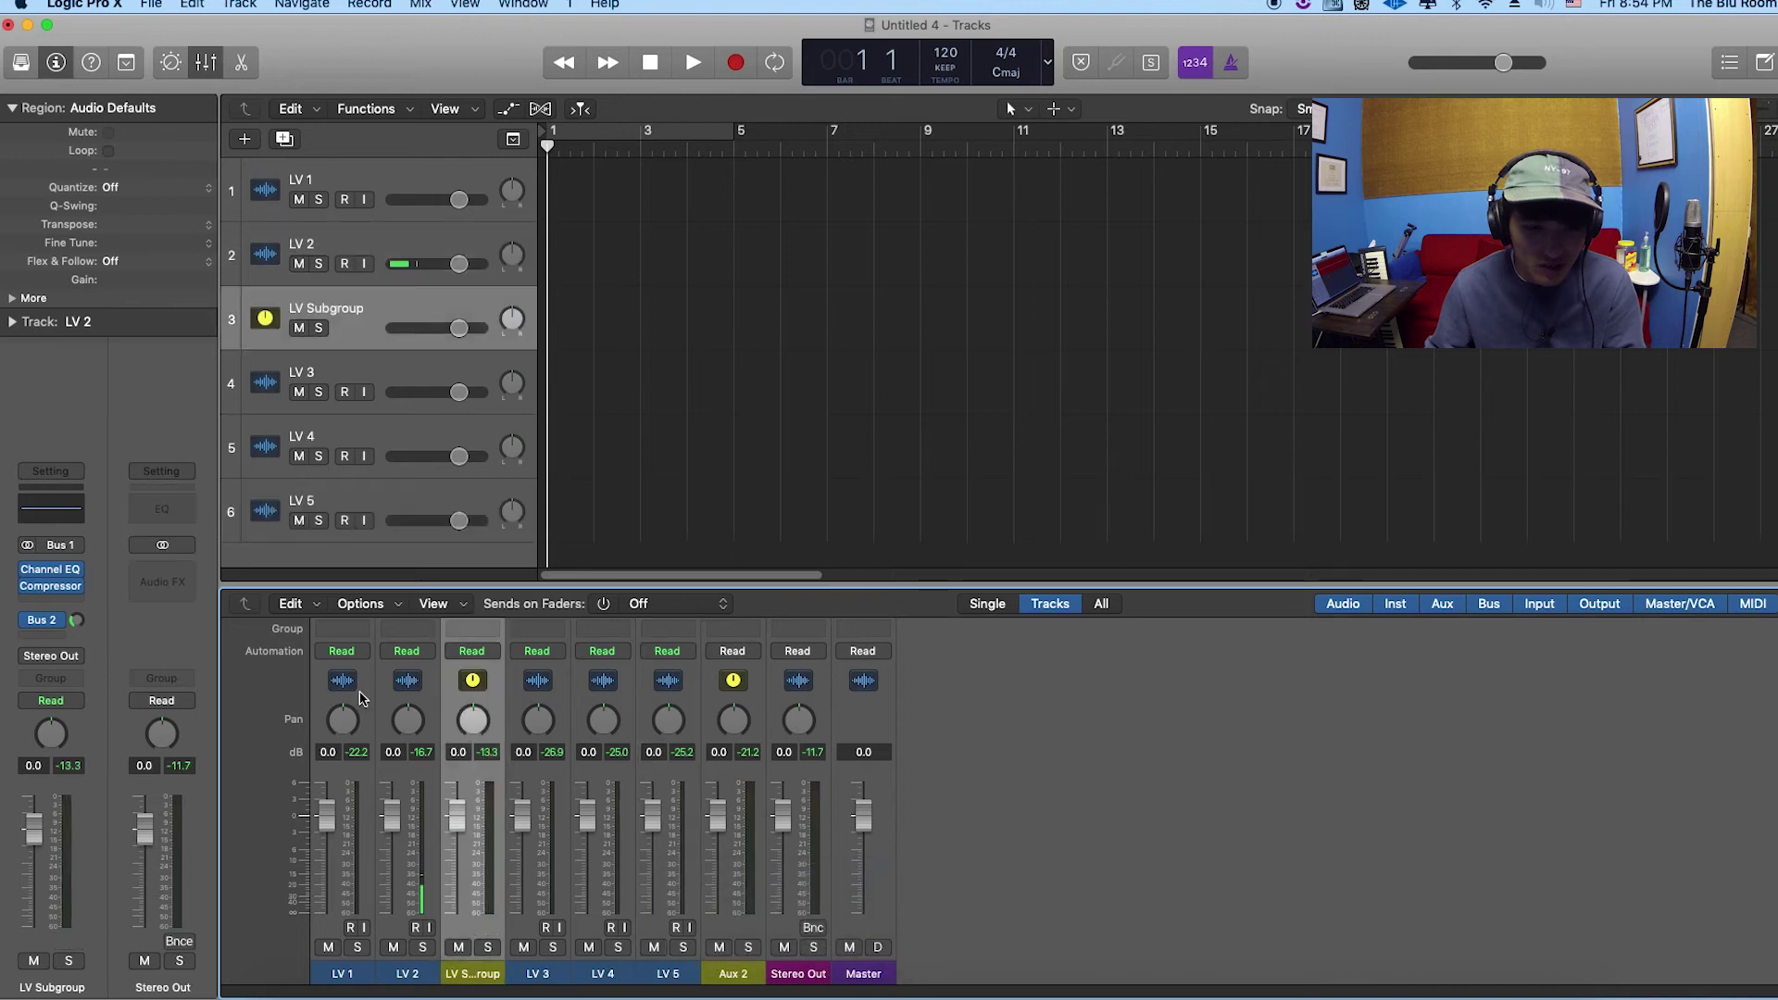
{"action": "left_click_drag", "start_coordinate": [337, 309], "coordinate": [374, 587]}
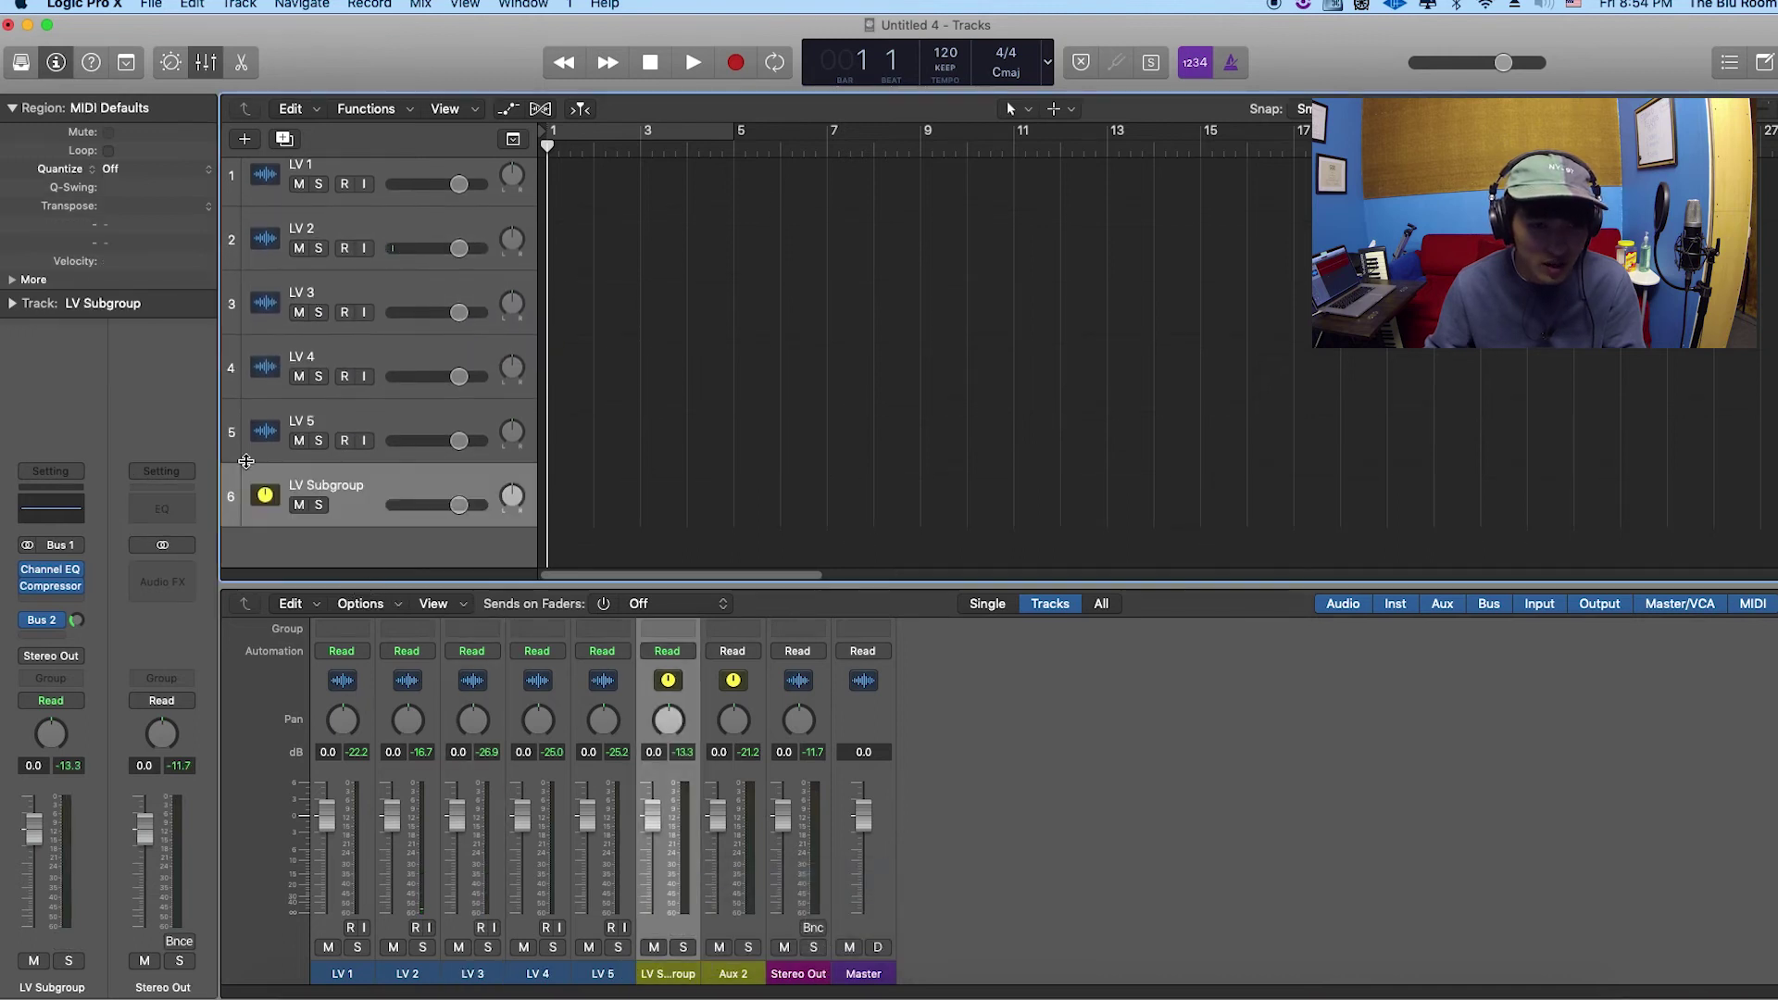
{"action": "key", "text": "a"}
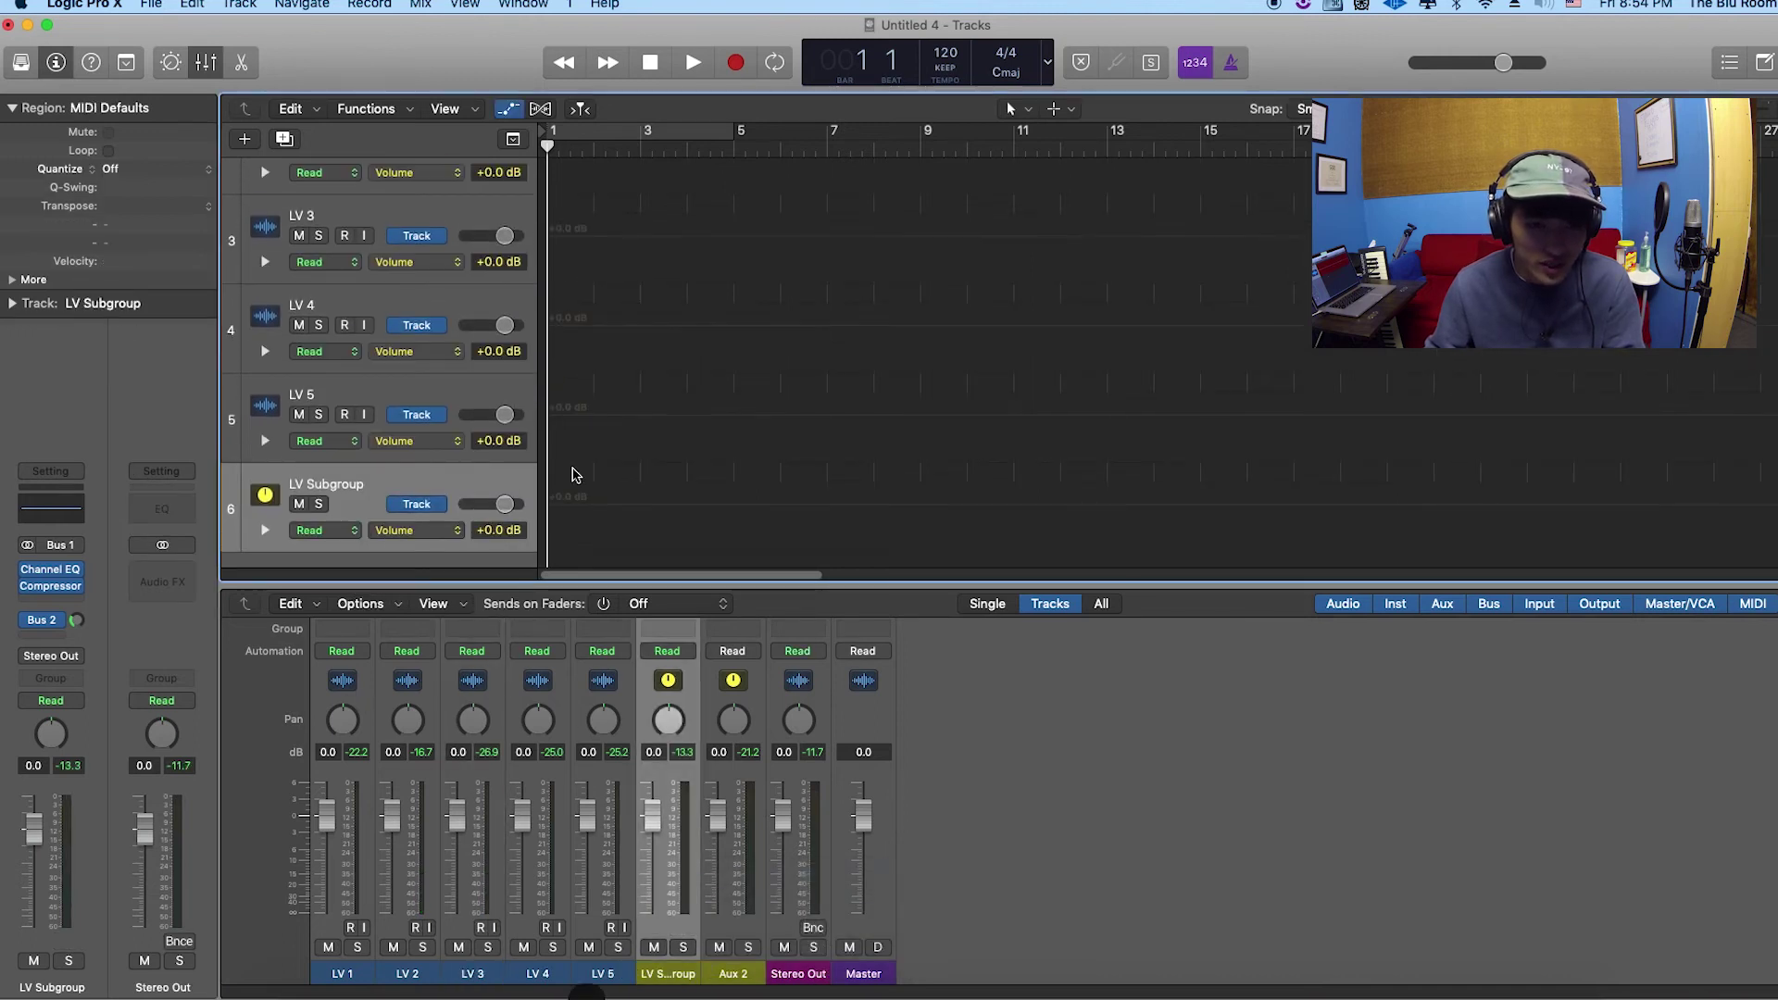
{"action": "key", "text": "a"}
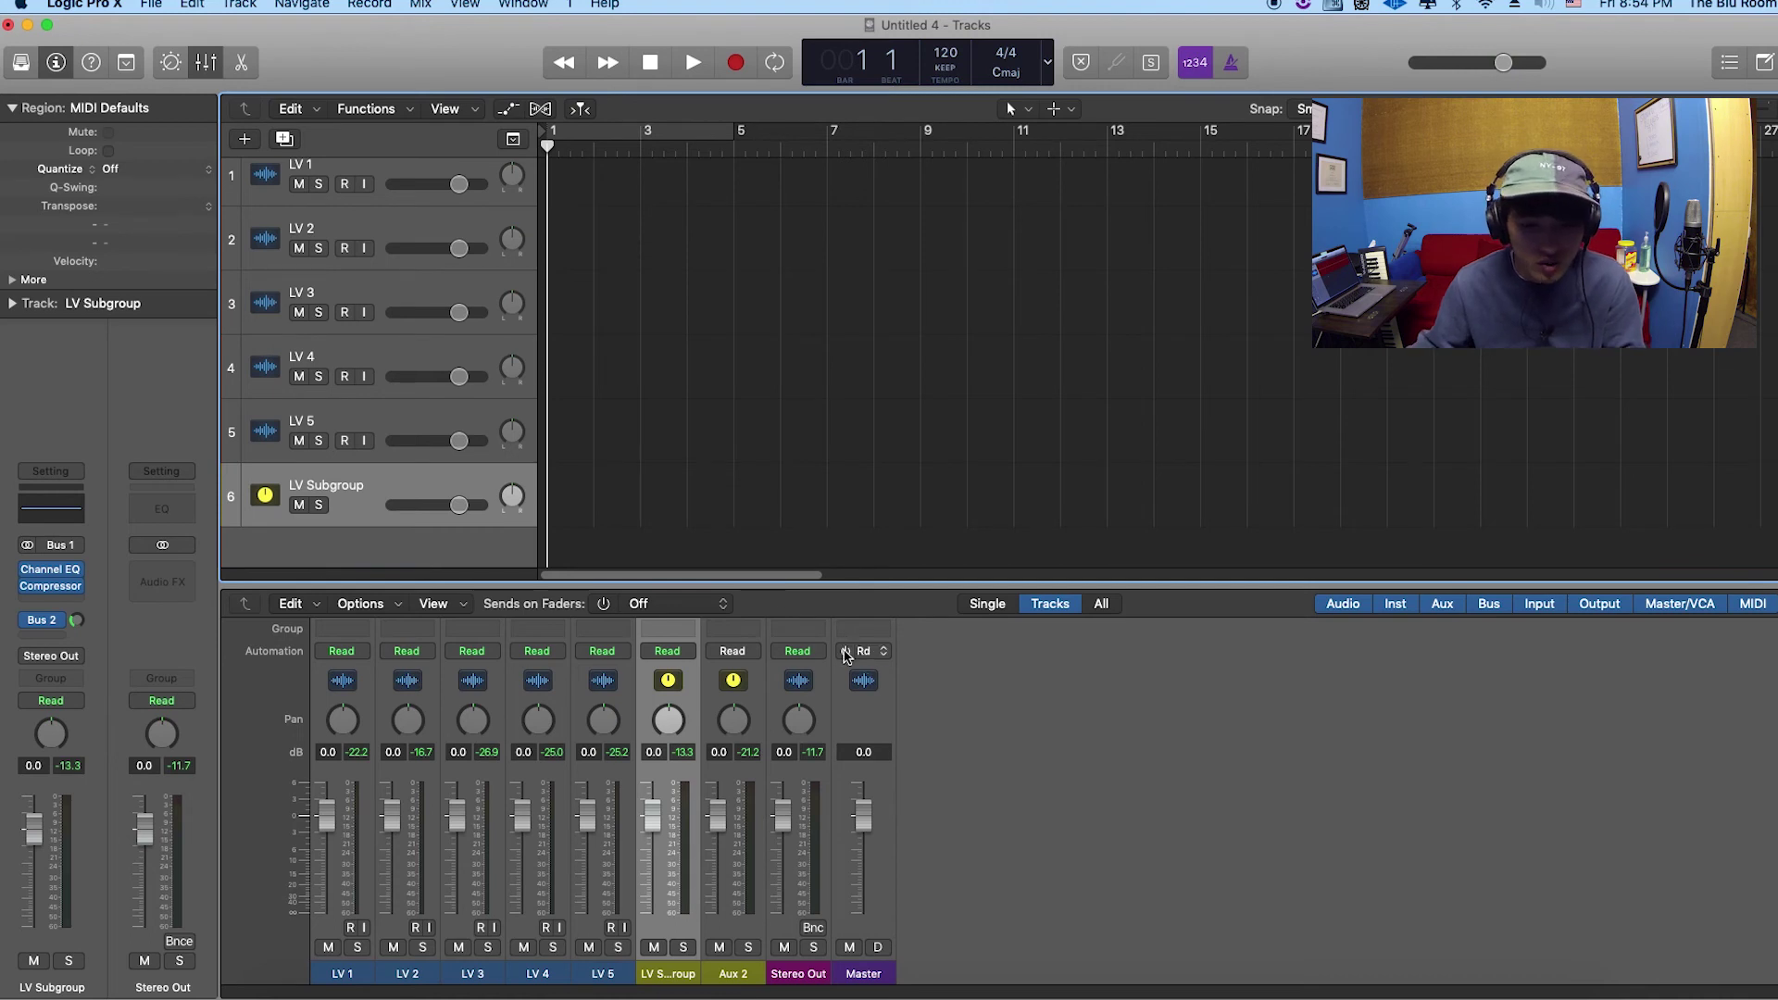
- Examine the inserts, Bus 2 send, inputs and outputs of the LV Subgroup and Aux 2 channels in the mixer
{"action": "scroll", "coordinate": [785, 704], "scroll_direction": "up", "scroll_amount": 5}
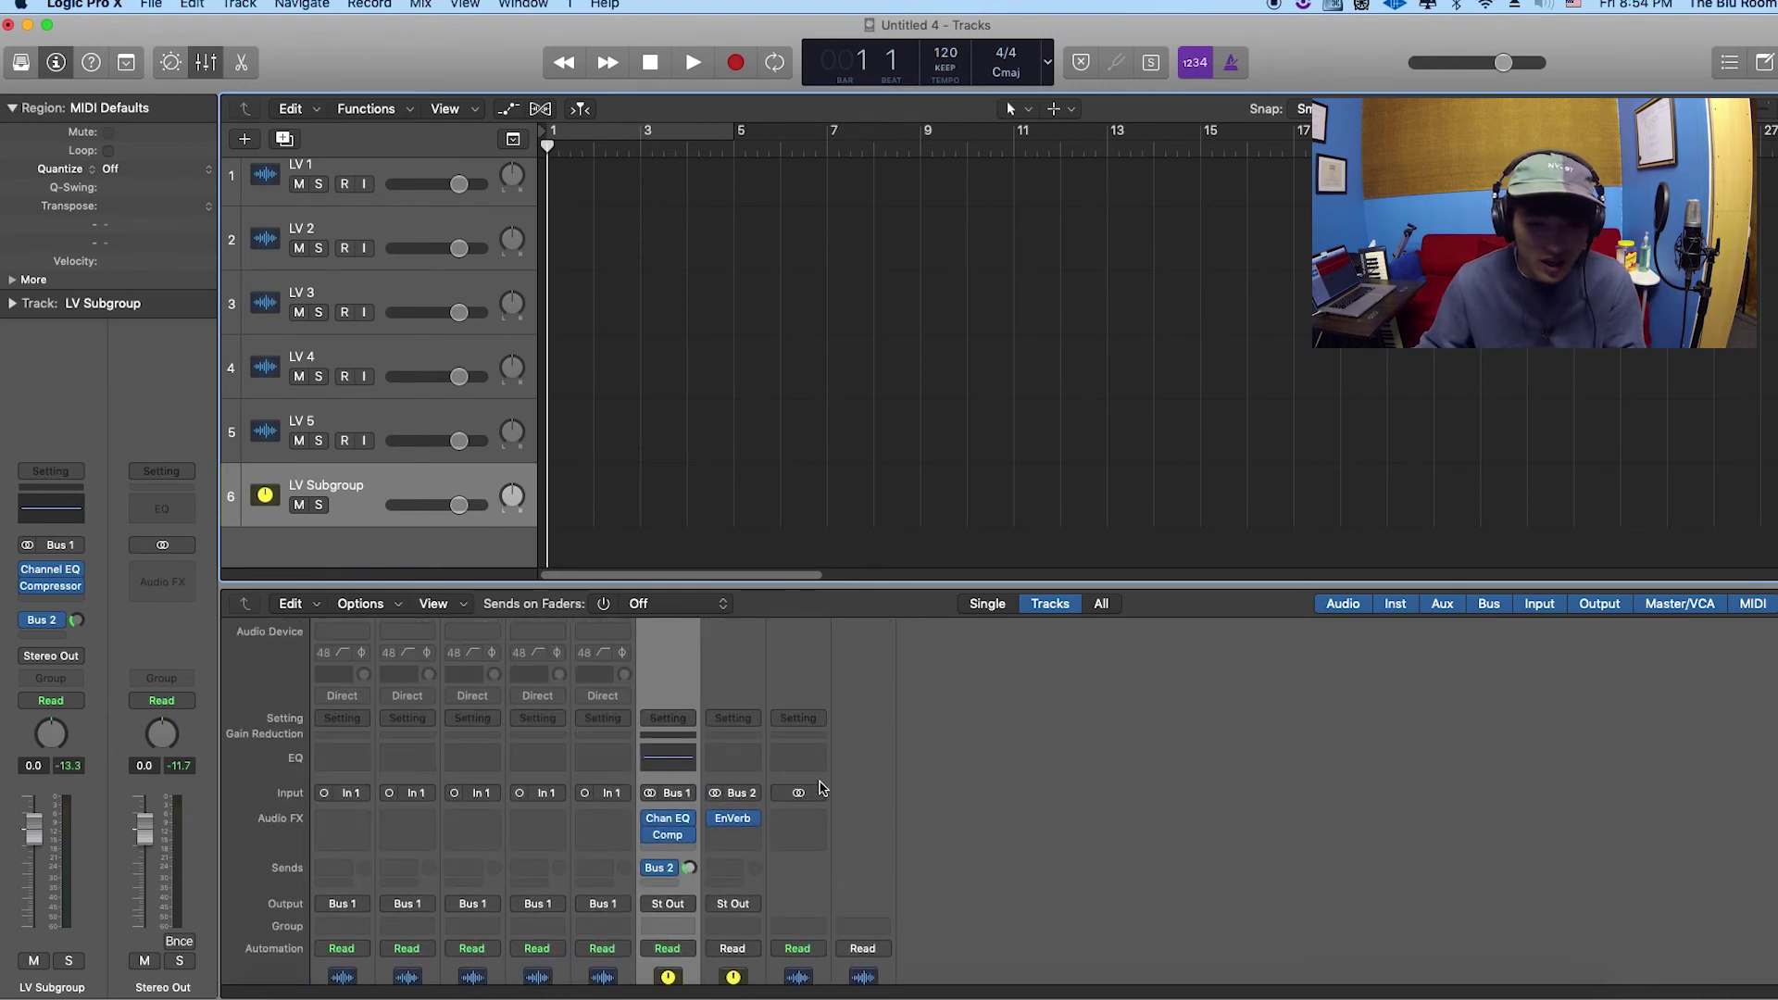
{"action": "scroll", "coordinate": [815, 796], "scroll_direction": "down", "scroll_amount": 5}
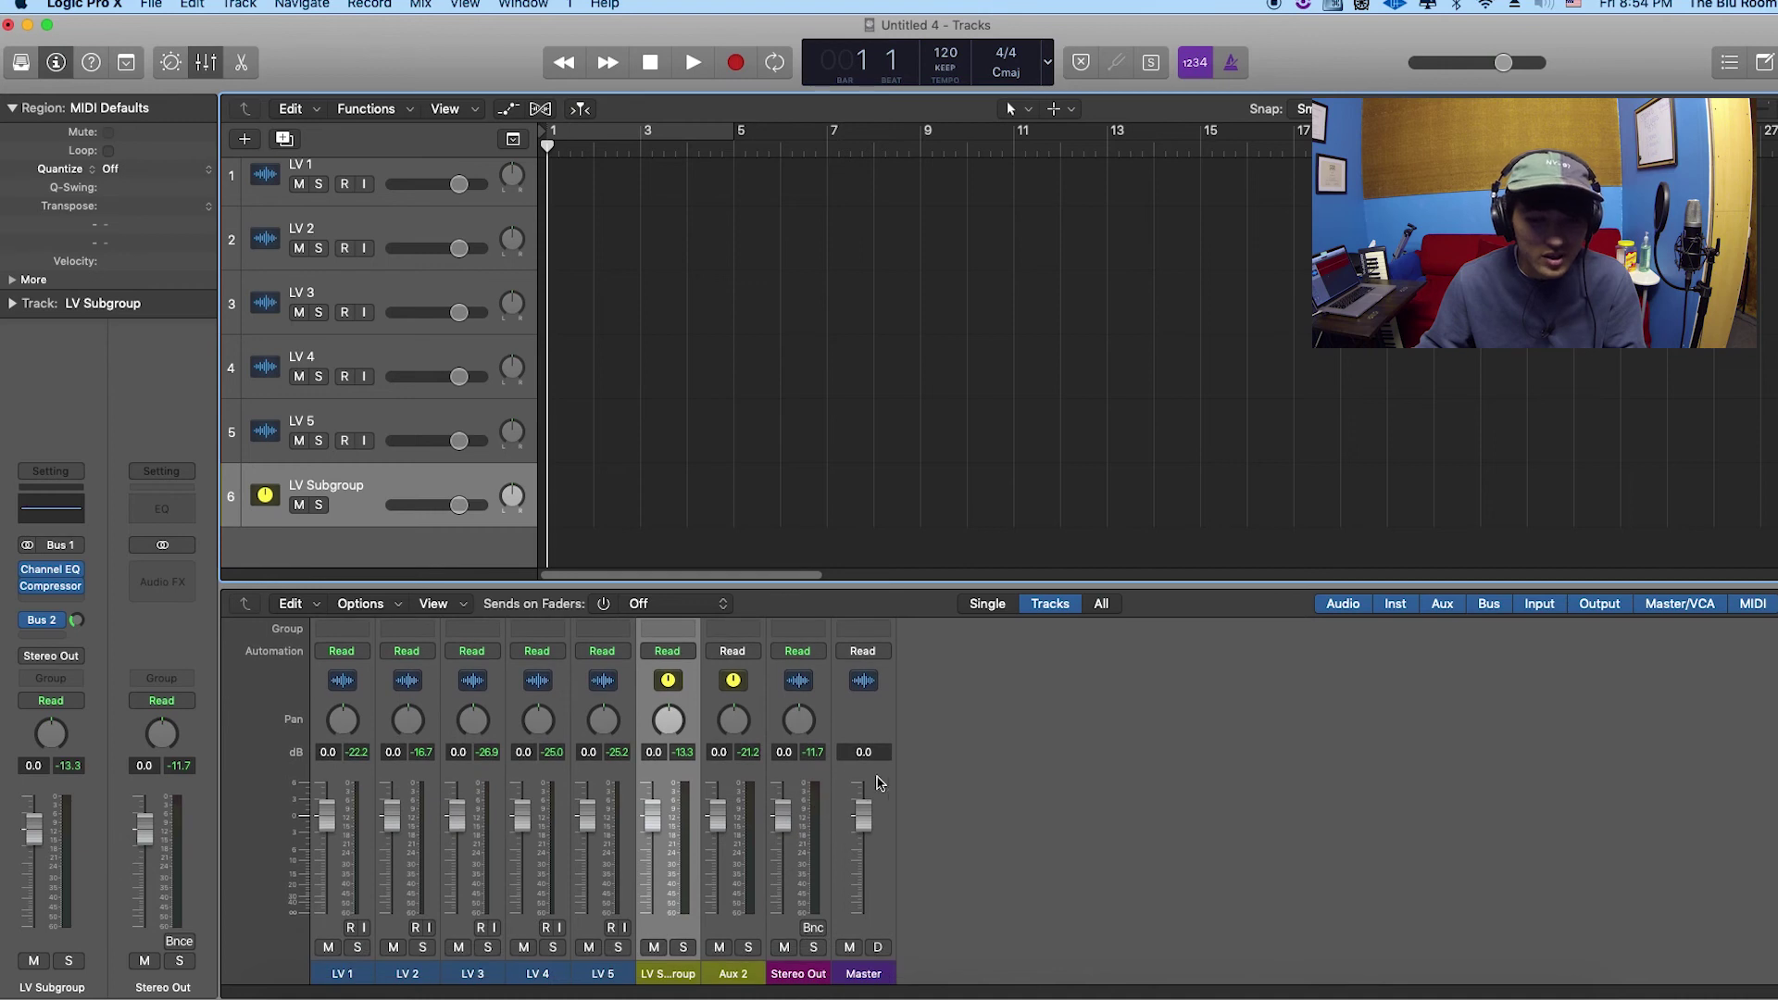
{"action": "scroll", "coordinate": [907, 792], "scroll_direction": "up", "scroll_amount": 5}
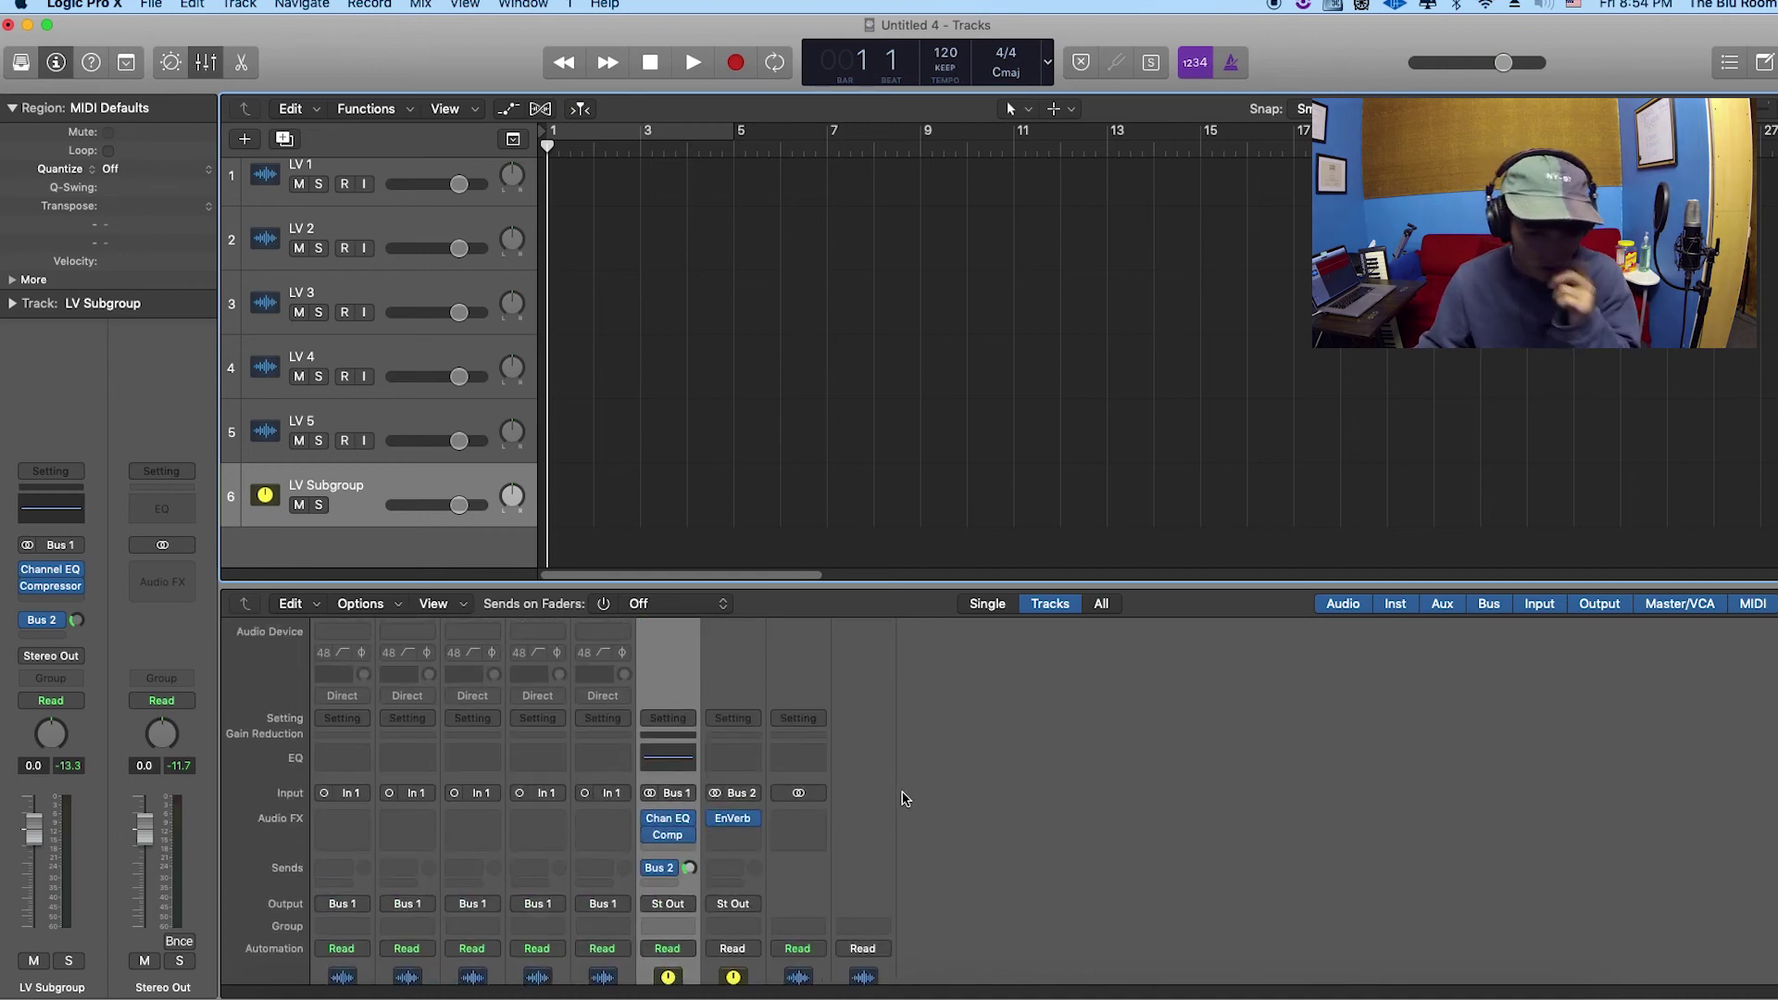
{"action": "mouse_move", "coordinate": [668, 872]}
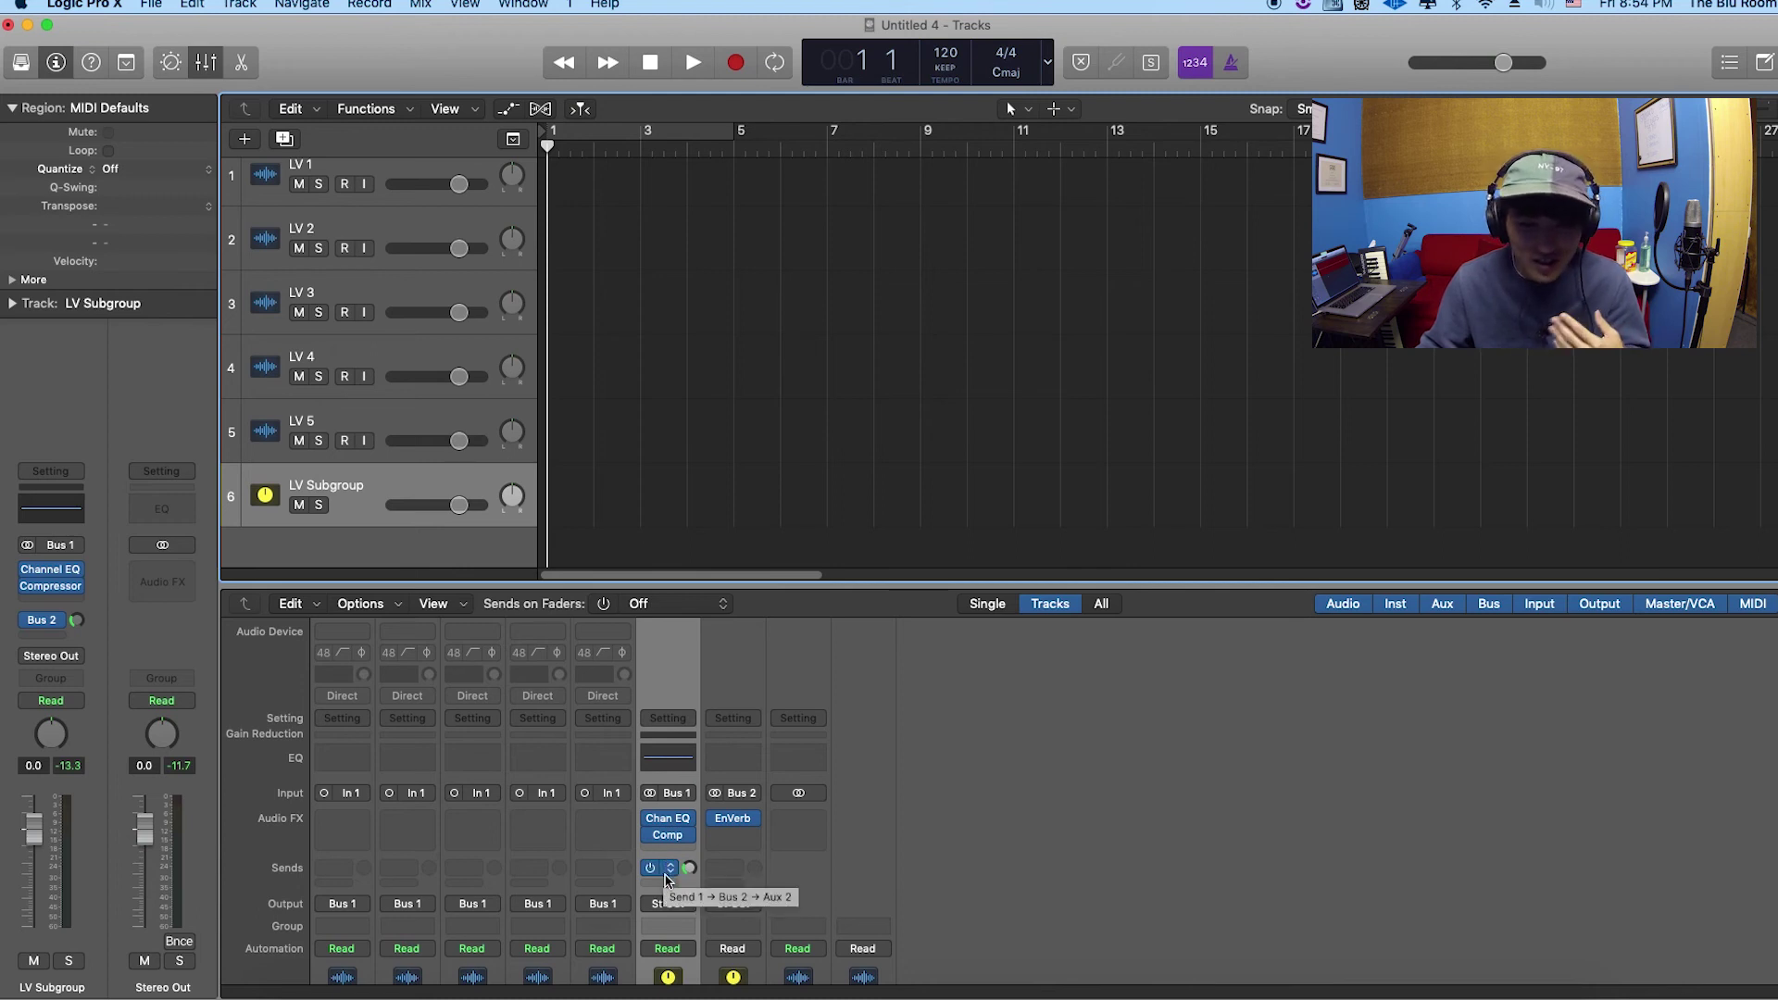
{"action": "scroll", "coordinate": [802, 772], "scroll_direction": "down", "scroll_amount": 5}
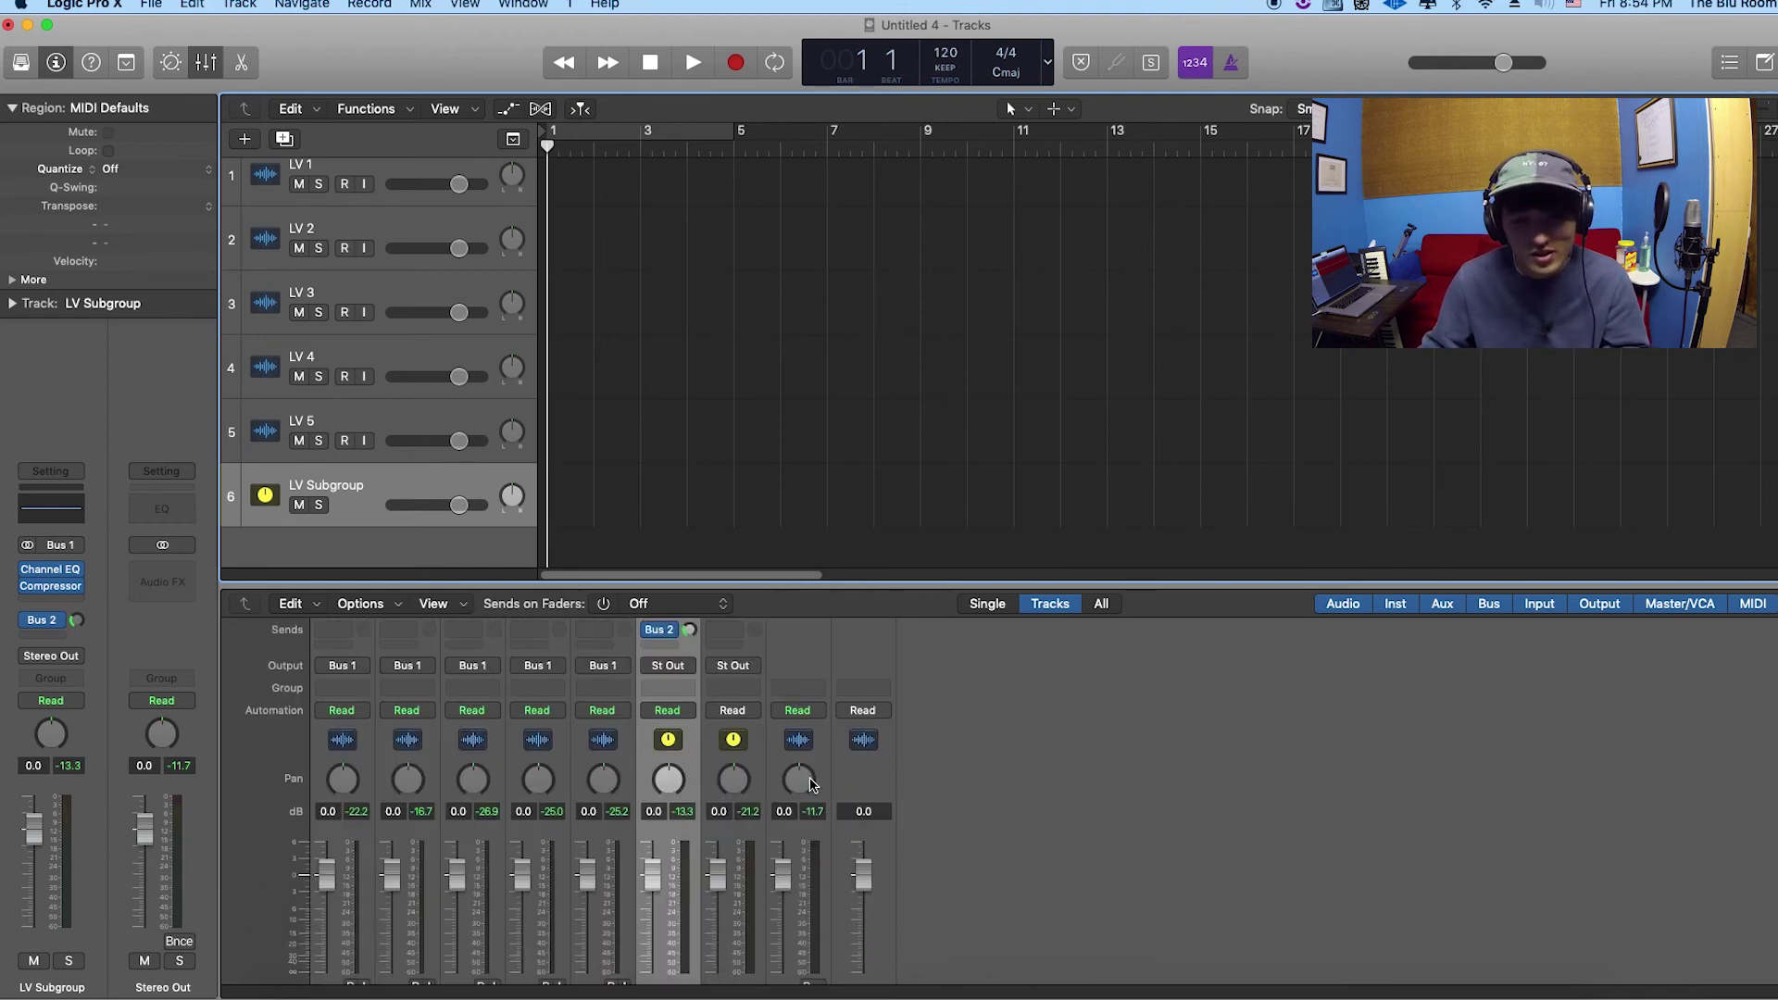
{"action": "scroll", "coordinate": [895, 776], "scroll_direction": "up", "scroll_amount": 5}
{"action": "scroll", "coordinate": [884, 787], "scroll_direction": "up", "scroll_amount": 1}
{"action": "mouse_move", "coordinate": [664, 801]}
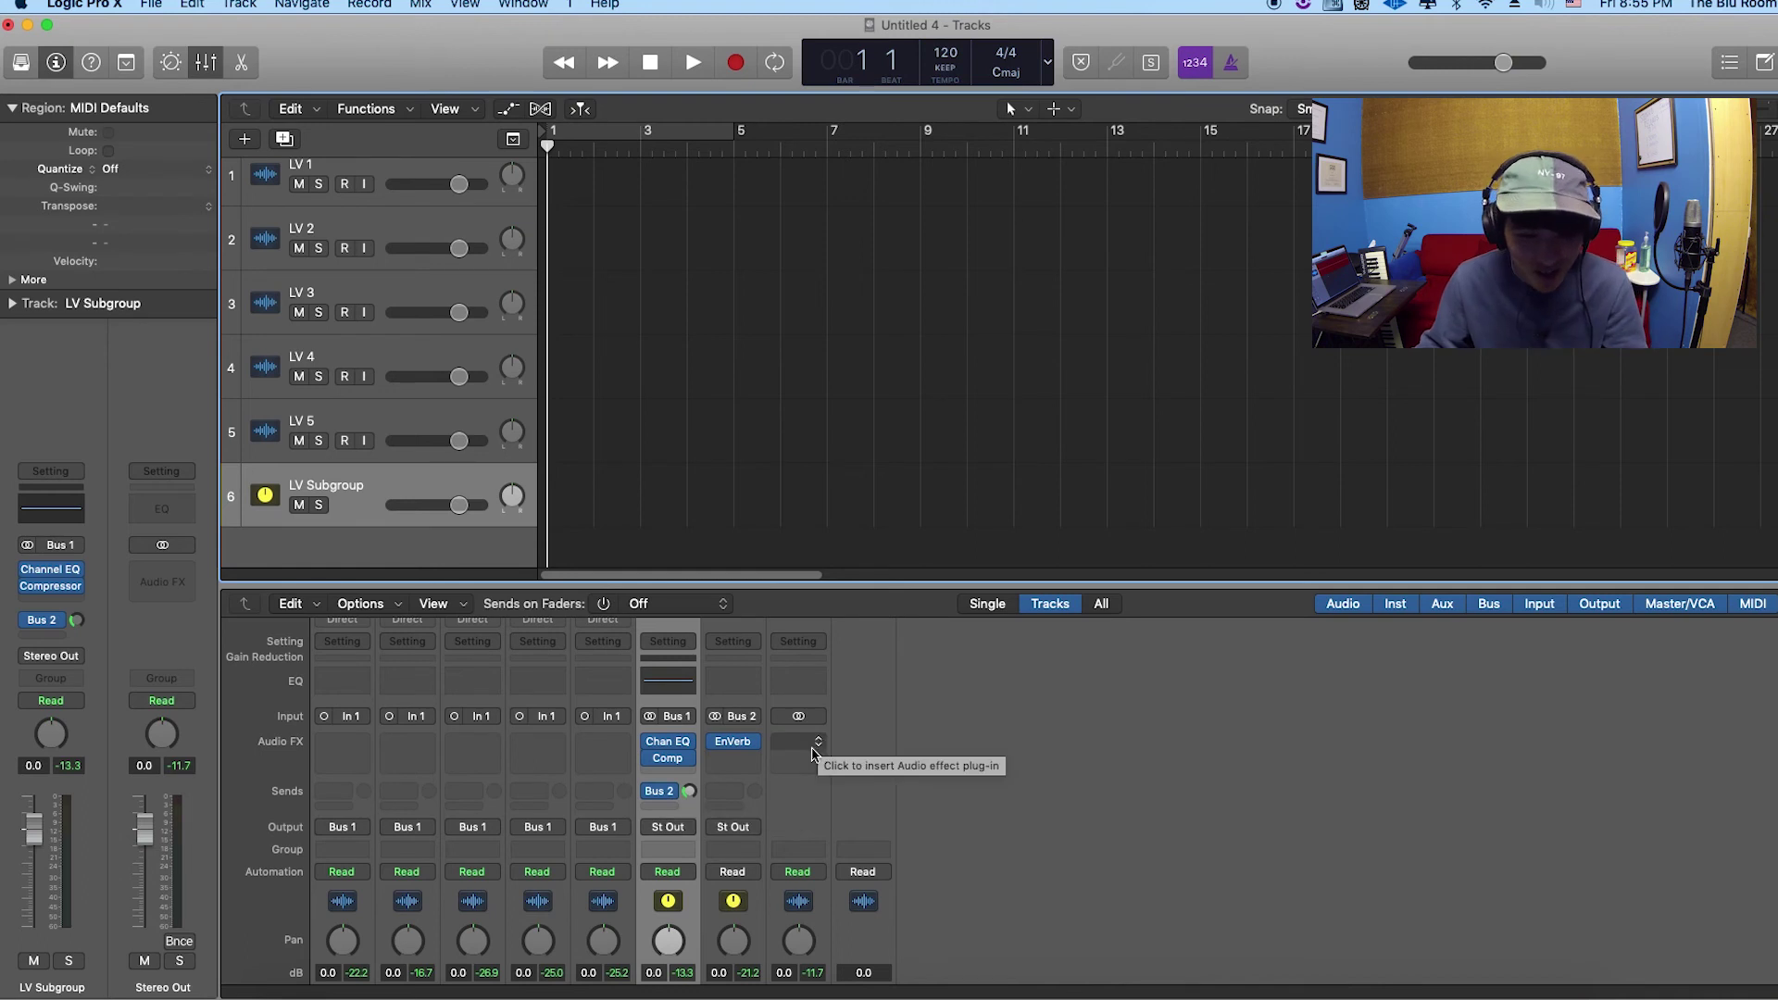
- Examine the Stereo Out channel strip from its settings down to its fader, including the plug-ins available for its first insert slot
{"action": "scroll", "coordinate": [809, 761], "scroll_direction": "down", "scroll_amount": 4}
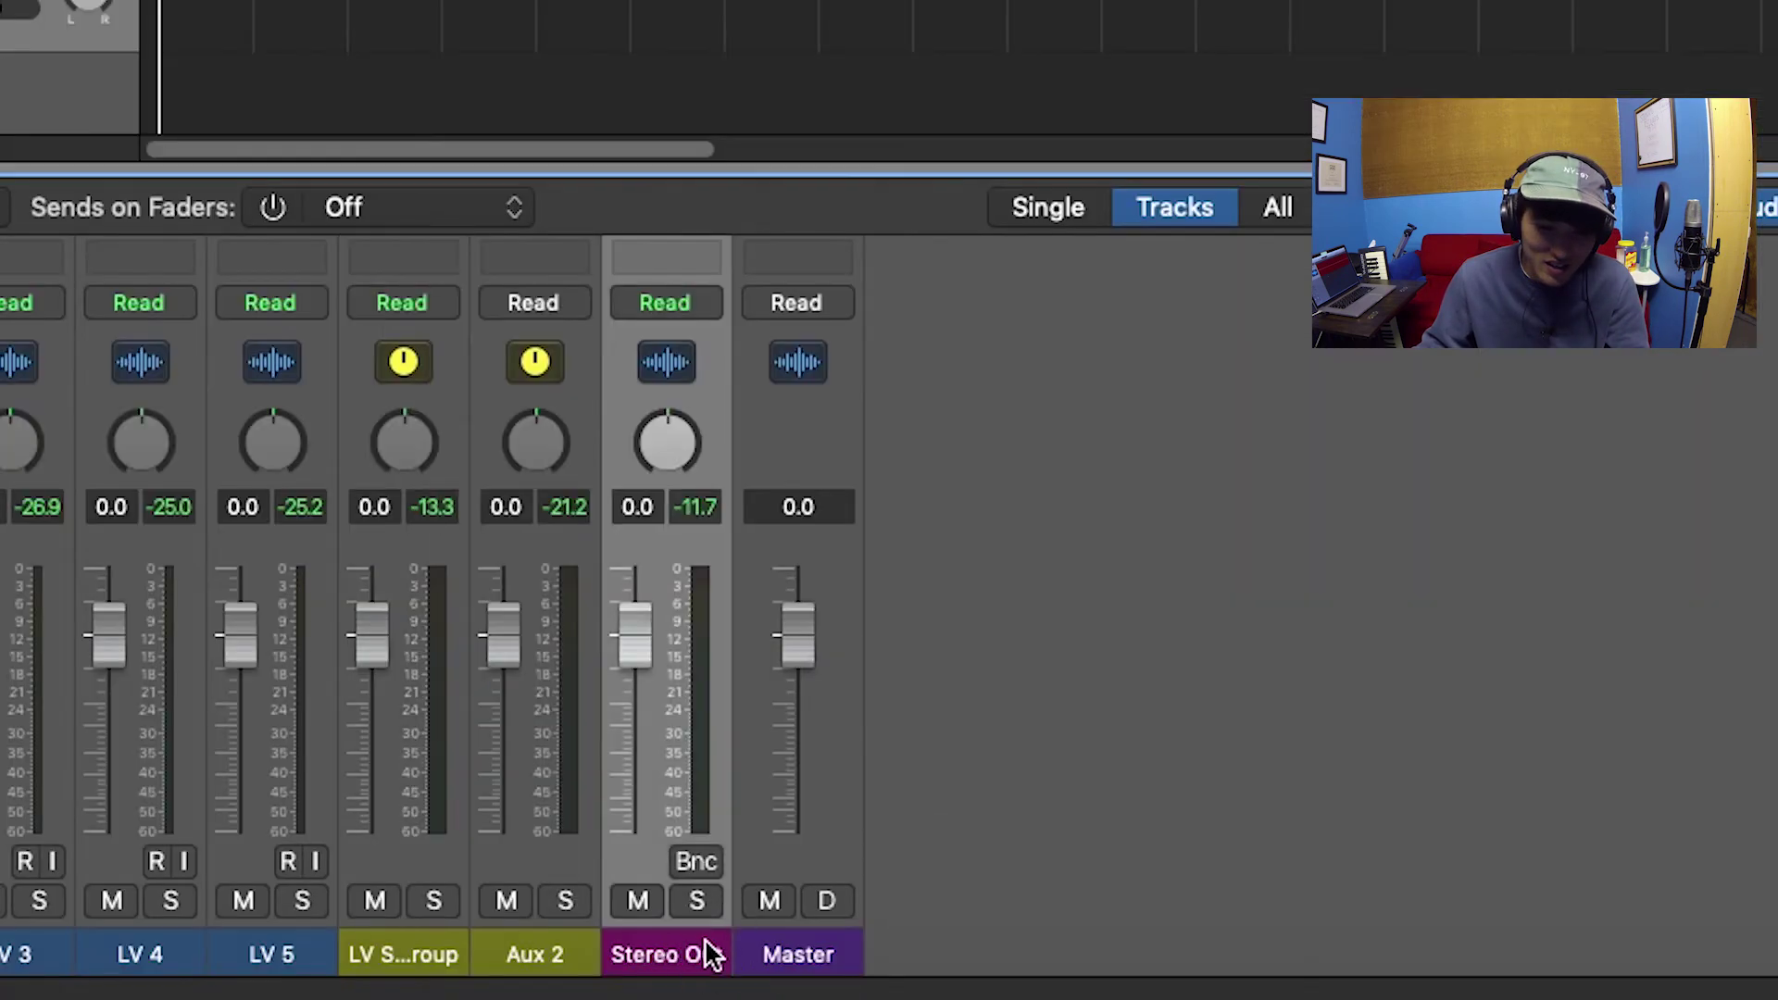
{"action": "scroll", "coordinate": [853, 595], "scroll_direction": "up", "scroll_amount": 5}
{"action": "scroll", "coordinate": [806, 666], "scroll_direction": "down", "scroll_amount": 4}
{"action": "scroll", "coordinate": [824, 648], "scroll_direction": "up", "scroll_amount": 4}
{"action": "left_click", "coordinate": [694, 645]}
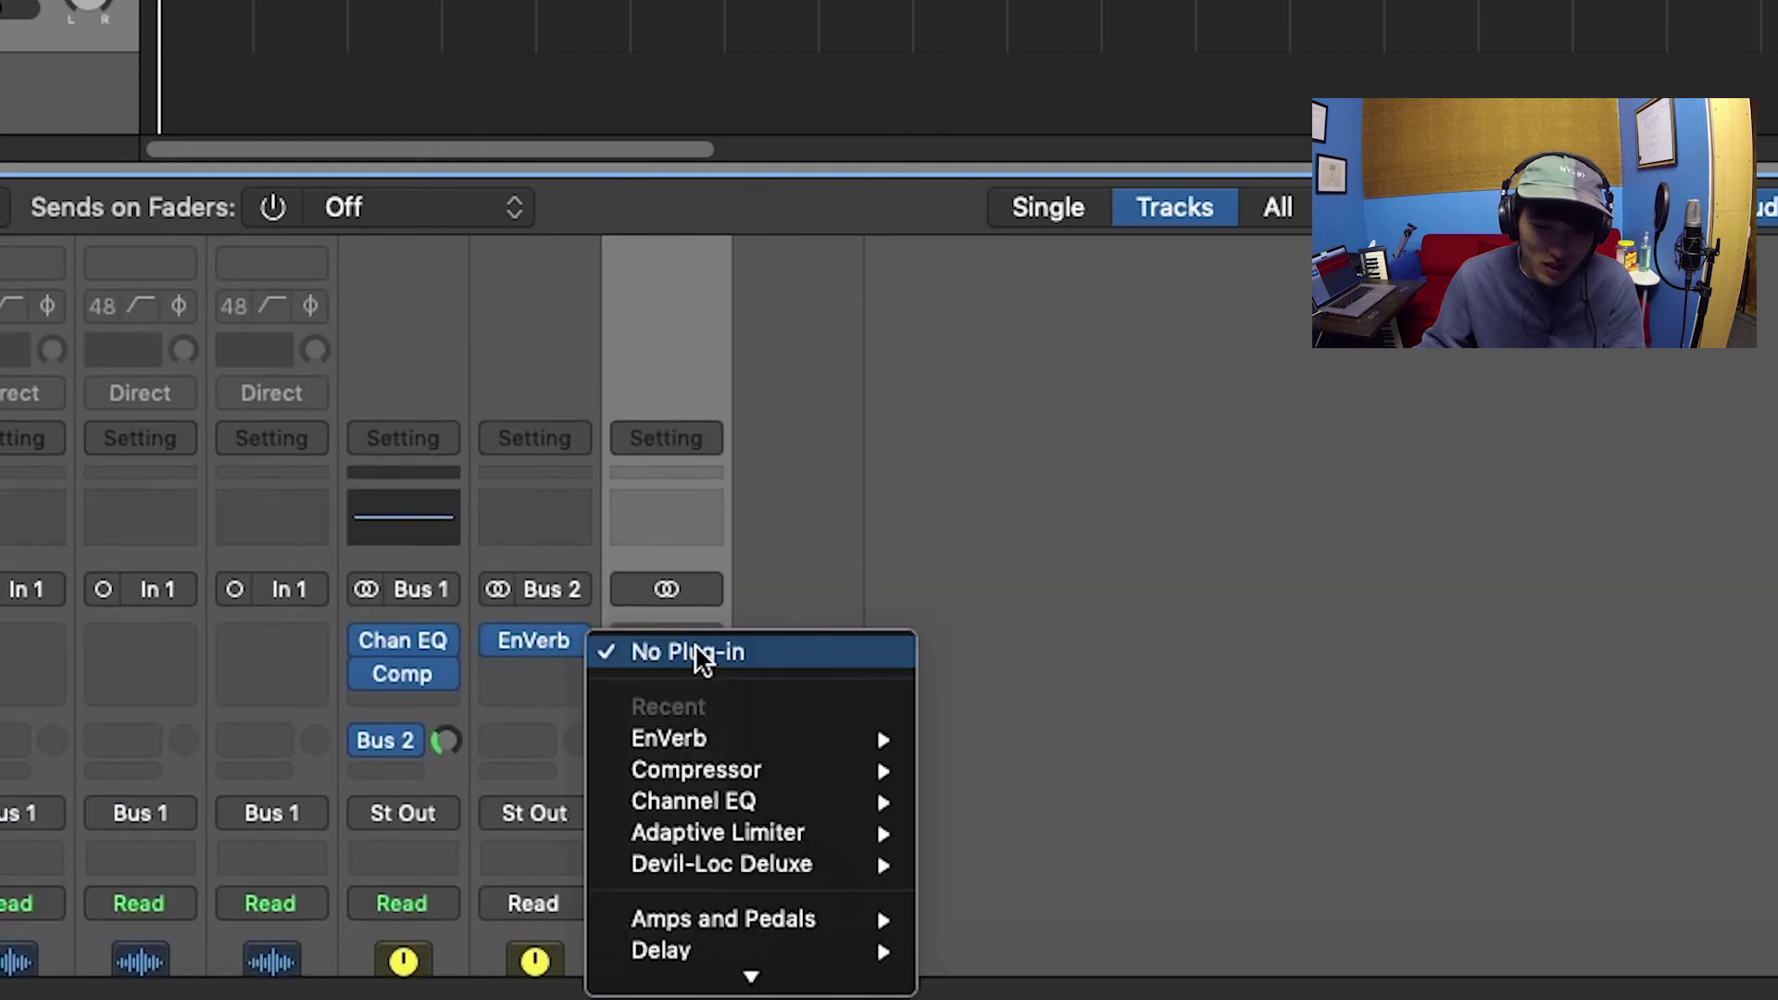
{"action": "left_click", "coordinate": [696, 514]}
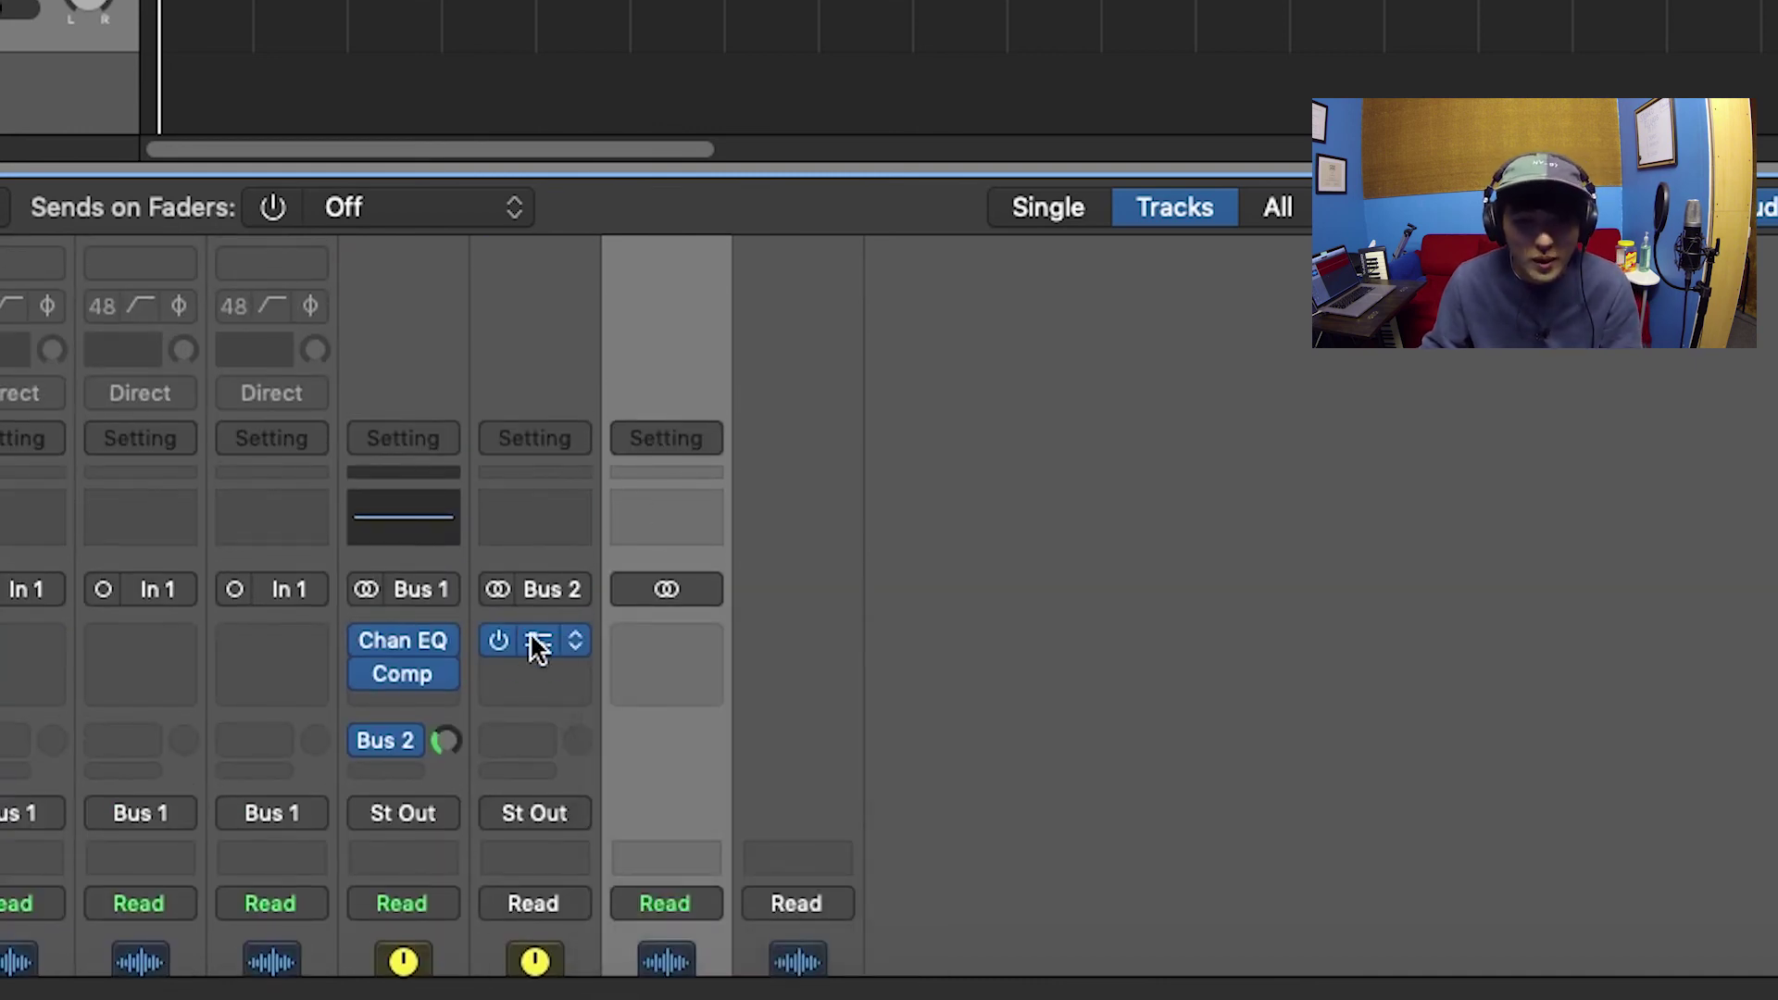
- Bring up the EnVerb plug-in on Aux 2, bypass it, and close its window
{"action": "left_click", "coordinate": [530, 635]}
{"action": "left_click", "coordinate": [530, 635]}
{"action": "left_click", "coordinate": [535, 646]}
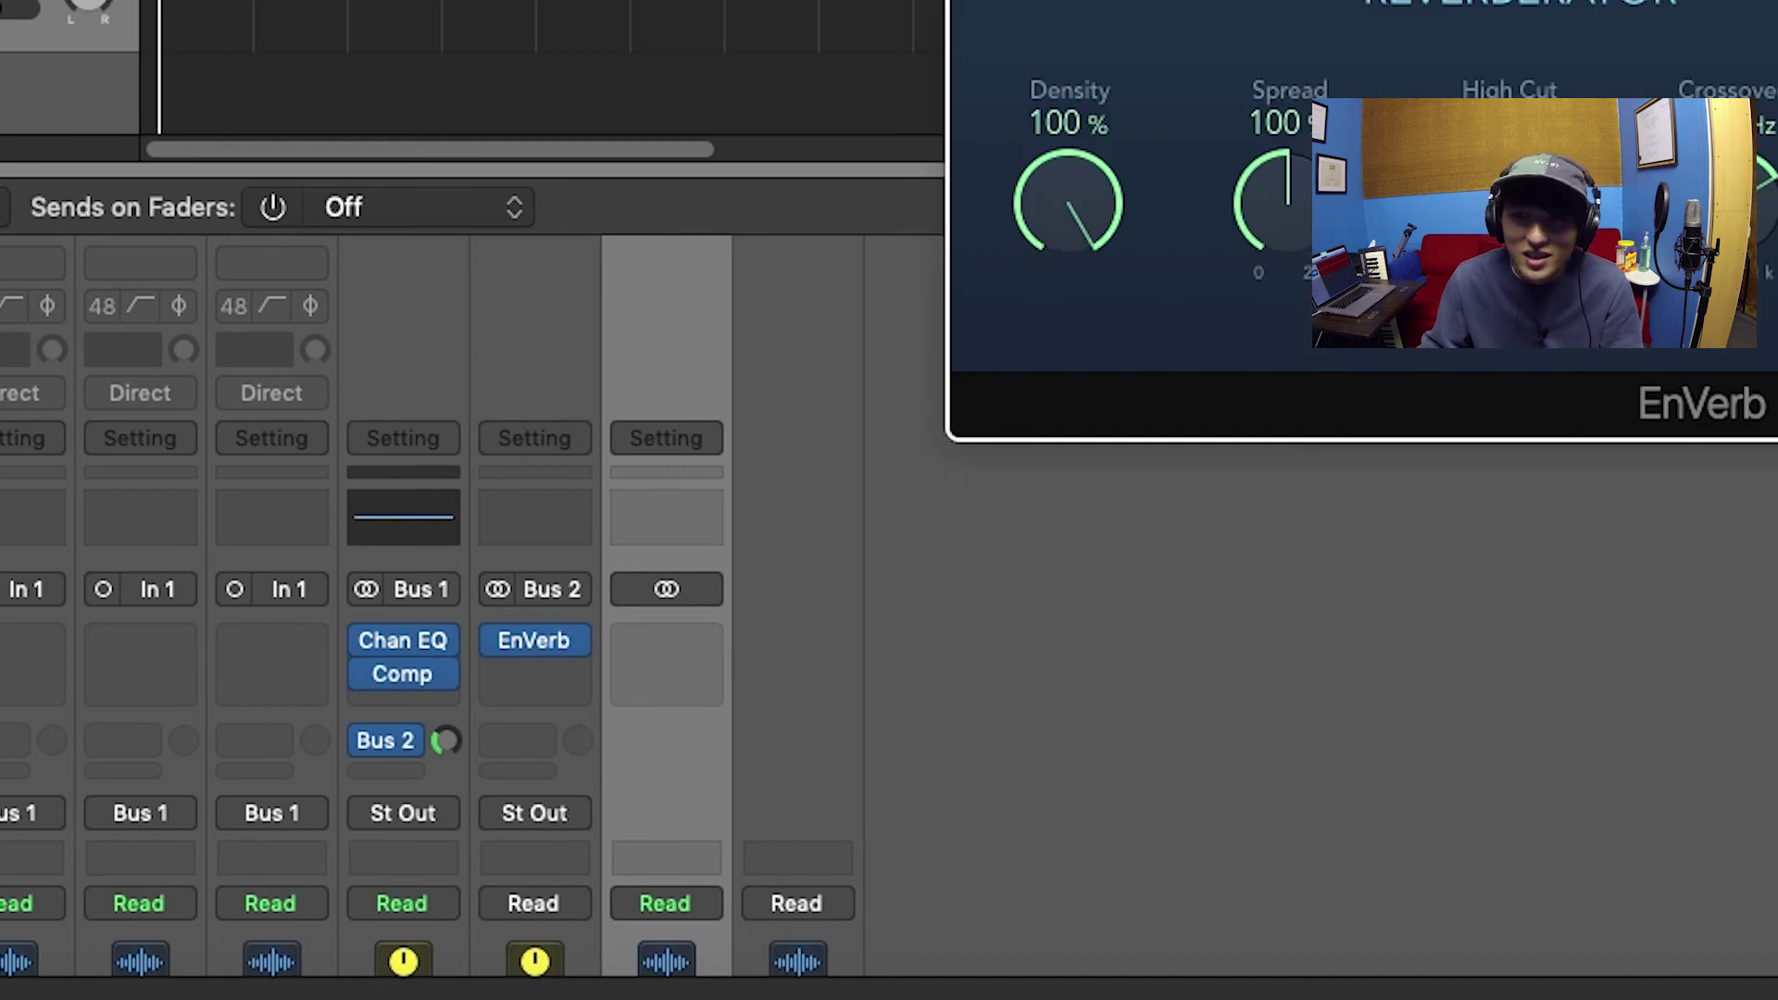
{"action": "key", "text": "super+w"}
{"action": "left_click", "coordinate": [540, 642]}
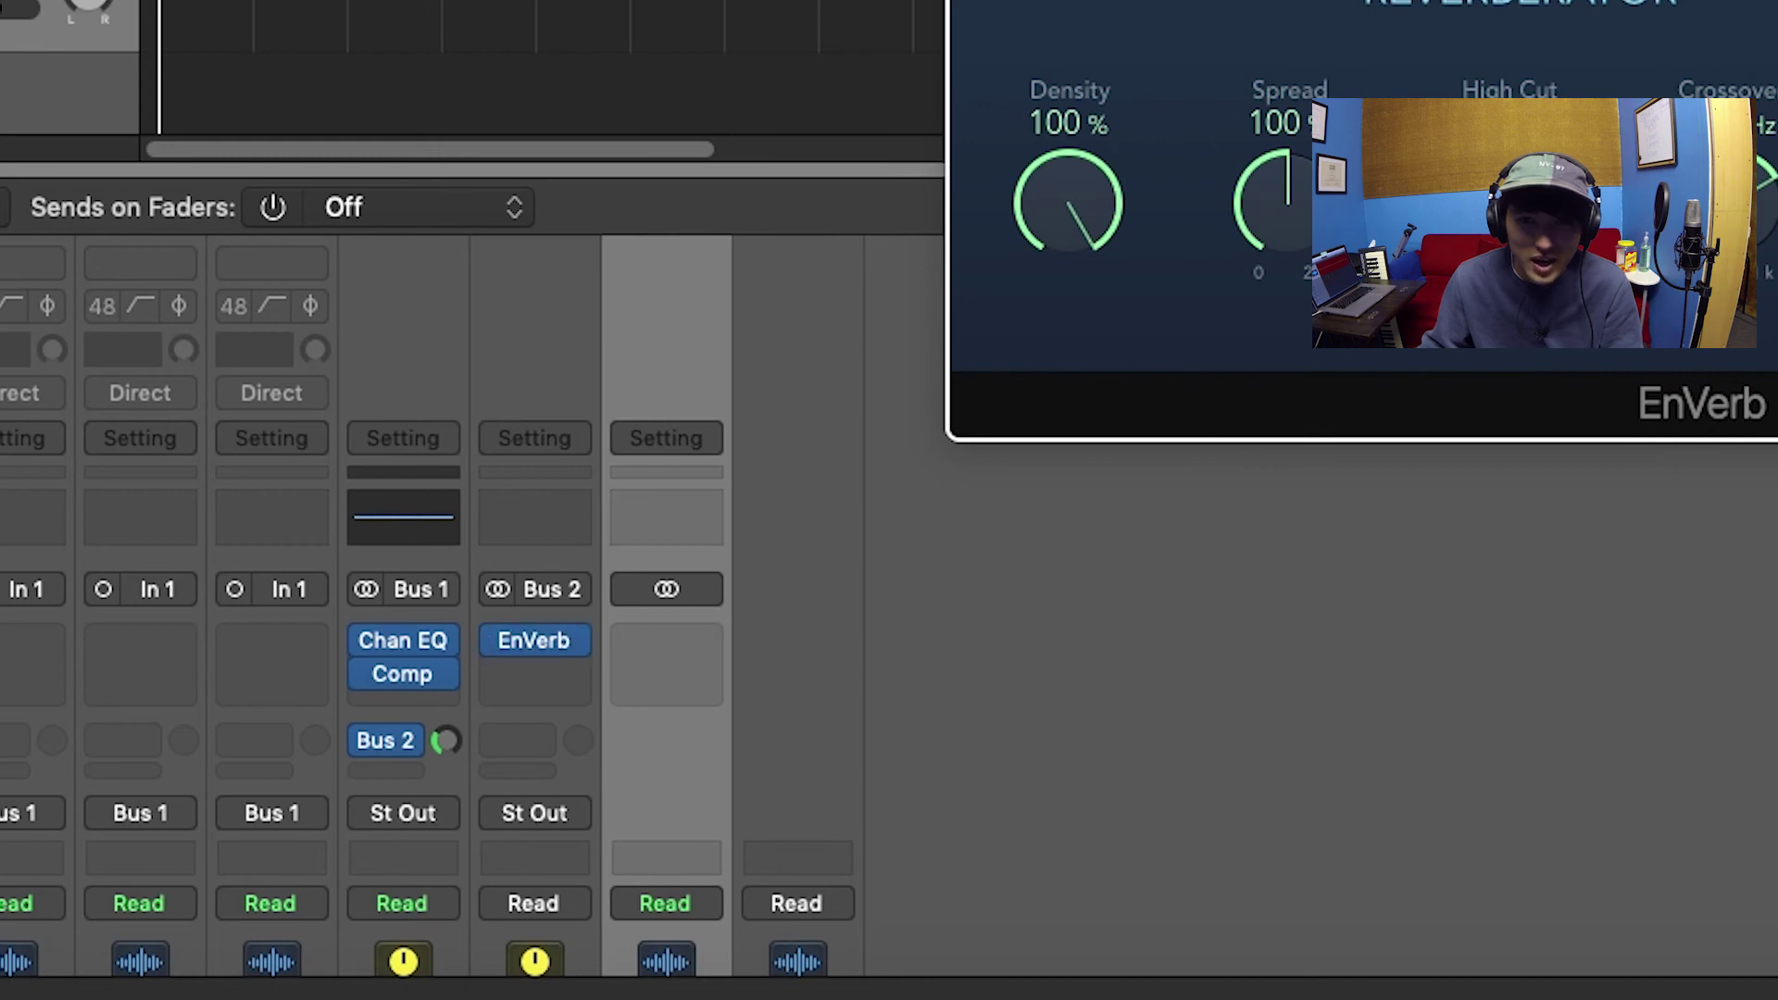
{"action": "key", "text": "super+w"}
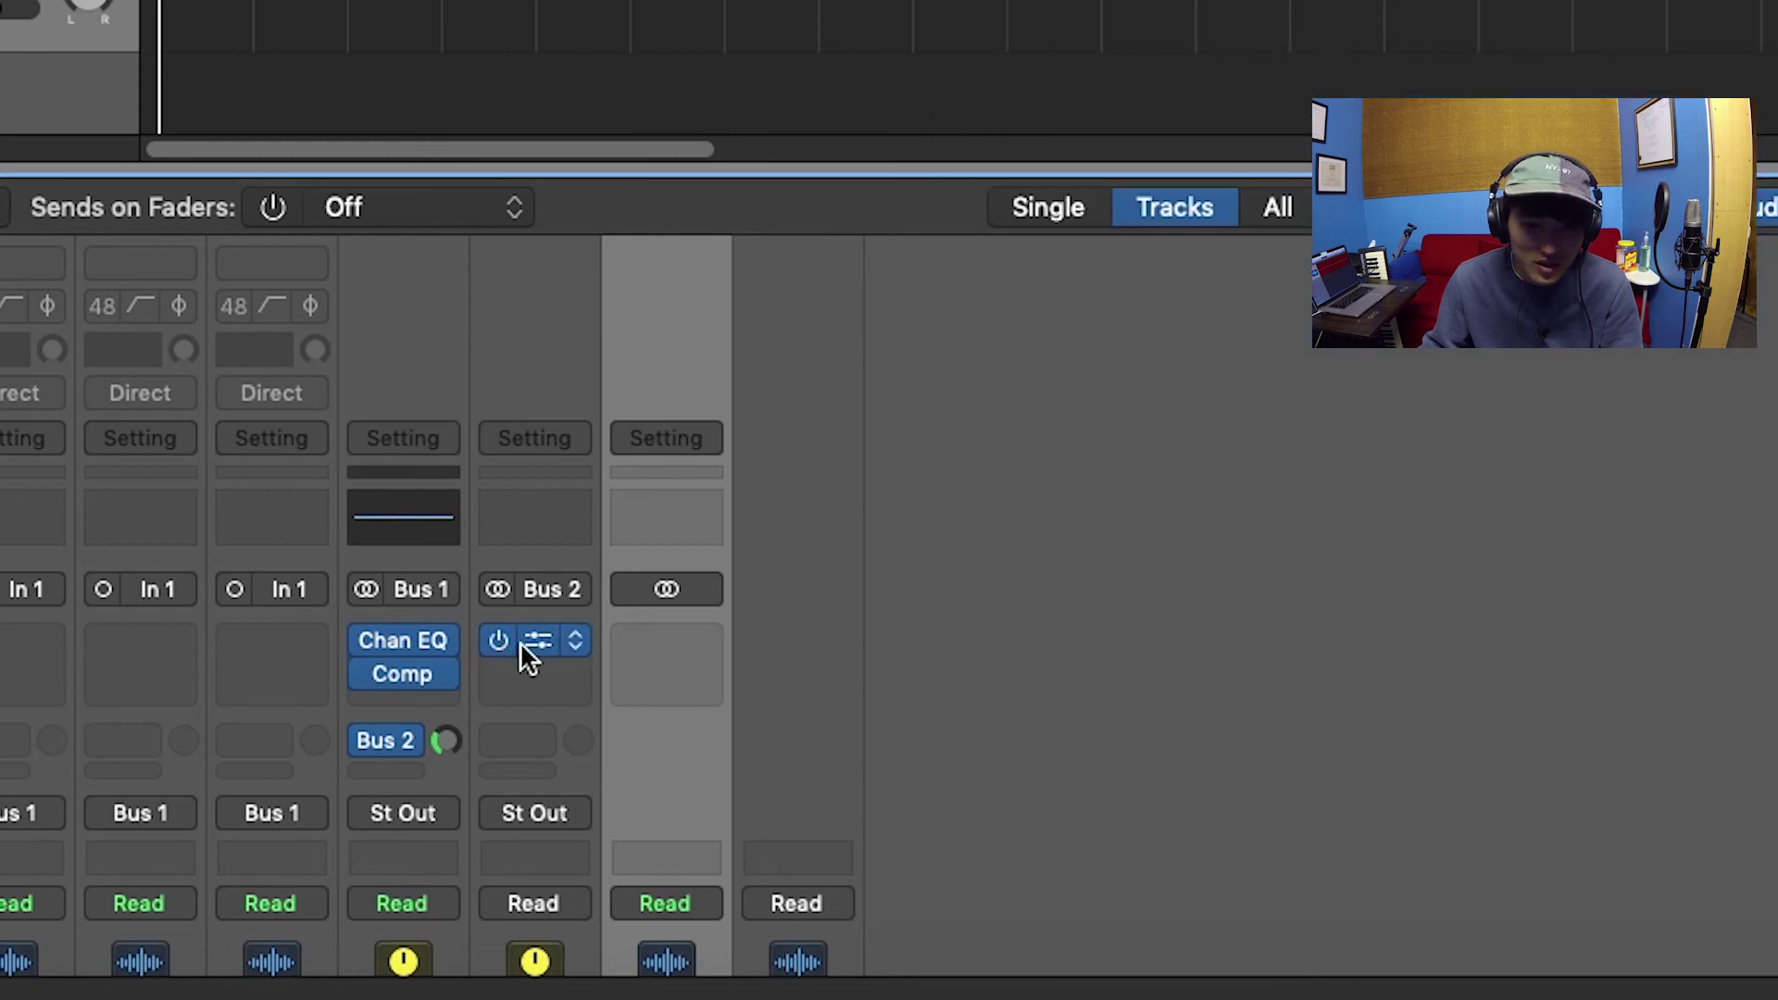
{"action": "left_click", "coordinate": [519, 640]}
{"action": "left_click", "coordinate": [500, 641]}
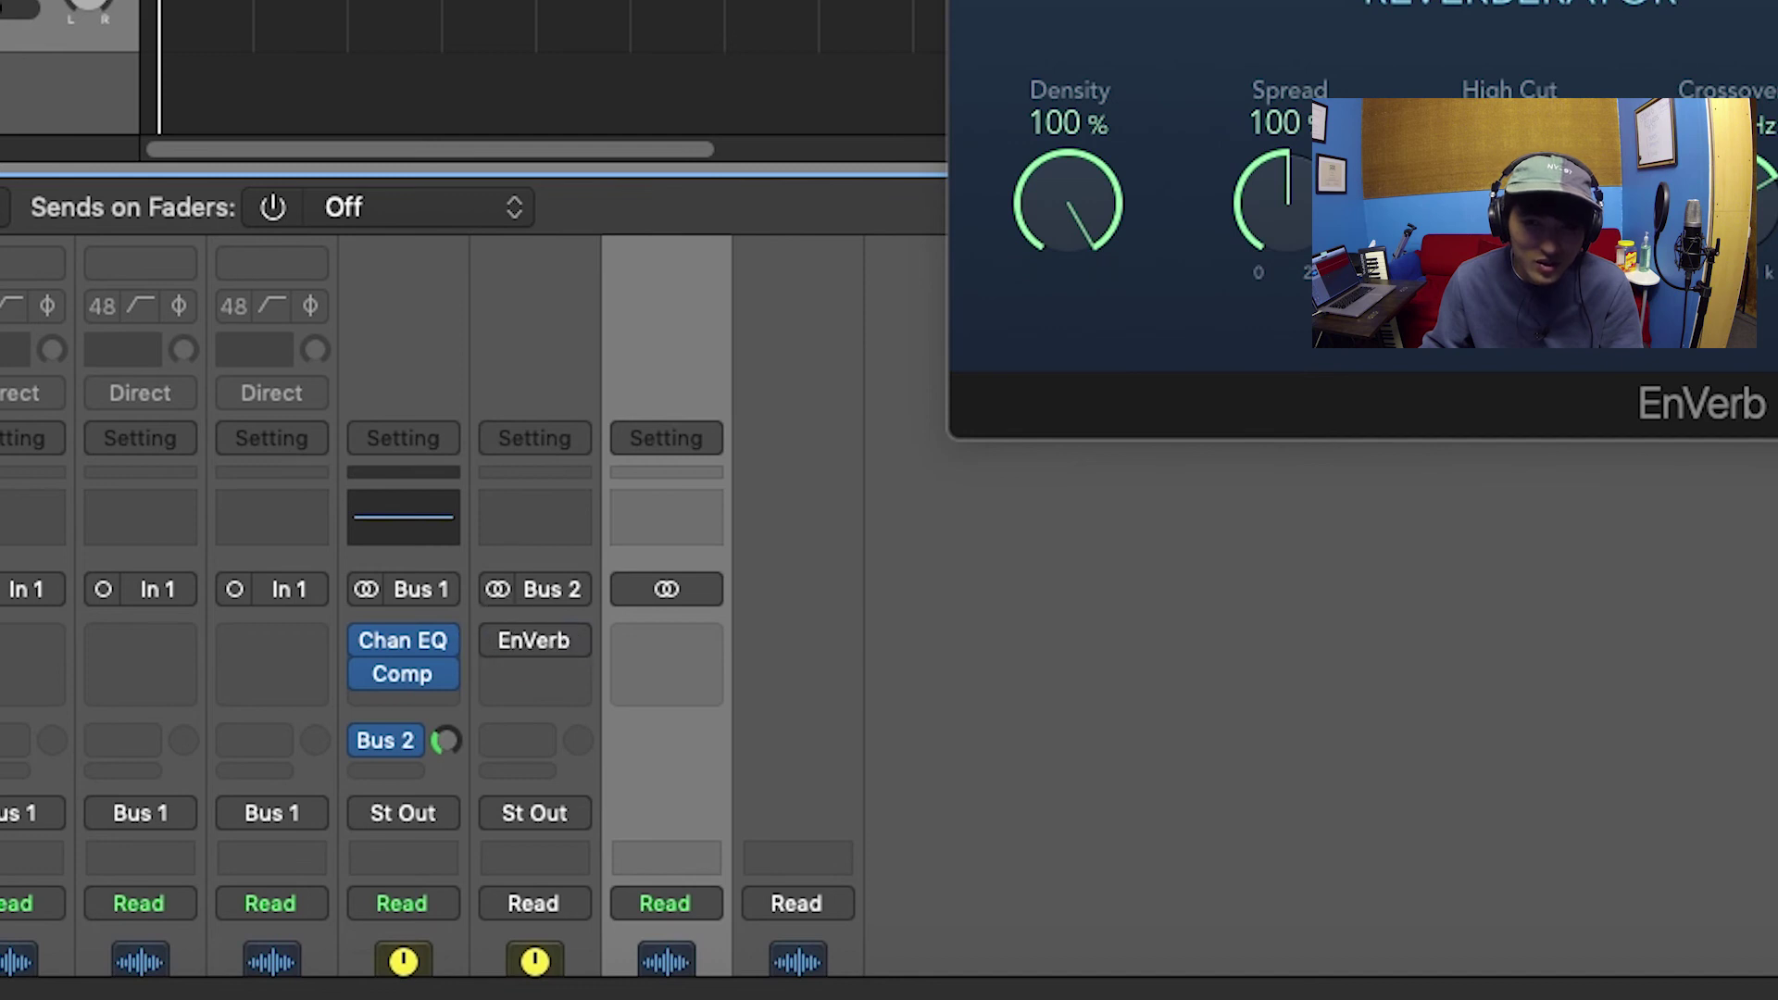
{"action": "key", "text": "super+w"}
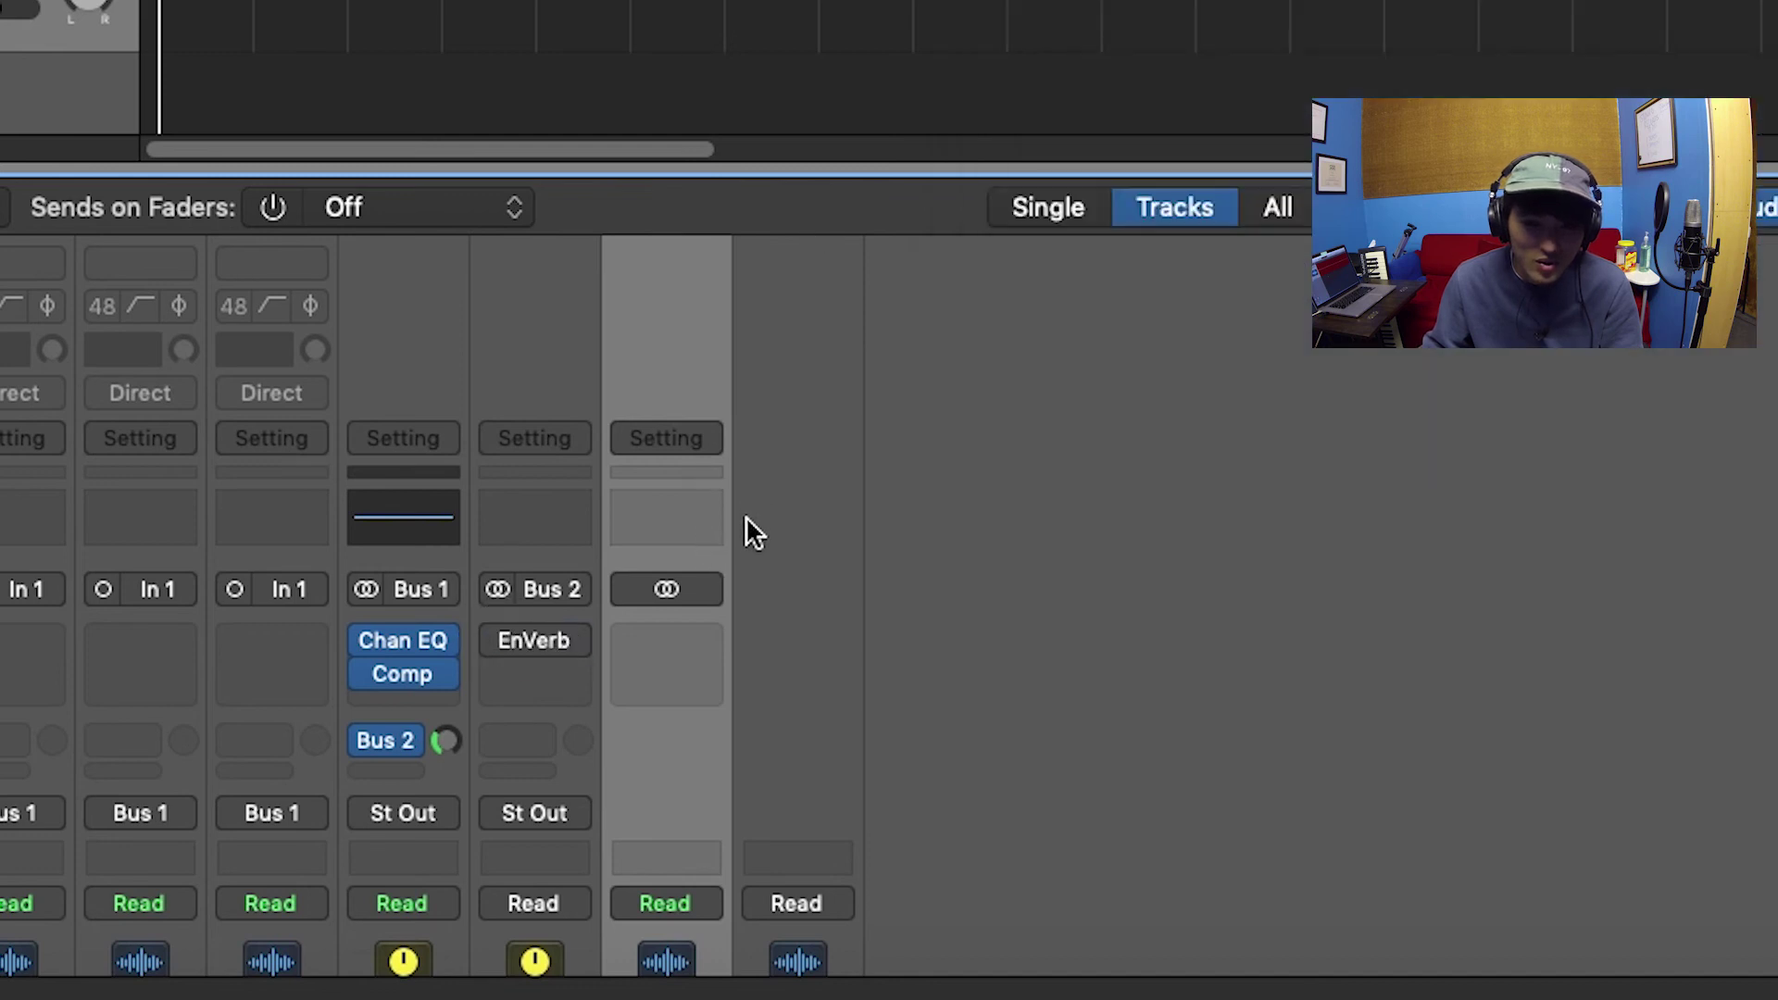
- Insert a stereo Adaptive Limiter in the second audio effect slot of the Stereo Out channel
{"action": "scroll", "coordinate": [740, 528], "scroll_direction": "down", "scroll_amount": 10}
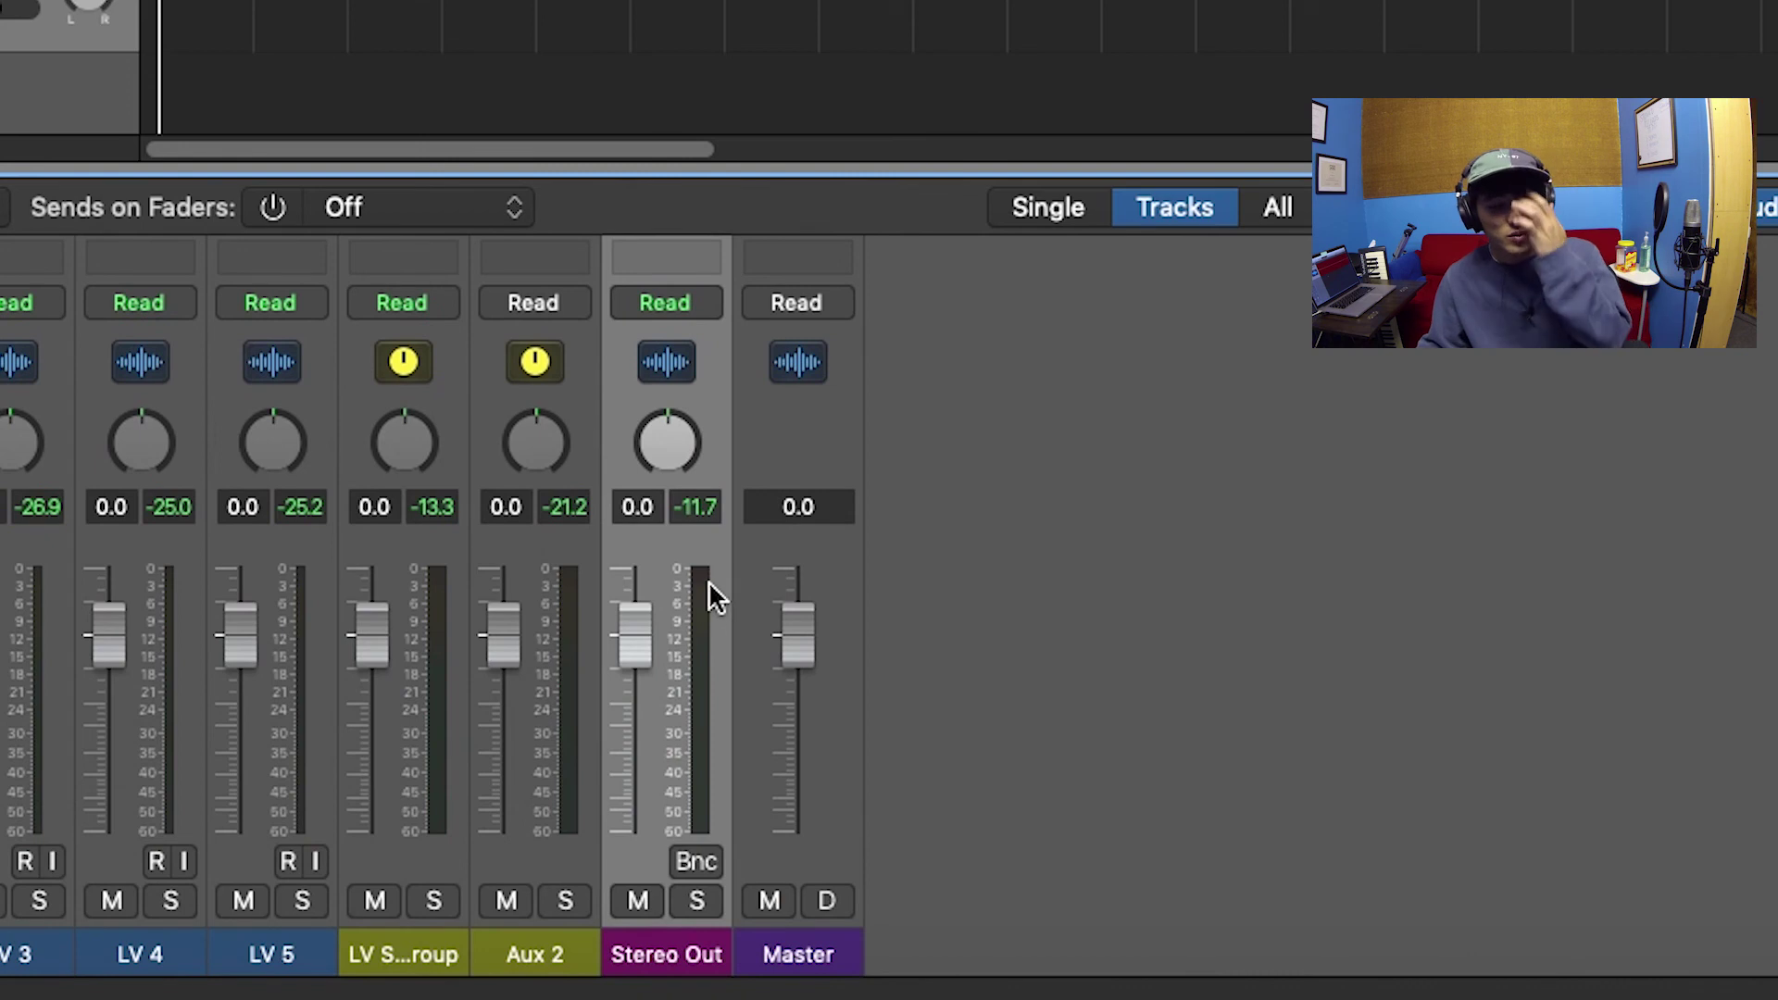
{"action": "scroll", "coordinate": [698, 597], "scroll_direction": "up", "scroll_amount": 10}
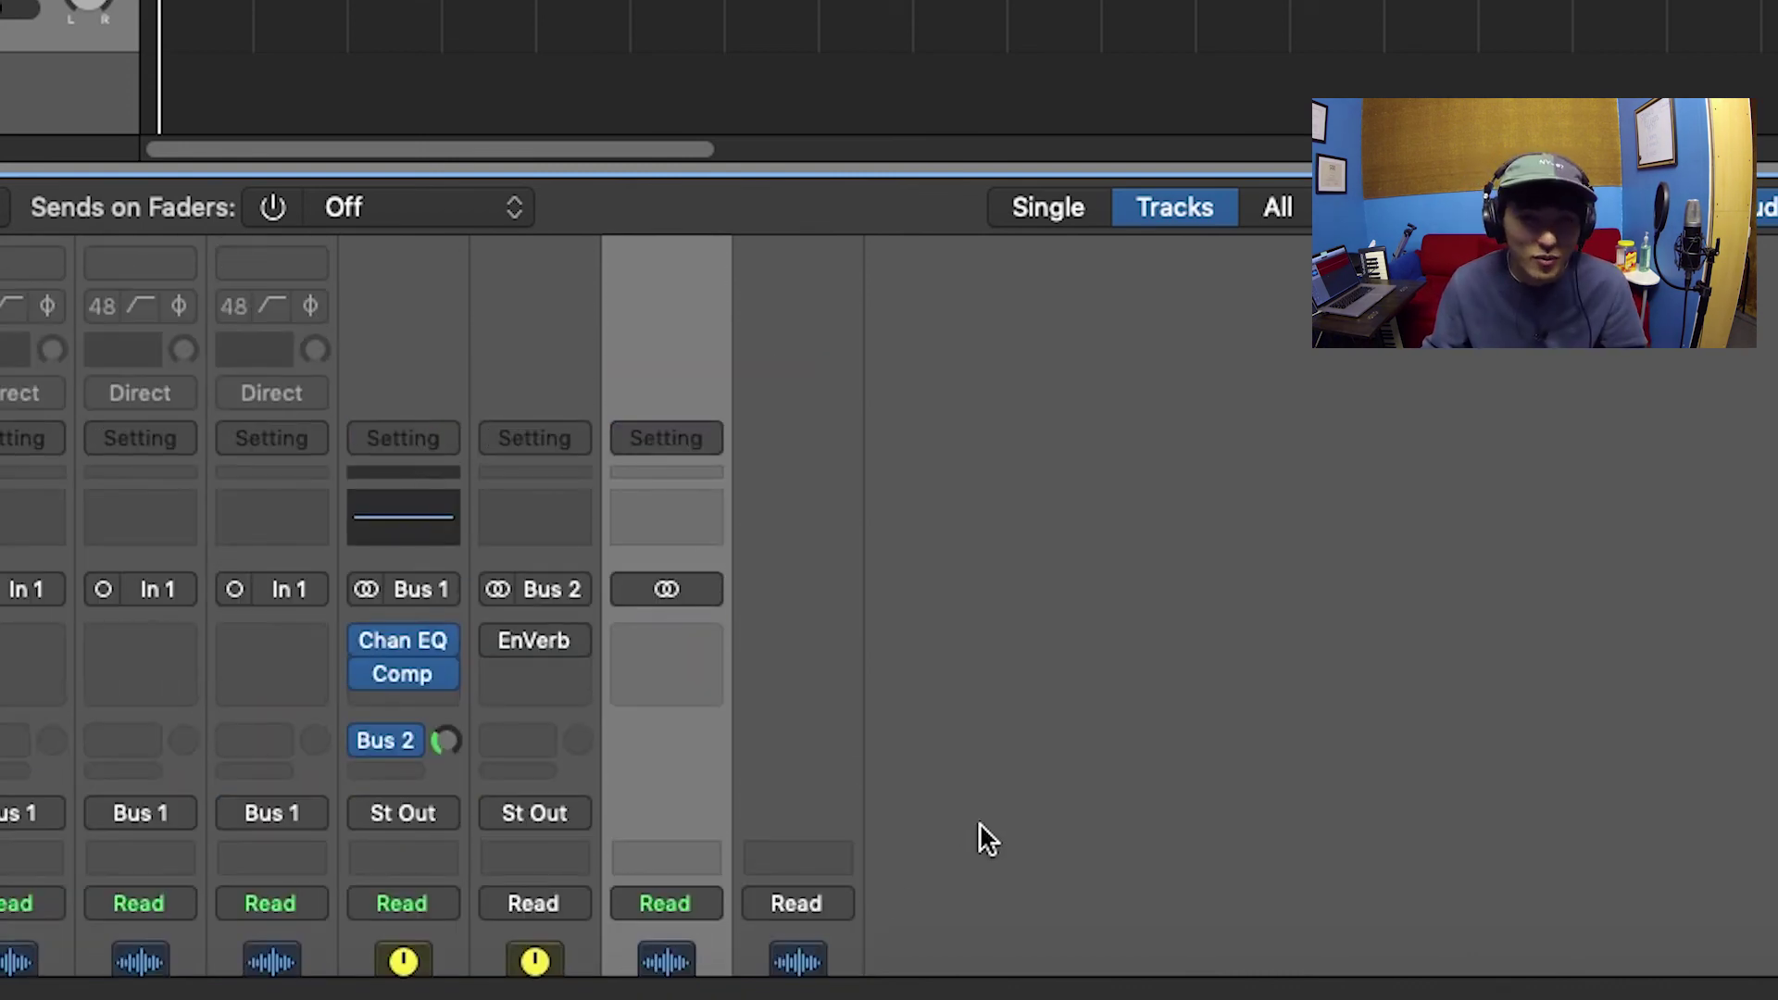
{"action": "left_click", "coordinate": [665, 678]}
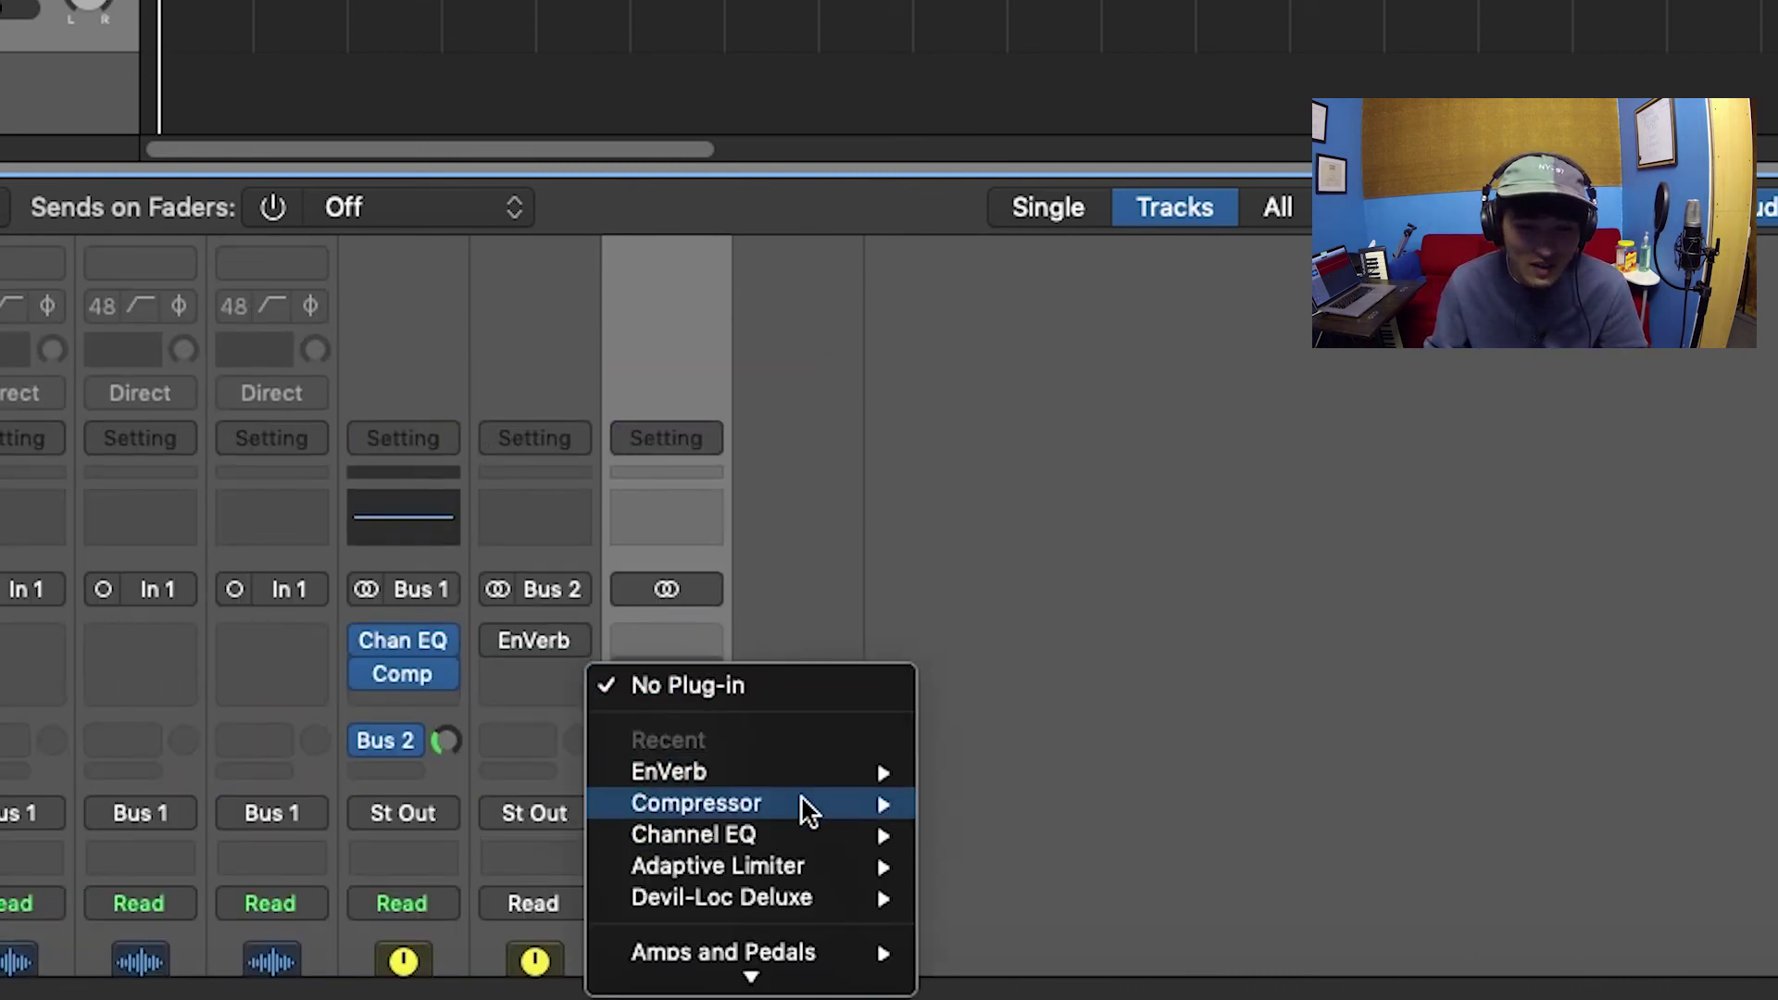
{"action": "mouse_move", "coordinate": [846, 872]}
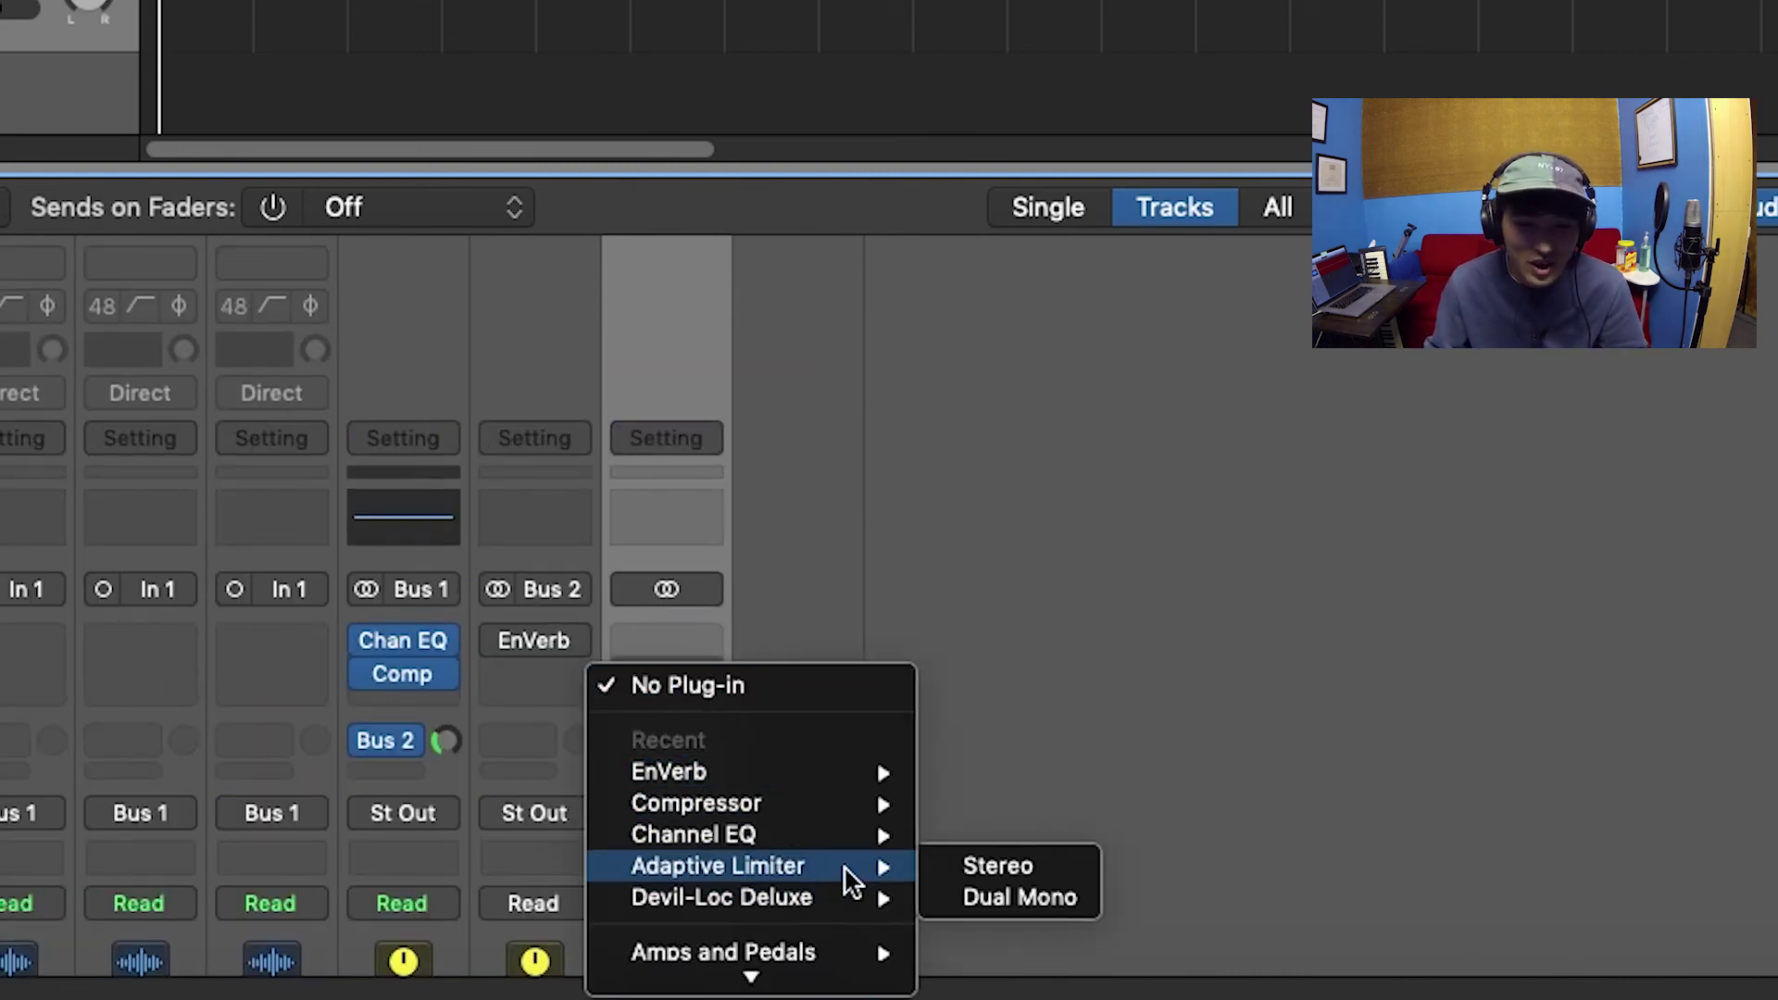
{"action": "left_click", "coordinate": [937, 875]}
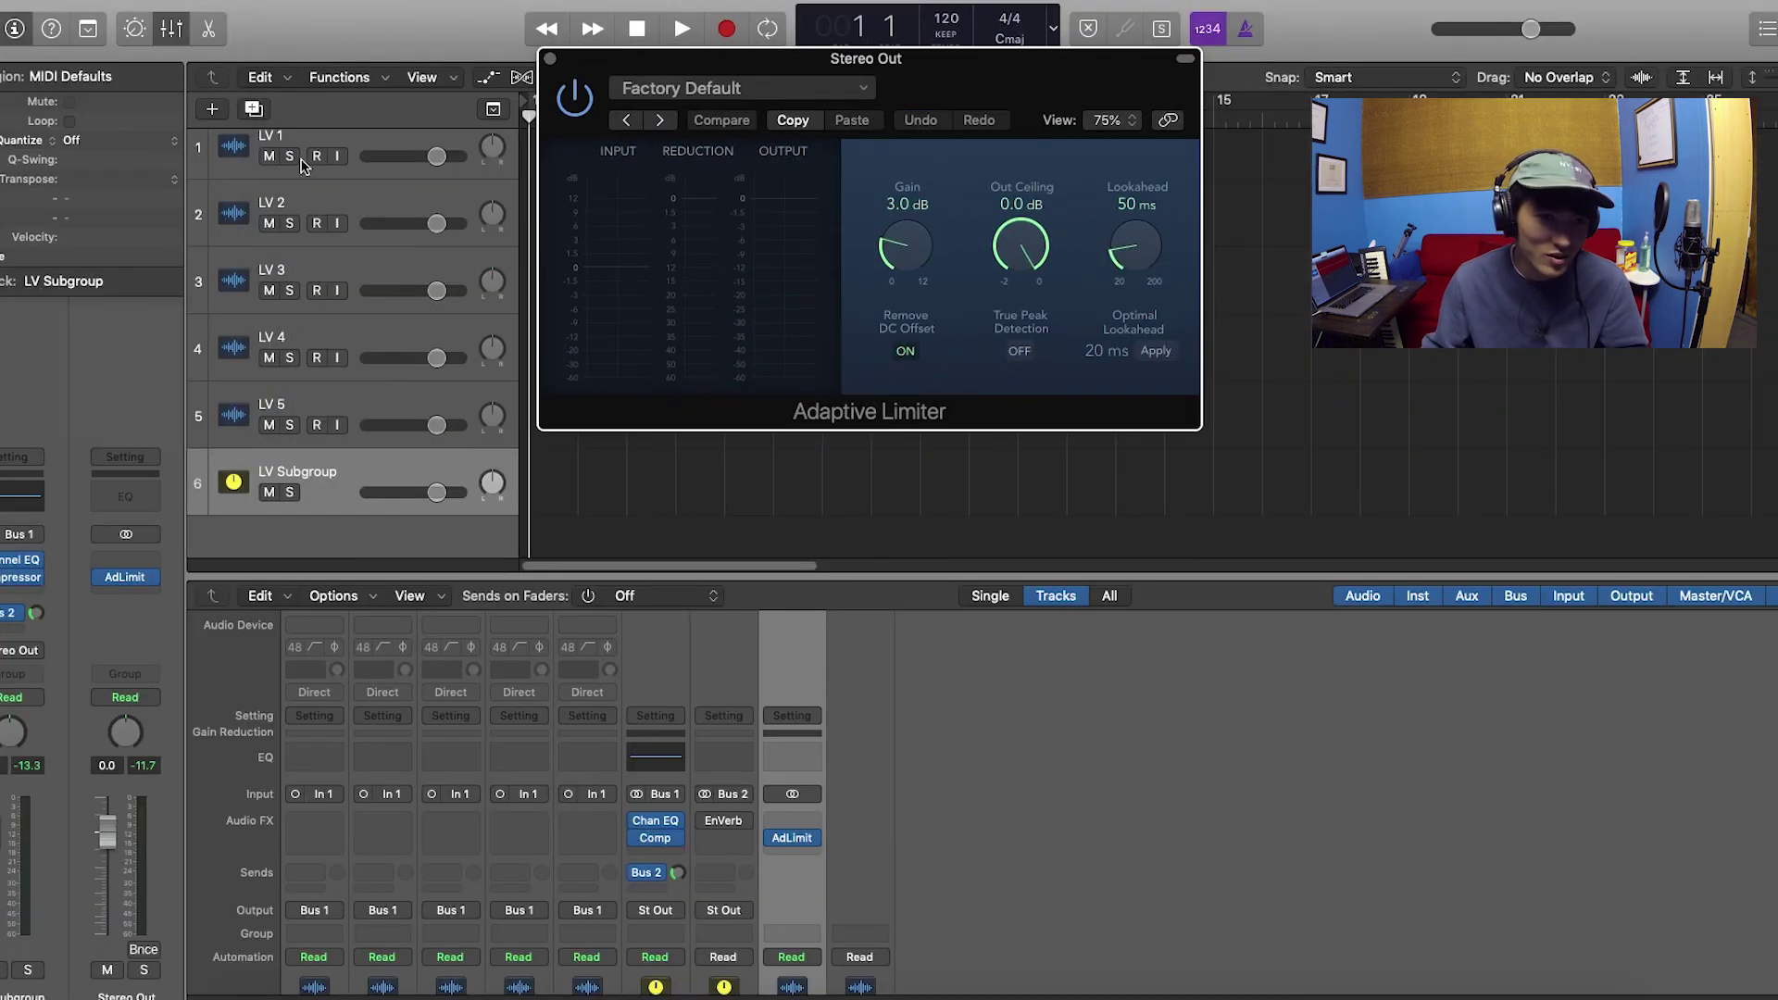
- Monitor LV 1 through the Adaptive Limiter, remove the limiter from Stereo Out, and turn input monitoring off
{"action": "left_click", "coordinate": [339, 160]}
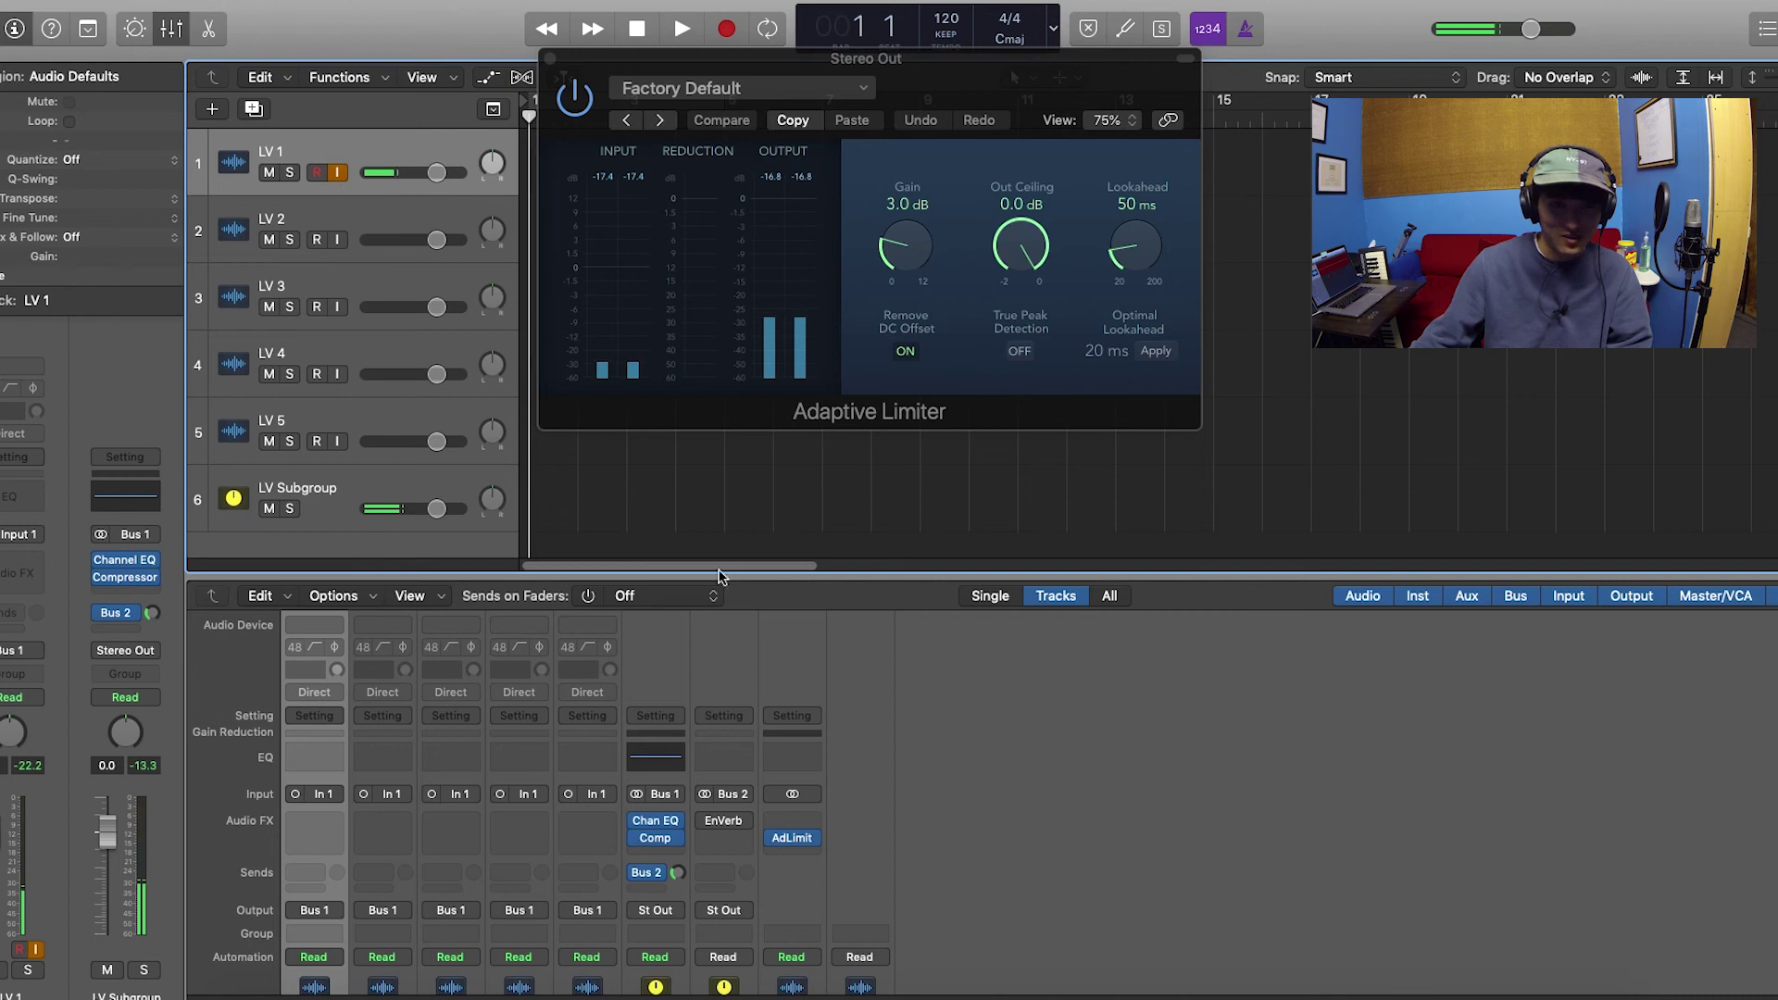
{"action": "left_click", "coordinate": [815, 838]}
{"action": "left_click", "coordinate": [854, 615]}
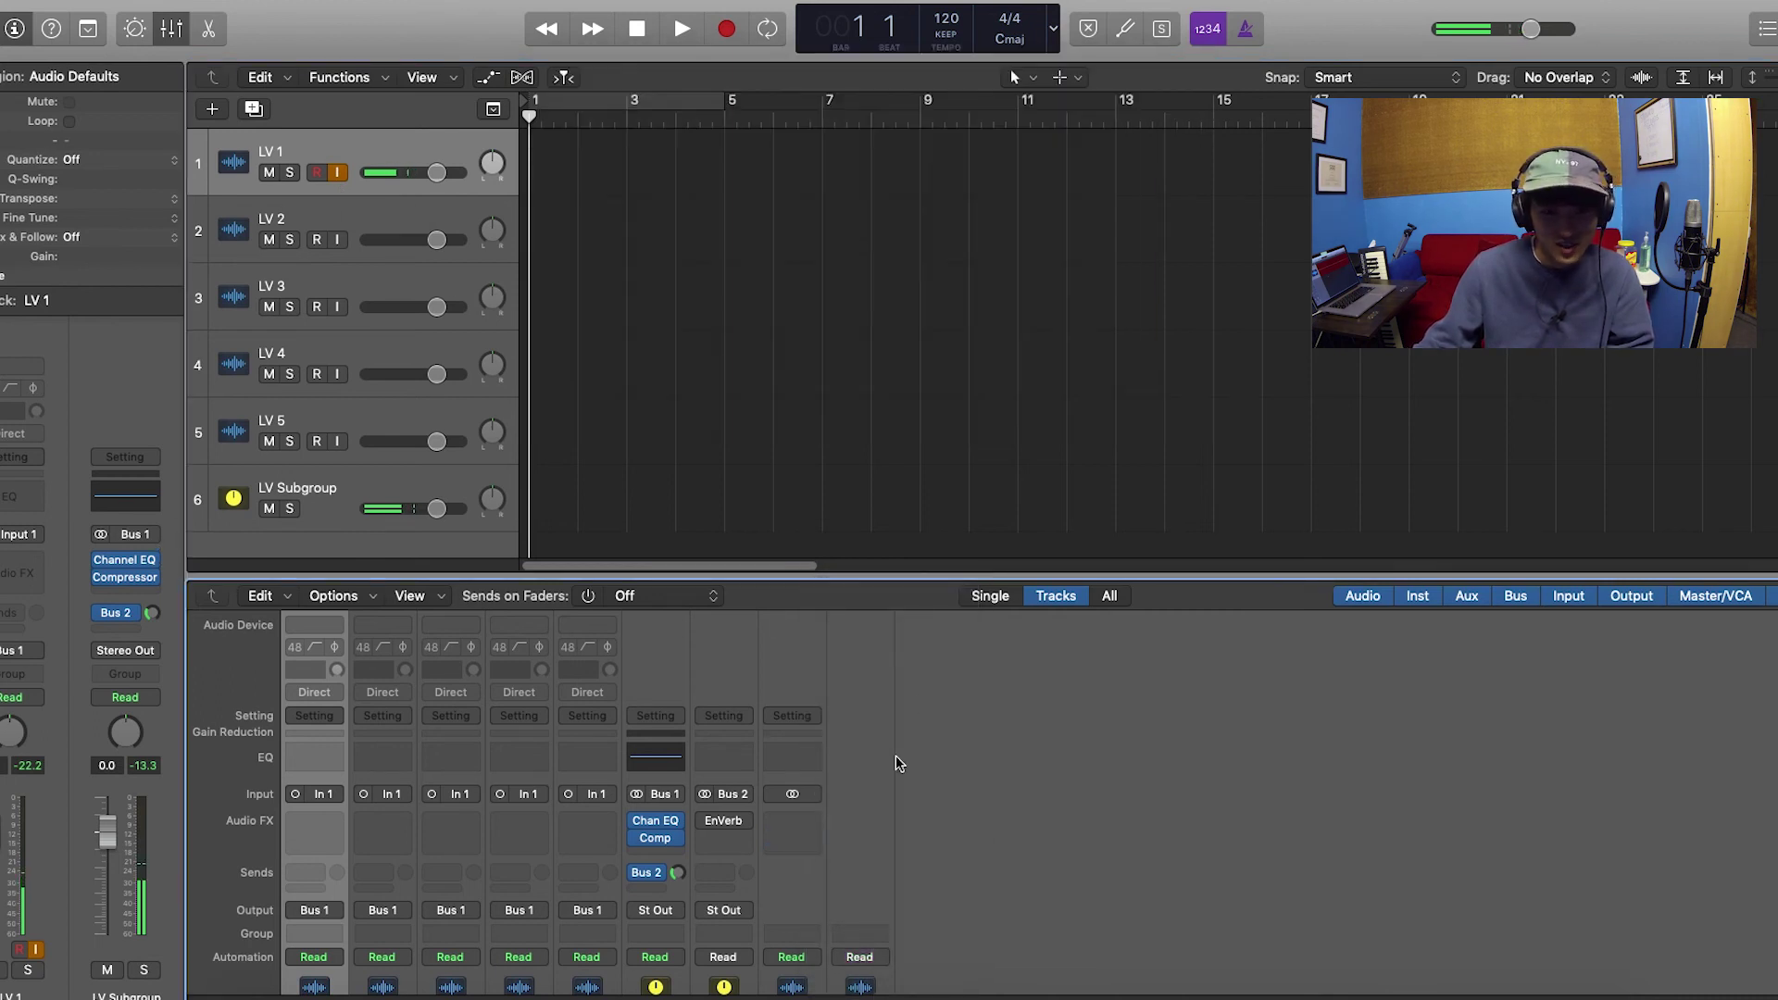
{"action": "left_click", "coordinate": [339, 172]}
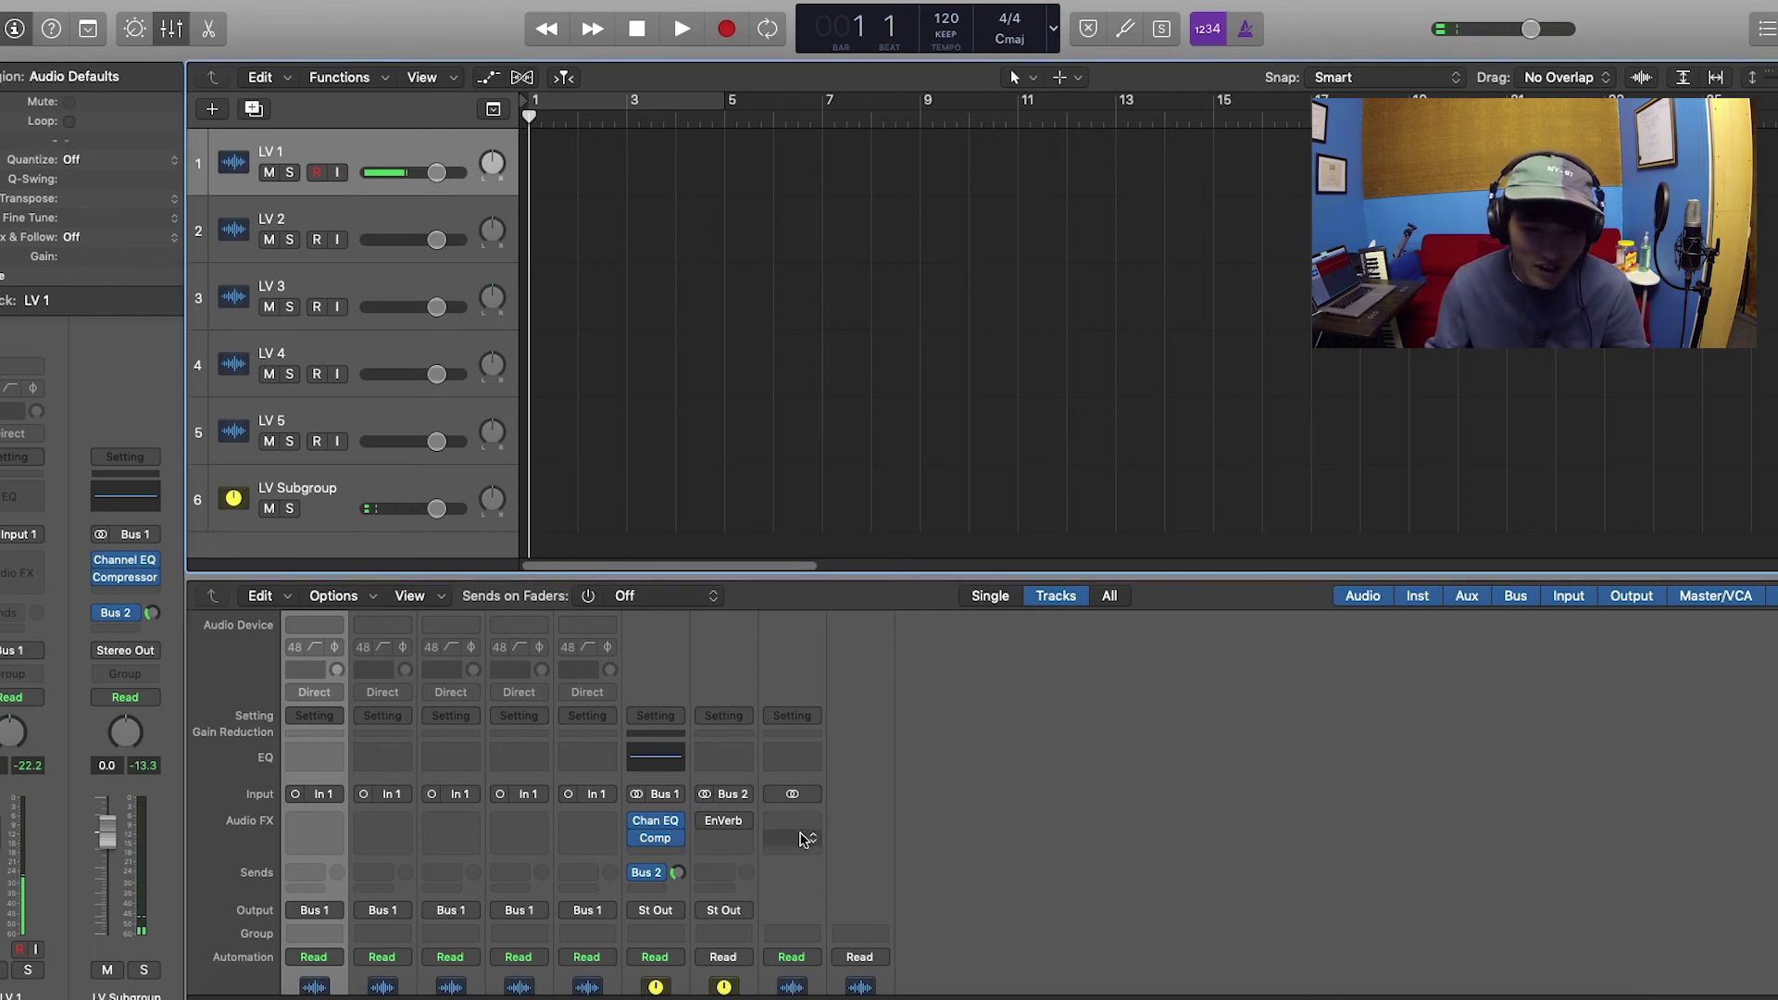
- Select the Stereo Out channel and examine its list of saved user channel strip settings
{"action": "scroll", "coordinate": [813, 821], "scroll_direction": "down", "scroll_amount": 2}
{"action": "scroll", "coordinate": [813, 819], "scroll_direction": "down", "scroll_amount": 3}
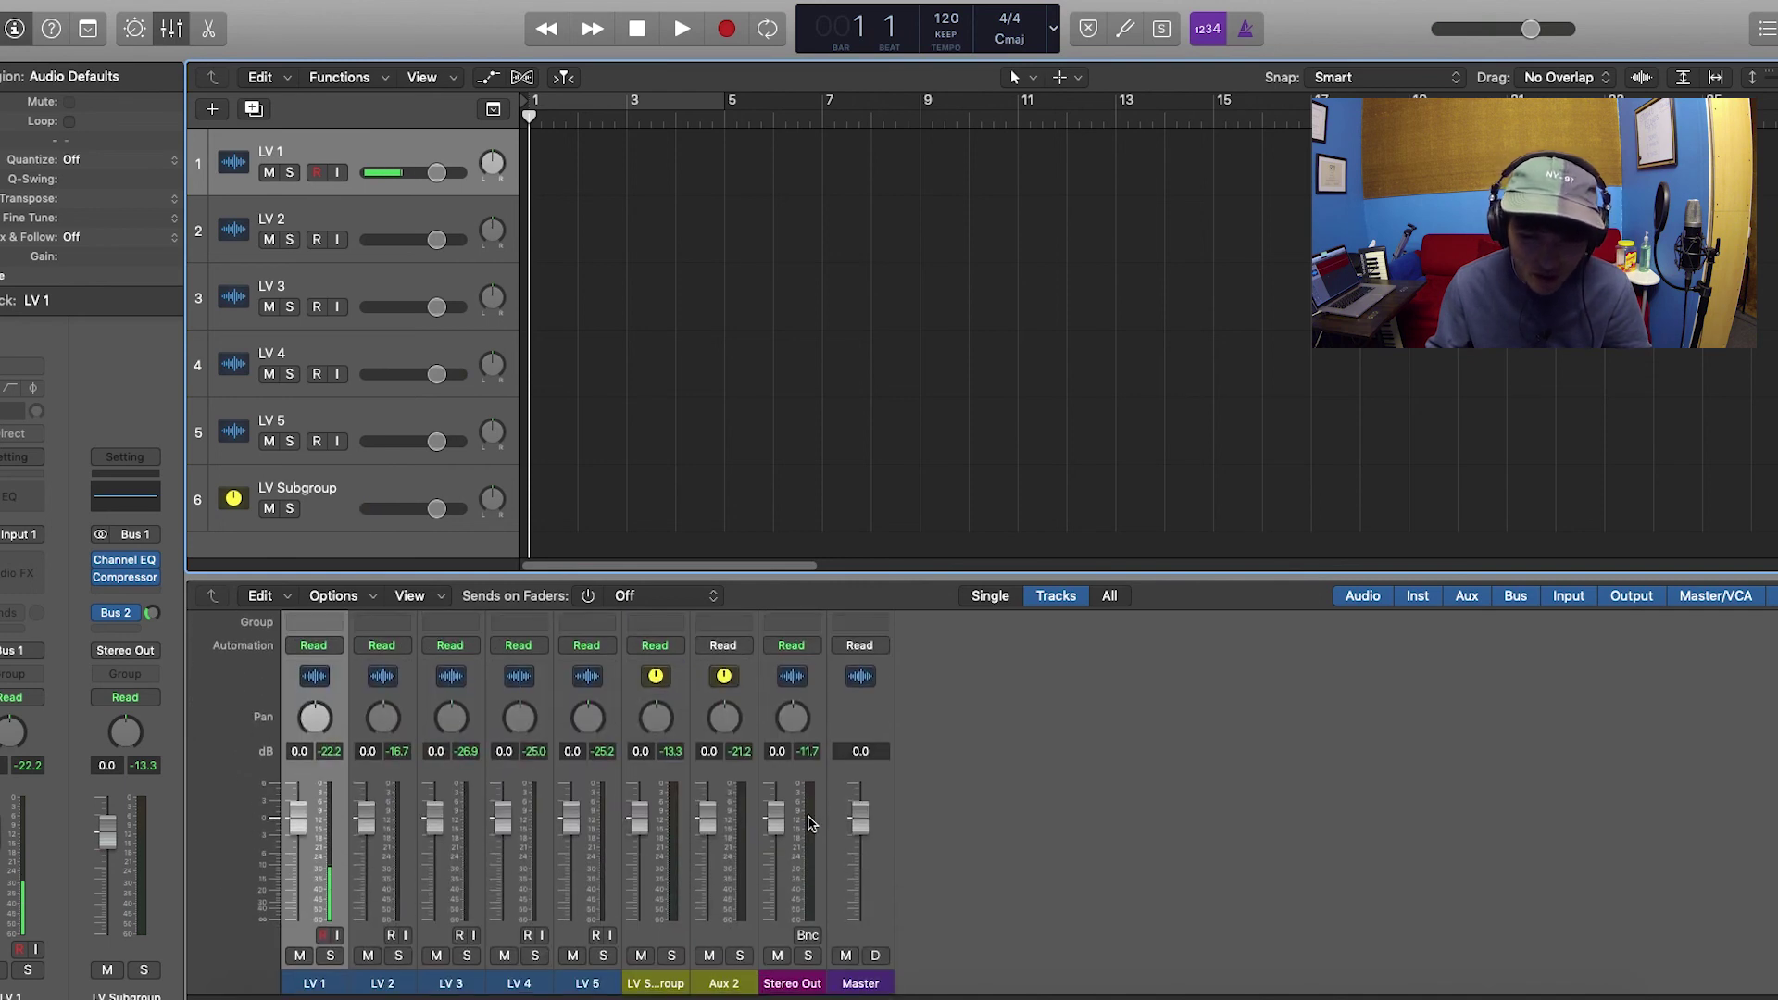
{"action": "scroll", "coordinate": [809, 812], "scroll_direction": "up", "scroll_amount": 5}
{"action": "scroll", "coordinate": [808, 746], "scroll_direction": "down", "scroll_amount": 7}
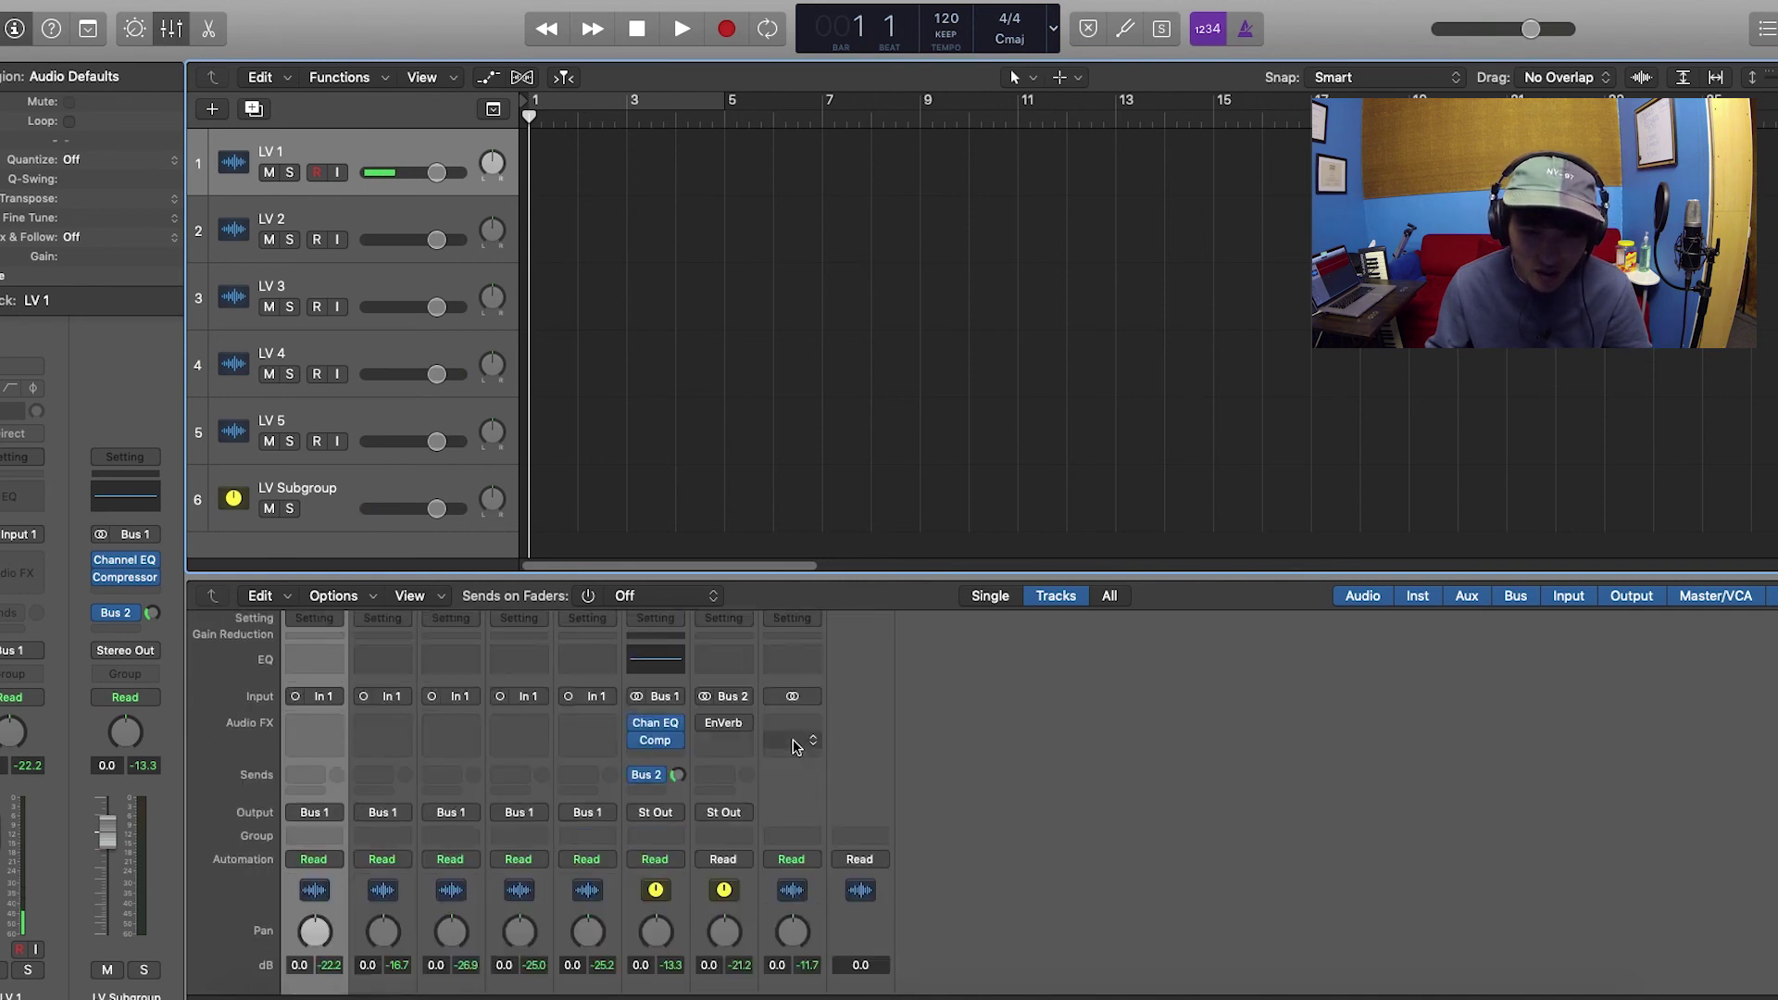
{"action": "left_click", "coordinate": [819, 987]}
{"action": "scroll", "coordinate": [776, 718], "scroll_direction": "up", "scroll_amount": 7}
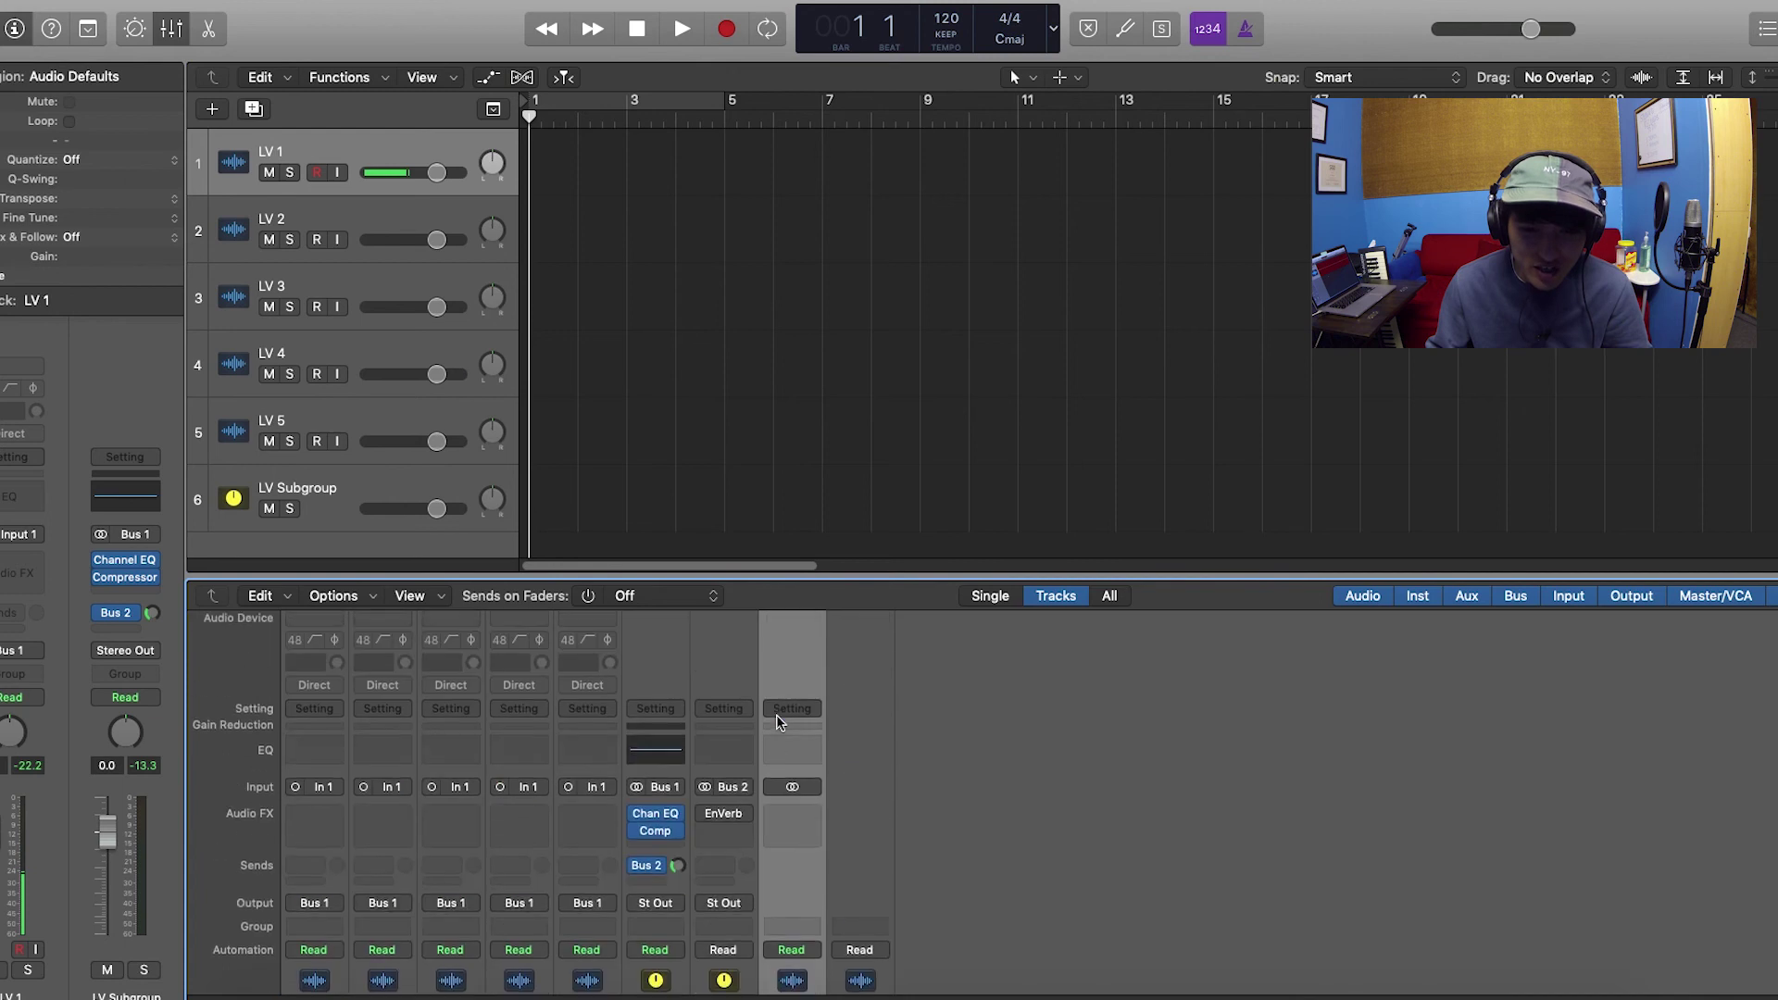
{"action": "left_click", "coordinate": [778, 719]}
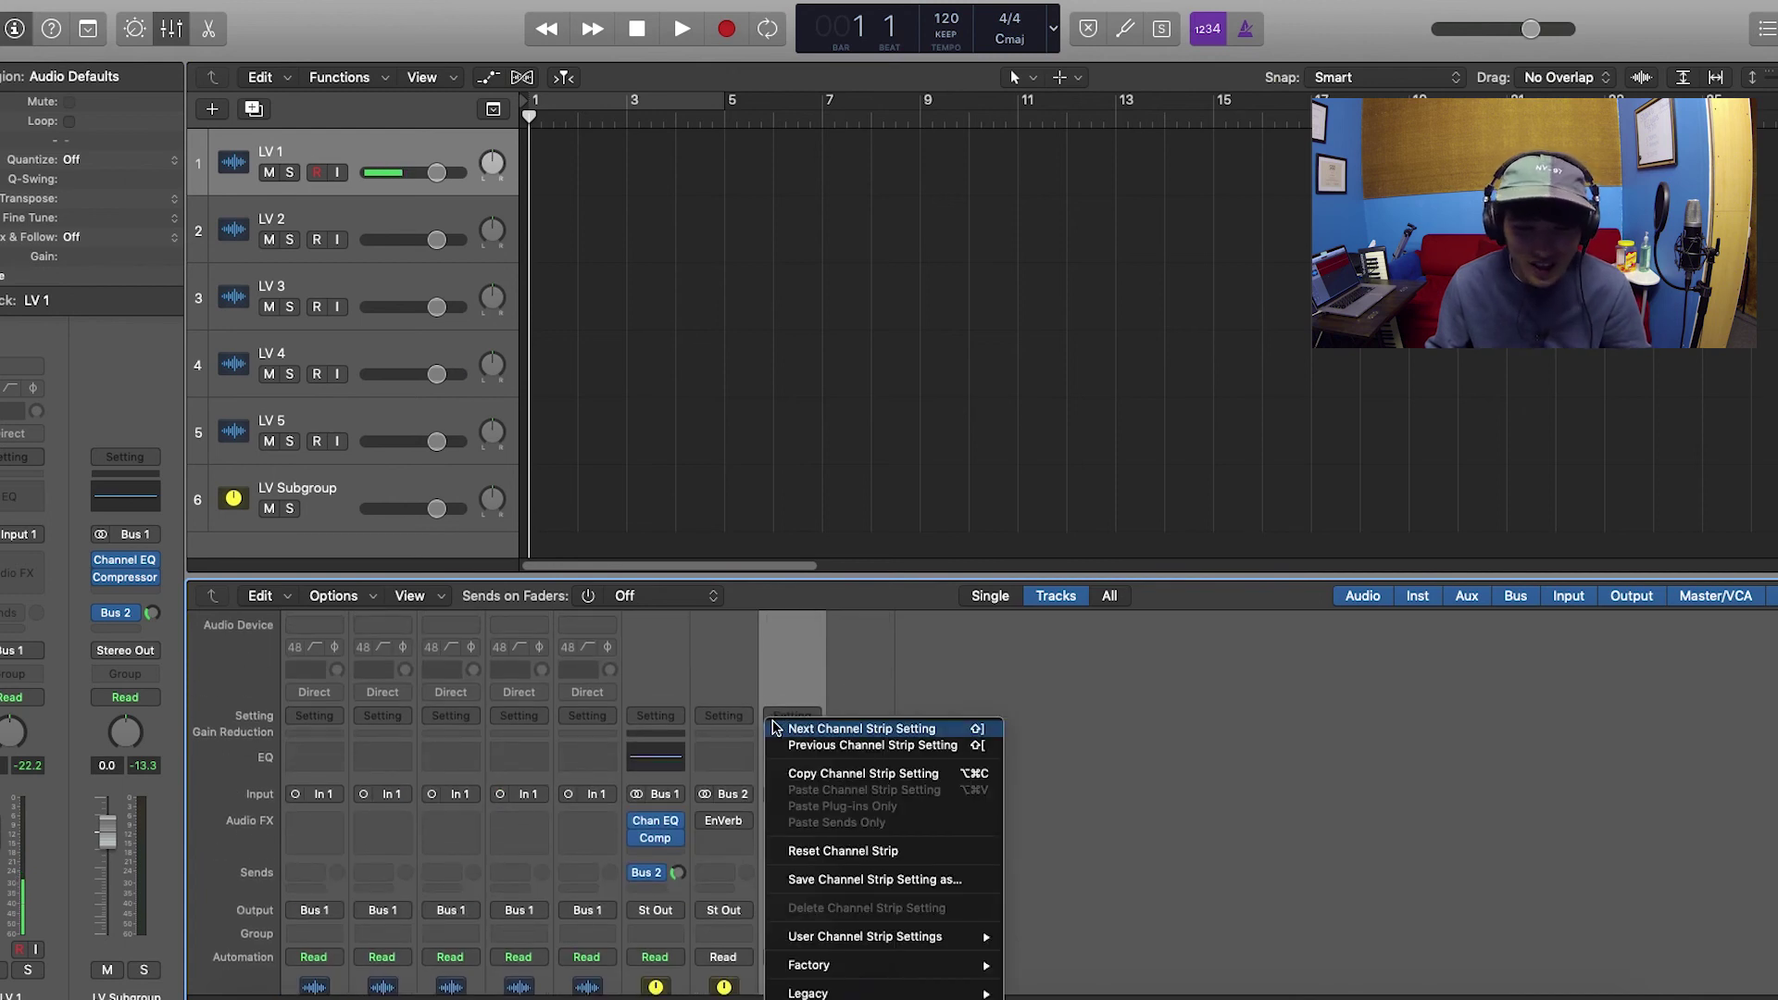
{"action": "mouse_move", "coordinate": [1006, 938]}
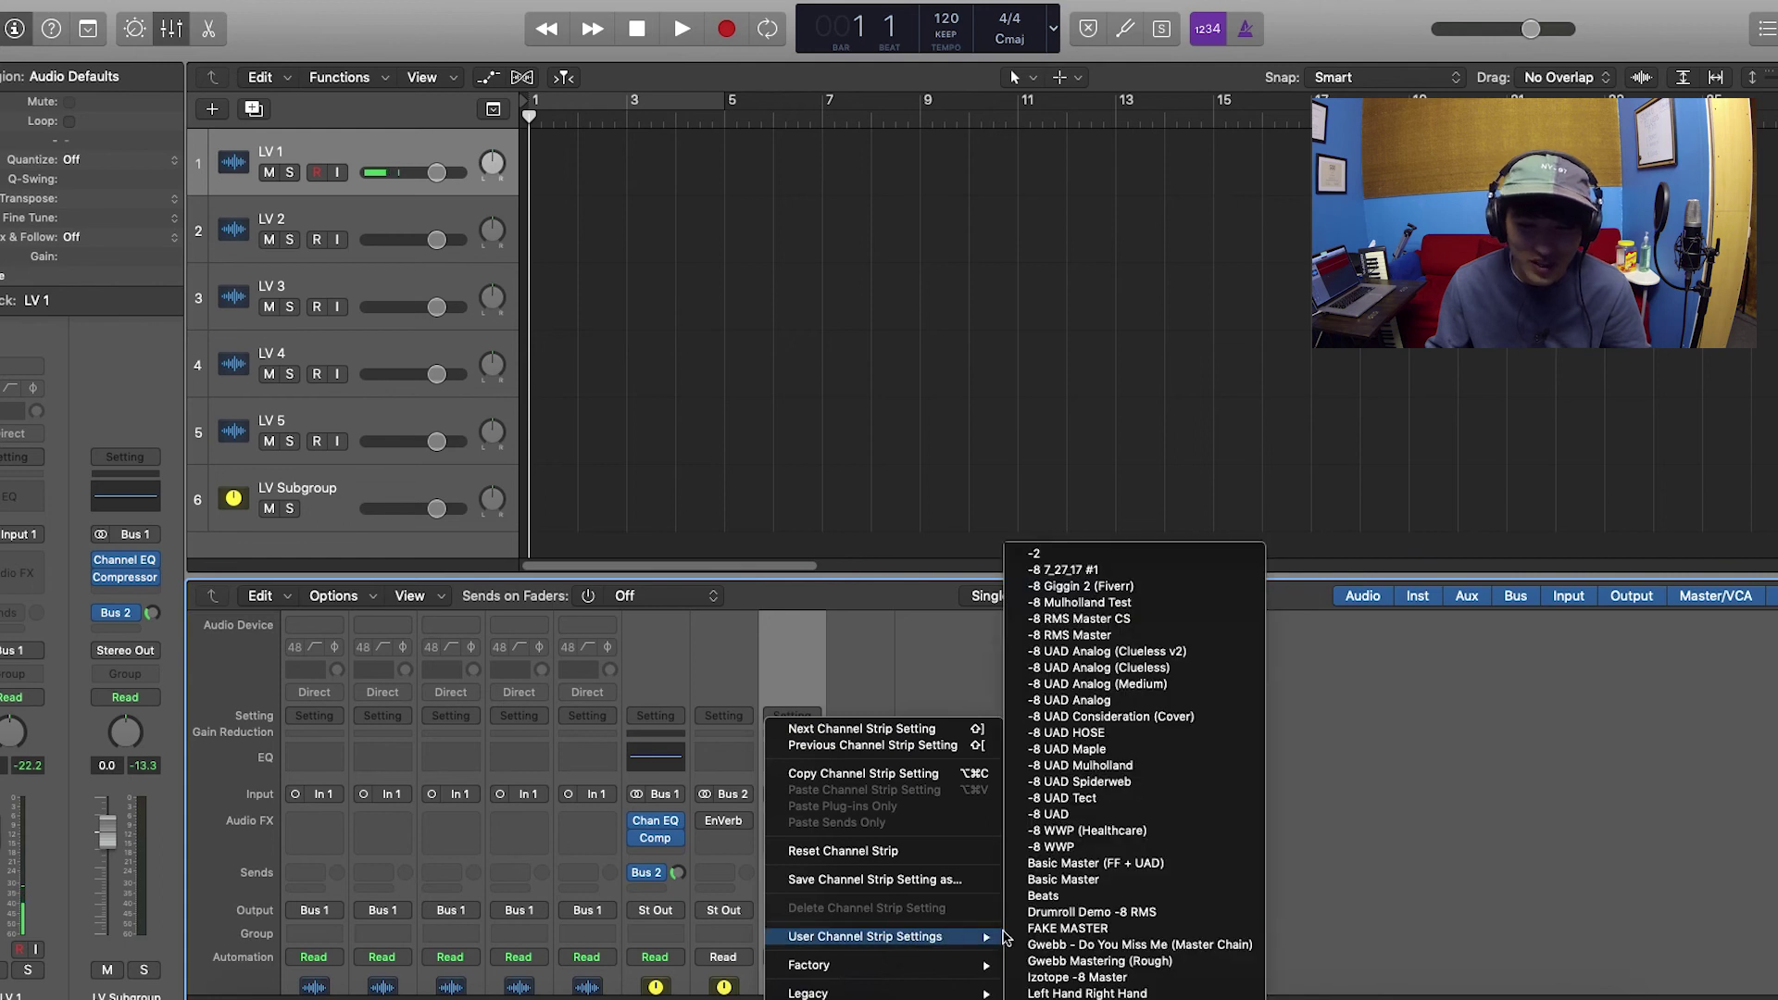
{"action": "left_click", "coordinate": [789, 875]}
- Insert a stereo Adaptive Limiter in the second slot of Stereo Out and set its gain to 3.4 dB
{"action": "left_click", "coordinate": [792, 824]}
{"action": "mouse_move", "coordinate": [900, 891]}
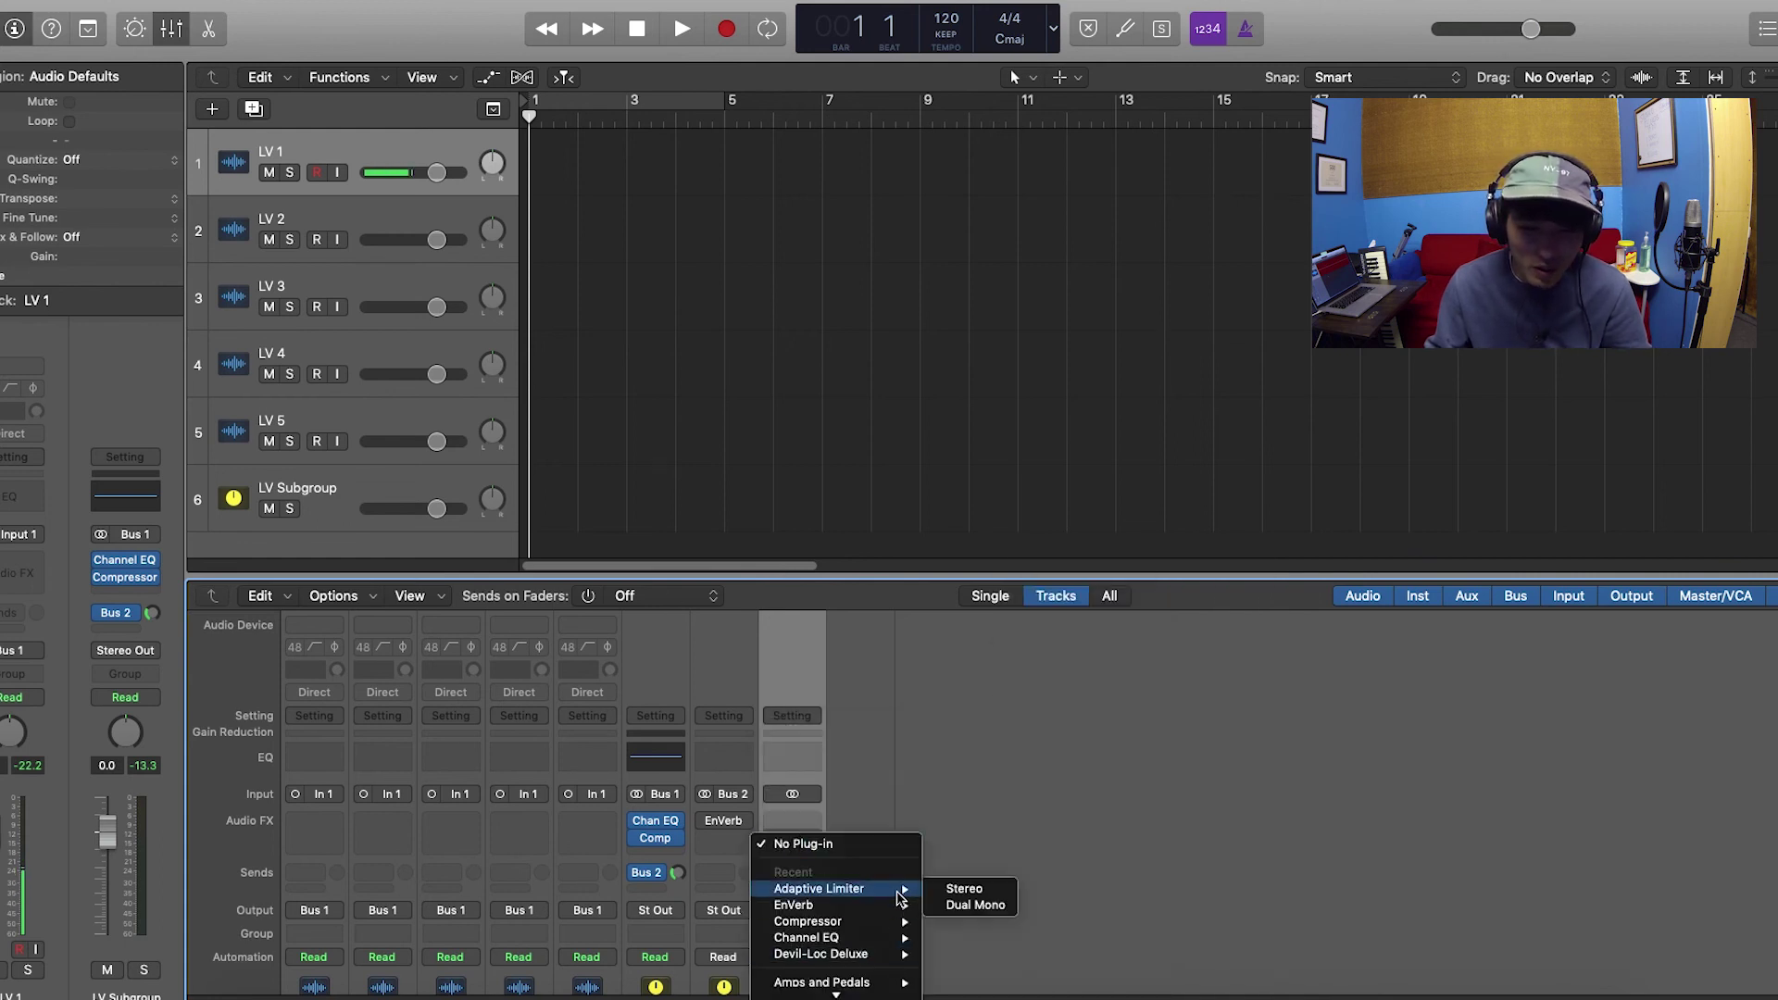
{"action": "left_click", "coordinate": [949, 892]}
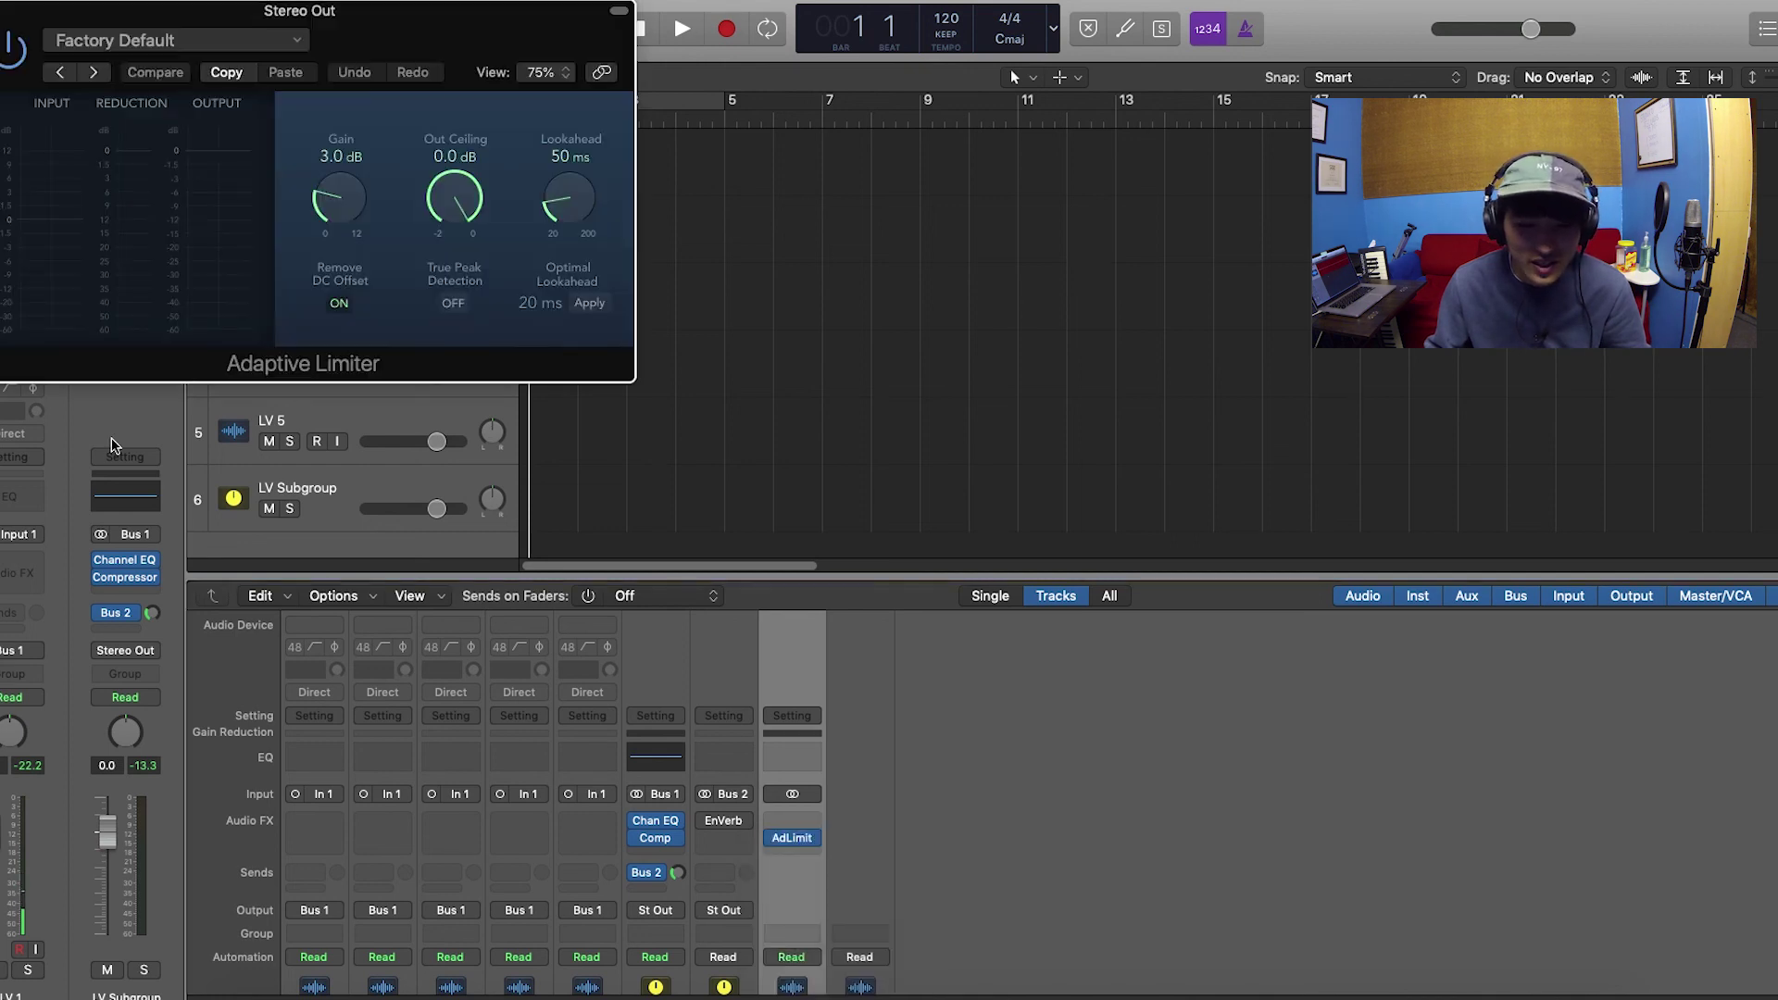
{"action": "left_click_drag", "start_coordinate": [336, 166], "coordinate": [336, 159]}
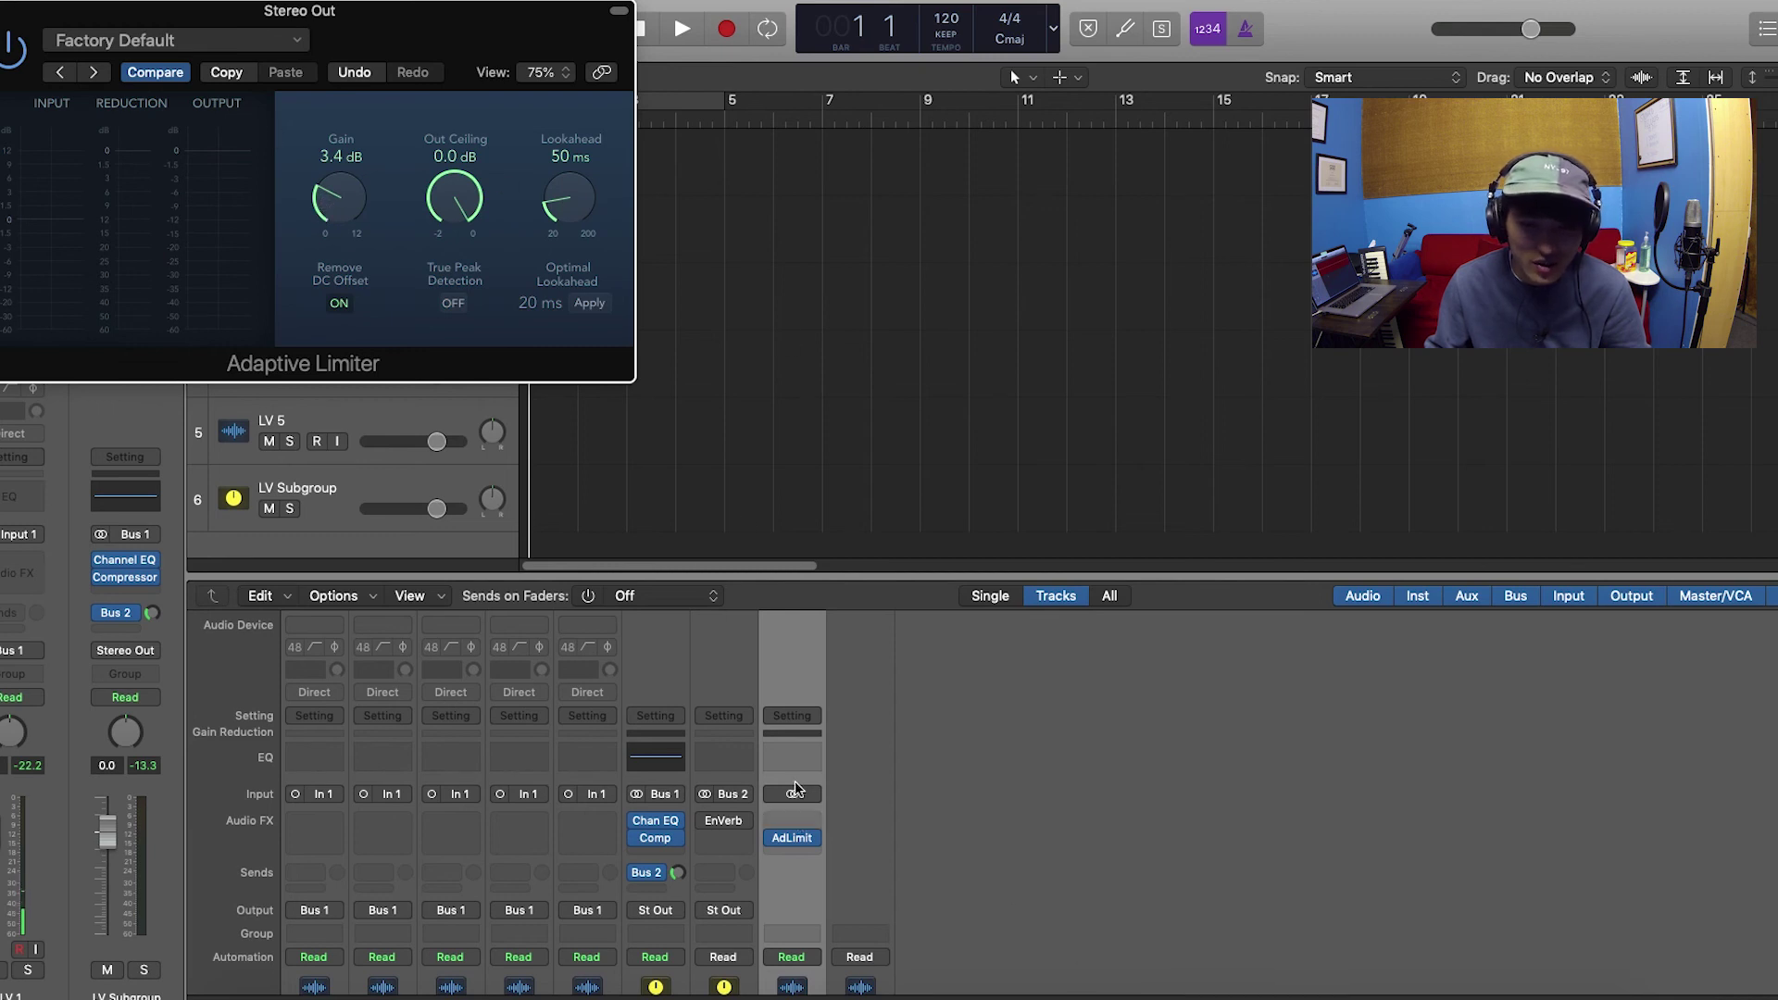
- Add a Channel EQ above the Adaptive Limiter on the Stereo Out channel
{"action": "left_click", "coordinate": [801, 822]}
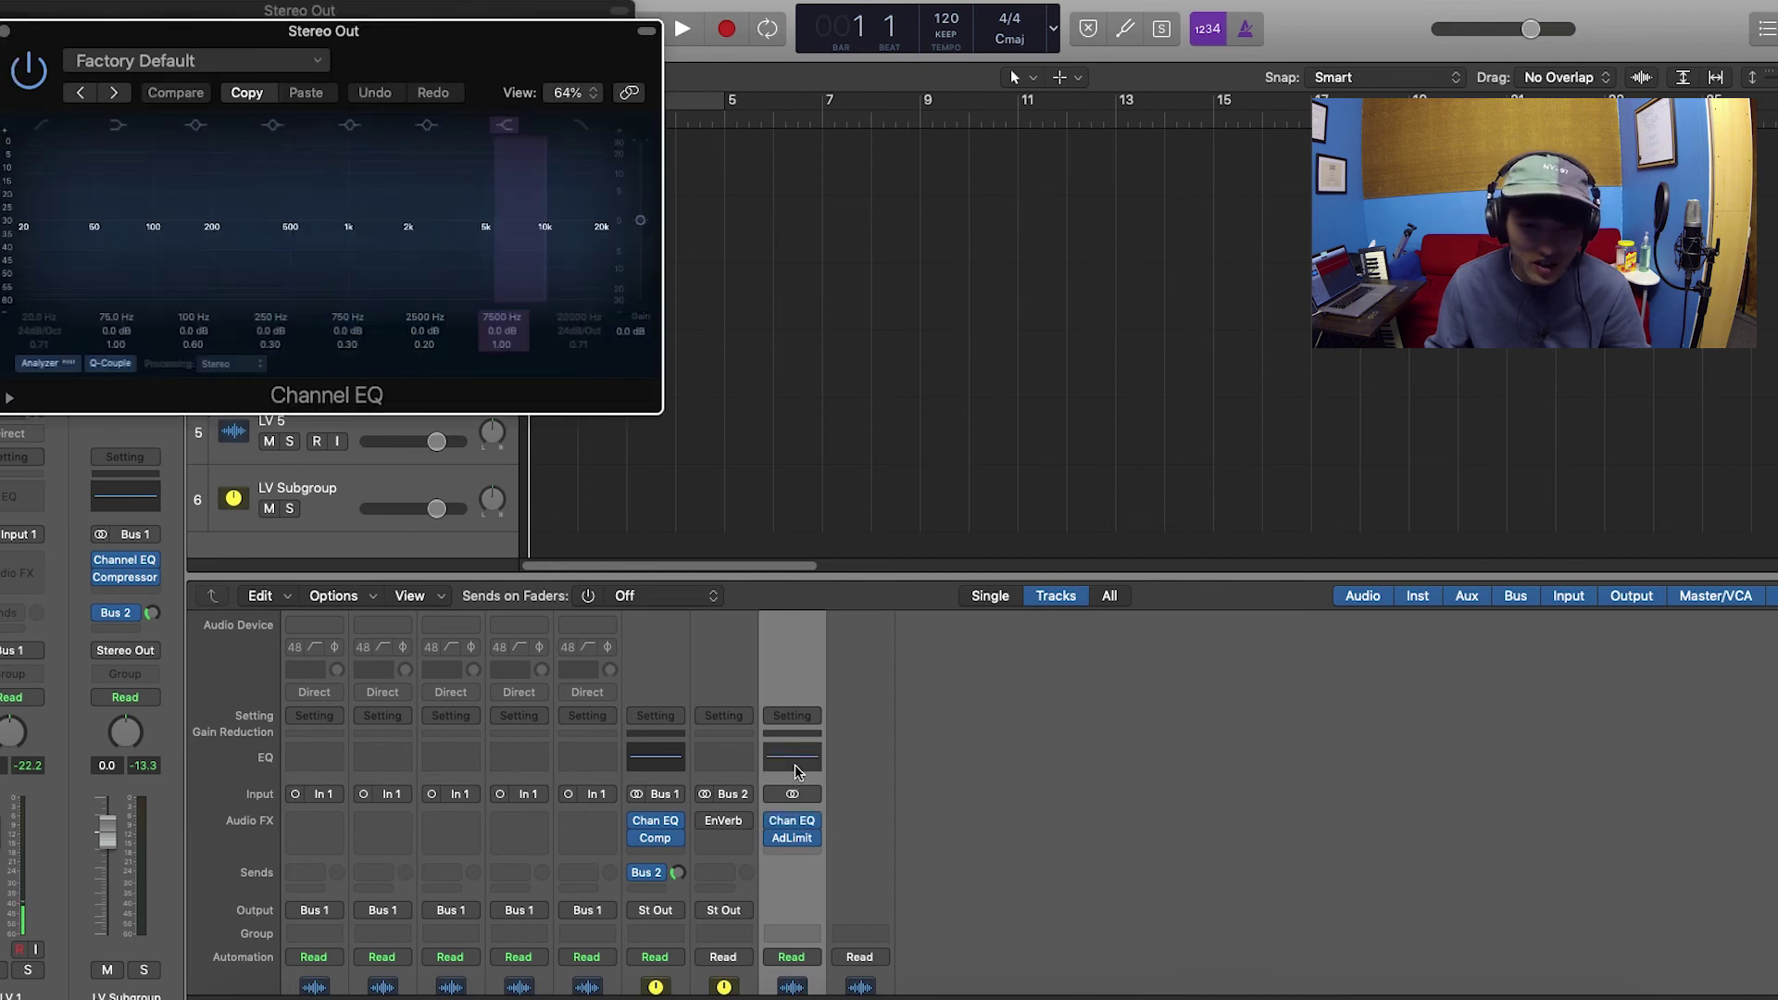
{"action": "left_click", "coordinate": [792, 837]}
{"action": "left_click", "coordinate": [790, 843]}
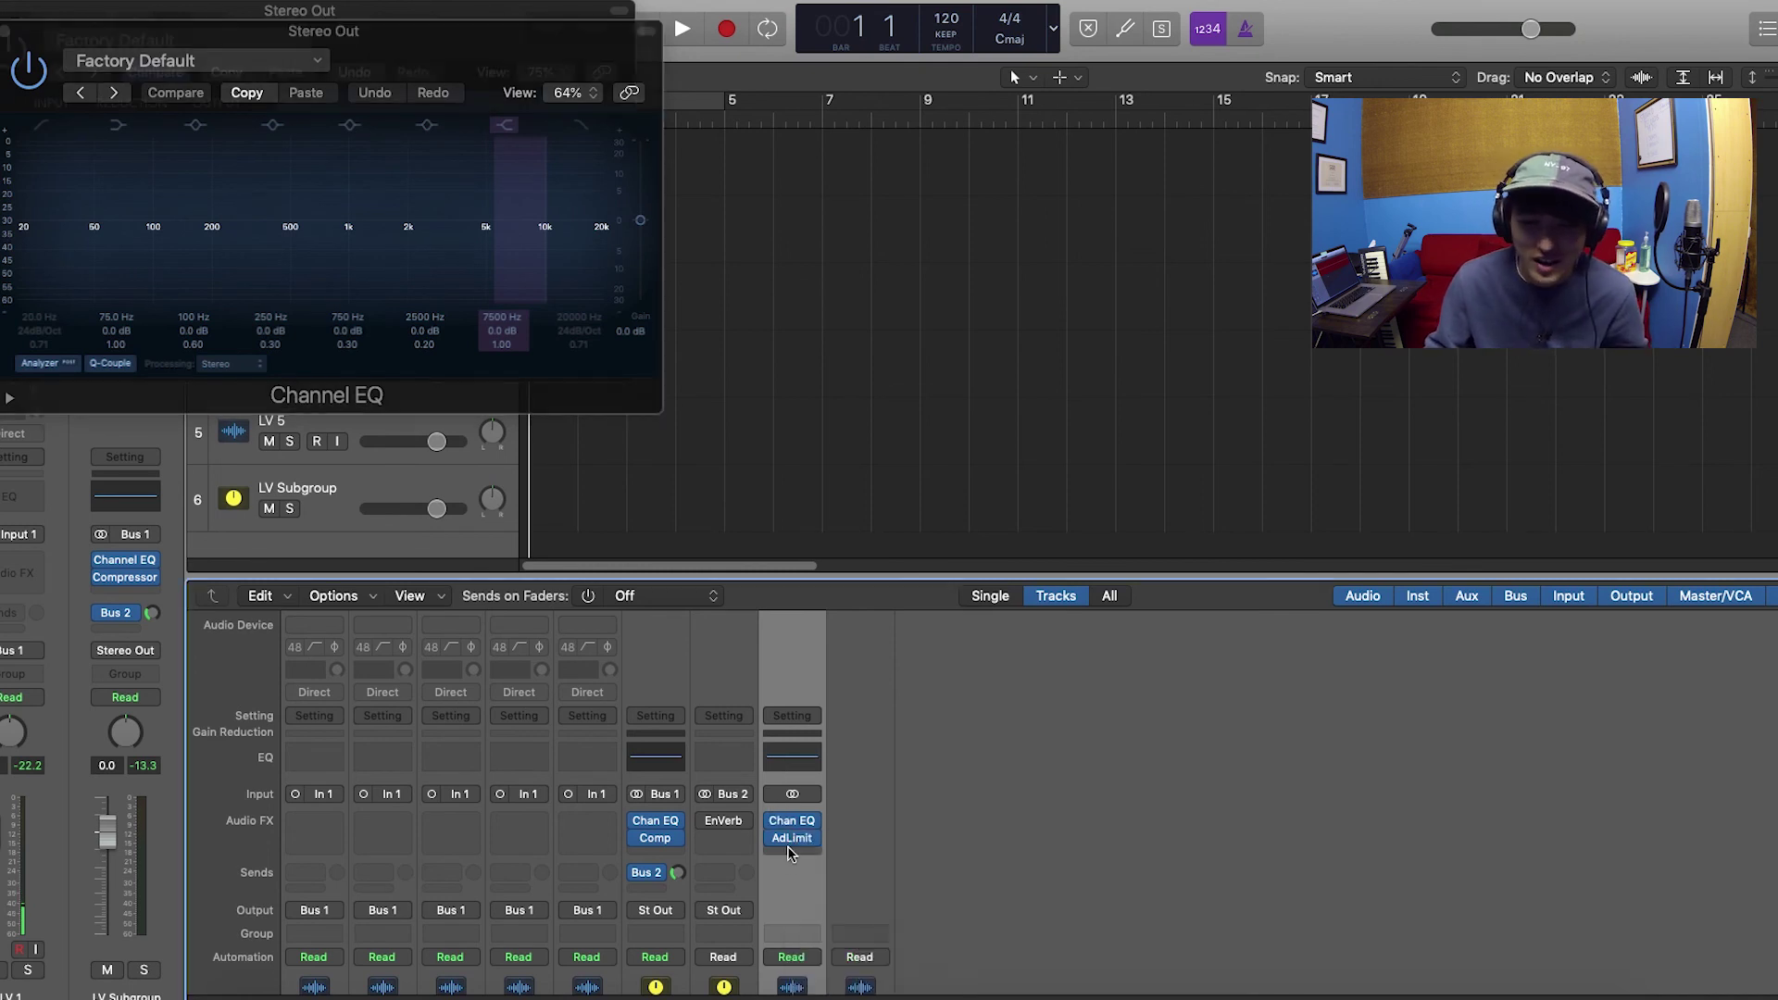
- Save the Stereo Out plug-in chain as a channel strip setting named FAKE MASTER 2
{"action": "scroll", "coordinate": [790, 852], "scroll_direction": "down", "scroll_amount": 3}
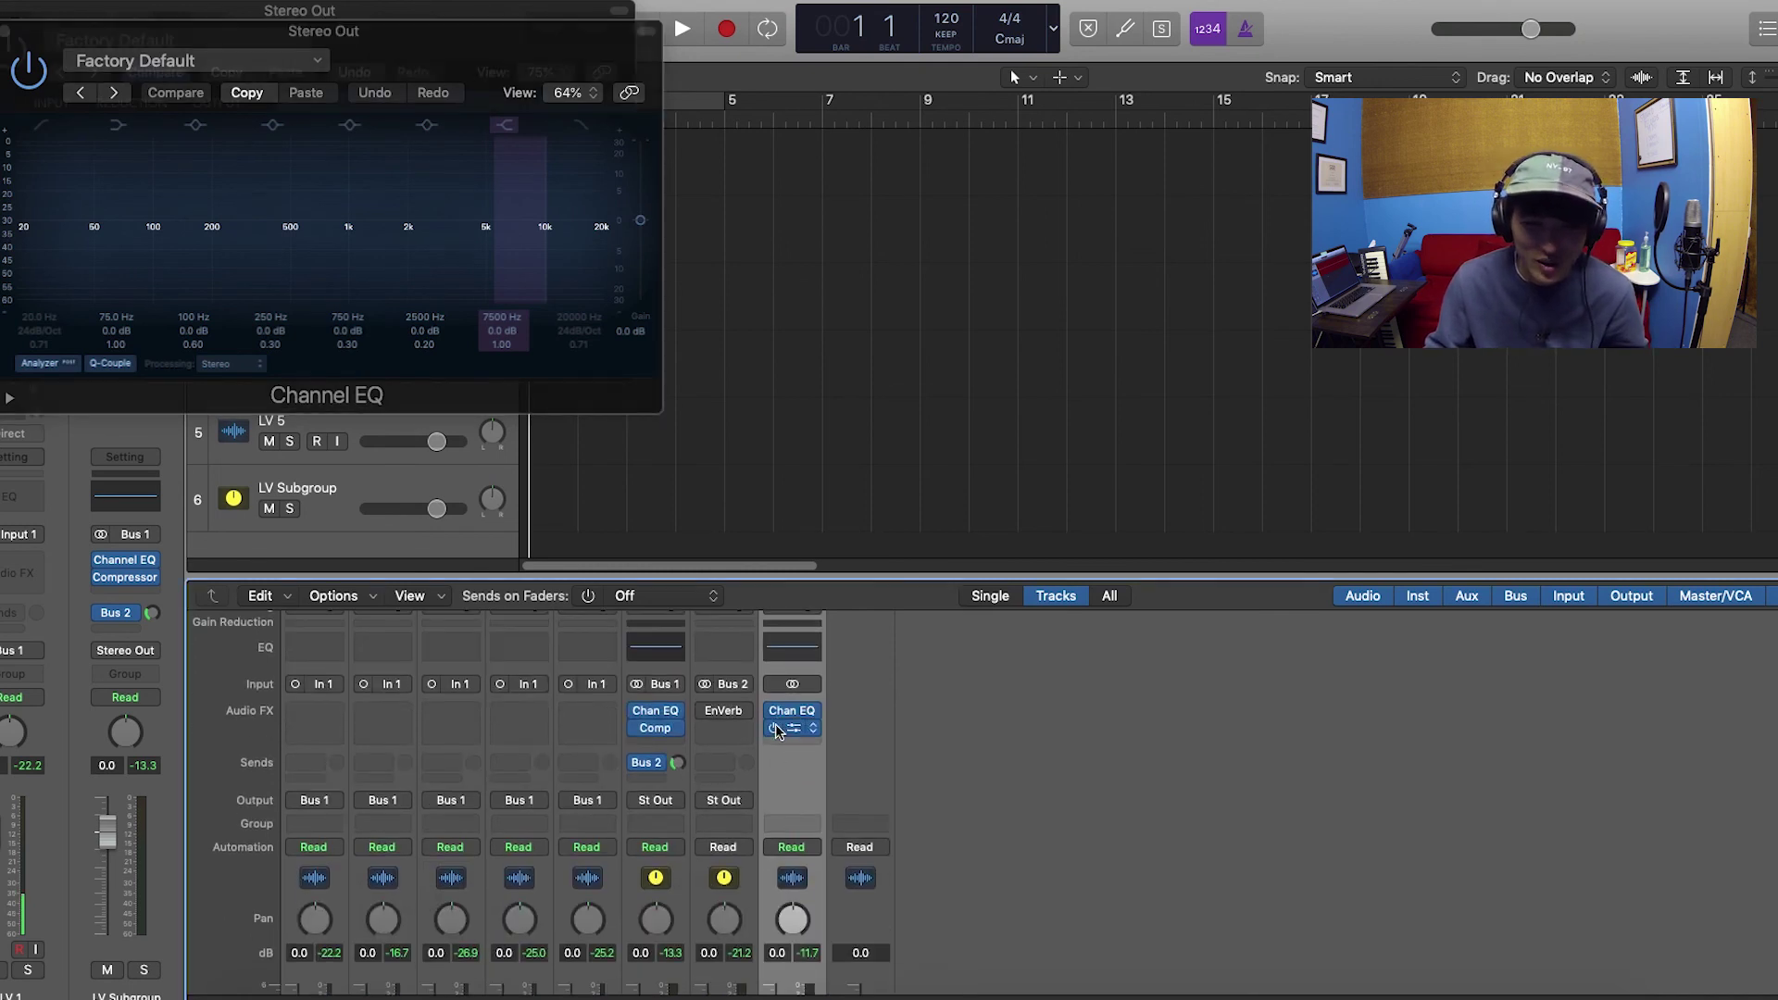
{"action": "scroll", "coordinate": [777, 738], "scroll_direction": "up", "scroll_amount": 3}
{"action": "left_click", "coordinate": [802, 714]}
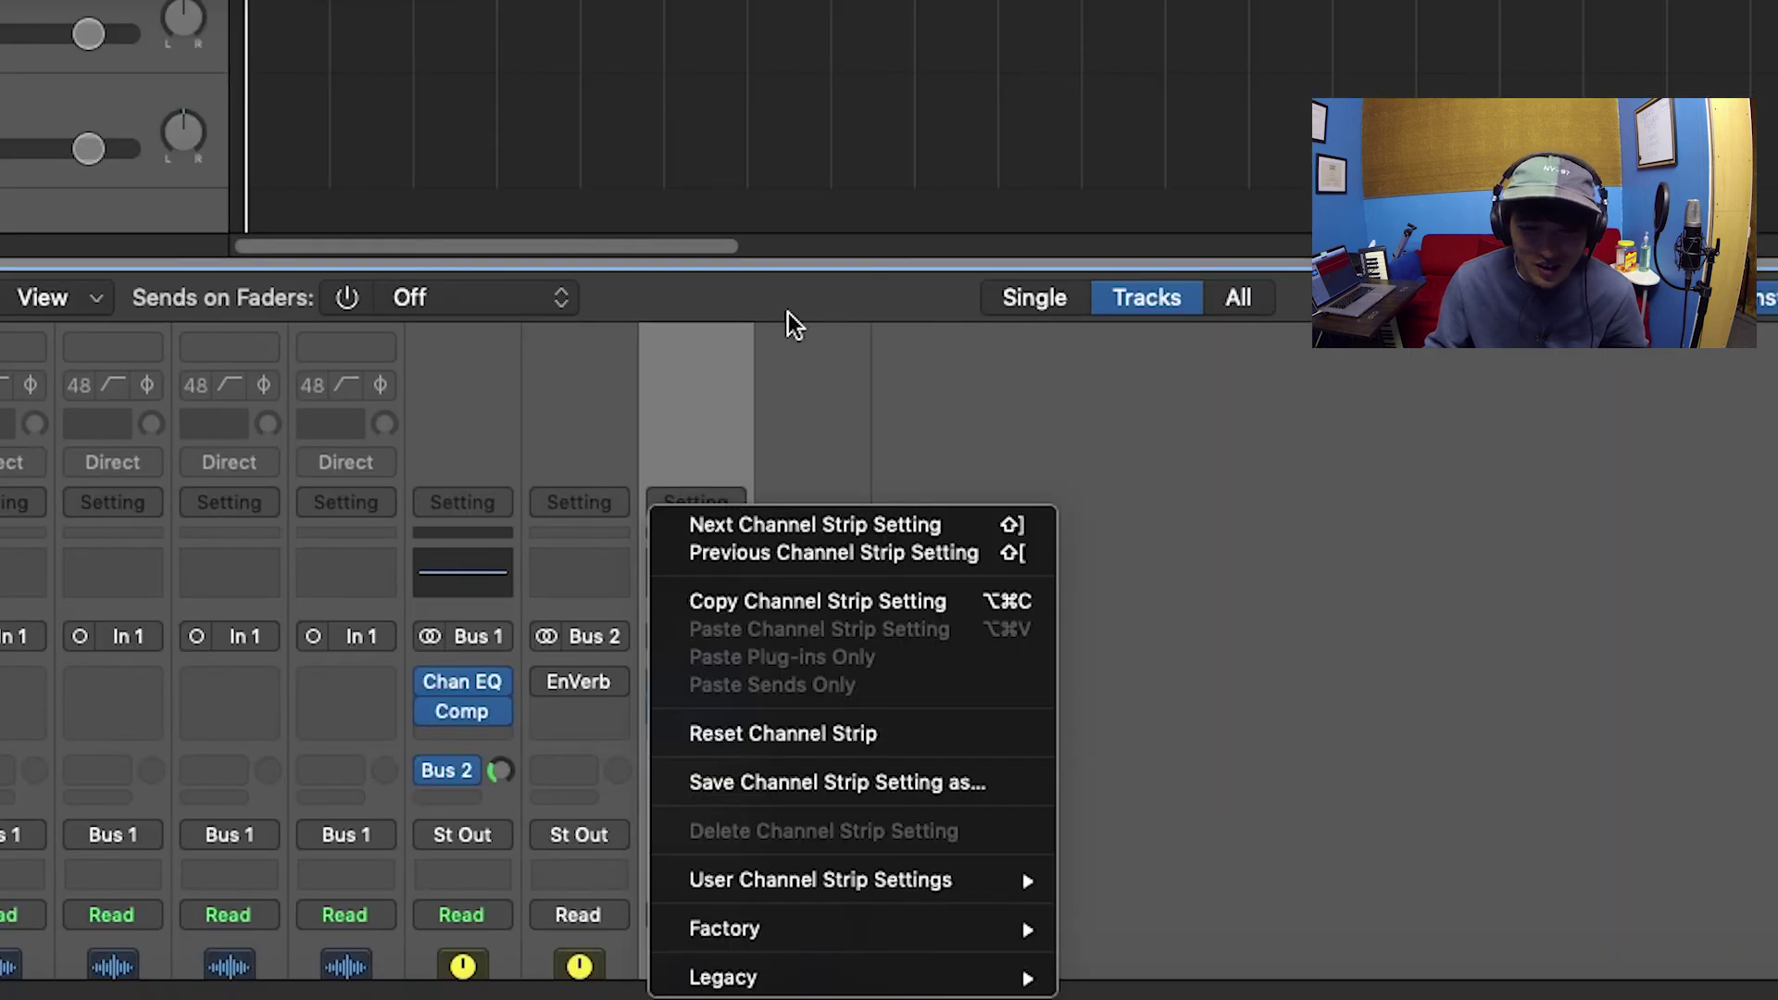
{"action": "left_click", "coordinate": [902, 782]}
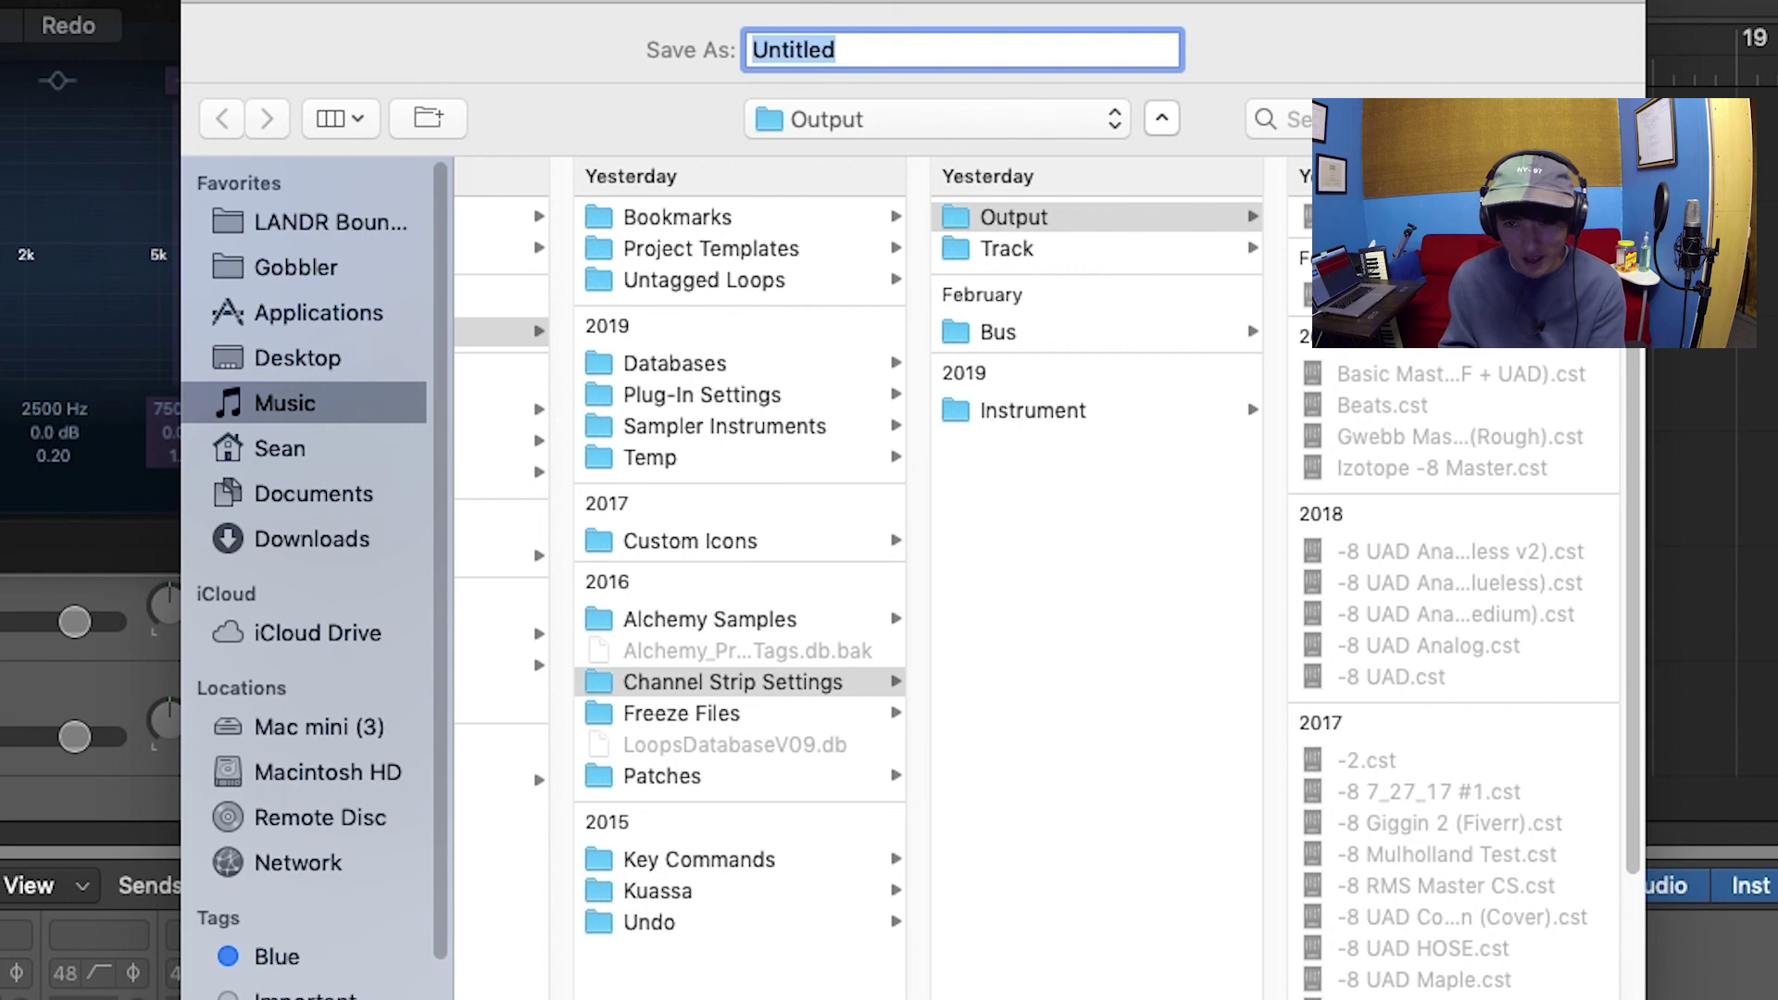
{"action": "type", "text": "FAKE MASTER 2"}
{"action": "key", "text": "Return"}
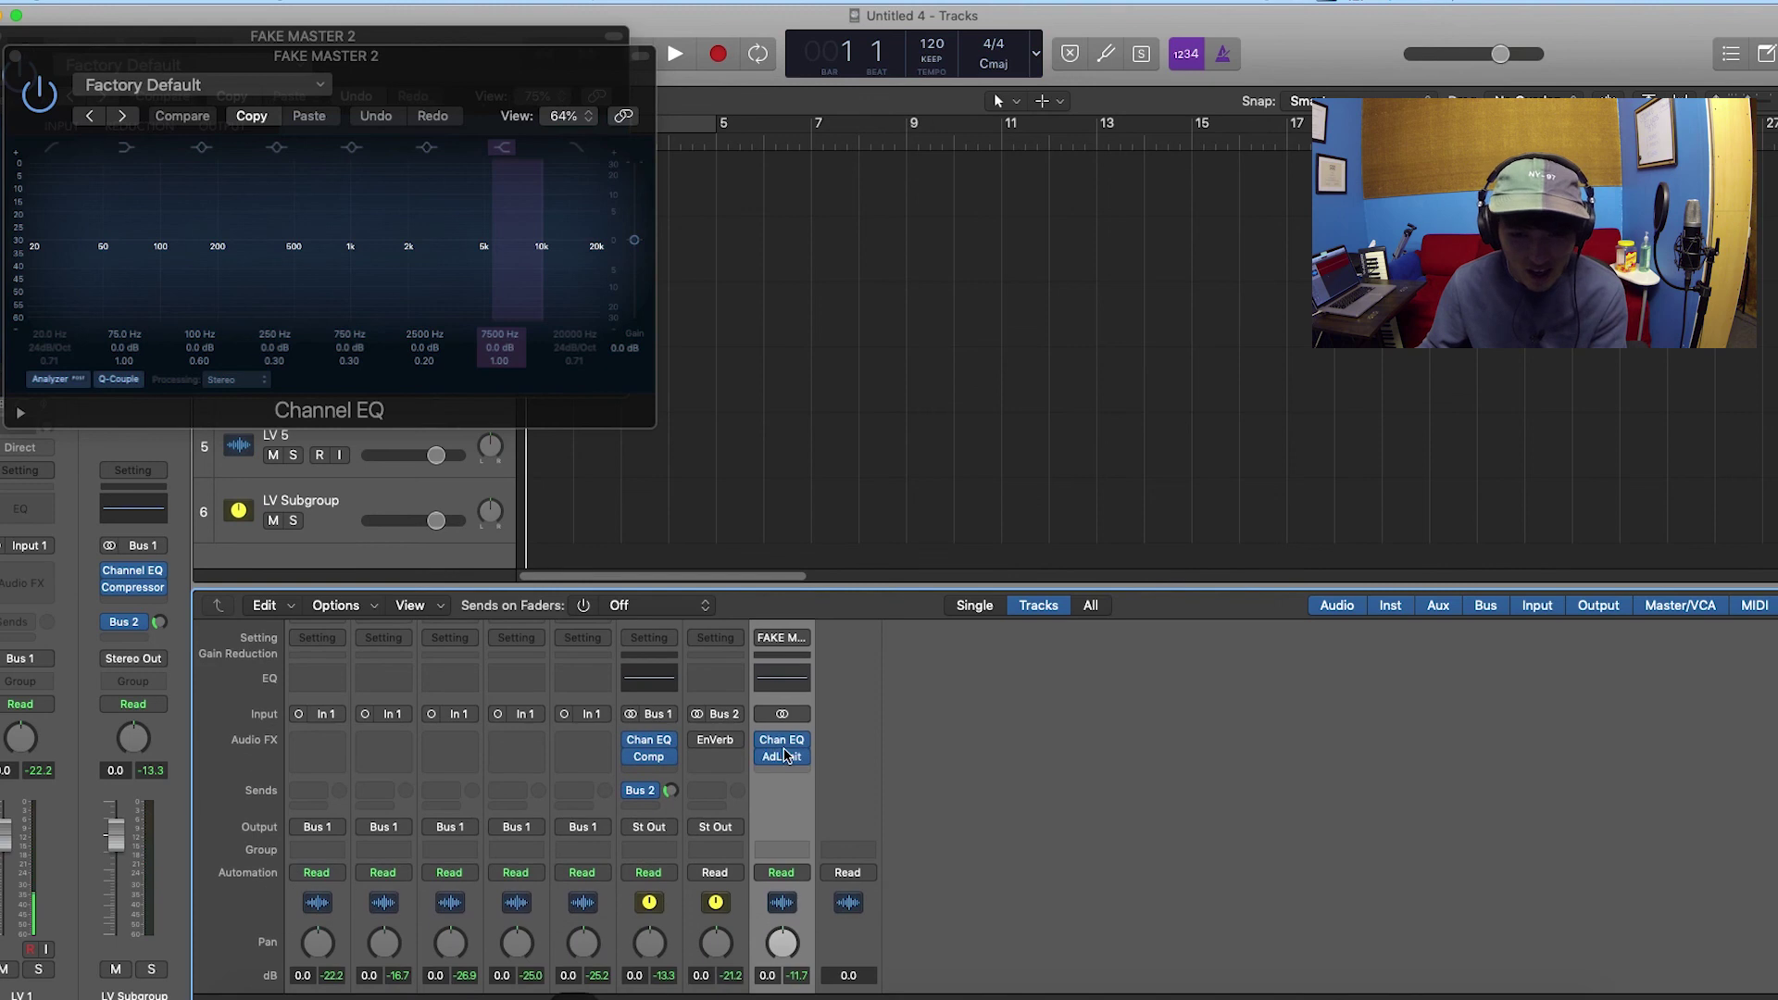
- Reset the Stereo Out channel strip and reload the FAKE MASTER 2 user channel strip setting onto it
{"action": "scroll", "coordinate": [767, 726], "scroll_direction": "up", "scroll_amount": 3}
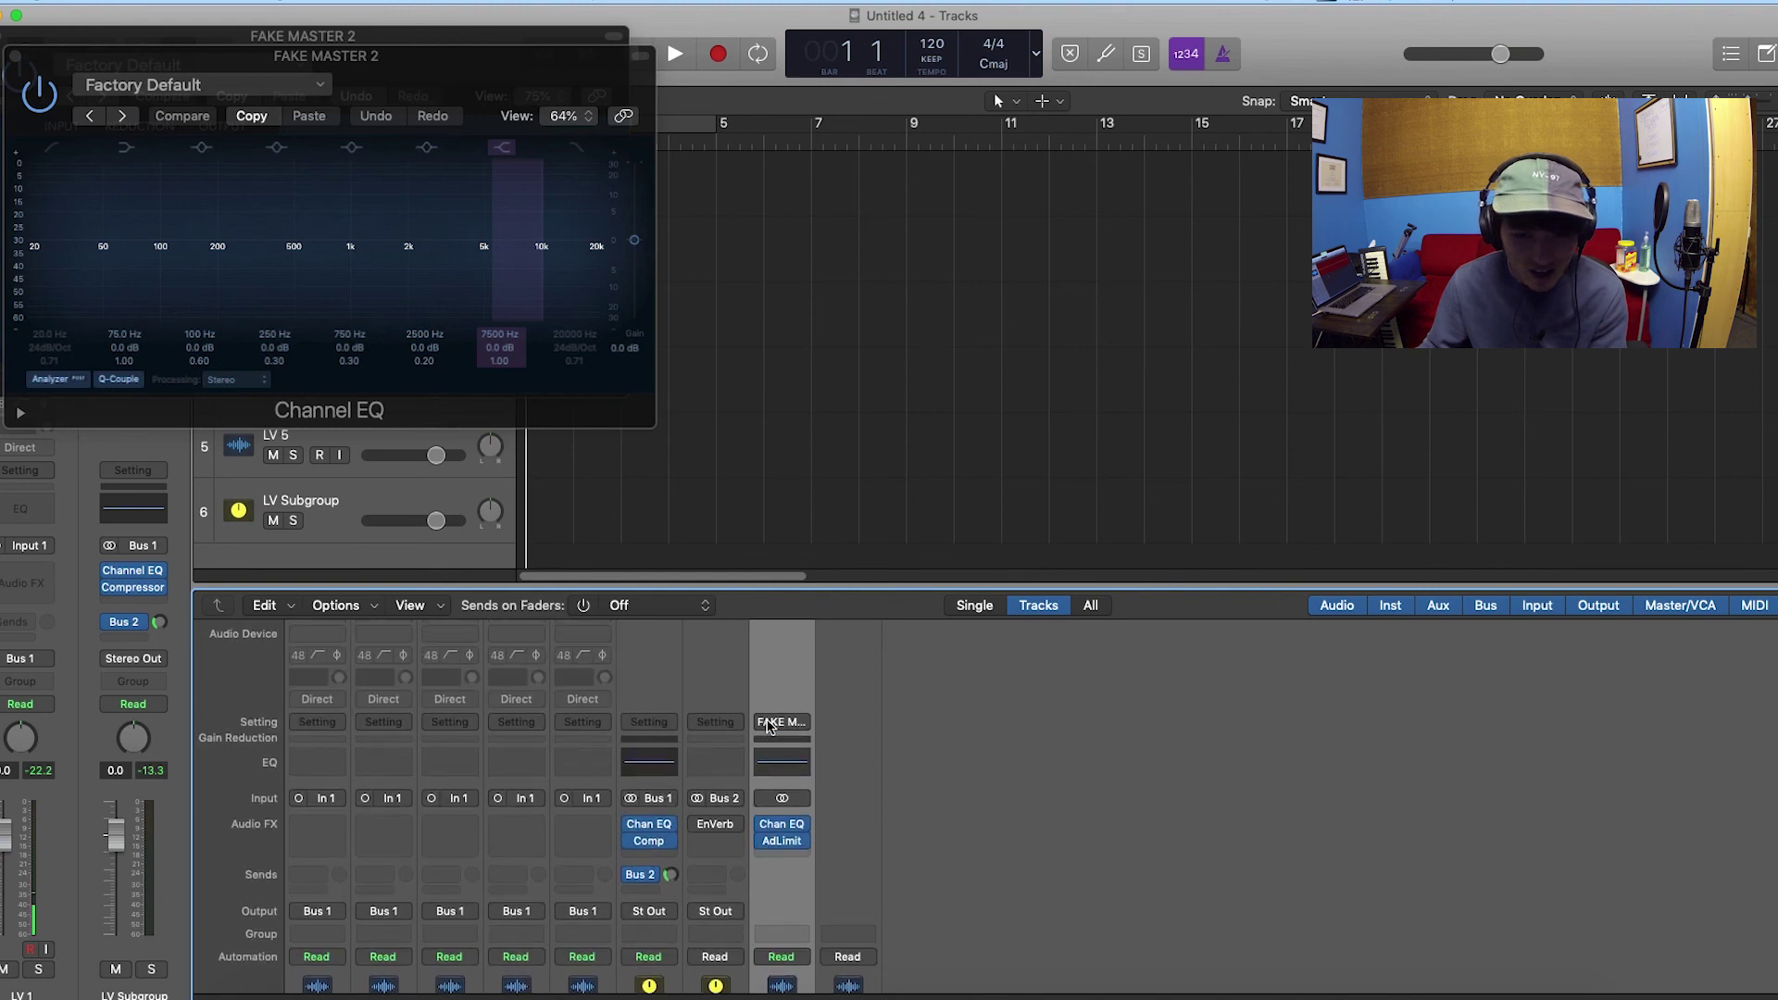
{"action": "left_click", "coordinate": [766, 726]}
{"action": "left_click", "coordinate": [808, 823]}
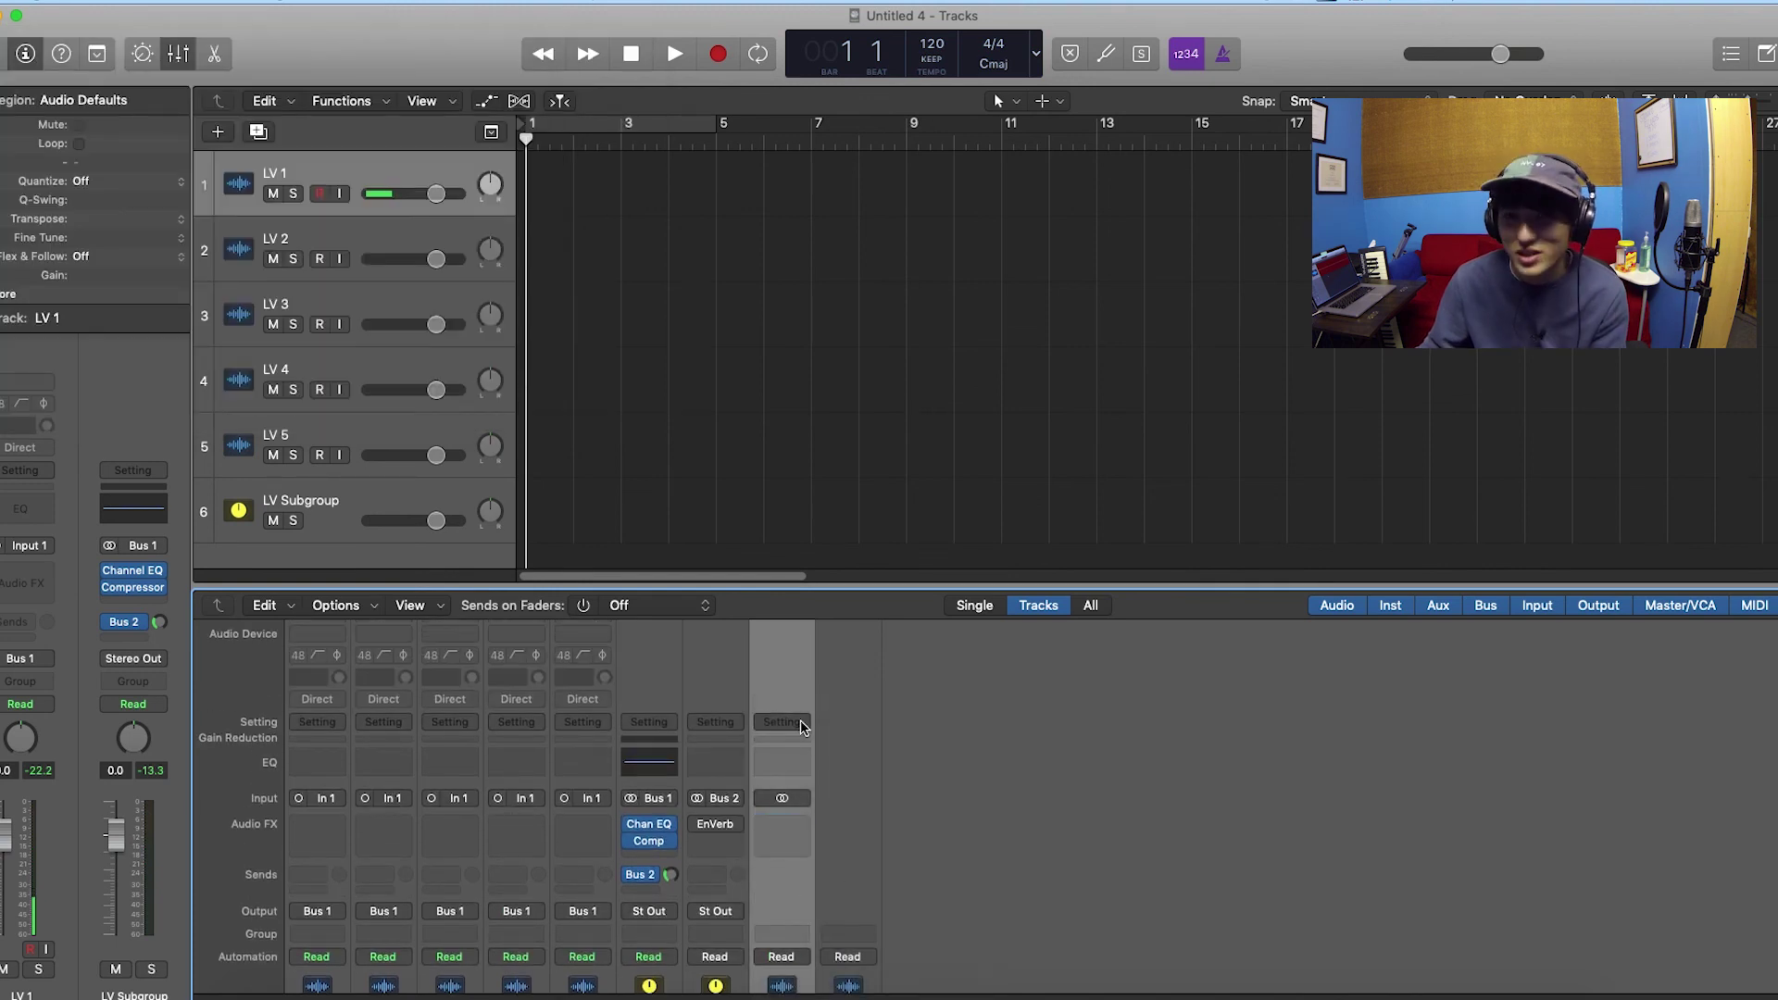
{"action": "left_click", "coordinate": [802, 725]}
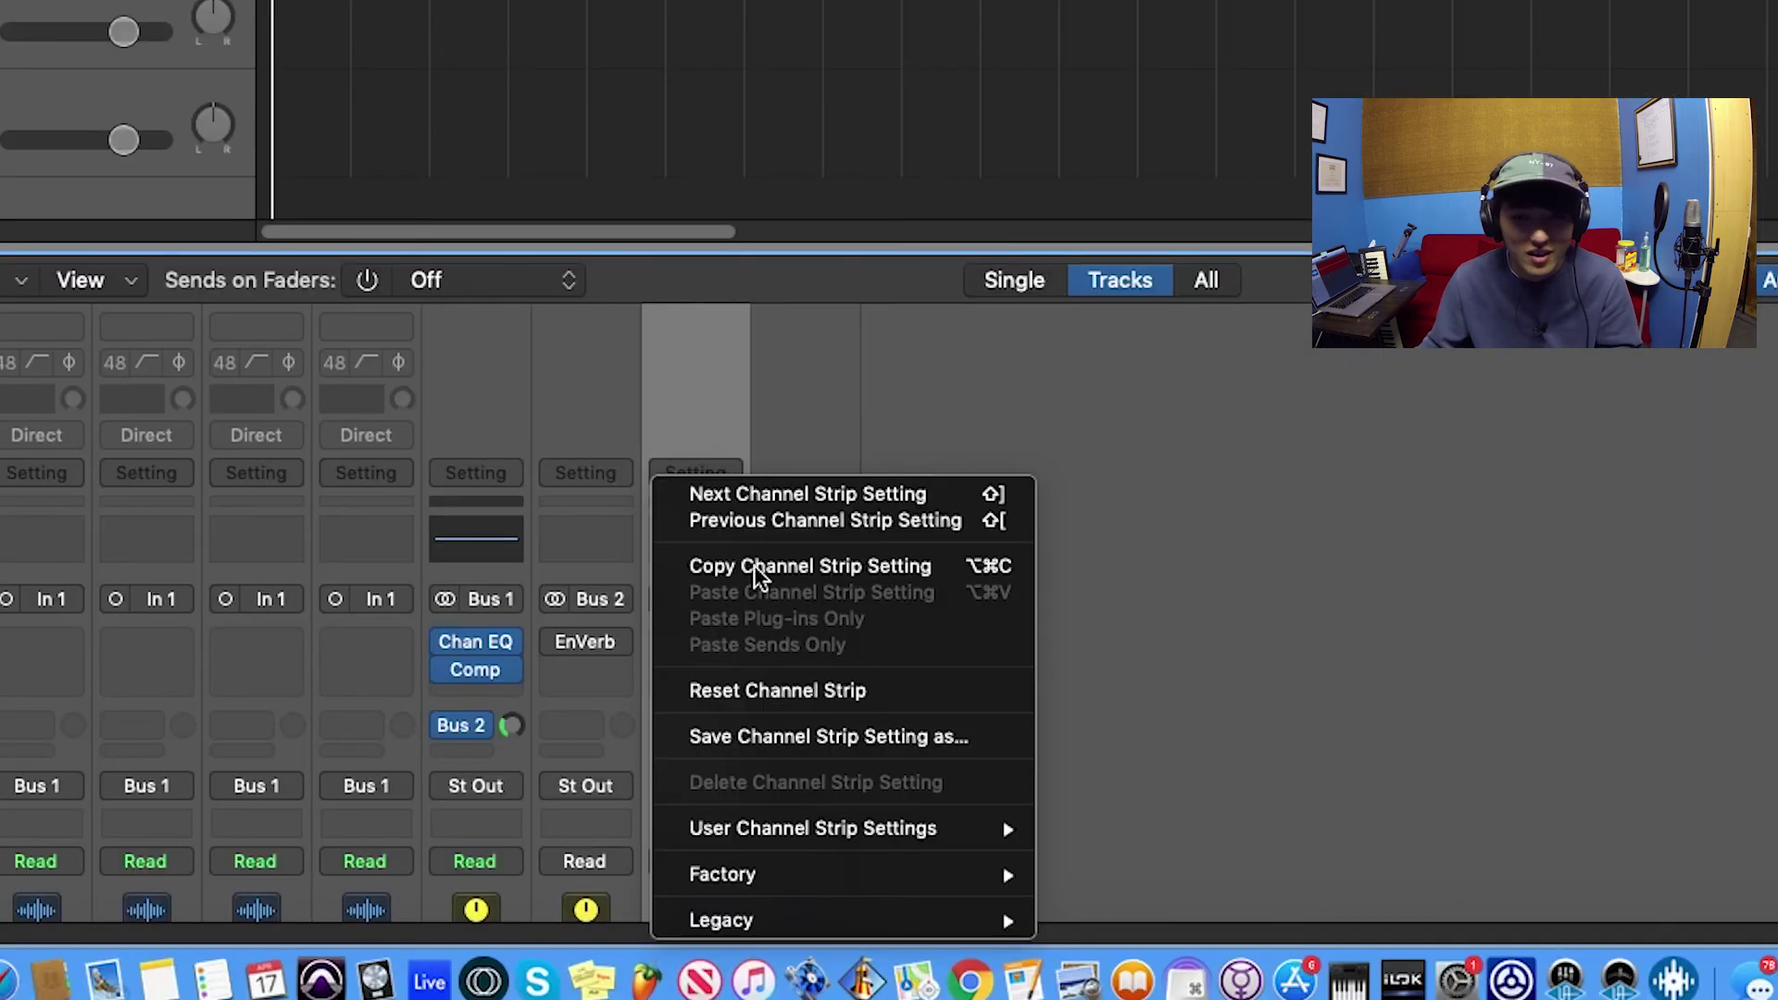
{"action": "mouse_move", "coordinate": [819, 827]}
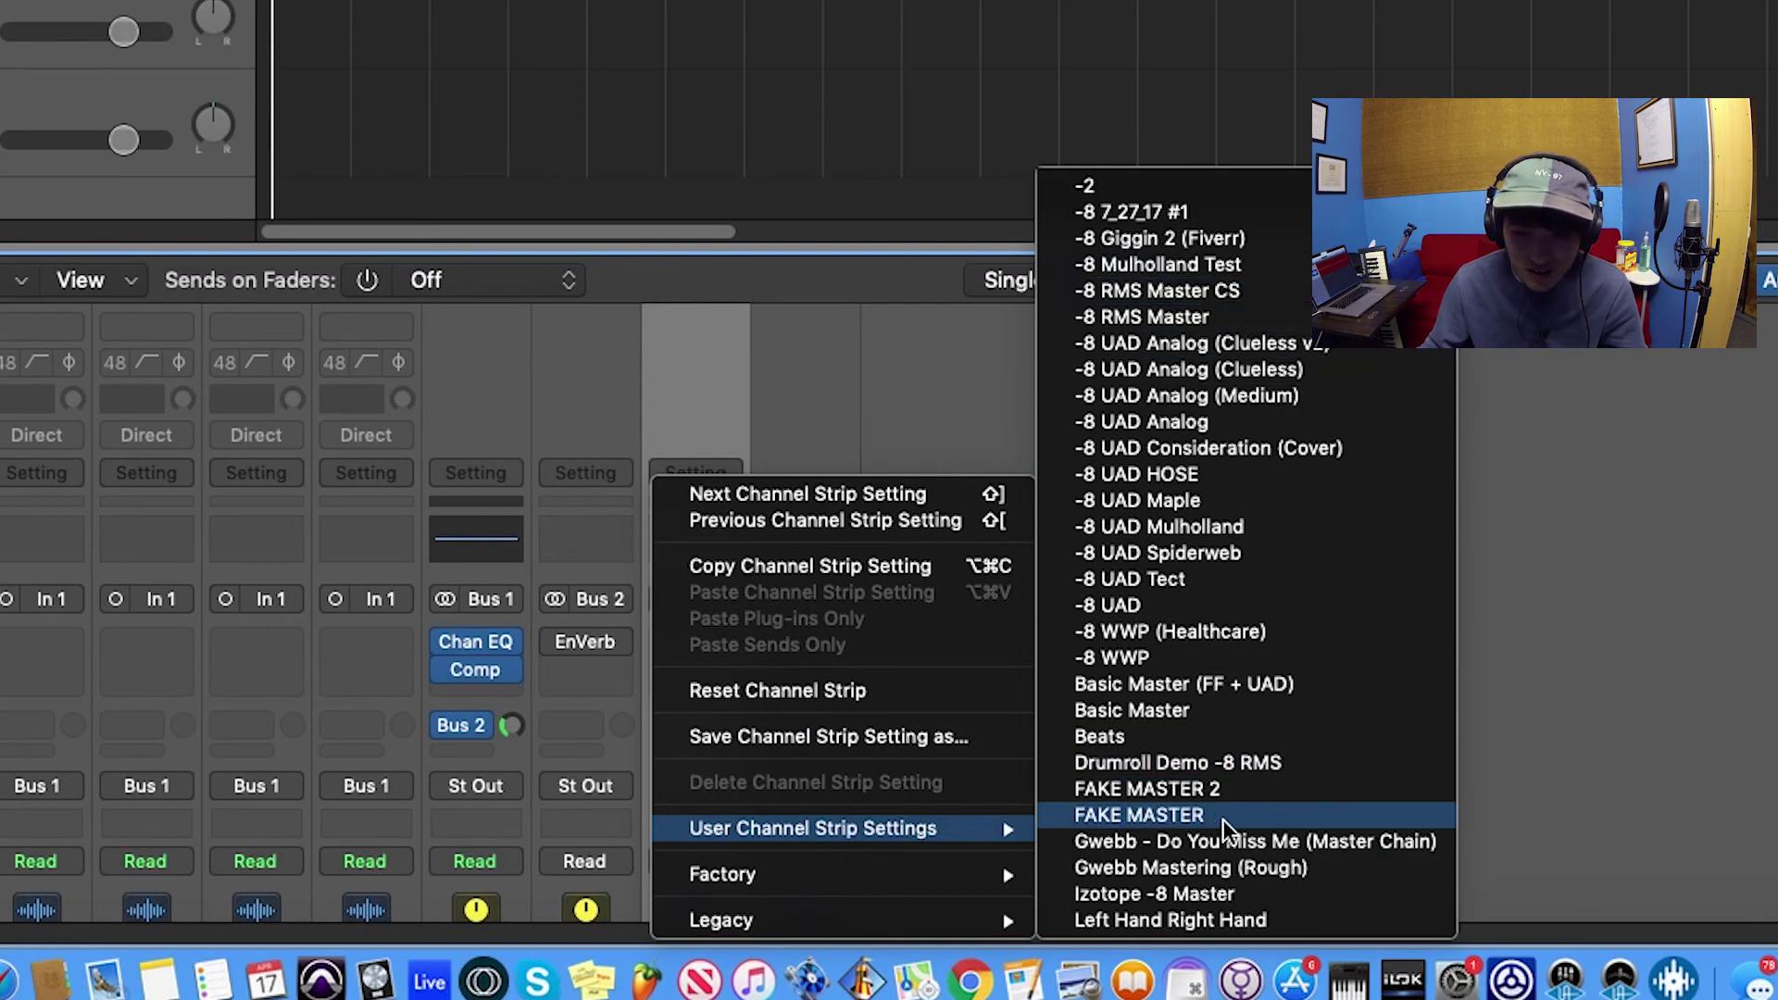
{"action": "left_click", "coordinate": [1211, 782]}
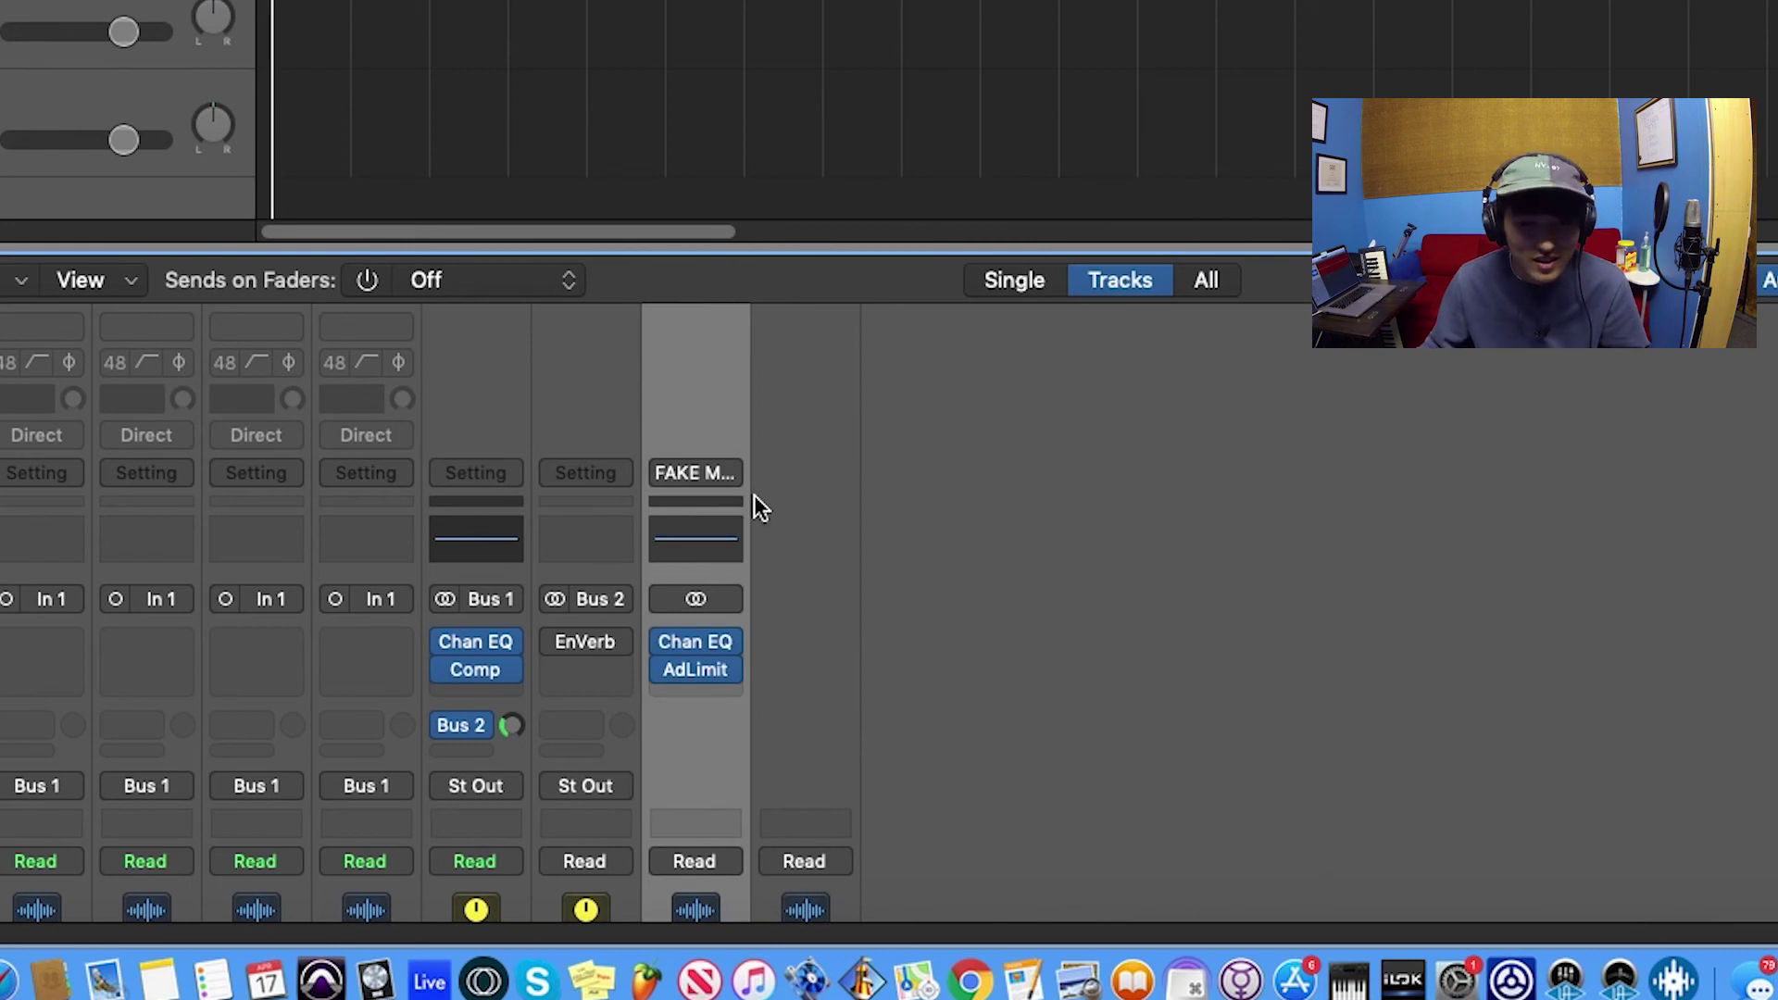
- Examine the saved channel strip settings available for the lead vocal audio channels
{"action": "scroll", "coordinate": [724, 569], "scroll_direction": "down", "scroll_amount": 5}
{"action": "scroll", "coordinate": [700, 575], "scroll_direction": "up", "scroll_amount": 5}
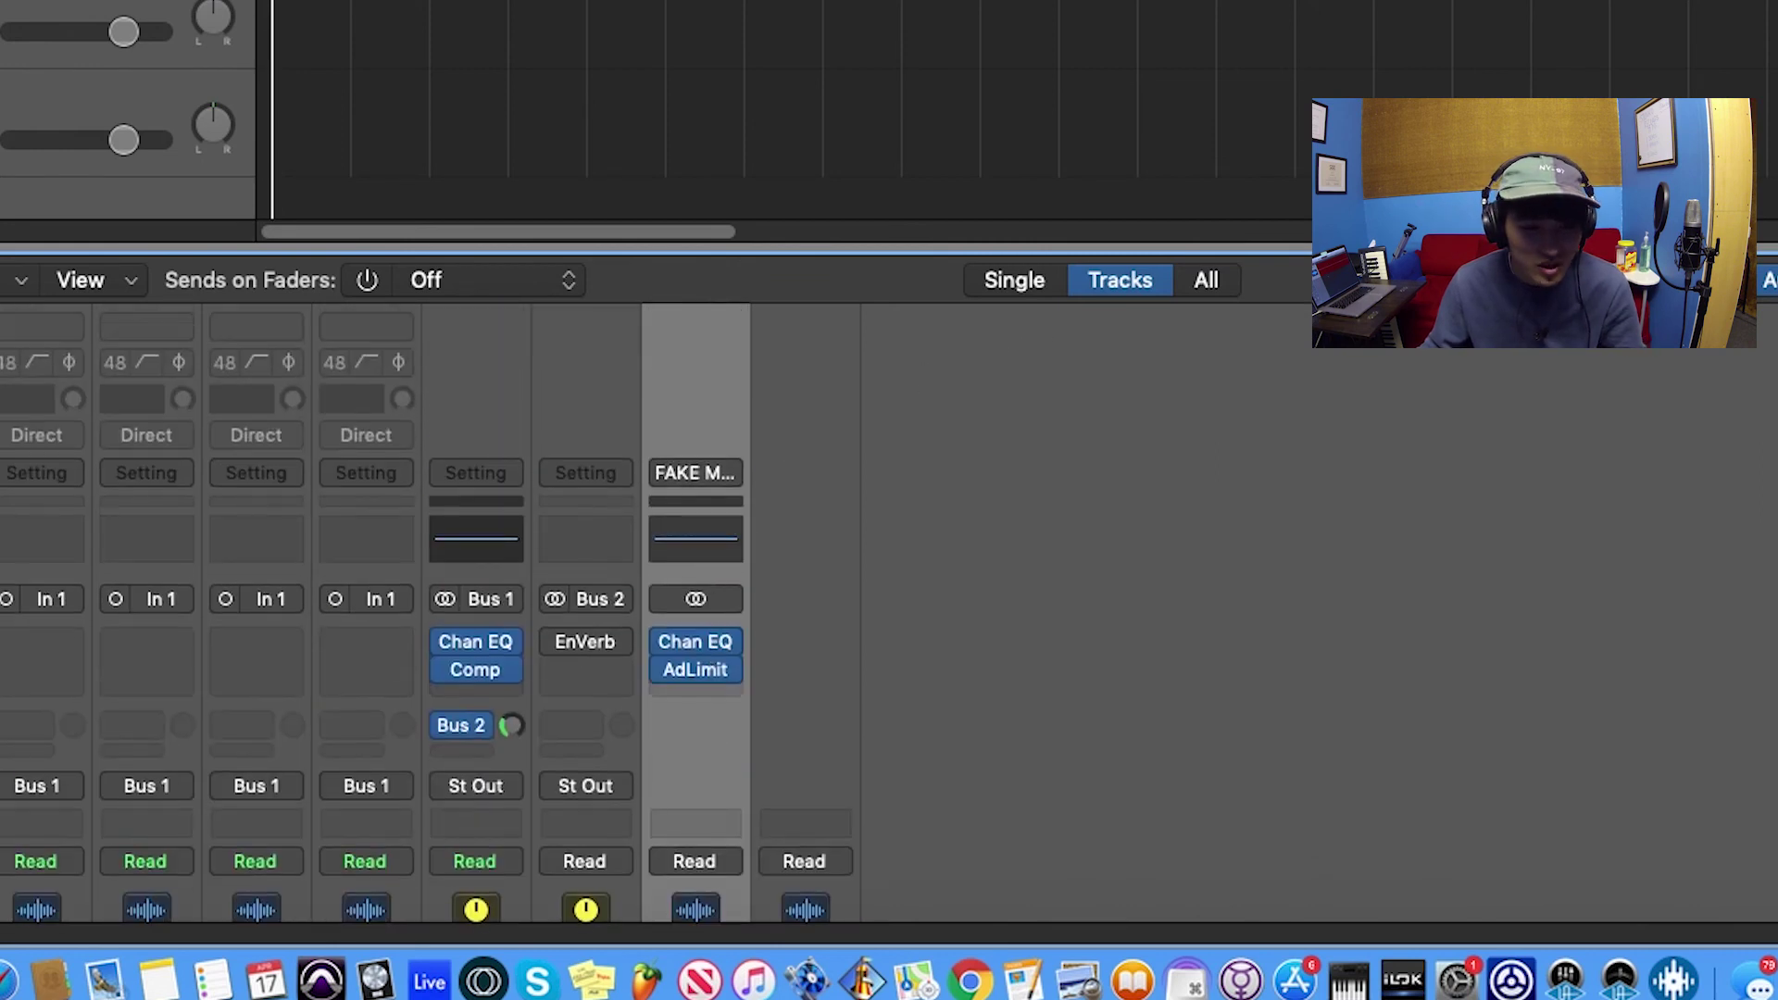
{"action": "left_click", "coordinate": [35, 473]}
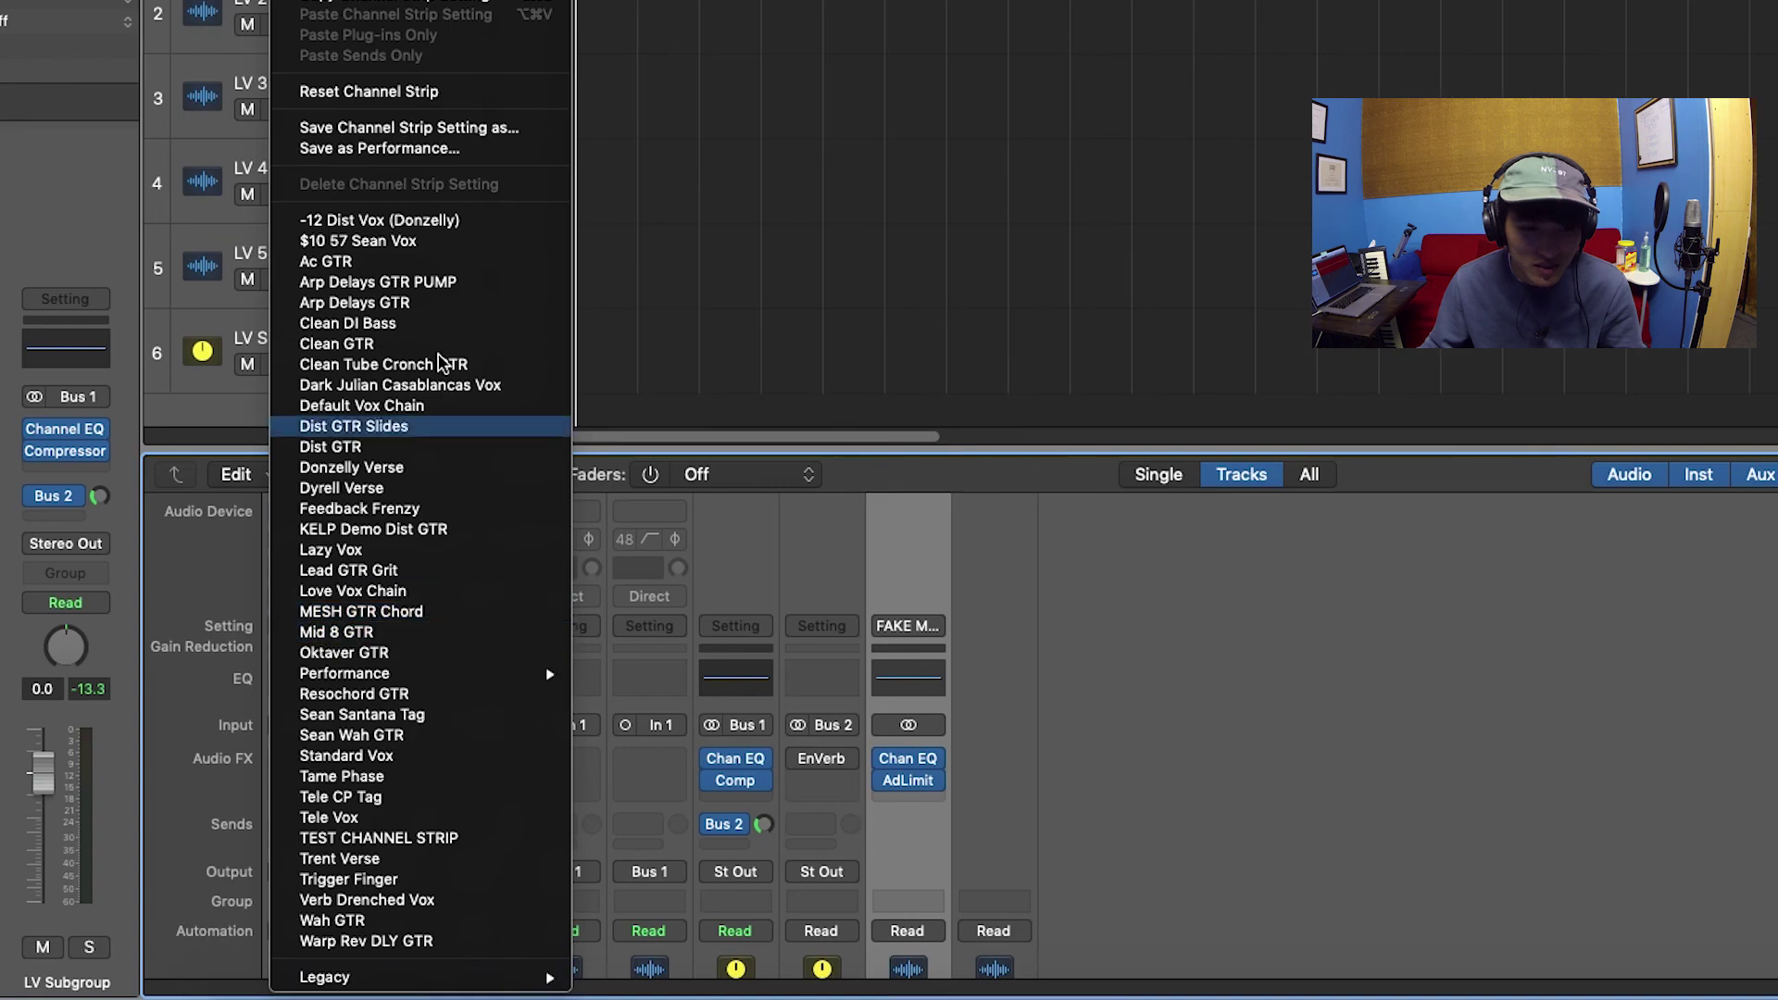
{"action": "left_click", "coordinate": [641, 302]}
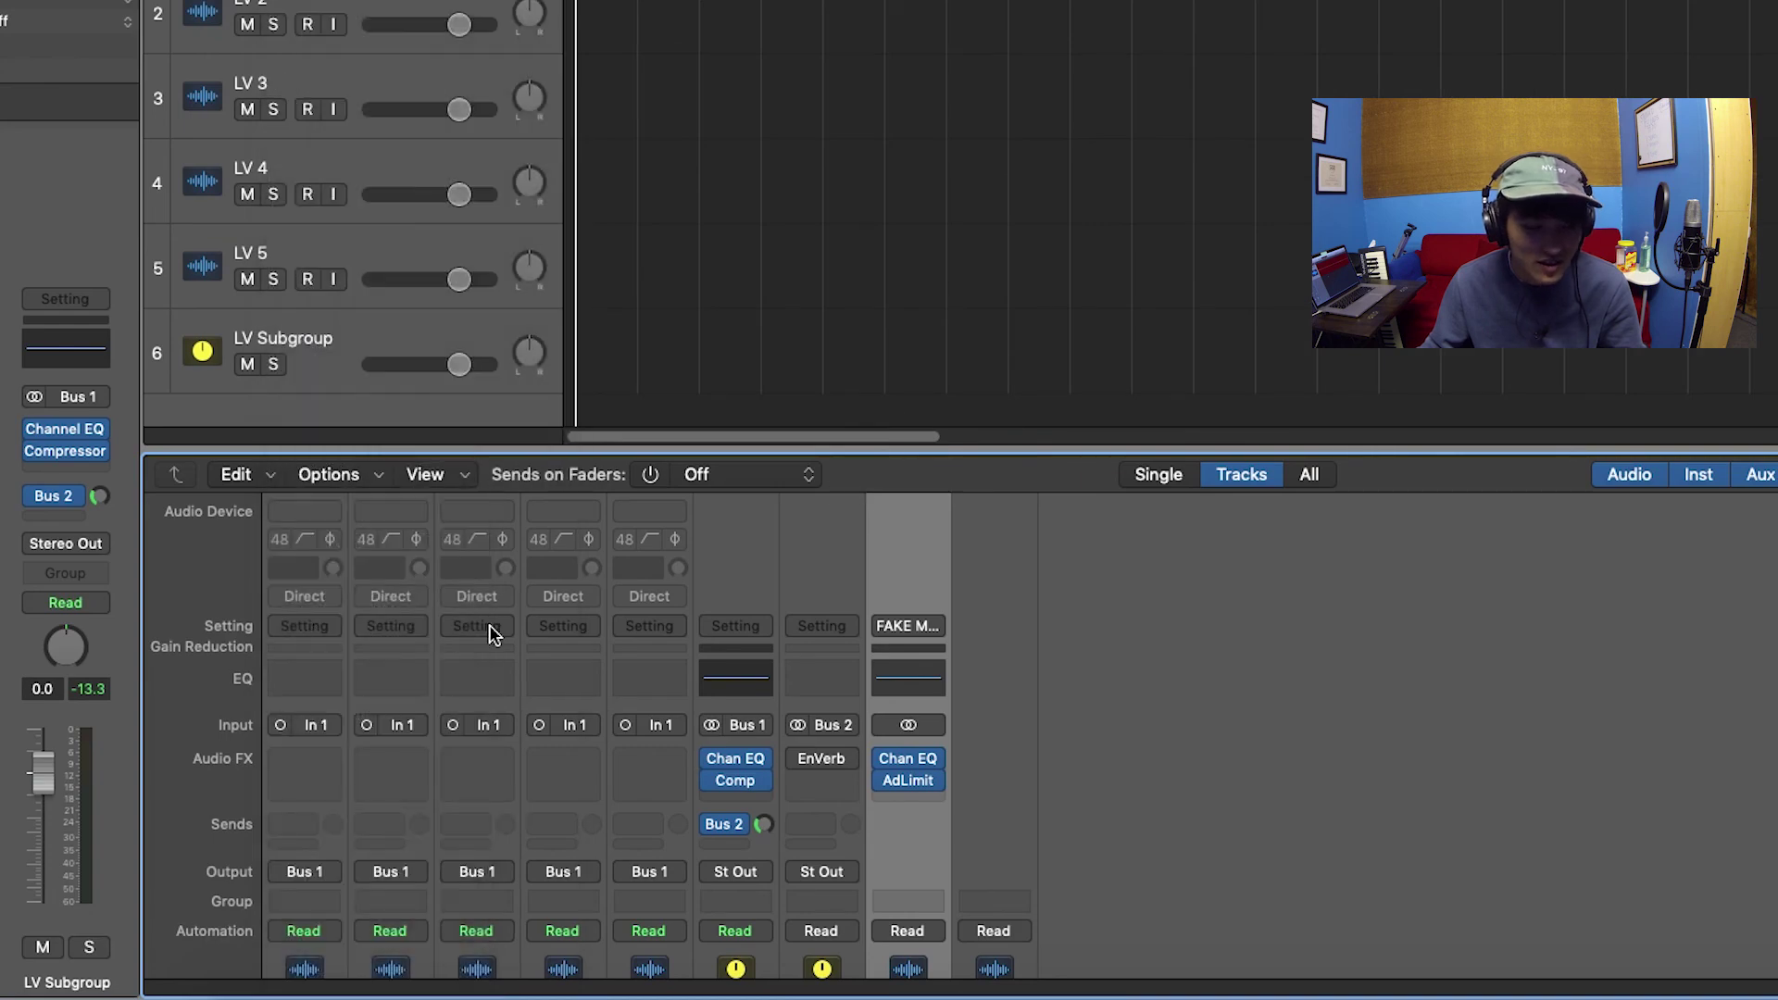
{"action": "scroll", "coordinate": [783, 633], "scroll_direction": "down", "scroll_amount": 5}
{"action": "scroll", "coordinate": [796, 630], "scroll_direction": "up", "scroll_amount": 5}
{"action": "left_click", "coordinate": [808, 629]}
{"action": "left_click", "coordinate": [648, 526]}
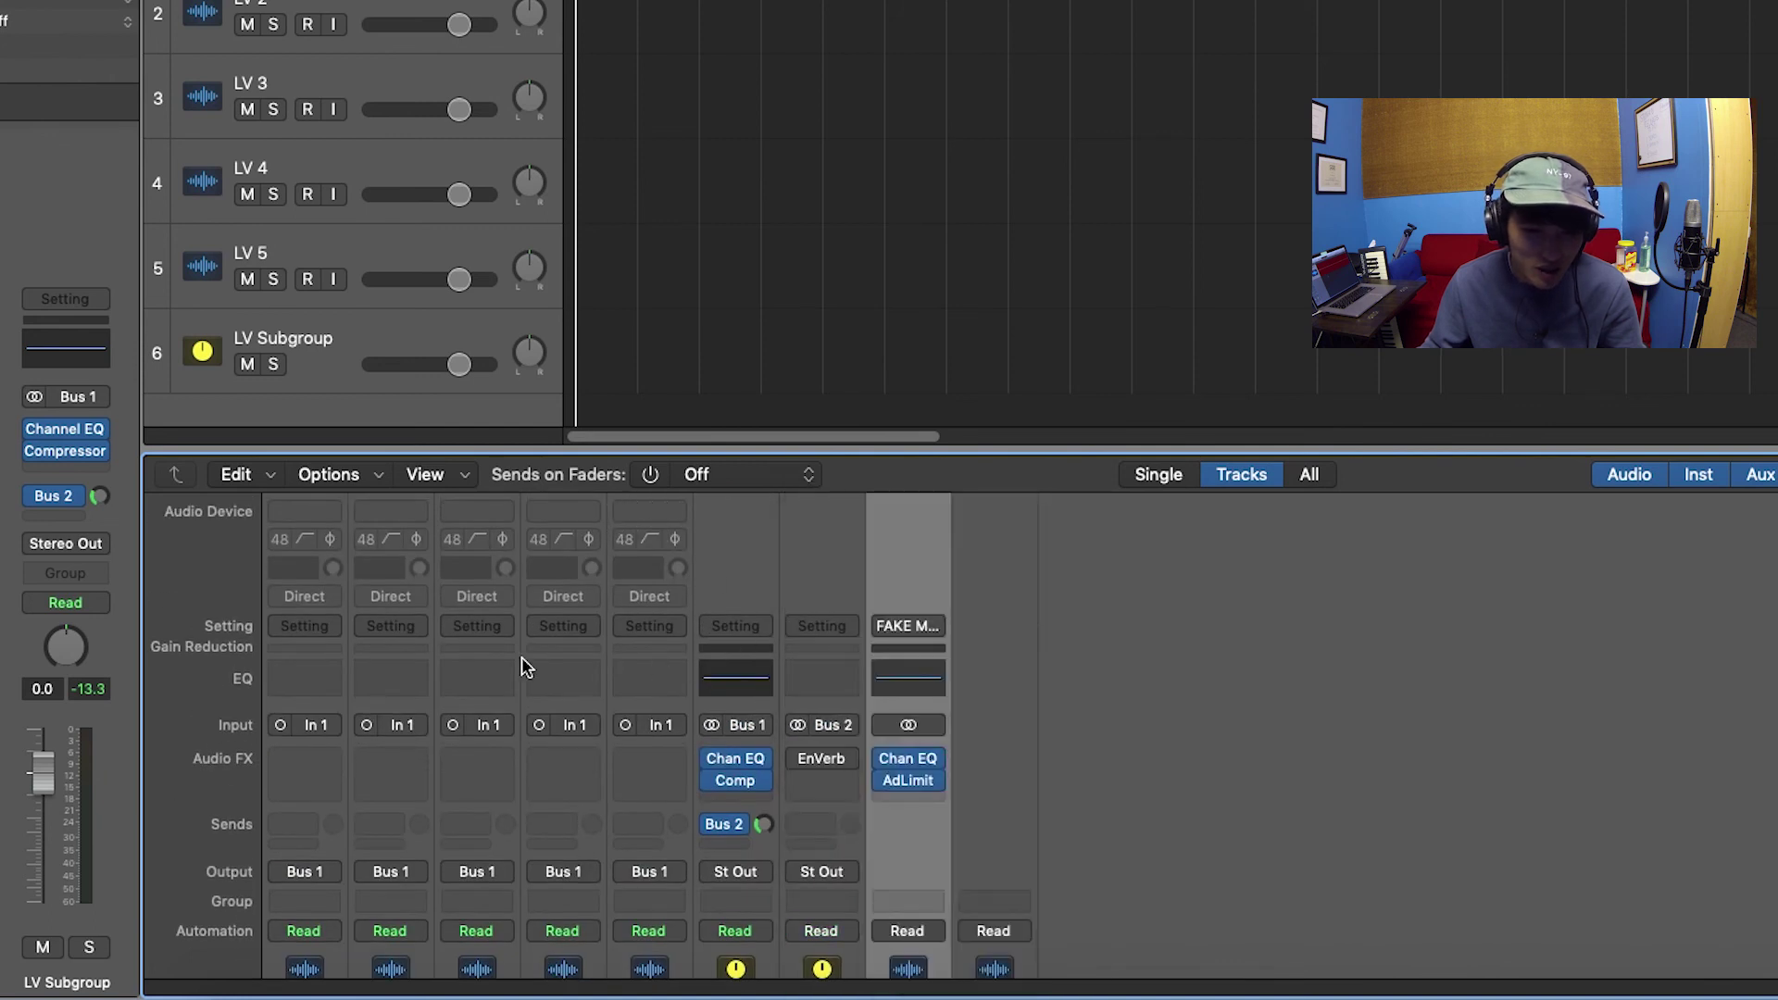
- Reset the Stereo Out channel strip to clear its plug-in chain and close the mixer
{"action": "left_click", "coordinate": [903, 625]}
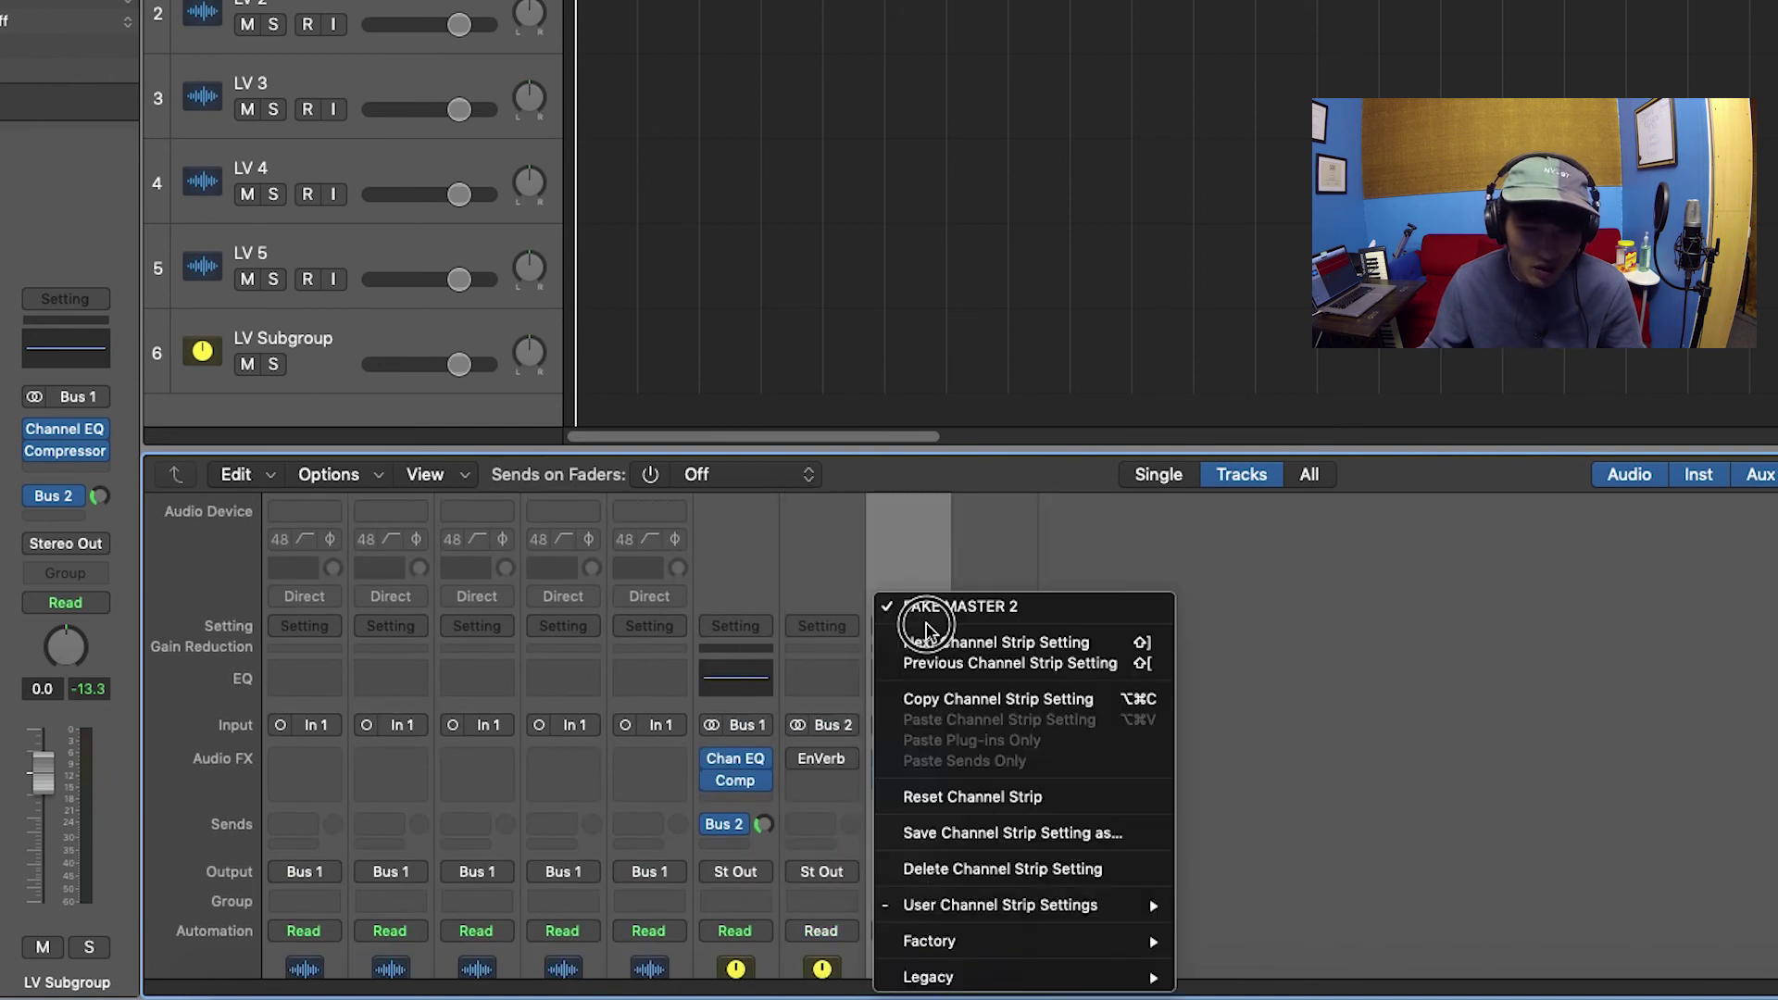
{"action": "left_click", "coordinate": [962, 796]}
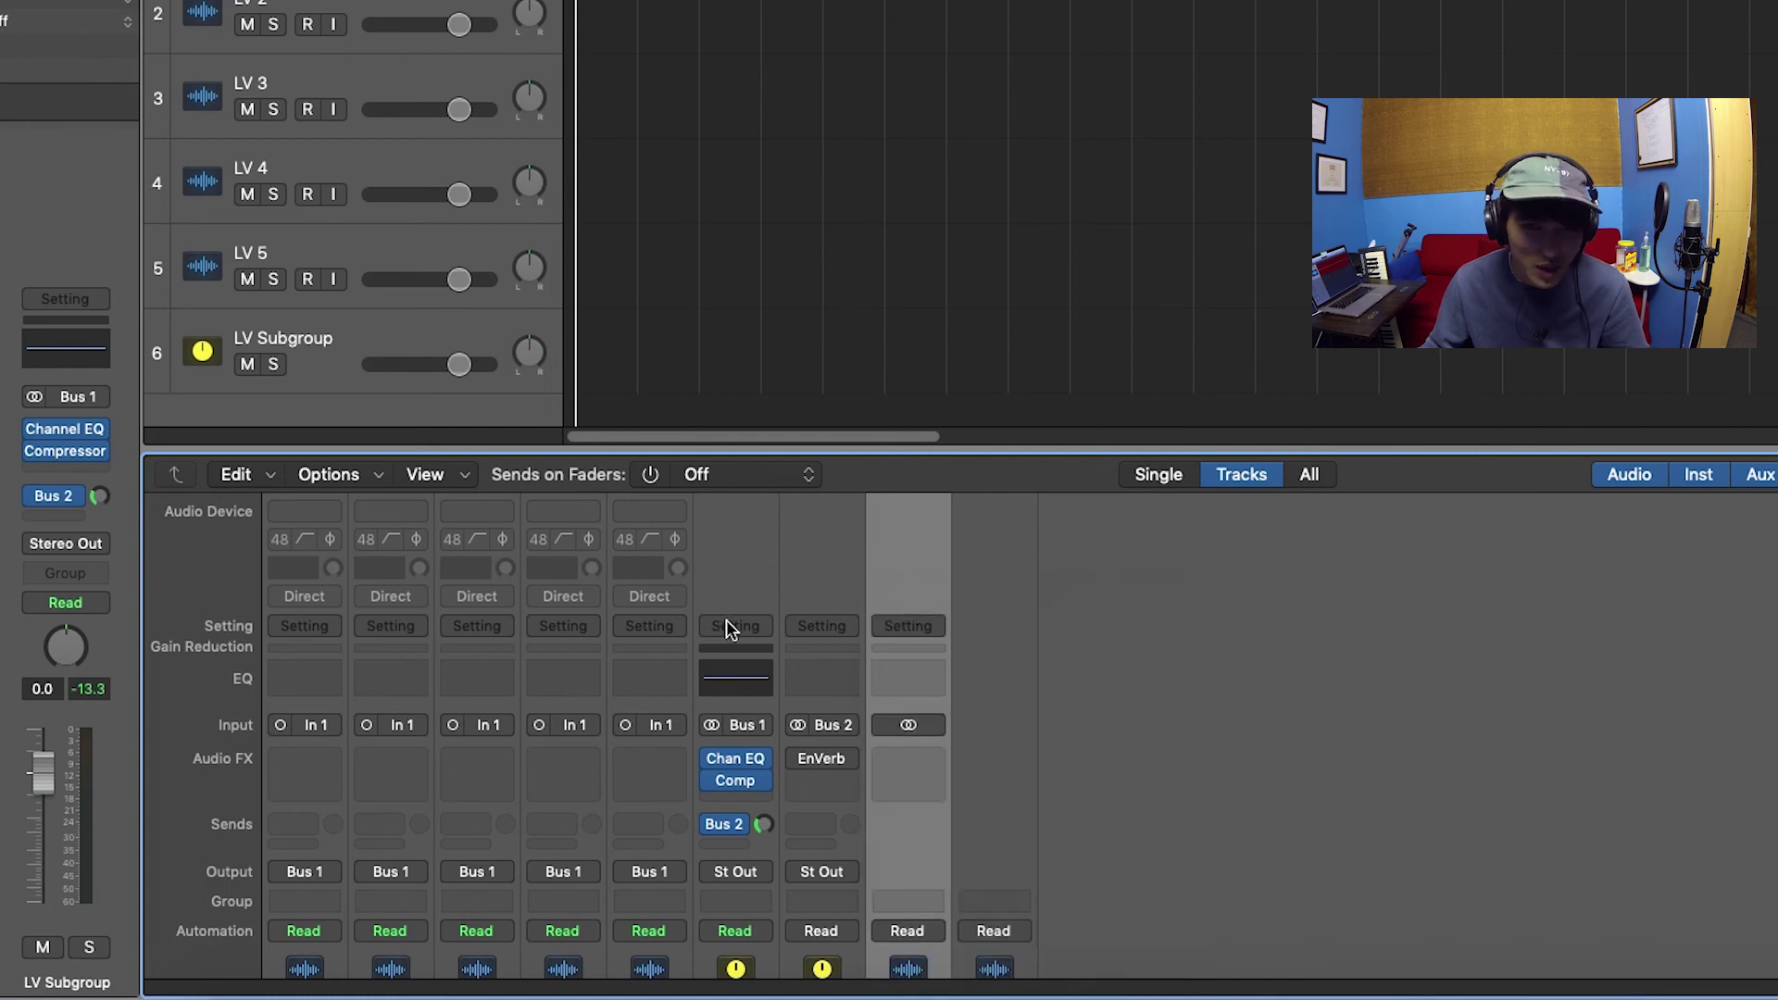
{"action": "left_click", "coordinate": [584, 622]}
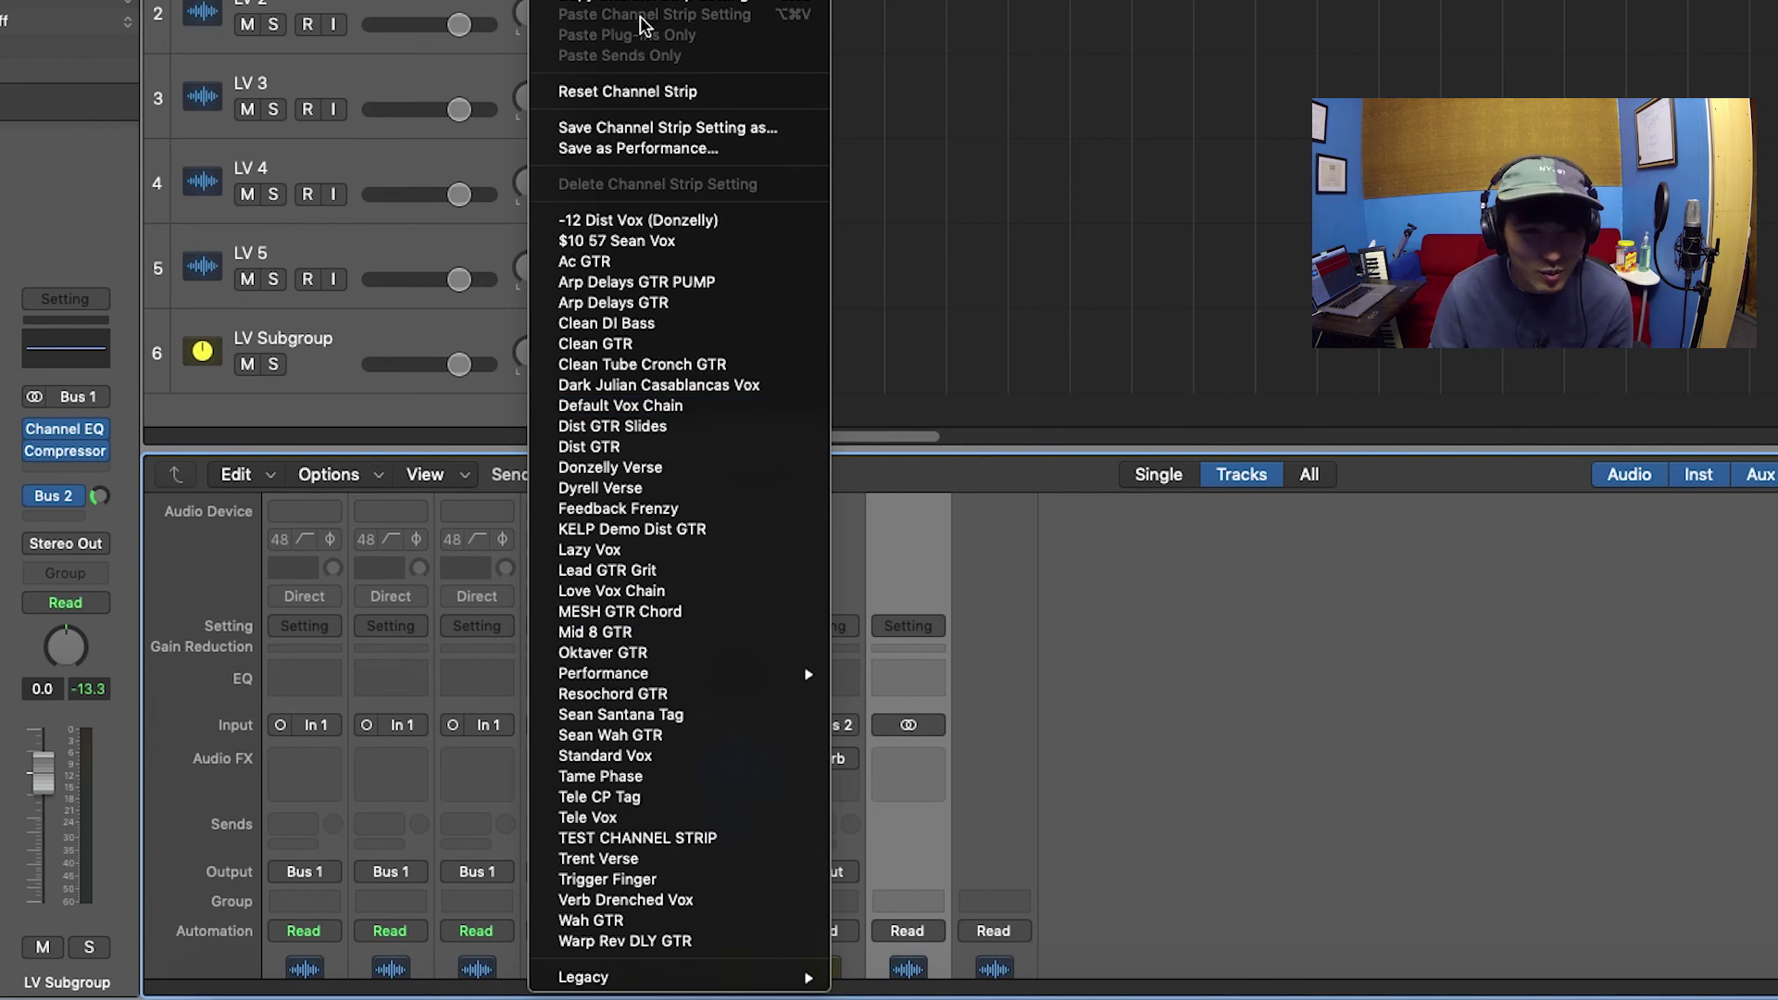
{"action": "left_click", "coordinate": [1099, 44]}
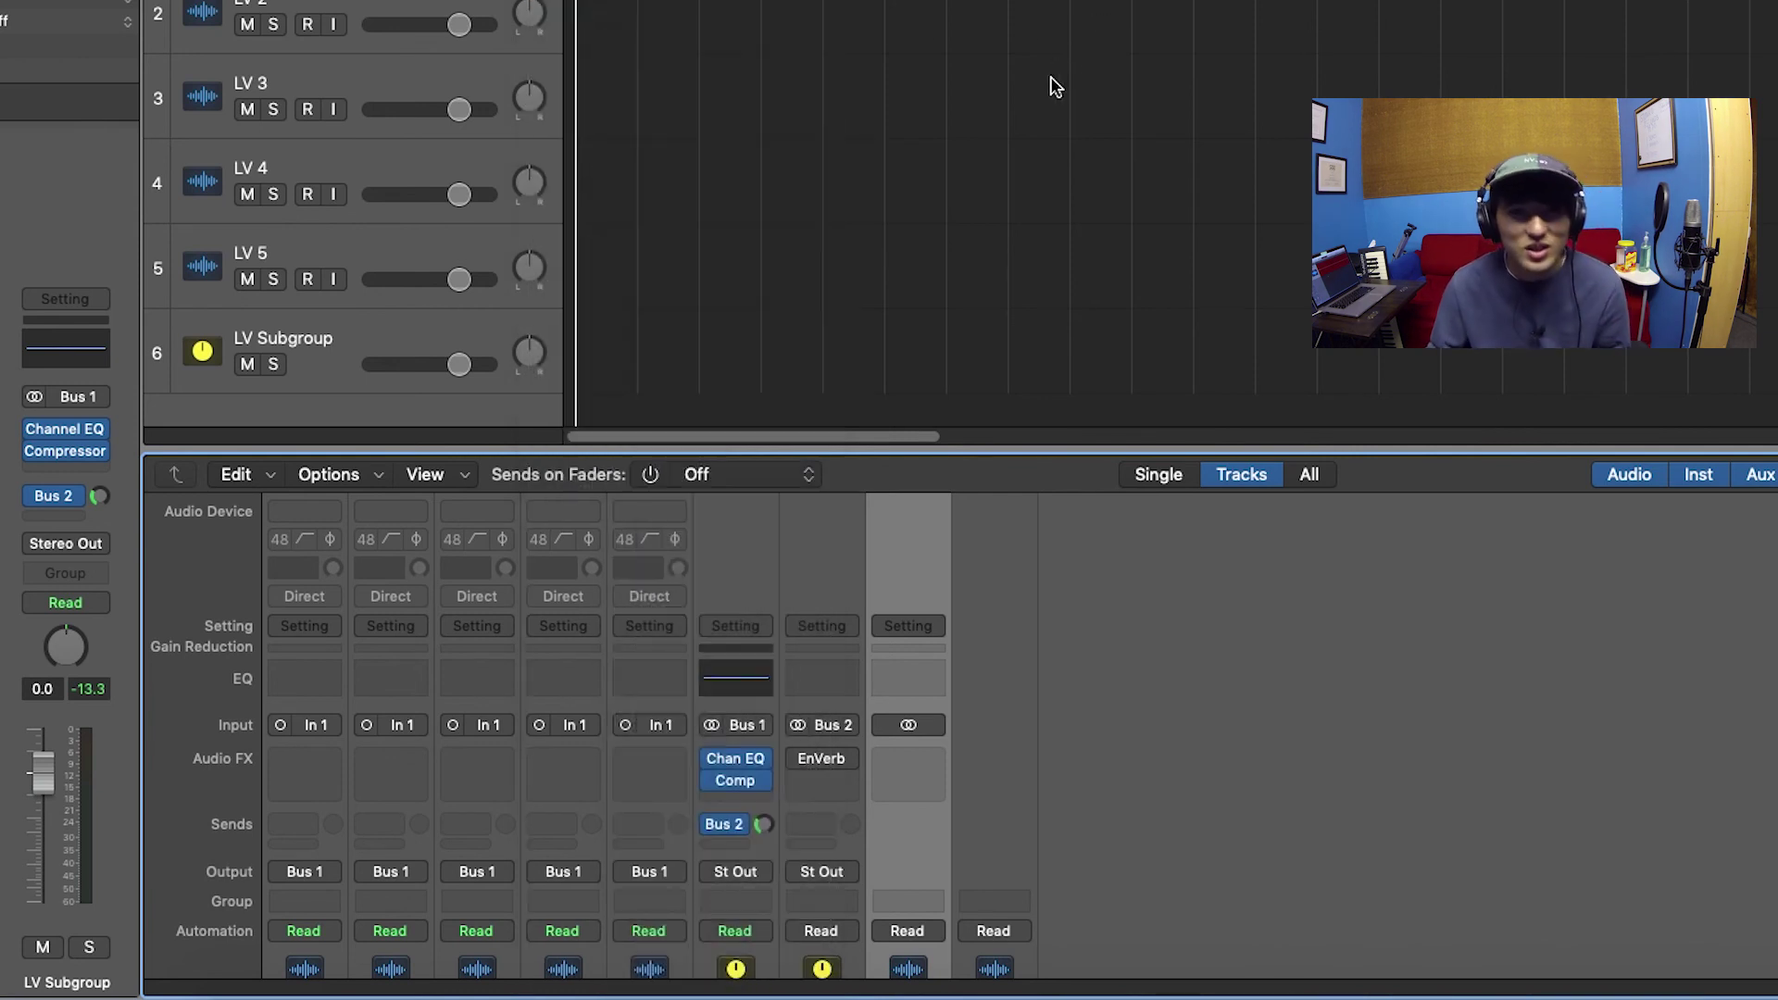
{"action": "key", "text": "x"}
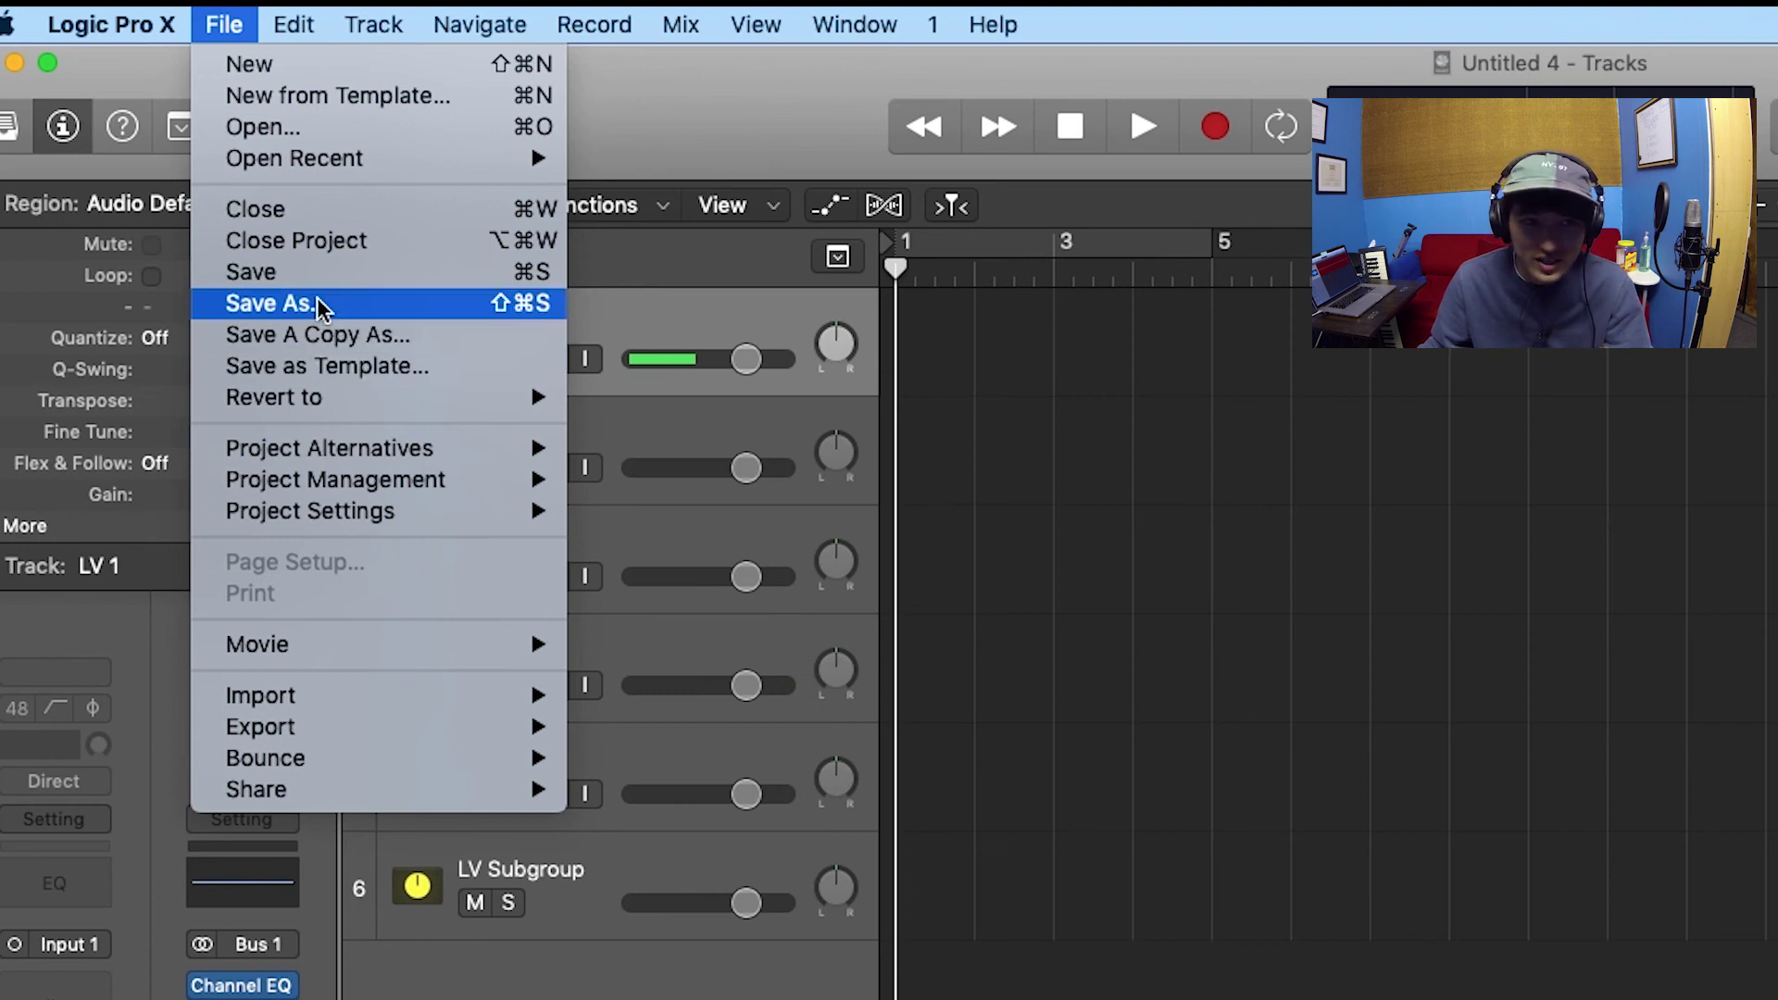
- Save the project as a template in Project Templates, named with the owner's first name followed by "Vox Template Test"
{"action": "left_click", "coordinate": [325, 365]}
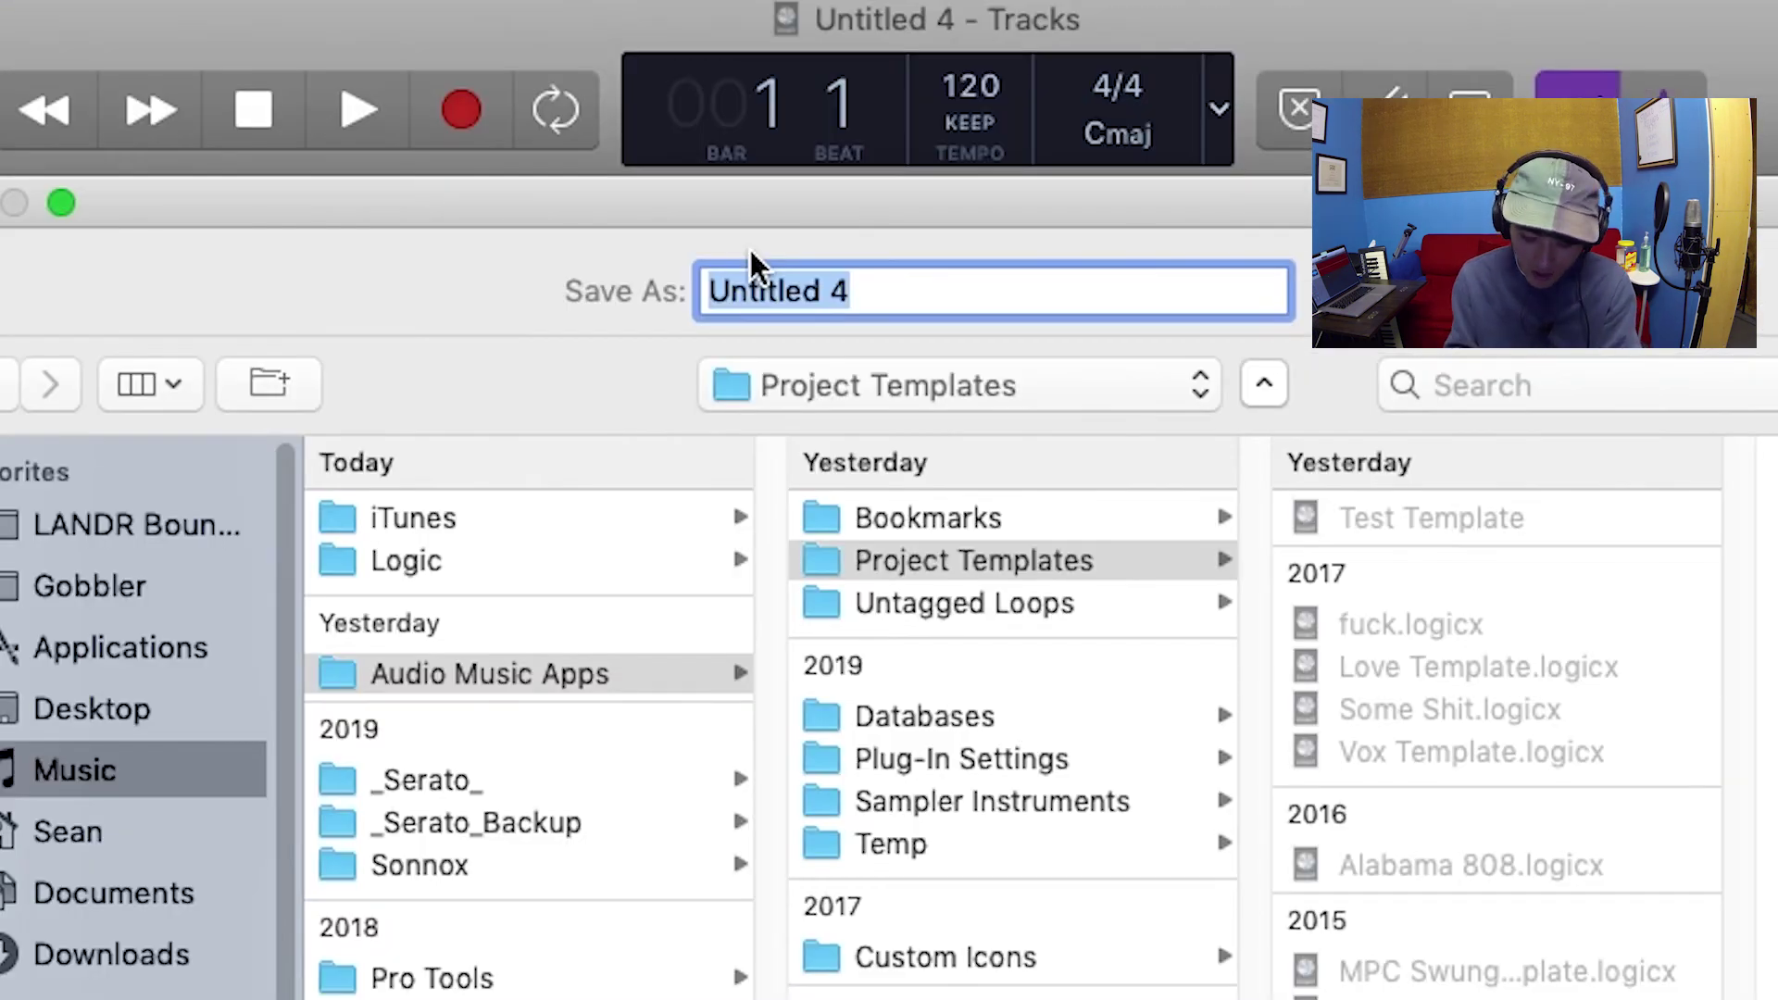
{"action": "type", "text": "Seans Vox "}
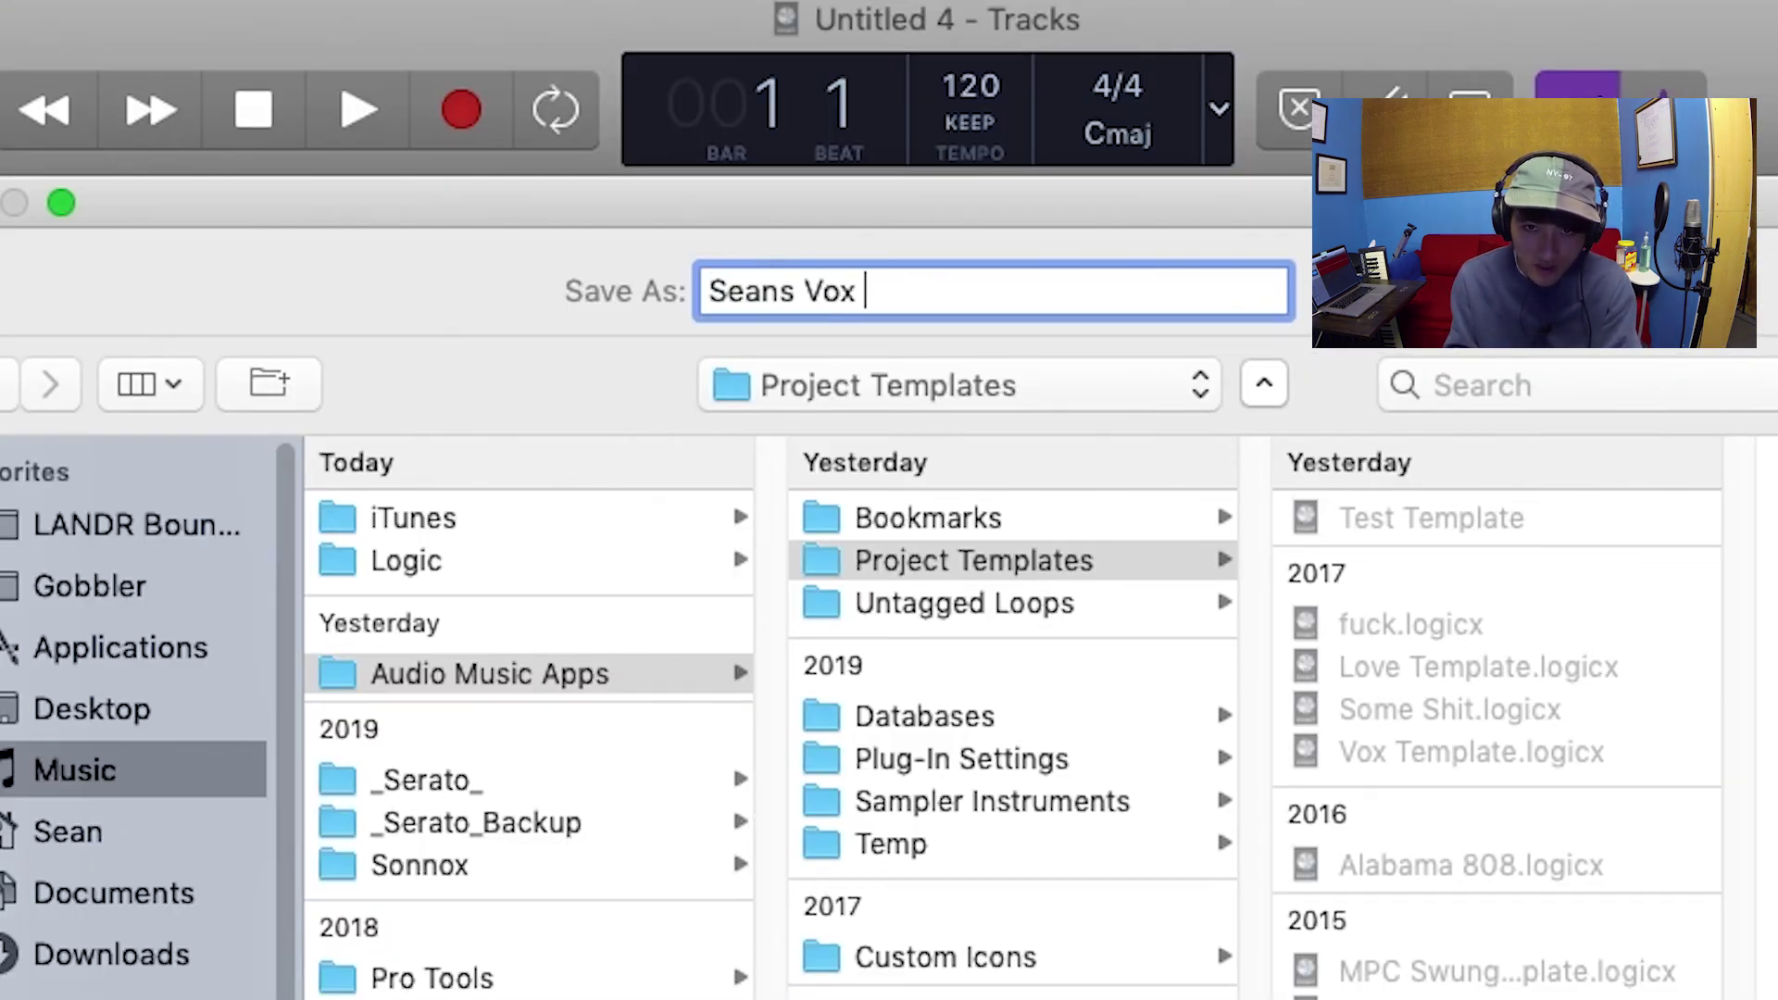
{"action": "type", "text": "Template Test"}
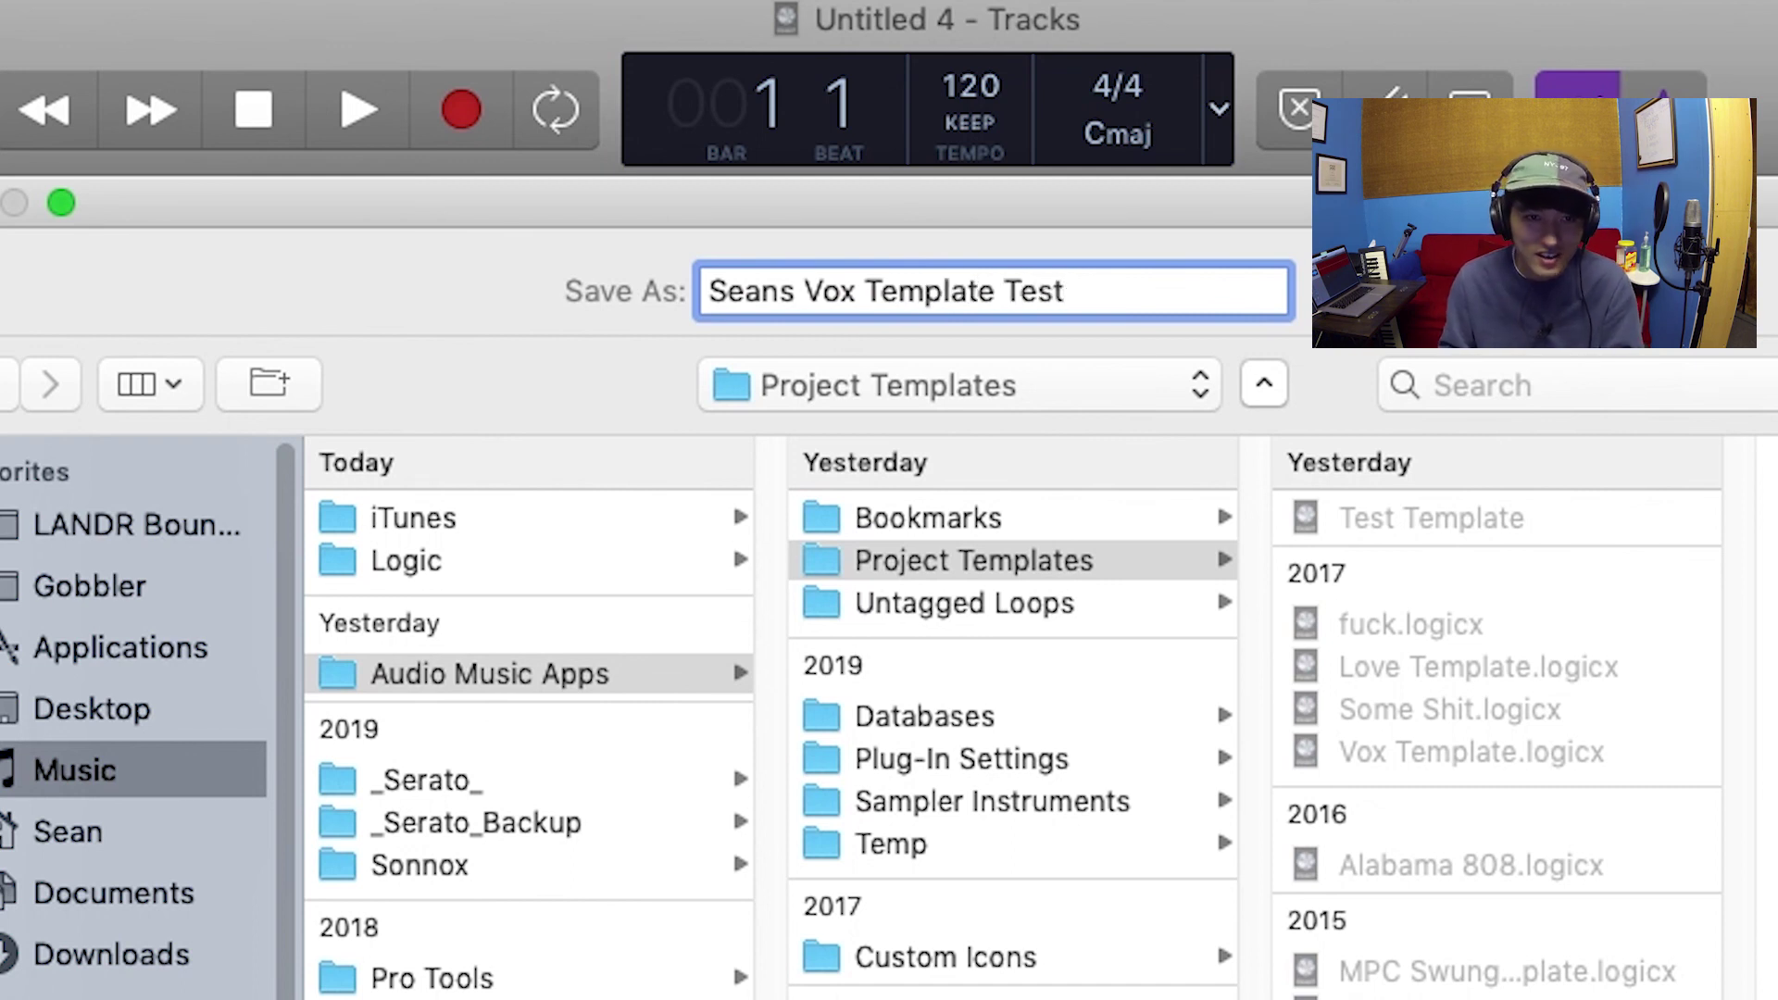
{"action": "key", "text": "Return"}
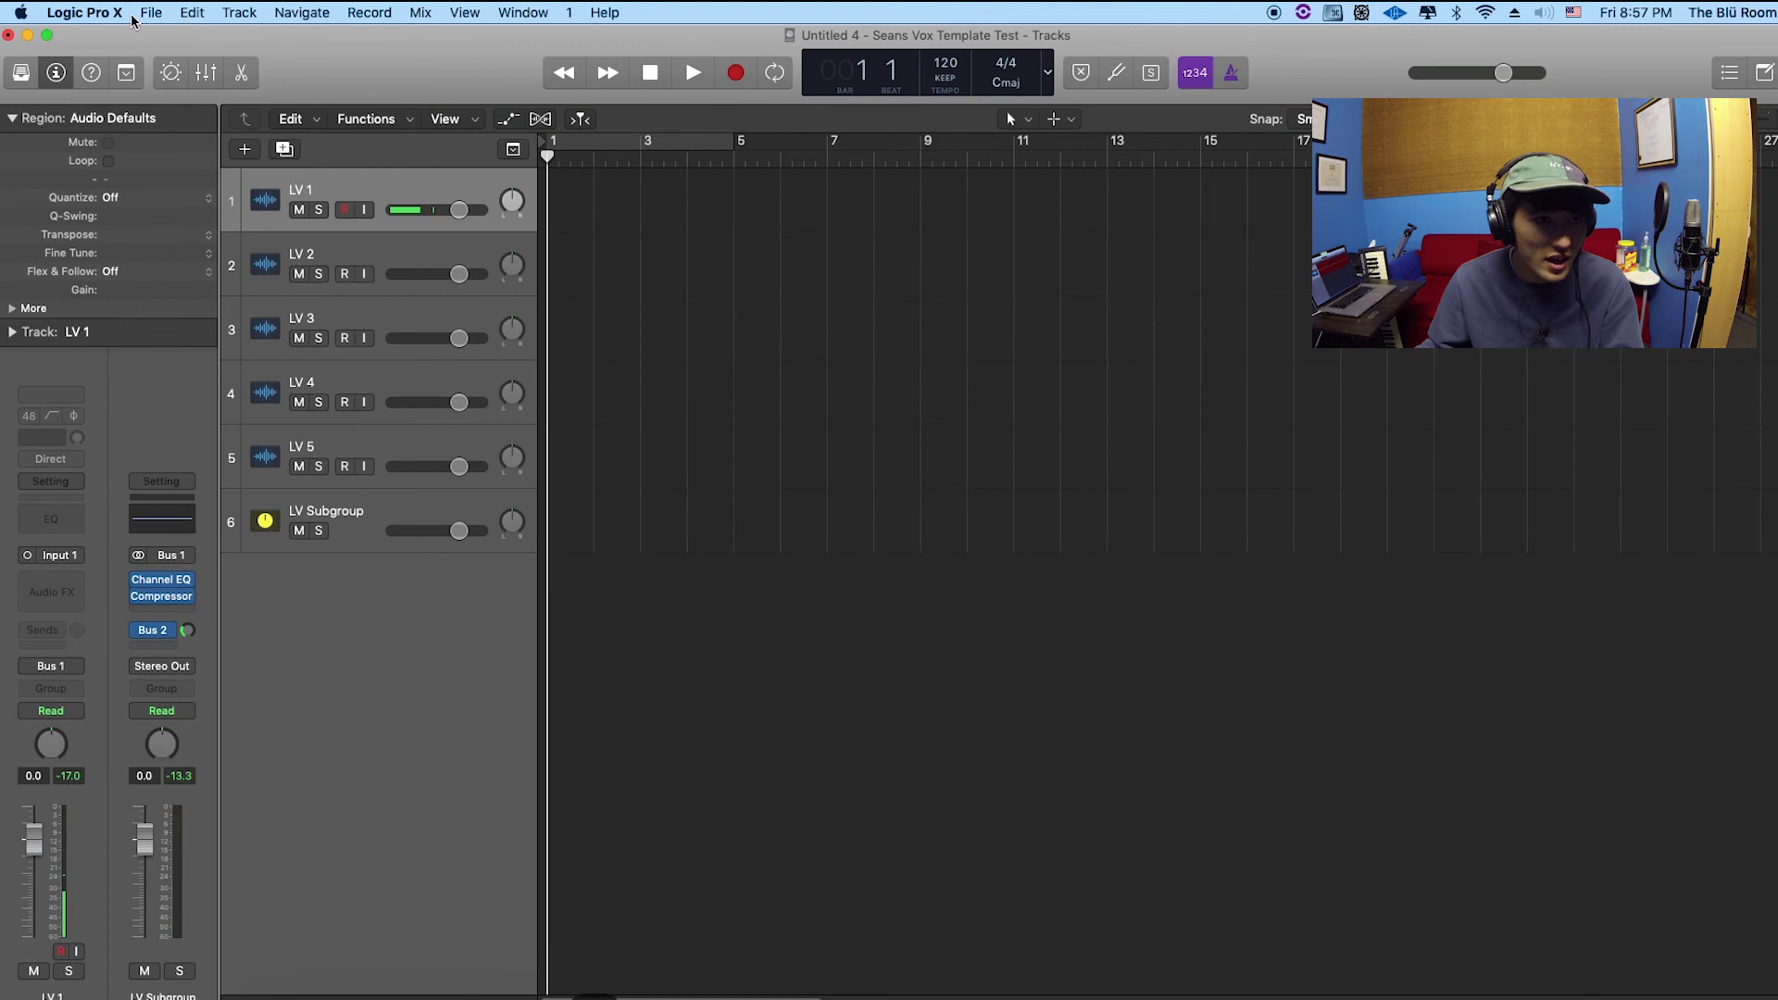
- Save the session as a package project on the Desktop, named with the owner's first name followed by "Logic Vox Template"
{"action": "left_click", "coordinate": [84, 12]}
{"action": "mouse_move", "coordinate": [174, 23]}
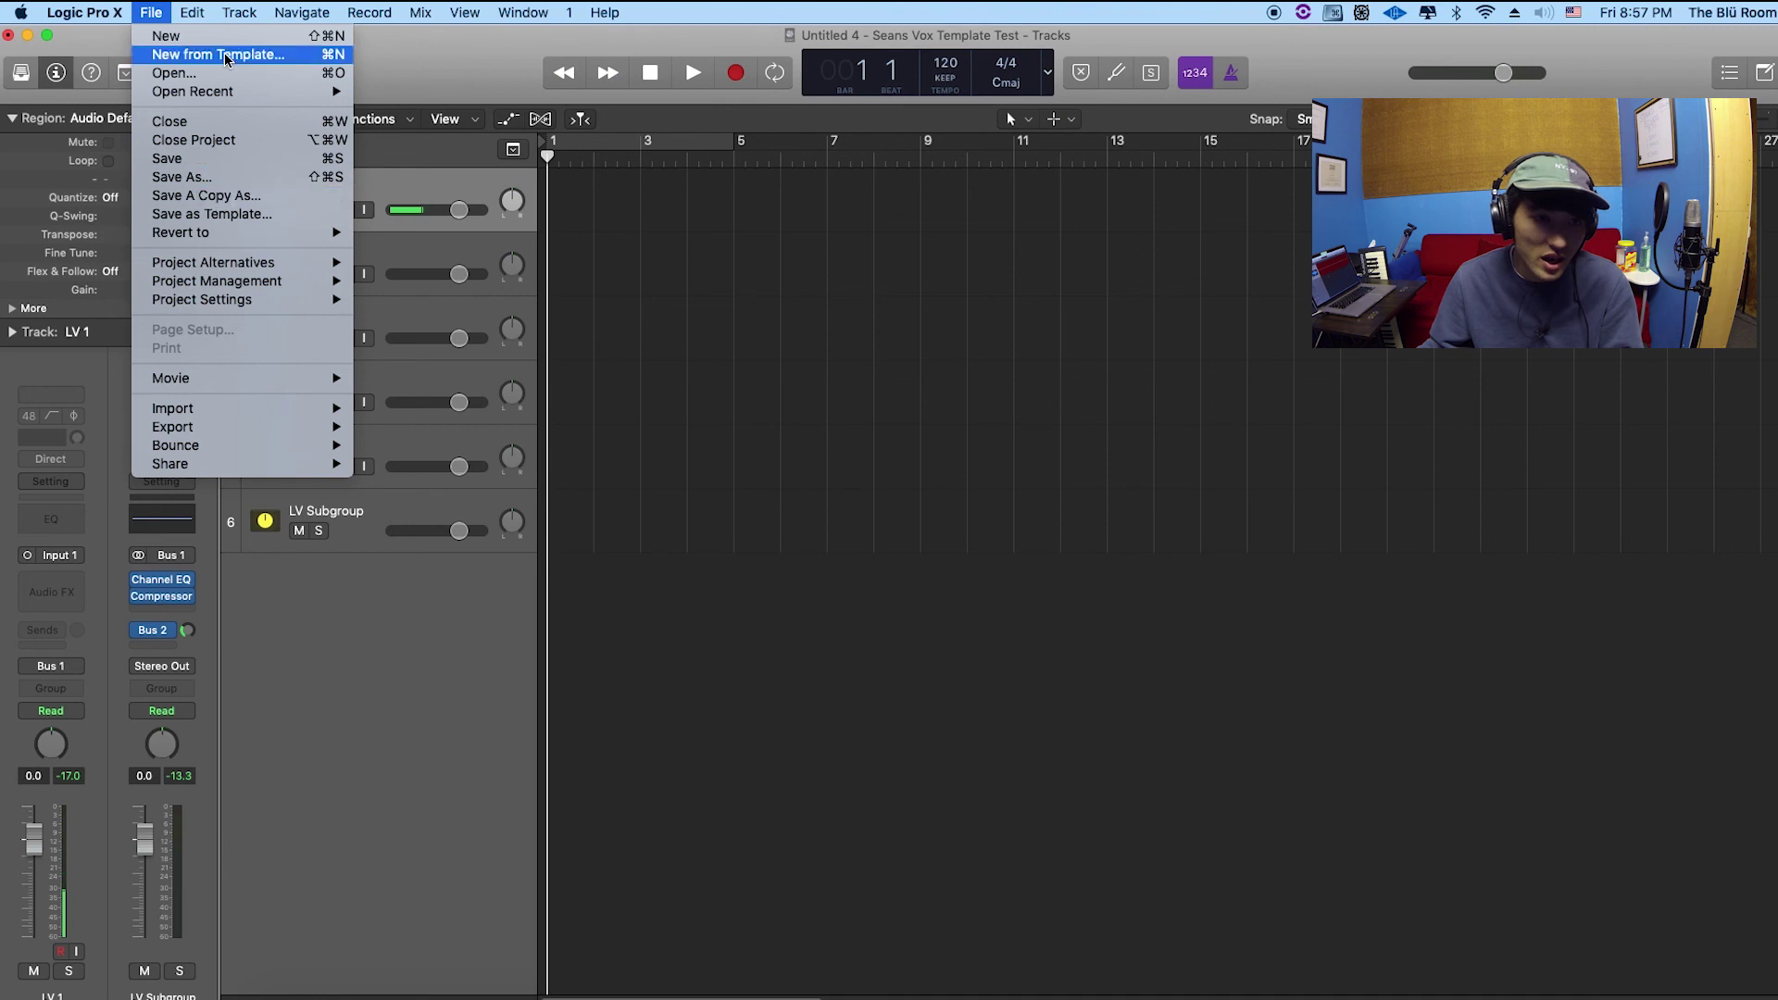
{"action": "key", "text": "super+s"}
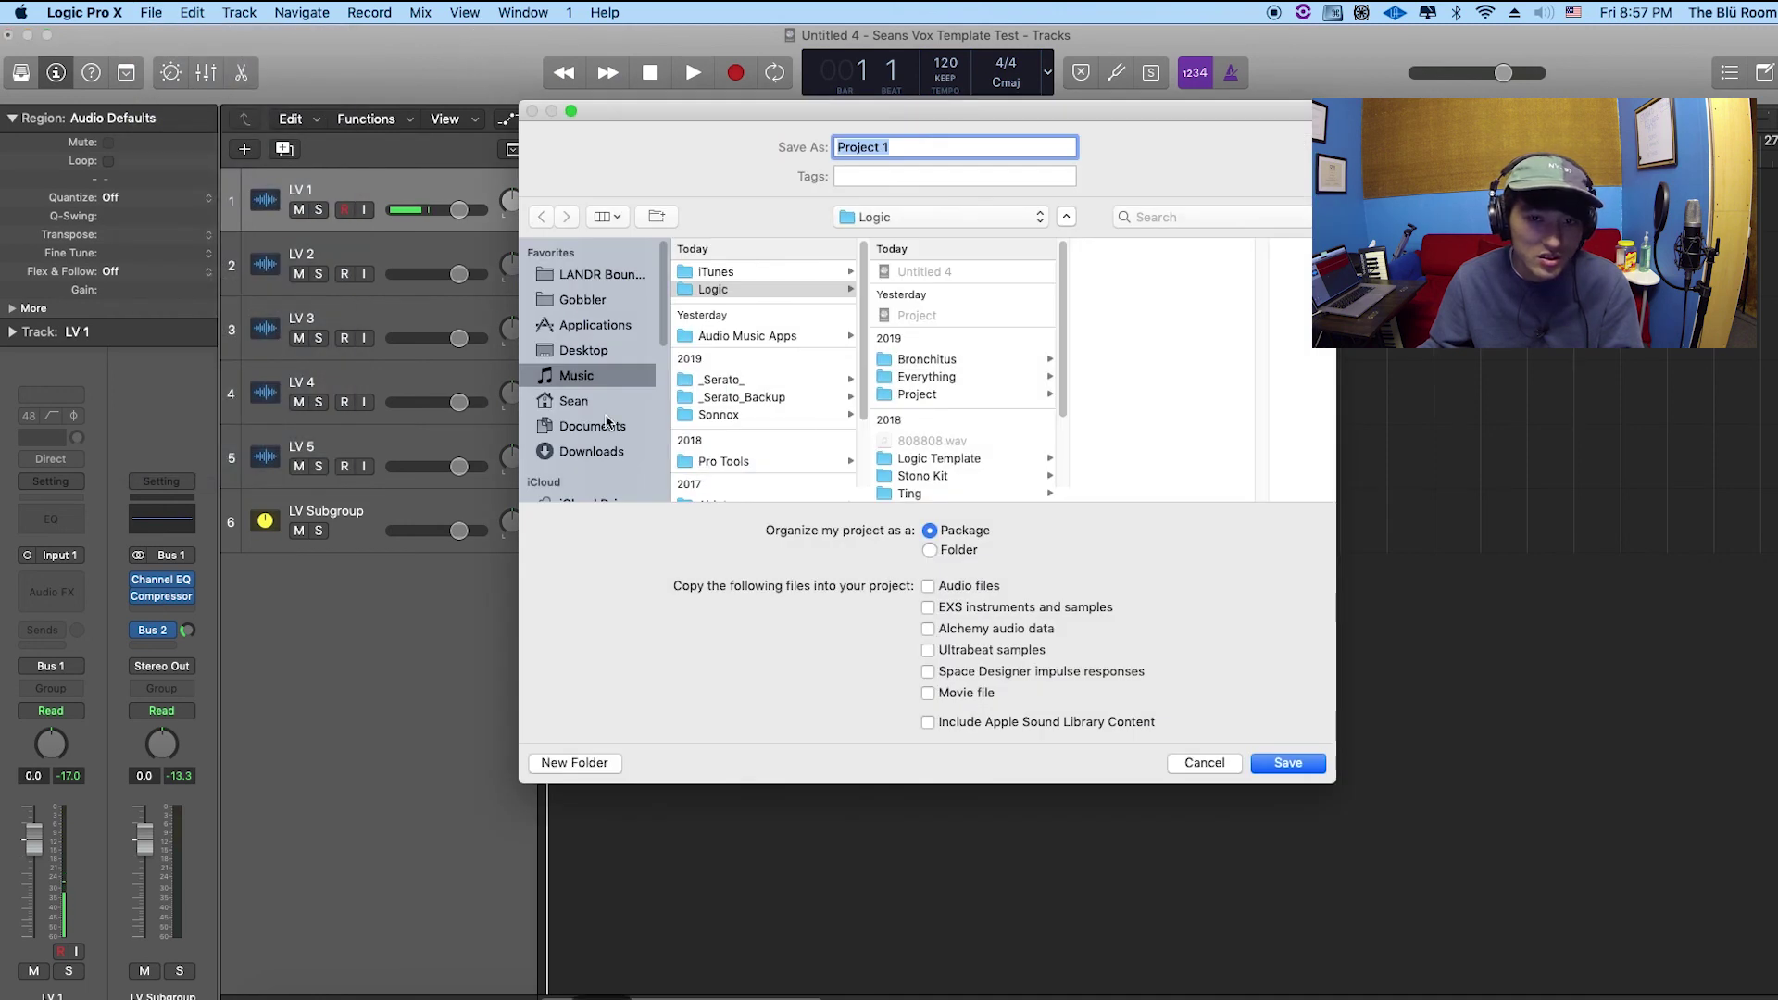
{"action": "left_click", "coordinate": [602, 348]}
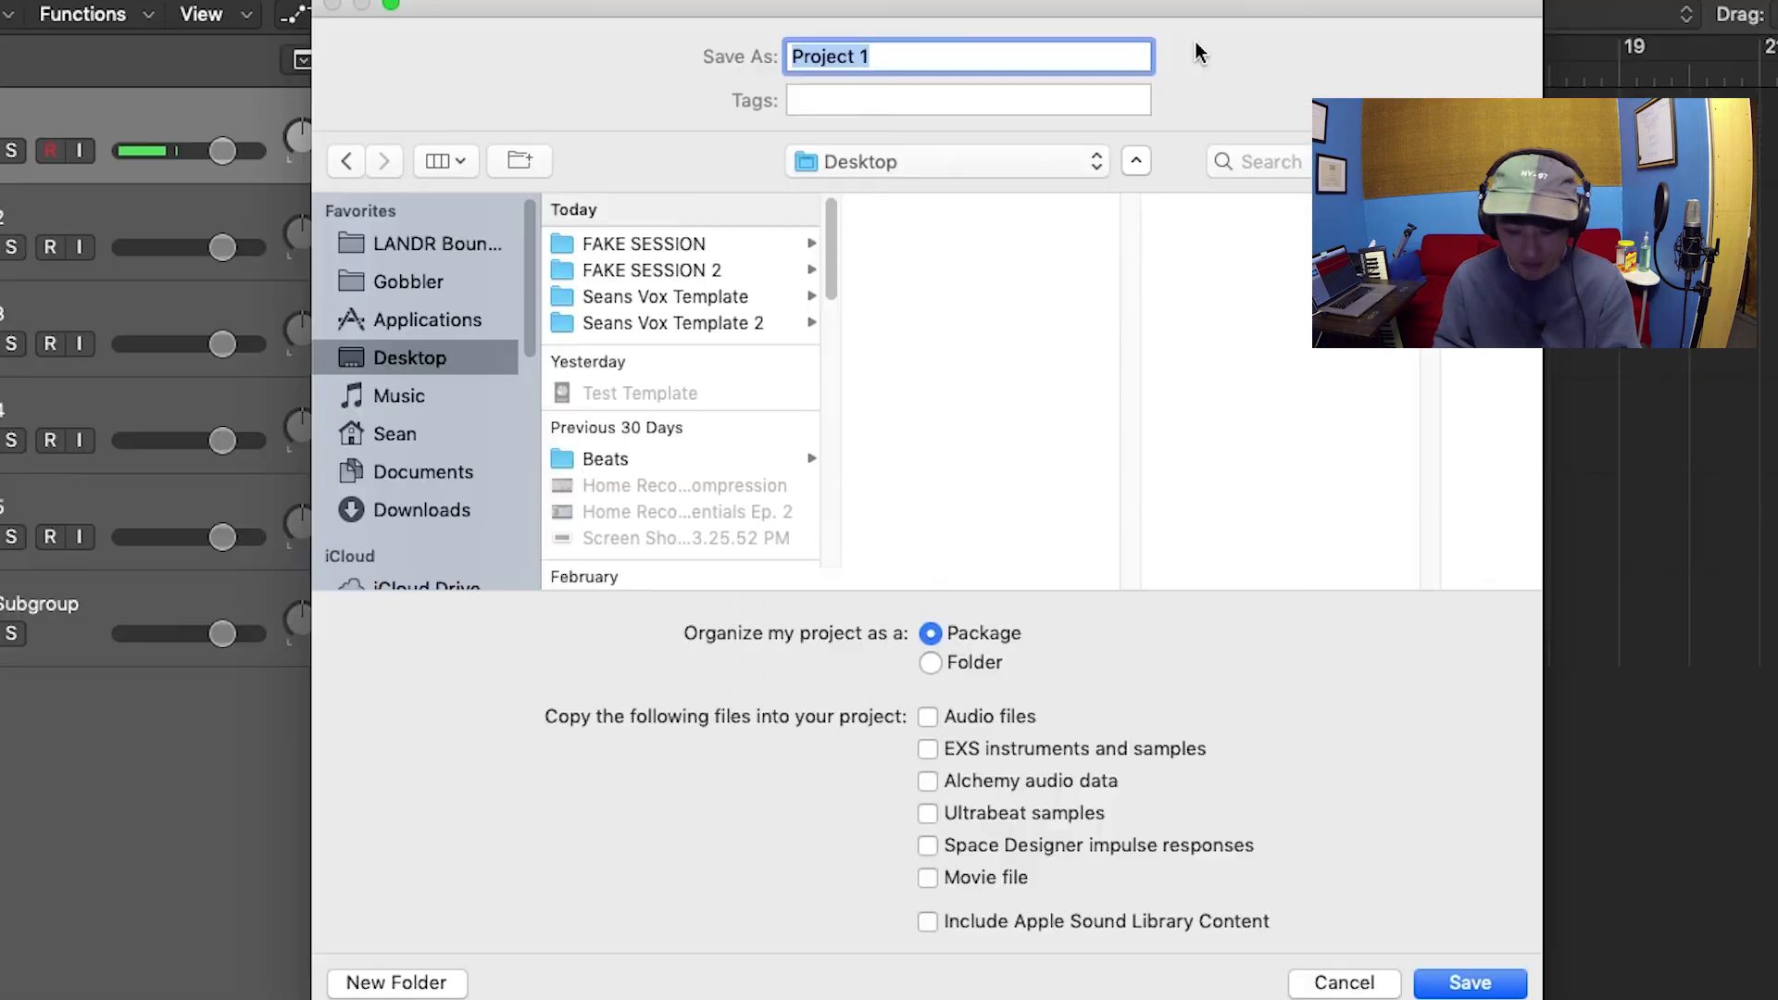
{"action": "type", "text": "Seans "}
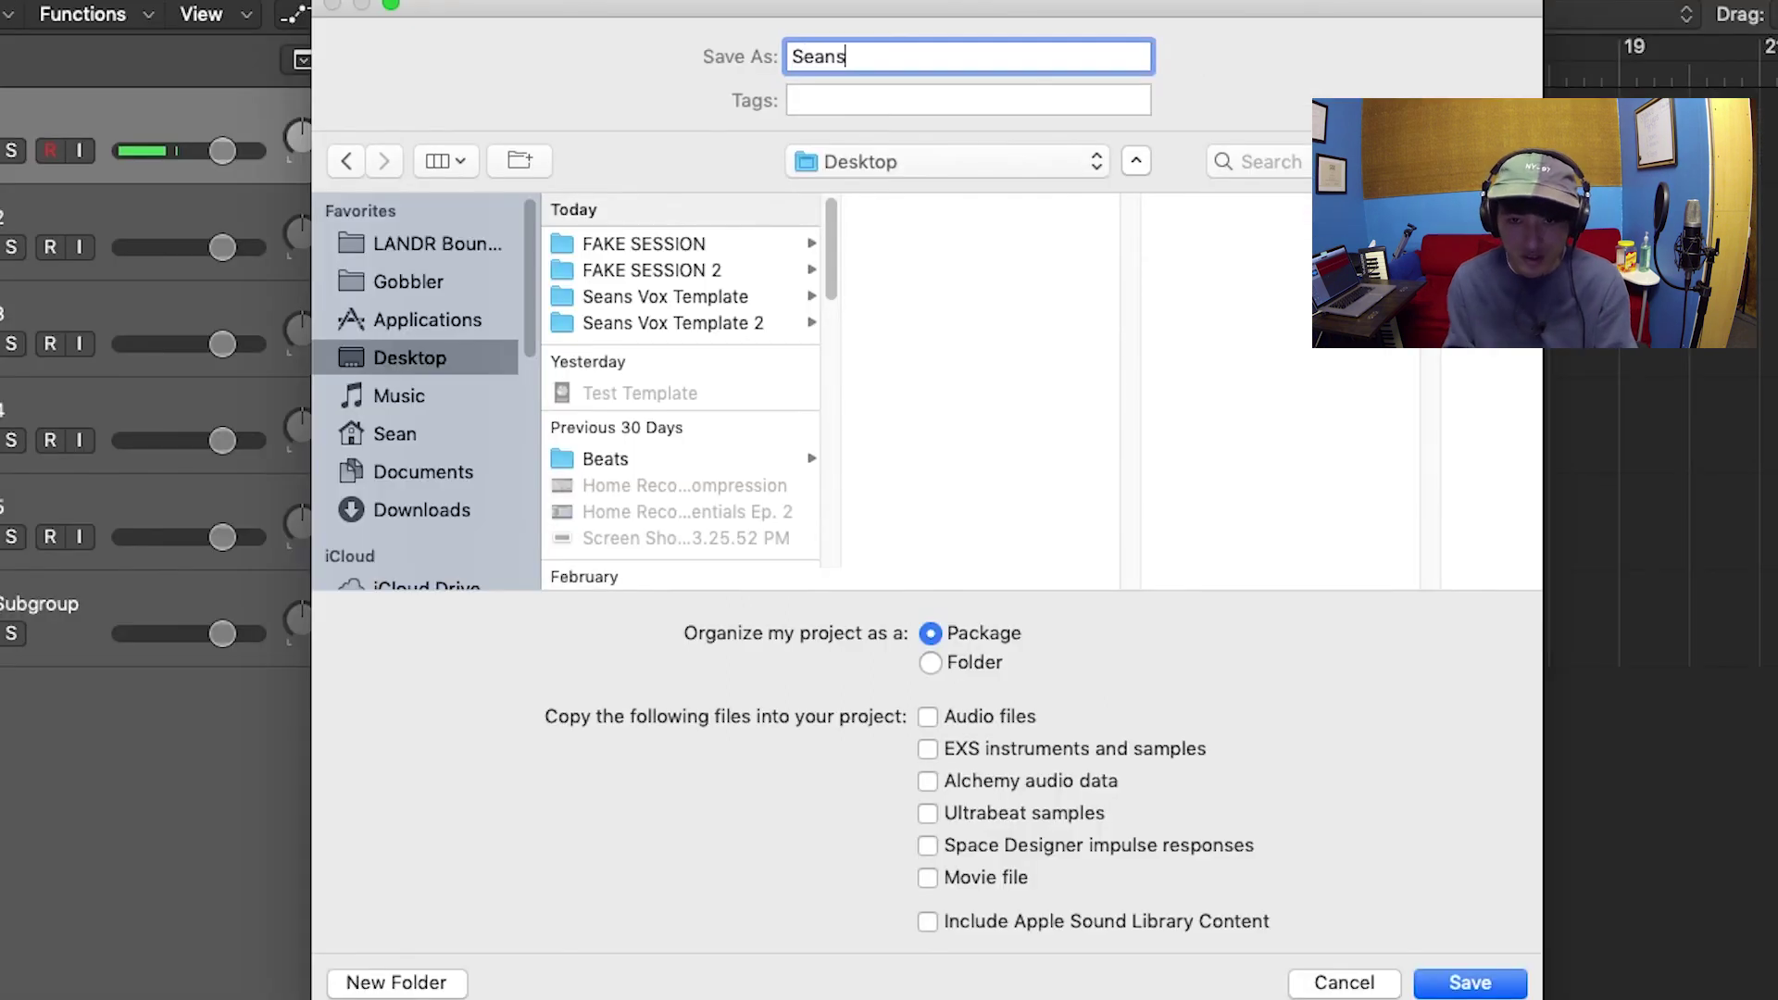
{"action": "type", "text": "Logic "}
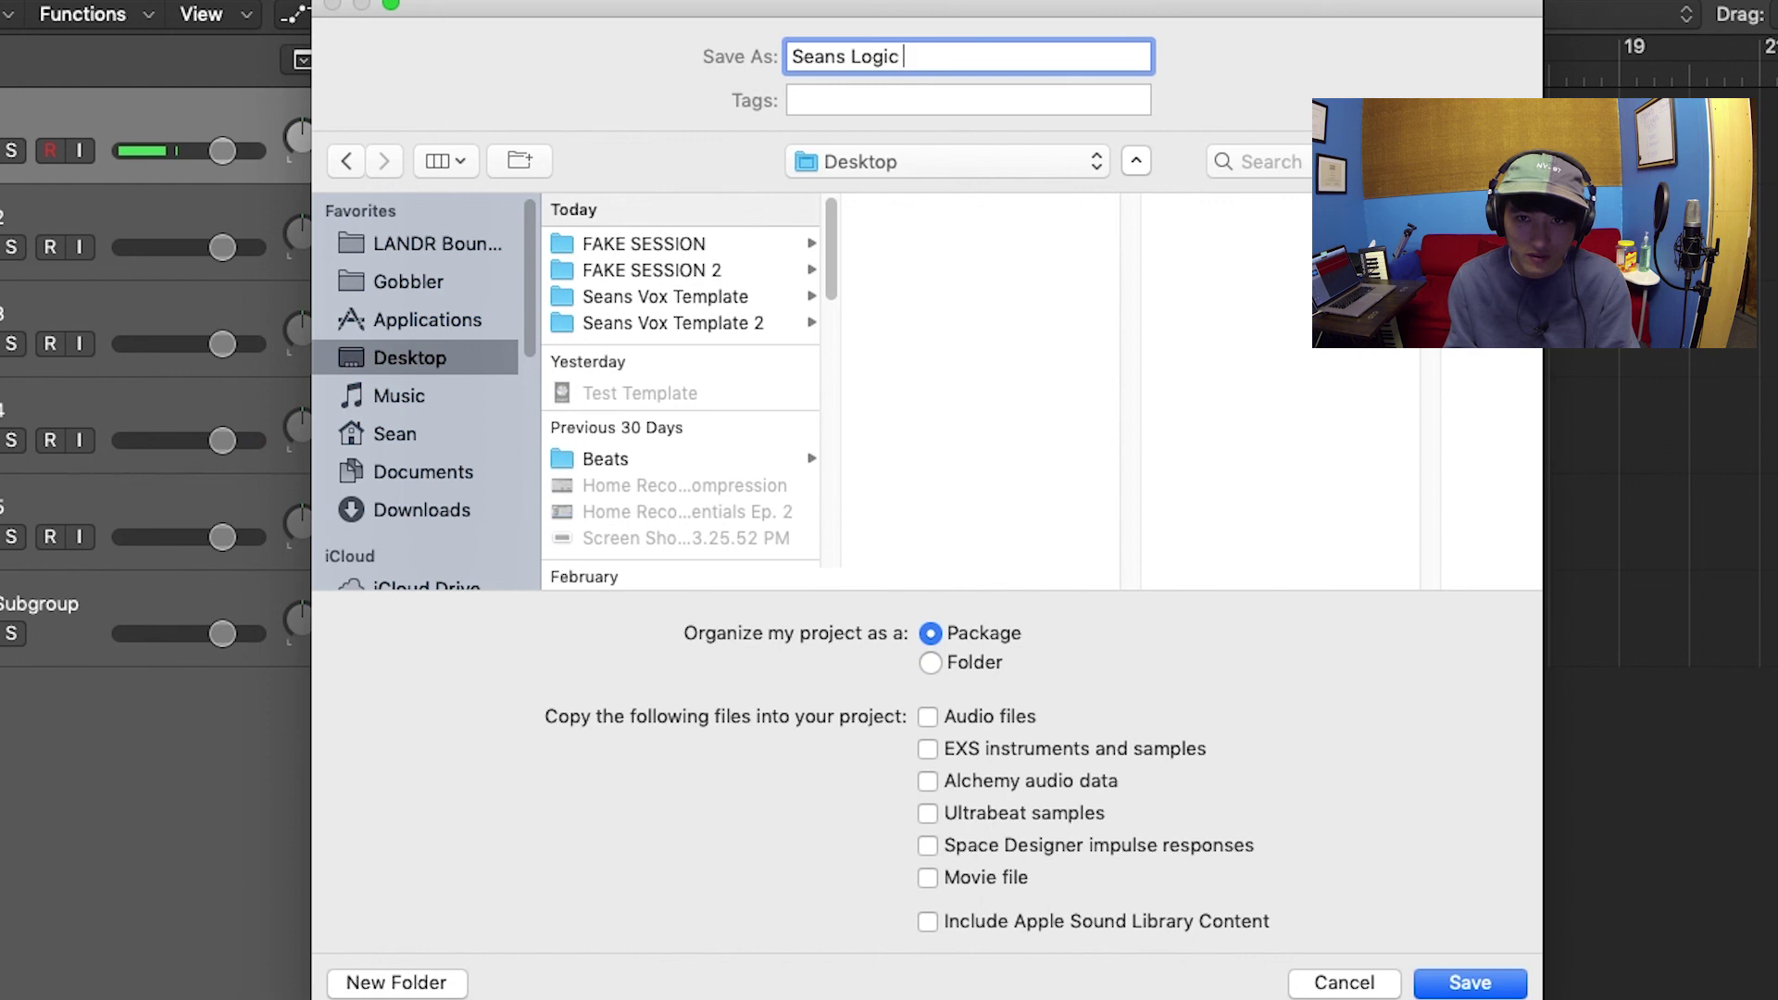
{"action": "type", "text": "Voox  t"}
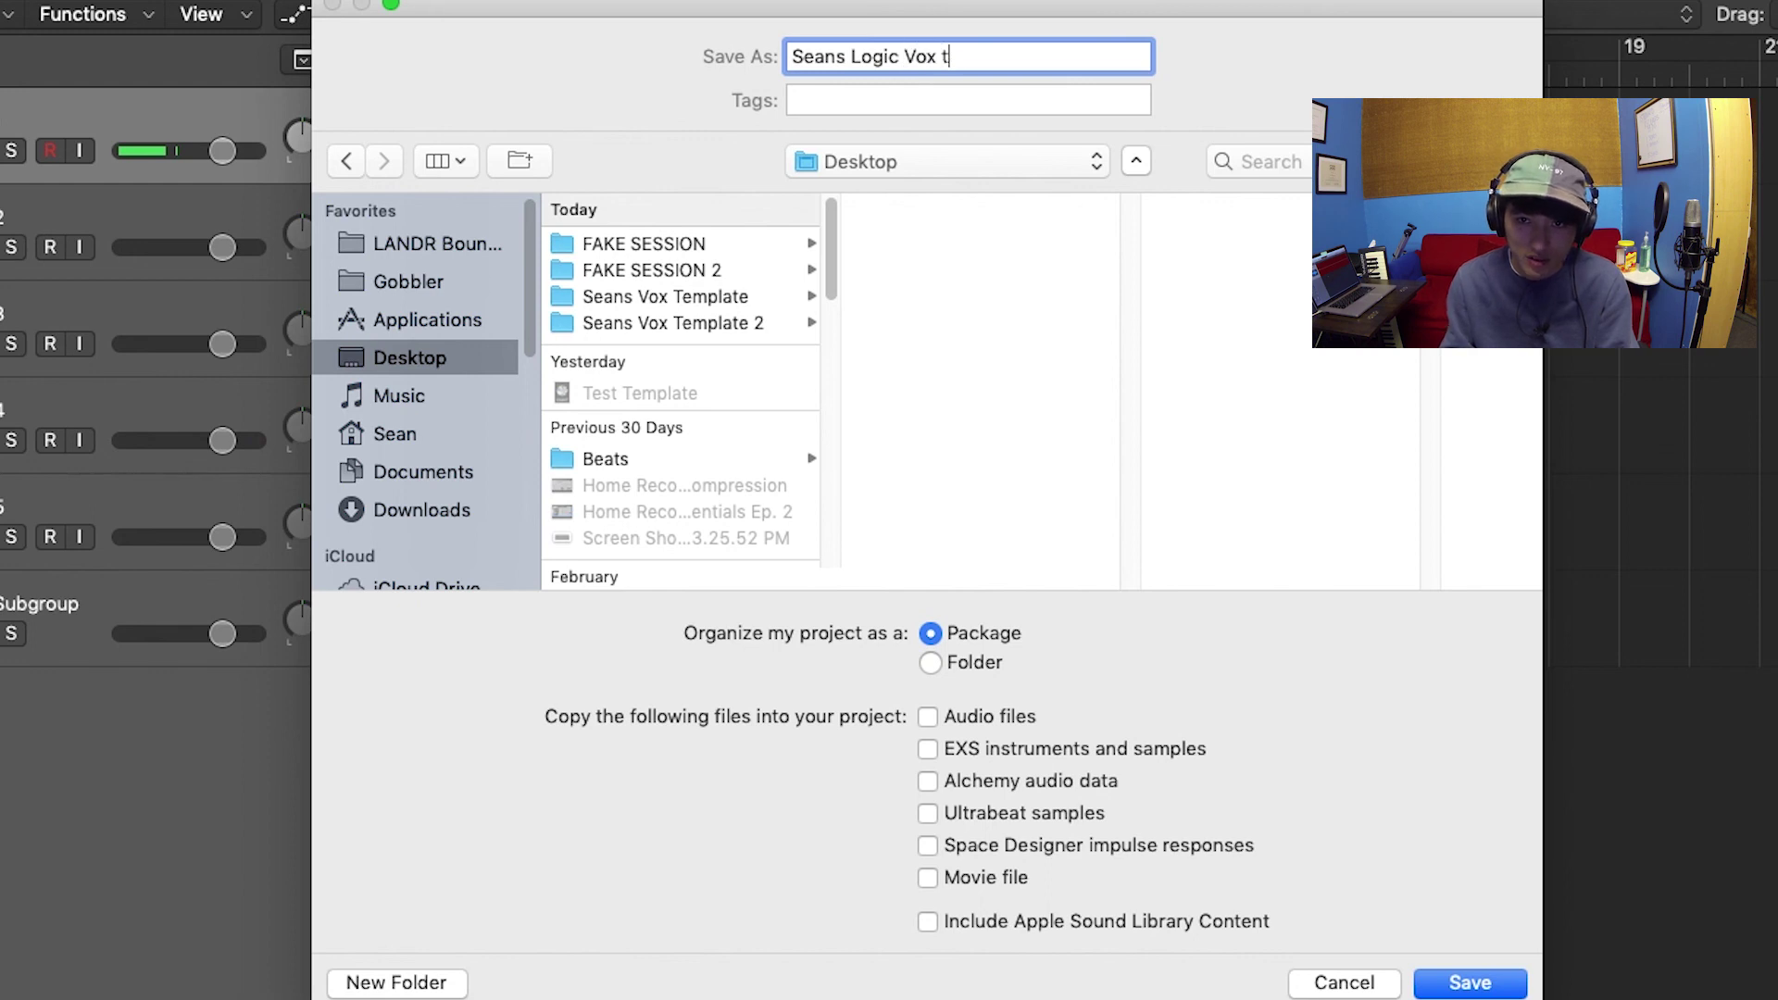
{"action": "type", "text": "Template"}
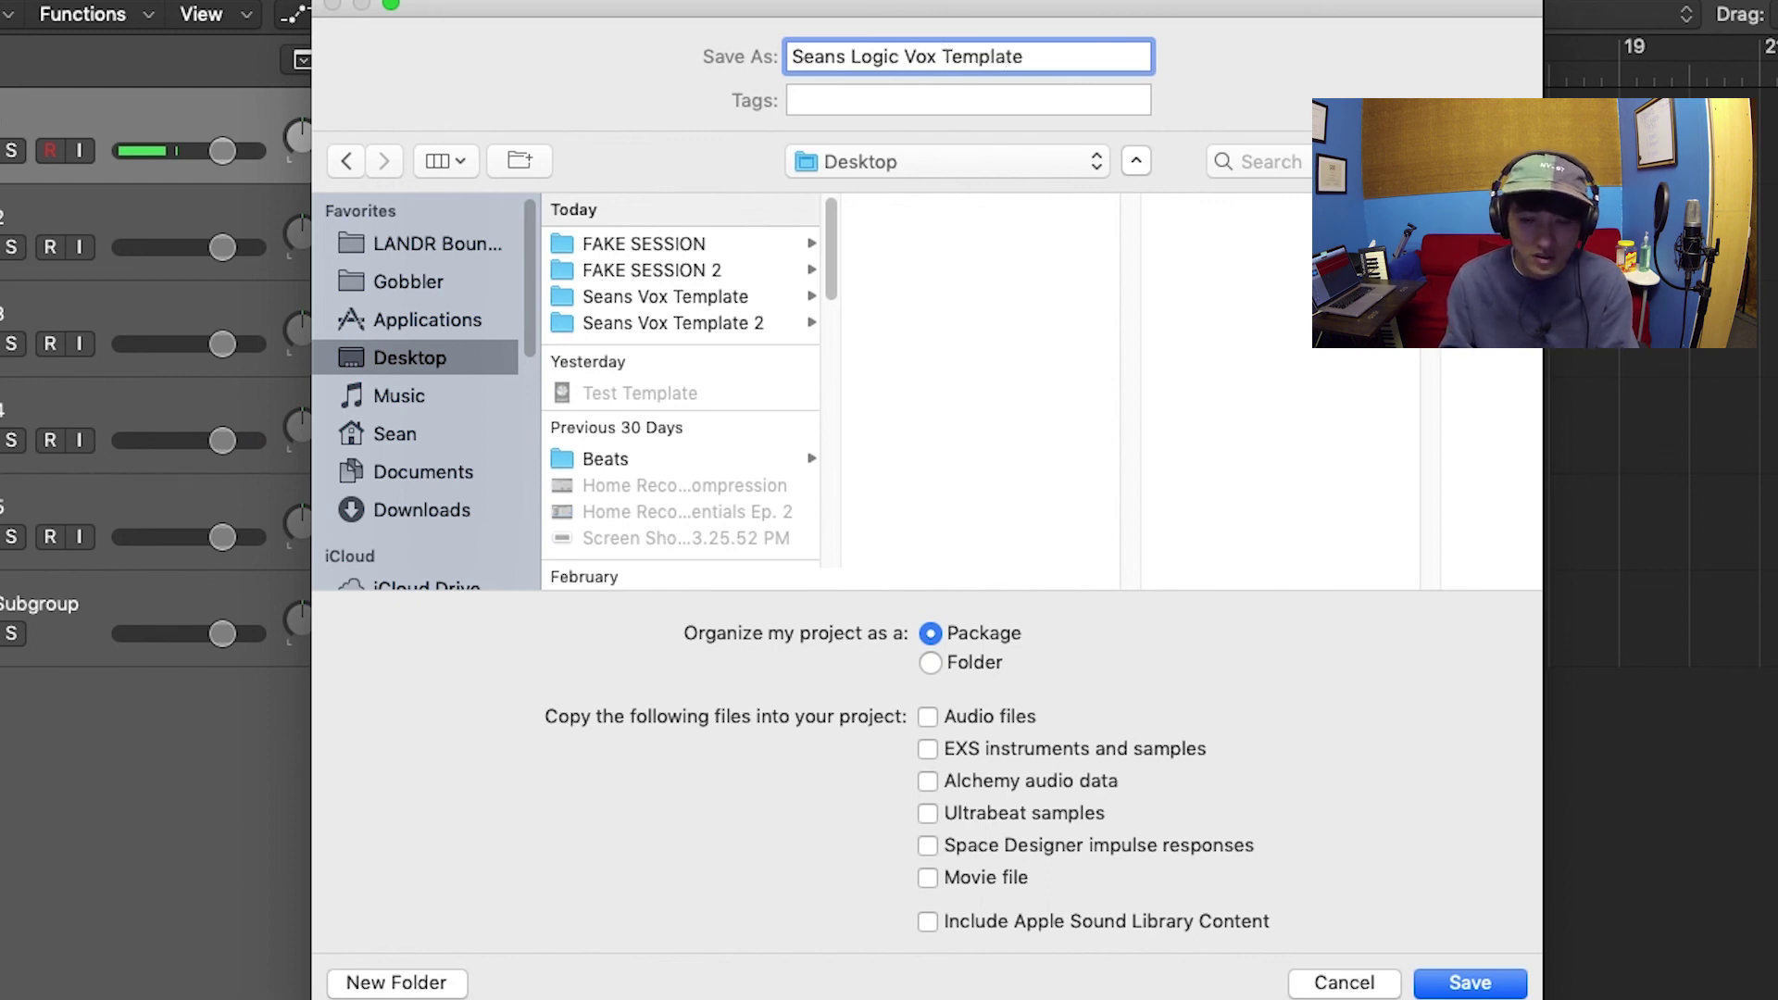
{"action": "left_click", "coordinate": [1471, 982]}
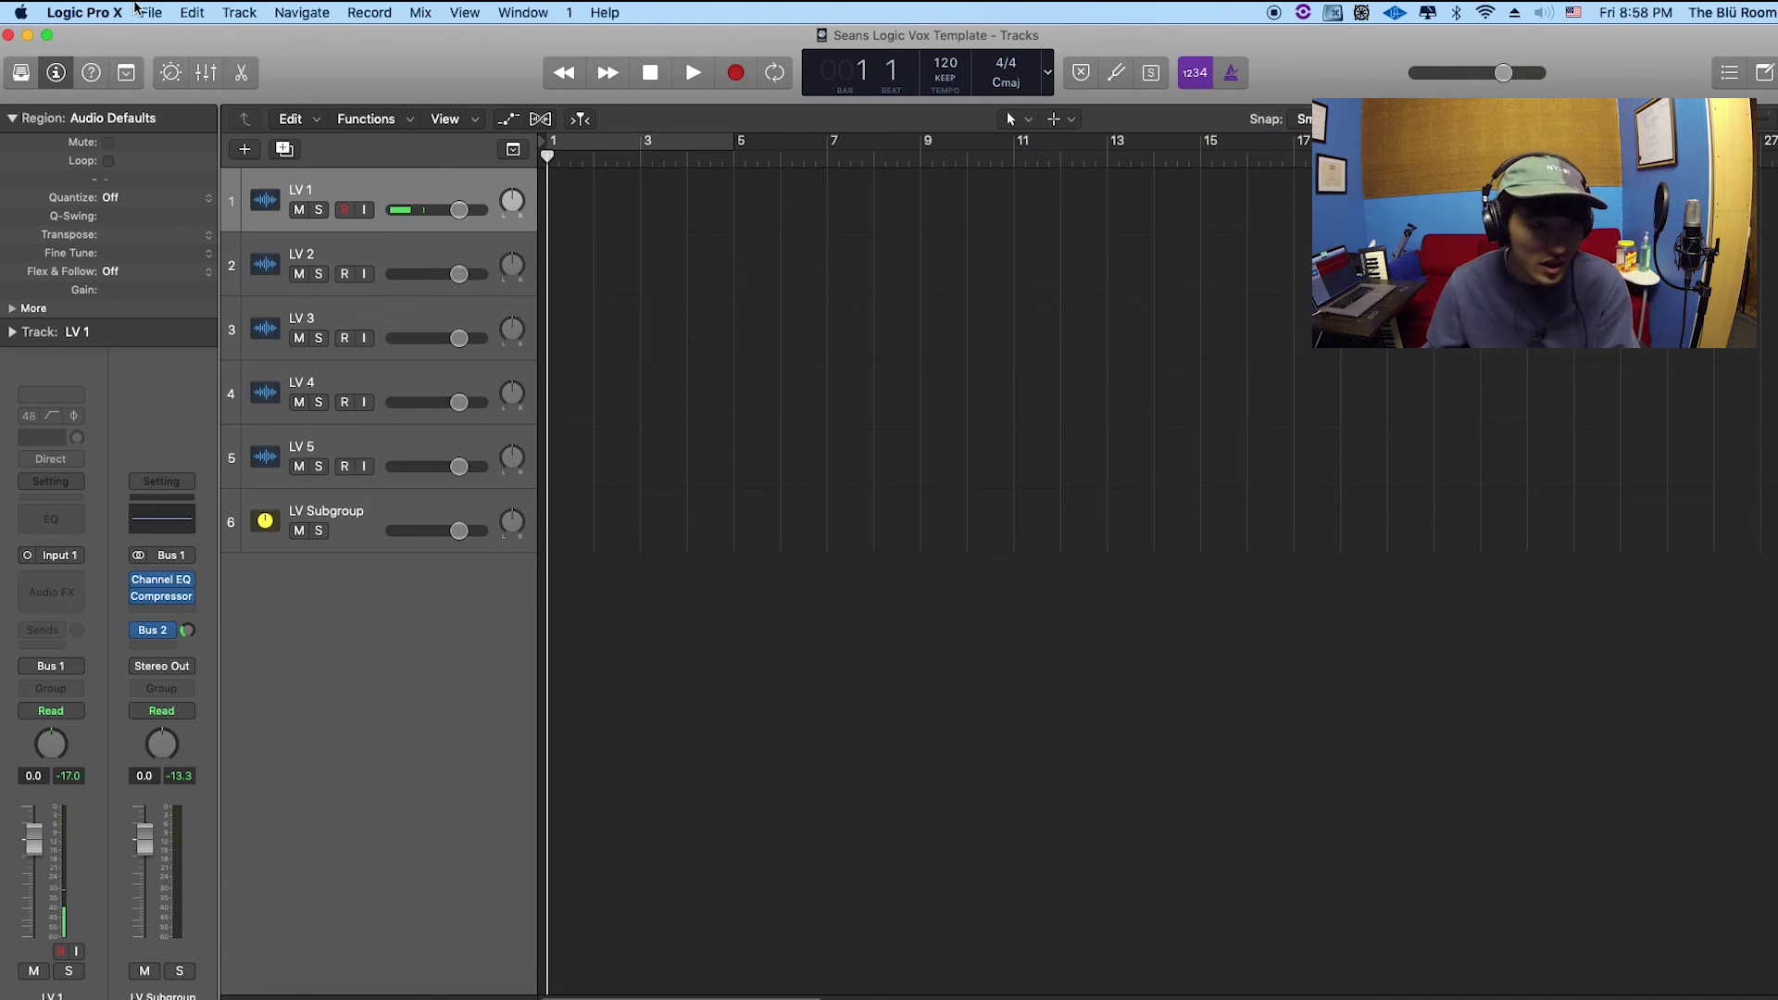
- Create a new empty project with one audio track using Input 1 and Output 1 + 2
{"action": "left_click", "coordinate": [149, 12]}
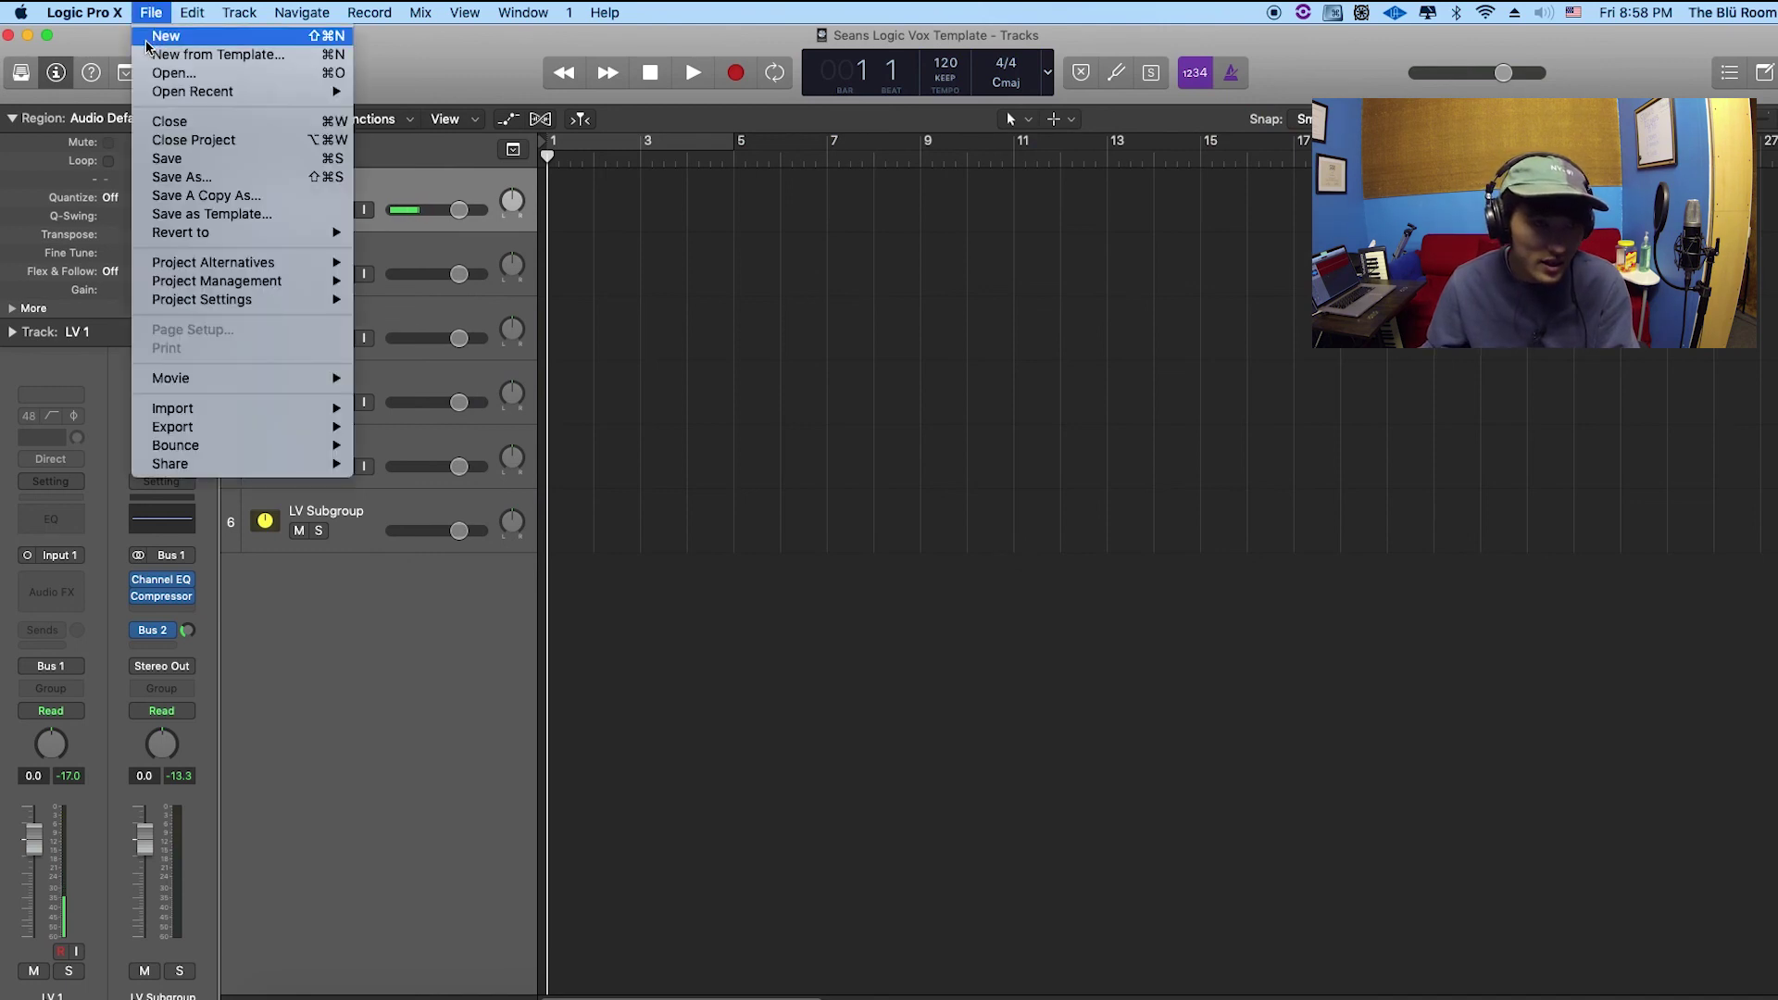
{"action": "left_click", "coordinate": [148, 37]}
{"action": "left_click", "coordinate": [1101, 356]}
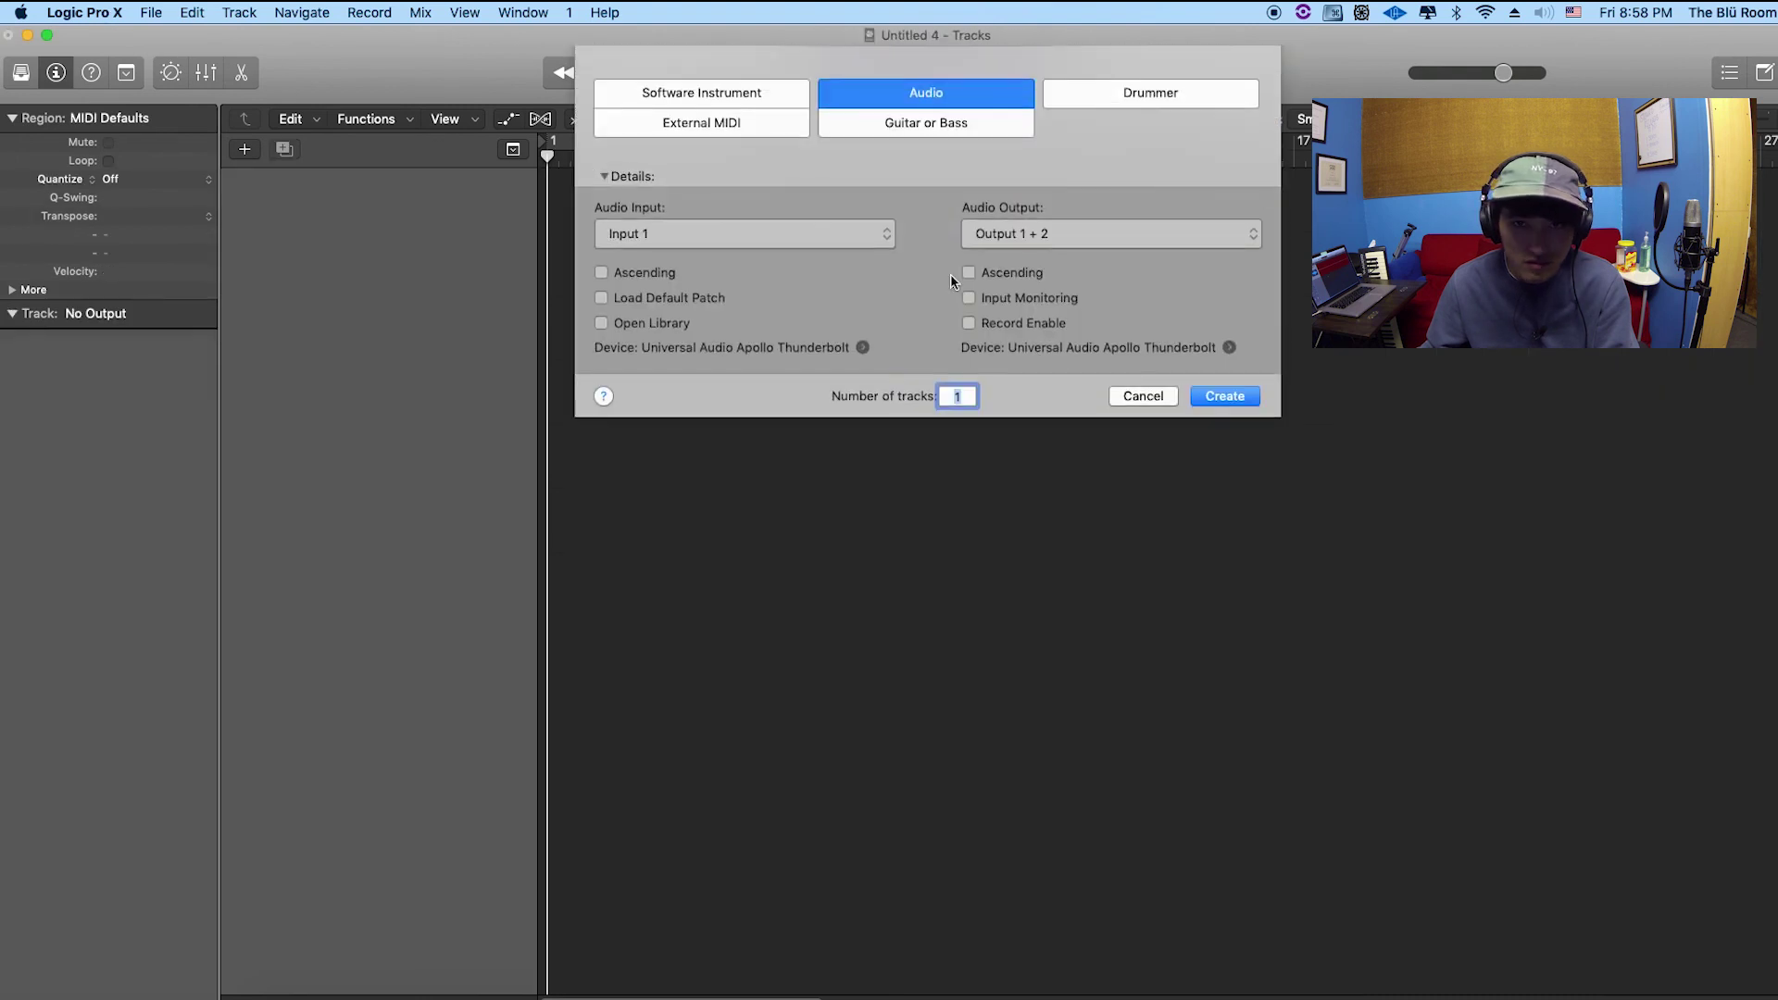
{"action": "left_click", "coordinate": [1227, 398]}
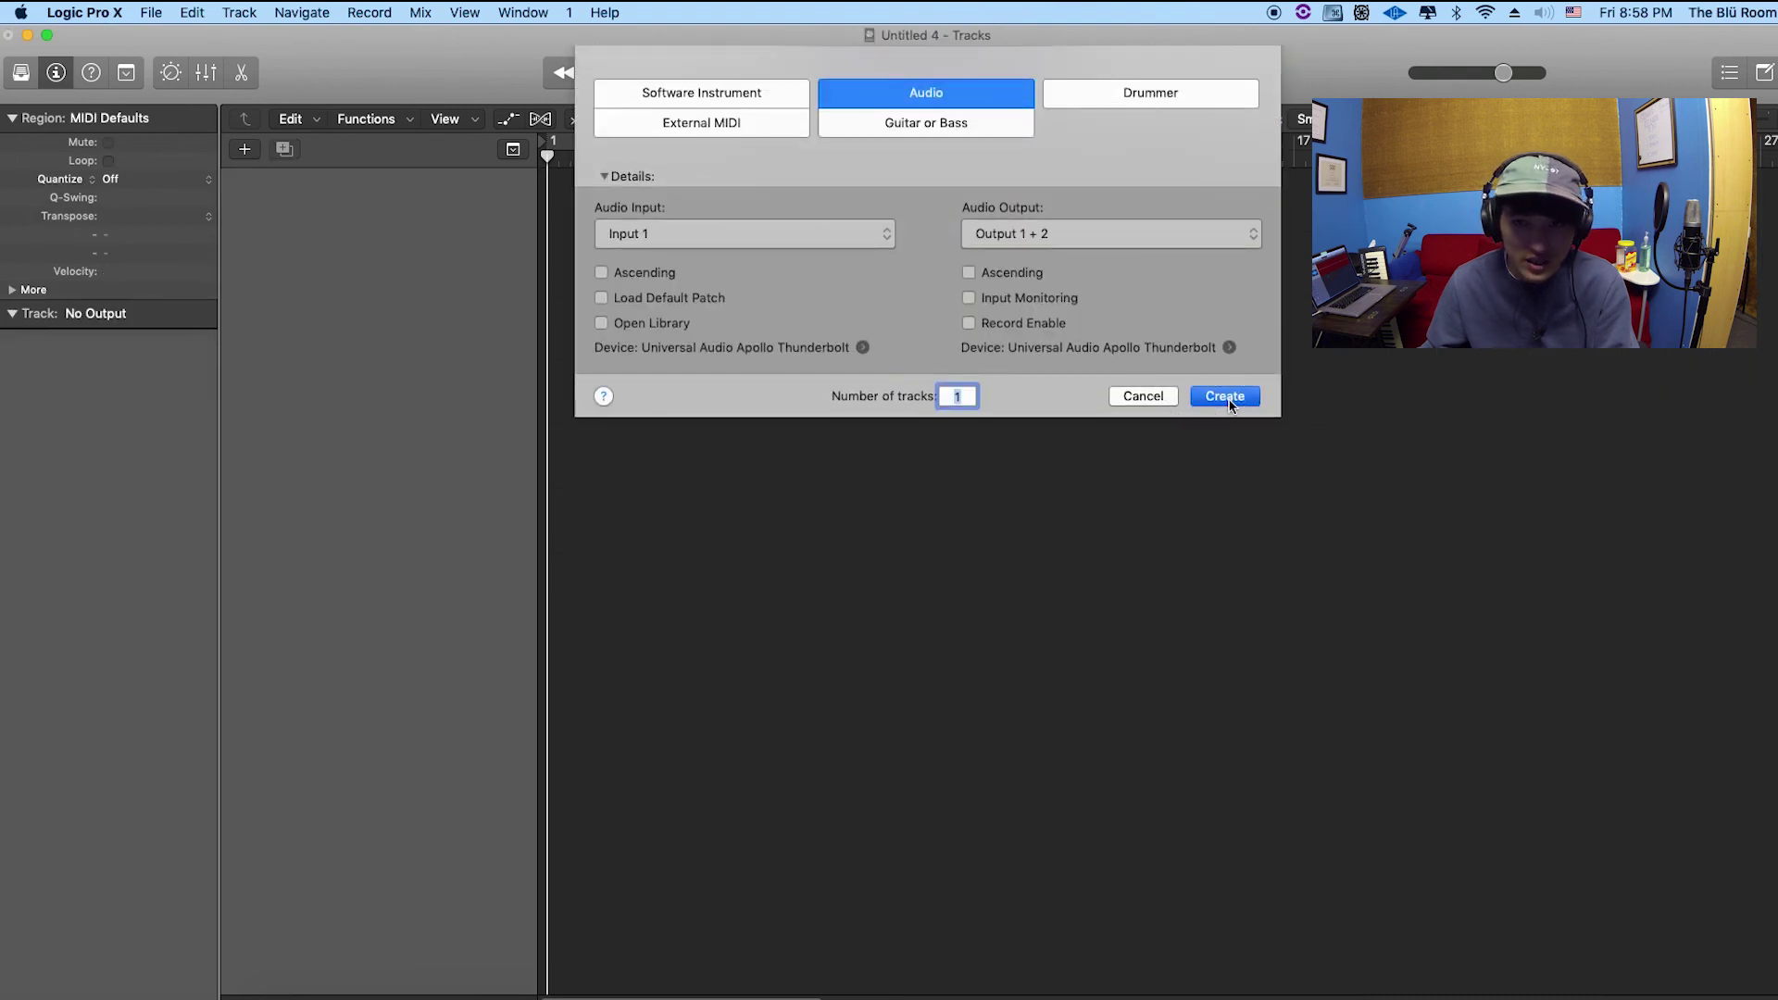
- Open the Logic Vox Template project from the Desktop as the source for a Logic project import
{"action": "left_click", "coordinate": [178, 13]}
{"action": "mouse_move", "coordinate": [151, 12]}
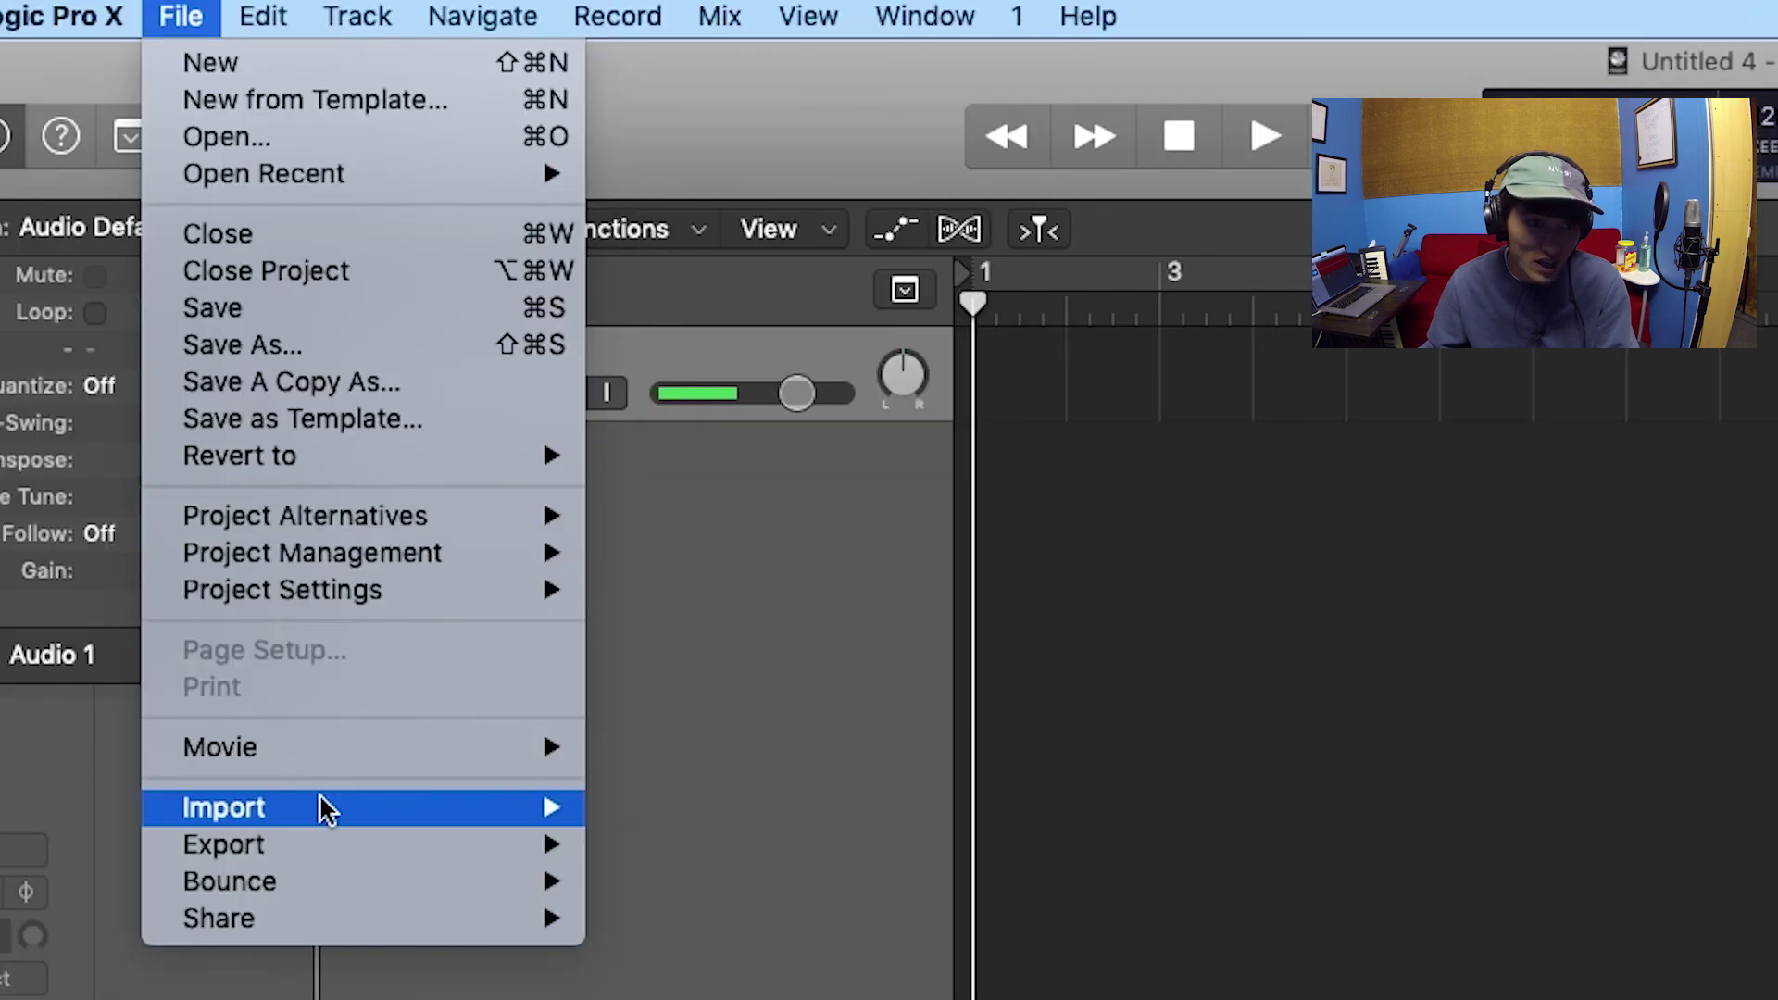
{"action": "mouse_move", "coordinate": [326, 810]}
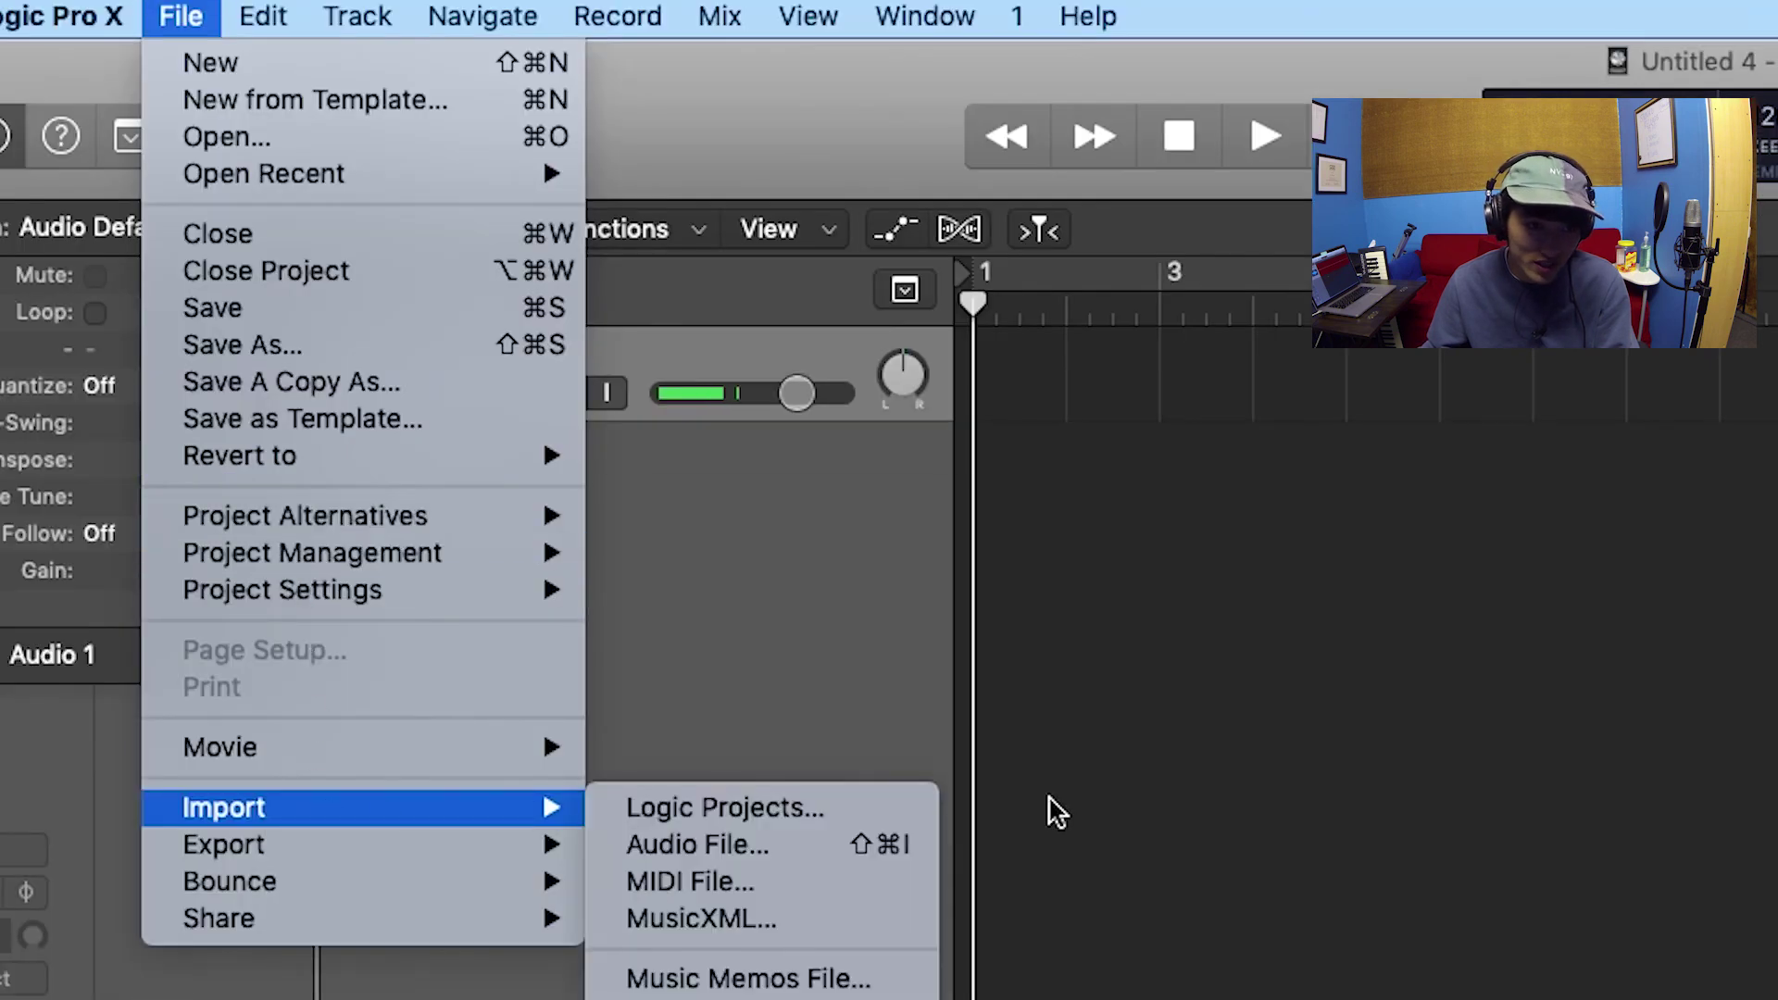
{"action": "left_click", "coordinate": [917, 815]}
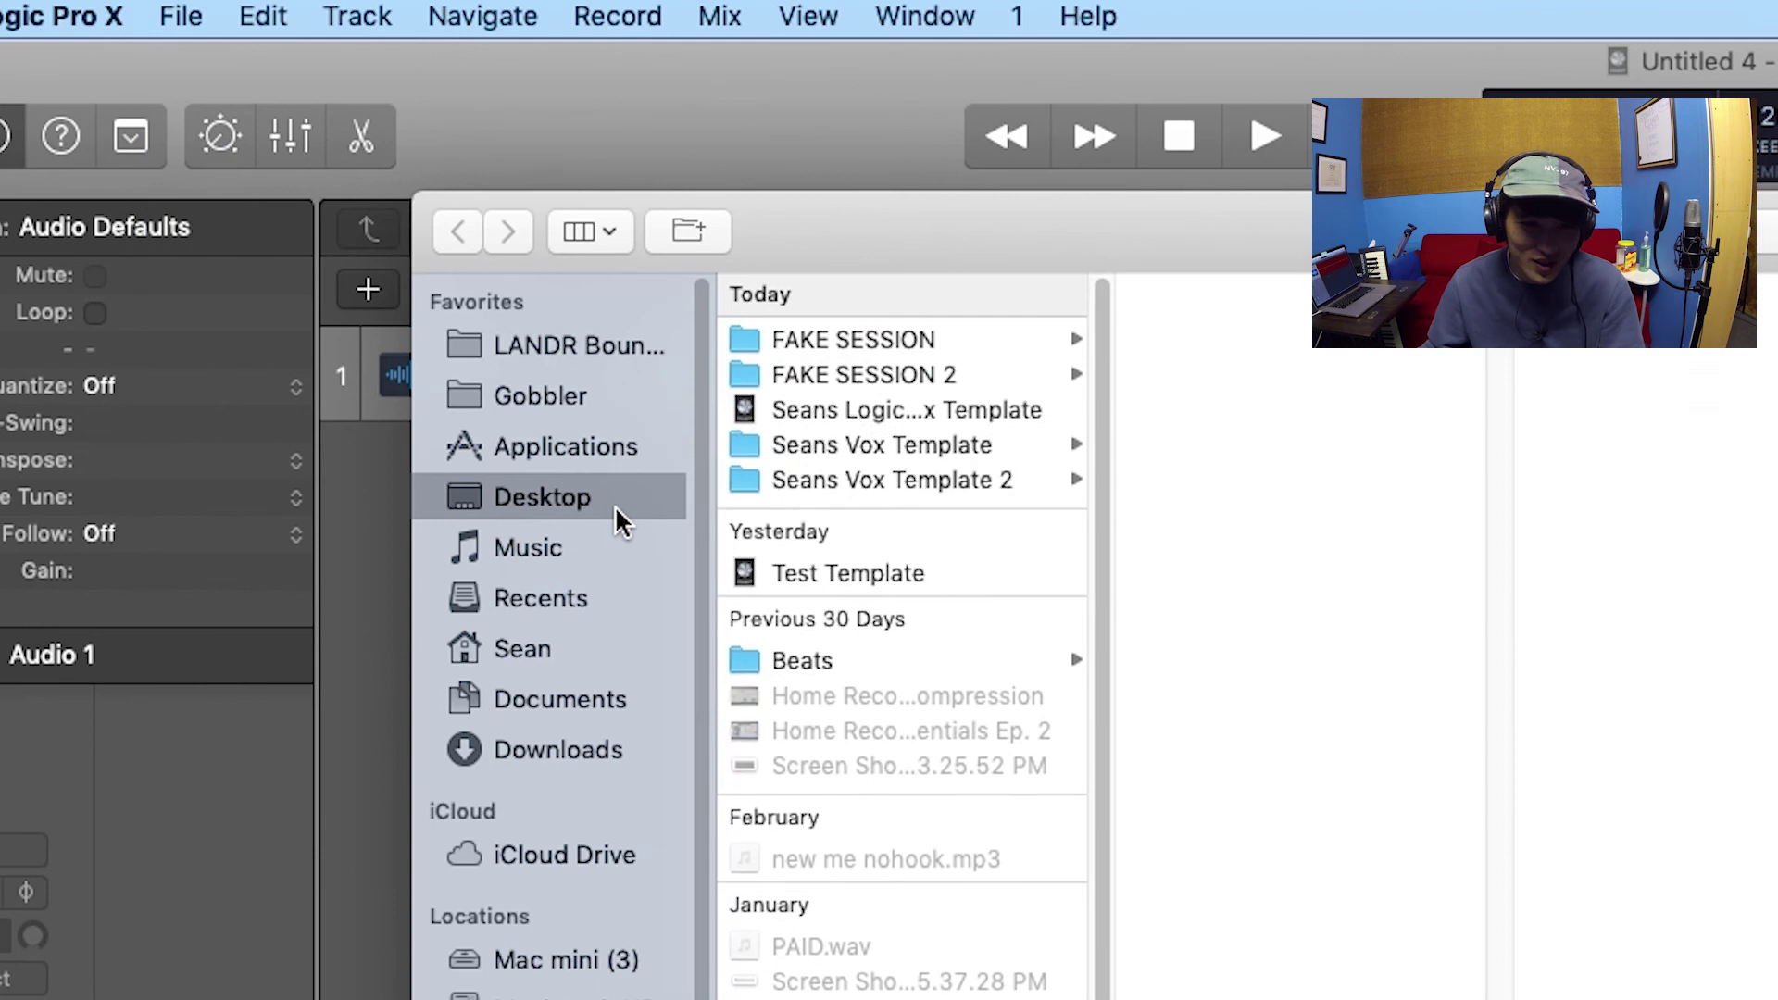
{"action": "left_click", "coordinate": [977, 407]}
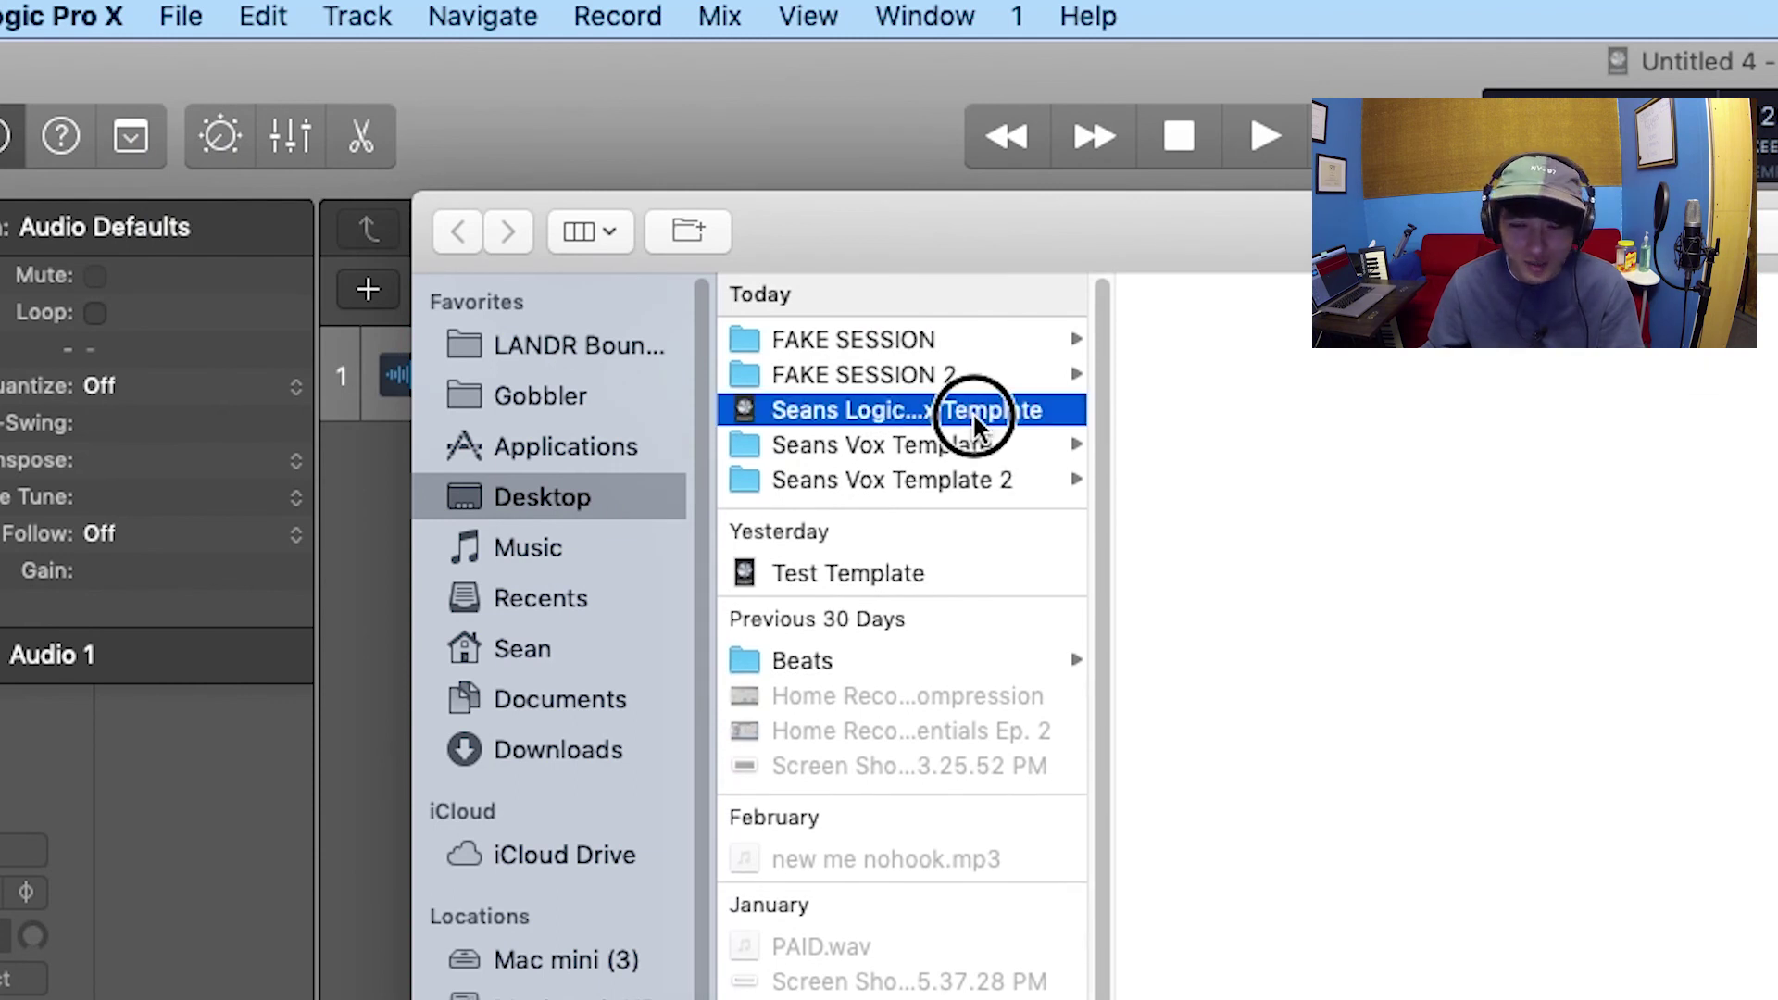
{"action": "key", "text": "Return"}
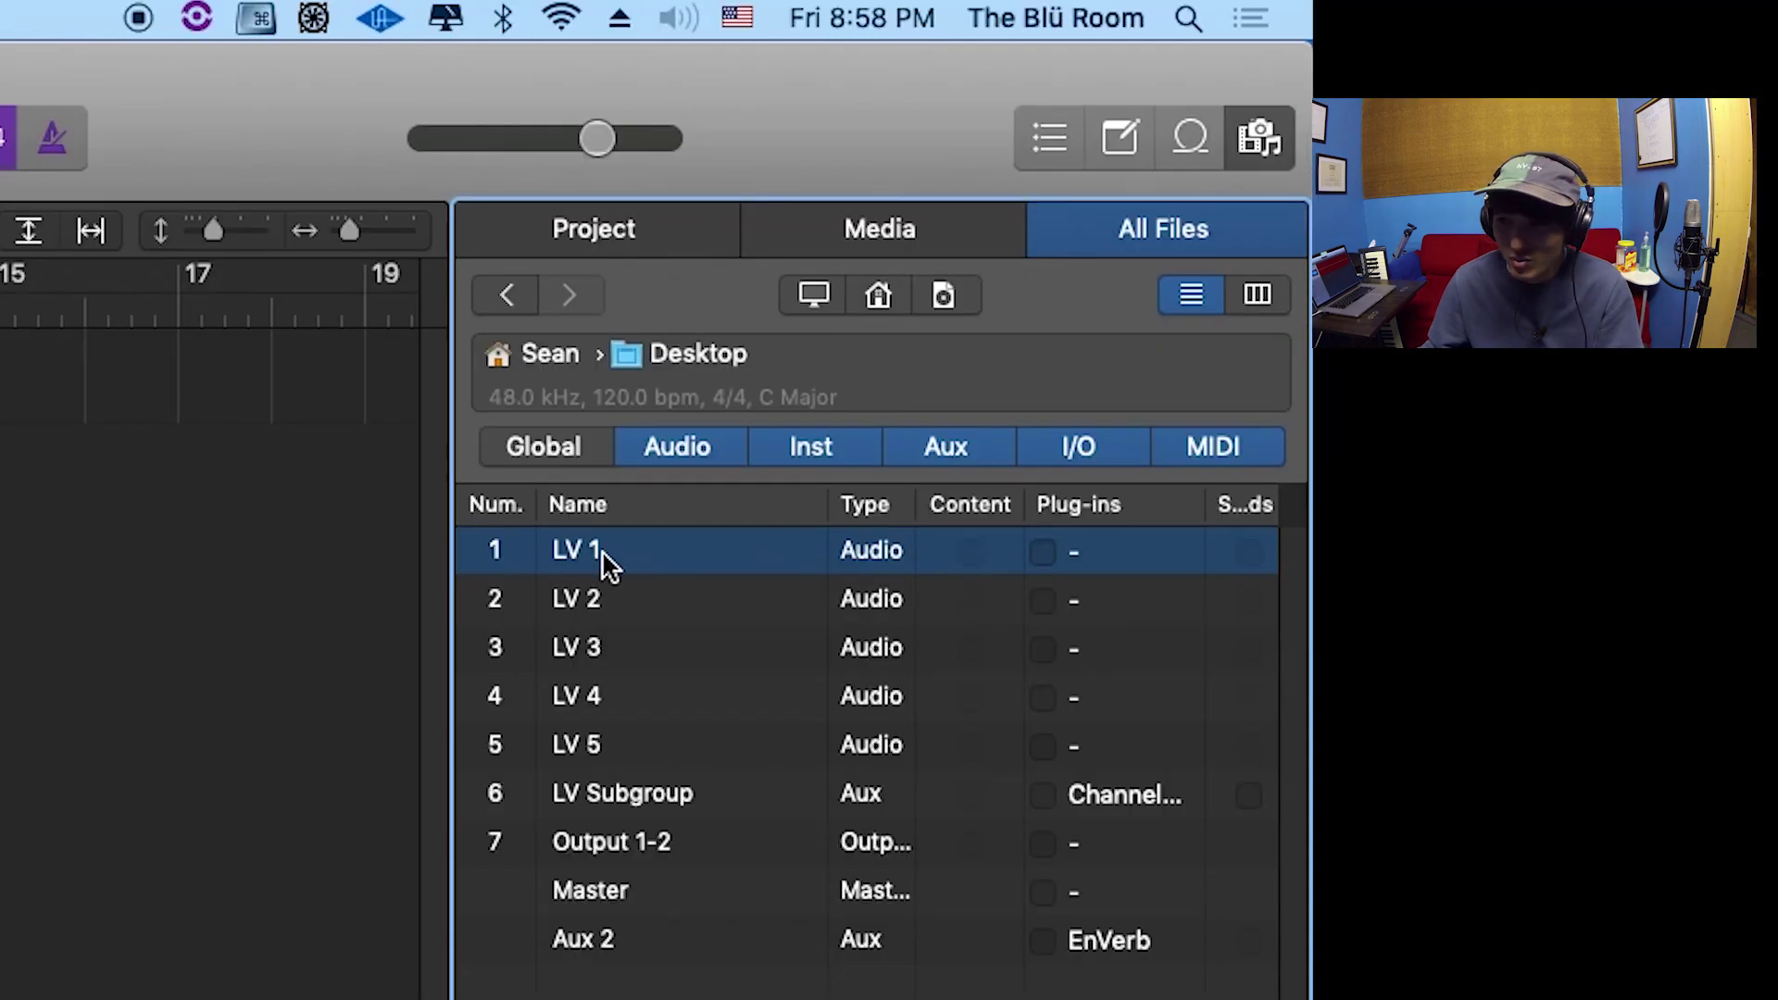
- Import all entries from LV 1 to Aux 2 with their plug-ins, sends, I/O and automation, adding all auxes to the project
{"action": "left_click", "coordinate": [645, 970]}
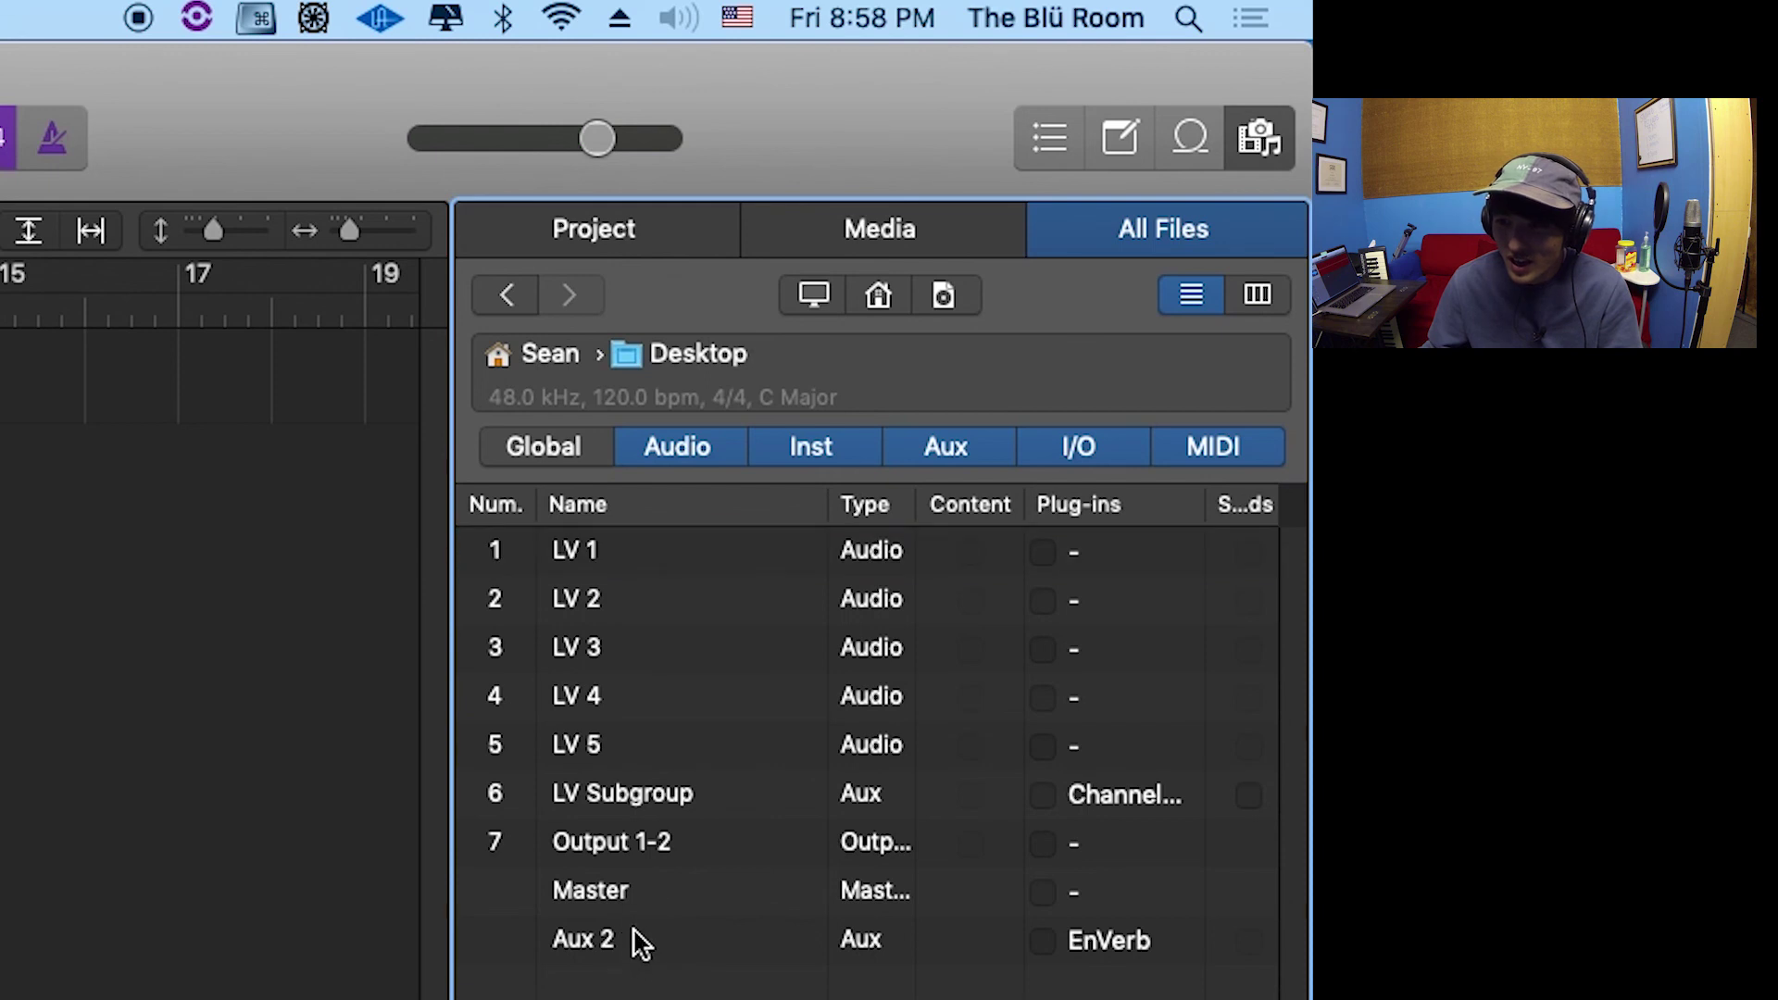
{"action": "left_click", "coordinate": [639, 935]}
{"action": "left_click", "coordinate": [543, 564], "text": "shift"}
{"action": "left_click", "coordinate": [1055, 550]}
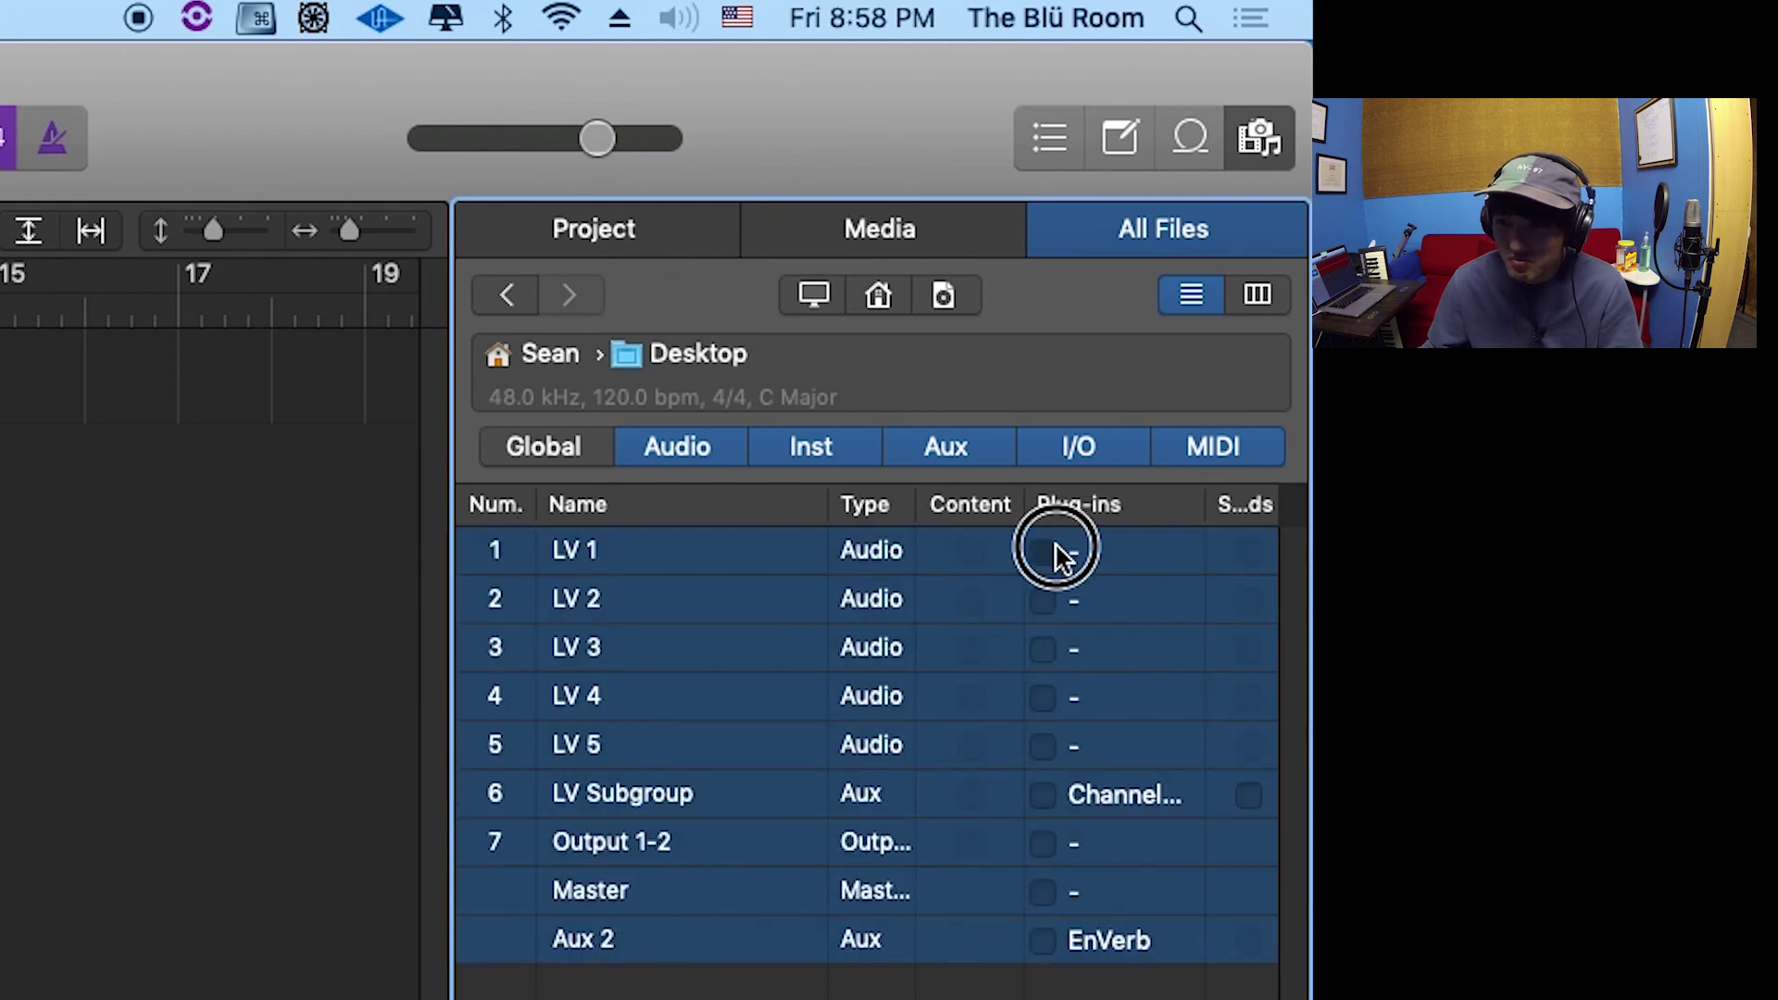
{"action": "scroll", "coordinate": [926, 602], "scroll_direction": "right", "scroll_amount": 5}
{"action": "left_click", "coordinate": [861, 554]}
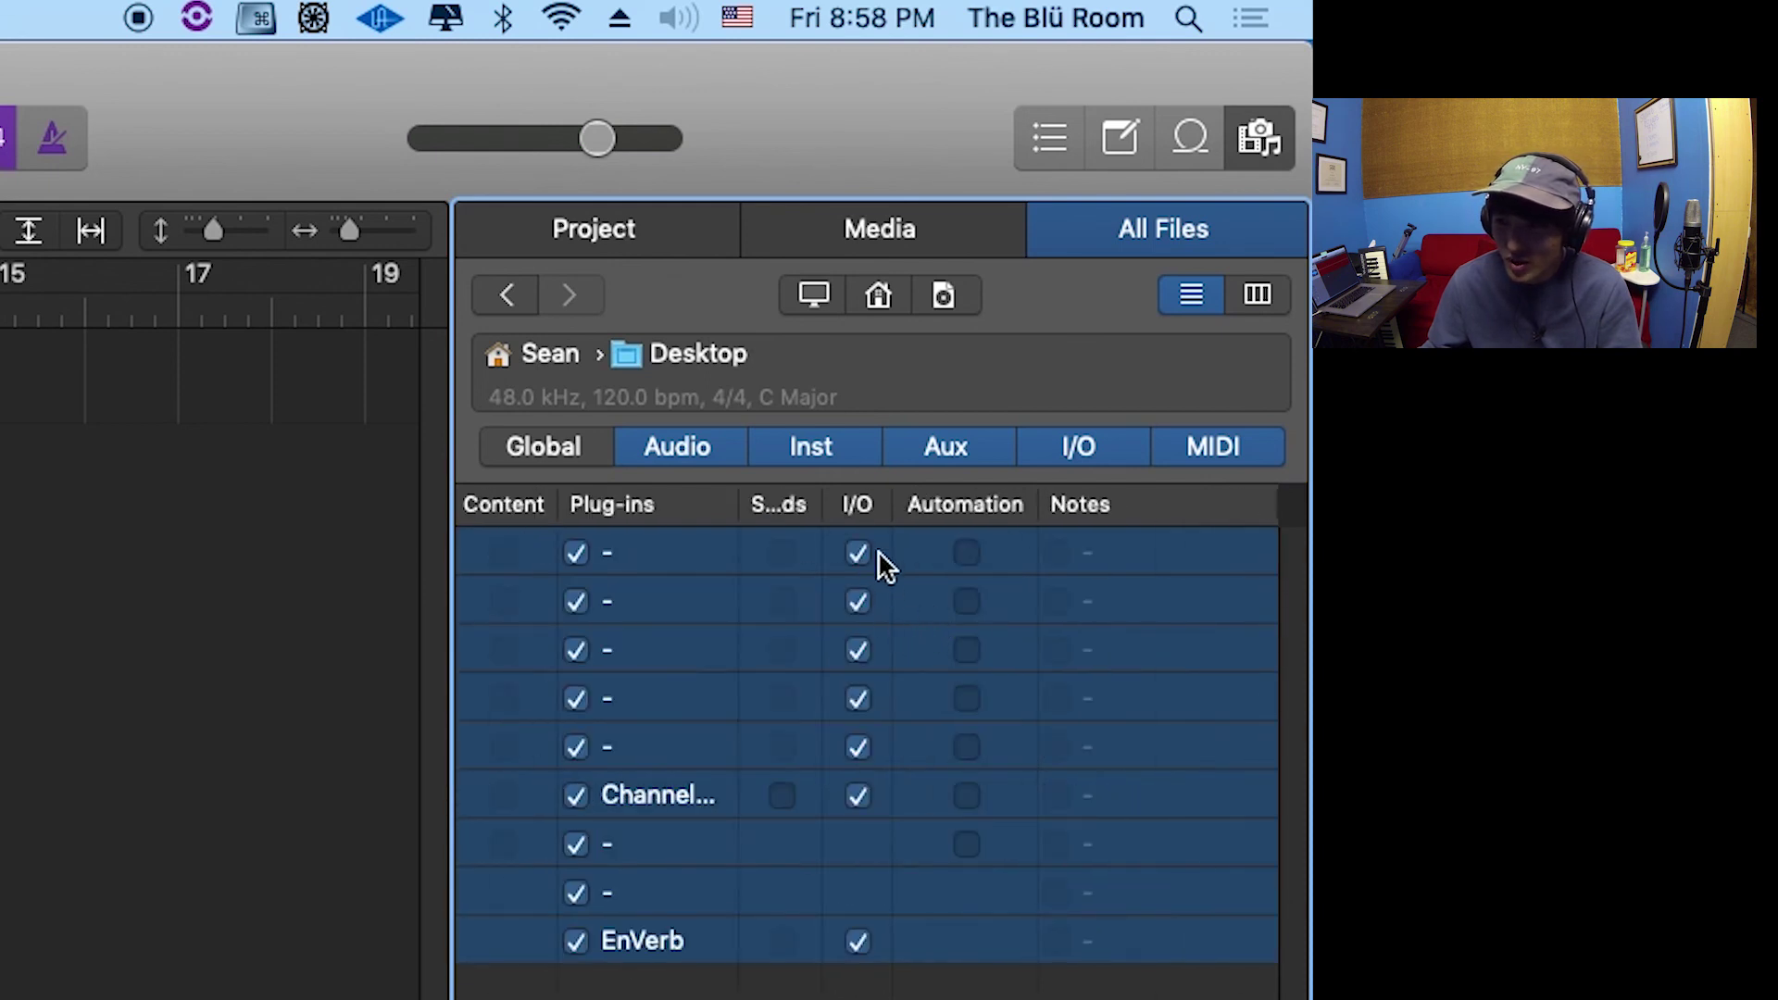
{"action": "left_click", "coordinate": [783, 798]}
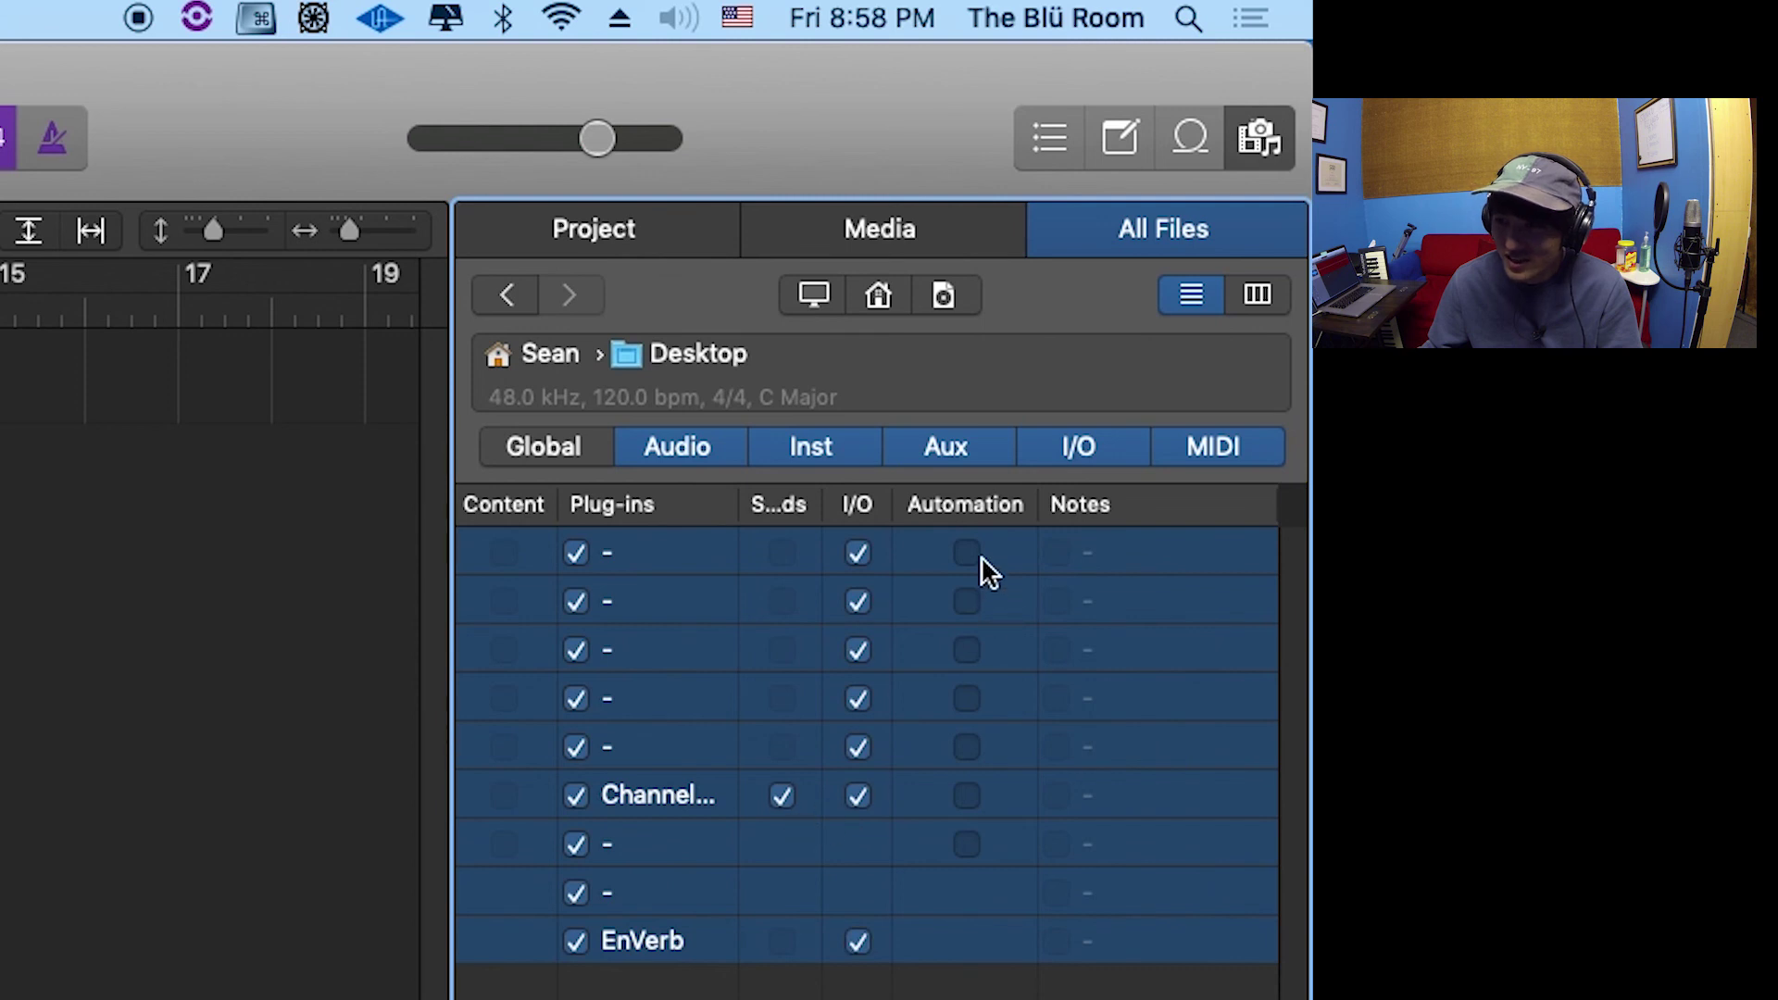
{"action": "left_click", "coordinate": [967, 597]}
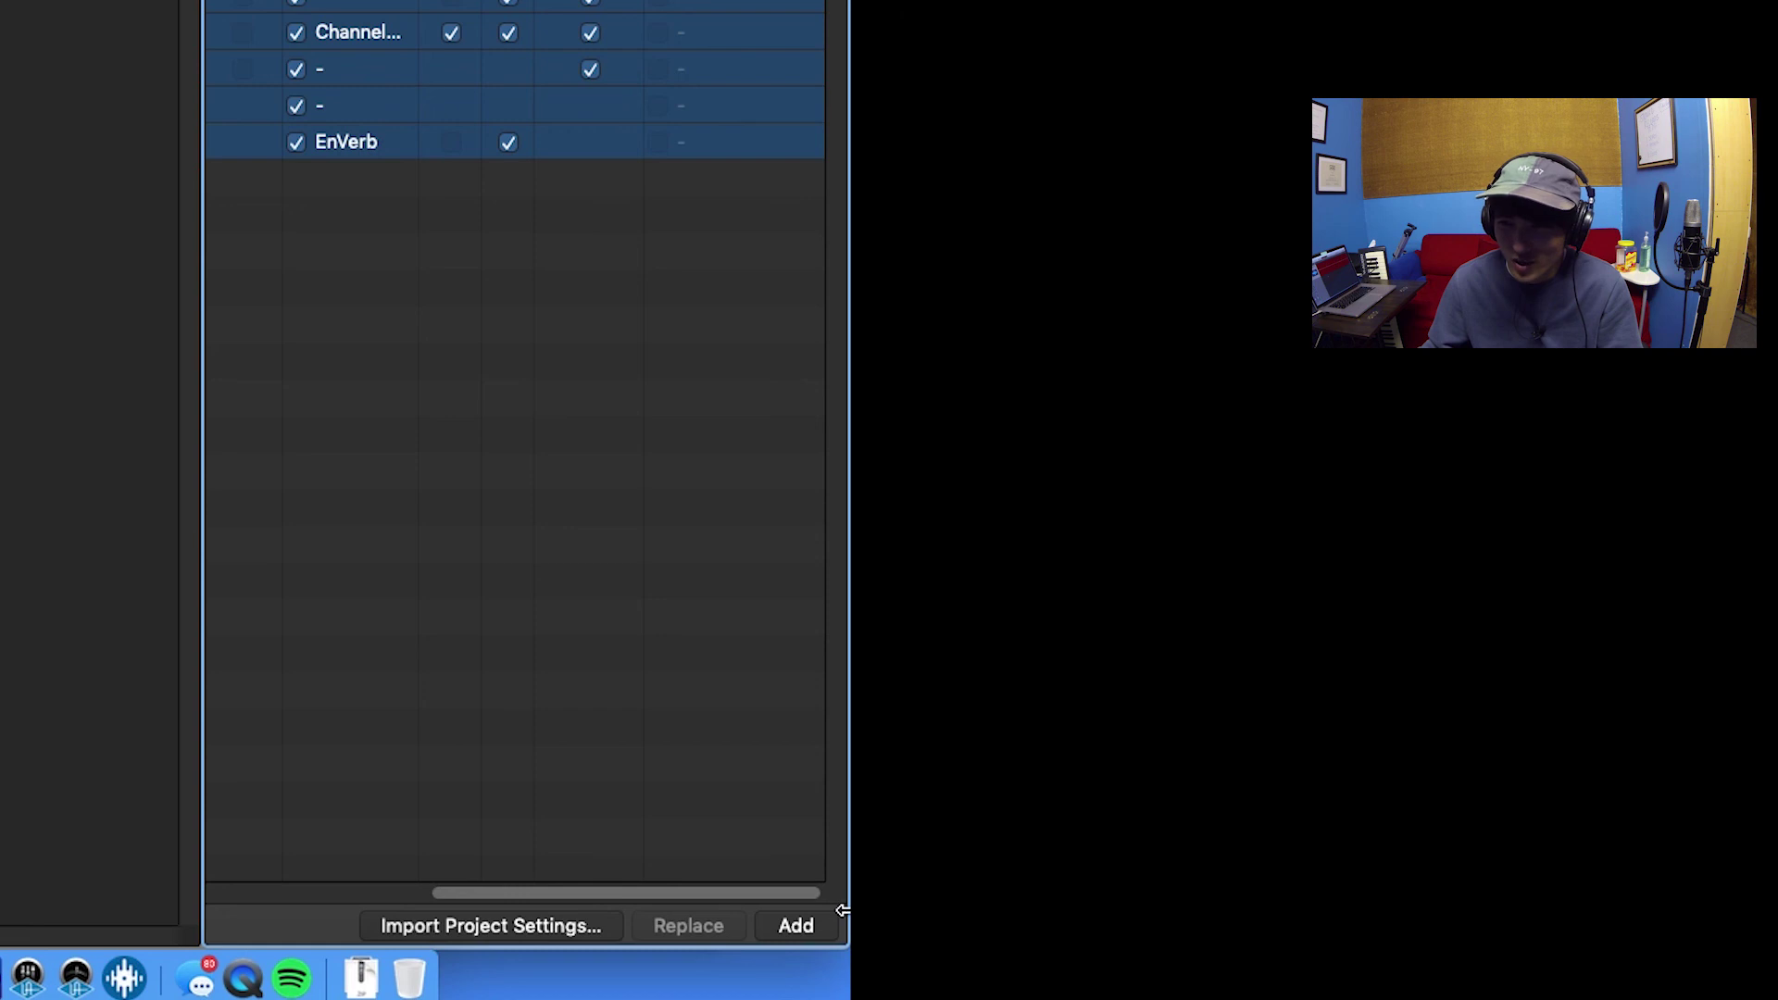
{"action": "left_click", "coordinate": [782, 923]}
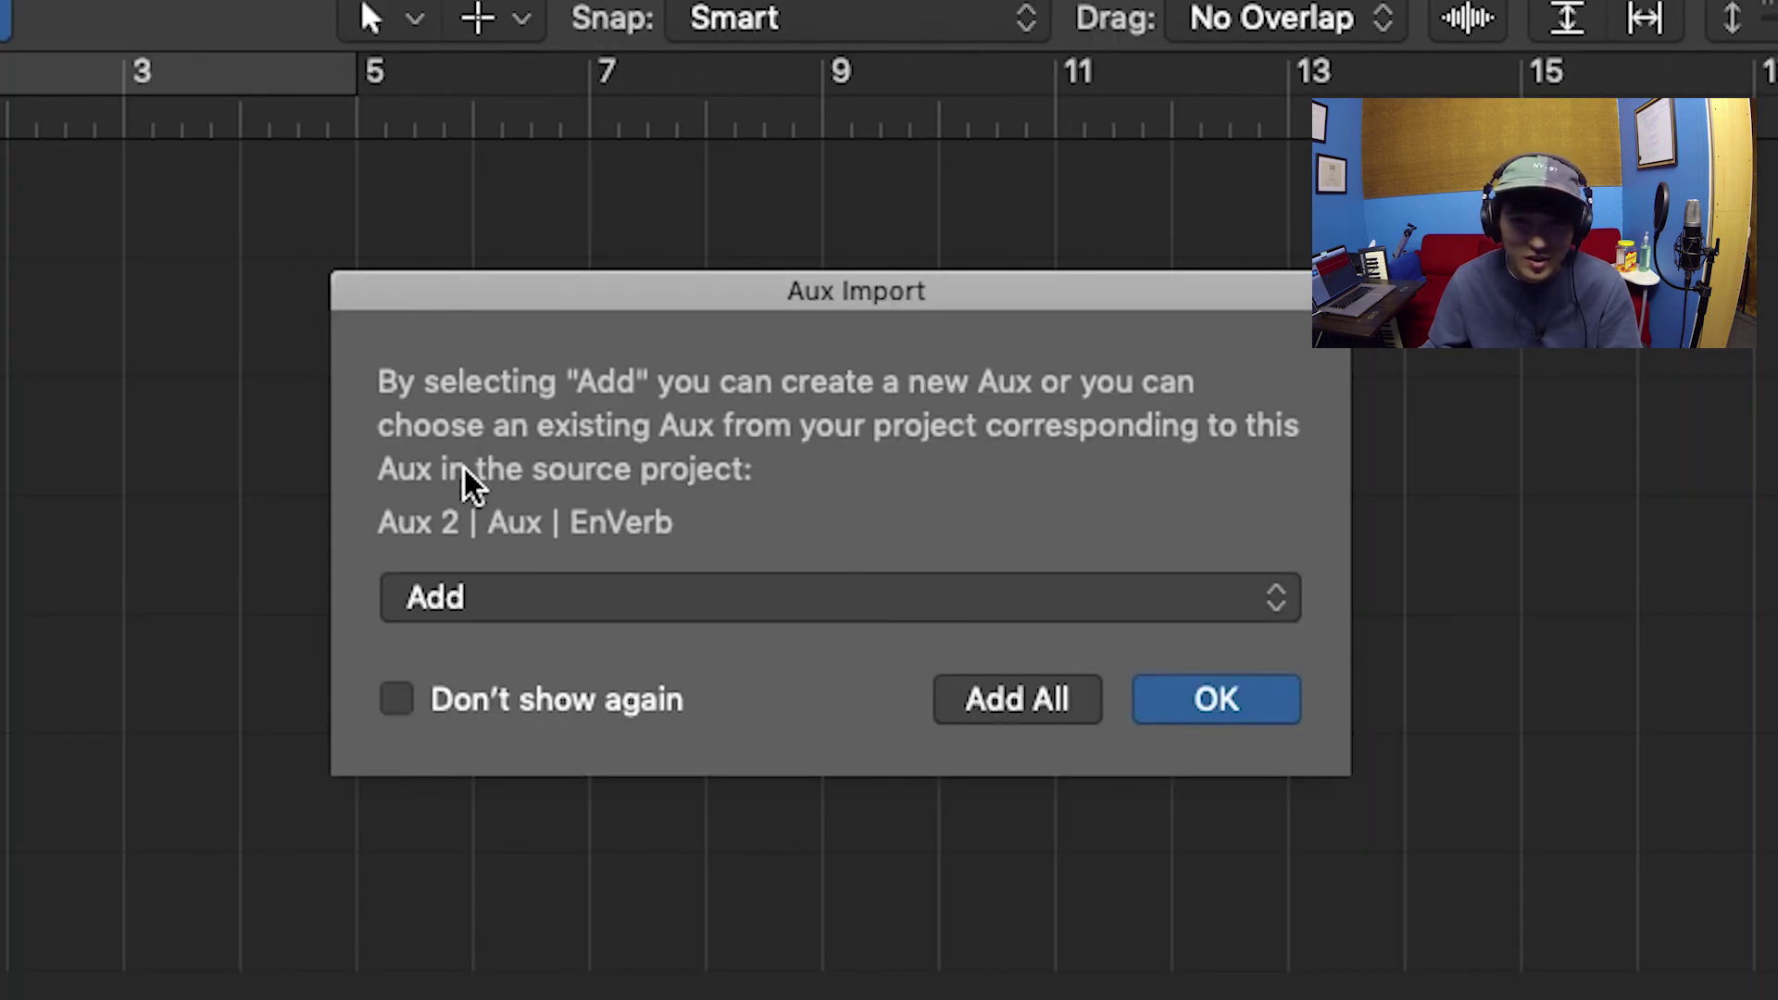
{"action": "left_click", "coordinate": [1014, 708]}
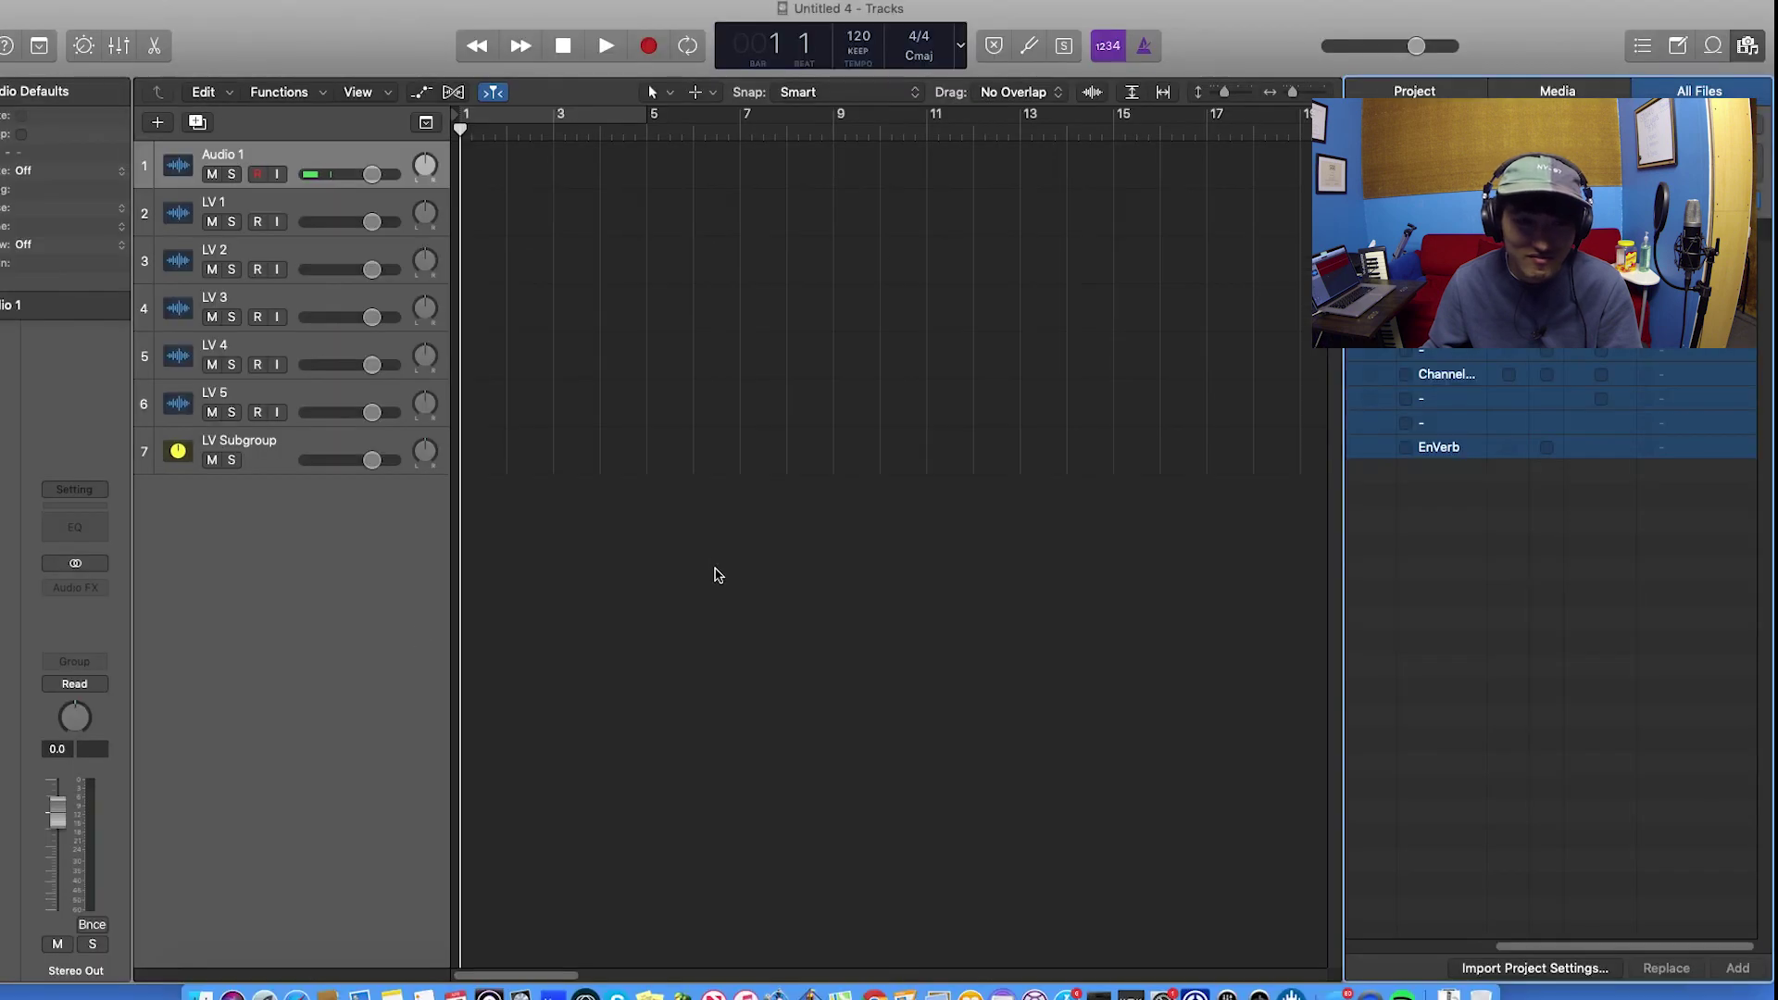
- Delete the duplicate Master channel strip in the mixer, and select all tracks from LV Subgroup to Audio 1
{"action": "key", "text": "x"}
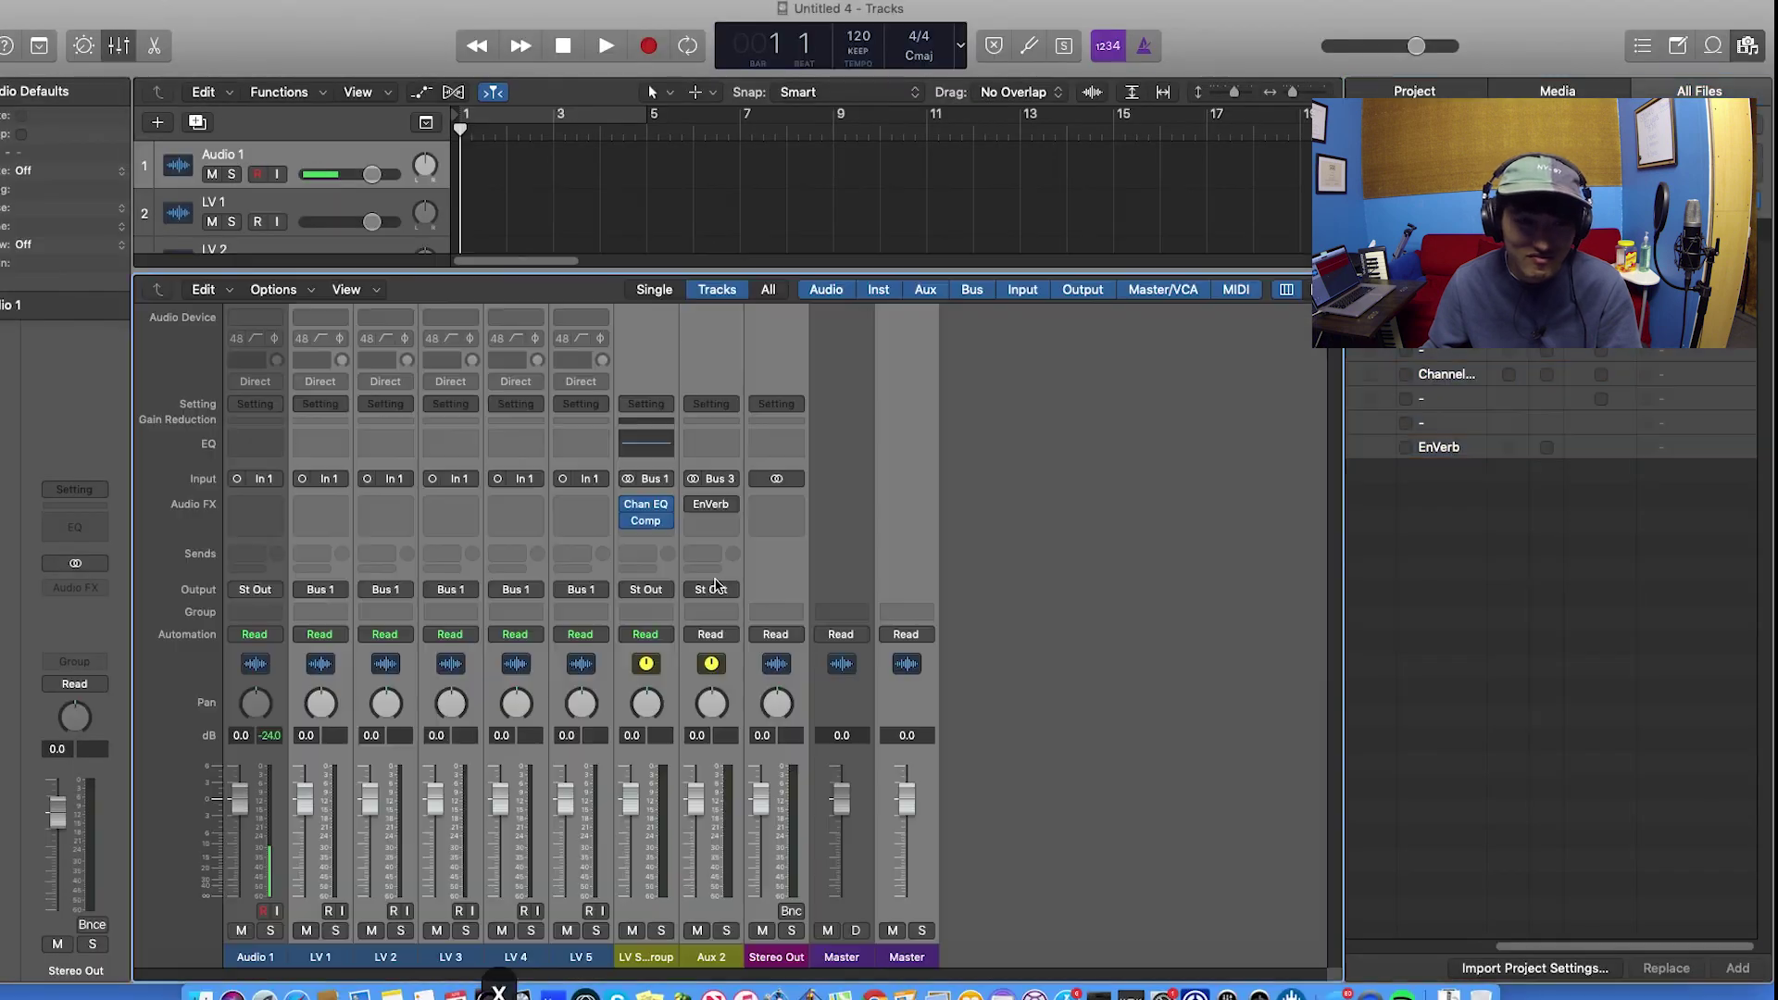
{"action": "left_click", "coordinate": [843, 956]}
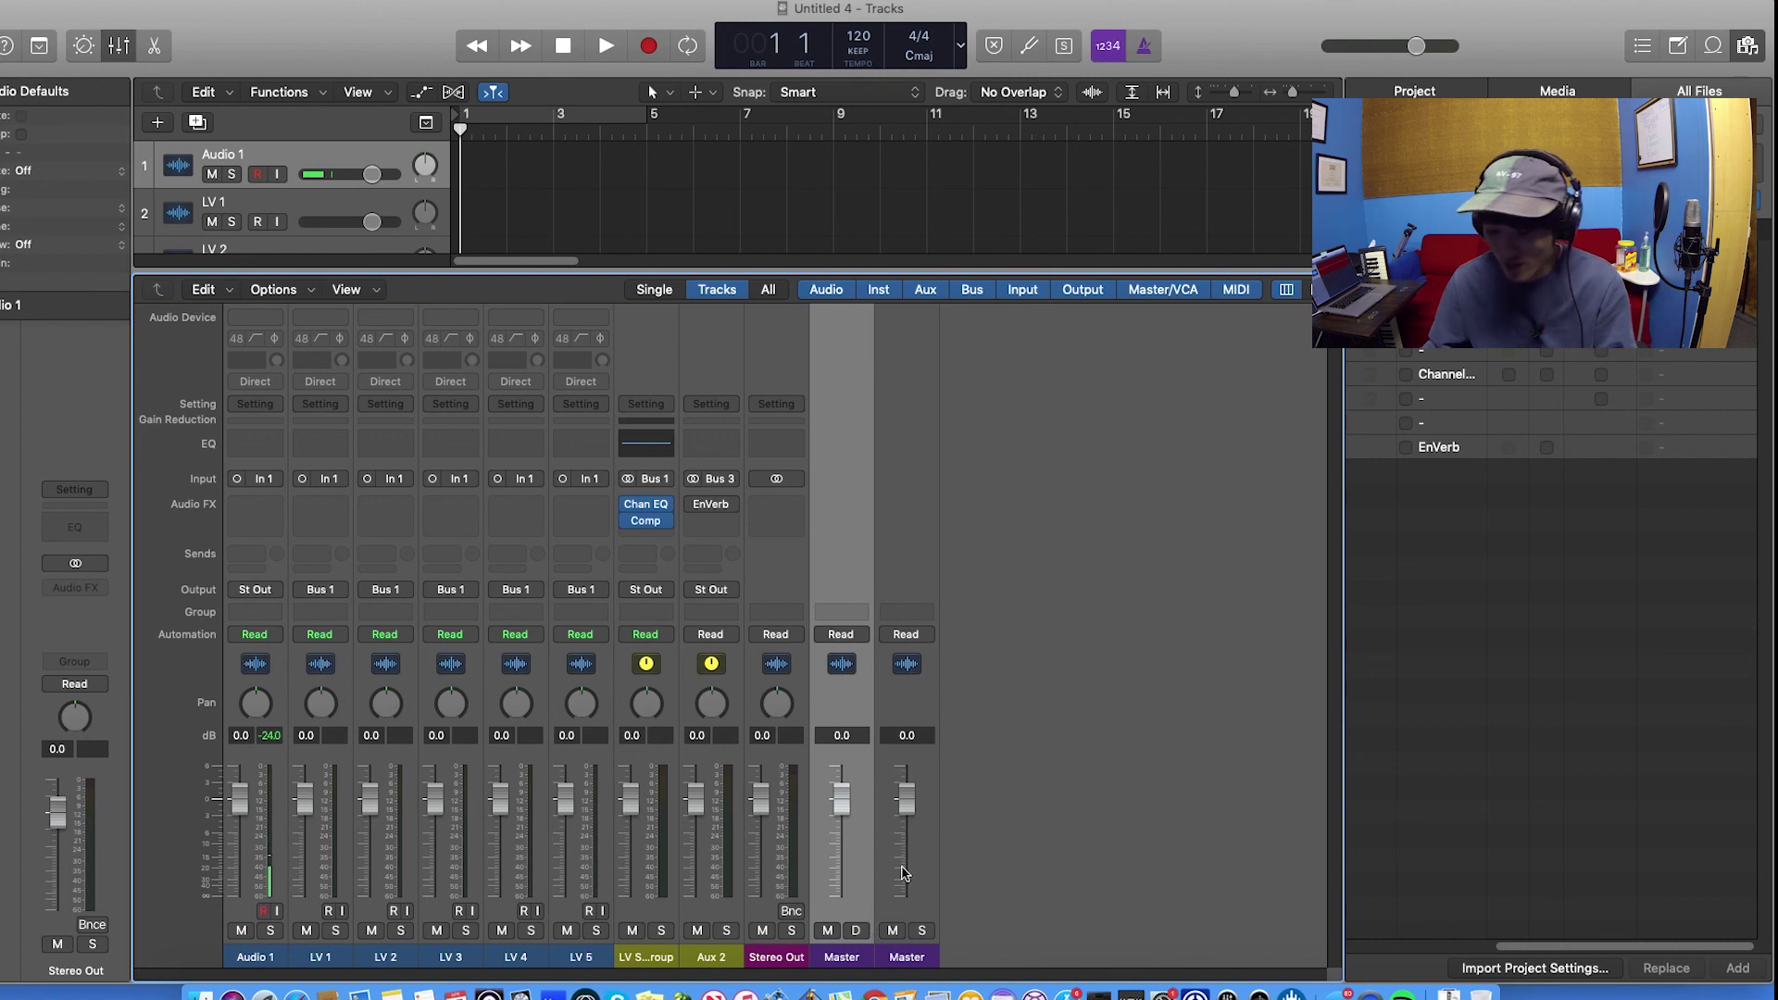
{"action": "left_click", "coordinate": [907, 957]}
{"action": "key", "text": "BackSpace"}
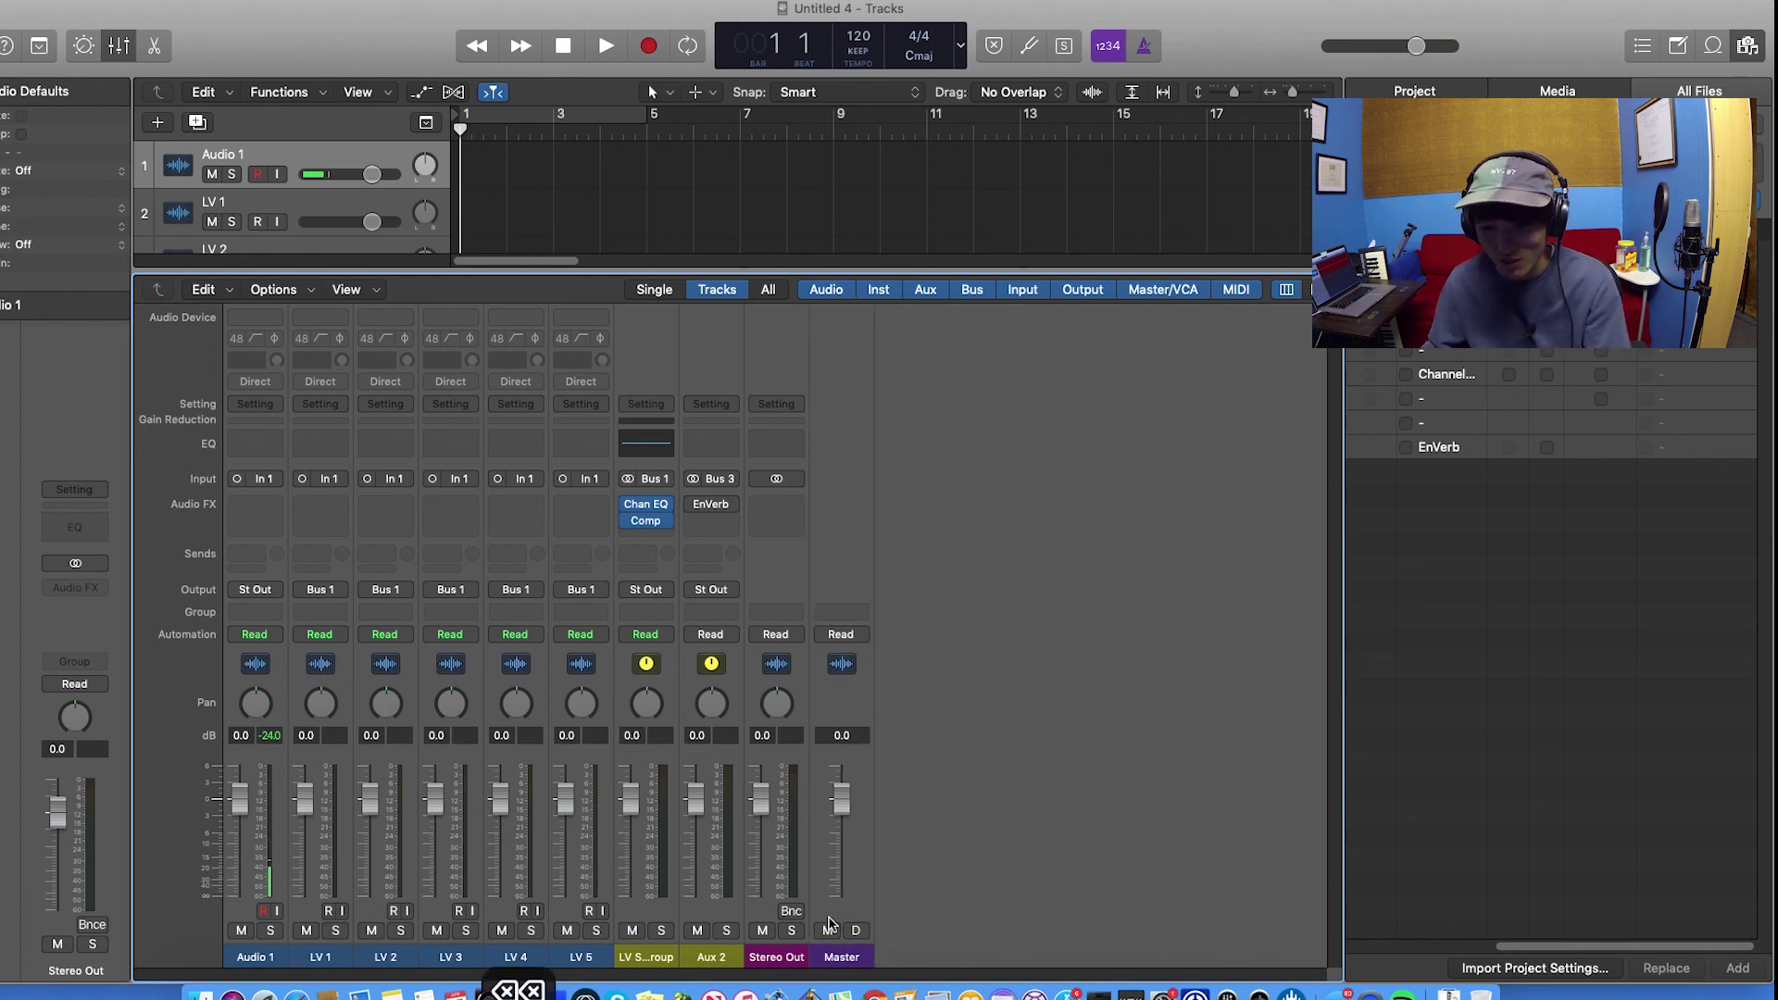
{"action": "key", "text": "x"}
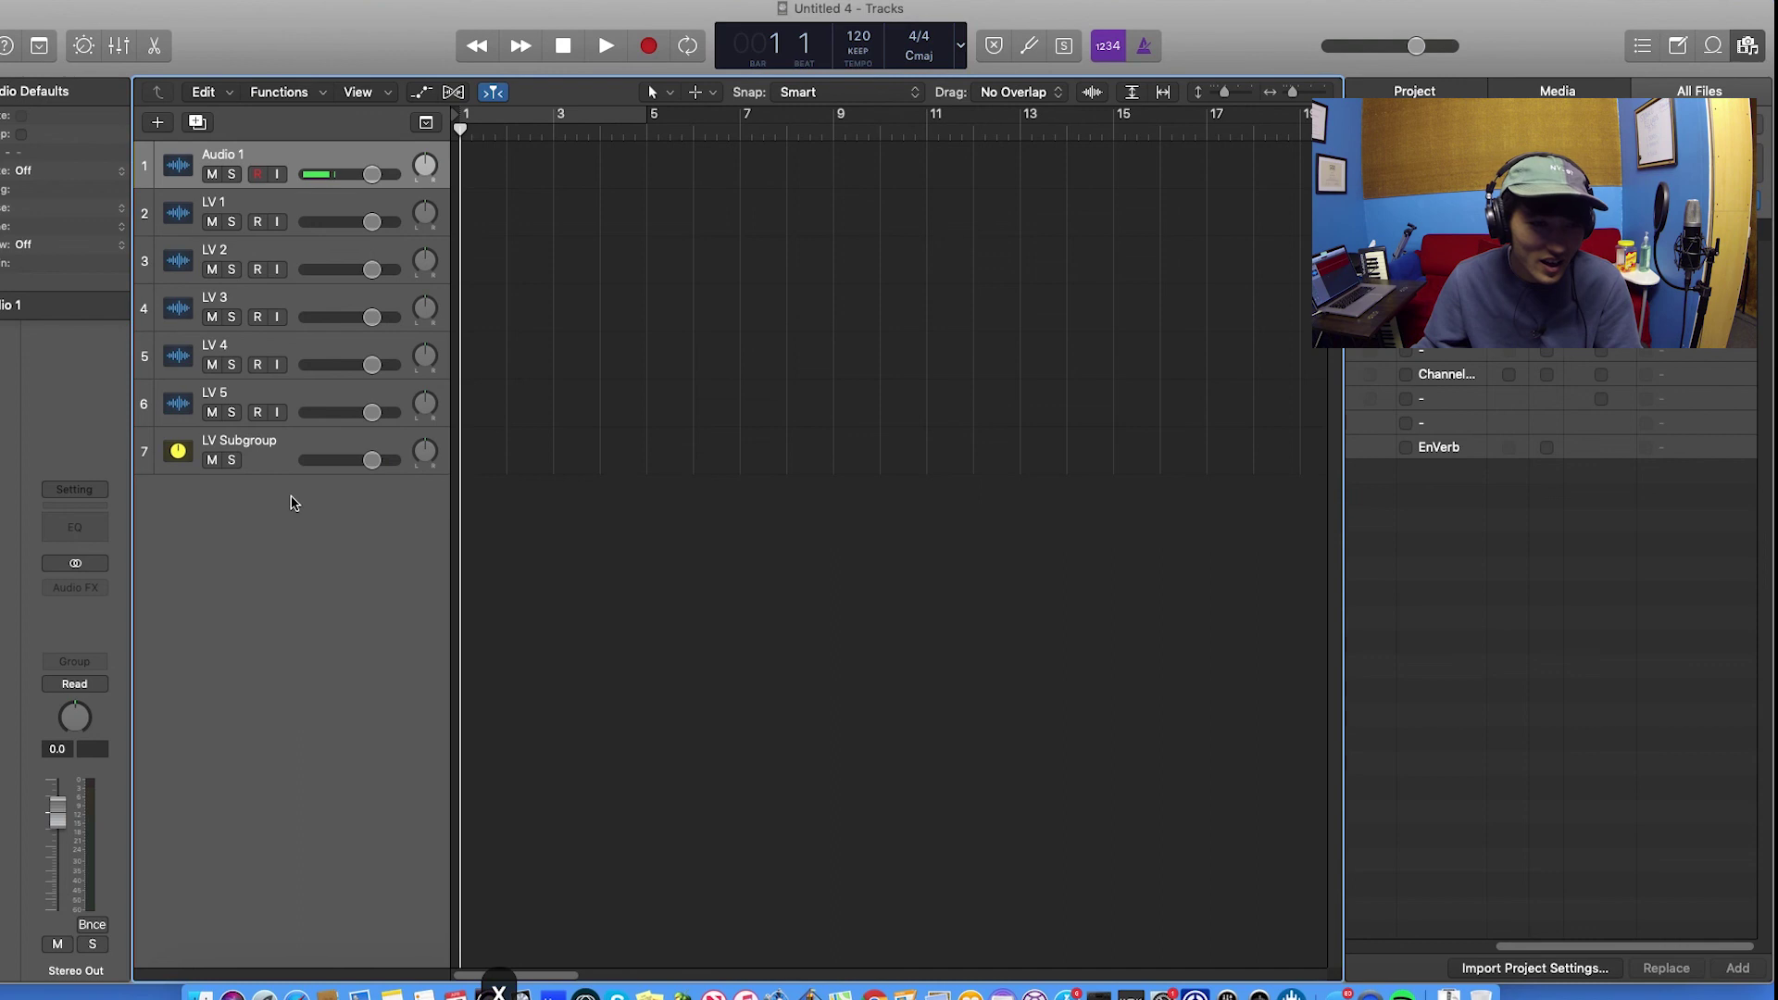
{"action": "left_click", "coordinate": [279, 466]}
{"action": "left_click", "coordinate": [238, 167]}
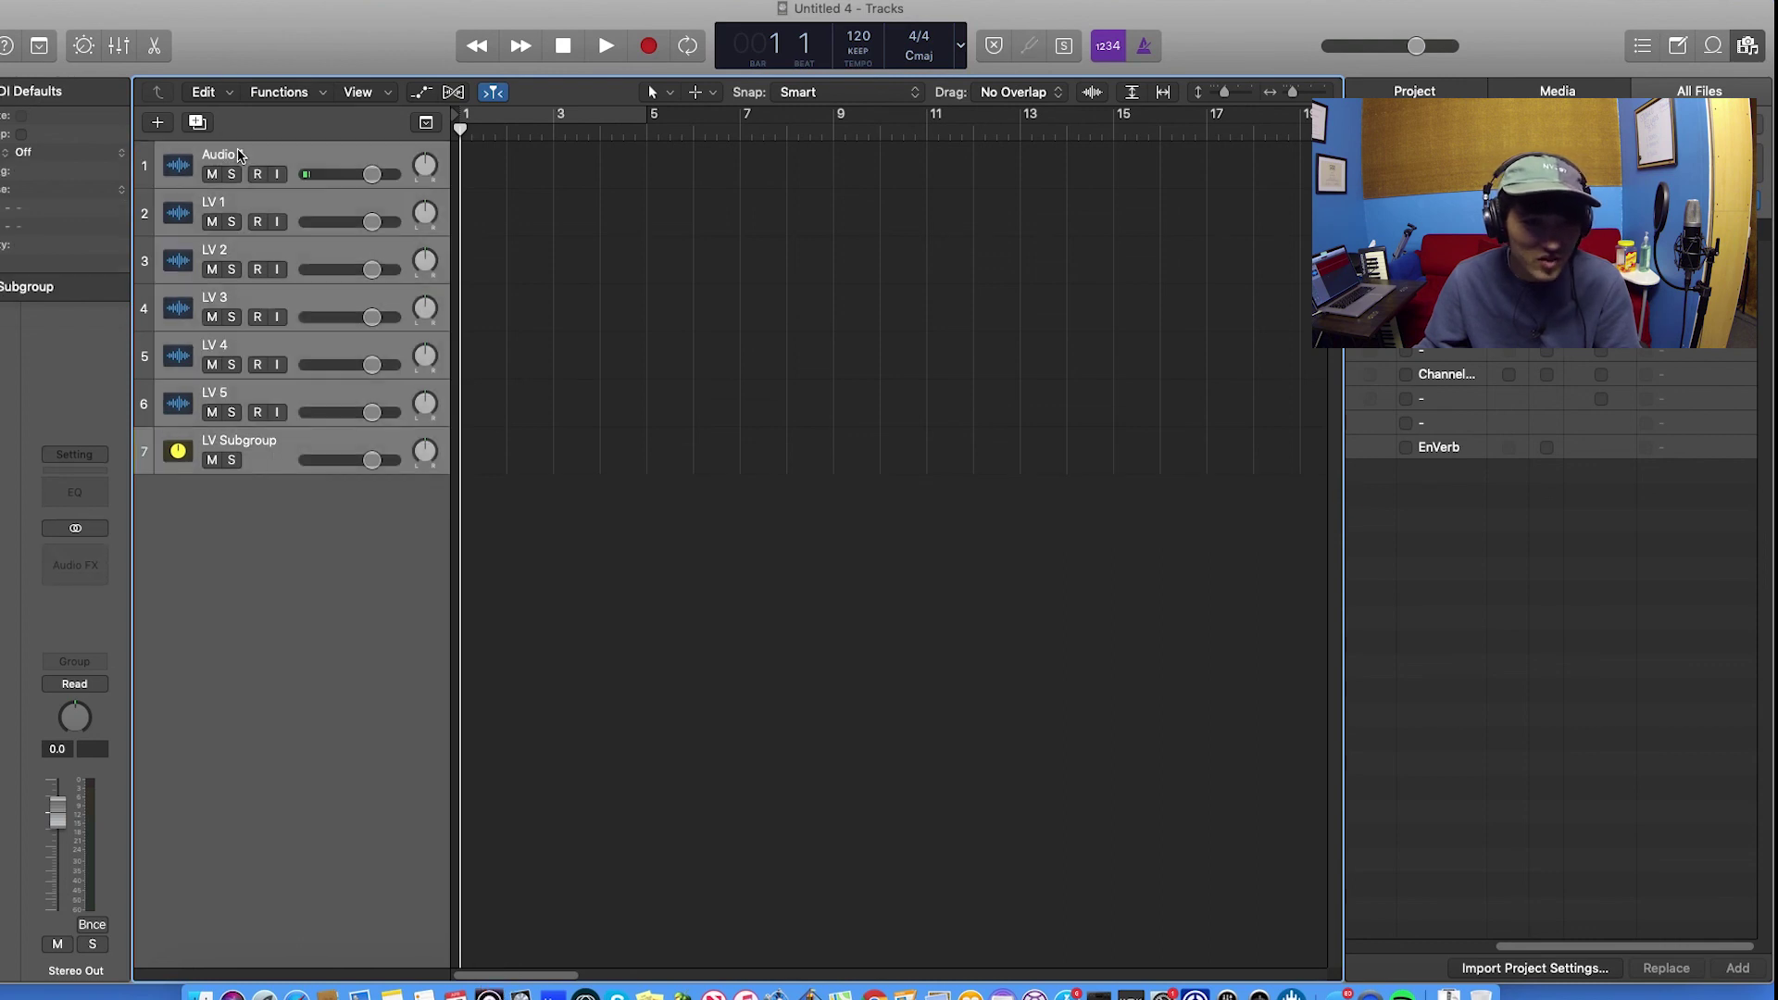
- Start a new project from a template, closing the current project without saving it
{"action": "left_click", "coordinate": [59, 0]}
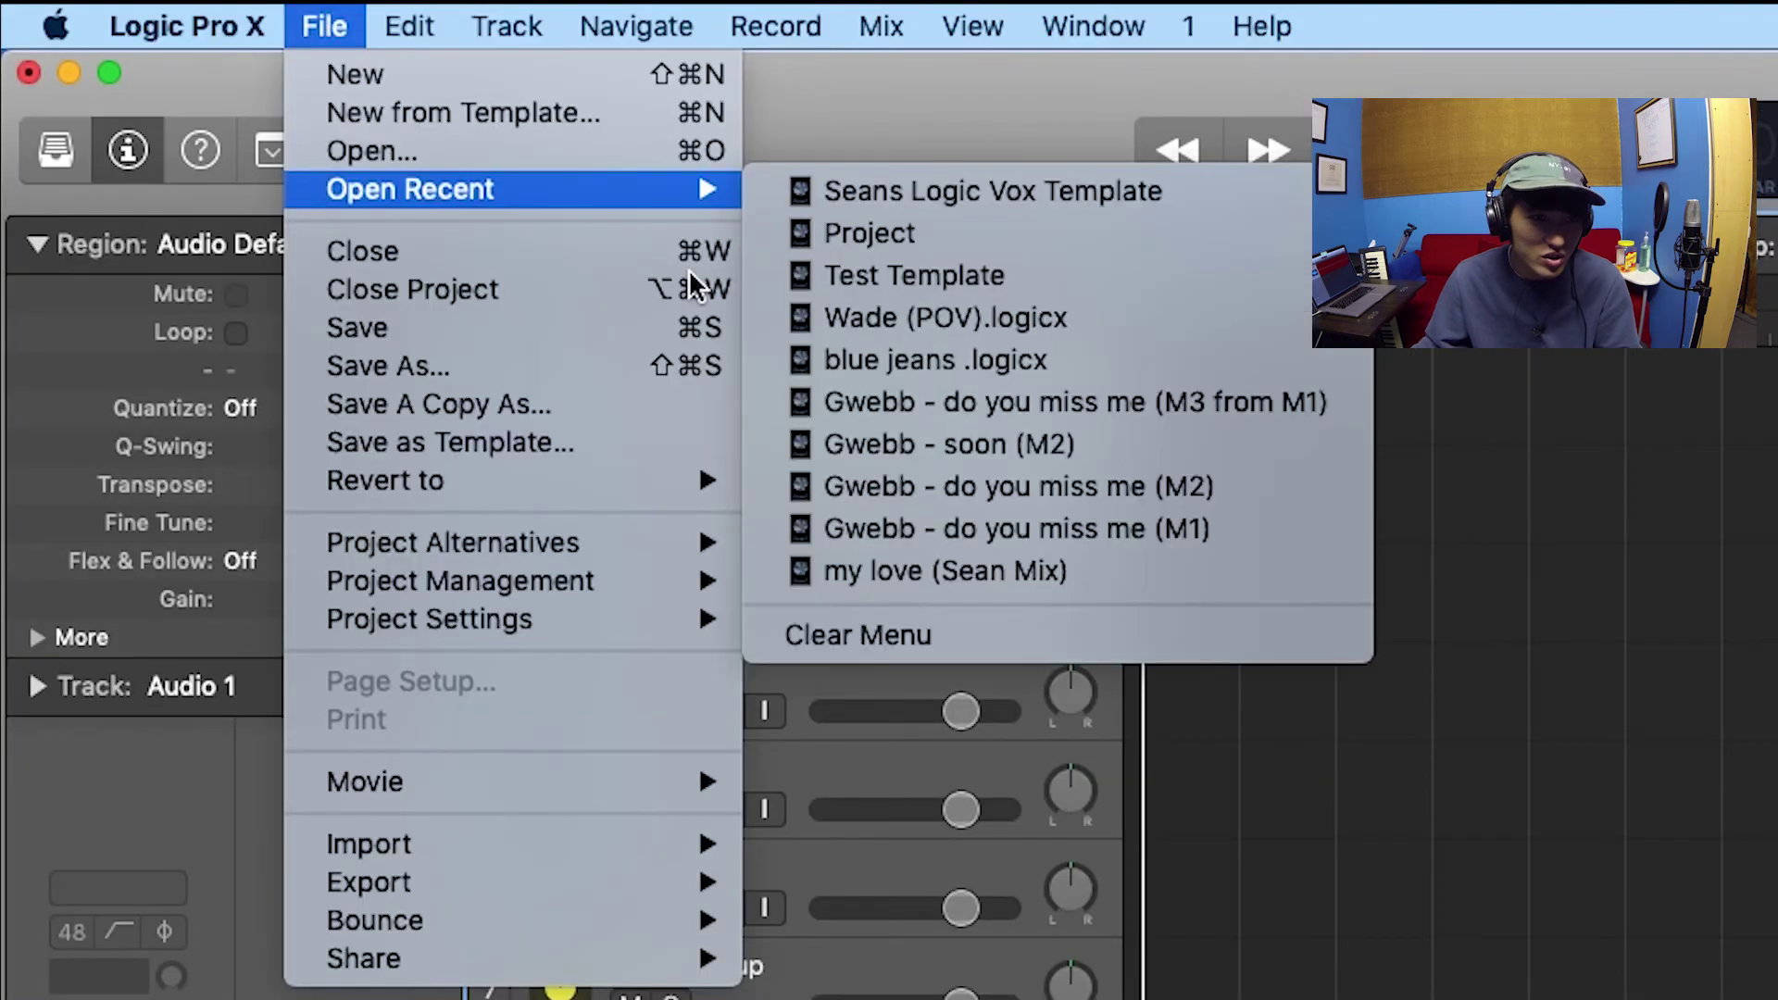
{"action": "left_click", "coordinate": [382, 111]}
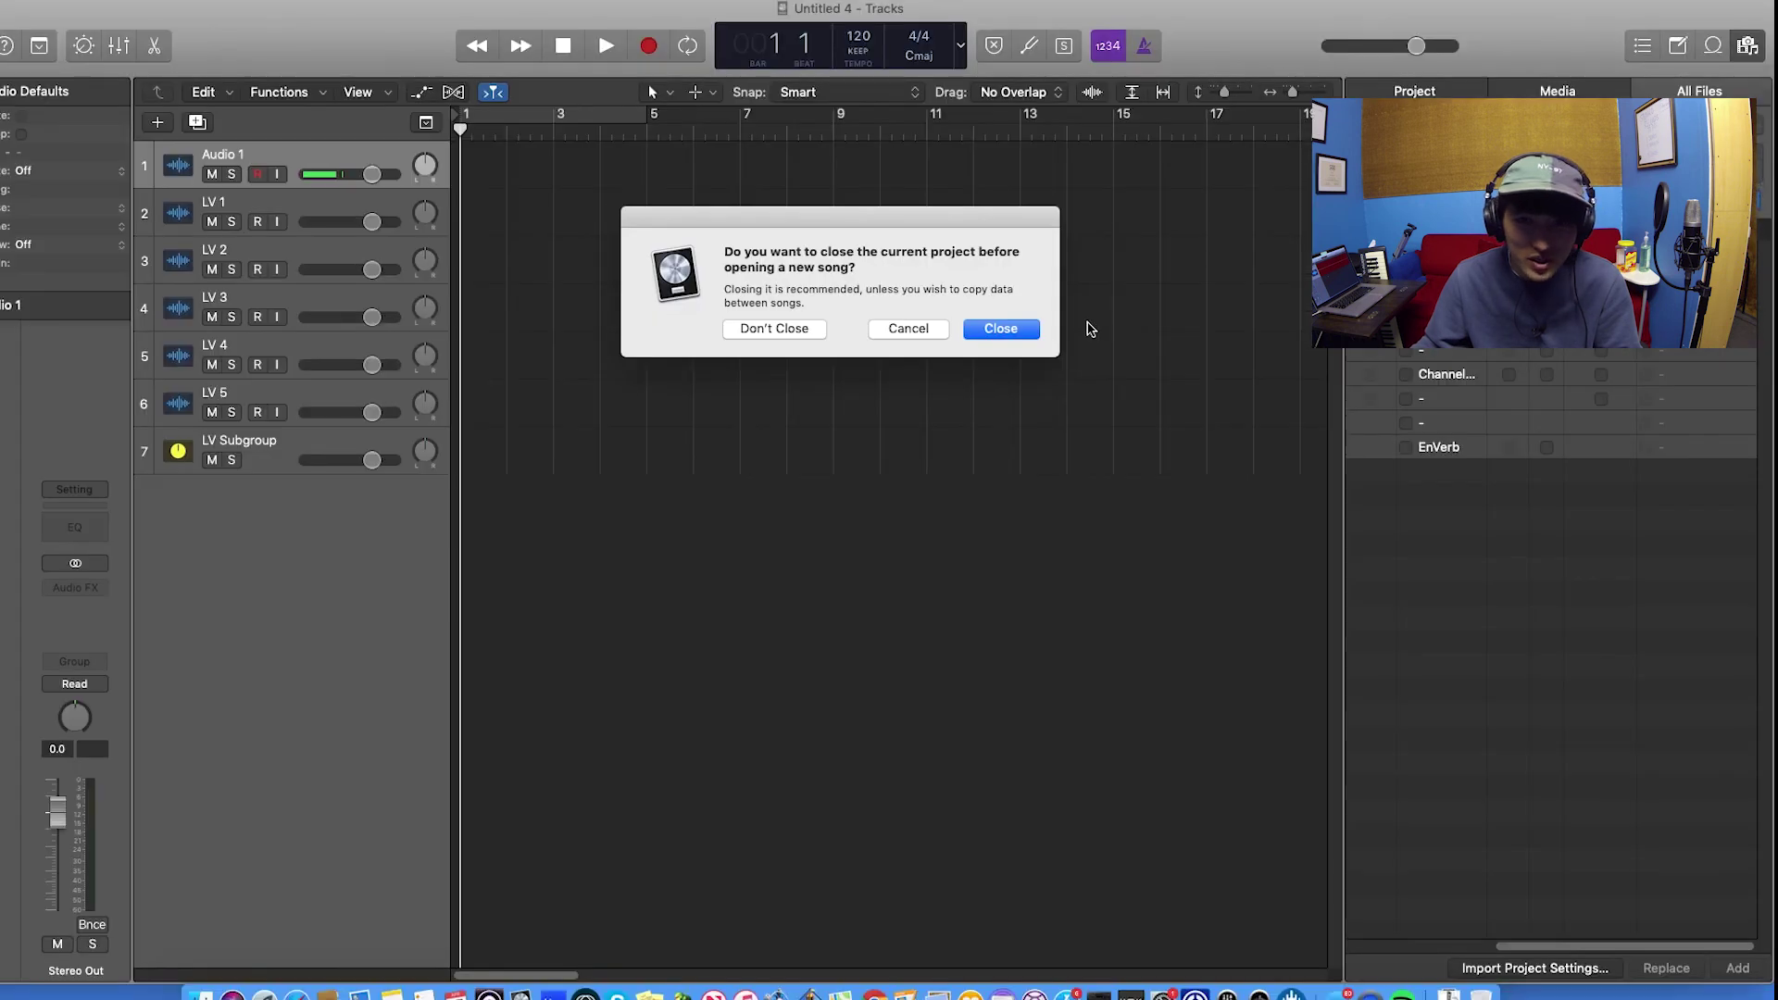
{"action": "left_click", "coordinate": [998, 330]}
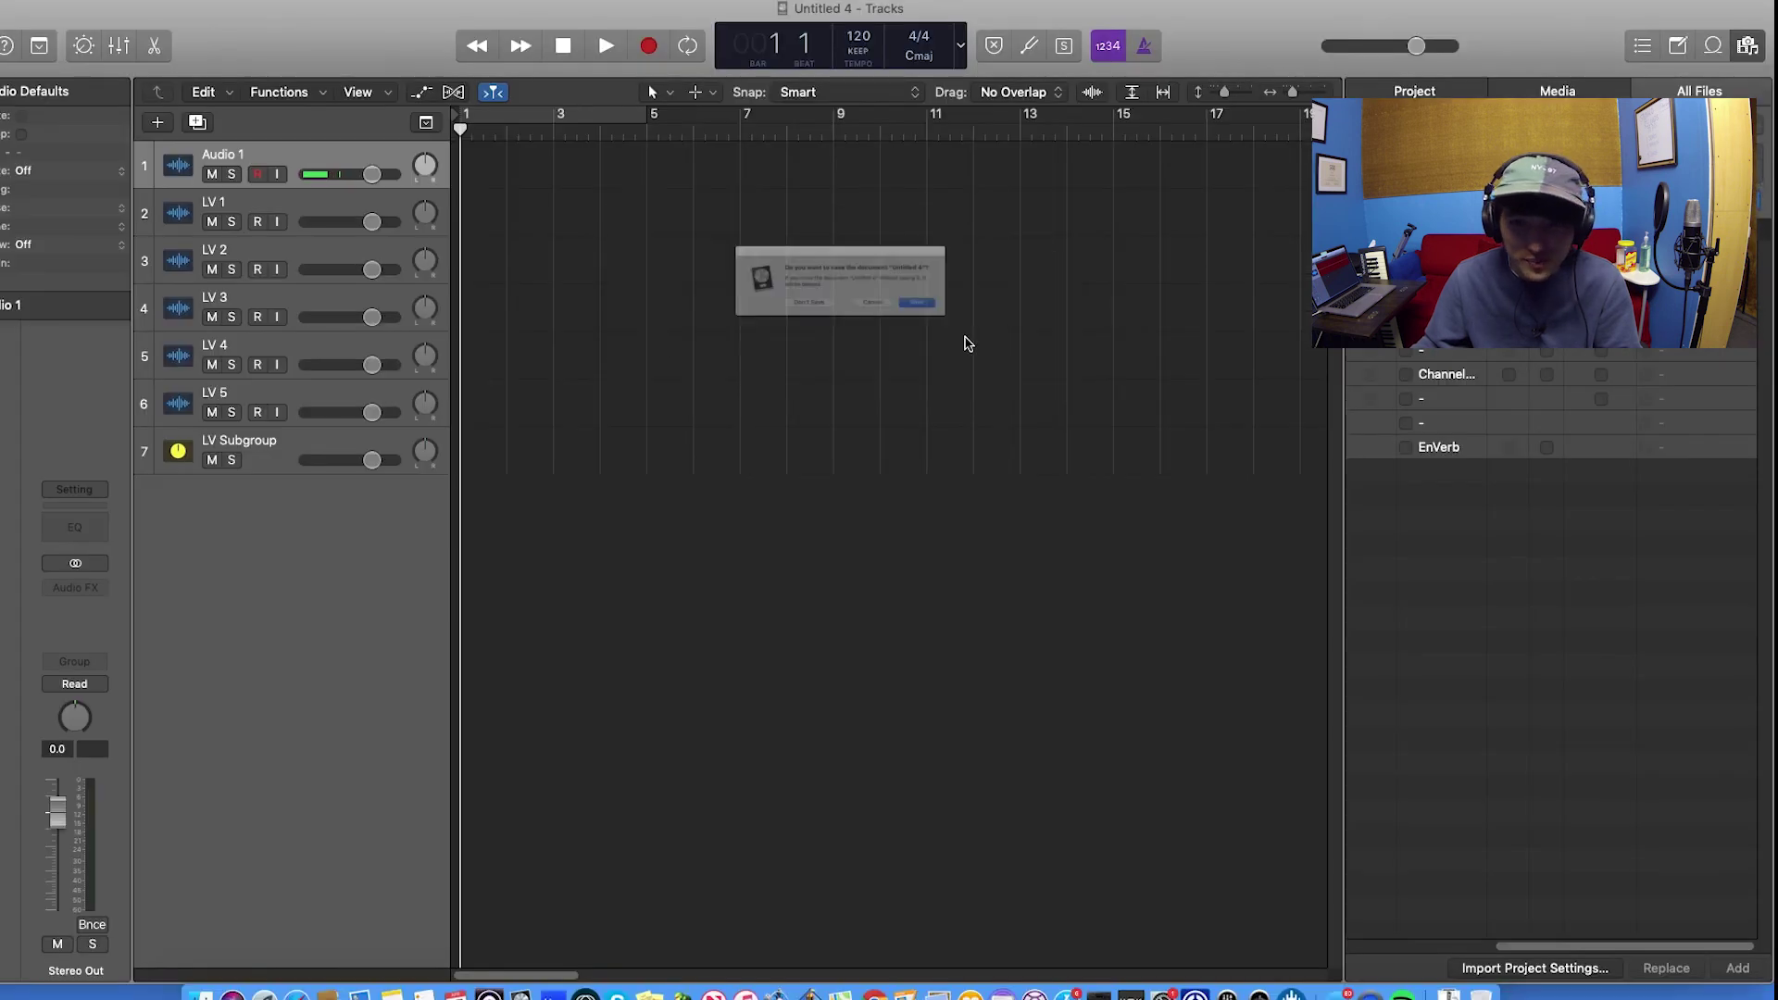
{"action": "left_click", "coordinate": [795, 330]}
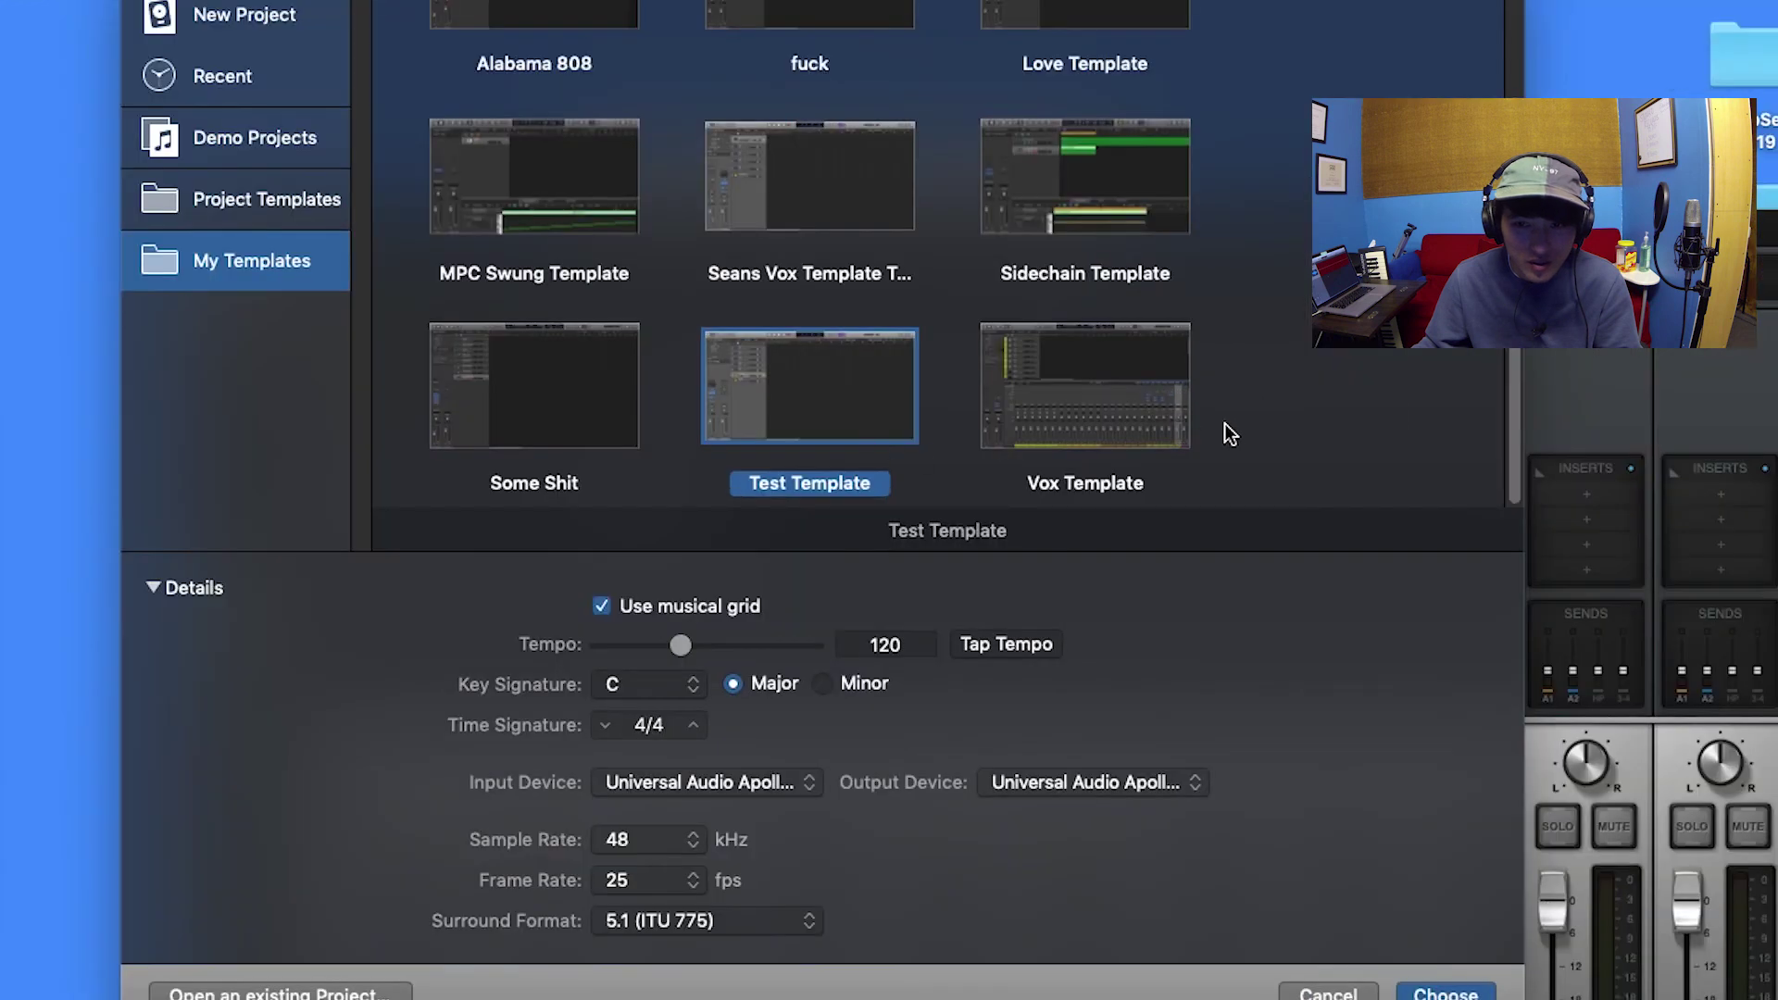
- Create the project from the My Templates entry named with the owner's first name followed by "Vox Template Test"
{"action": "left_click", "coordinate": [1031, 433]}
{"action": "scroll", "coordinate": [1081, 415], "scroll_direction": "up", "scroll_amount": 3}
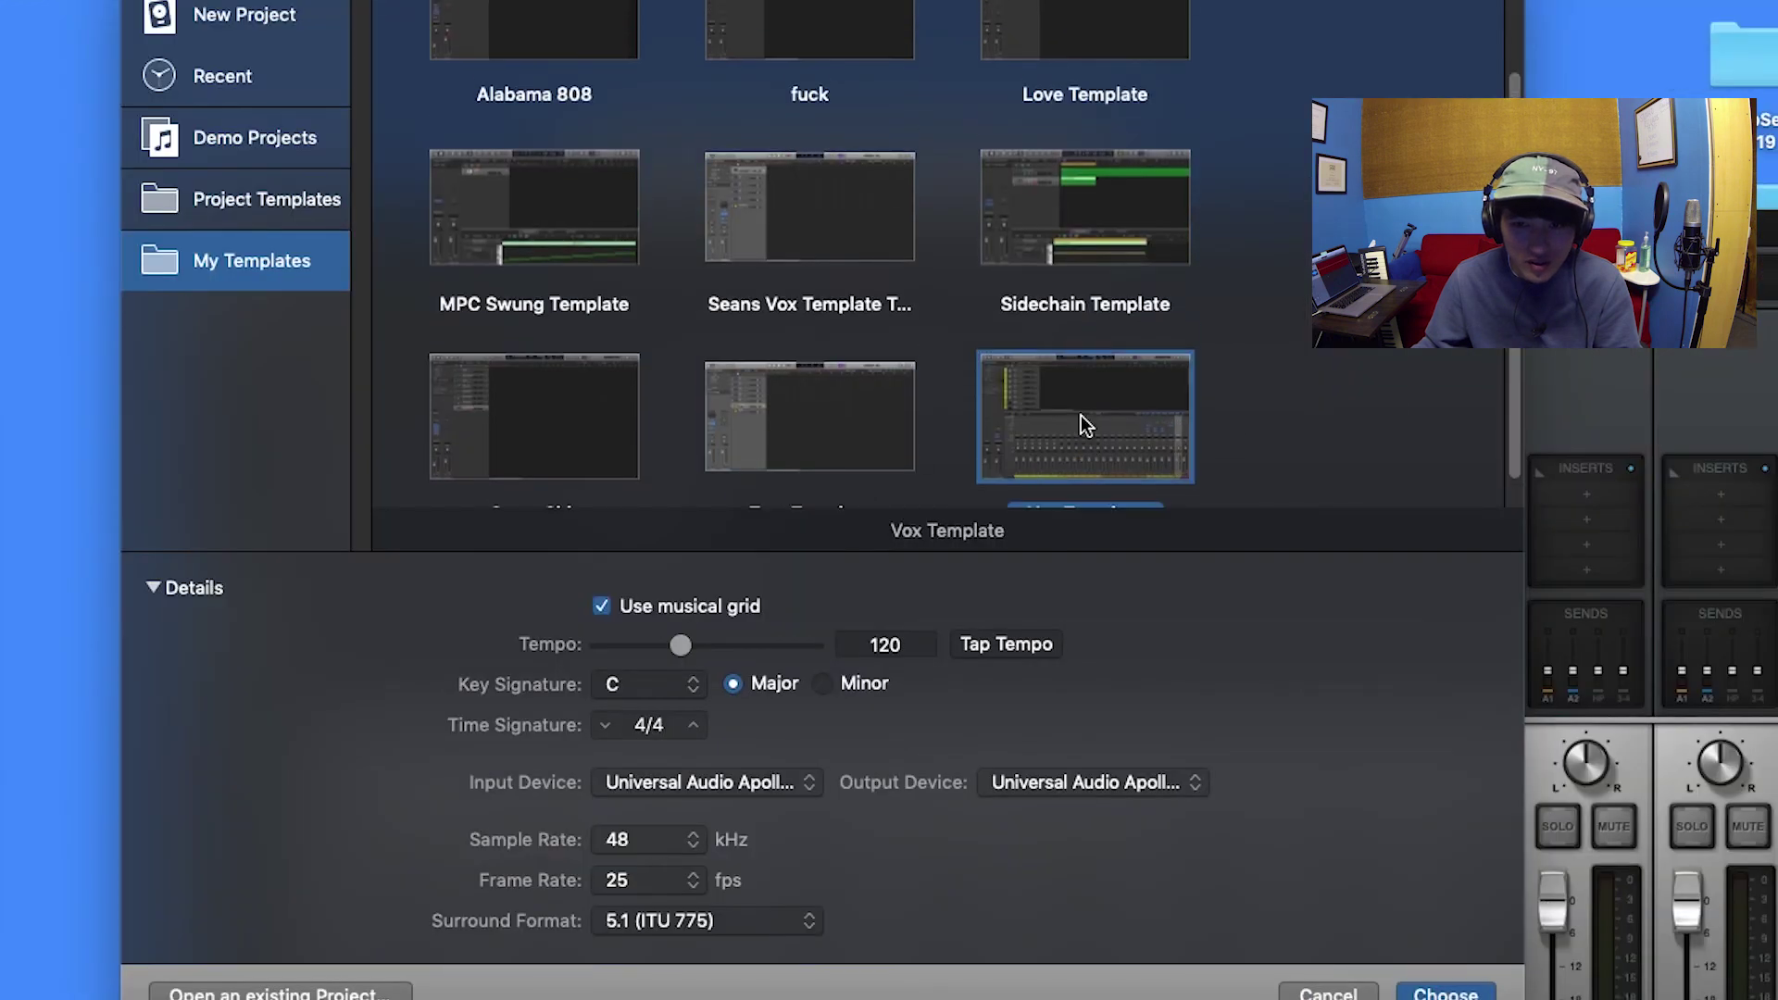
{"action": "scroll", "coordinate": [1081, 417], "scroll_direction": "down", "scroll_amount": 3}
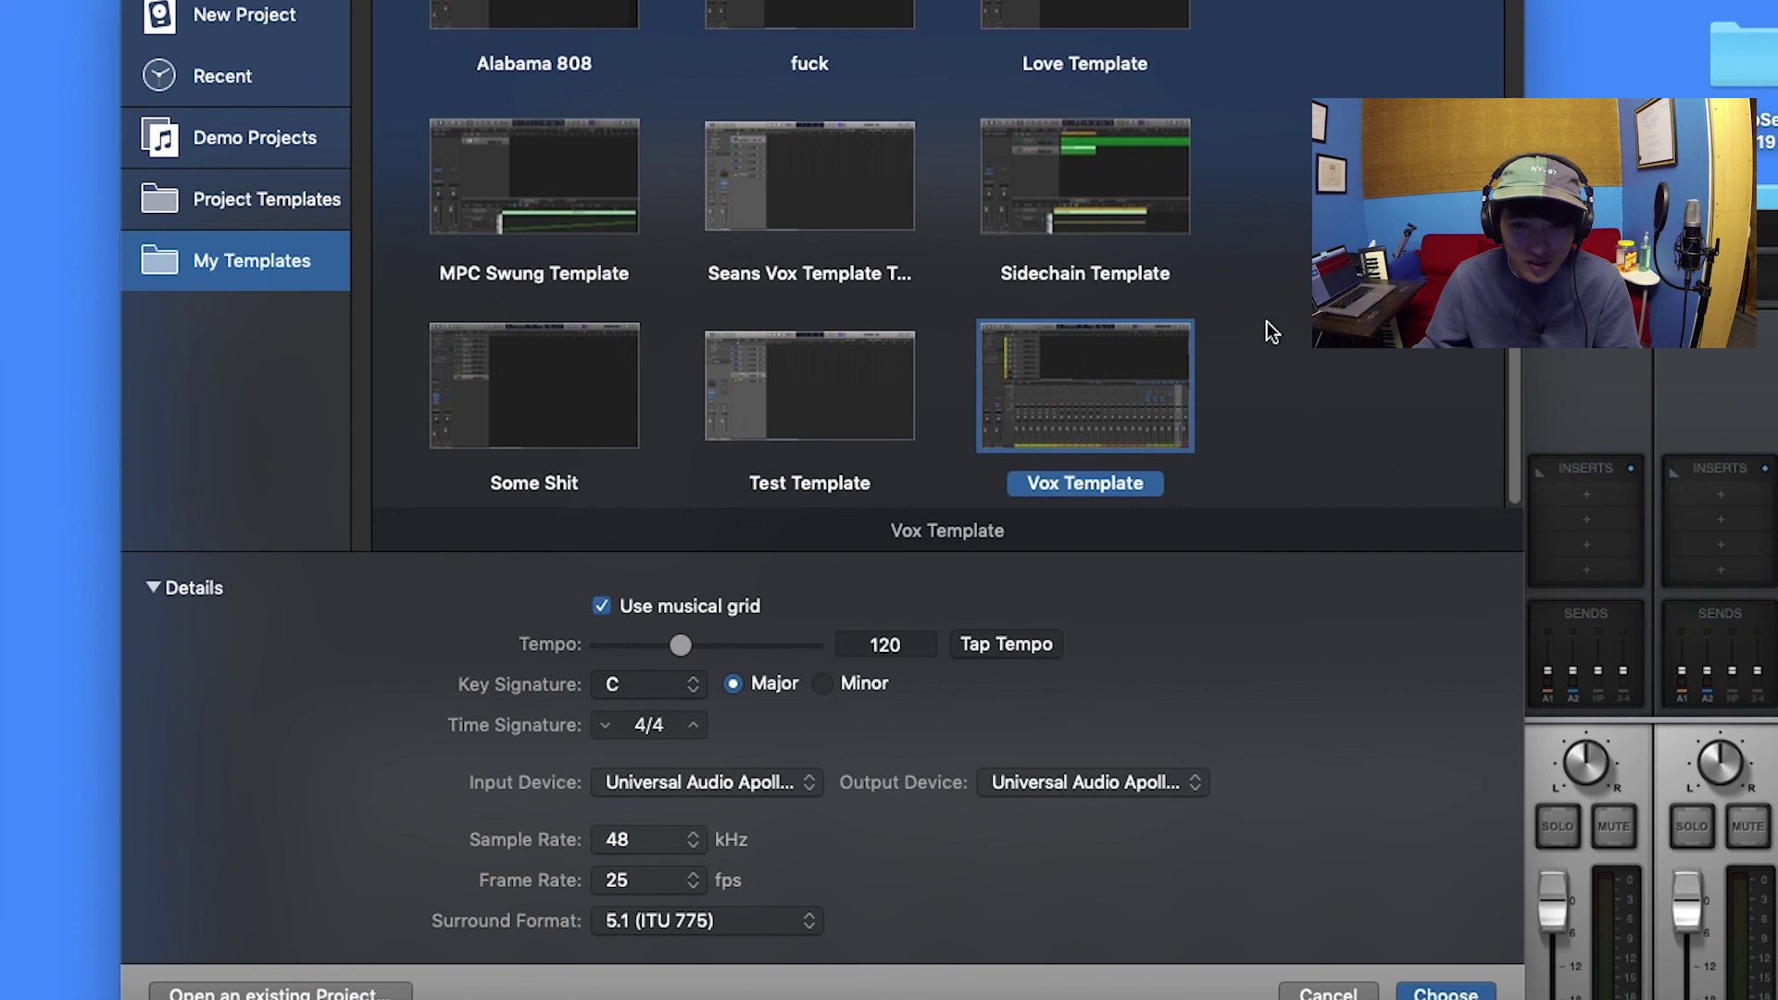
{"action": "double_click", "coordinate": [845, 198]}
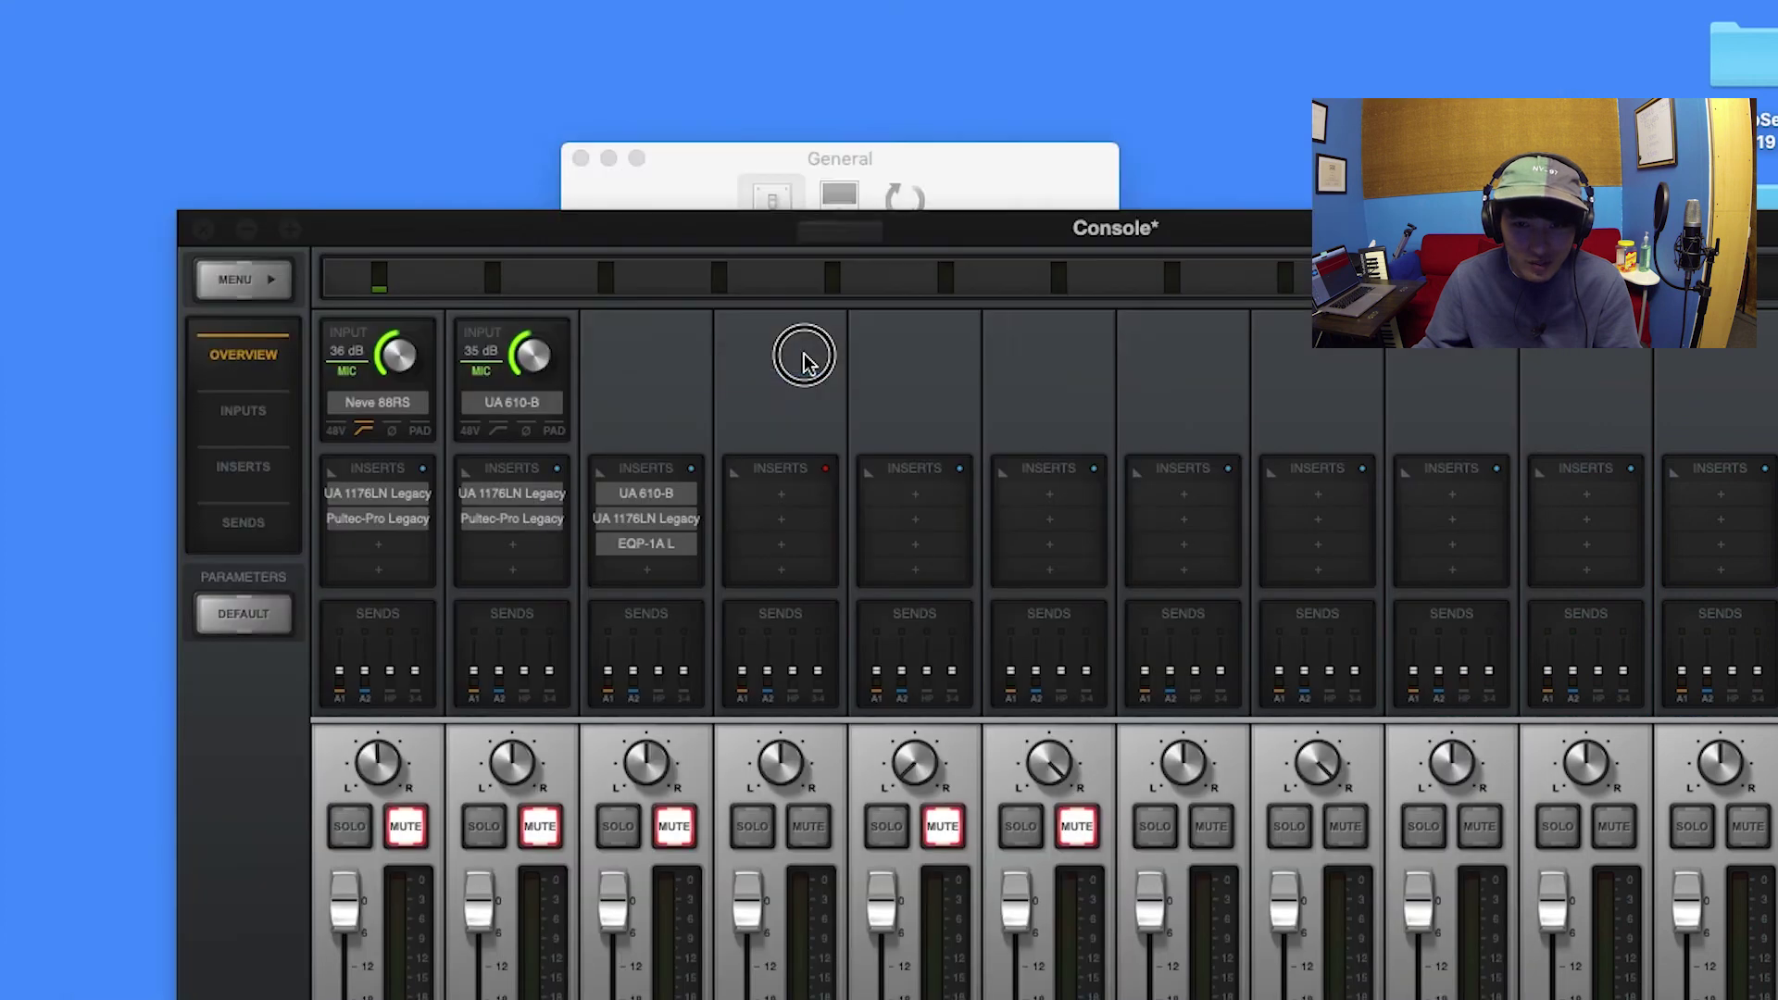